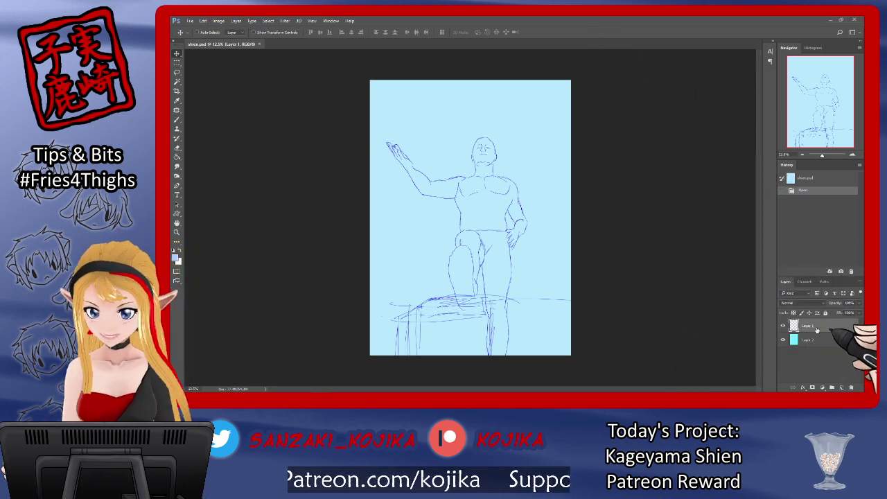
Add a new layer above the blue figure sketch and set the Brush tool's size to 4.
{"action": "left_click", "coordinate": [842, 388]}
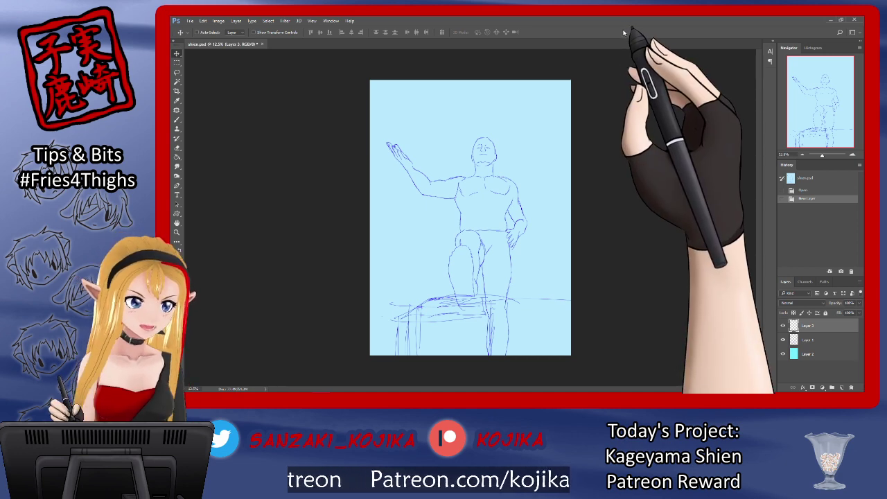
{"action": "key", "text": "ctrl+plus"}
{"action": "key", "text": "ctrl+plus"}
{"action": "key", "text": "ctrl+plus"}
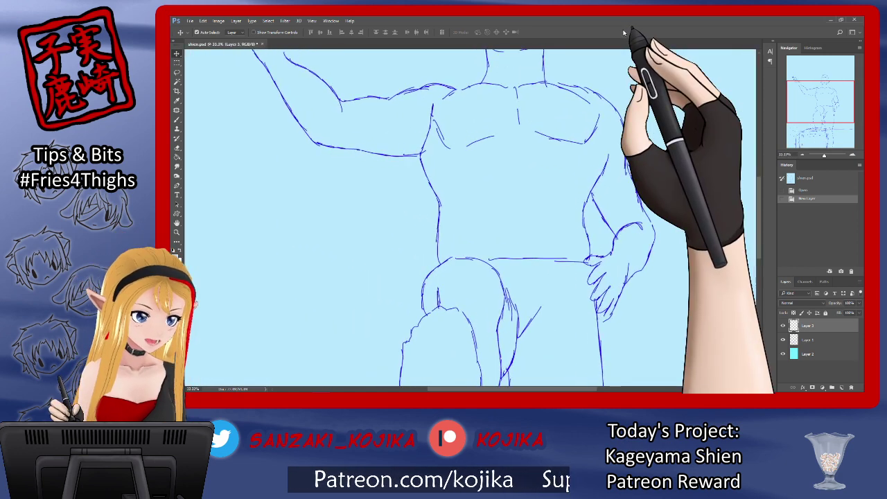
{"action": "key", "text": "ctrl+plus"}
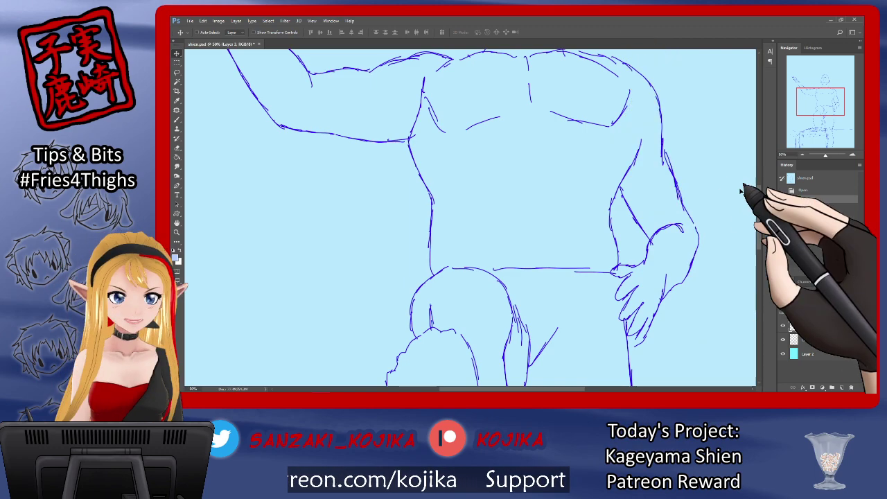
{"action": "left_click_drag", "start_coordinate": [759, 201], "coordinate": [759, 164]}
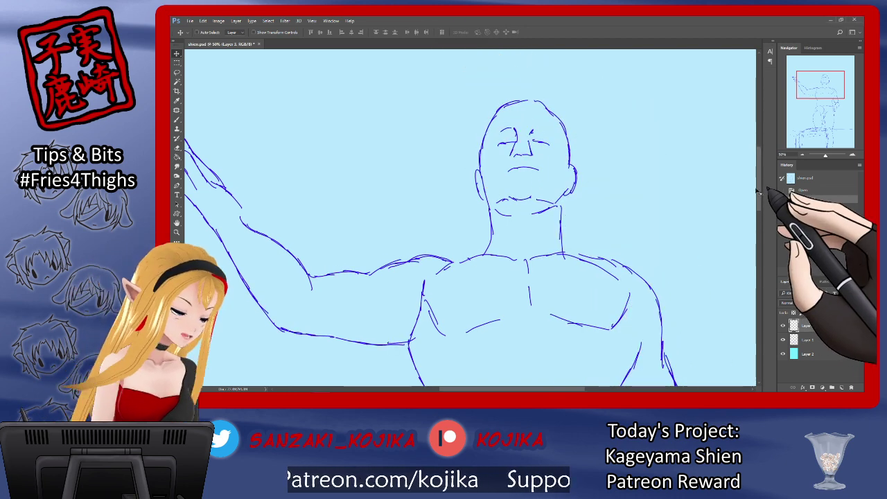
{"action": "left_click", "coordinate": [178, 120]}
{"action": "left_click", "coordinate": [202, 33]}
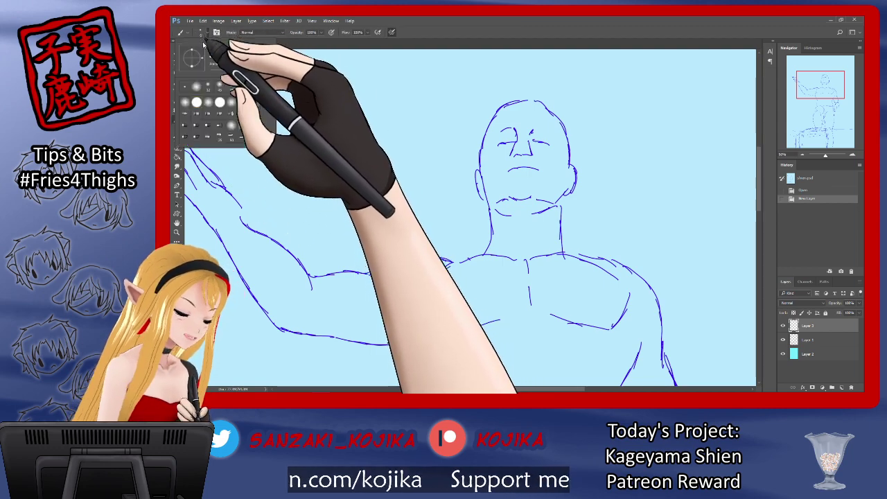
{"action": "left_click_drag", "start_coordinate": [246, 47], "coordinate": [230, 35]}
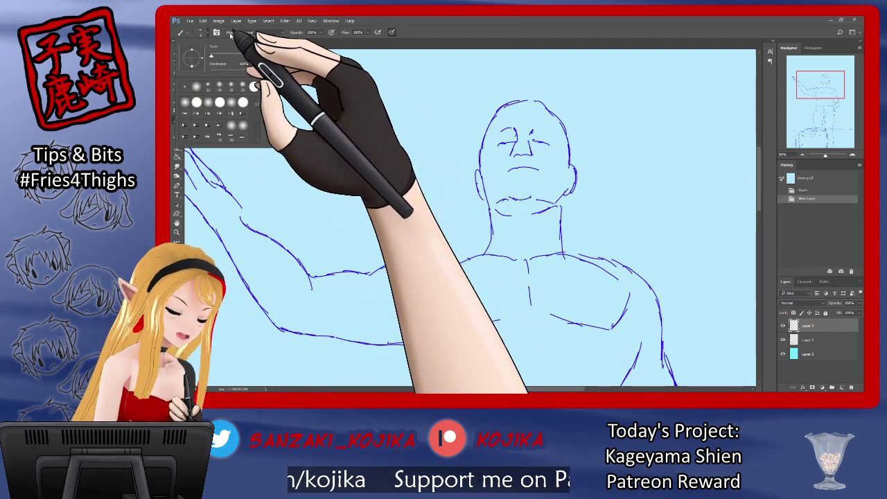
{"action": "type", "text": "4"}
{"action": "key", "text": "Return"}
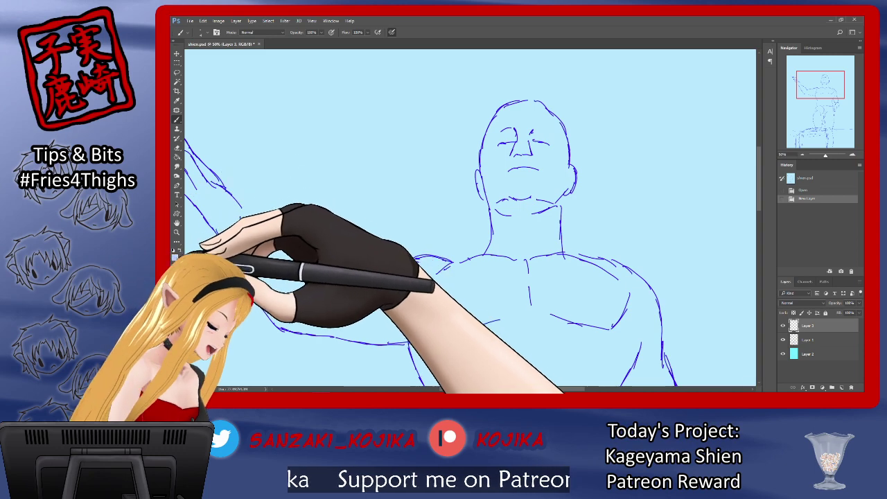
Set the foreground color to pure red (ff0000) for painting with the Brush tool.
{"action": "key", "text": "i"}
{"action": "left_click", "coordinate": [176, 257]}
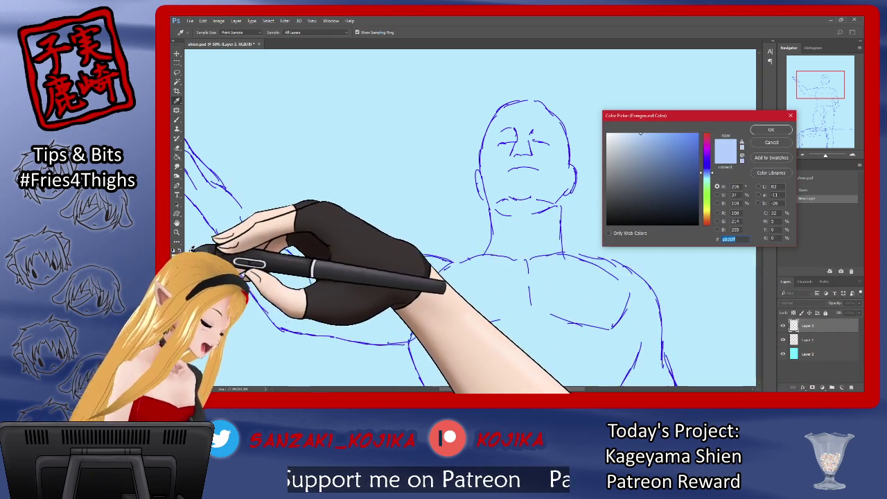
{"action": "left_click", "coordinate": [709, 129]}
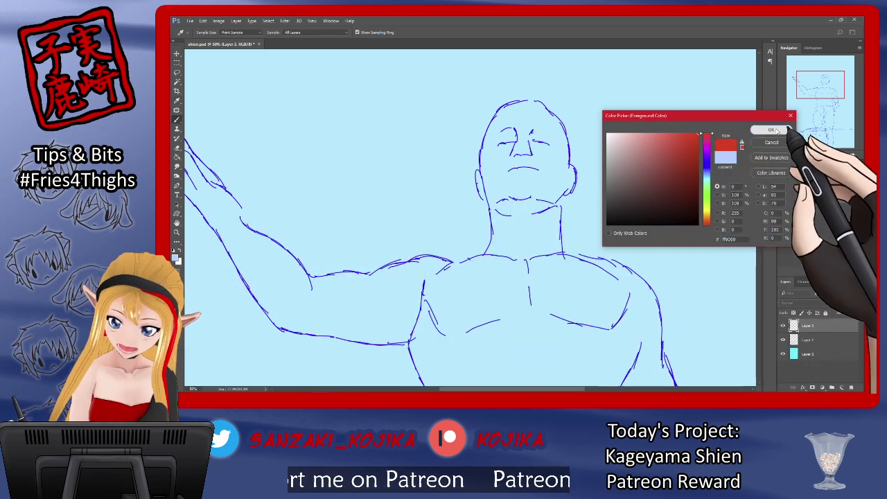
{"action": "left_click", "coordinate": [771, 129]}
{"action": "key", "text": "b"}
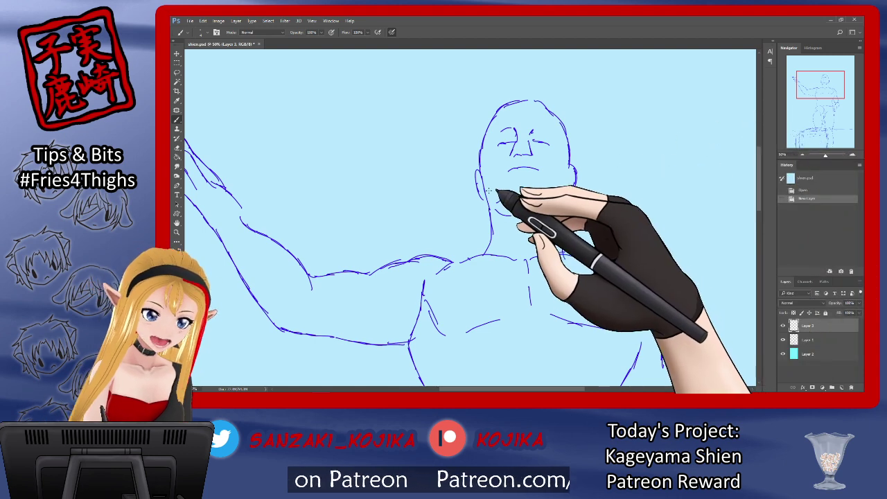
Try to trace the jawline and chin with red strokes over the sketched head.
{"action": "left_click_drag", "start_coordinate": [488, 194], "coordinate": [517, 213]}
{"action": "left_click_drag", "start_coordinate": [495, 201], "coordinate": [528, 212]}
{"action": "mouse_move", "coordinate": [527, 210]}
{"action": "left_mouse_down"}
{"action": "mouse_move", "coordinate": [575, 200]}
{"action": "mouse_move", "coordinate": [561, 203]}
{"action": "left_mouse_up"}
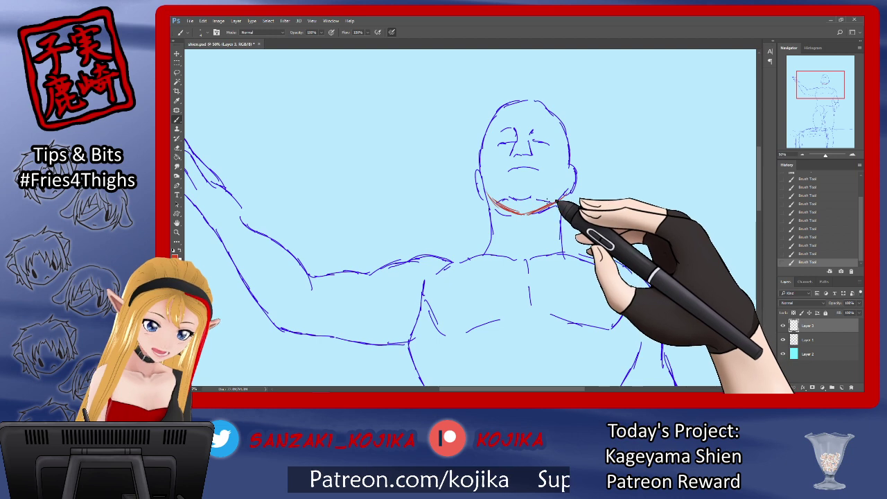
Step back through the history to the first red jaw stroke, removing the ones after it.
{"action": "left_click", "coordinate": [807, 253]}
{"action": "left_click", "coordinate": [807, 245]}
{"action": "left_click", "coordinate": [807, 230]}
{"action": "left_click", "coordinate": [807, 221]}
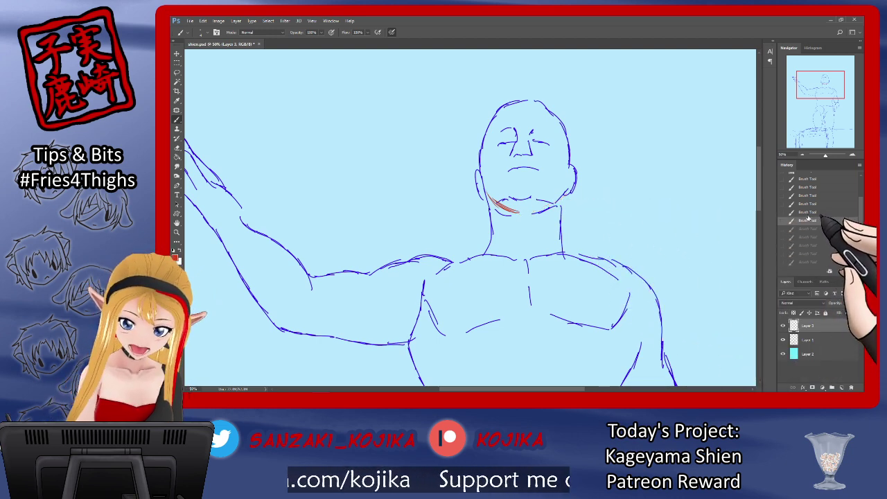
{"action": "left_click", "coordinate": [807, 212]}
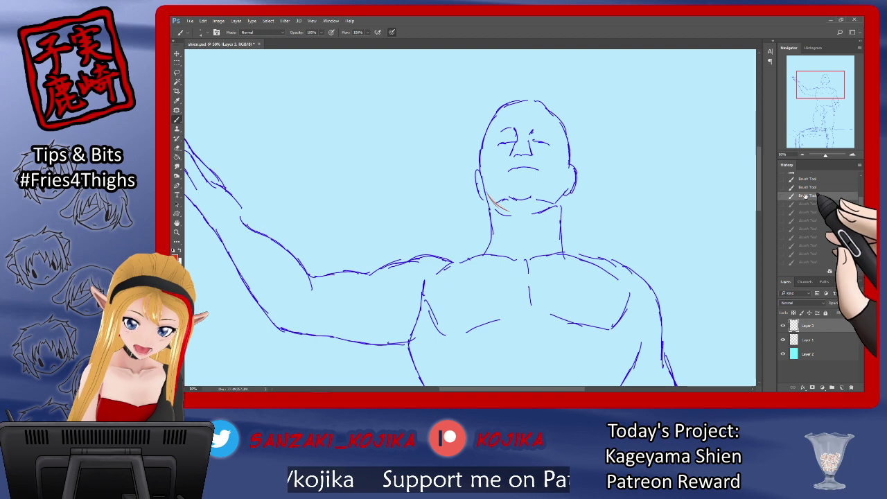
{"action": "left_click", "coordinate": [807, 186]}
{"action": "left_click", "coordinate": [808, 180]}
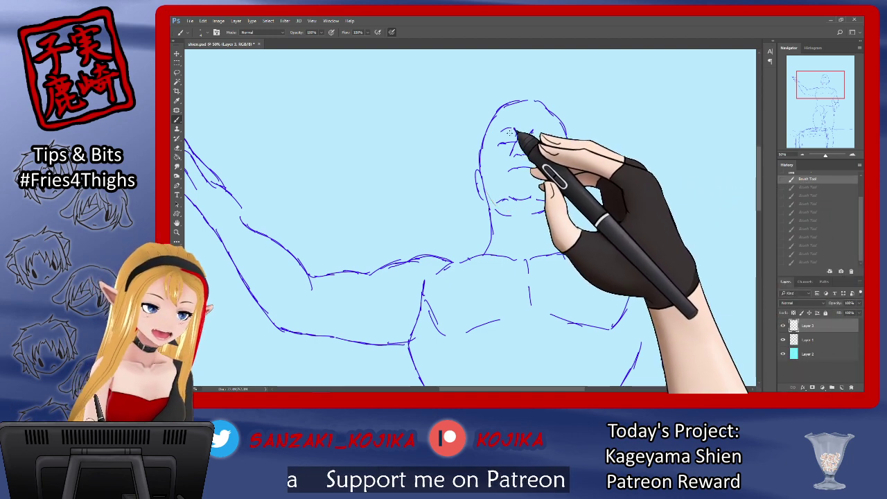
Draw the nose, eyes and eyebrows in red over the sketched face and check them with the blue sketch layer briefly hidden.
{"action": "left_click_drag", "start_coordinate": [515, 132], "coordinate": [517, 156]}
{"action": "mouse_move", "coordinate": [515, 154]}
{"action": "left_mouse_down"}
{"action": "mouse_move", "coordinate": [516, 141]}
{"action": "mouse_move", "coordinate": [504, 140]}
{"action": "mouse_move", "coordinate": [514, 141]}
{"action": "left_mouse_up"}
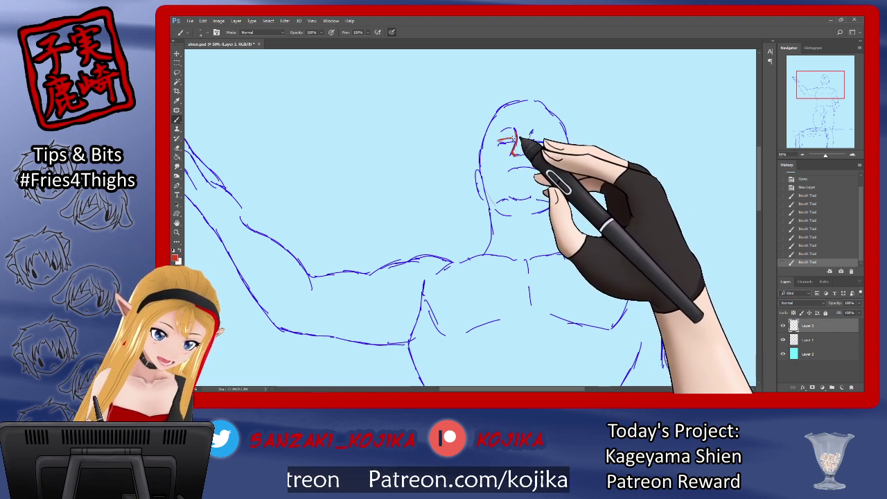
{"action": "left_click", "coordinate": [500, 147]}
{"action": "left_click", "coordinate": [503, 149]}
{"action": "left_click", "coordinate": [505, 147]}
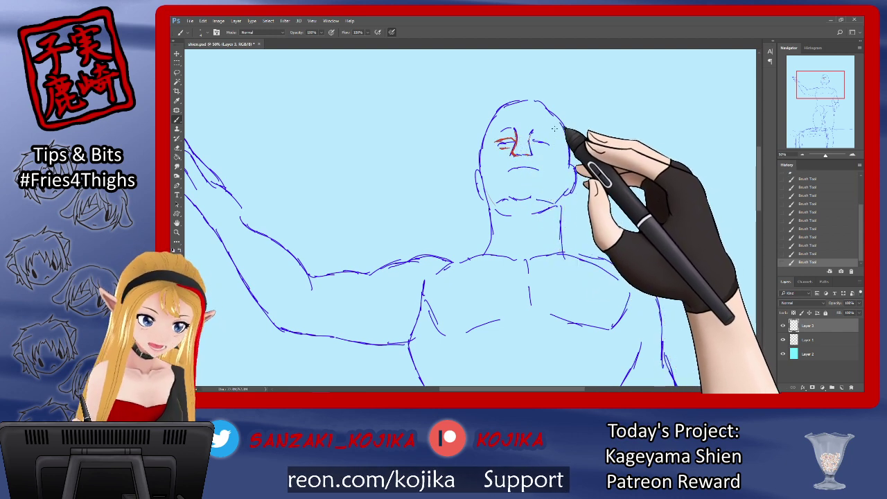
{"action": "left_click_drag", "start_coordinate": [537, 138], "coordinate": [555, 138]}
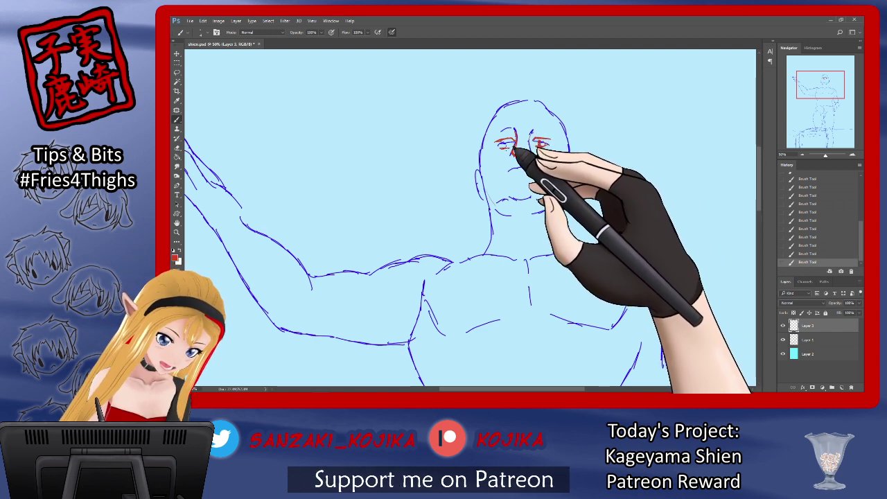
{"action": "left_click_drag", "start_coordinate": [503, 143], "coordinate": [505, 147]}
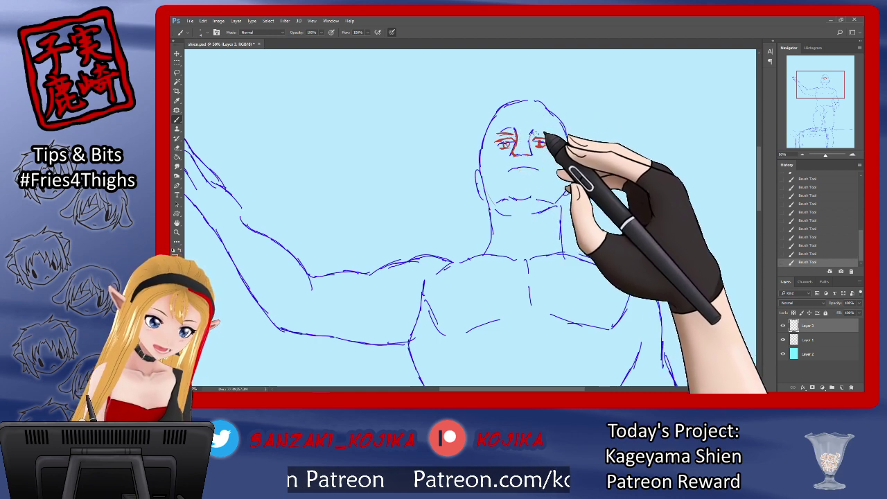
{"action": "left_click", "coordinate": [784, 340]}
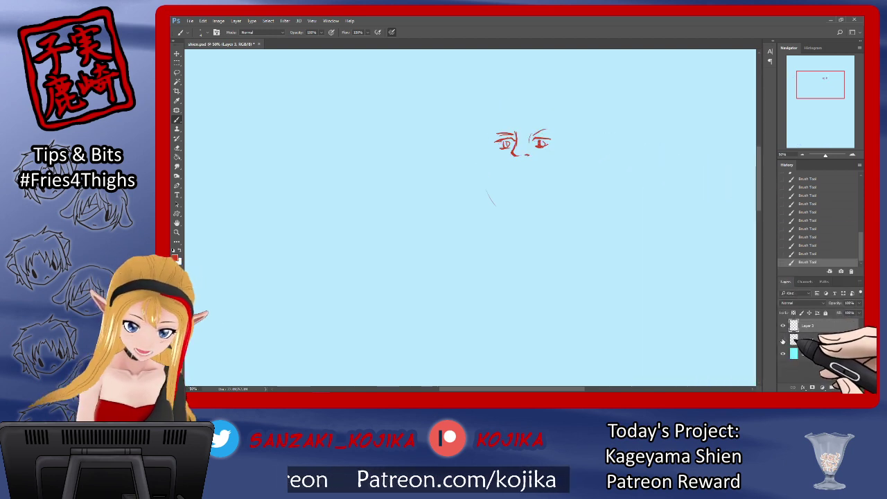
{"action": "left_click", "coordinate": [784, 340]}
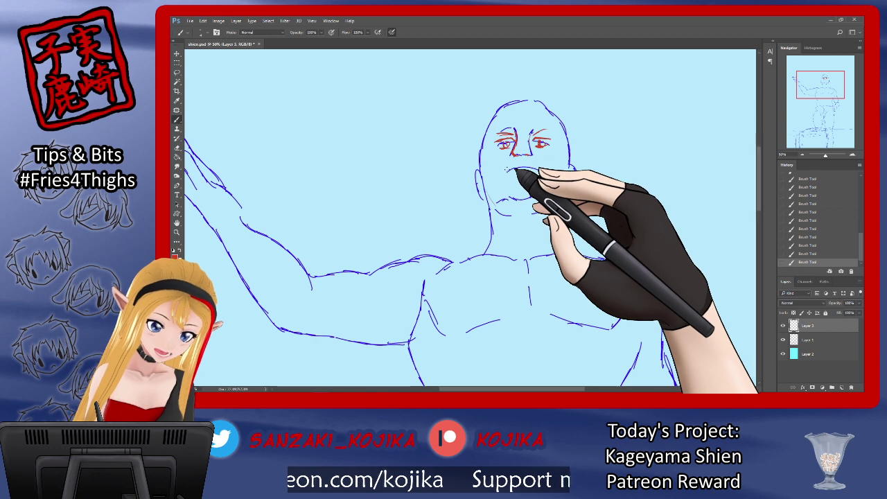
Draw the mouth and lower lip in red and check the face with the blue sketch layer briefly hidden.
{"action": "left_click_drag", "start_coordinate": [514, 167], "coordinate": [508, 169]}
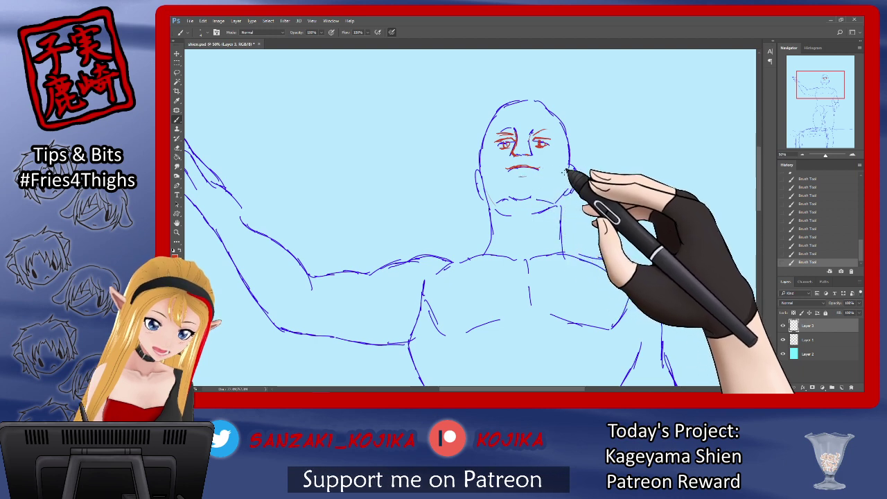
{"action": "left_click", "coordinate": [784, 339]}
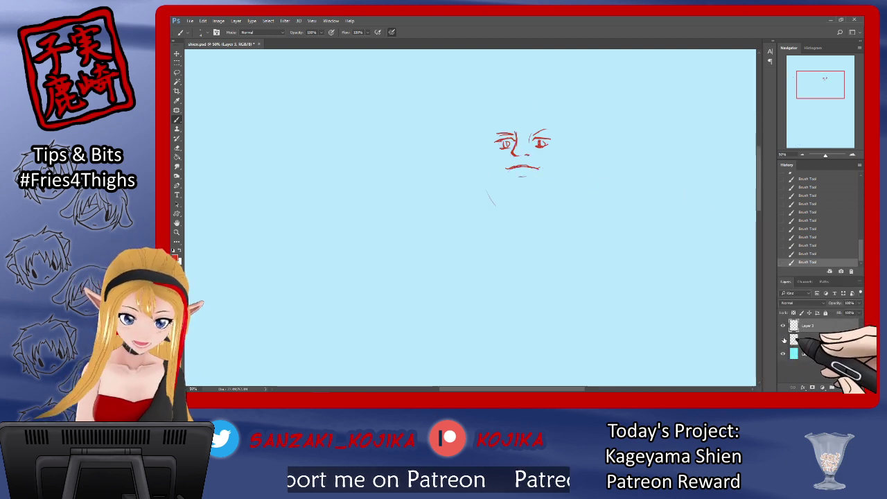
{"action": "left_click", "coordinate": [784, 339]}
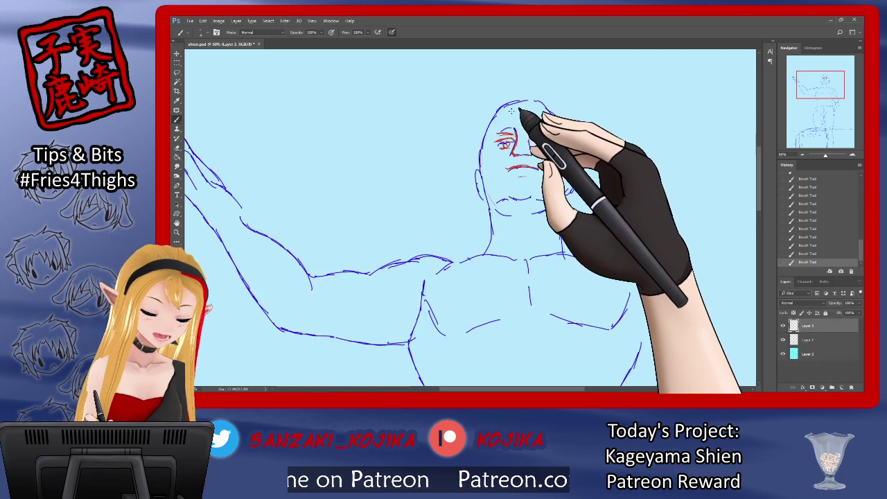
Draw long red bangs across the forehead and hair strands down the right side of the head.
{"action": "left_click_drag", "start_coordinate": [509, 104], "coordinate": [528, 142]}
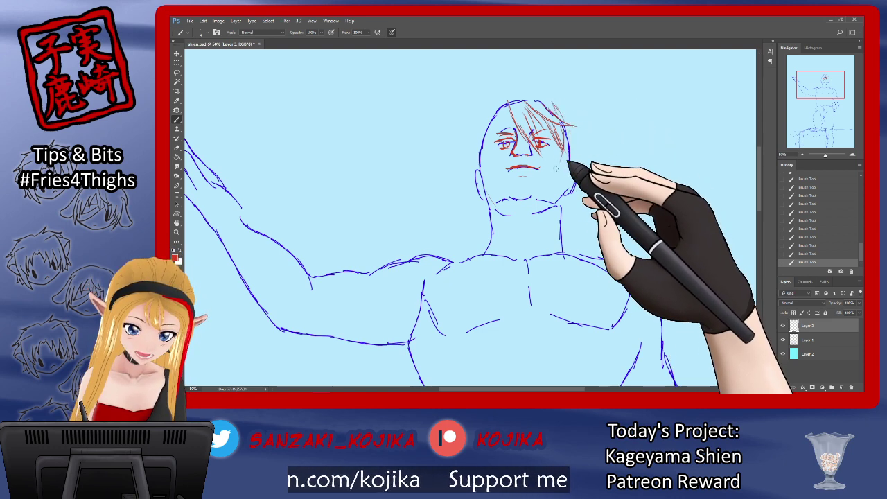
{"action": "left_click_drag", "start_coordinate": [564, 157], "coordinate": [555, 175]}
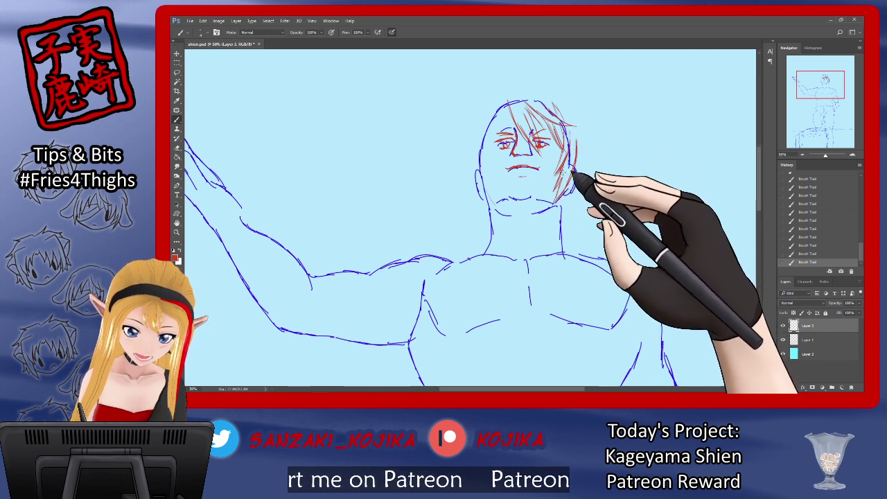
{"action": "left_click_drag", "start_coordinate": [554, 97], "coordinate": [576, 123]}
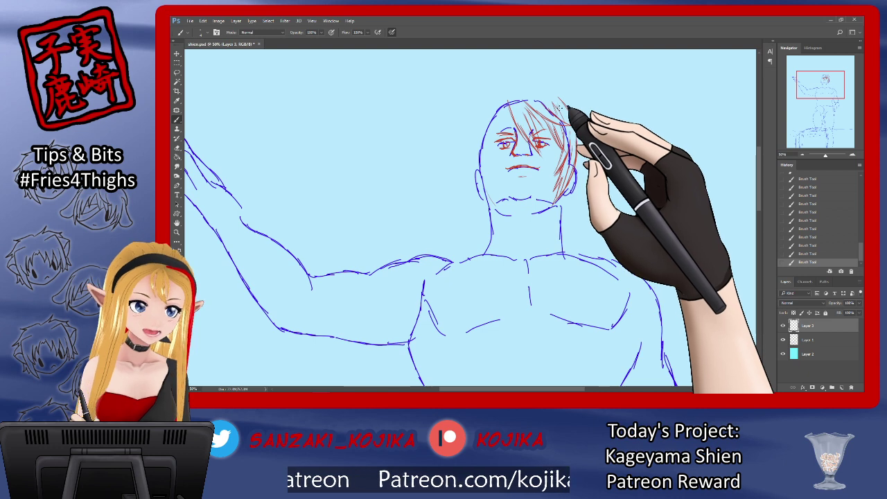
{"action": "left_click_drag", "start_coordinate": [558, 100], "coordinate": [585, 159]}
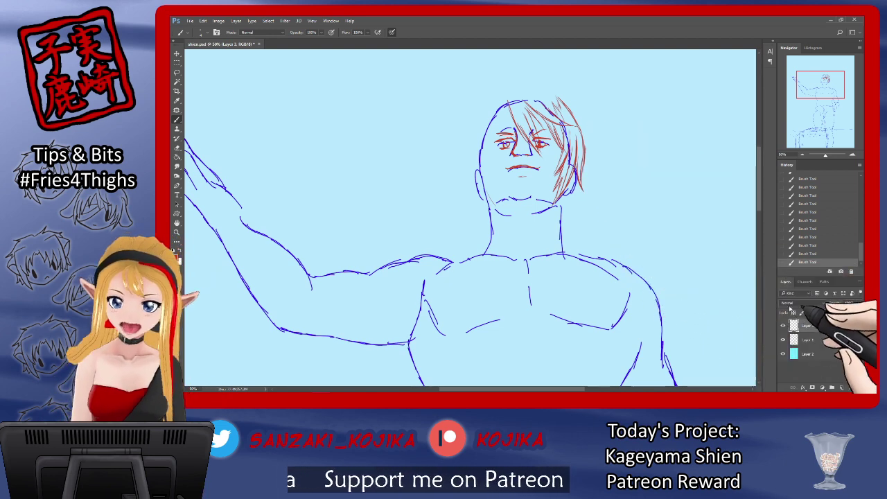
{"action": "left_click", "coordinate": [783, 340]}
{"action": "left_click", "coordinate": [783, 339]}
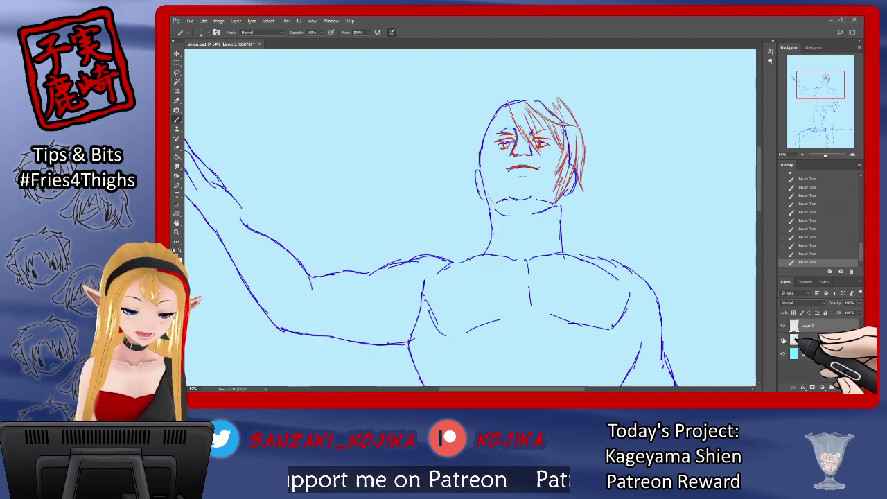
Draw the chin, jaw and both neck lines in red, and add hair strands down the left side of the head.
{"action": "left_click_drag", "start_coordinate": [508, 202], "coordinate": [534, 199]}
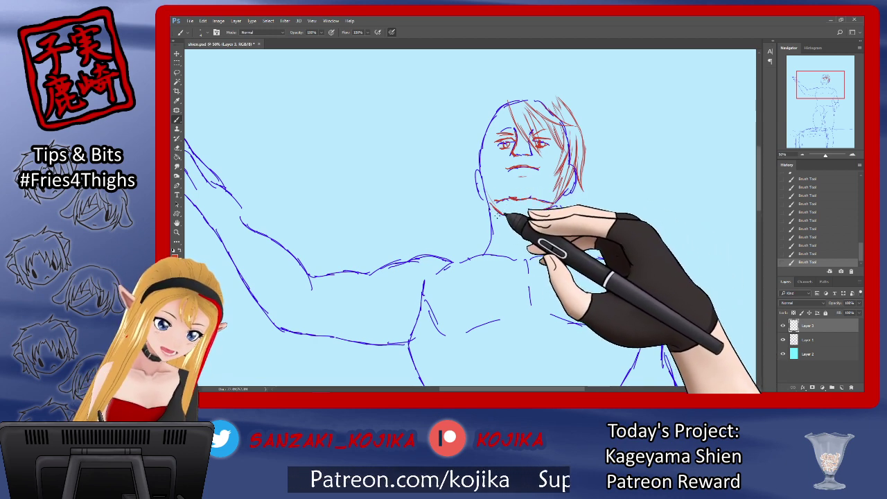
{"action": "left_click_drag", "start_coordinate": [493, 207], "coordinate": [496, 232]}
{"action": "left_click_drag", "start_coordinate": [554, 205], "coordinate": [556, 234]}
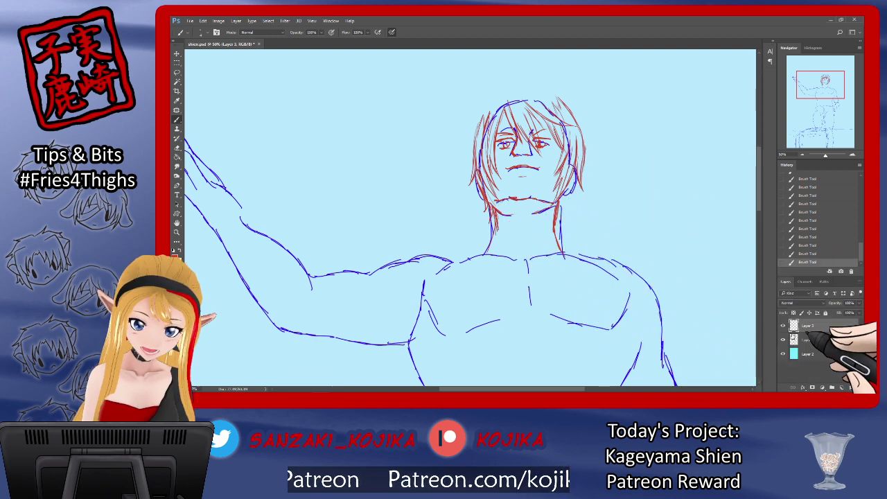
Check the red head drawing with the blue sketch layer hidden, show the sketch again, and erase red strokes beneath the chin.
{"action": "left_click", "coordinate": [784, 339]}
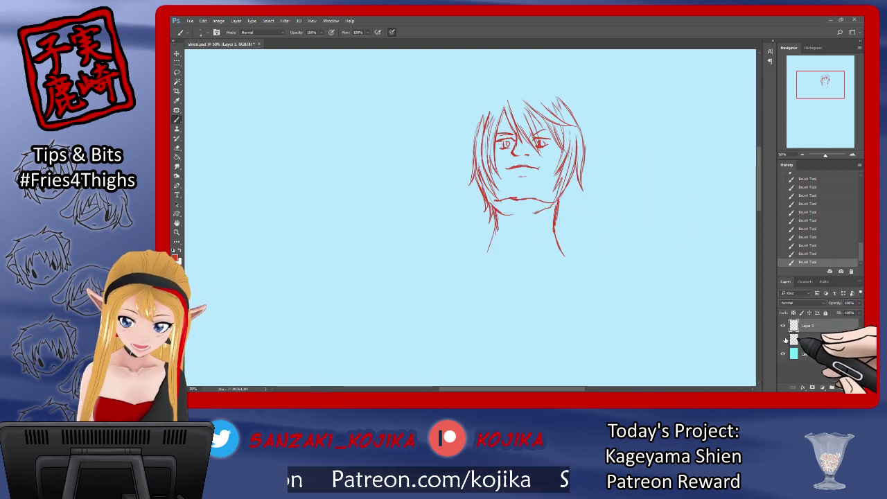
{"action": "left_click", "coordinate": [784, 340]}
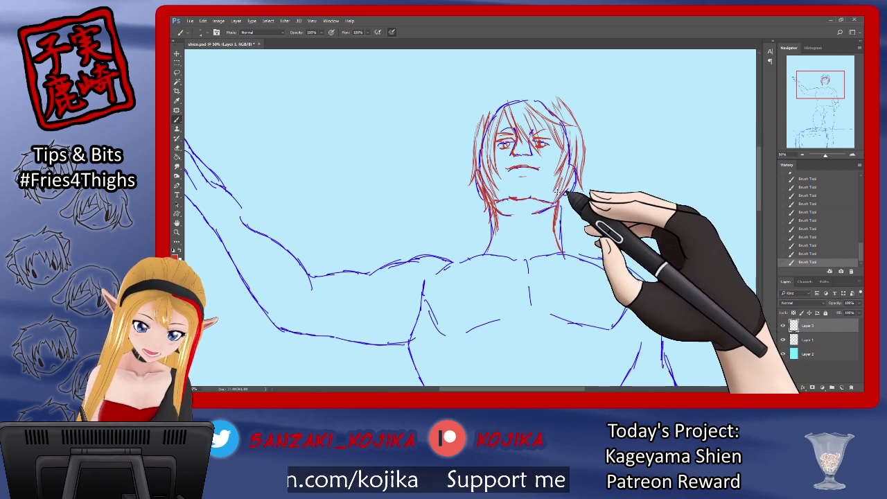
{"action": "left_click", "coordinate": [784, 340]}
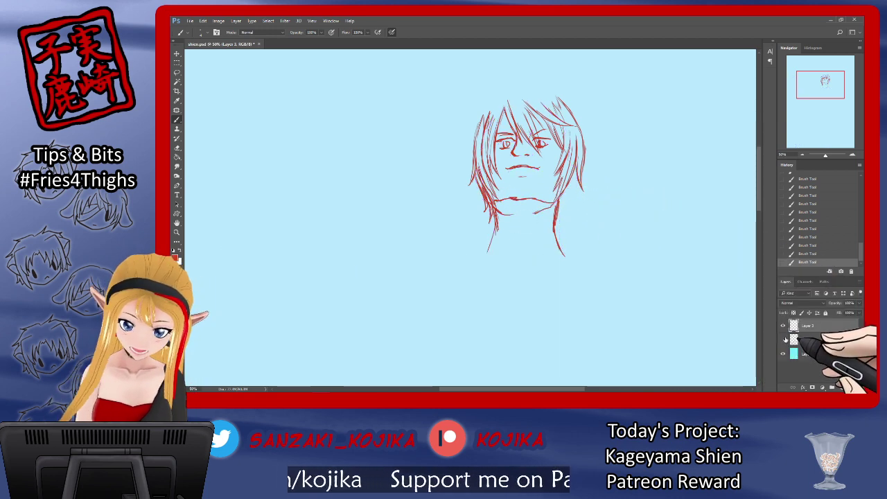
{"action": "left_click", "coordinate": [785, 340]}
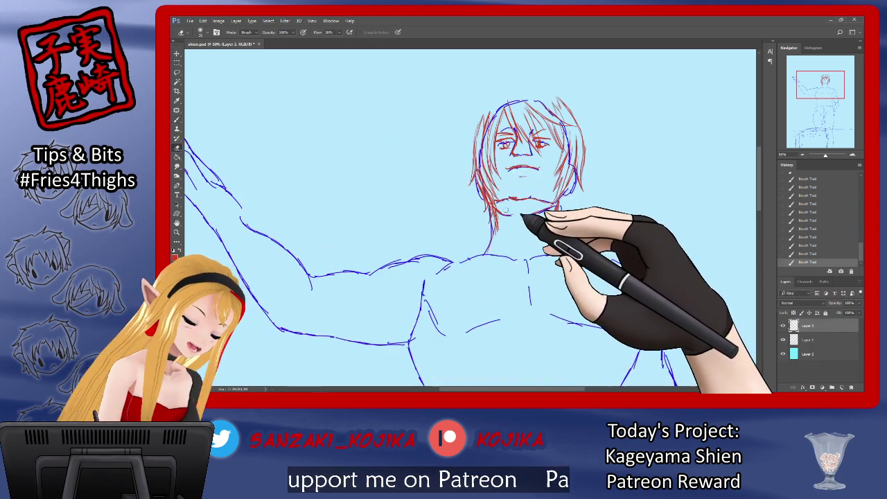
{"action": "mouse_move", "coordinate": [523, 214]}
{"action": "left_mouse_down"}
{"action": "mouse_move", "coordinate": [511, 210]}
{"action": "mouse_move", "coordinate": [542, 214]}
{"action": "left_mouse_up"}
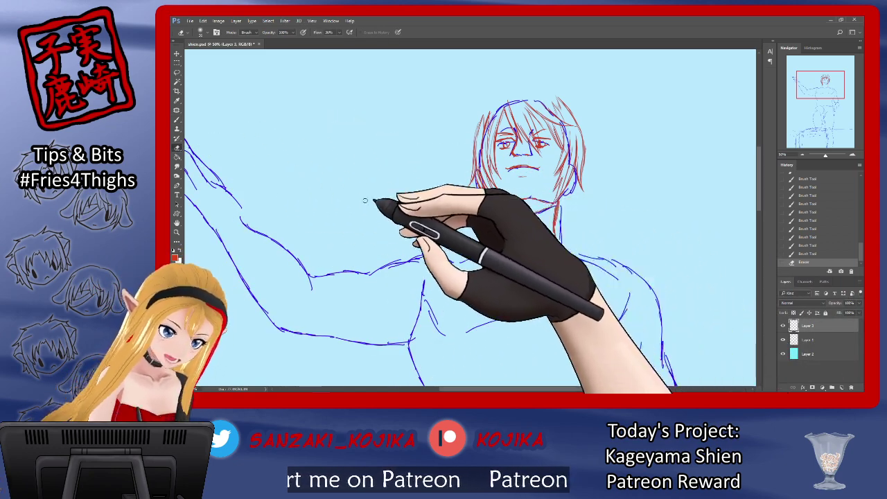
Redraw the red strokes at both corners of the jaw and check them by toggling the blue sketch layer.
{"action": "left_click", "coordinate": [205, 32]}
{"action": "left_click", "coordinate": [341, 32]}
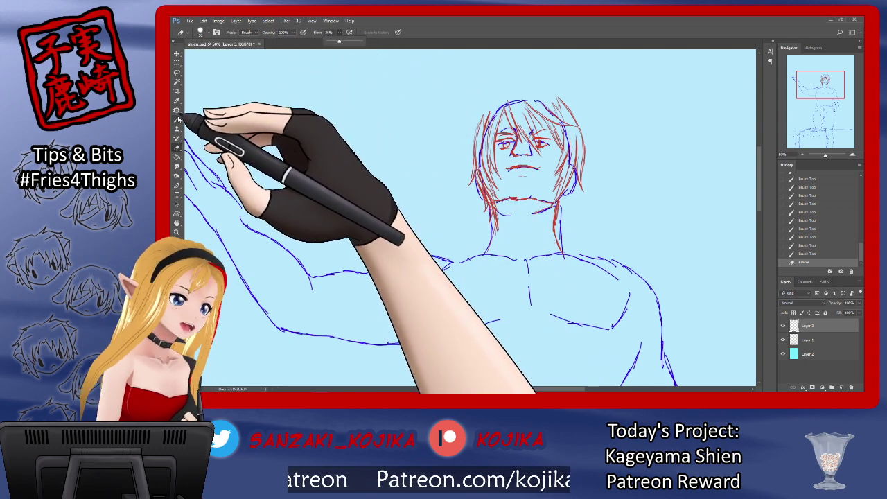
{"action": "left_click", "coordinate": [177, 119]}
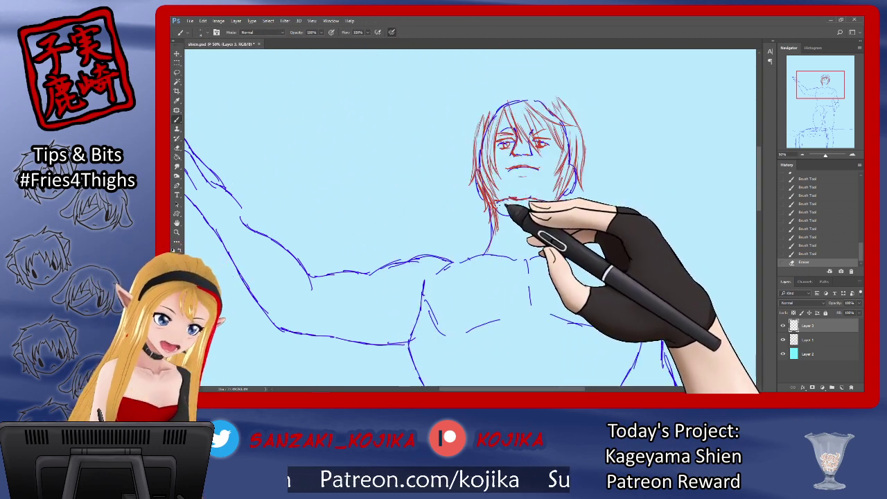
{"action": "left_click_drag", "start_coordinate": [495, 199], "coordinate": [493, 210]}
{"action": "left_click_drag", "start_coordinate": [558, 204], "coordinate": [553, 211]}
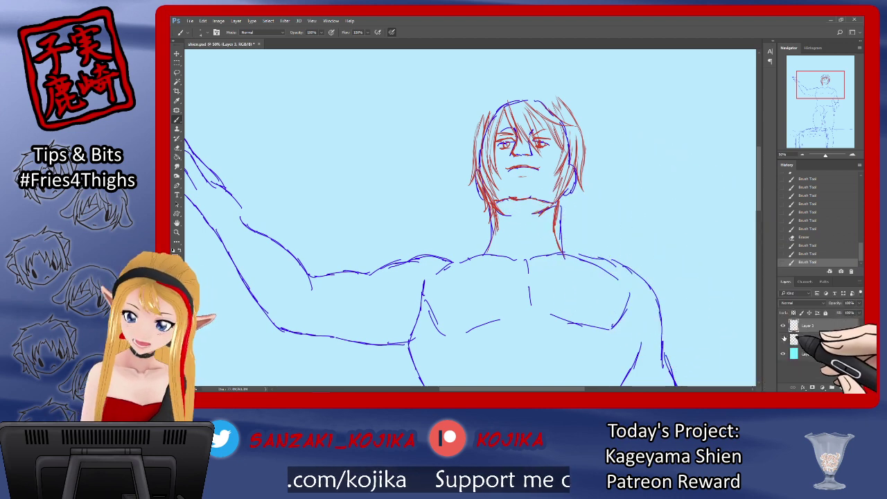
{"action": "left_click", "coordinate": [784, 339]}
{"action": "left_click", "coordinate": [784, 339]}
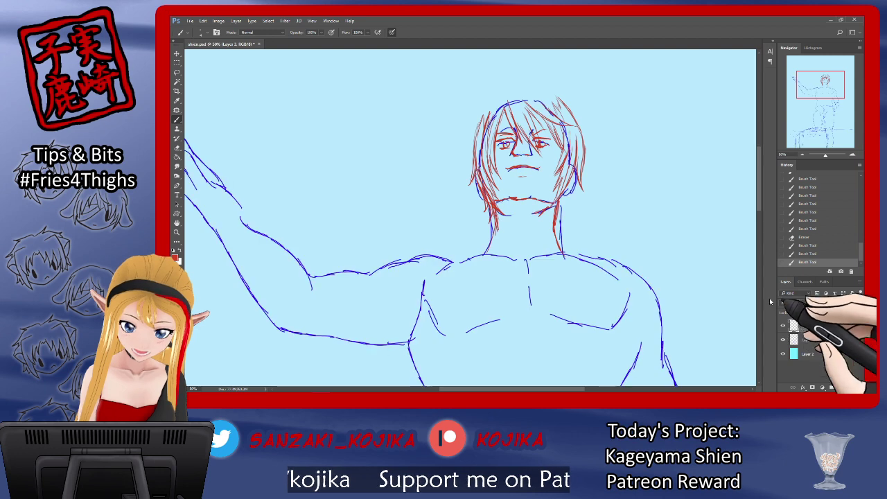
Add red hair strands down the right side of the head and check them with the blue sketch layer briefly hidden.
{"action": "left_click_drag", "start_coordinate": [570, 110], "coordinate": [581, 173]}
{"action": "mouse_move", "coordinate": [580, 174]}
{"action": "left_mouse_down"}
{"action": "mouse_move", "coordinate": [588, 190]}
{"action": "mouse_move", "coordinate": [583, 179]}
{"action": "mouse_move", "coordinate": [580, 191]}
{"action": "left_mouse_up"}
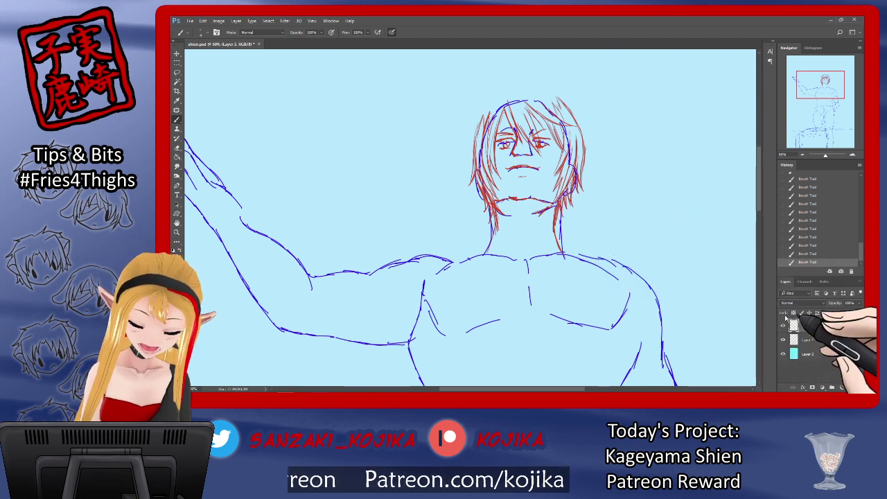
{"action": "left_click", "coordinate": [783, 340]}
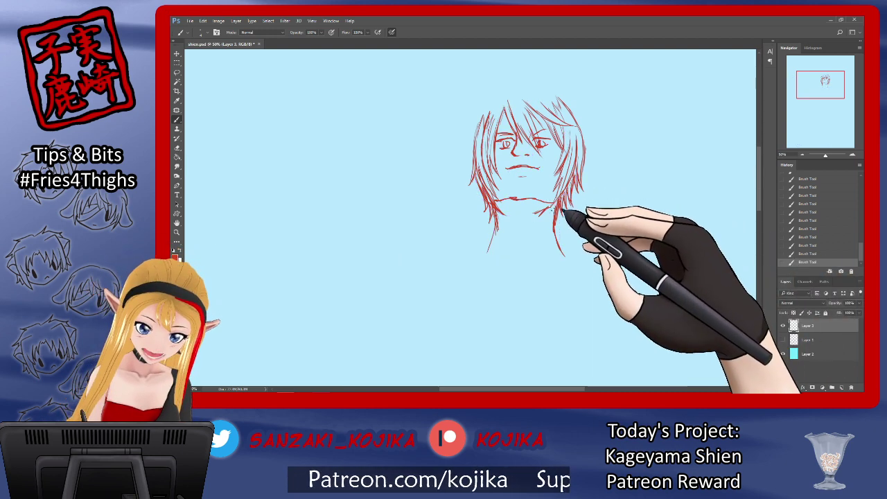
{"action": "left_click", "coordinate": [783, 340]}
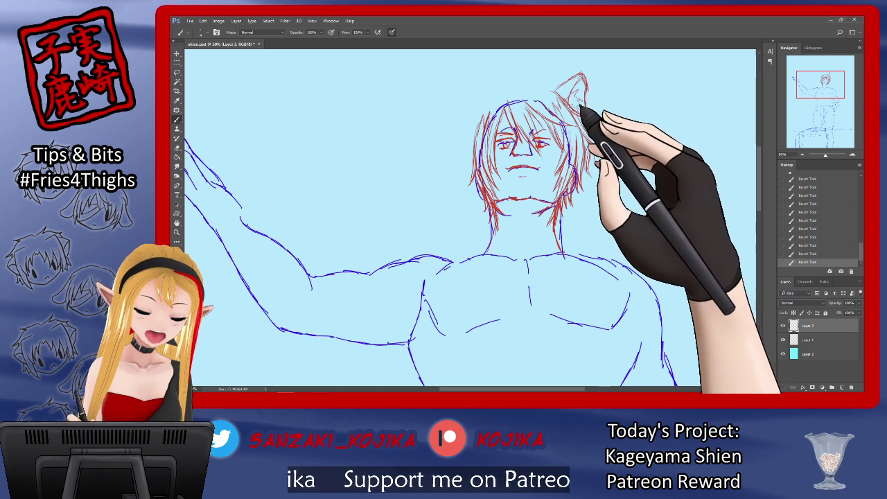
Draw the cat ears, spiky outer hair and crown tuft in red, checking them with the blue sketch layer hidden.
{"action": "left_click", "coordinate": [783, 339]}
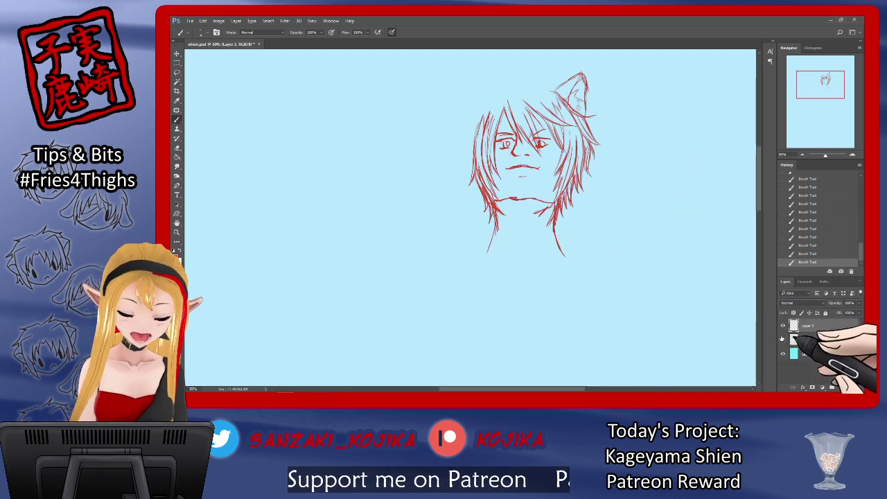
{"action": "left_click", "coordinate": [783, 339]}
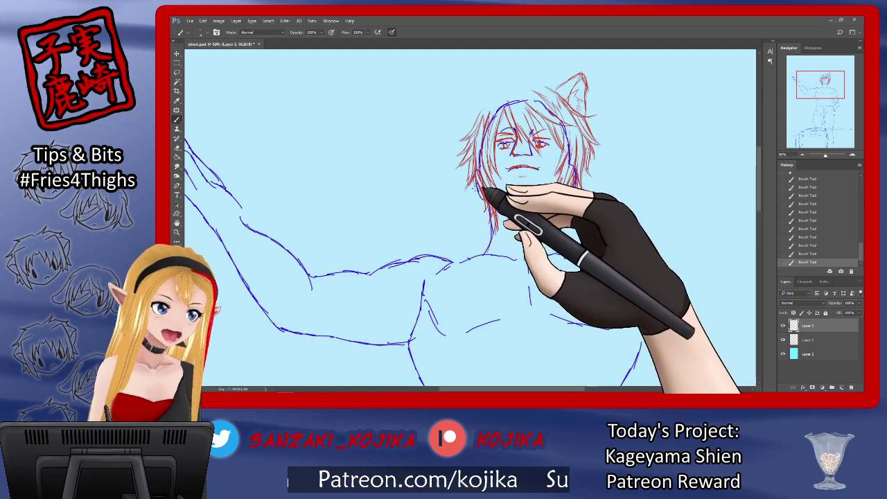
{"action": "left_click", "coordinate": [783, 339]}
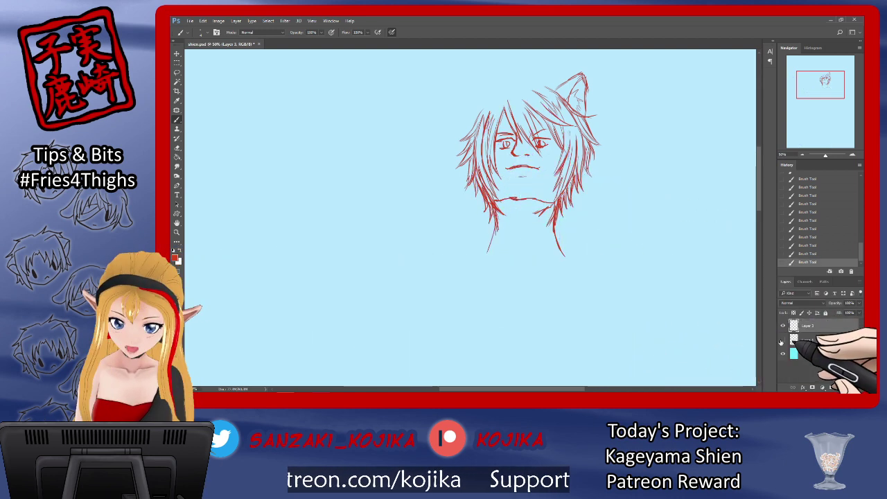
{"action": "left_click", "coordinate": [782, 339]}
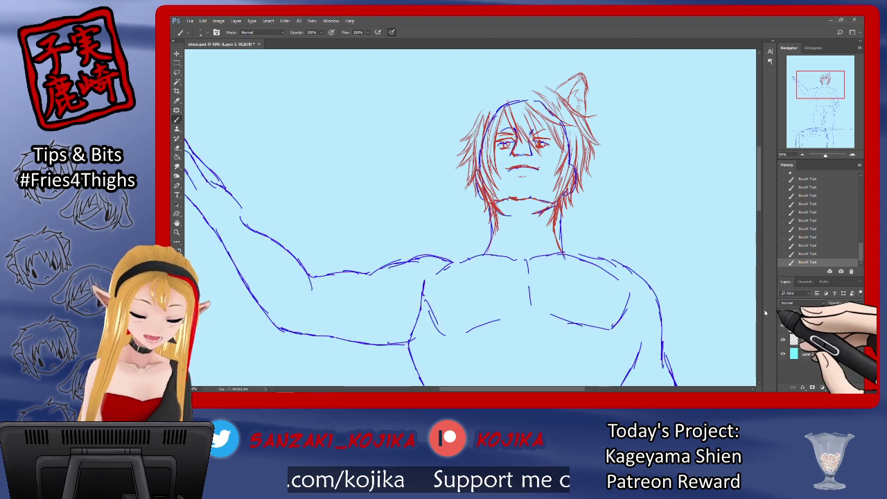
{"action": "left_click", "coordinate": [783, 339]}
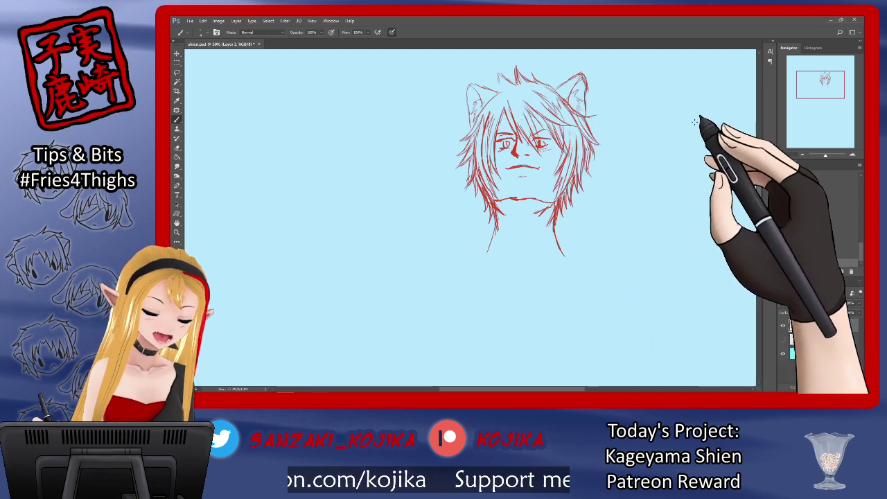
Step back through the history to undo the latest hair strokes on the crown, and draw another strand on the tuft.
{"action": "left_click", "coordinate": [808, 244]}
{"action": "left_click", "coordinate": [810, 238]}
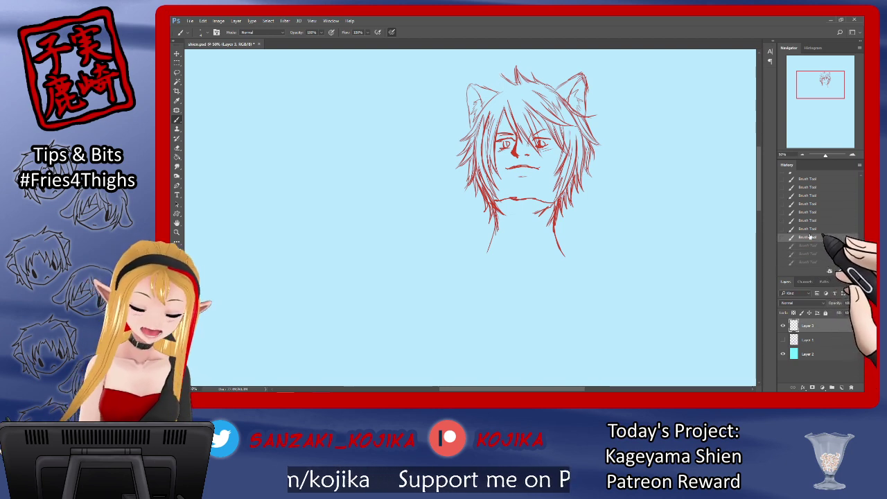
{"action": "left_click", "coordinate": [810, 230]}
{"action": "left_click", "coordinate": [811, 221]}
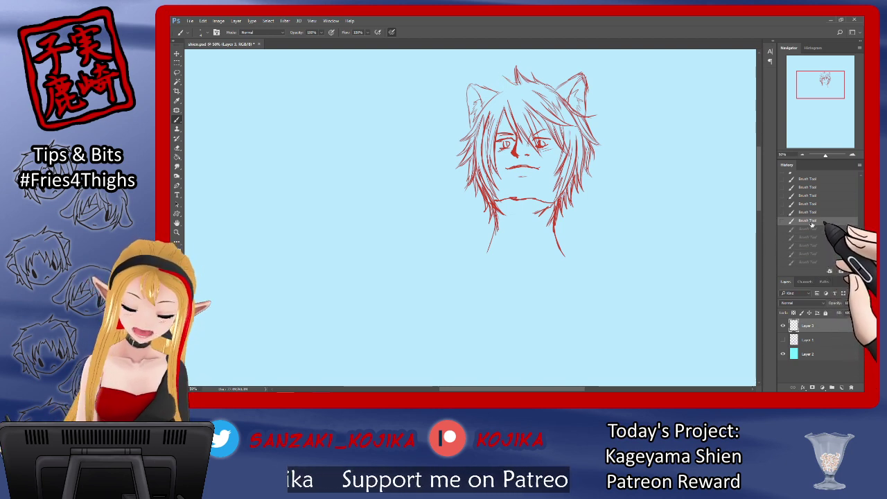
{"action": "left_click", "coordinate": [818, 212]}
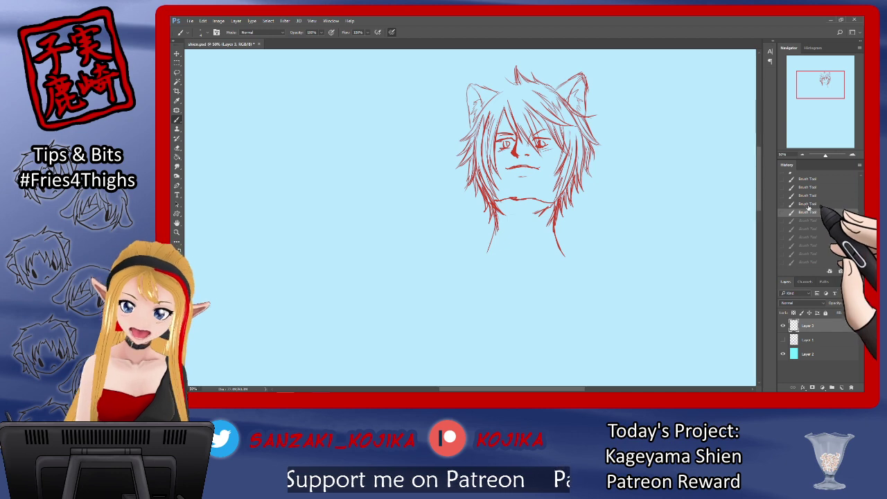
{"action": "left_click", "coordinate": [816, 204]}
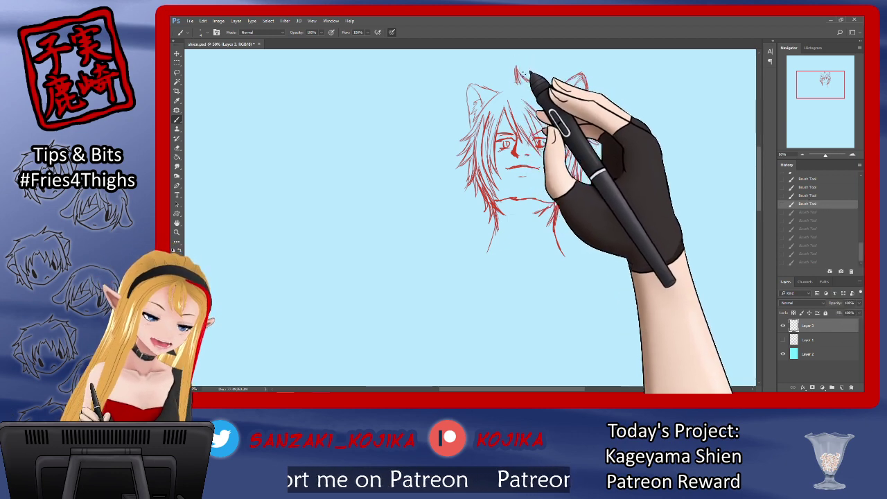
{"action": "left_click_drag", "start_coordinate": [511, 64], "coordinate": [514, 69]}
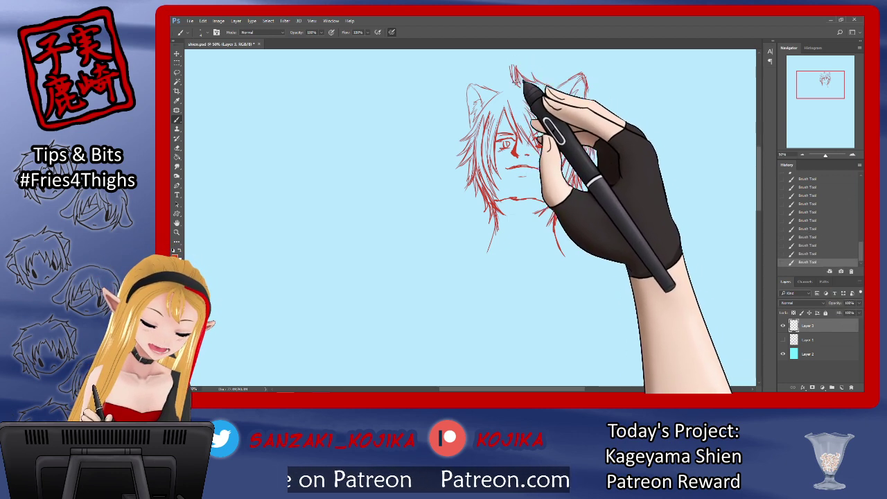
Set the eraser flow to 100% and erase the hair tuft on top of the head.
{"action": "left_click", "coordinate": [178, 148]}
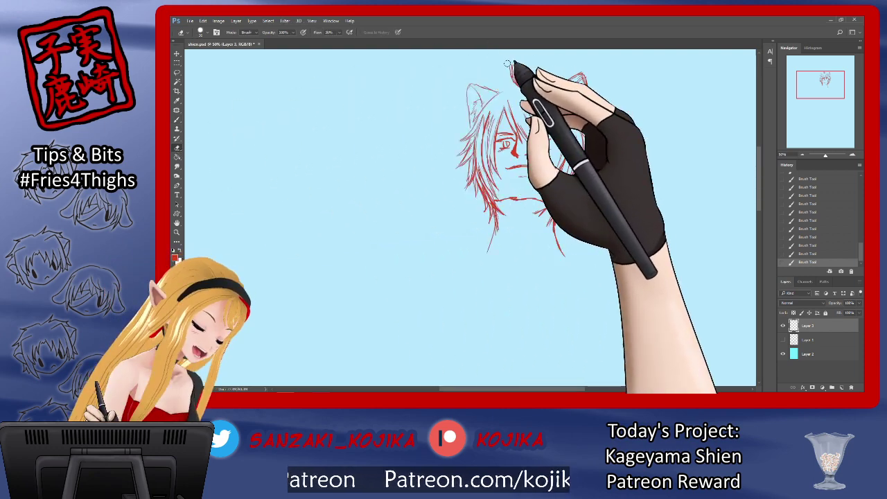
{"action": "left_click_drag", "start_coordinate": [525, 73], "coordinate": [534, 84]}
{"action": "left_click", "coordinate": [339, 32]}
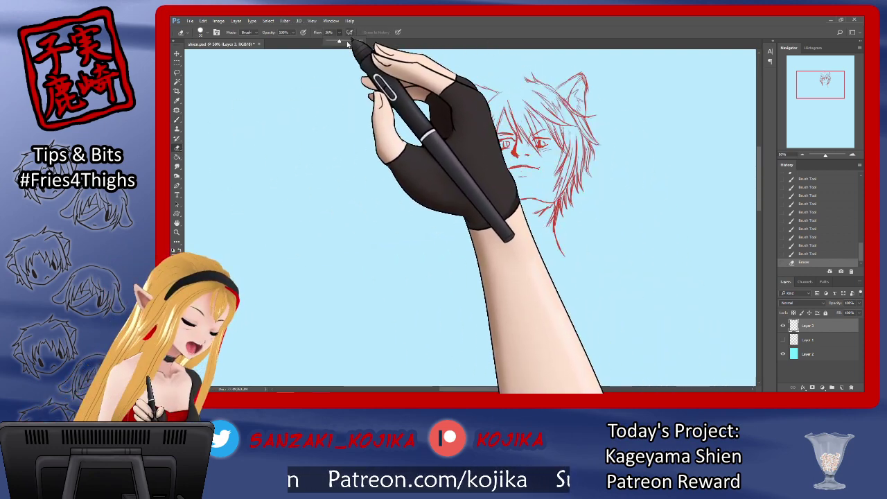
{"action": "left_click_drag", "start_coordinate": [340, 41], "coordinate": [379, 40]}
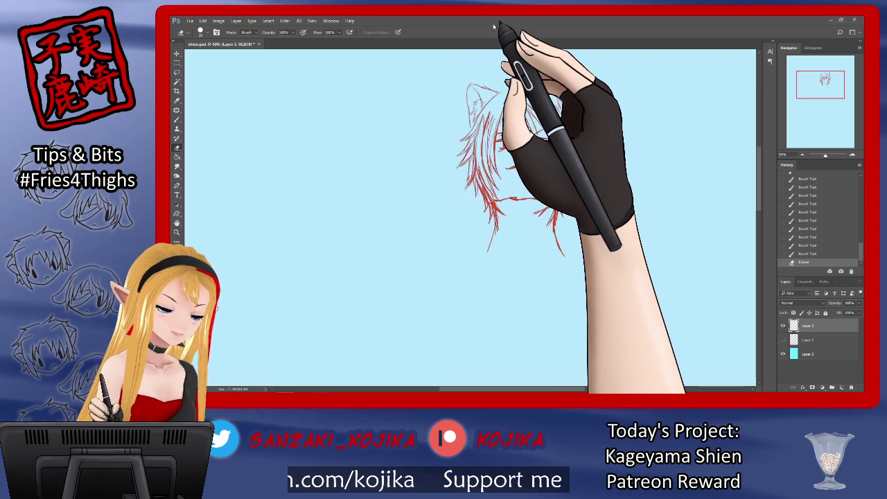
Redraw the spiky hair tuft on the crown in red and compare the head with the blue sketch layer hidden and shown.
{"action": "left_click", "coordinate": [178, 120]}
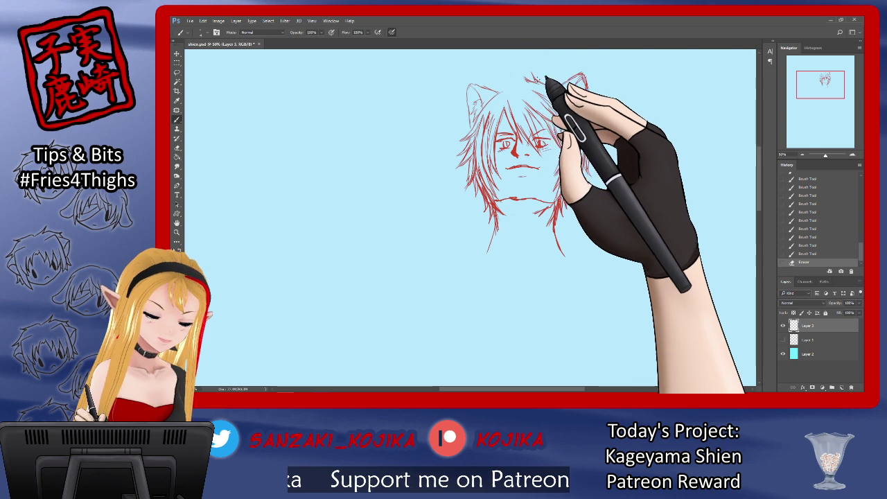
{"action": "left_click_drag", "start_coordinate": [522, 77], "coordinate": [531, 84]}
{"action": "mouse_move", "coordinate": [524, 79]}
{"action": "left_mouse_down"}
{"action": "mouse_move", "coordinate": [506, 71]}
{"action": "mouse_move", "coordinate": [524, 81]}
{"action": "left_mouse_up"}
{"action": "mouse_move", "coordinate": [520, 80]}
{"action": "left_mouse_down"}
{"action": "mouse_move", "coordinate": [508, 75]}
{"action": "mouse_move", "coordinate": [517, 84]}
{"action": "left_mouse_up"}
{"action": "left_click_drag", "start_coordinate": [506, 70], "coordinate": [515, 88]}
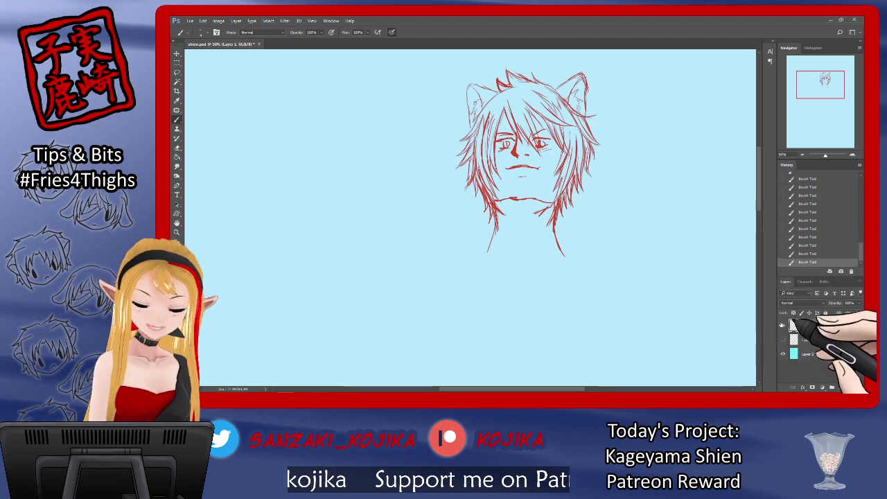
{"action": "left_click", "coordinate": [784, 339]}
{"action": "left_click", "coordinate": [784, 339]}
{"action": "left_click", "coordinate": [784, 337]}
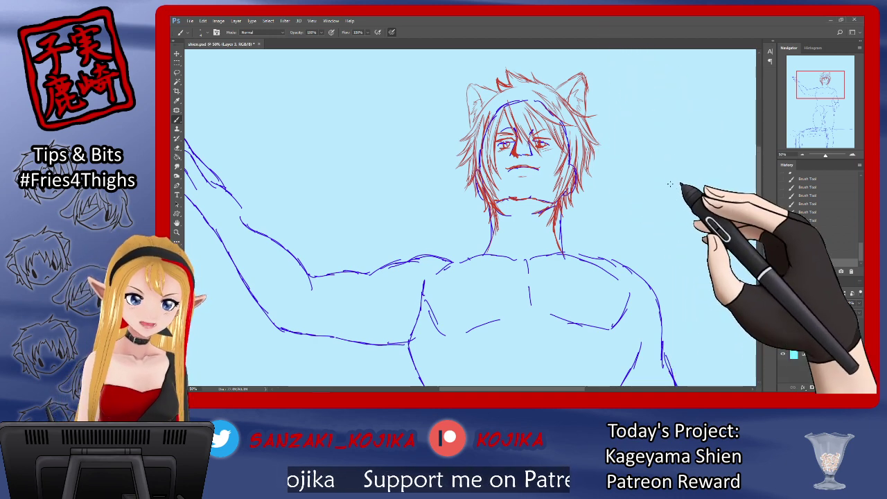
{"action": "left_click", "coordinate": [783, 340]}
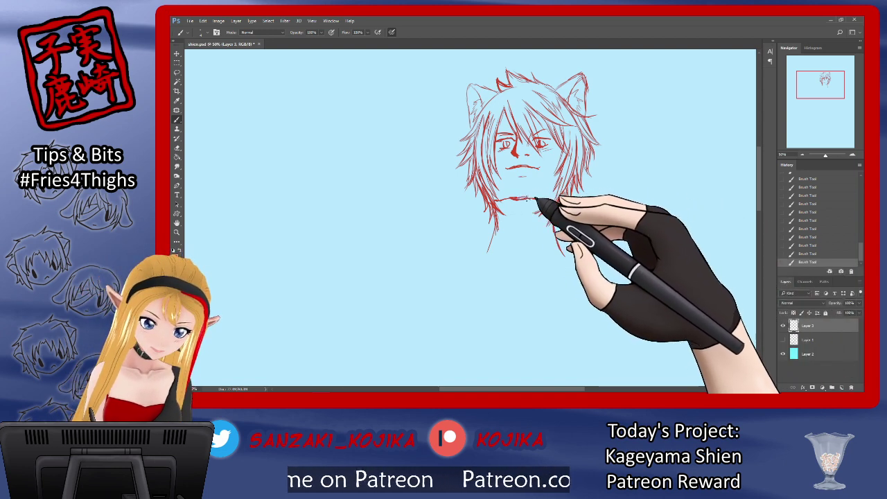
{"action": "left_click", "coordinate": [783, 339]}
Draw a V-shaped necklace with a small pendant at the base of the neck, checking it against the blue sketch layer.
{"action": "left_click_drag", "start_coordinate": [760, 187], "coordinate": [760, 207]}
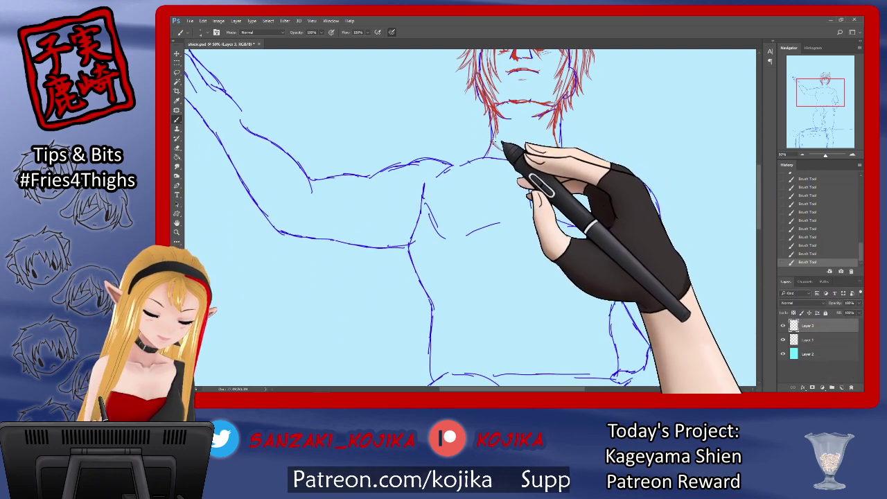
{"action": "left_click_drag", "start_coordinate": [505, 148], "coordinate": [521, 156]}
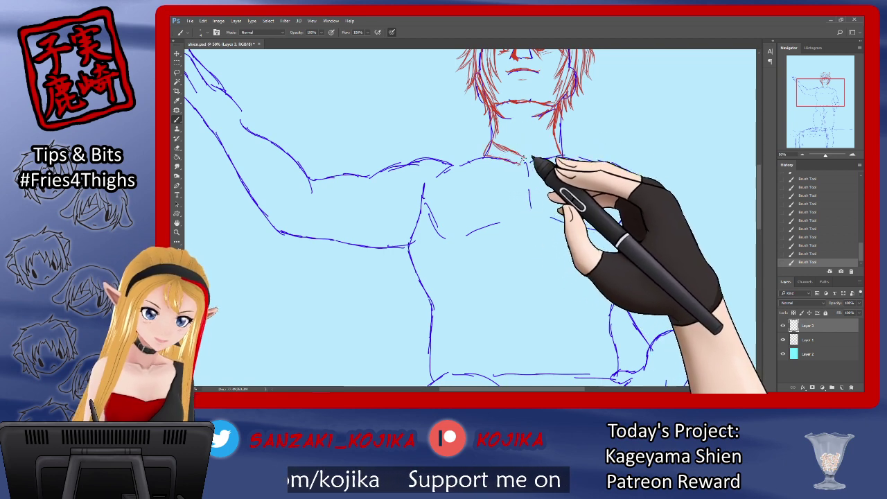
{"action": "left_click_drag", "start_coordinate": [525, 156], "coordinate": [554, 140]}
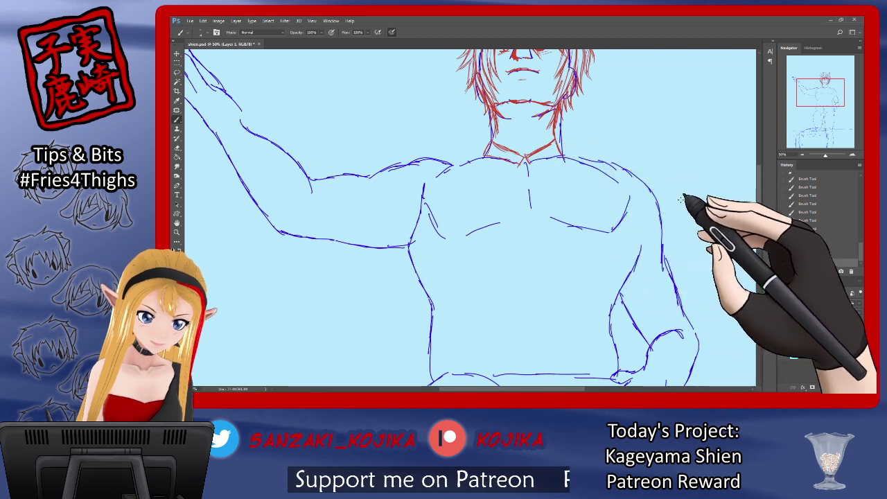
{"action": "left_click", "coordinate": [782, 340]}
{"action": "left_click", "coordinate": [783, 339]}
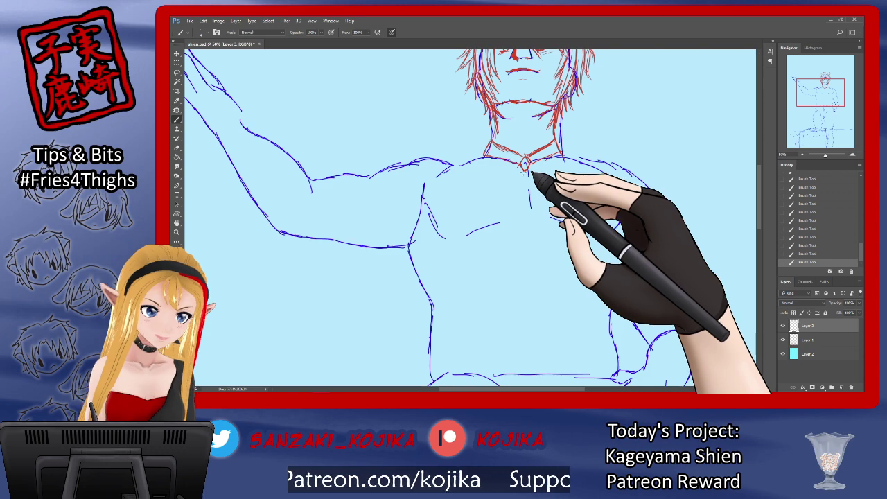
Draw the raised collar beside the neck, erase excess strokes at its right side and check it by toggling the blue sketch layer.
{"action": "mouse_move", "coordinate": [760, 223]}
{"action": "left_mouse_down"}
{"action": "mouse_move", "coordinate": [760, 248]}
{"action": "mouse_move", "coordinate": [761, 218]}
{"action": "left_mouse_up"}
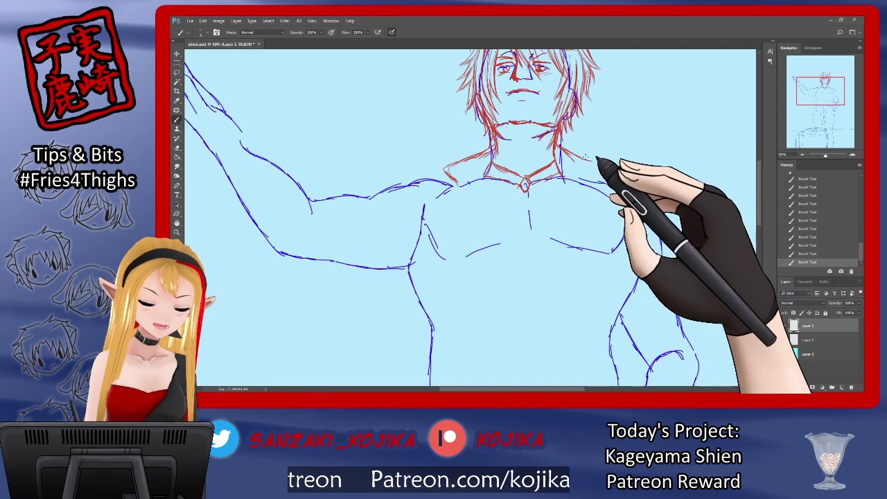
{"action": "key", "text": "e"}
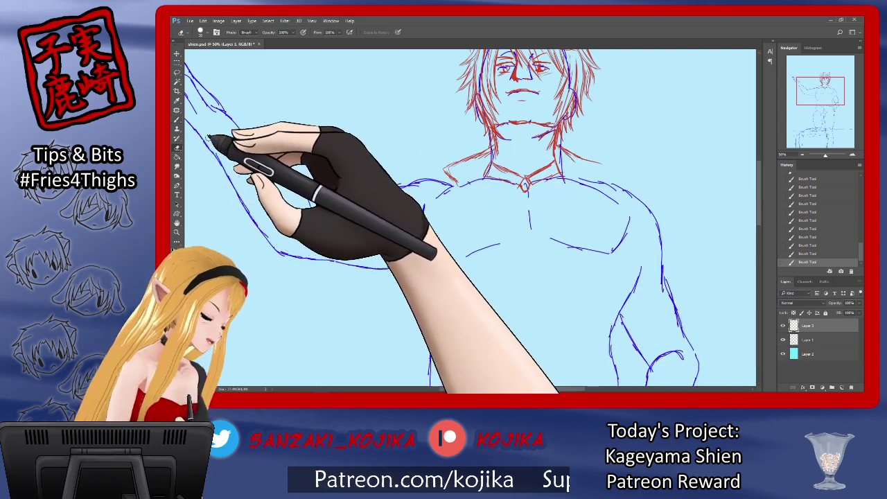
{"action": "left_click_drag", "start_coordinate": [568, 147], "coordinate": [588, 167]}
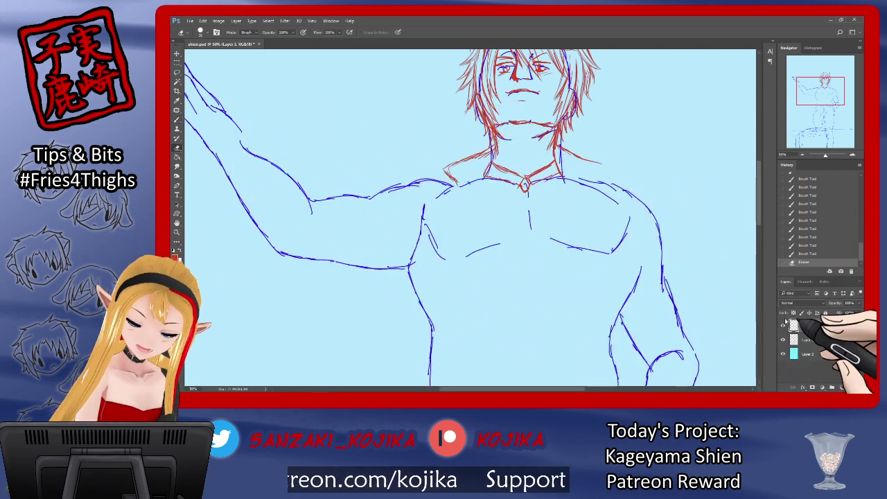
{"action": "left_click", "coordinate": [781, 340]}
{"action": "left_click", "coordinate": [781, 340]}
{"action": "left_click", "coordinate": [782, 340]}
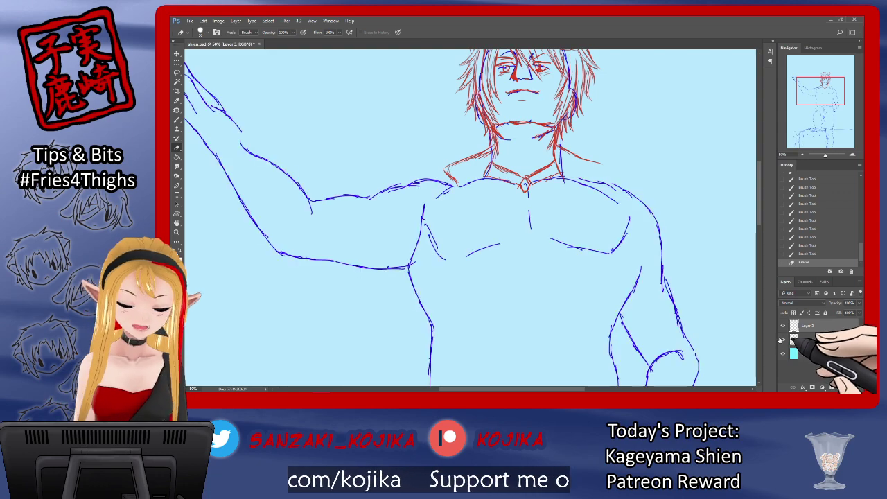
Draw the right collar flap in red and extend both open front edges of the garment down over the chest.
{"action": "key", "text": "b"}
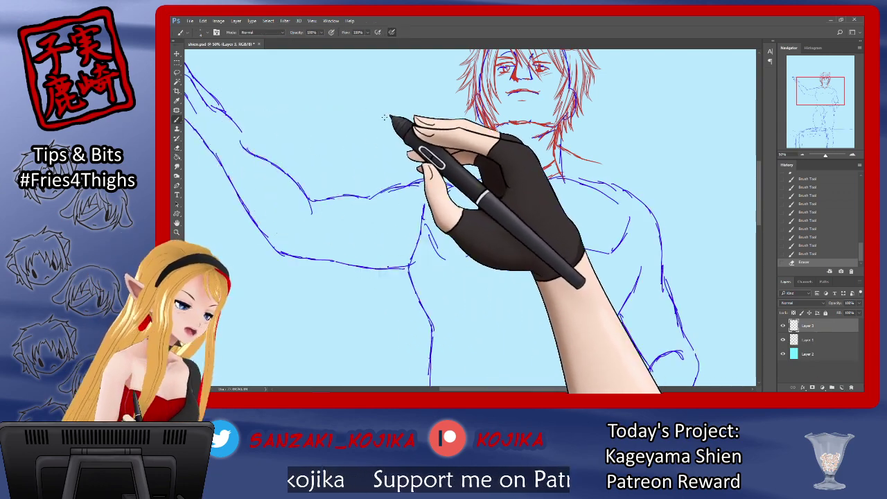
{"action": "left_click_drag", "start_coordinate": [558, 145], "coordinate": [584, 158]}
{"action": "mouse_move", "coordinate": [584, 158]}
{"action": "left_mouse_down"}
{"action": "mouse_move", "coordinate": [605, 182]}
{"action": "mouse_move", "coordinate": [553, 159]}
{"action": "mouse_move", "coordinate": [578, 176]}
{"action": "mouse_move", "coordinate": [574, 170]}
{"action": "mouse_move", "coordinate": [570, 207]}
{"action": "left_mouse_up"}
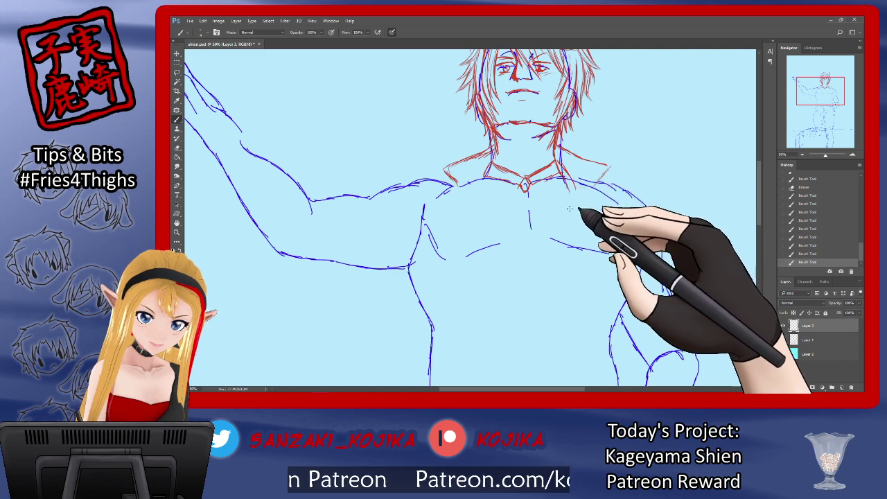
{"action": "left_click_drag", "start_coordinate": [555, 164], "coordinate": [539, 174]}
{"action": "mouse_move", "coordinate": [488, 165]}
{"action": "left_mouse_down"}
{"action": "mouse_move", "coordinate": [472, 203]}
{"action": "mouse_move", "coordinate": [478, 293]}
{"action": "left_mouse_up"}
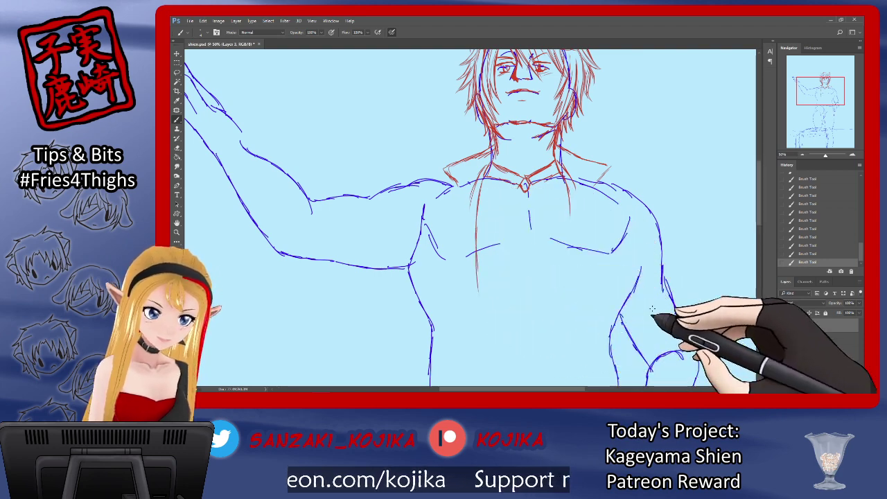
Extend both open front edges of the garment in red down the torso, taking the right one past the waist.
{"action": "scroll", "coordinate": [741, 232], "scroll_direction": "down", "scroll_amount": 5}
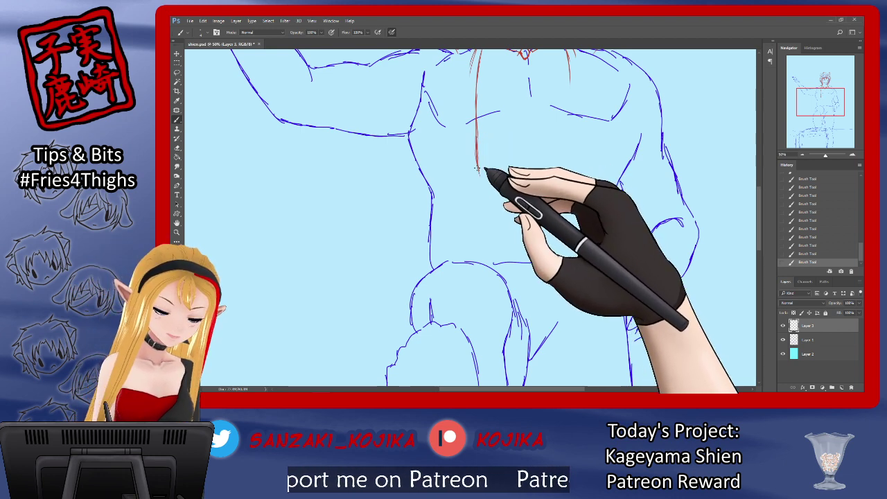
{"action": "left_click_drag", "start_coordinate": [477, 163], "coordinate": [486, 261]}
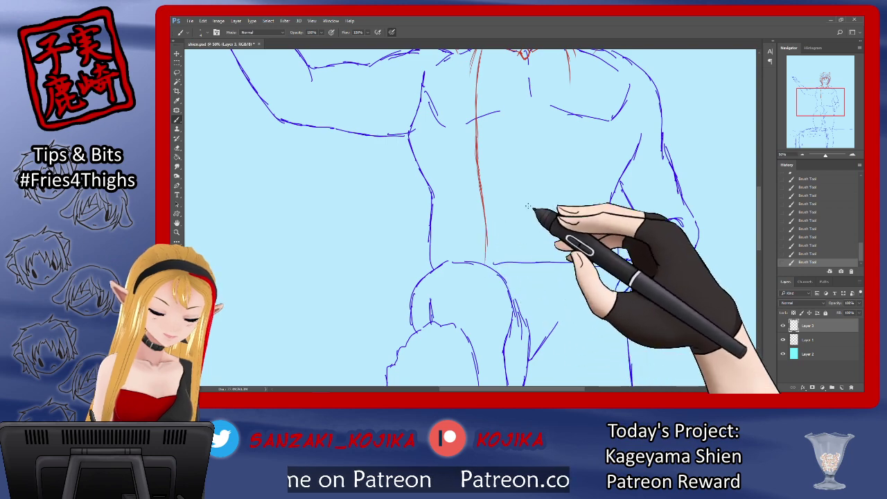
{"action": "mouse_move", "coordinate": [568, 75]}
{"action": "left_mouse_down"}
{"action": "mouse_move", "coordinate": [560, 192]}
{"action": "mouse_move", "coordinate": [562, 156]}
{"action": "mouse_move", "coordinate": [562, 187]}
{"action": "left_mouse_up"}
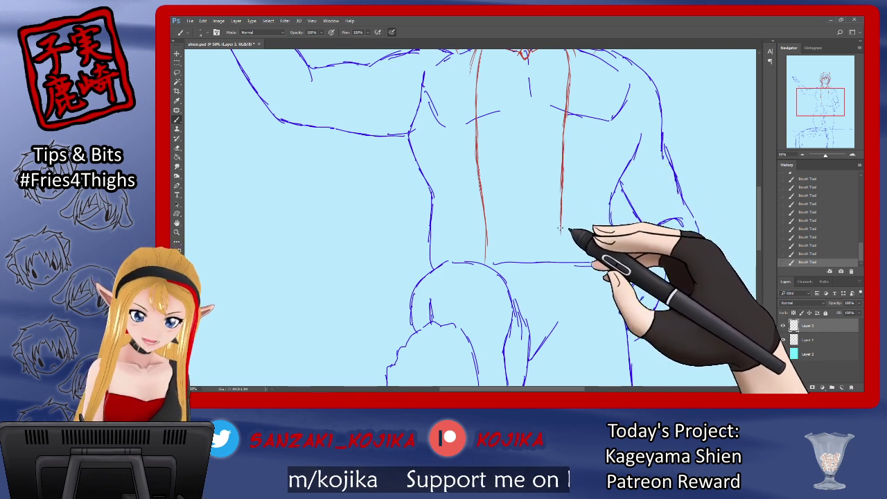
{"action": "left_click_drag", "start_coordinate": [561, 254], "coordinate": [561, 304]}
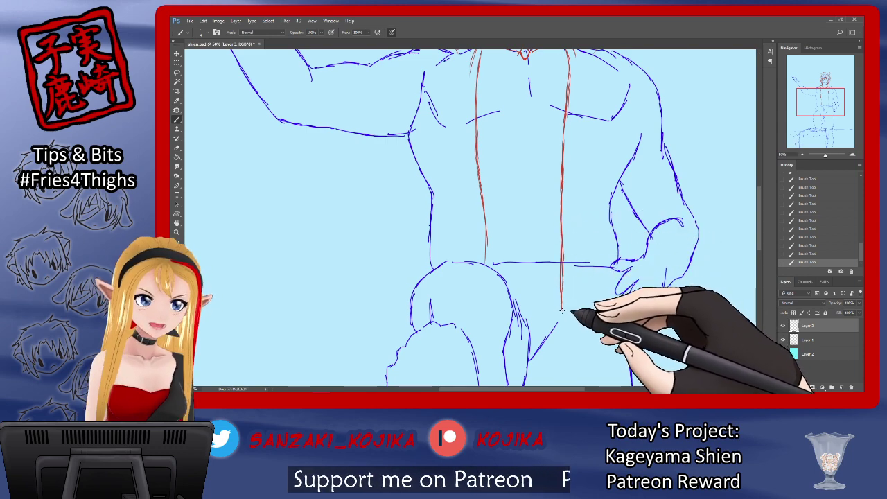
{"action": "left_click_drag", "start_coordinate": [759, 230], "coordinate": [766, 207]}
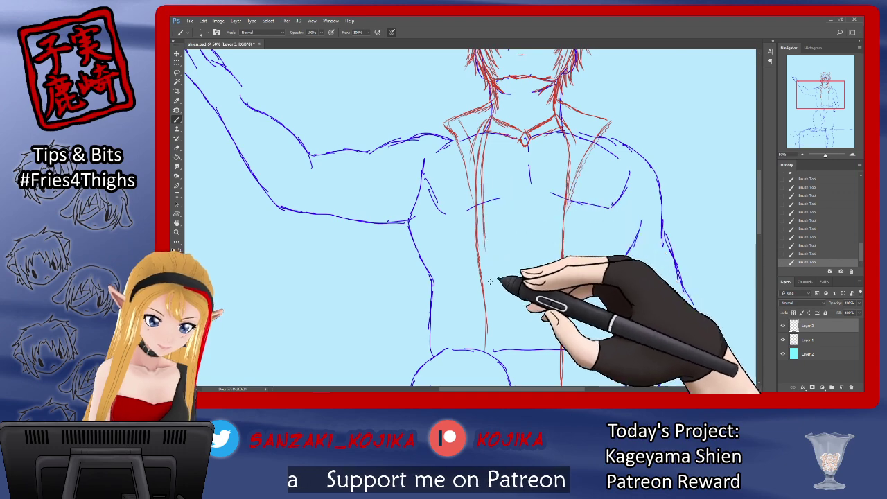
Erase stray strokes beside the necklace with the blue sketch layer hidden, show it again, and add small round buttons to the left collar flap.
{"action": "left_click", "coordinate": [783, 340]}
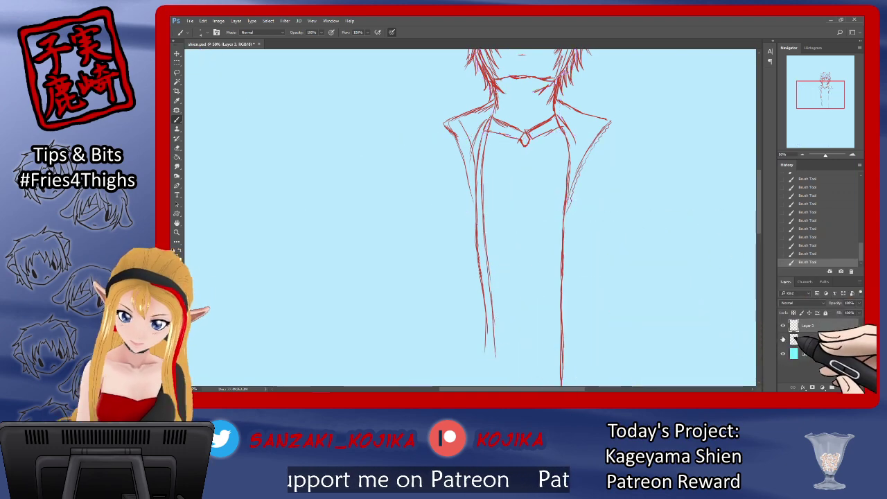
{"action": "key", "text": "e"}
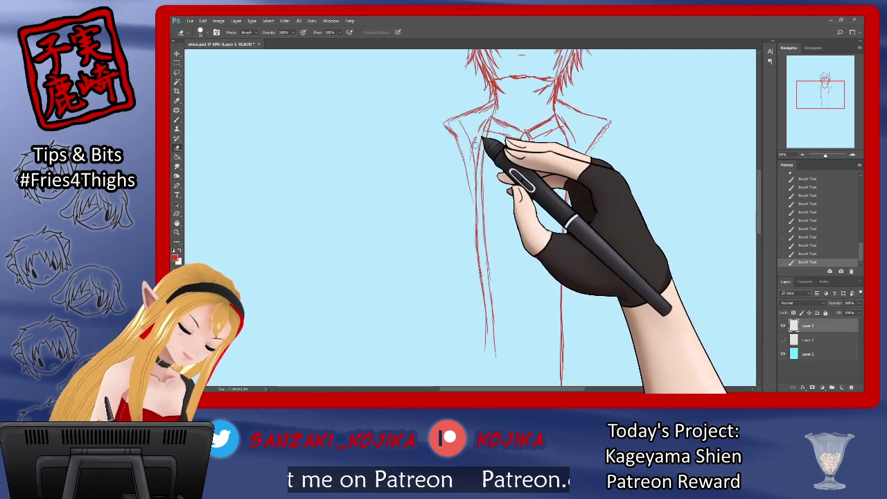
{"action": "left_click_drag", "start_coordinate": [483, 119], "coordinate": [484, 140]}
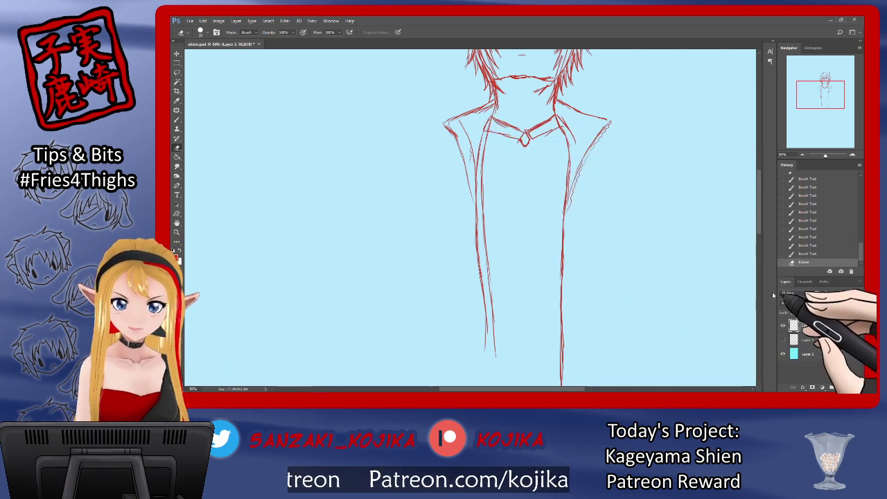
{"action": "left_click", "coordinate": [784, 339]}
{"action": "left_click", "coordinate": [178, 119]}
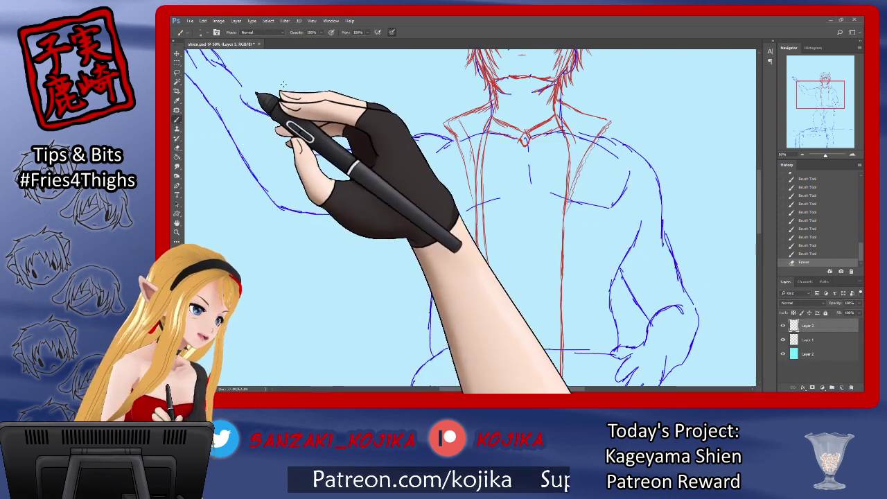
{"action": "left_click_drag", "start_coordinate": [476, 138], "coordinate": [476, 150]}
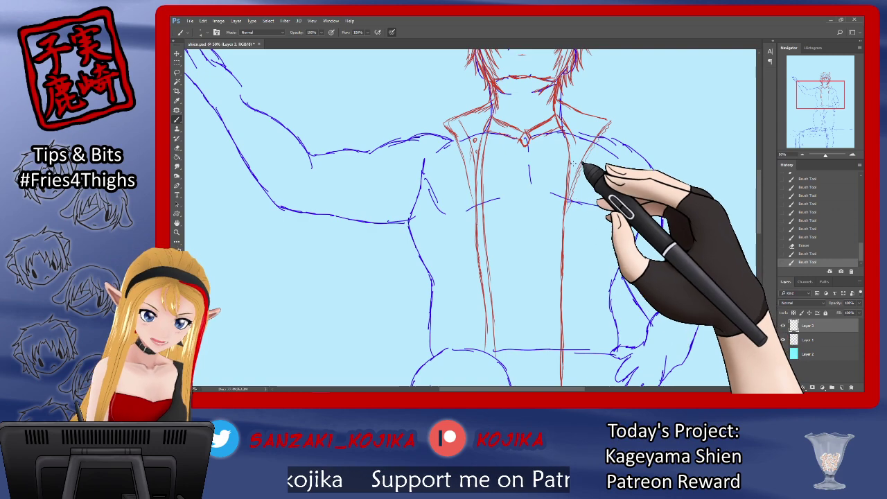
Draw a second inner line along the right front edge down past the waist and check it by toggling the blue sketch layer.
{"action": "left_click_drag", "start_coordinate": [556, 120], "coordinate": [562, 154]}
{"action": "left_click_drag", "start_coordinate": [561, 143], "coordinate": [561, 186]}
{"action": "mouse_move", "coordinate": [561, 177]}
{"action": "left_mouse_down"}
{"action": "mouse_move", "coordinate": [560, 208]}
{"action": "mouse_move", "coordinate": [558, 187]}
{"action": "left_mouse_up"}
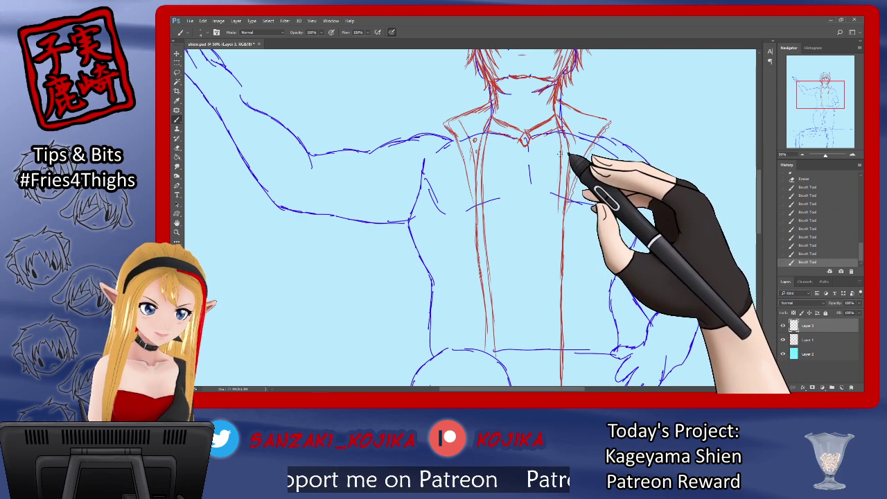
{"action": "left_click_drag", "start_coordinate": [560, 151], "coordinate": [552, 267]}
{"action": "left_click_drag", "start_coordinate": [554, 233], "coordinate": [553, 320]}
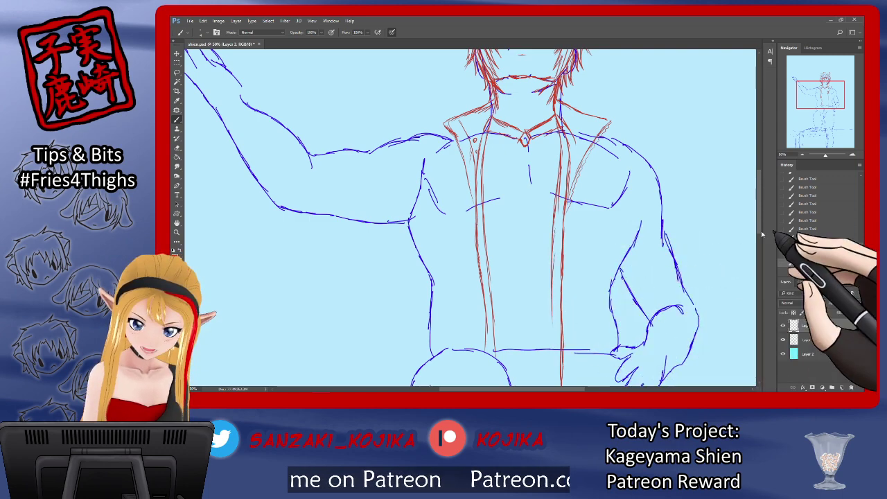
{"action": "left_click_drag", "start_coordinate": [759, 229], "coordinate": [758, 250]}
{"action": "left_click_drag", "start_coordinate": [553, 193], "coordinate": [549, 239]}
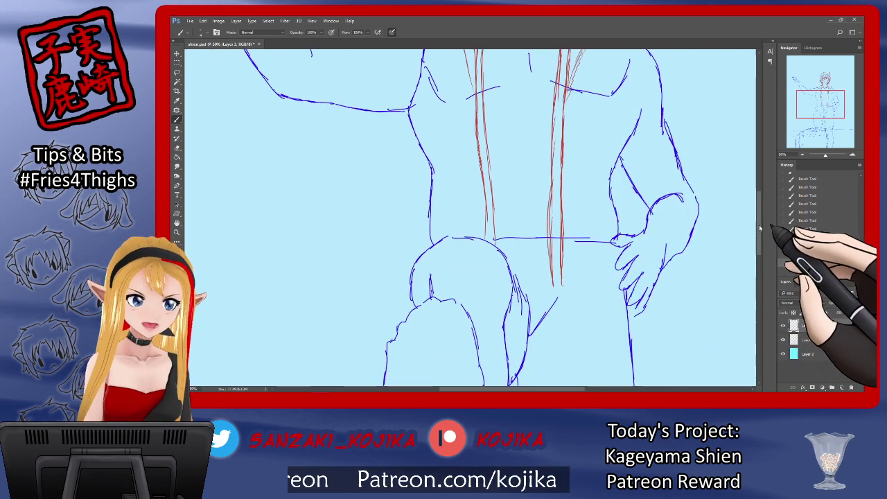
{"action": "left_click_drag", "start_coordinate": [759, 232], "coordinate": [761, 204]}
{"action": "left_click", "coordinate": [784, 340]}
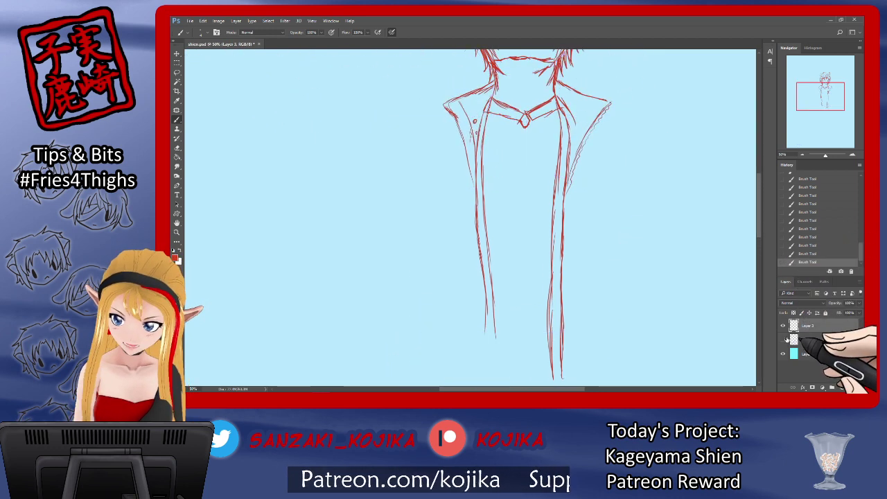
{"action": "left_click", "coordinate": [784, 340]}
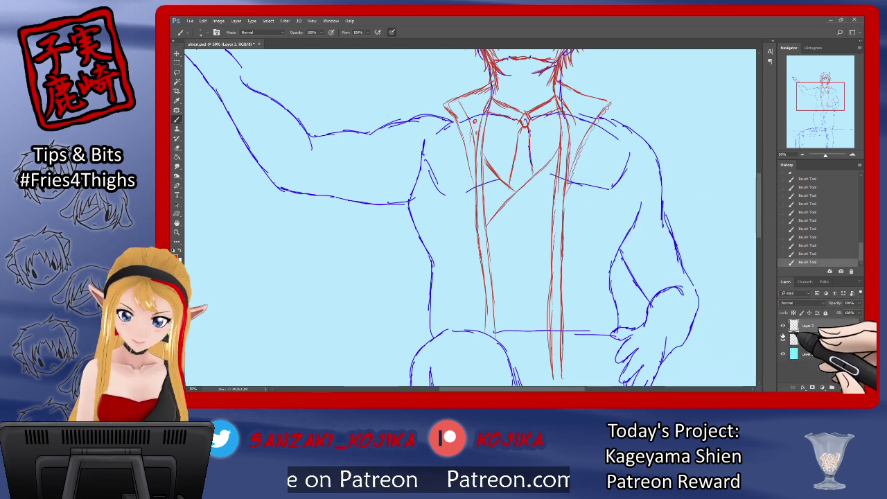
Hide the blue sketch layer and erase the strokes overlapping the shirt collar flaps and tie knot with a smaller eraser.
{"action": "left_click", "coordinate": [783, 339]}
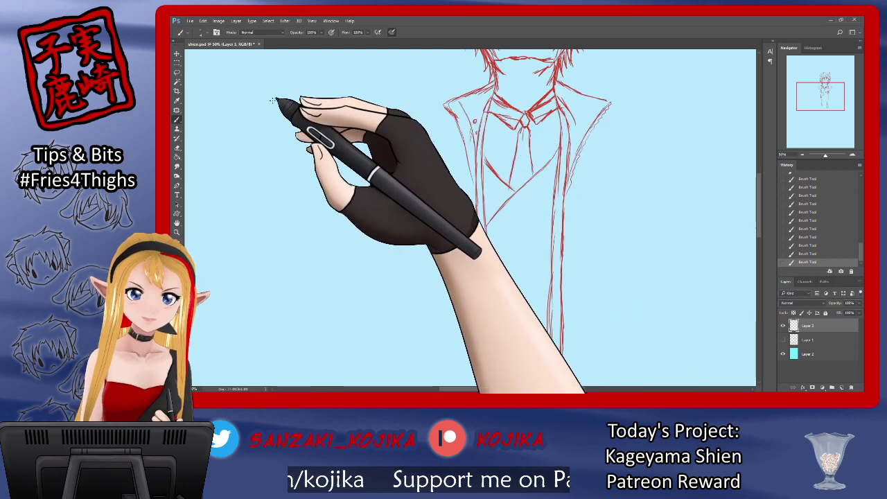
{"action": "left_click", "coordinate": [178, 147]}
{"action": "left_click", "coordinate": [201, 33]}
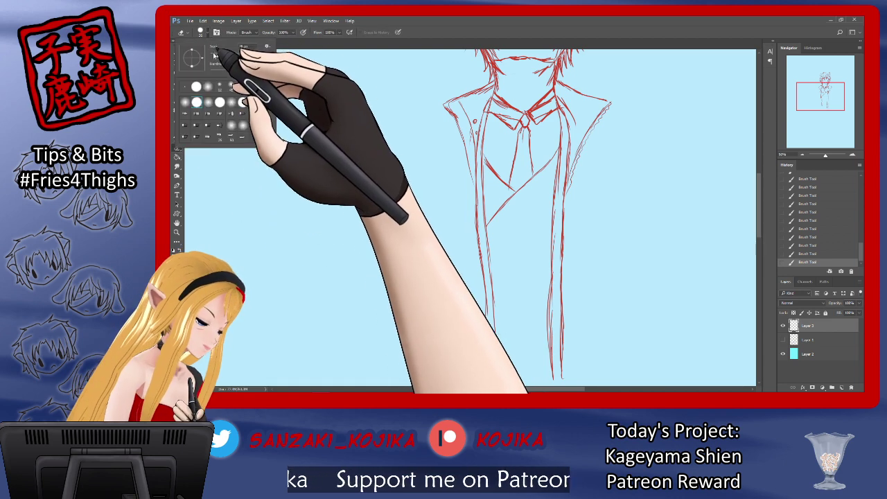
{"action": "left_click", "coordinate": [498, 103]}
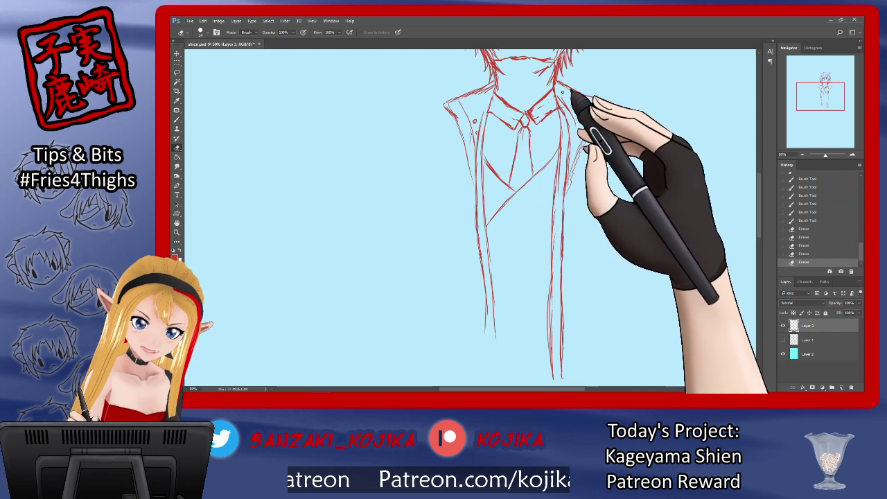
{"action": "mouse_move", "coordinate": [563, 93]}
{"action": "left_mouse_down"}
{"action": "mouse_move", "coordinate": [575, 116]}
{"action": "mouse_move", "coordinate": [572, 101]}
{"action": "mouse_move", "coordinate": [572, 120]}
{"action": "mouse_move", "coordinate": [562, 102]}
{"action": "mouse_move", "coordinate": [526, 111]}
{"action": "left_mouse_up"}
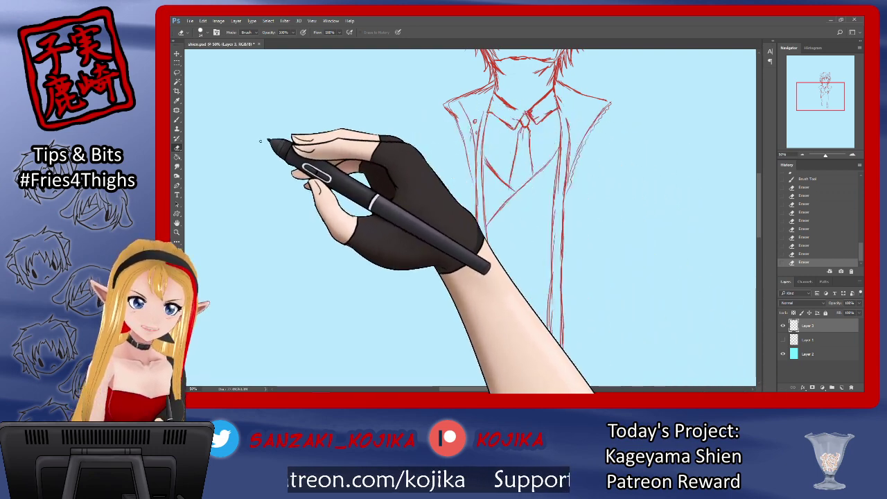
Redraw the tie knot and shirt collar flaps with firmer red strokes and add light contour lines on the neck.
{"action": "left_click", "coordinate": [177, 119]}
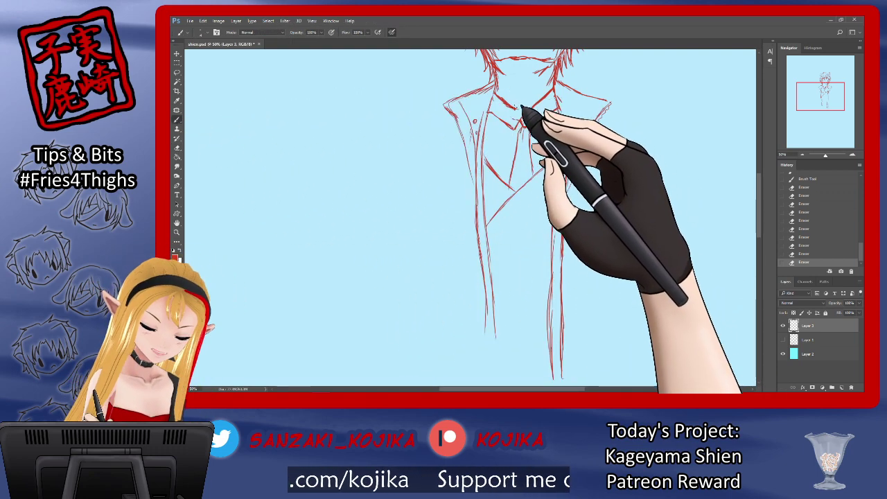
{"action": "left_click_drag", "start_coordinate": [520, 110], "coordinate": [526, 111]}
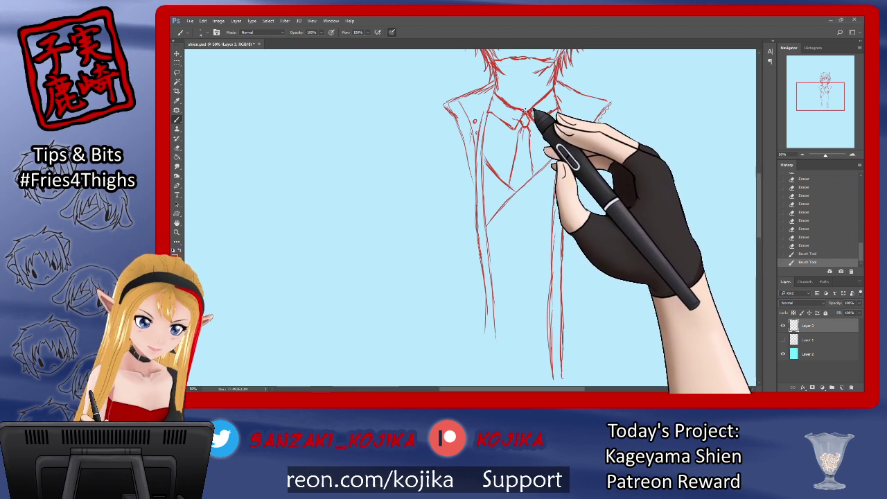
{"action": "mouse_move", "coordinate": [526, 111]}
{"action": "left_mouse_down"}
{"action": "mouse_move", "coordinate": [532, 72]}
{"action": "mouse_move", "coordinate": [518, 100]}
{"action": "mouse_move", "coordinate": [506, 92]}
{"action": "mouse_move", "coordinate": [528, 125]}
{"action": "left_mouse_up"}
{"action": "left_click_drag", "start_coordinate": [539, 108], "coordinate": [530, 124]}
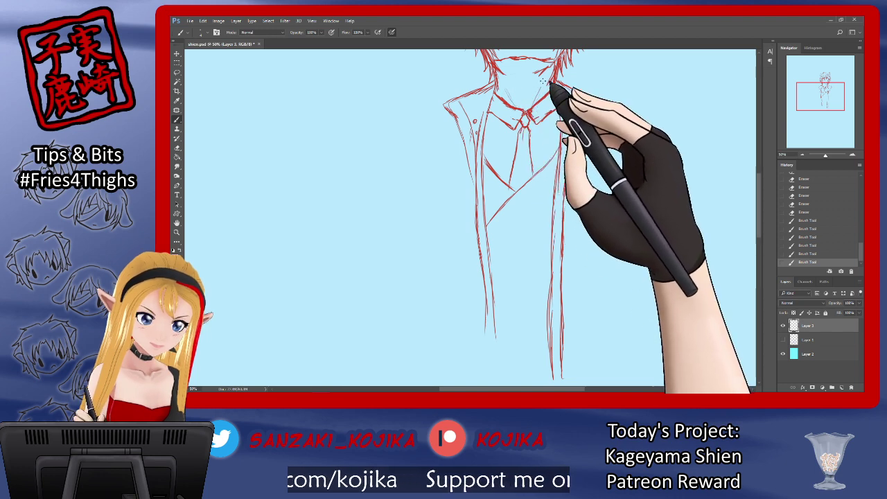
{"action": "left_click_drag", "start_coordinate": [543, 81], "coordinate": [534, 89]}
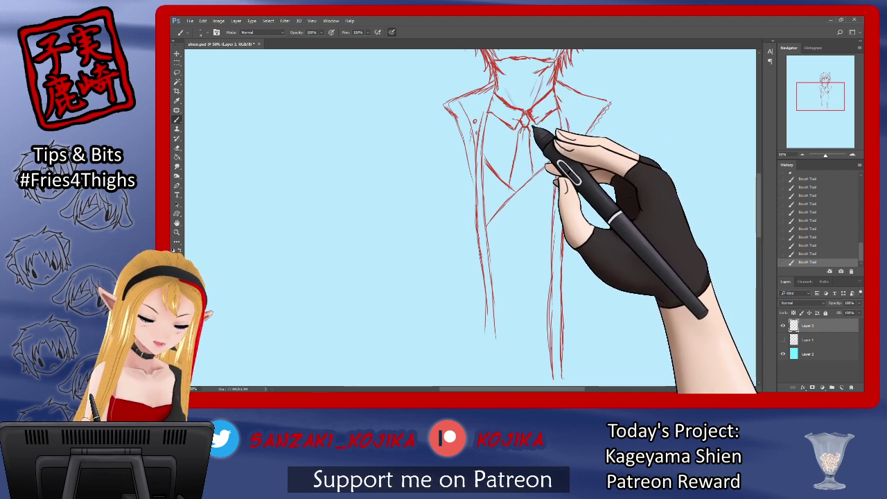
{"action": "left_click_drag", "start_coordinate": [491, 108], "coordinate": [514, 122]}
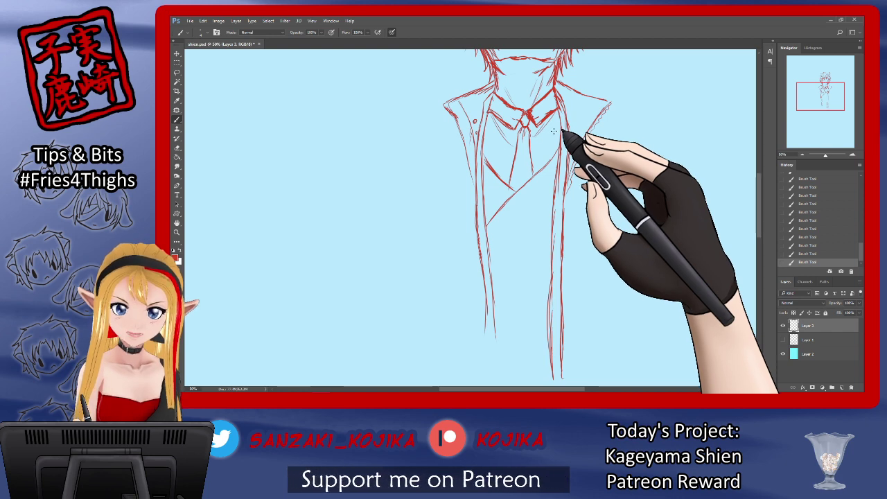
Clean up and redraw the upper inner edge beside the right shirt collar flap, then show the blue sketch layer.
{"action": "left_click", "coordinate": [177, 148]}
{"action": "left_click_drag", "start_coordinate": [558, 96], "coordinate": [560, 119]}
{"action": "left_click", "coordinate": [177, 119]}
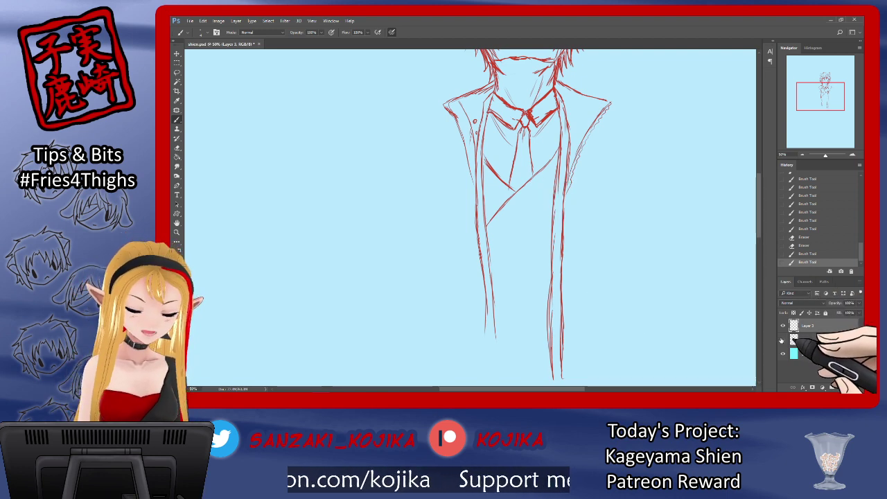
{"action": "left_click", "coordinate": [783, 340]}
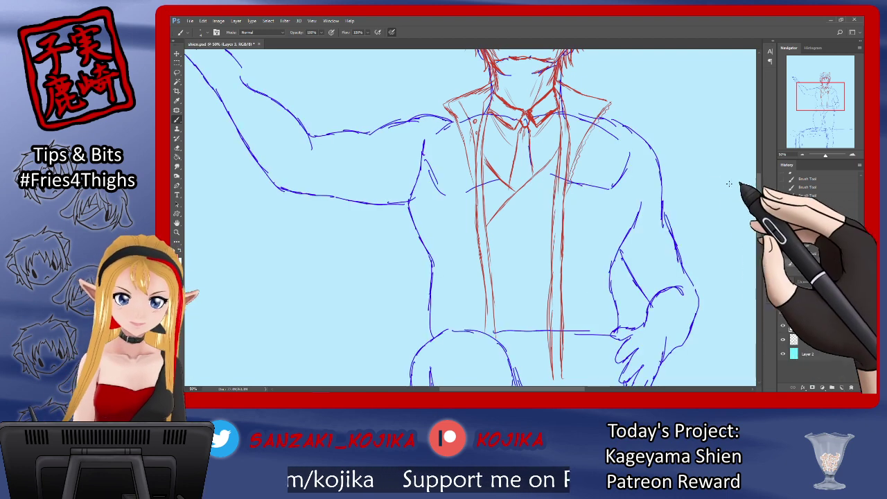
Draw the vest's pointed hem in red between the front edges just below the waistline.
{"action": "left_click_drag", "start_coordinate": [758, 196], "coordinate": [758, 213]}
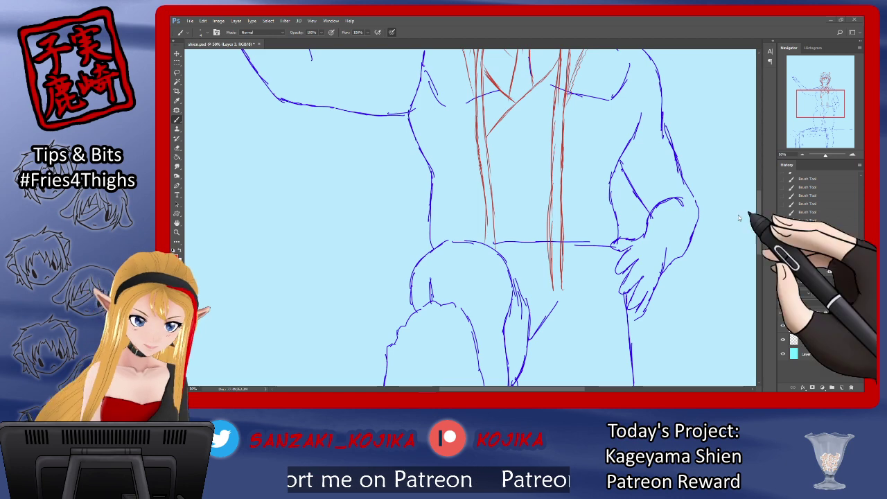
{"action": "left_click_drag", "start_coordinate": [759, 229], "coordinate": [758, 229]}
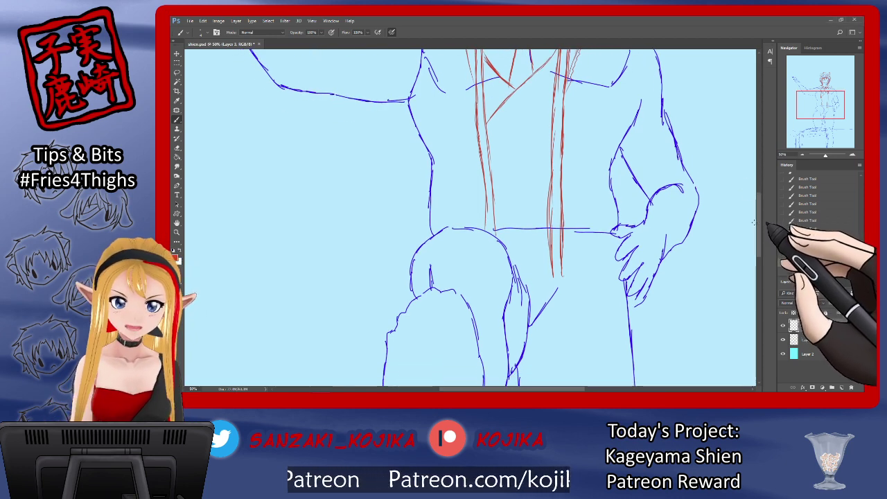
{"action": "left_click_drag", "start_coordinate": [499, 221], "coordinate": [520, 240]}
{"action": "mouse_move", "coordinate": [508, 230]}
{"action": "left_mouse_down"}
{"action": "mouse_move", "coordinate": [550, 261]}
{"action": "mouse_move", "coordinate": [510, 257]}
{"action": "mouse_move", "coordinate": [523, 244]}
{"action": "left_mouse_up"}
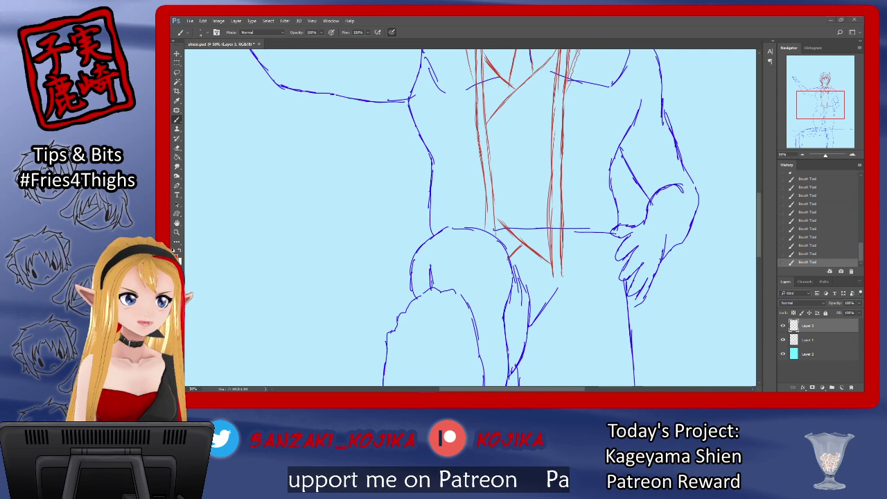
Erase excess strokes along the vest's crossed neckline, check it by toggling the blue sketch layer, and return to the Brush tool.
{"action": "left_click_drag", "start_coordinate": [758, 203], "coordinate": [758, 172]}
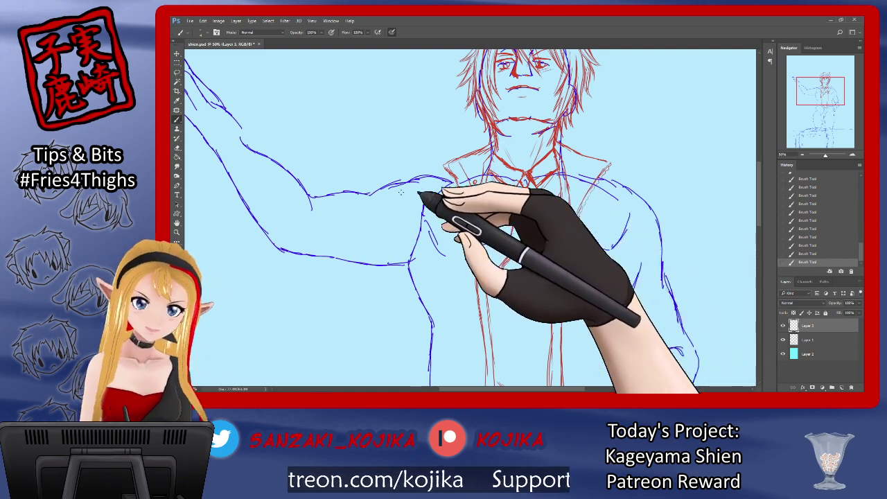
{"action": "key", "text": "e"}
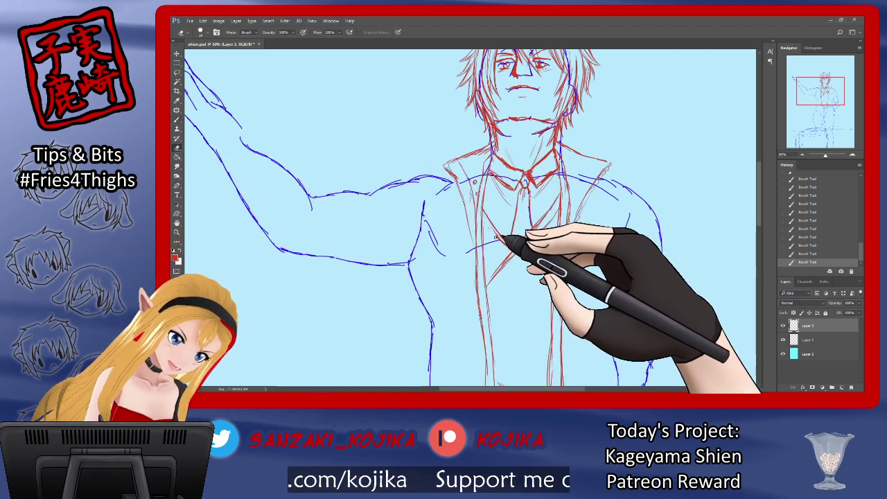
{"action": "left_click_drag", "start_coordinate": [554, 223], "coordinate": [563, 212]}
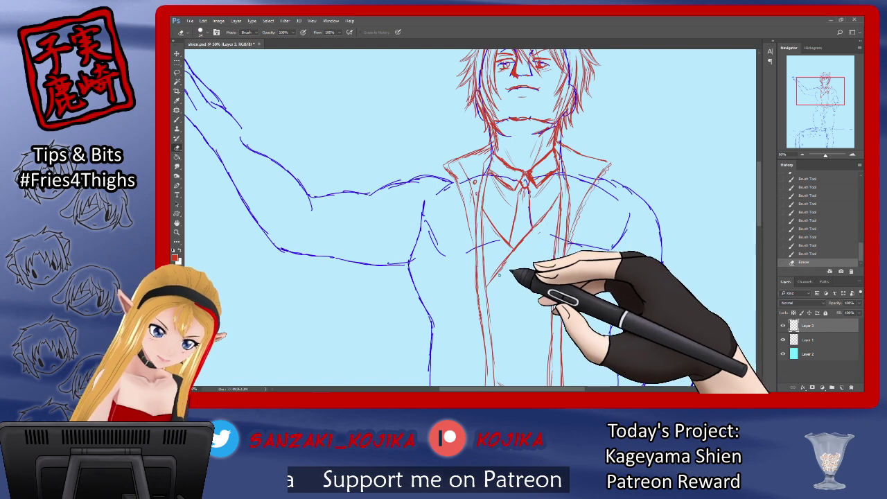
{"action": "left_click_drag", "start_coordinate": [511, 268], "coordinate": [504, 276]}
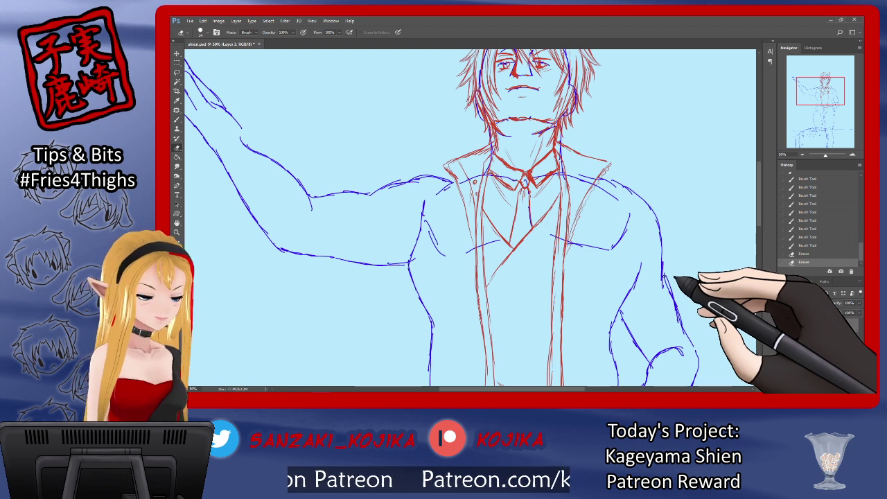
{"action": "left_click", "coordinate": [782, 339]}
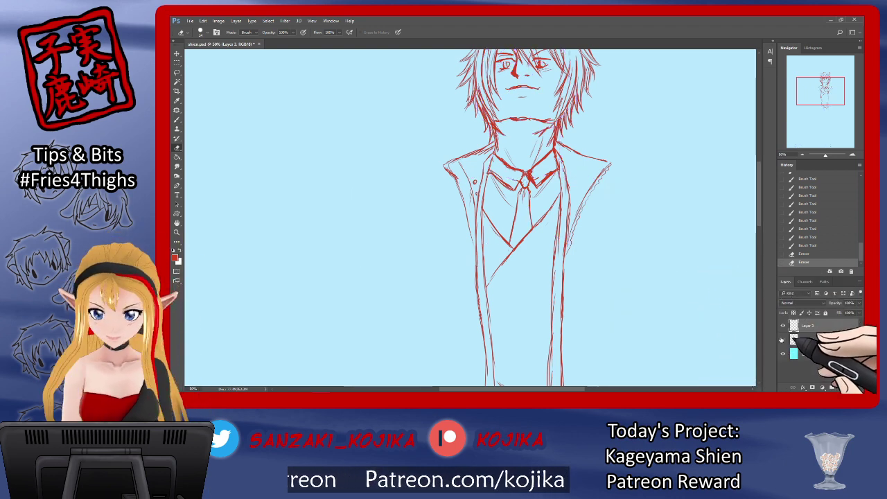
{"action": "left_click", "coordinate": [783, 340]}
{"action": "left_click", "coordinate": [177, 129]}
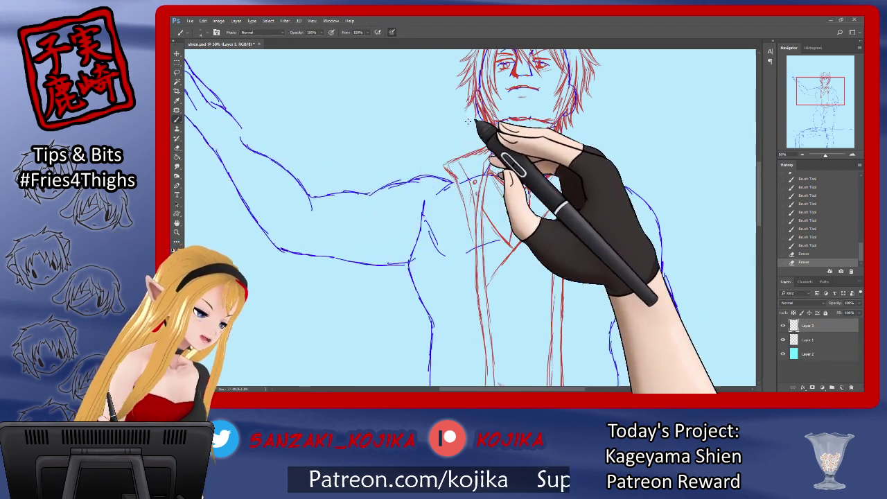
Strengthen the left inner front edge from the collar to the vest neckline in red and erase stray strokes around it and the right shirt collar flap.
{"action": "left_click_drag", "start_coordinate": [491, 148], "coordinate": [485, 269]}
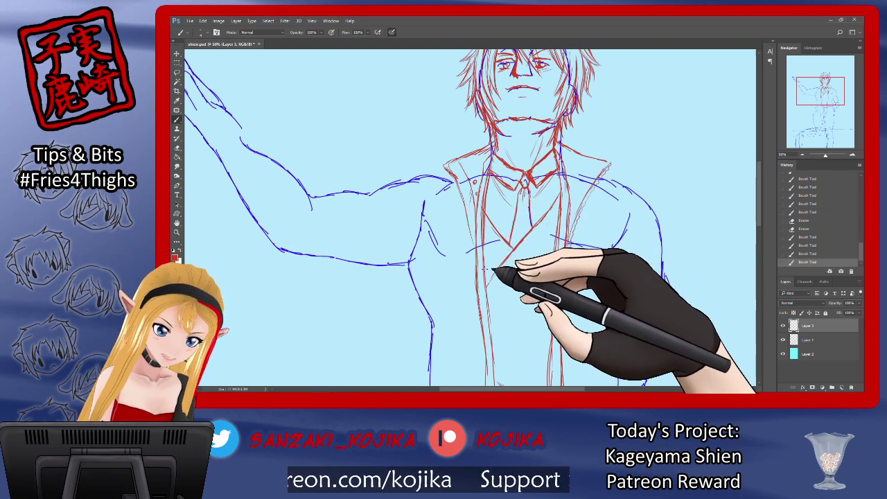
{"action": "left_click", "coordinate": [783, 339]}
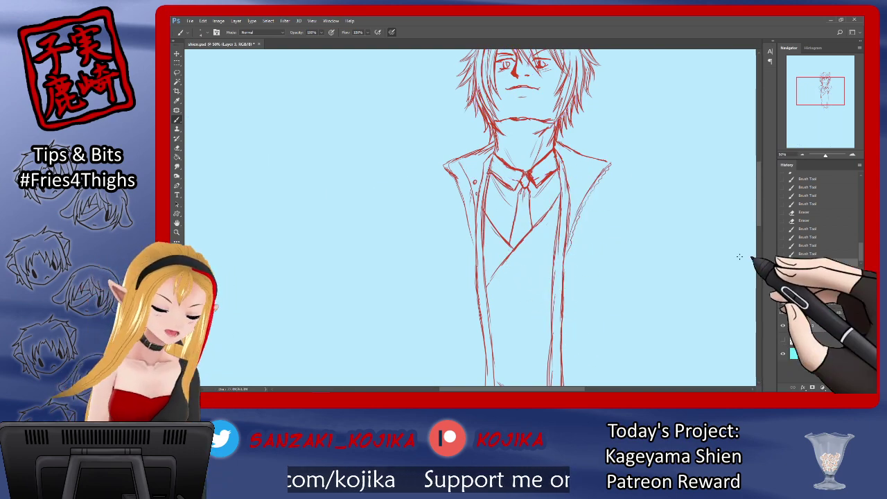
{"action": "key", "text": "e"}
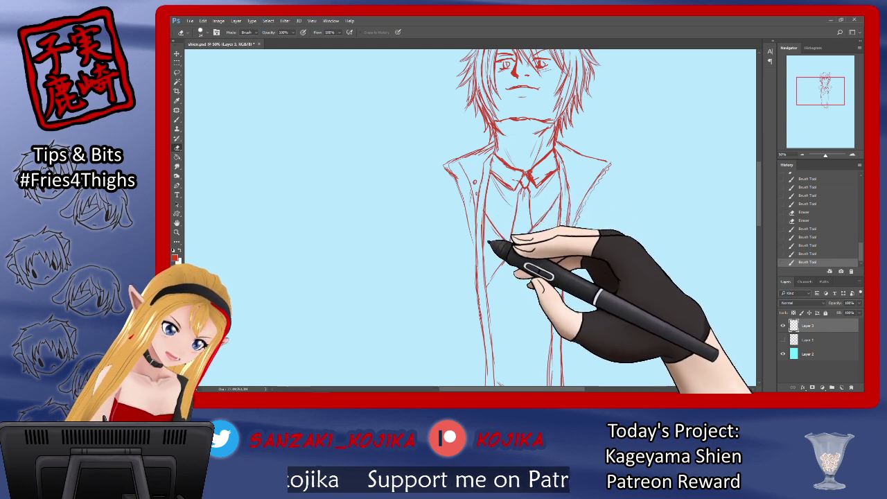
{"action": "left_click_drag", "start_coordinate": [489, 251], "coordinate": [494, 223]}
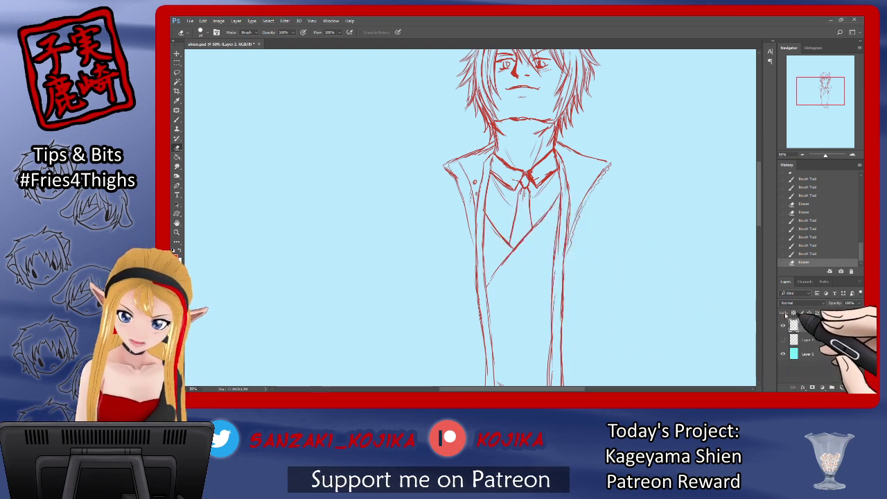
{"action": "left_click_drag", "start_coordinate": [539, 185], "coordinate": [552, 172]}
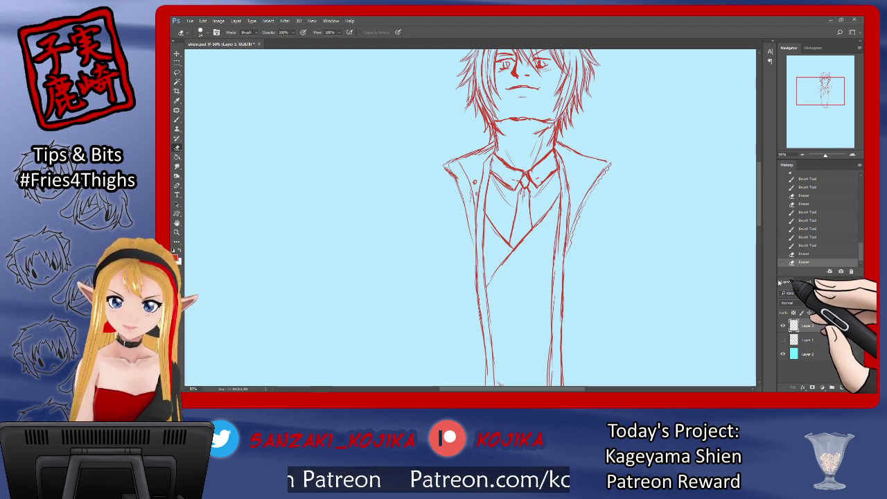
{"action": "left_click", "coordinate": [784, 339]}
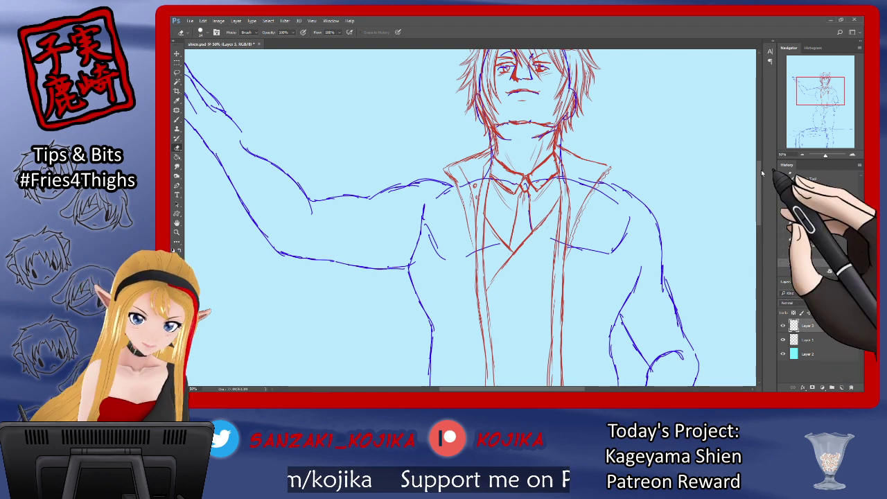
Redraw the vest's crossed neckline edge below the tie and erase its excess strokes, checking the drawing with the blue sketch layer hidden and shown.
{"action": "left_click_drag", "start_coordinate": [758, 172], "coordinate": [758, 185]}
{"action": "left_click", "coordinate": [783, 339]}
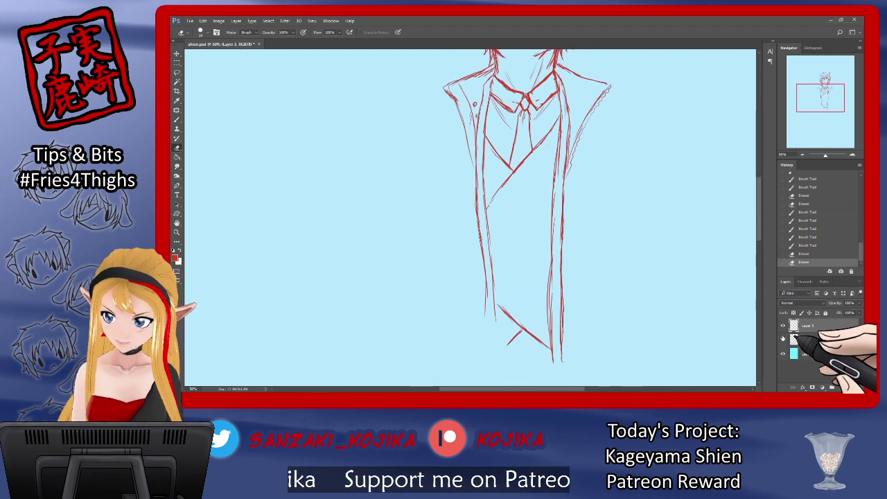
{"action": "left_click", "coordinate": [783, 340]}
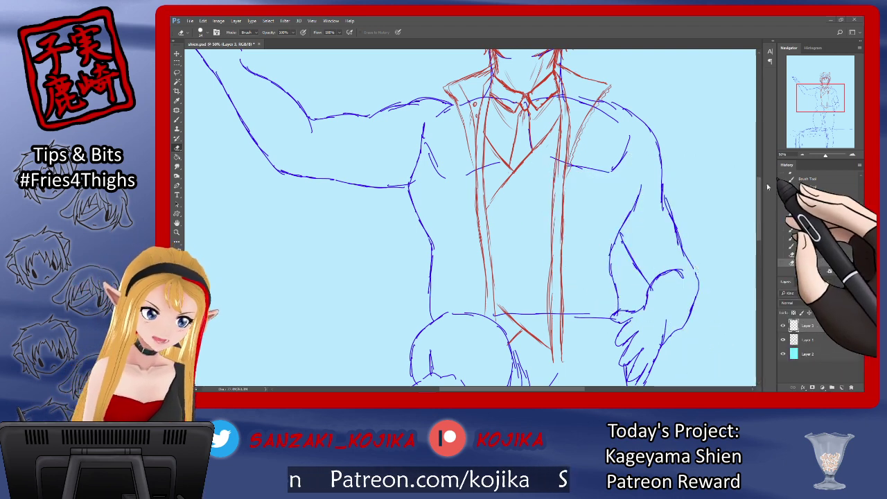
{"action": "left_click_drag", "start_coordinate": [760, 184], "coordinate": [759, 177]}
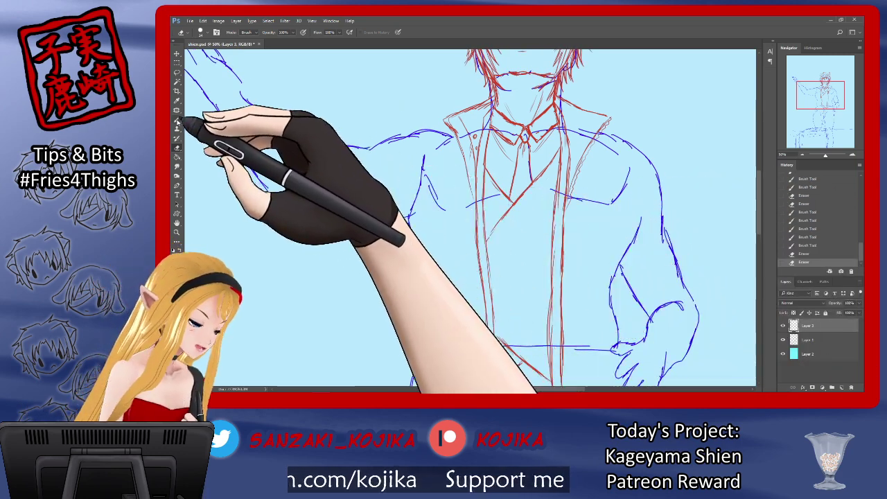
{"action": "key", "text": "b"}
{"action": "mouse_move", "coordinate": [521, 194]}
{"action": "left_mouse_down"}
{"action": "mouse_move", "coordinate": [494, 228]}
{"action": "mouse_move", "coordinate": [523, 193]}
{"action": "left_mouse_up"}
{"action": "left_click", "coordinate": [176, 148]}
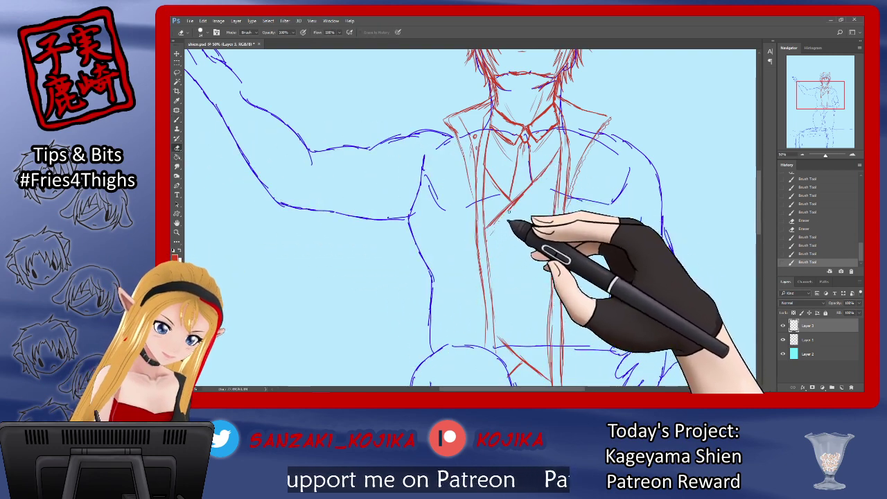
{"action": "left_click_drag", "start_coordinate": [526, 194], "coordinate": [546, 189]}
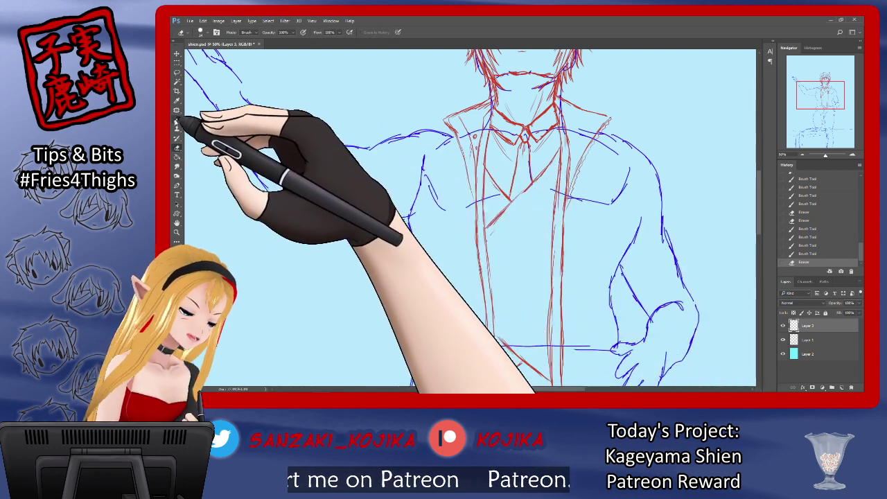
{"action": "left_click", "coordinate": [176, 120]}
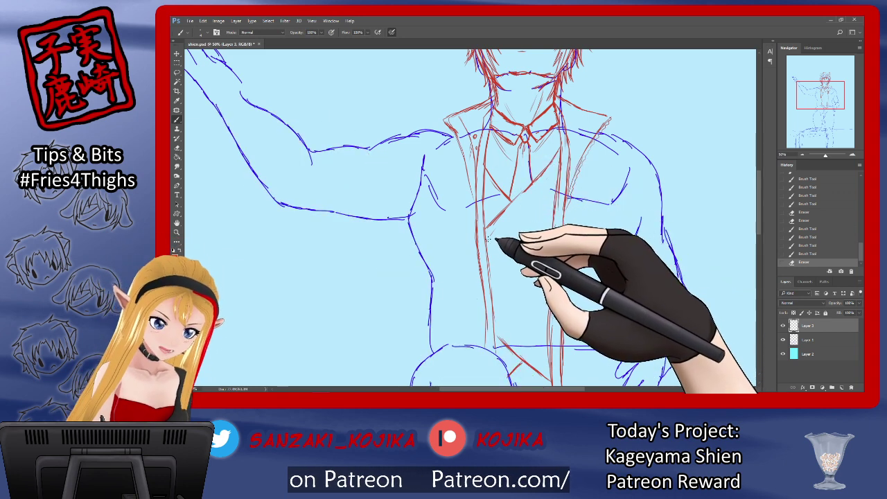
Draw two pairs of round red buttons down the vest front below the crossed neckline.
{"action": "left_click_drag", "start_coordinate": [493, 248], "coordinate": [488, 251]}
{"action": "left_click_drag", "start_coordinate": [491, 239], "coordinate": [493, 247]}
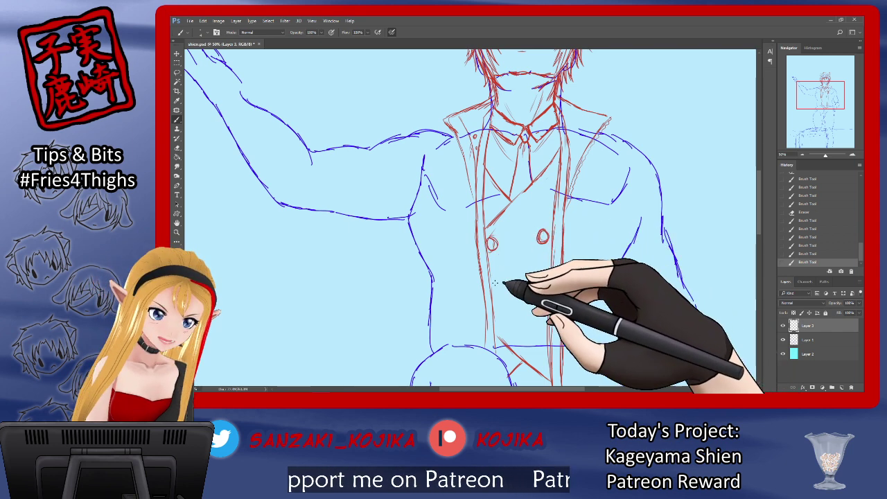
{"action": "left_click_drag", "start_coordinate": [493, 283], "coordinate": [496, 283]}
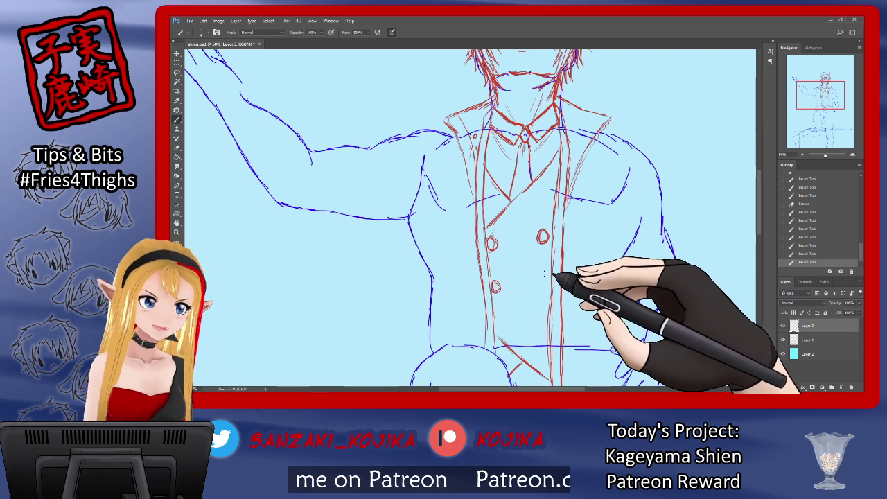
{"action": "left_click_drag", "start_coordinate": [548, 284], "coordinate": [497, 288]}
Add a light curved red line across the vest just above the top buttons and check the drawing without the blue sketch layer.
{"action": "mouse_move", "coordinate": [760, 224]}
{"action": "left_mouse_down"}
{"action": "mouse_move", "coordinate": [759, 211]}
{"action": "mouse_move", "coordinate": [760, 219]}
{"action": "left_mouse_up"}
{"action": "left_click_drag", "start_coordinate": [492, 235], "coordinate": [510, 232]}
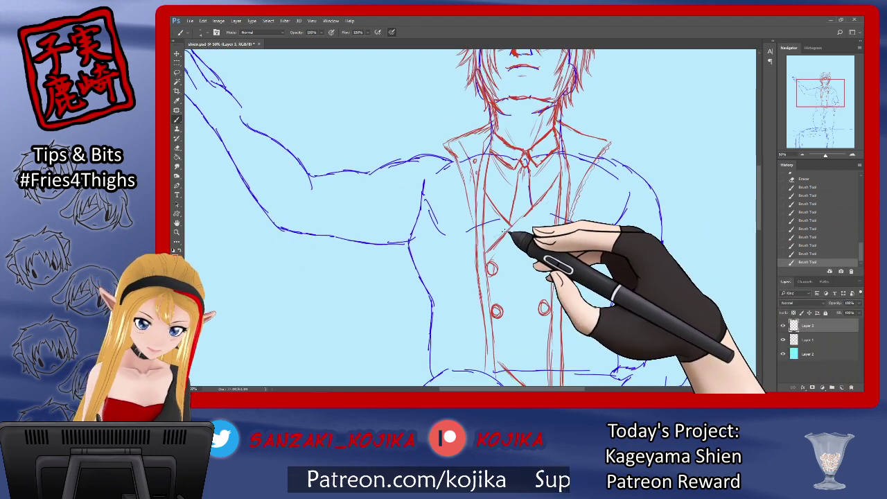
{"action": "left_click", "coordinate": [782, 340]}
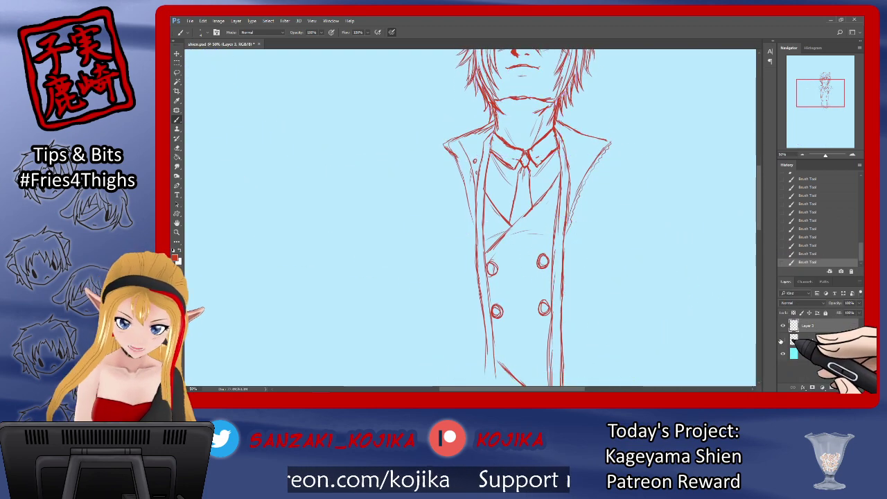
{"action": "left_click", "coordinate": [783, 340]}
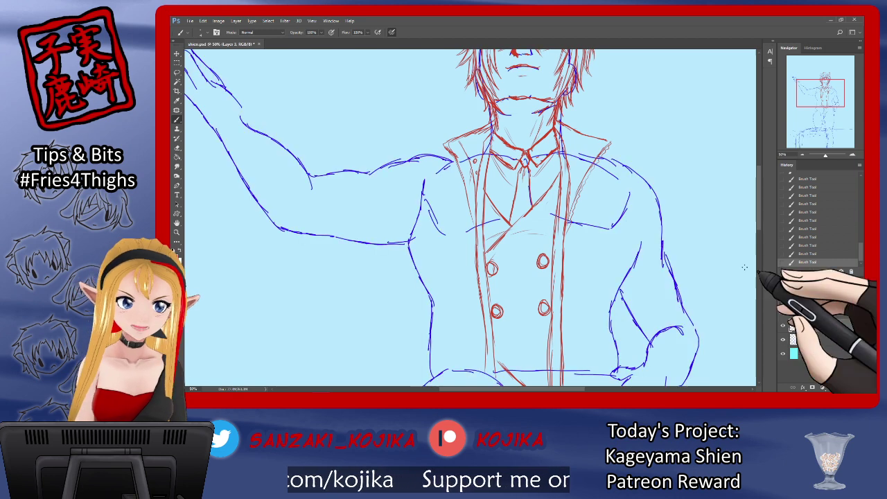
Draw a third pair of round buttons just above the vest's pointed hem and check them by toggling the blue sketch layer.
{"action": "left_click_drag", "start_coordinate": [758, 213], "coordinate": [755, 226]}
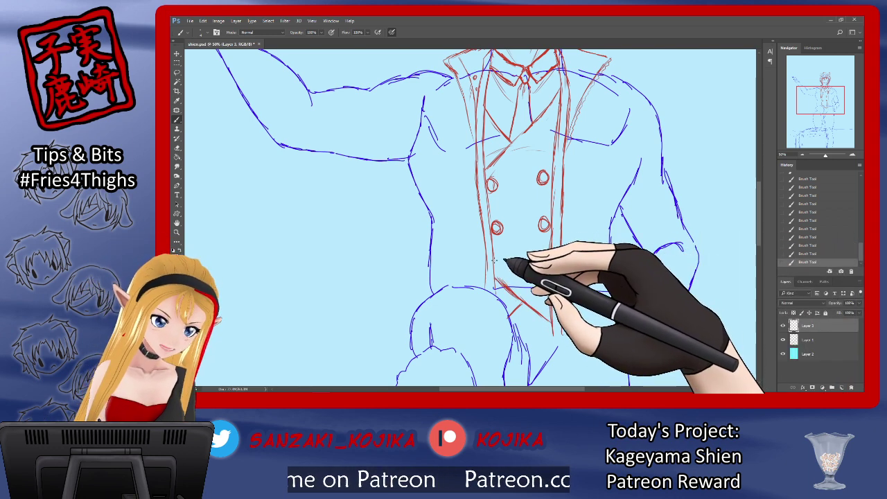
{"action": "mouse_move", "coordinate": [495, 266]}
{"action": "left_mouse_down"}
{"action": "mouse_move", "coordinate": [544, 271]}
{"action": "mouse_move", "coordinate": [539, 260]}
{"action": "left_mouse_up"}
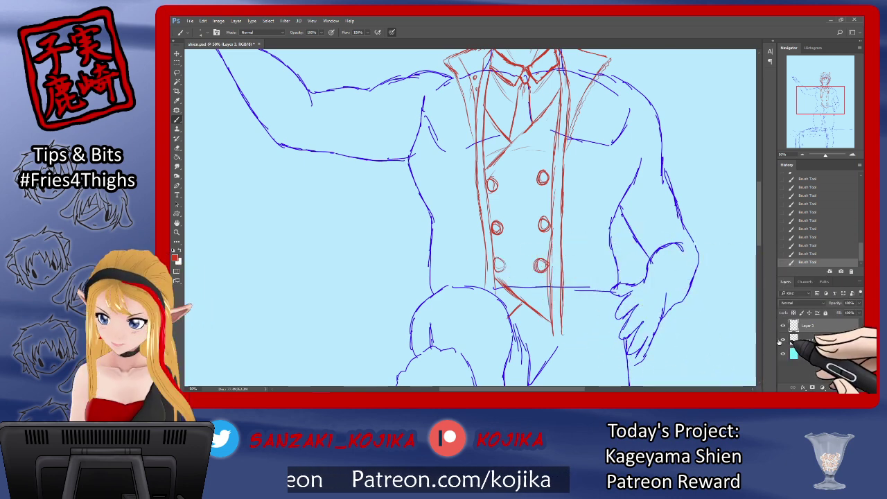
{"action": "left_click", "coordinate": [783, 340]}
{"action": "left_click", "coordinate": [783, 340]}
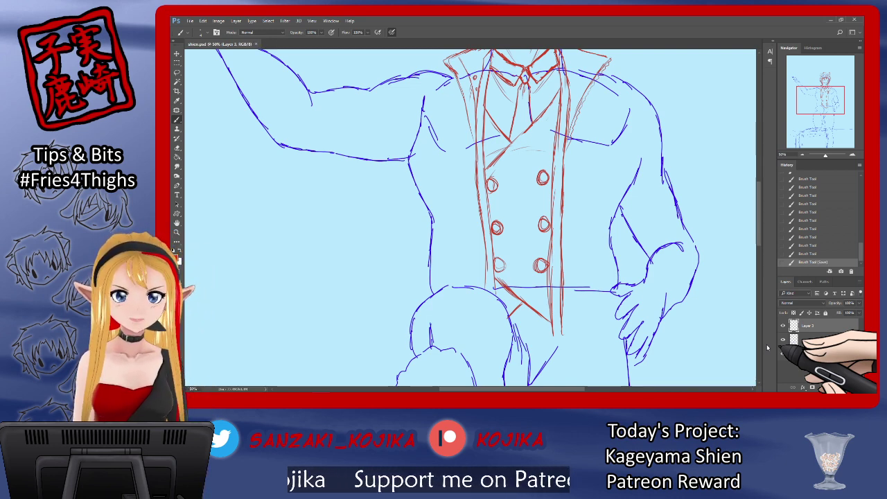
Draw a rectangular red shoulder strap with three small studs beside the coat's right collar point, then hide the blue sketch layer.
{"action": "left_click_drag", "start_coordinate": [760, 210], "coordinate": [760, 204]}
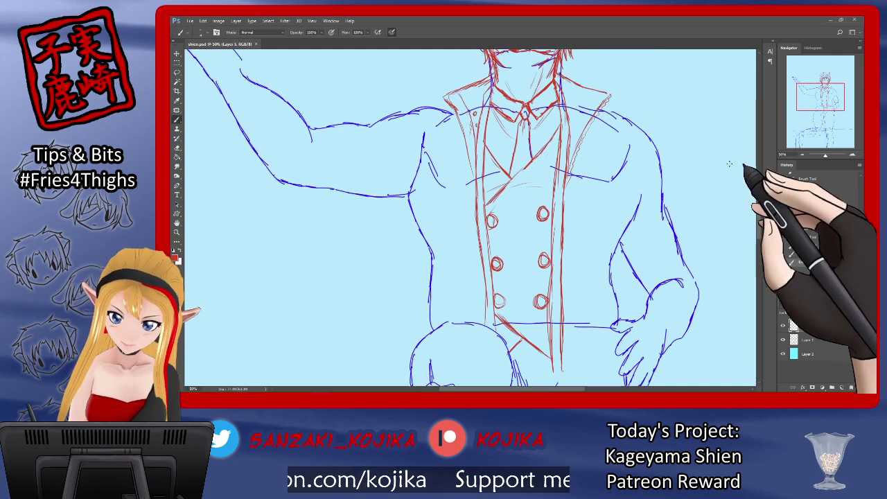
{"action": "left_click_drag", "start_coordinate": [757, 189], "coordinate": [757, 177]}
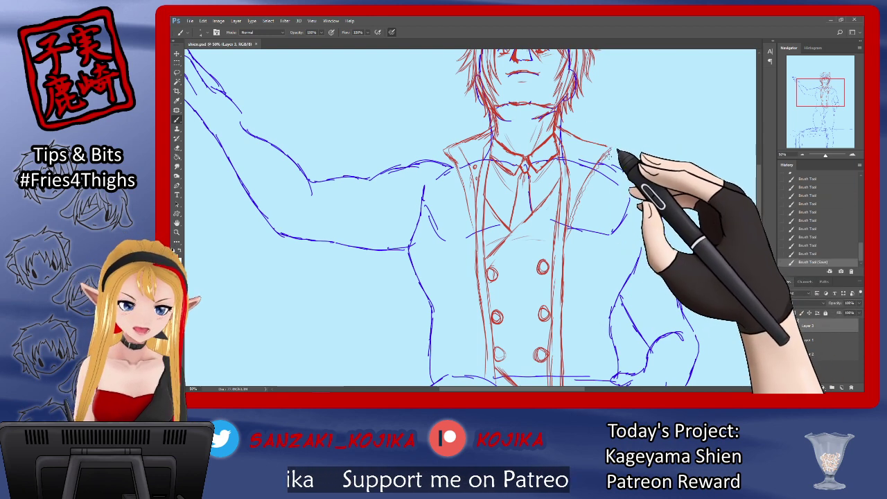
{"action": "left_click_drag", "start_coordinate": [608, 151], "coordinate": [617, 159]}
{"action": "left_click_drag", "start_coordinate": [611, 153], "coordinate": [619, 161]}
{"action": "mouse_move", "coordinate": [612, 156]}
{"action": "left_mouse_down"}
{"action": "mouse_move", "coordinate": [617, 173]}
{"action": "mouse_move", "coordinate": [600, 167]}
{"action": "mouse_move", "coordinate": [618, 189]}
{"action": "left_mouse_up"}
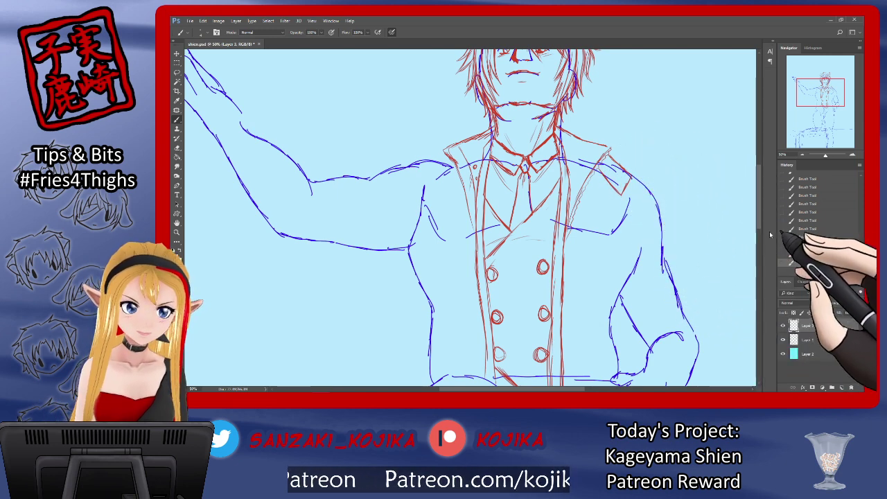
{"action": "left_click", "coordinate": [782, 339]}
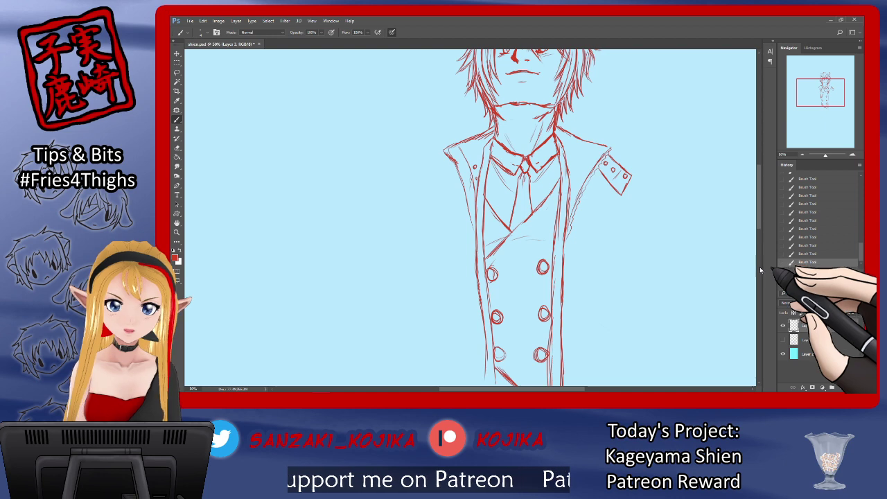
Draw a second studded strap below the first on the right shoulder, erasing excess strokes and checking it without the blue sketch layer.
{"action": "left_click", "coordinate": [783, 339]}
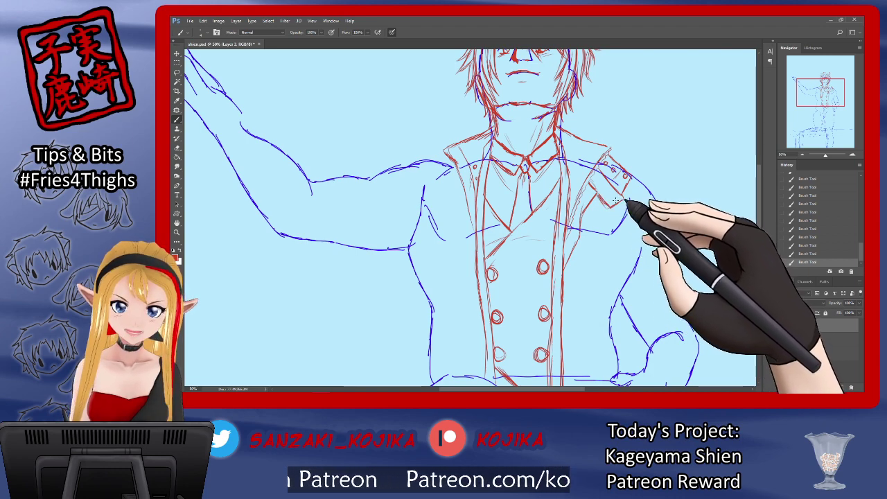
{"action": "left_click", "coordinate": [176, 148]}
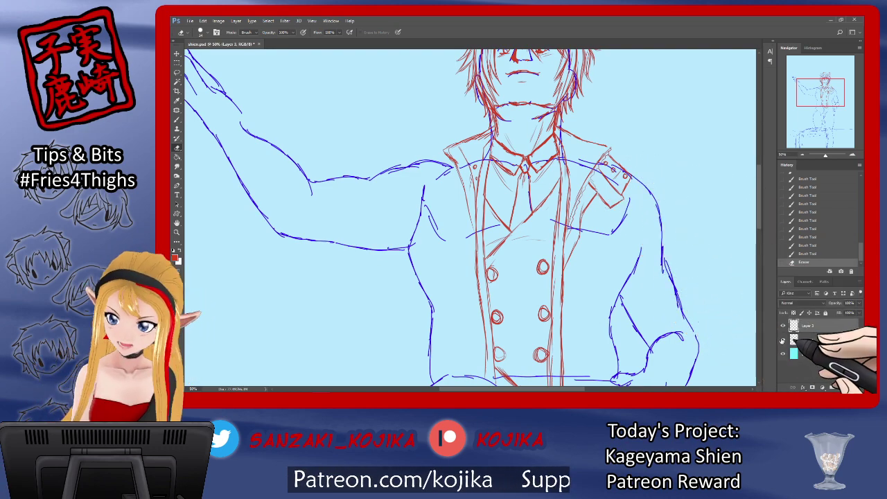
{"action": "left_click", "coordinate": [784, 339]}
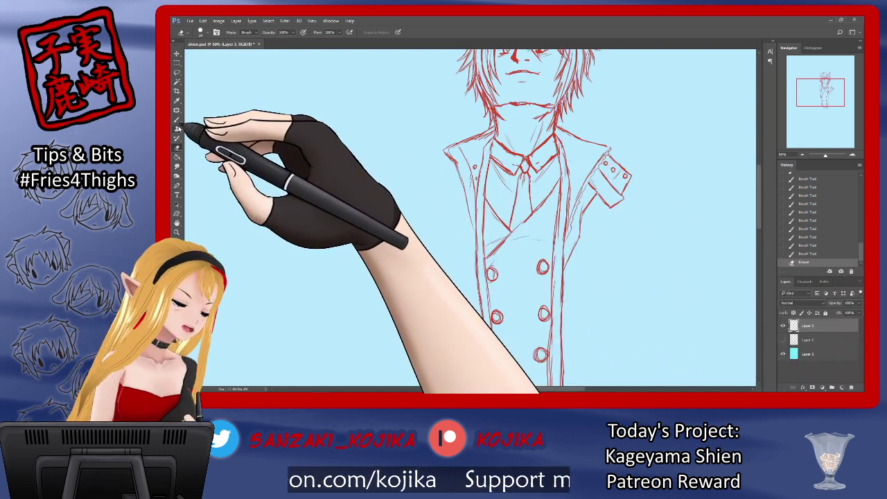
{"action": "left_click", "coordinate": [177, 120]}
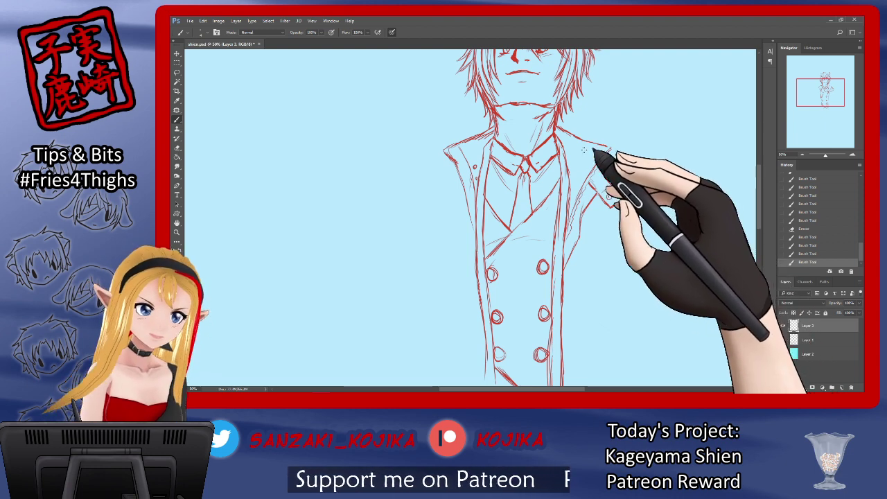
{"action": "left_click_drag", "start_coordinate": [603, 184], "coordinate": [600, 188]}
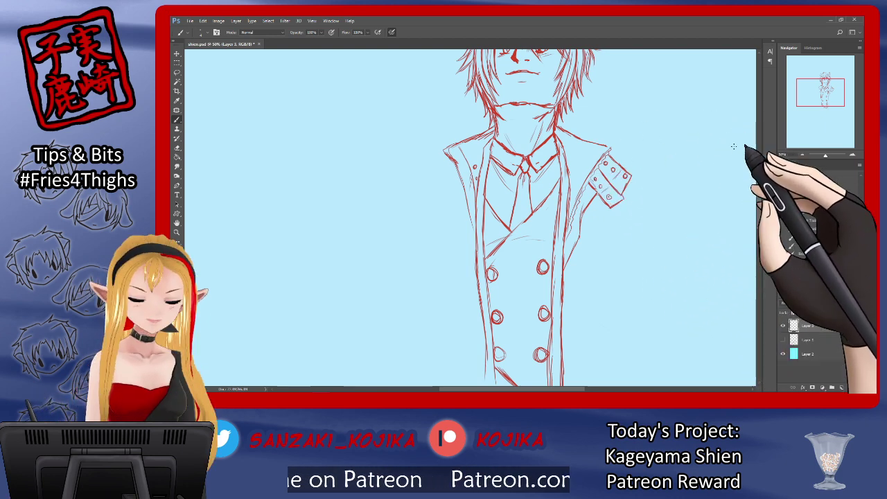
Erase stray strokes where the coat's left collar meets the neck and hair, then show the blue sketch layer.
{"action": "left_click", "coordinate": [177, 148]}
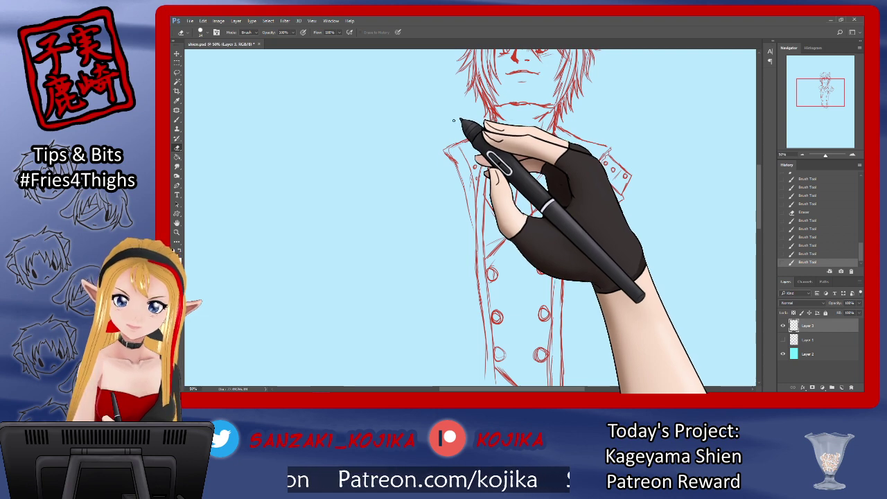
{"action": "mouse_move", "coordinate": [477, 129]}
{"action": "left_mouse_down"}
{"action": "mouse_move", "coordinate": [480, 137]}
{"action": "mouse_move", "coordinate": [501, 125]}
{"action": "left_mouse_up"}
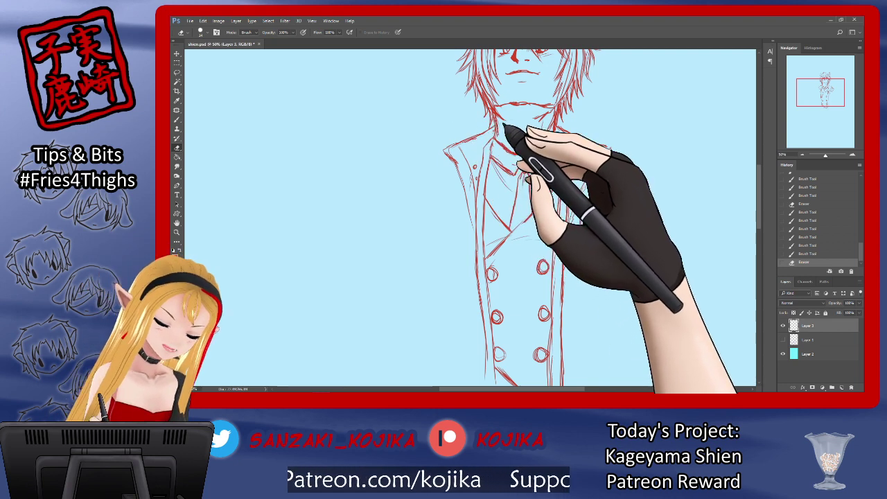
{"action": "left_click", "coordinate": [783, 339]}
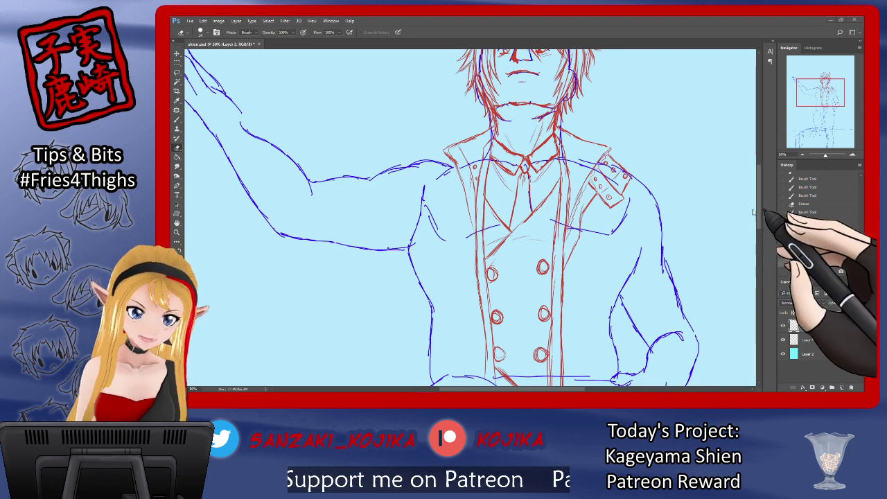
Draw the outline of a matching rectangular red strap on the left shoulder below the coat collar point.
{"action": "scroll", "coordinate": [759, 202], "scroll_direction": "up", "scroll_amount": 3}
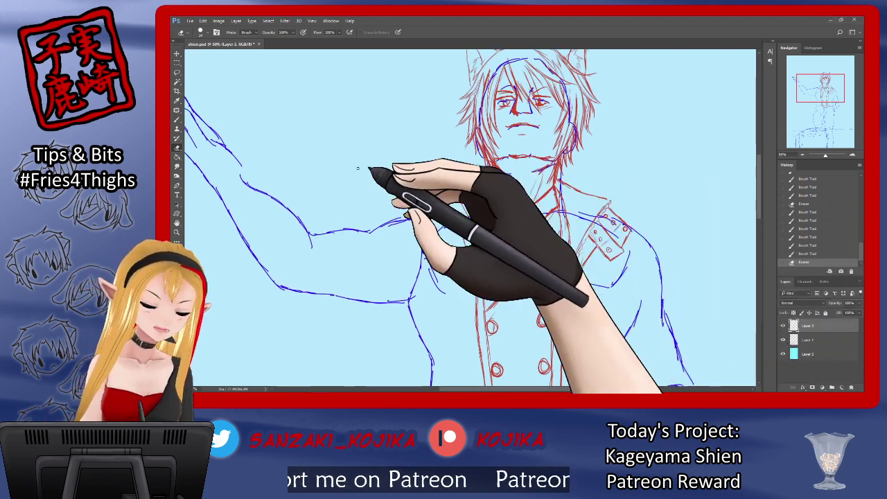
{"action": "key", "text": "b"}
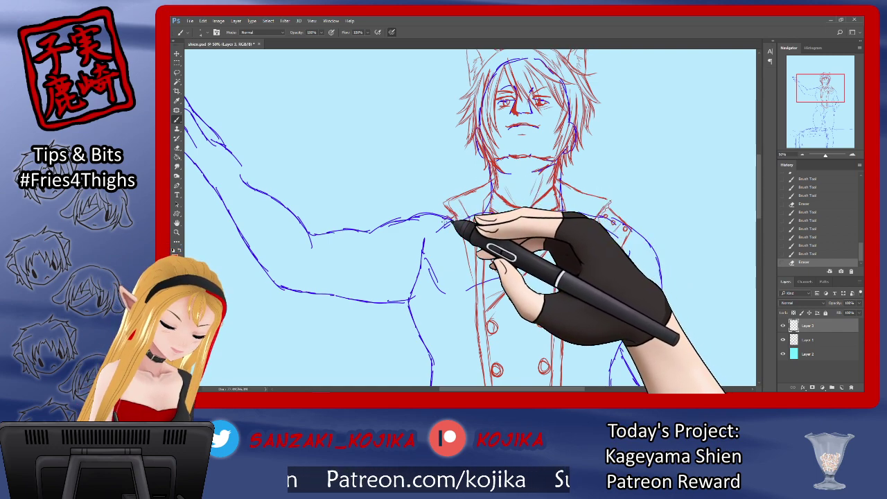
{"action": "mouse_move", "coordinate": [444, 226]}
{"action": "left_mouse_down"}
{"action": "mouse_move", "coordinate": [427, 237]}
{"action": "mouse_move", "coordinate": [438, 263]}
{"action": "left_mouse_up"}
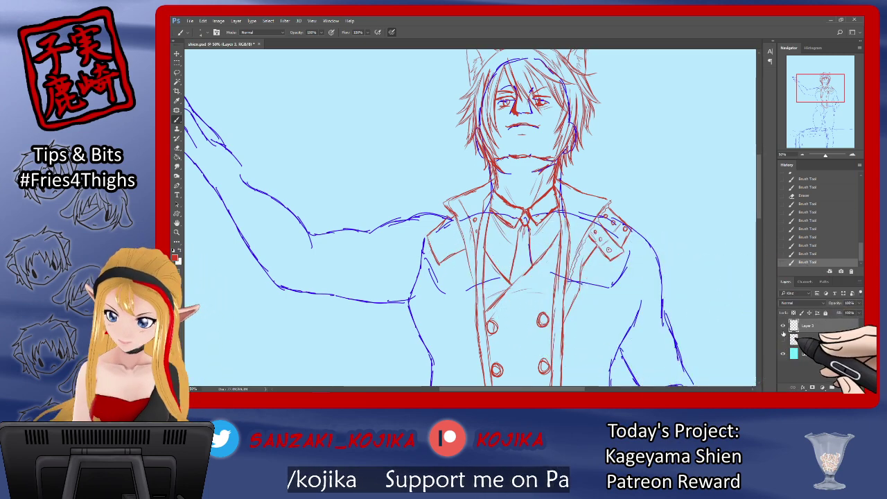
Add two small studs to the left shoulder strap and draw jagged fur trim around both sides of the coat collar.
{"action": "left_click", "coordinate": [783, 339]}
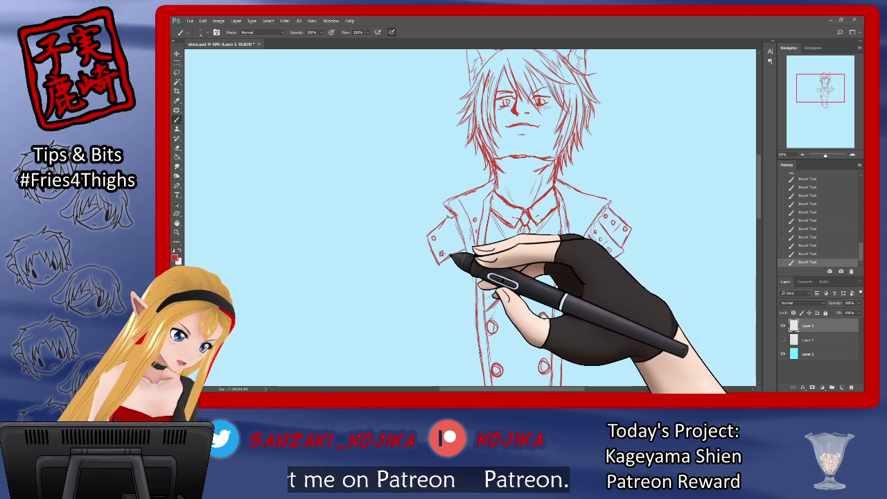
{"action": "left_click", "coordinate": [784, 338]}
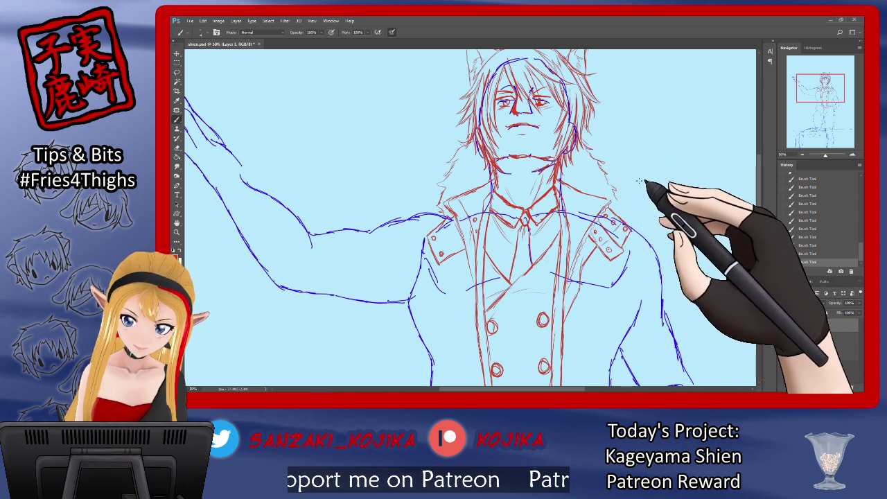
{"action": "left_click", "coordinate": [784, 221]}
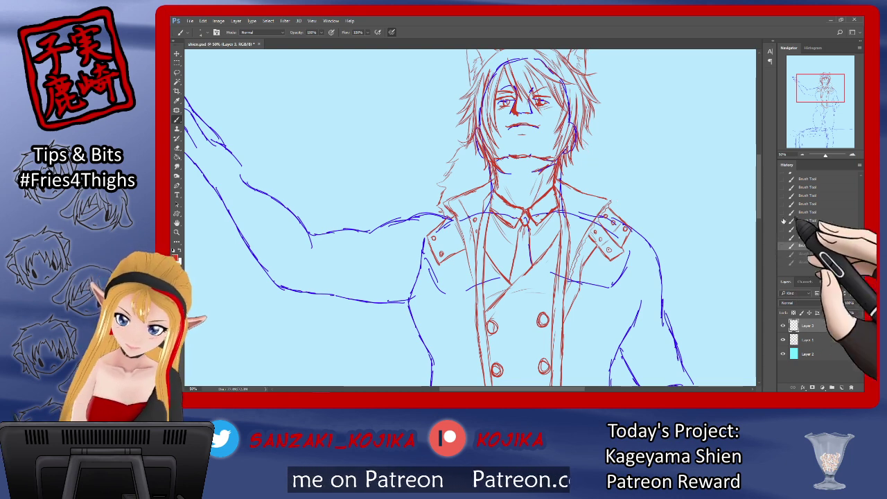
{"action": "left_click_drag", "start_coordinate": [589, 135], "coordinate": [594, 144]}
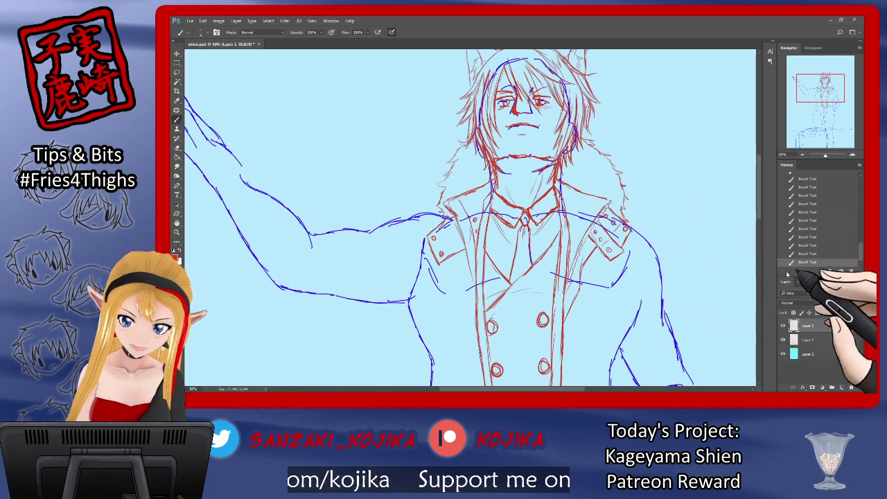
Hide the blue sketch layer, erase the lower end of the left fur trim and redraw it wider down to the shoulder strap.
{"action": "left_click", "coordinate": [784, 340]}
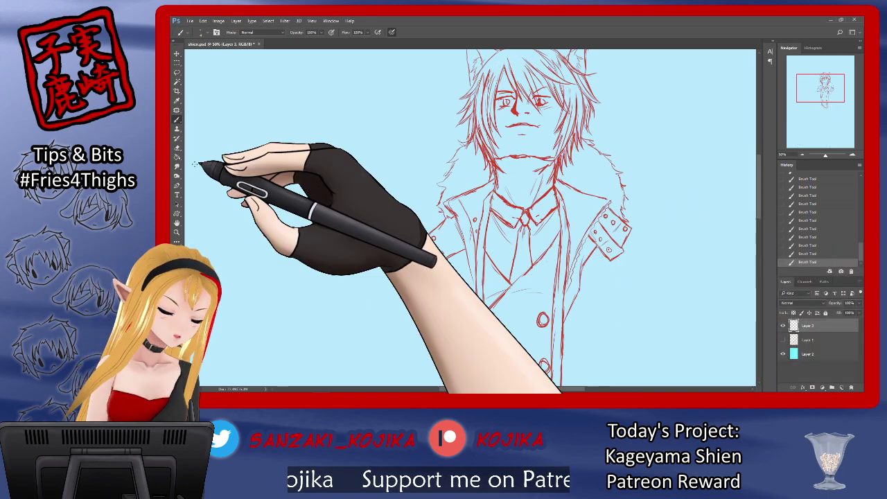
{"action": "key", "text": "e"}
{"action": "mouse_move", "coordinate": [448, 198]}
{"action": "left_mouse_down"}
{"action": "mouse_move", "coordinate": [448, 210]}
{"action": "mouse_move", "coordinate": [453, 186]}
{"action": "mouse_move", "coordinate": [428, 196]}
{"action": "left_mouse_up"}
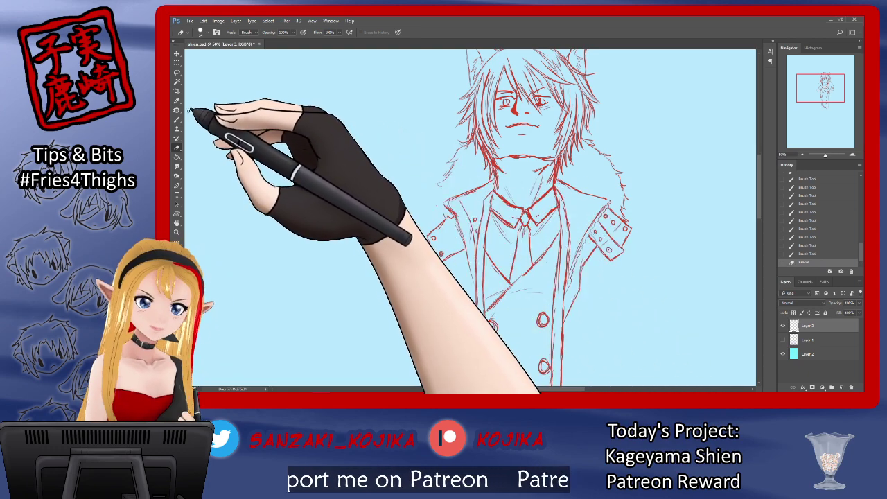
{"action": "left_click", "coordinate": [177, 119]}
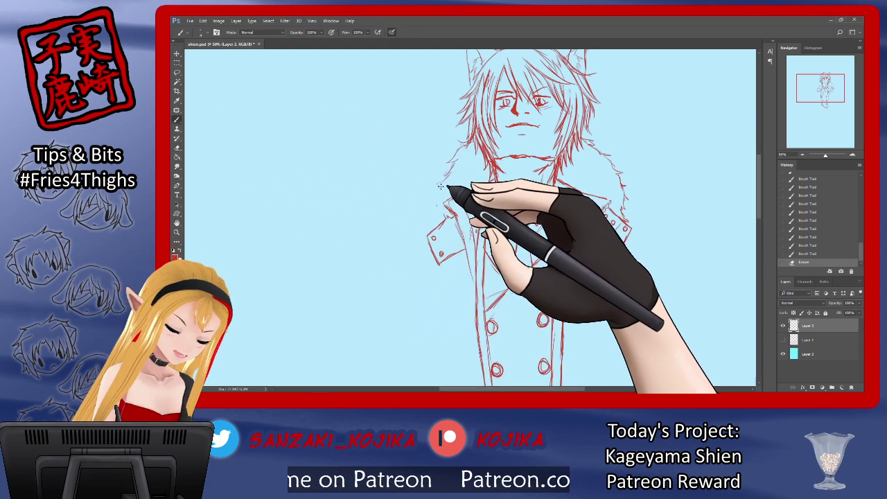
{"action": "left_click_drag", "start_coordinate": [447, 179], "coordinate": [438, 188]}
{"action": "left_click_drag", "start_coordinate": [439, 187], "coordinate": [431, 226]}
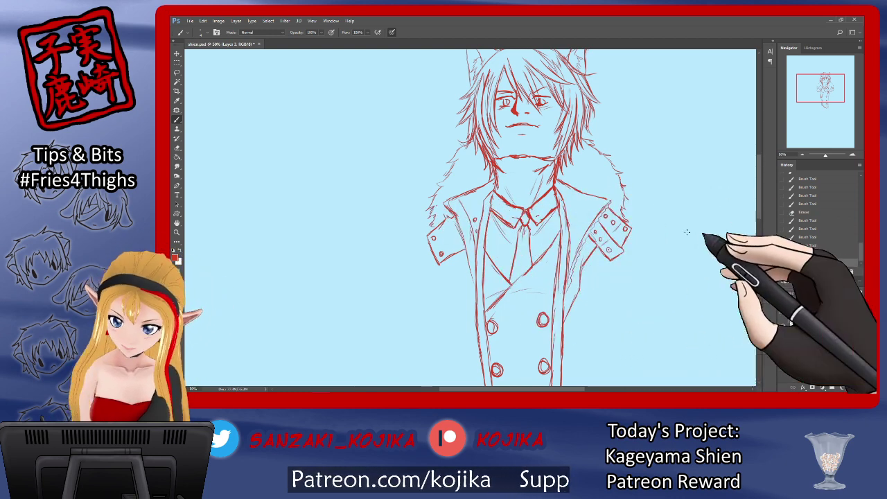
Add short fur texture strokes inside the trim on both sides of the neck and show the blue sketch layer.
{"action": "left_click_drag", "start_coordinate": [479, 151], "coordinate": [475, 161]}
{"action": "left_click_drag", "start_coordinate": [483, 156], "coordinate": [477, 171]}
{"action": "left_click_drag", "start_coordinate": [484, 167], "coordinate": [479, 174]}
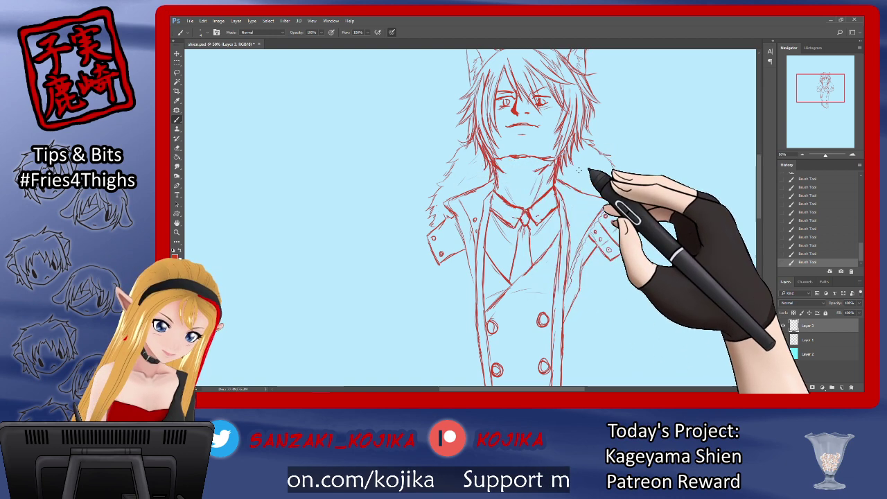
{"action": "left_click_drag", "start_coordinate": [581, 167], "coordinate": [578, 170]}
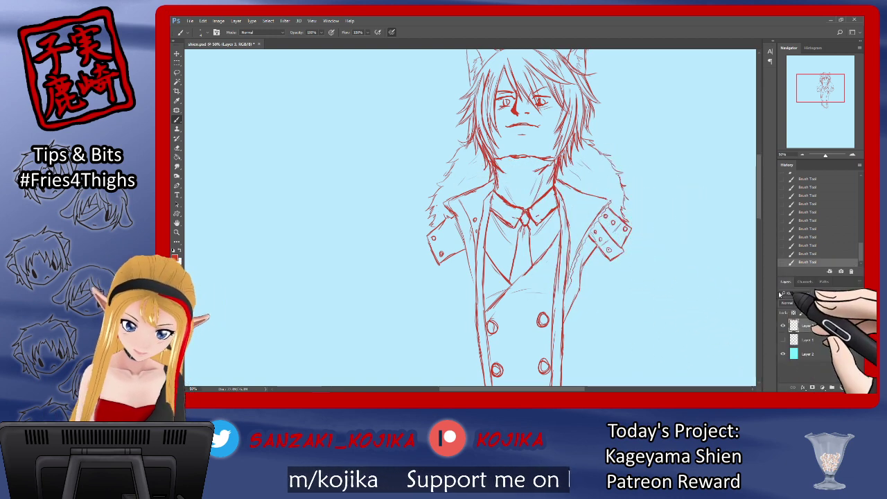
{"action": "left_click", "coordinate": [782, 340]}
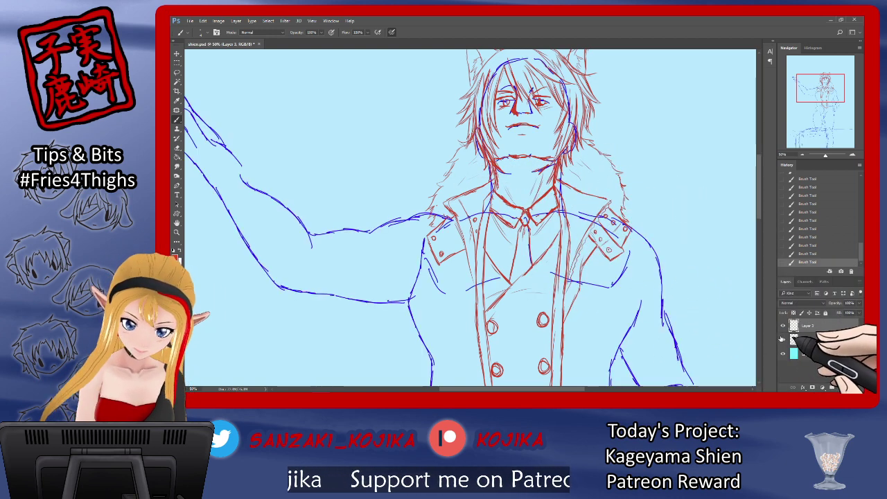
Draw the coat's left side contour from the underarm down to the hip and check it without the blue sketch layer.
{"action": "mouse_move", "coordinate": [759, 222]}
{"action": "left_mouse_down"}
{"action": "mouse_move", "coordinate": [757, 272]}
{"action": "mouse_move", "coordinate": [764, 235]}
{"action": "left_mouse_up"}
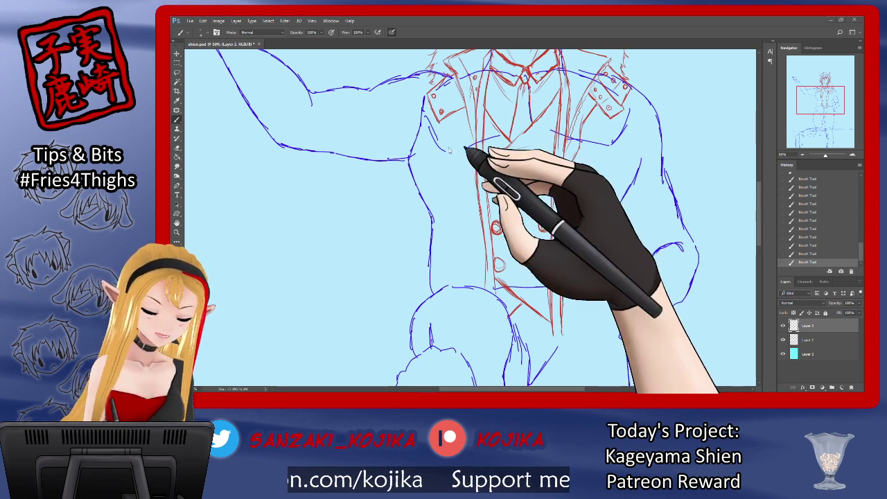
{"action": "mouse_move", "coordinate": [432, 190]}
{"action": "left_mouse_down"}
{"action": "mouse_move", "coordinate": [447, 213]}
{"action": "mouse_move", "coordinate": [435, 184]}
{"action": "mouse_move", "coordinate": [440, 277]}
{"action": "left_mouse_up"}
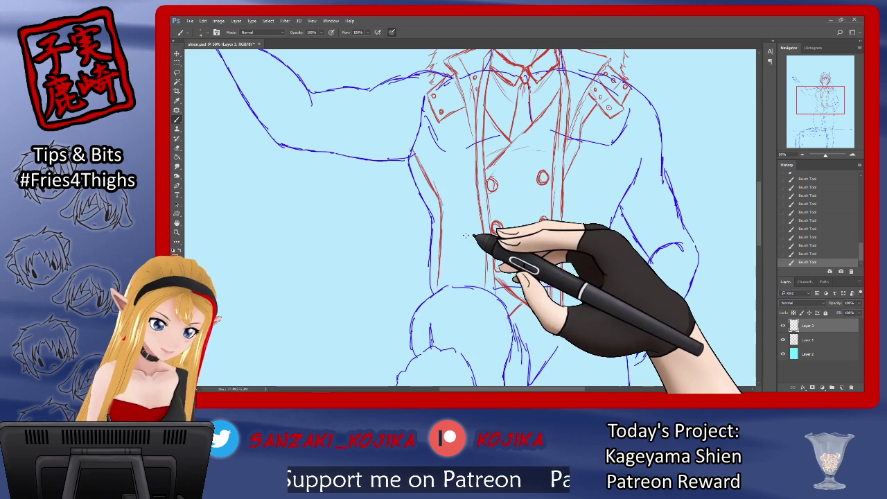
{"action": "left_click", "coordinate": [783, 340]}
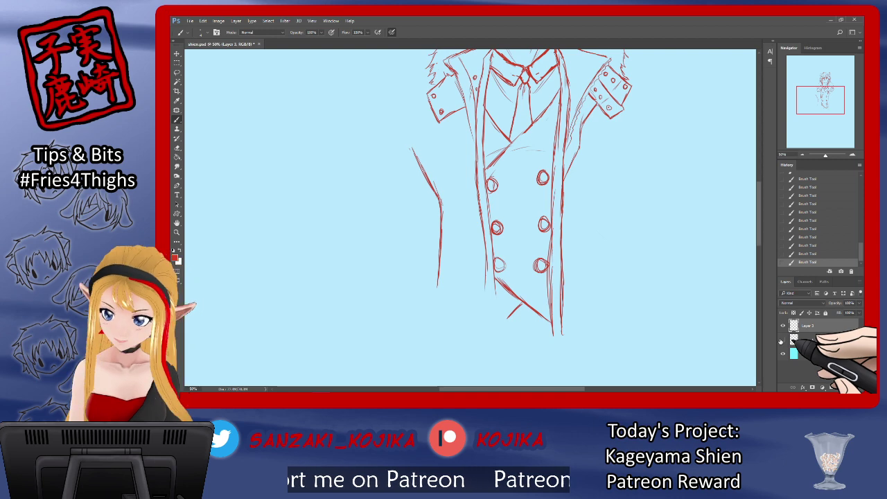
Draw a wavy inner line down the coat's left front edge, checking it with the blue sketch layer hidden.
{"action": "left_click", "coordinate": [783, 340]}
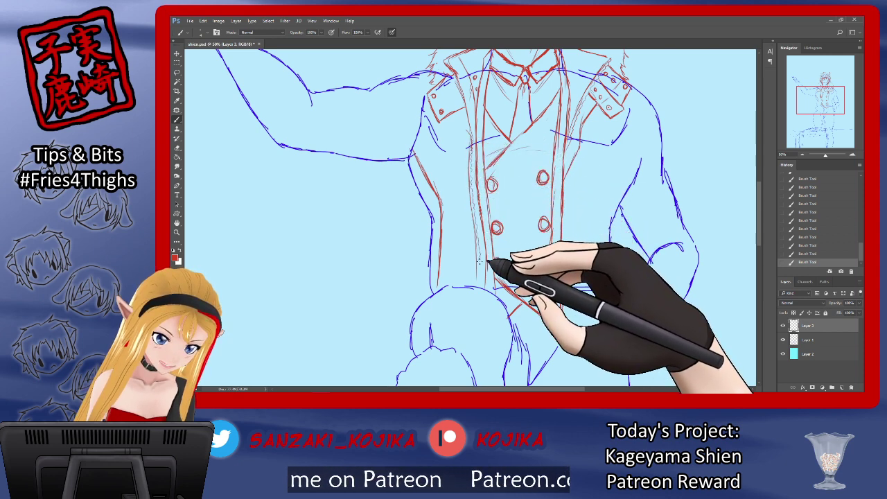
{"action": "left_click", "coordinate": [783, 339]}
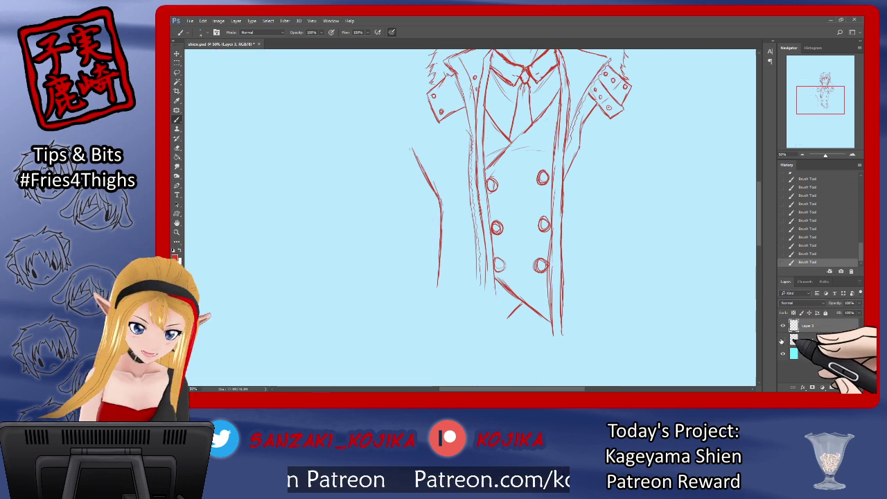
{"action": "left_click", "coordinate": [784, 340]}
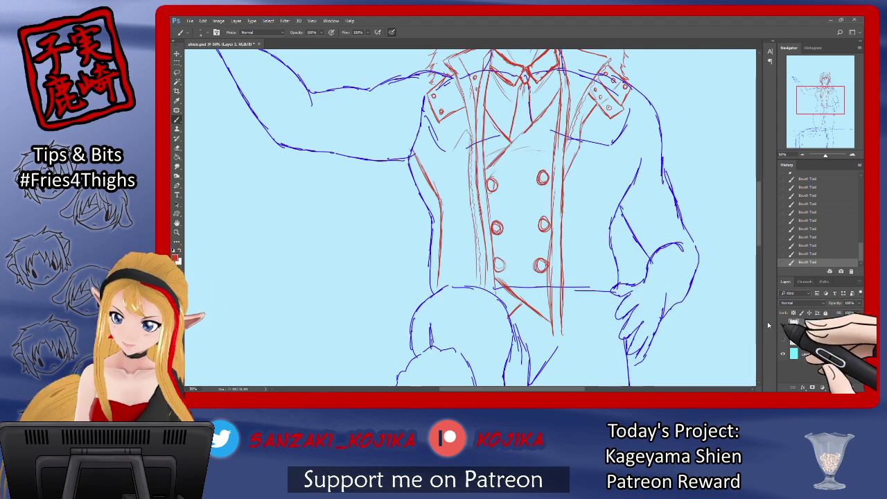
Draw a narrow slanted pocket on the coat's left chest, erasing stray strokes and redrawing its outline and inner lines.
{"action": "left_click", "coordinate": [783, 339]}
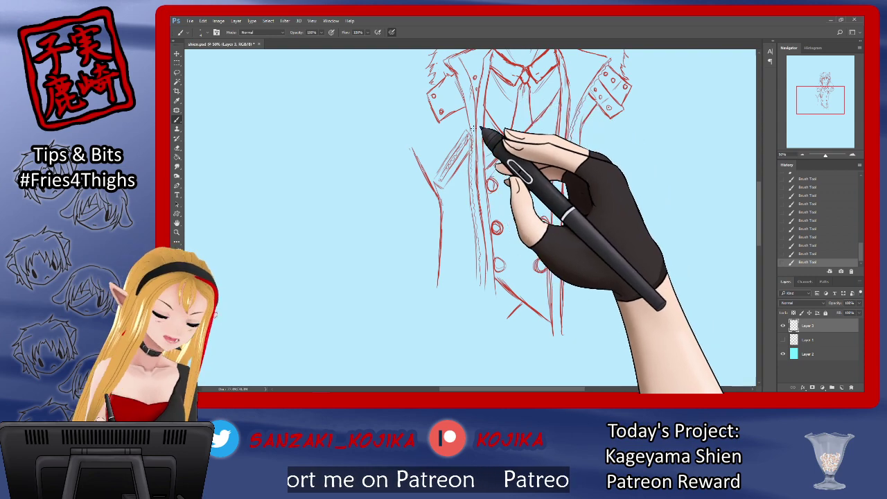
{"action": "left_click", "coordinate": [177, 148]}
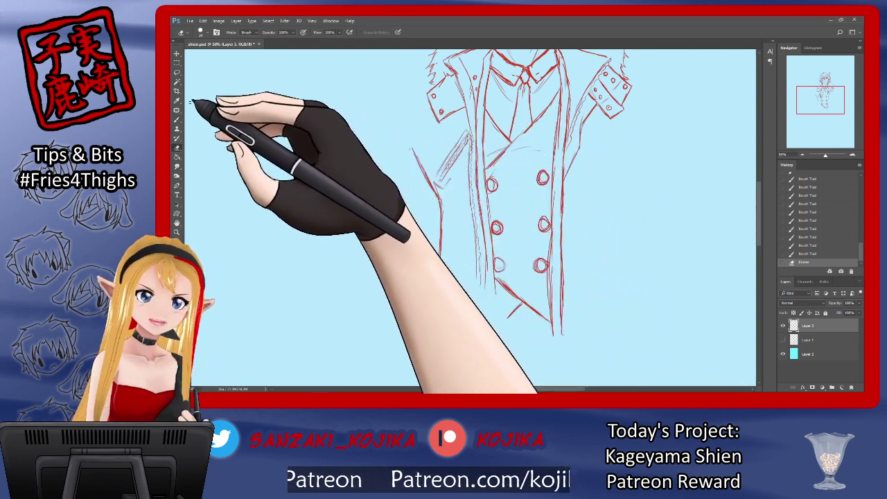
{"action": "left_click", "coordinate": [177, 119]}
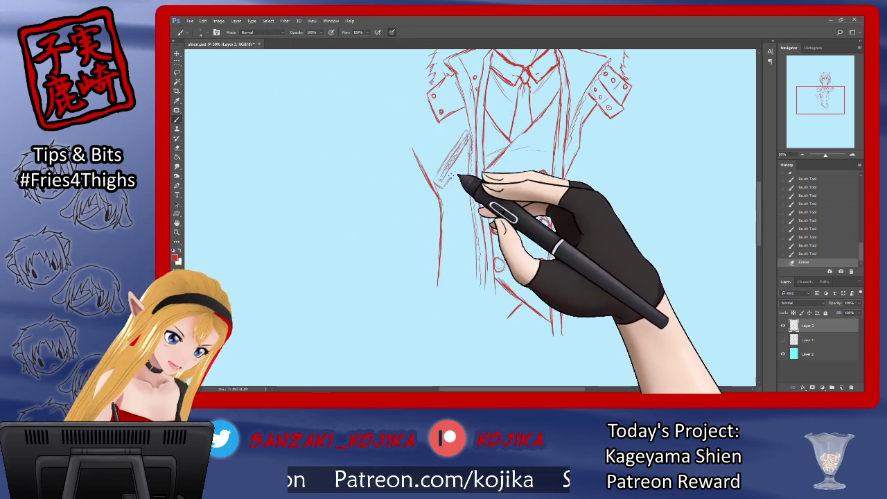
{"action": "left_click_drag", "start_coordinate": [459, 164], "coordinate": [454, 158]}
{"action": "mouse_move", "coordinate": [458, 154]}
{"action": "left_mouse_down"}
{"action": "mouse_move", "coordinate": [463, 160]}
{"action": "mouse_move", "coordinate": [463, 146]}
{"action": "left_mouse_up"}
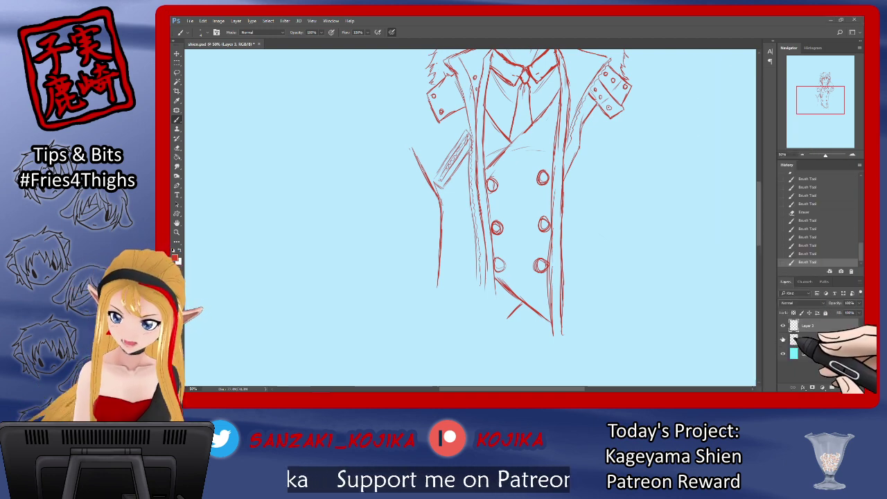
Draw a narrow vertical pocket below the slanted one on the coat's left side, checking it without the blue sketch layer.
{"action": "left_click", "coordinate": [784, 340]}
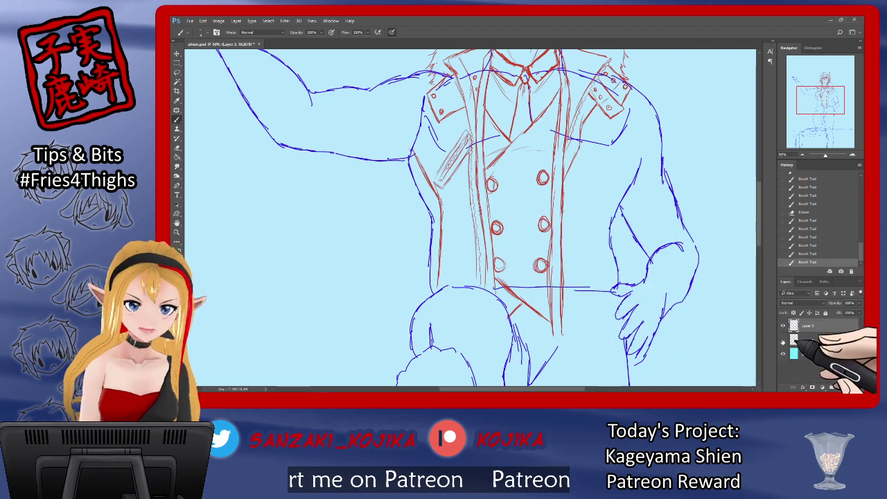
{"action": "left_click", "coordinate": [783, 340]}
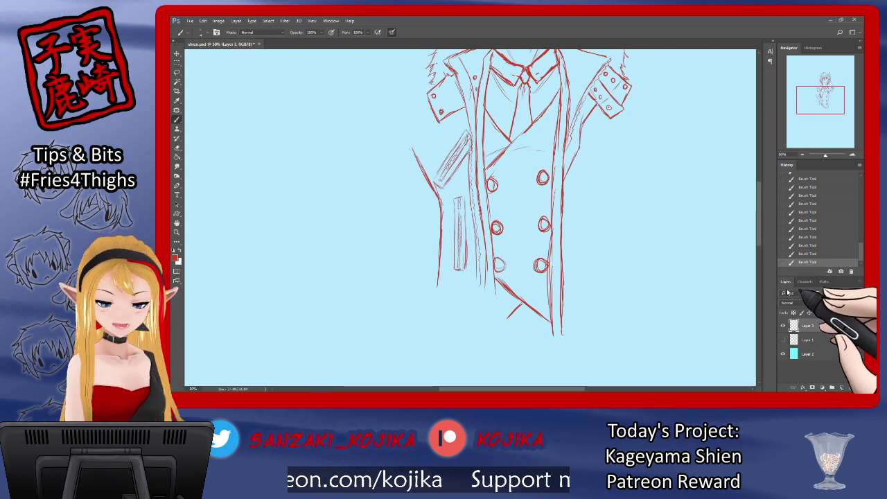
{"action": "left_click", "coordinate": [783, 339]}
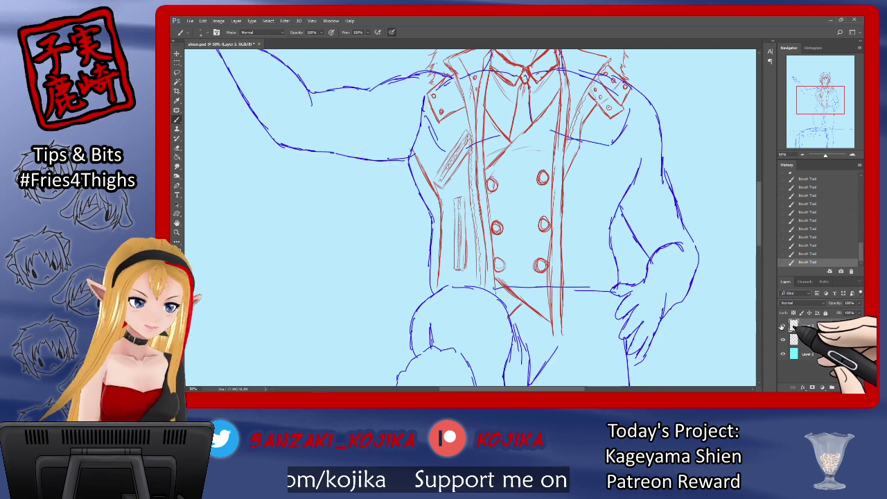
Draw the coat's left armhole edge from the shoulder strap to the underarm and check it without the blue sketch layer.
{"action": "left_click_drag", "start_coordinate": [760, 191], "coordinate": [759, 173]}
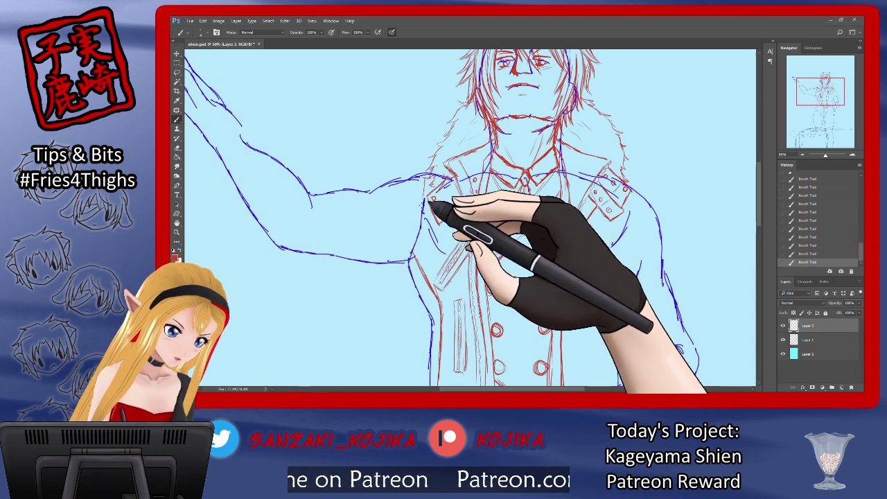
{"action": "left_click", "coordinate": [783, 340]}
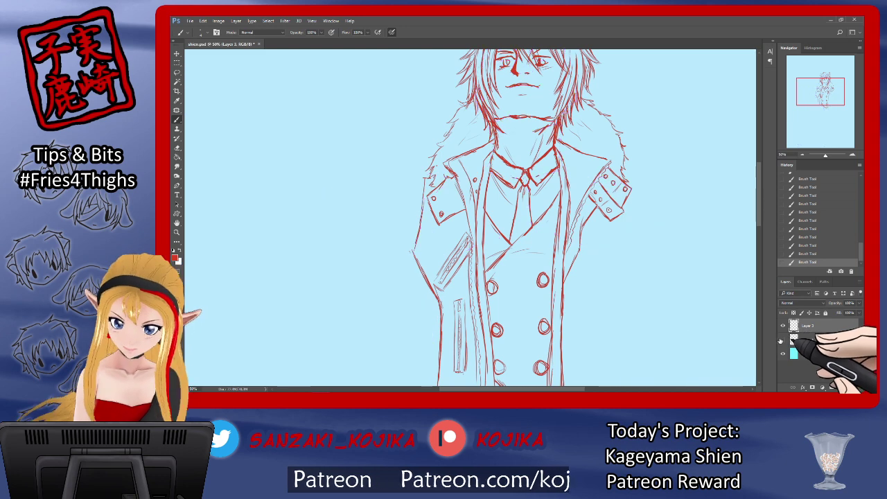
{"action": "left_click", "coordinate": [784, 339]}
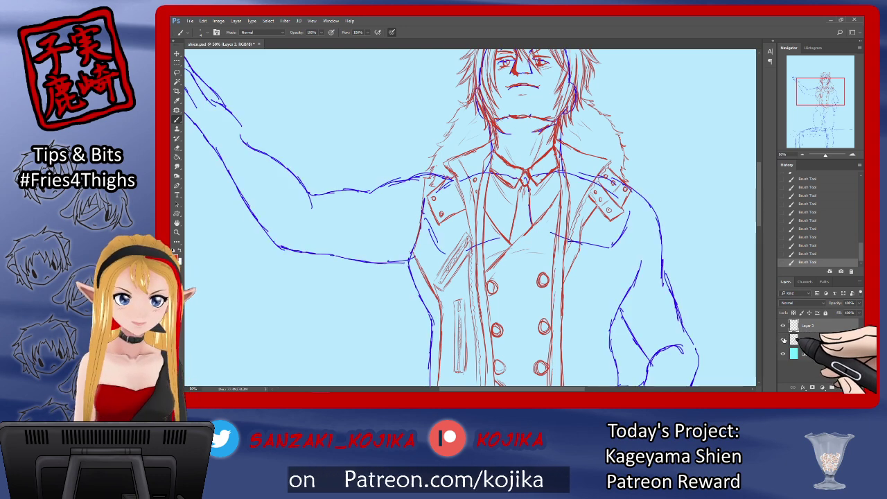
Draw the coat's right side contour from the underarm through the waist toward the hip.
{"action": "scroll", "coordinate": [750, 306], "scroll_direction": "down", "scroll_amount": 3}
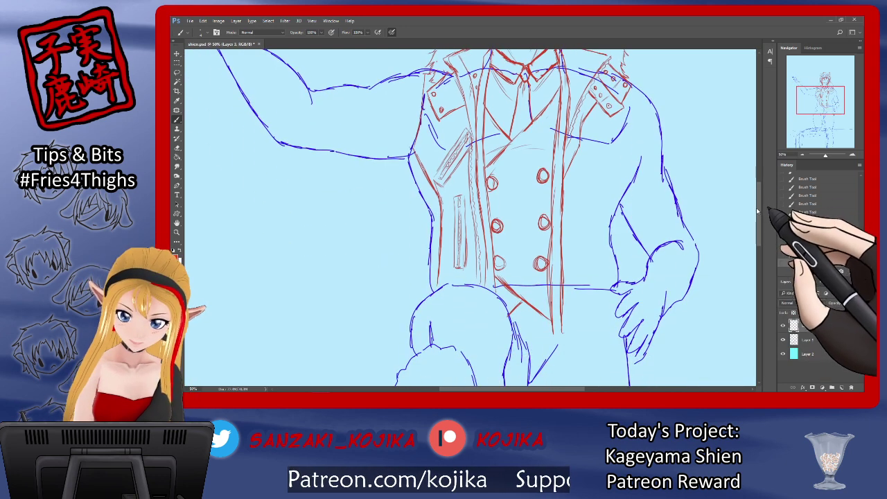
{"action": "left_click_drag", "start_coordinate": [612, 164], "coordinate": [598, 213]}
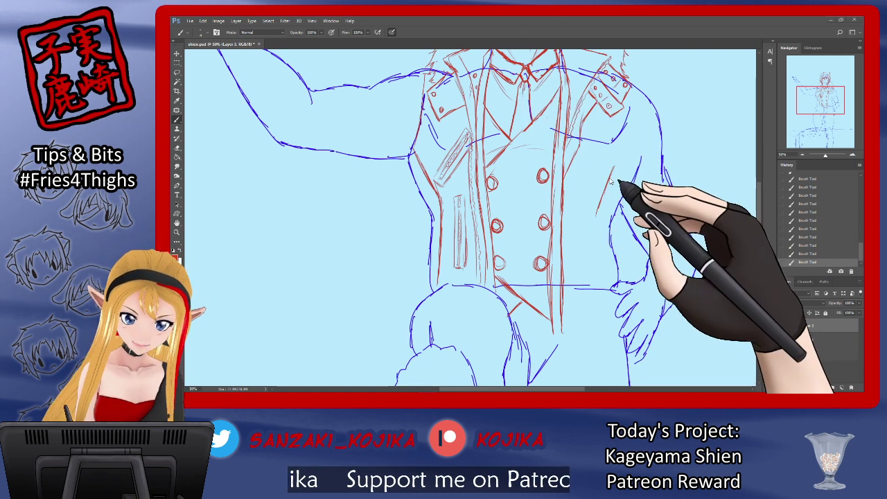
{"action": "left_click_drag", "start_coordinate": [600, 208], "coordinate": [596, 246]}
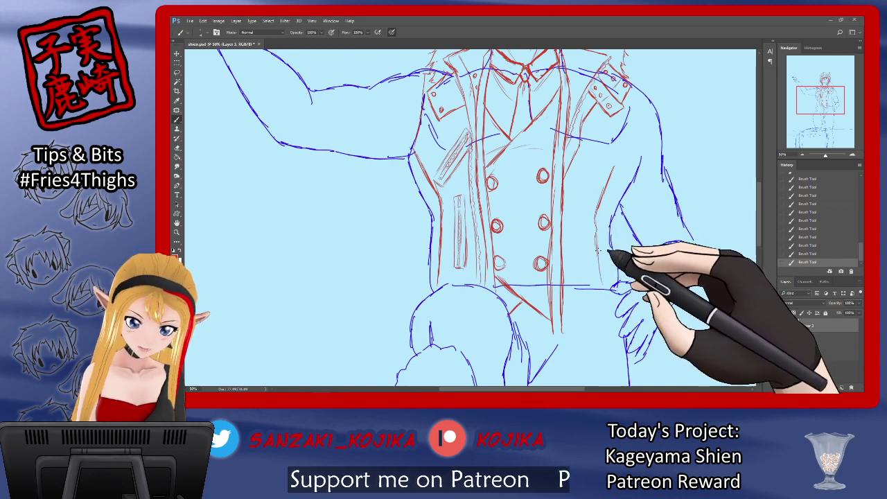
Extend the two lines of the coat's right front edge down over the legs, adding a short hem corner to the inner line.
{"action": "left_click_drag", "start_coordinate": [761, 213], "coordinate": [750, 258]}
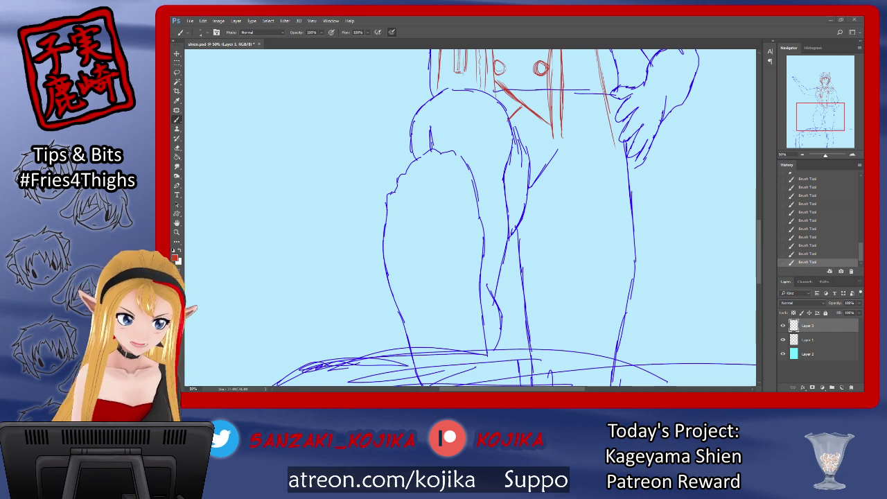
{"action": "left_click_drag", "start_coordinate": [551, 125], "coordinate": [553, 267]}
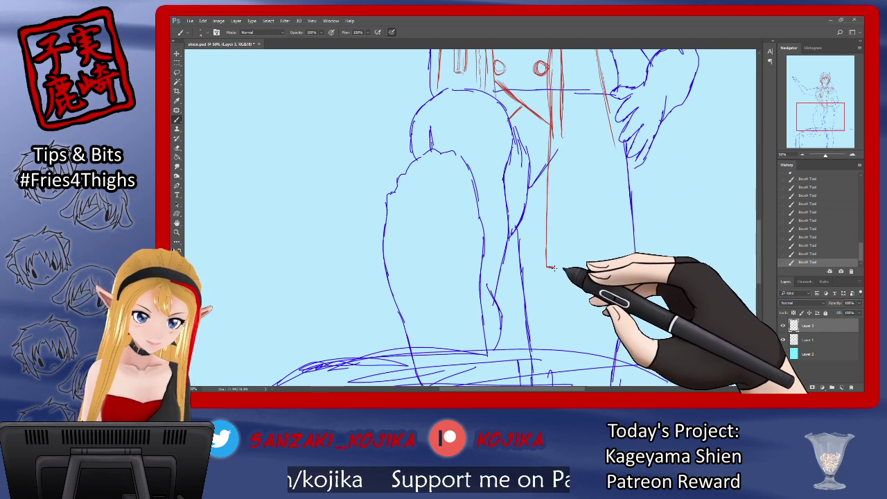
{"action": "left_click_drag", "start_coordinate": [561, 142], "coordinate": [558, 350]}
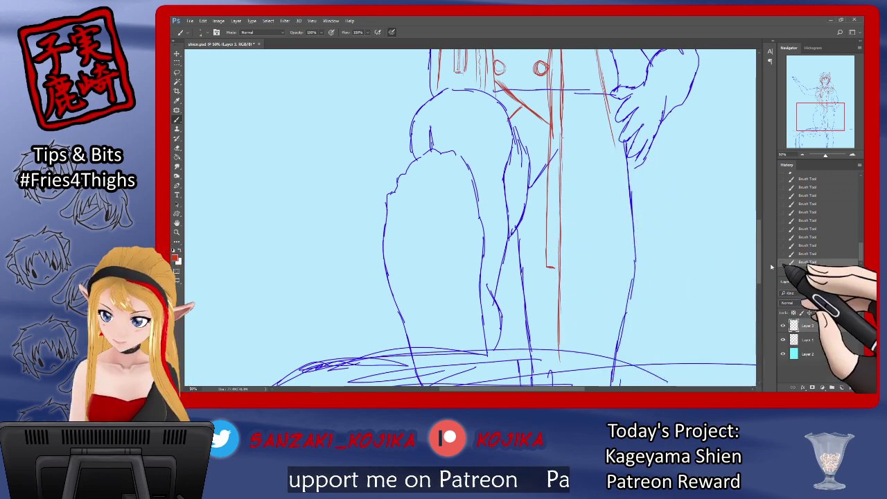
{"action": "scroll", "coordinate": [760, 252], "scroll_direction": "up", "scroll_amount": 2}
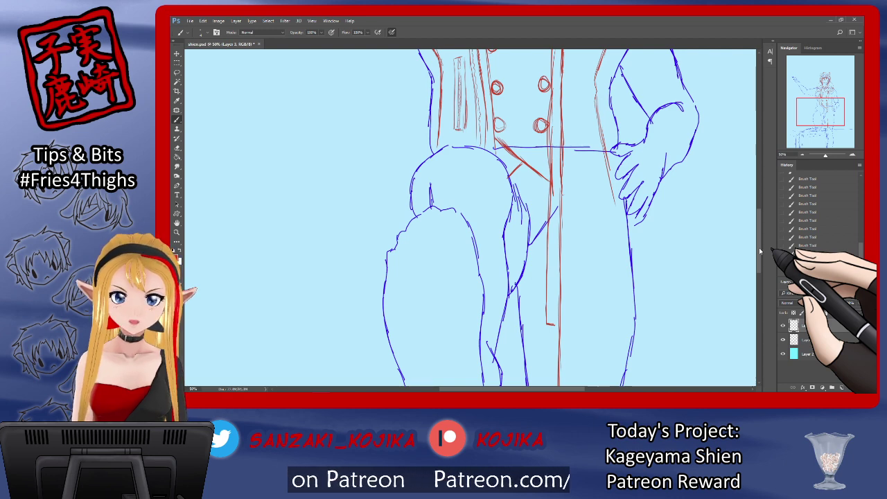
{"action": "left_click_drag", "start_coordinate": [759, 251], "coordinate": [759, 253]}
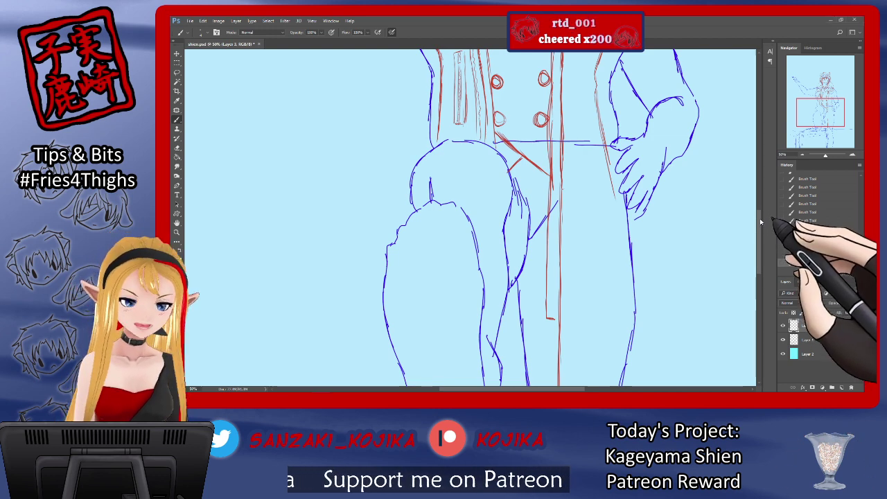
Roll back the last brush strokes beside the coat's right front edge and redraw a parallel trim line from the chest down past the waist.
{"action": "left_click_drag", "start_coordinate": [760, 222], "coordinate": [760, 203]}
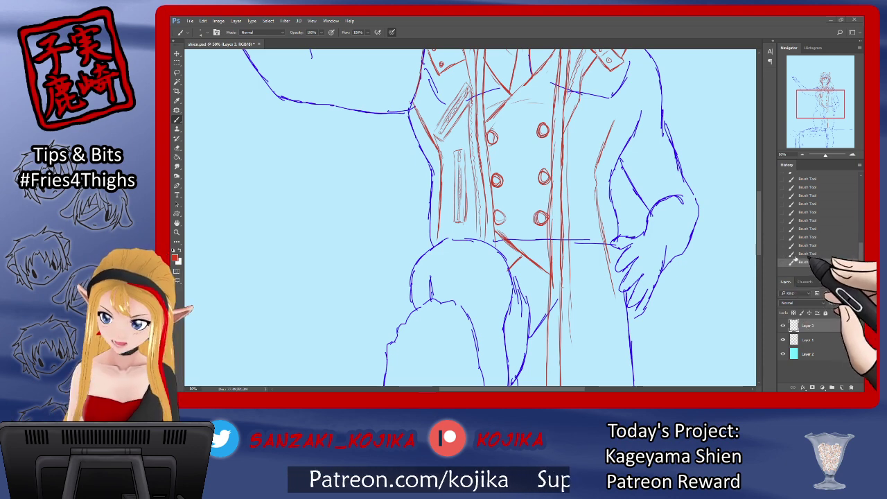
{"action": "left_click", "coordinate": [816, 244]}
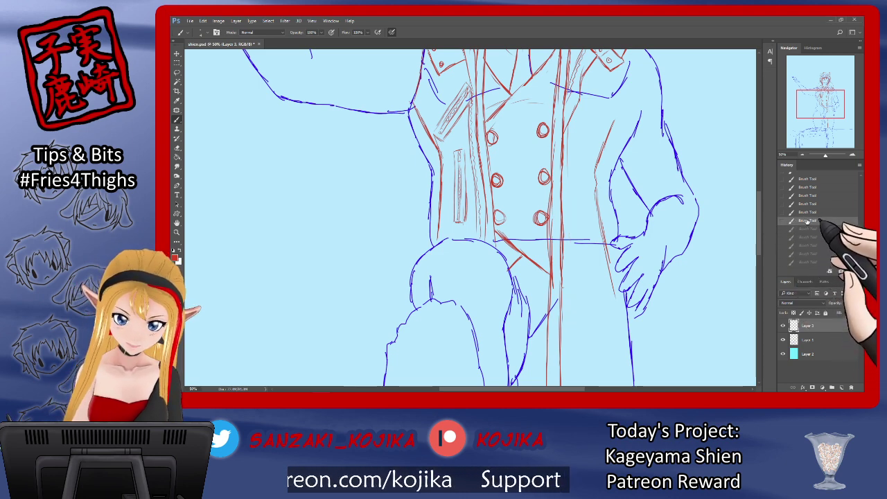
{"action": "left_click", "coordinate": [807, 212]}
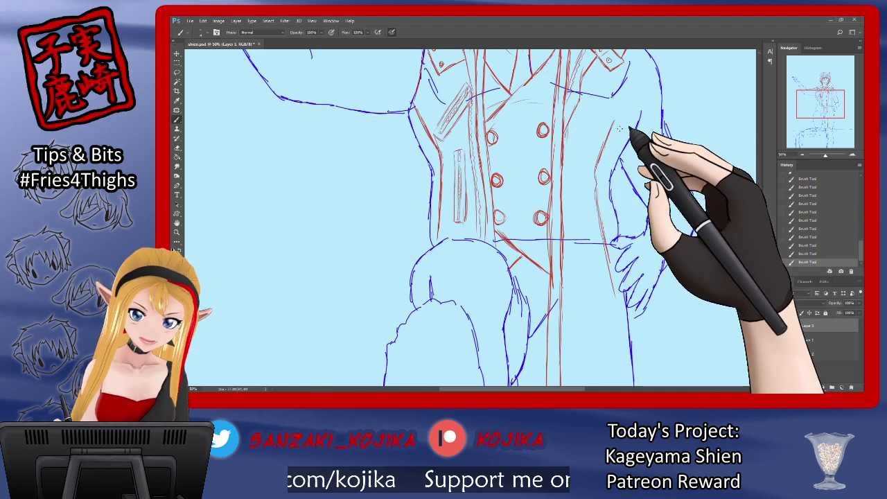
{"action": "left_click", "coordinate": [804, 237]}
{"action": "left_click_drag", "start_coordinate": [569, 131], "coordinate": [567, 214]}
{"action": "left_click_drag", "start_coordinate": [566, 181], "coordinate": [570, 266]}
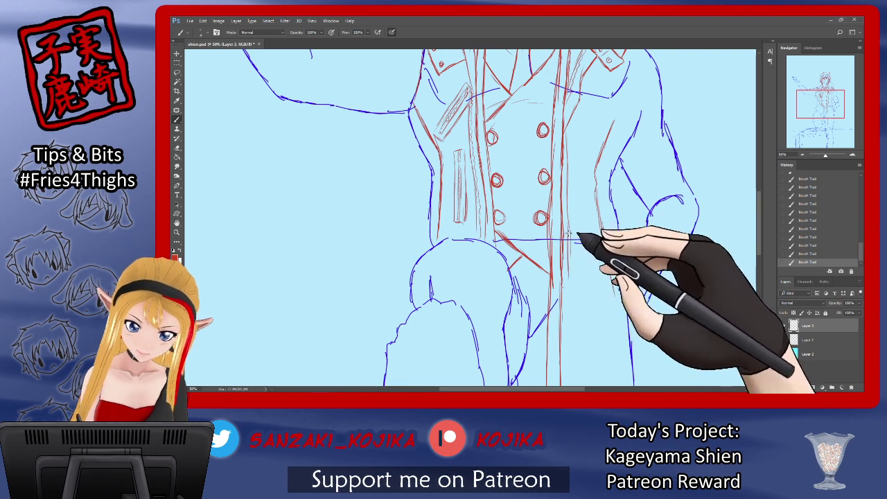
{"action": "left_click_drag", "start_coordinate": [569, 232], "coordinate": [568, 299]}
{"action": "key", "text": "e"}
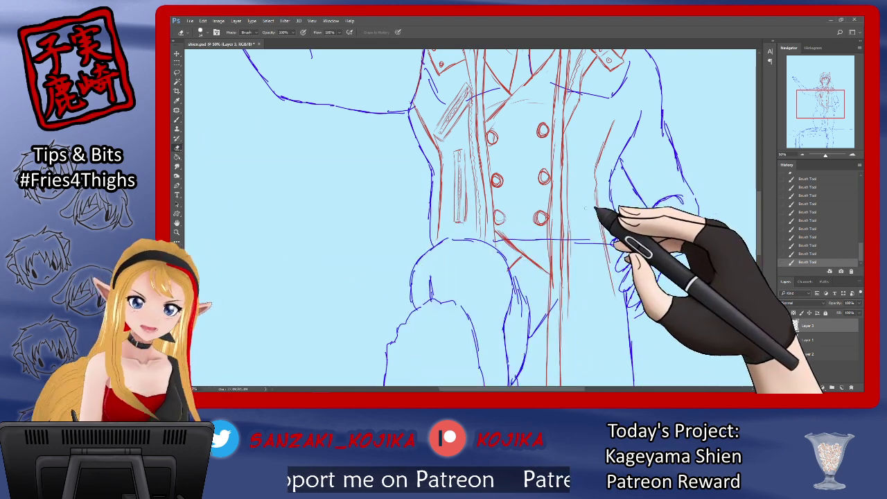
Extend the coat's right front trim as two parallel lines down over the leg and close them with a short hem at bench height.
{"action": "left_click_drag", "start_coordinate": [758, 213], "coordinate": [755, 246]}
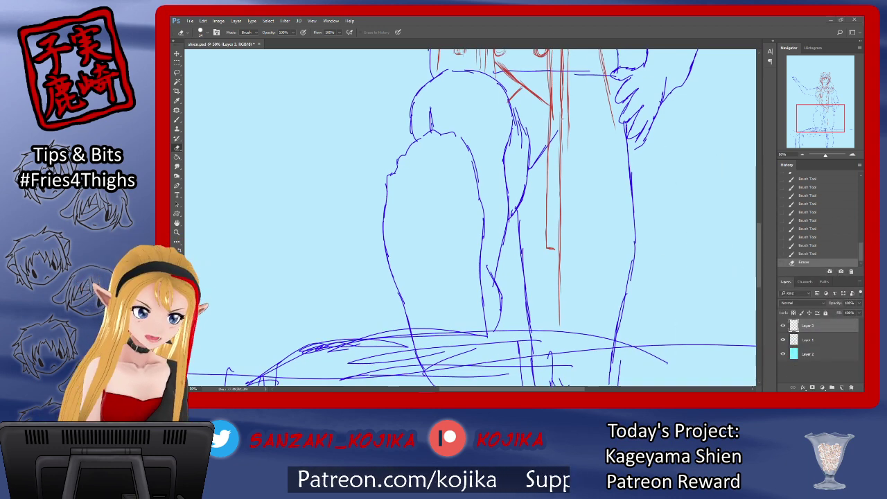
{"action": "key", "text": "b"}
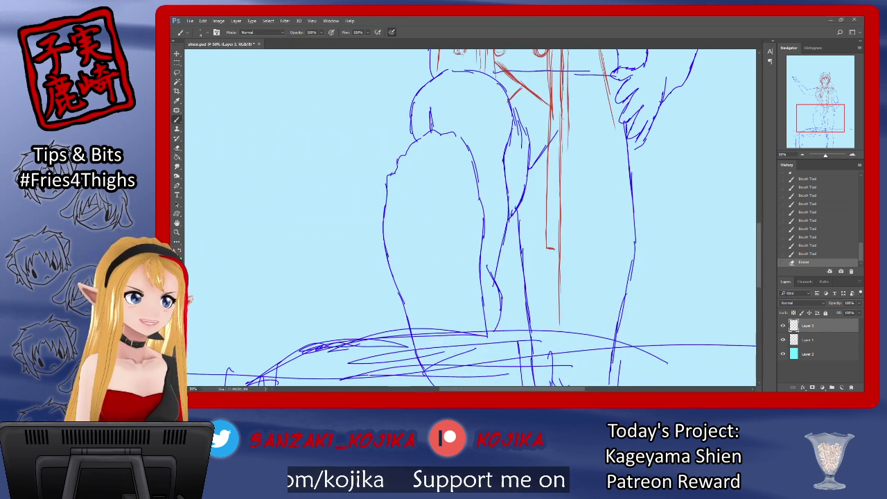
{"action": "left_click_drag", "start_coordinate": [569, 131], "coordinate": [568, 154]}
{"action": "left_click_drag", "start_coordinate": [568, 149], "coordinate": [568, 253]}
{"action": "scroll", "coordinate": [696, 239], "scroll_direction": "down", "scroll_amount": 3}
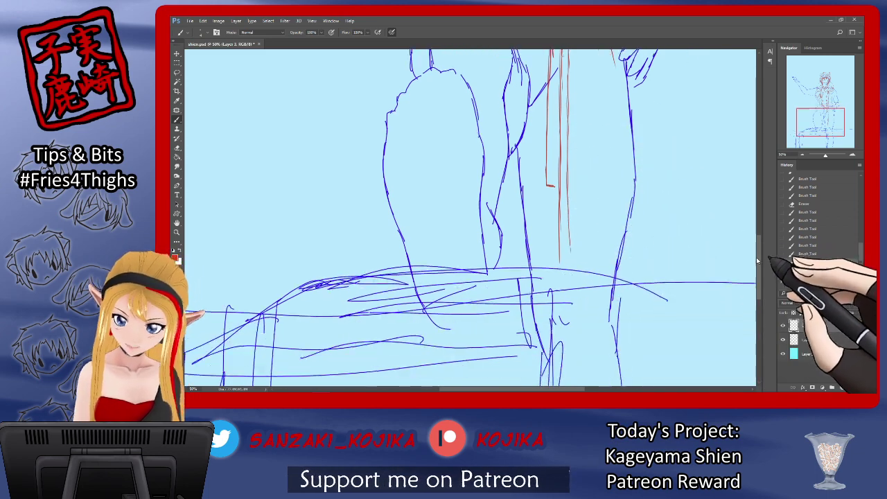
{"action": "left_click_drag", "start_coordinate": [560, 196], "coordinate": [558, 288]}
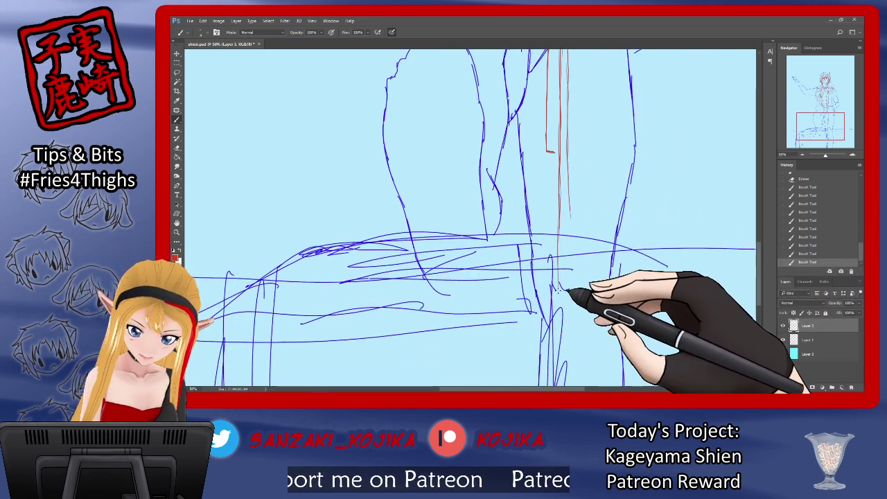
{"action": "mouse_move", "coordinate": [570, 215]}
{"action": "left_mouse_down"}
{"action": "mouse_move", "coordinate": [571, 279]}
{"action": "mouse_move", "coordinate": [568, 223]}
{"action": "mouse_move", "coordinate": [562, 291]}
{"action": "left_mouse_up"}
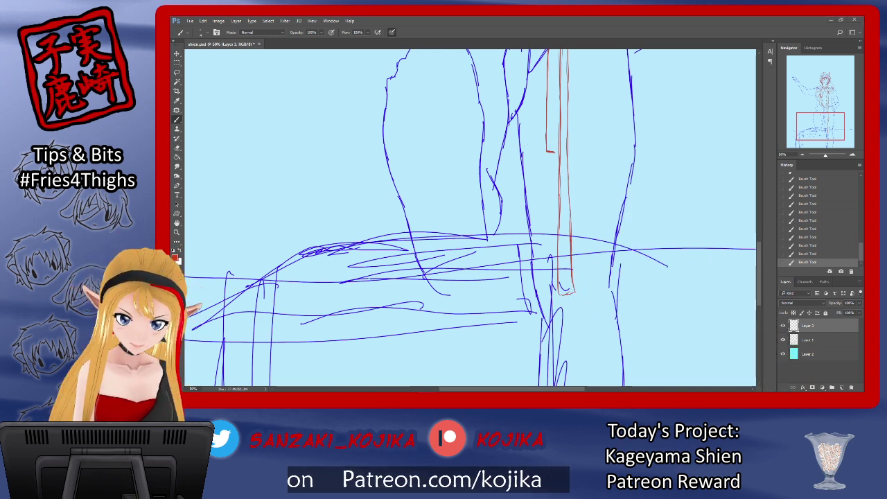
Draw a curved strip continuing below the front trim, flaring outward to a slanted closed end near the ankle.
{"action": "mouse_move", "coordinate": [758, 265]}
{"action": "left_mouse_down"}
{"action": "mouse_move", "coordinate": [758, 288]}
{"action": "mouse_move", "coordinate": [757, 280]}
{"action": "left_mouse_up"}
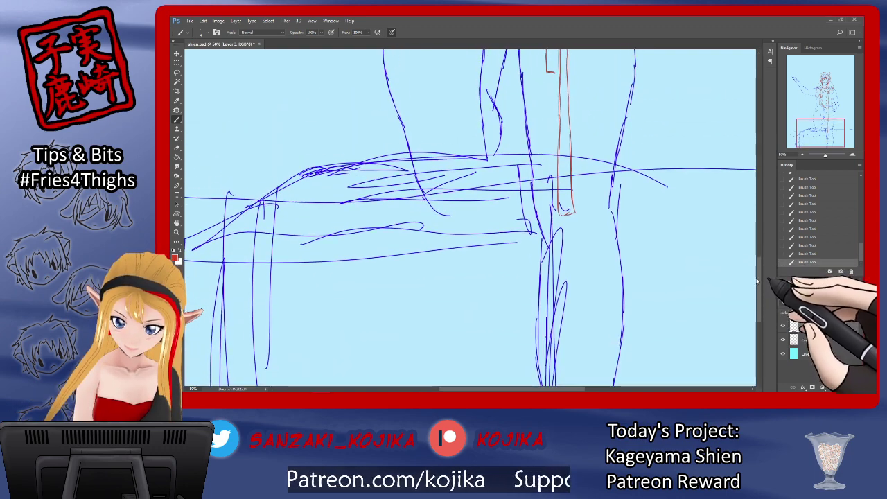
{"action": "left_click_drag", "start_coordinate": [564, 219], "coordinate": [572, 286]}
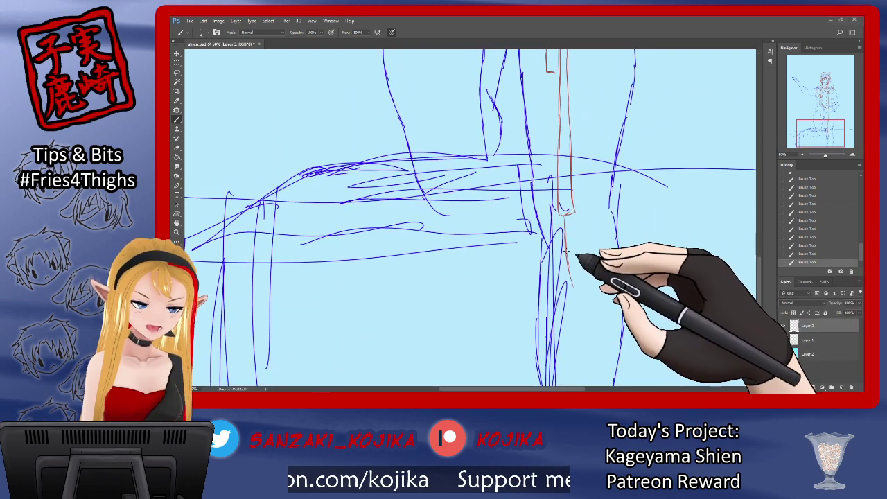
{"action": "left_click_drag", "start_coordinate": [567, 251], "coordinate": [585, 319]}
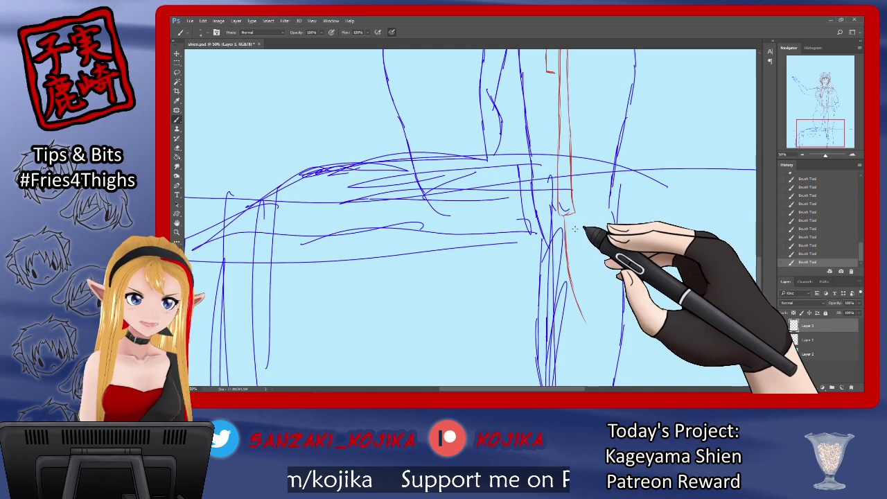
{"action": "mouse_move", "coordinate": [565, 214]}
{"action": "left_mouse_down"}
{"action": "mouse_move", "coordinate": [587, 291]}
{"action": "mouse_move", "coordinate": [619, 331]}
{"action": "left_mouse_up"}
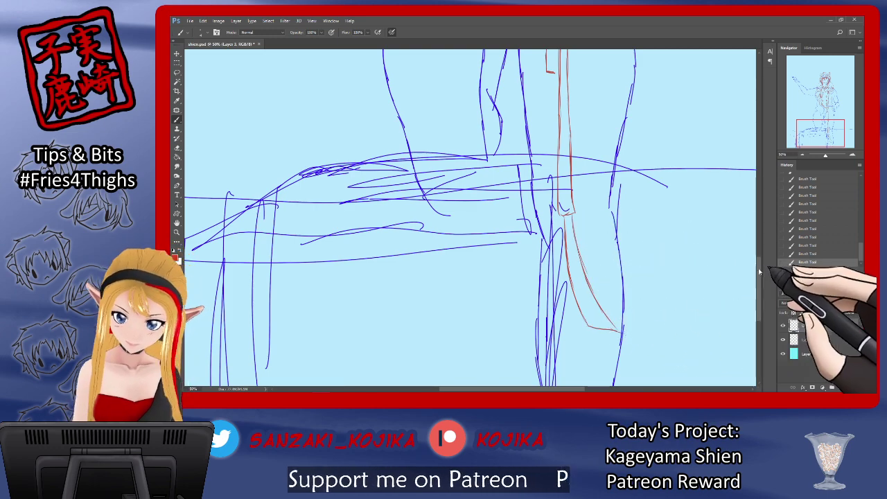
Extend the coat's right side contour from the hip down along the leg, flaring outward below the knee.
{"action": "left_click_drag", "start_coordinate": [759, 272], "coordinate": [763, 230]}
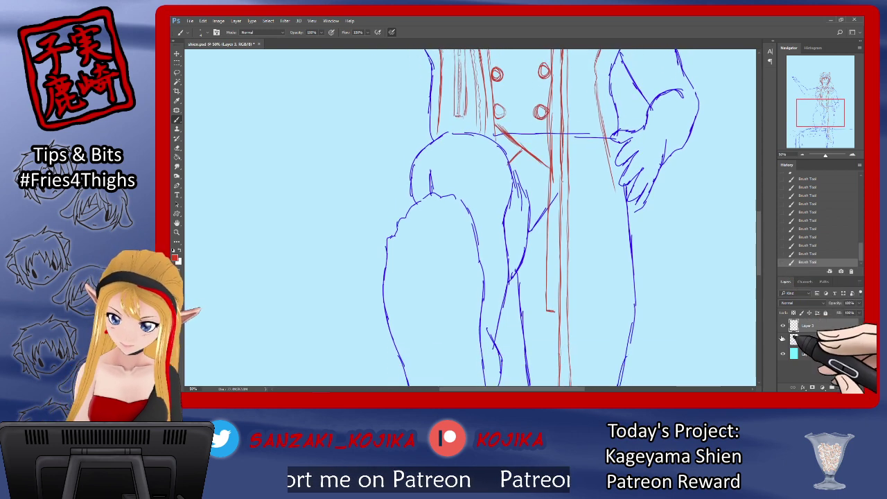
{"action": "left_click", "coordinate": [783, 339]}
{"action": "left_click", "coordinate": [784, 339]}
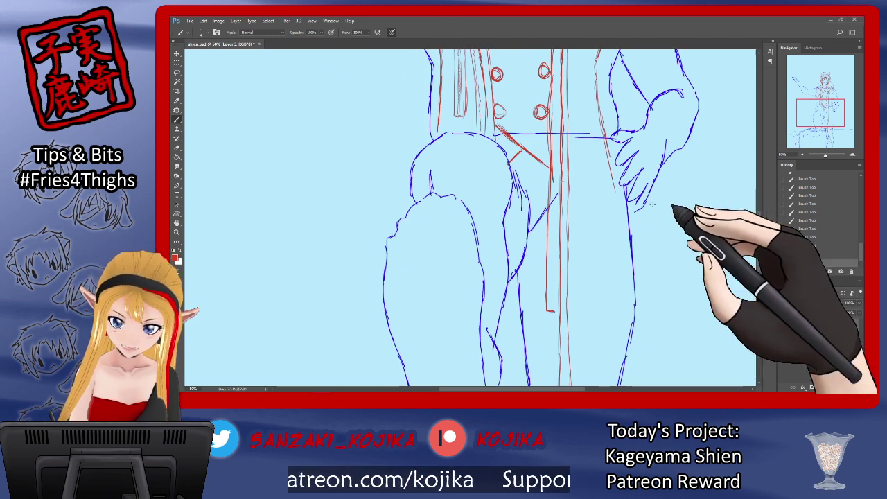
{"action": "left_click_drag", "start_coordinate": [607, 172], "coordinate": [622, 305]}
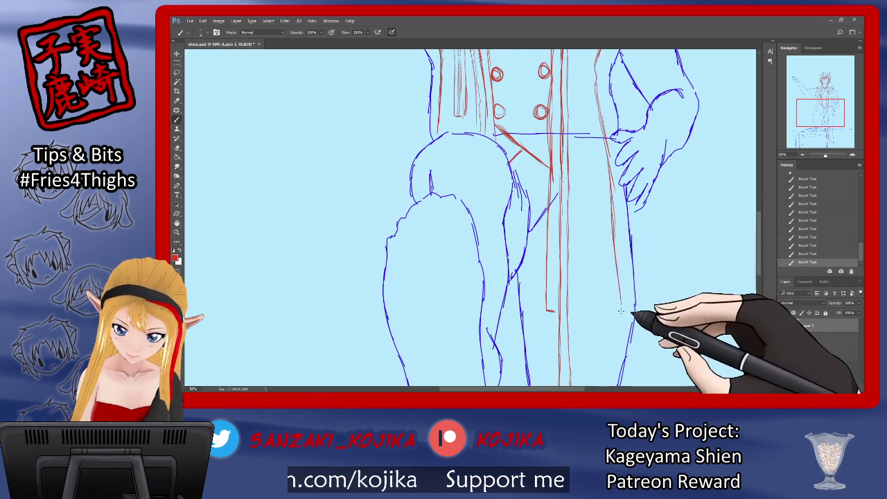
{"action": "left_click_drag", "start_coordinate": [617, 269], "coordinate": [628, 338]}
{"action": "left_click_drag", "start_coordinate": [758, 224], "coordinate": [758, 258]}
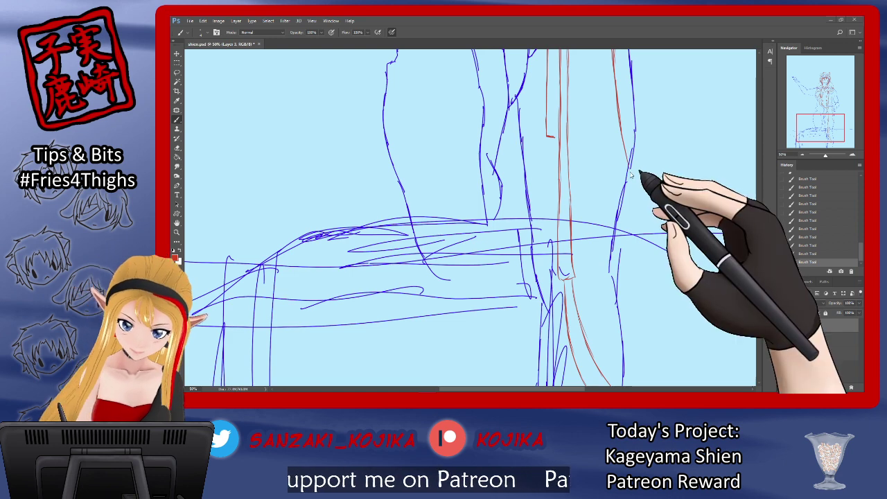
{"action": "left_click_drag", "start_coordinate": [628, 165], "coordinate": [674, 320]}
Hide the blue sketch layer and draw the coat's curved bottom hem with a parallel band line above it.
{"action": "left_click", "coordinate": [783, 340]}
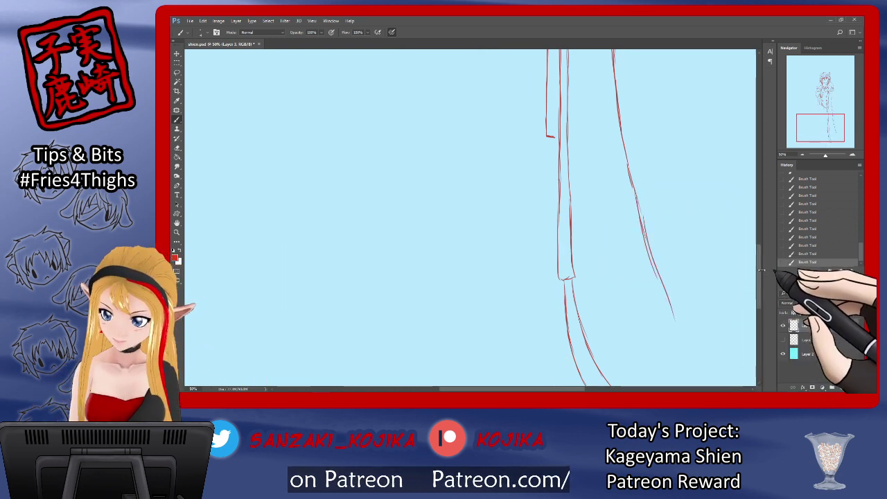
{"action": "left_click_drag", "start_coordinate": [759, 267], "coordinate": [759, 298]}
{"action": "mouse_move", "coordinate": [672, 202]}
{"action": "left_mouse_down"}
{"action": "mouse_move", "coordinate": [685, 246]}
{"action": "mouse_move", "coordinate": [619, 275]}
{"action": "left_mouse_up"}
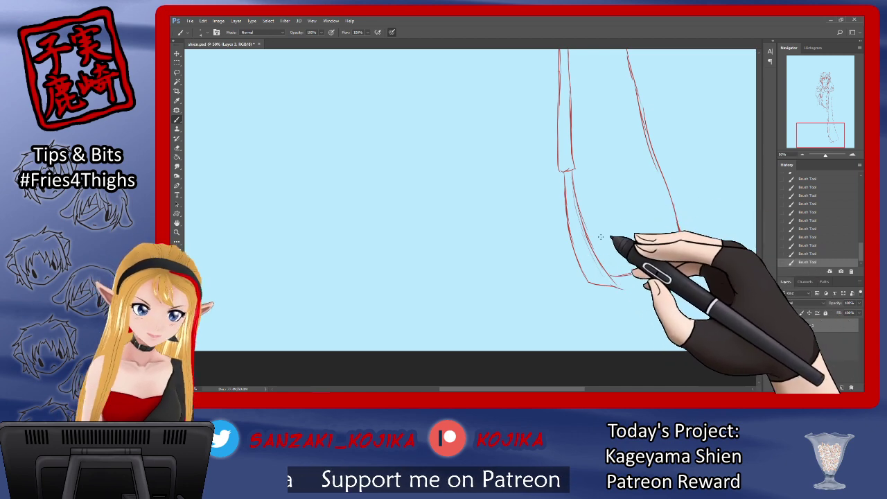
{"action": "mouse_move", "coordinate": [594, 244]}
{"action": "left_mouse_down"}
{"action": "mouse_move", "coordinate": [631, 238]}
{"action": "mouse_move", "coordinate": [668, 217]}
{"action": "left_mouse_up"}
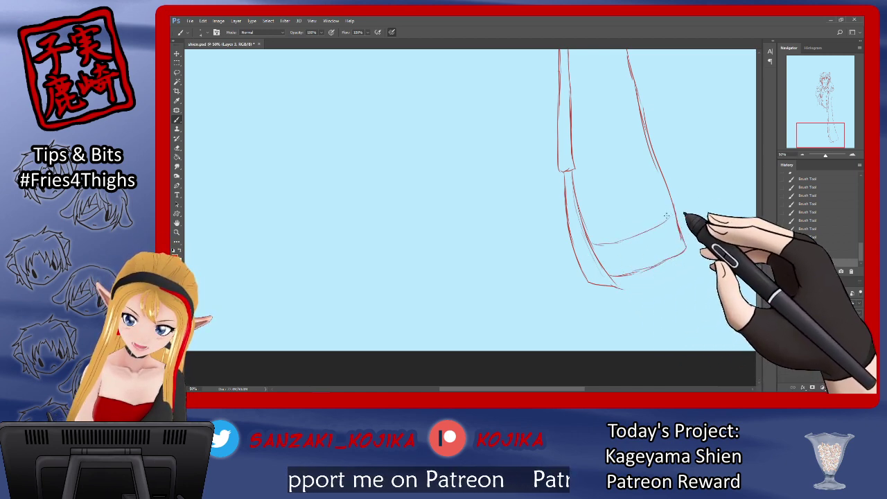
{"action": "left_click_drag", "start_coordinate": [610, 243], "coordinate": [671, 212]}
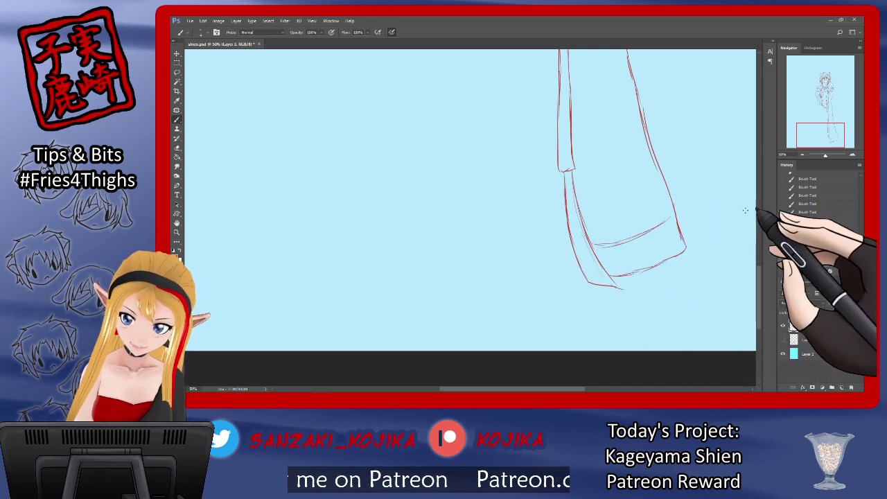
Draw a small rectangular pocket flap at the coat's right hip, checking its position against the blue sketch layer.
{"action": "left_click_drag", "start_coordinate": [760, 268], "coordinate": [760, 219]}
{"action": "scroll", "coordinate": [760, 219], "scroll_direction": "up", "scroll_amount": 3}
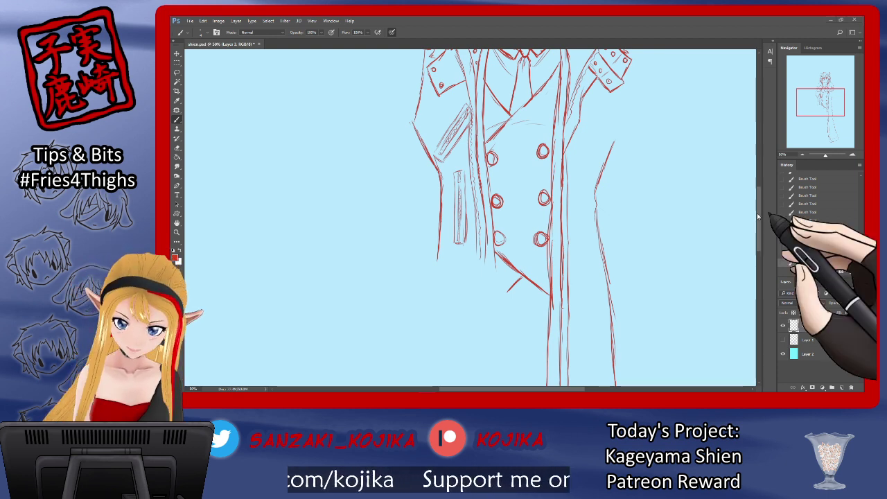
{"action": "scroll", "coordinate": [759, 239], "scroll_direction": "down", "scroll_amount": 4}
{"action": "scroll", "coordinate": [759, 236], "scroll_direction": "up", "scroll_amount": 1}
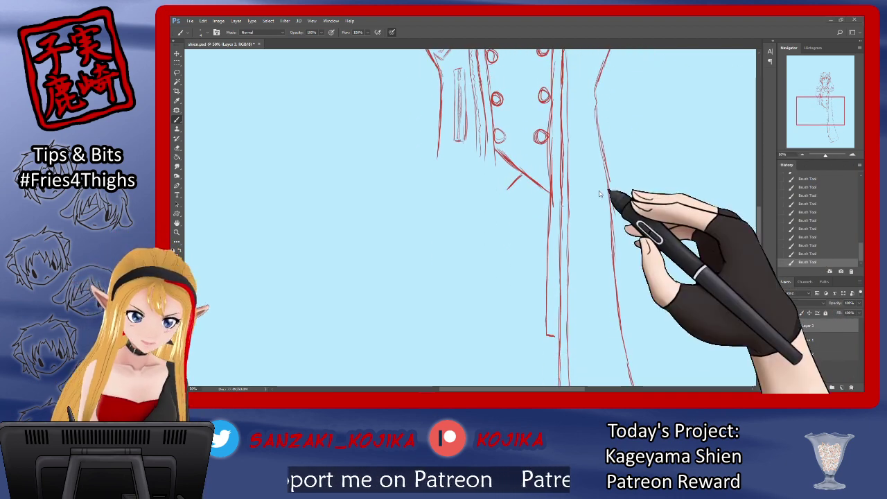
{"action": "mouse_move", "coordinate": [588, 190]}
{"action": "left_mouse_down"}
{"action": "mouse_move", "coordinate": [613, 183]}
{"action": "mouse_move", "coordinate": [584, 198]}
{"action": "mouse_move", "coordinate": [589, 226]}
{"action": "mouse_move", "coordinate": [614, 212]}
{"action": "left_mouse_up"}
{"action": "left_click", "coordinate": [784, 339]}
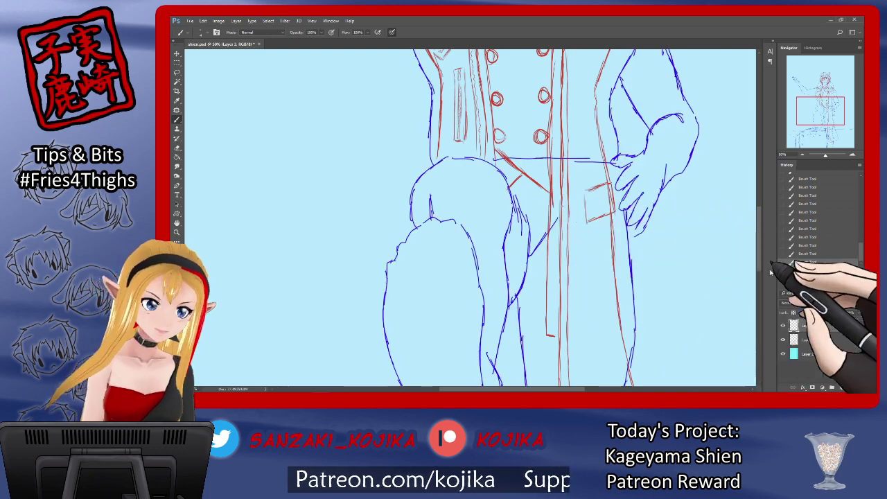
{"action": "left_click", "coordinate": [783, 339]}
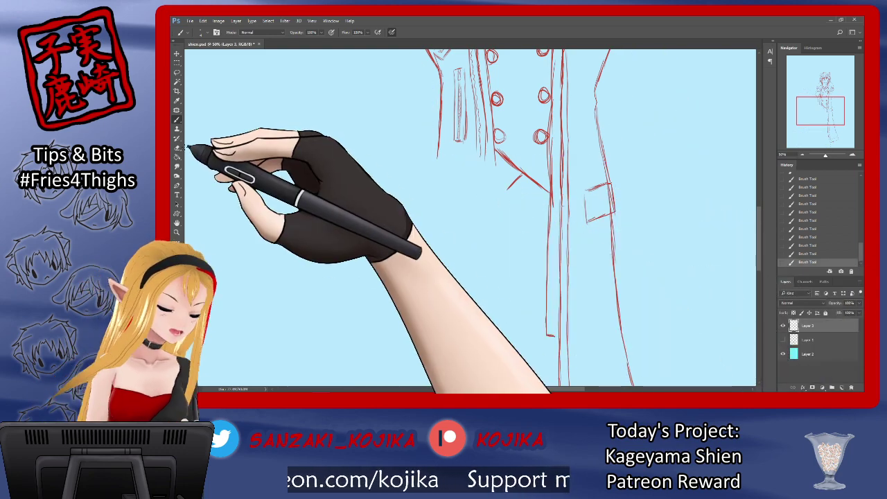
Erase the coat contour crossing the hip pocket flap, then add a button and a narrow pocket body below the flap.
{"action": "left_click", "coordinate": [178, 147]}
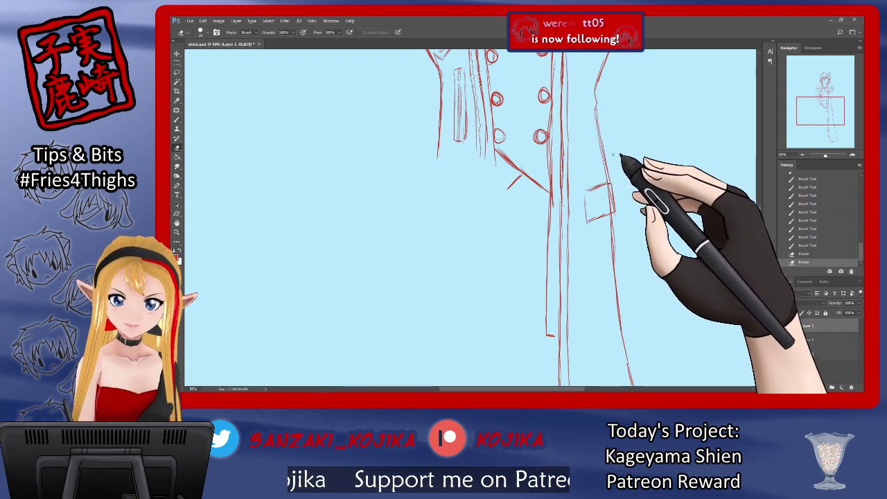
{"action": "left_click", "coordinate": [608, 206]}
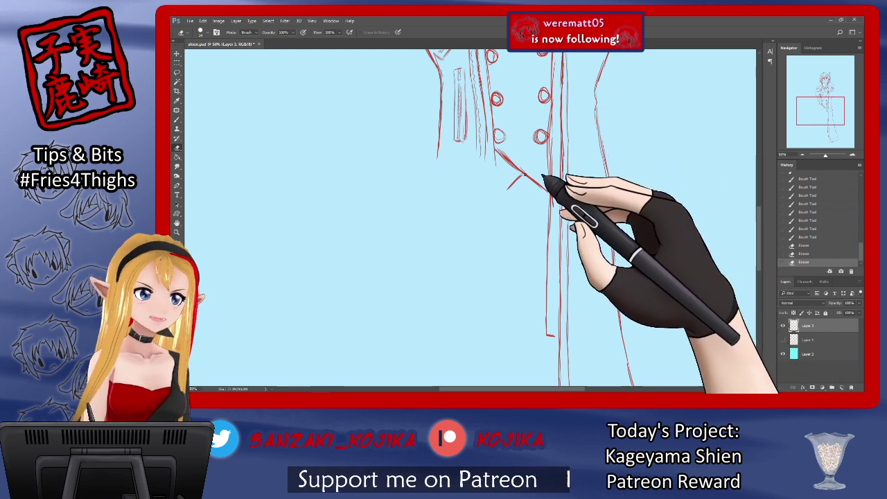
{"action": "left_click", "coordinate": [177, 119]}
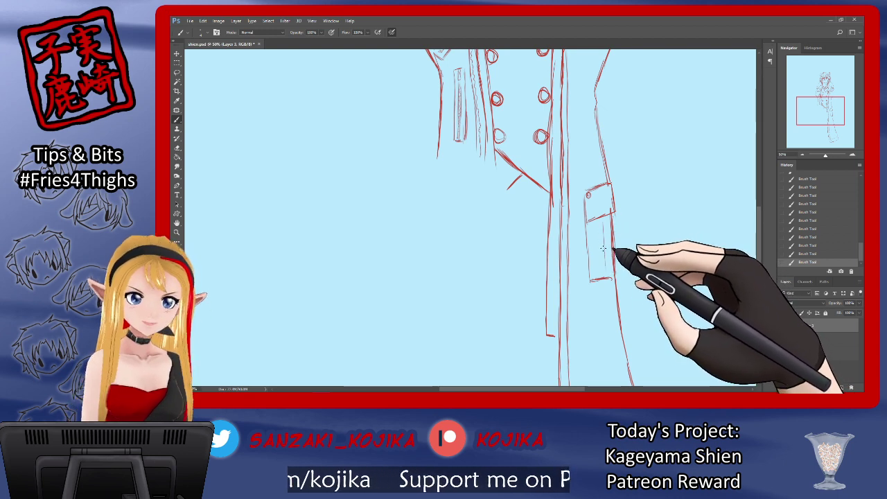
Erase the coat contour just below the pocket flap and draw a small buckle with a hanging strap there.
{"action": "left_click", "coordinate": [176, 147]}
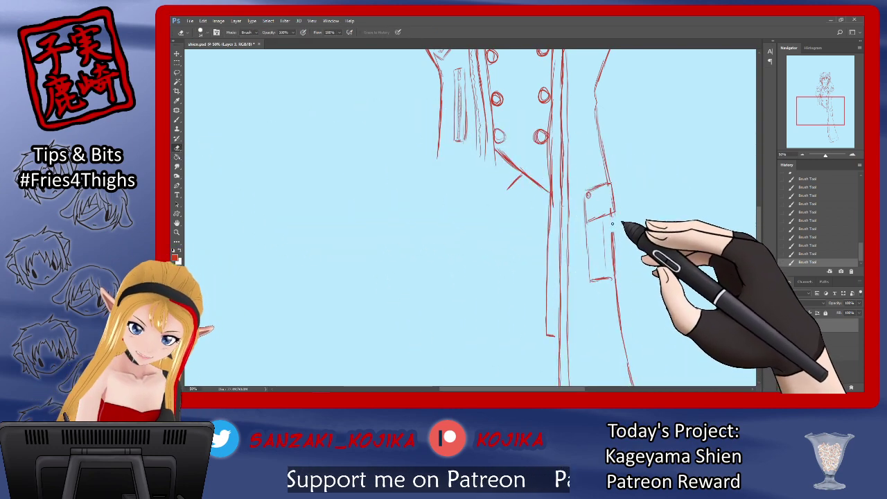
{"action": "left_click_drag", "start_coordinate": [612, 224], "coordinate": [612, 216]}
{"action": "left_click", "coordinate": [176, 119]}
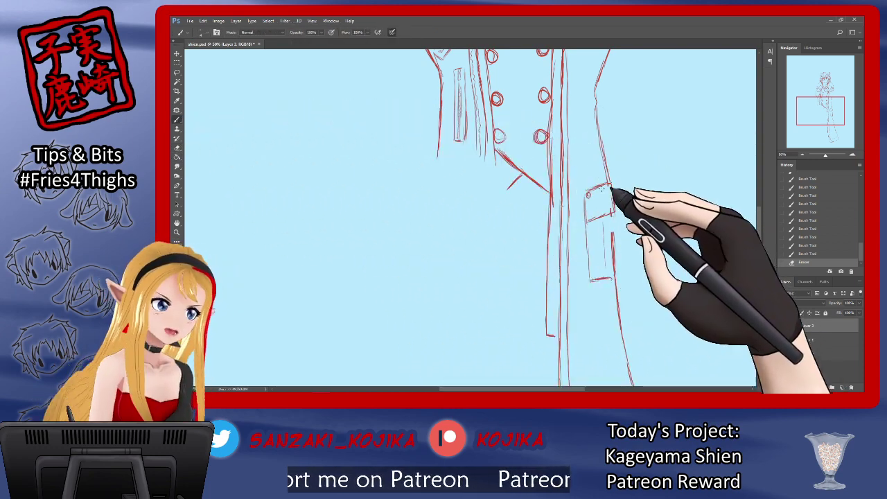
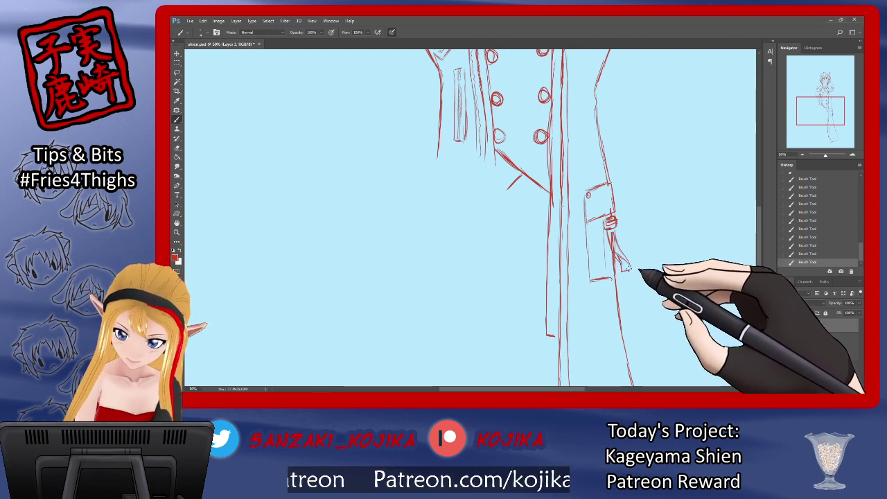
Clean up and redraw the hanging strap's outline below the buckle, checking it against the blue sketch layer.
{"action": "left_click", "coordinate": [176, 147]}
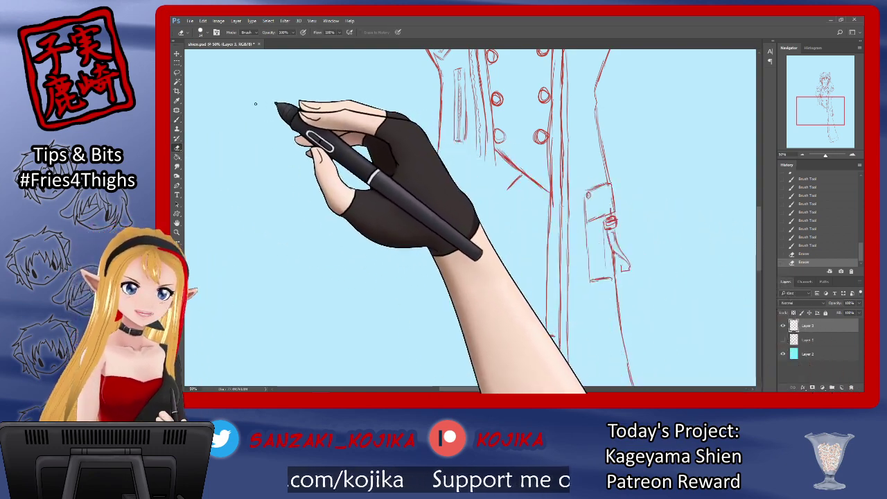
{"action": "left_click", "coordinate": [177, 119]}
{"action": "left_click_drag", "start_coordinate": [612, 254], "coordinate": [630, 268]}
{"action": "left_click_drag", "start_coordinate": [612, 230], "coordinate": [620, 252]}
{"action": "left_click_drag", "start_coordinate": [611, 233], "coordinate": [616, 245]}
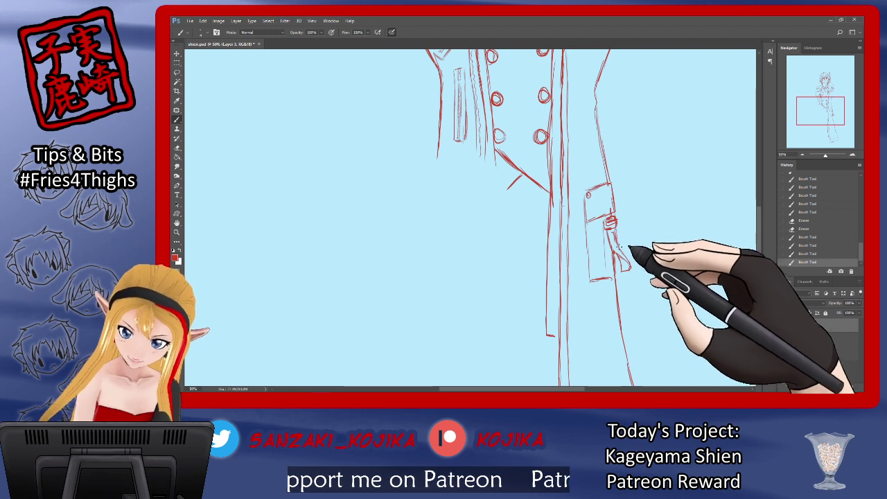
{"action": "left_click", "coordinate": [784, 339]}
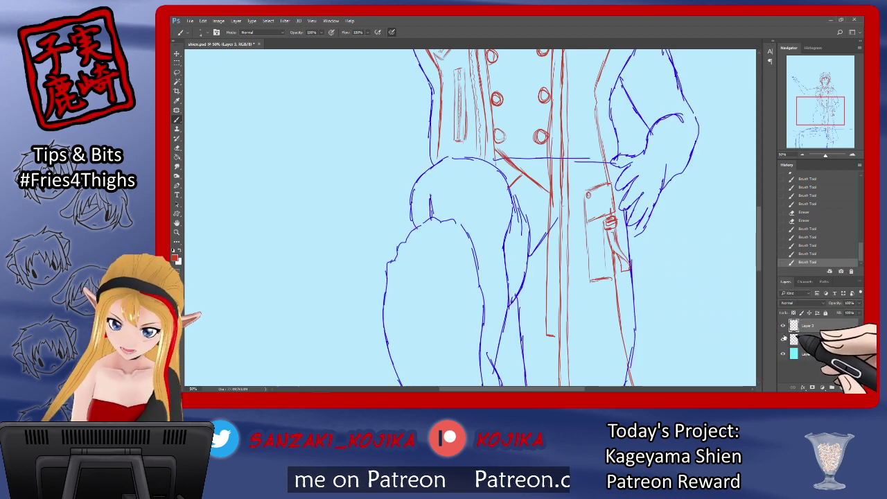
Extend the coat's side contour up from the waist to the studded shoulder flap, following the blue sketch layer, and save the file.
{"action": "left_click", "coordinate": [784, 339]}
{"action": "left_click_drag", "start_coordinate": [761, 235], "coordinate": [766, 208]}
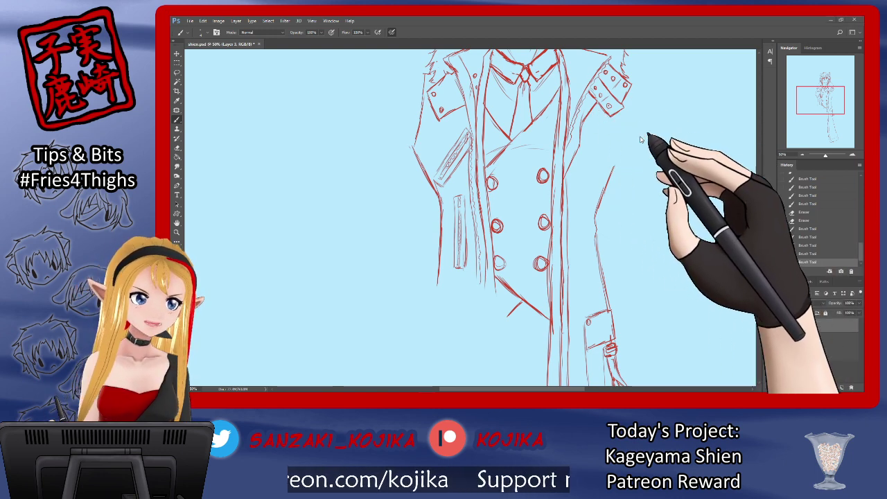
{"action": "left_click", "coordinate": [784, 339]}
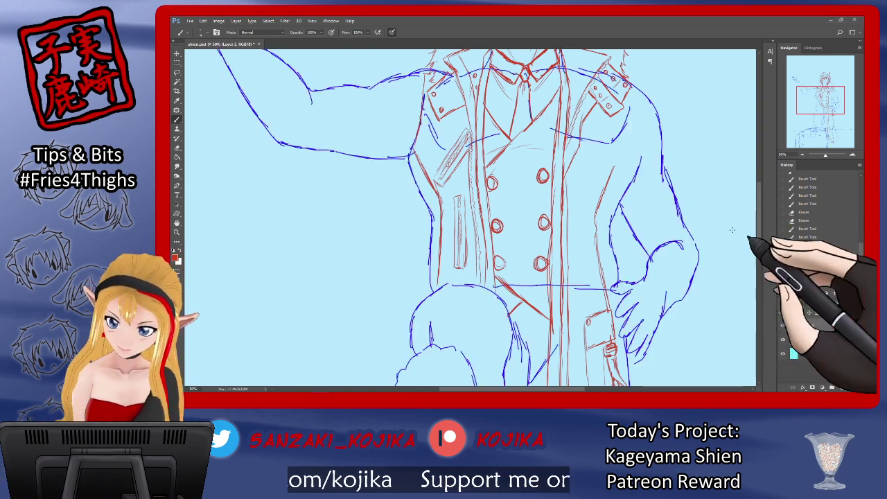
{"action": "mouse_move", "coordinate": [631, 91]}
{"action": "left_mouse_down"}
{"action": "mouse_move", "coordinate": [641, 100]}
{"action": "mouse_move", "coordinate": [614, 166]}
{"action": "left_mouse_up"}
{"action": "left_click", "coordinate": [783, 339]}
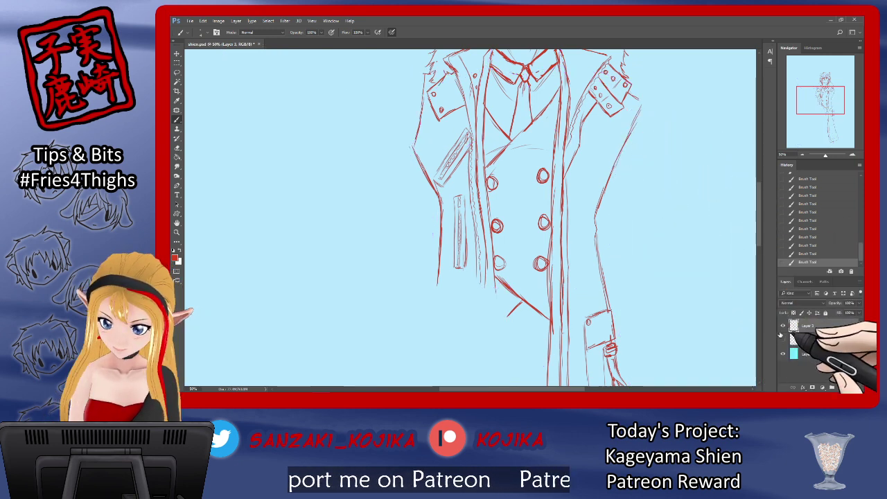
{"action": "key", "text": "ctrl+s"}
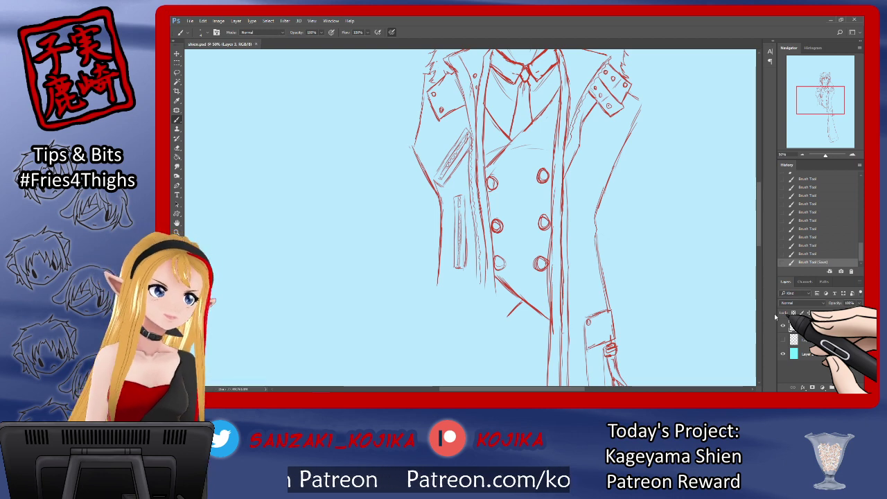
Draw a slanted zip pocket on the coat's chest below the studded flap and a vertical zip pocket beneath it.
{"action": "left_click_drag", "start_coordinate": [589, 118], "coordinate": [593, 132]}
{"action": "left_click_drag", "start_coordinate": [590, 121], "coordinate": [596, 146]}
{"action": "mouse_move", "coordinate": [591, 135]}
{"action": "left_mouse_down"}
{"action": "mouse_move", "coordinate": [593, 150]}
{"action": "mouse_move", "coordinate": [581, 149]}
{"action": "mouse_move", "coordinate": [593, 174]}
{"action": "mouse_move", "coordinate": [591, 166]}
{"action": "left_mouse_up"}
{"action": "mouse_move", "coordinate": [586, 156]}
{"action": "left_mouse_down"}
{"action": "mouse_move", "coordinate": [594, 178]}
{"action": "mouse_move", "coordinate": [608, 174]}
{"action": "left_mouse_up"}
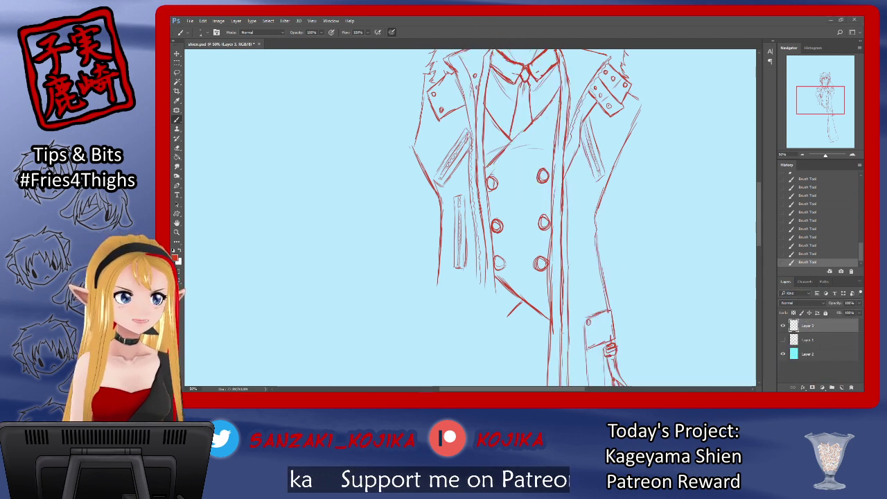
{"action": "left_click_drag", "start_coordinate": [759, 199], "coordinate": [759, 199]}
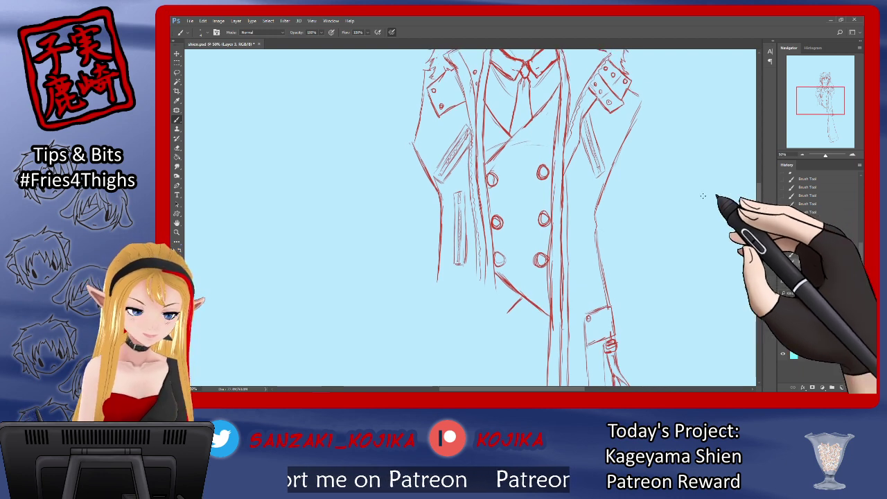
{"action": "left_click_drag", "start_coordinate": [575, 179], "coordinate": [574, 209]}
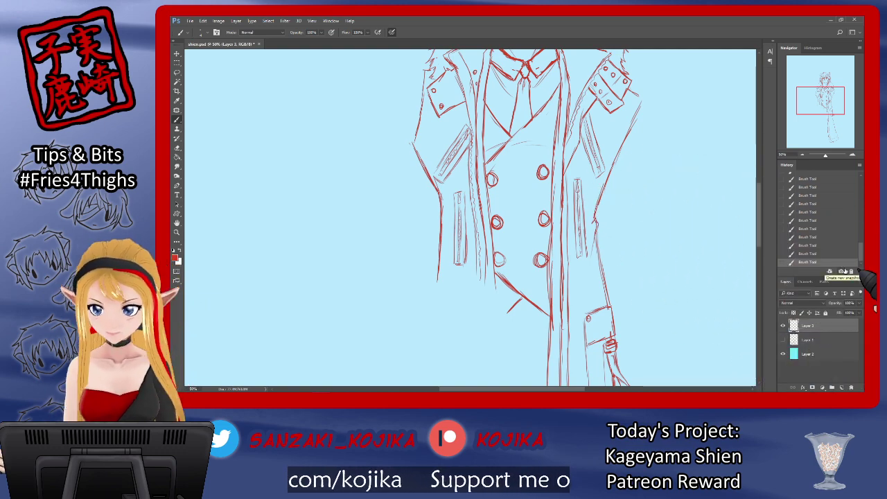
Save the file and draw the upper outer sleeve contour from the shoulder along the bent arm of the blue sketch.
{"action": "mouse_move", "coordinate": [760, 221]}
{"action": "left_mouse_down"}
{"action": "mouse_move", "coordinate": [760, 248]}
{"action": "mouse_move", "coordinate": [759, 167]}
{"action": "mouse_move", "coordinate": [760, 240]}
{"action": "left_mouse_up"}
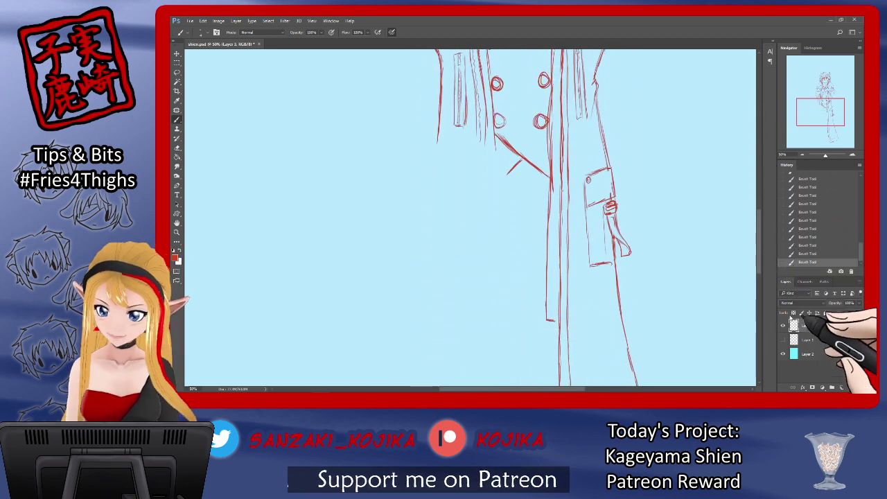
{"action": "left_click", "coordinate": [783, 339]}
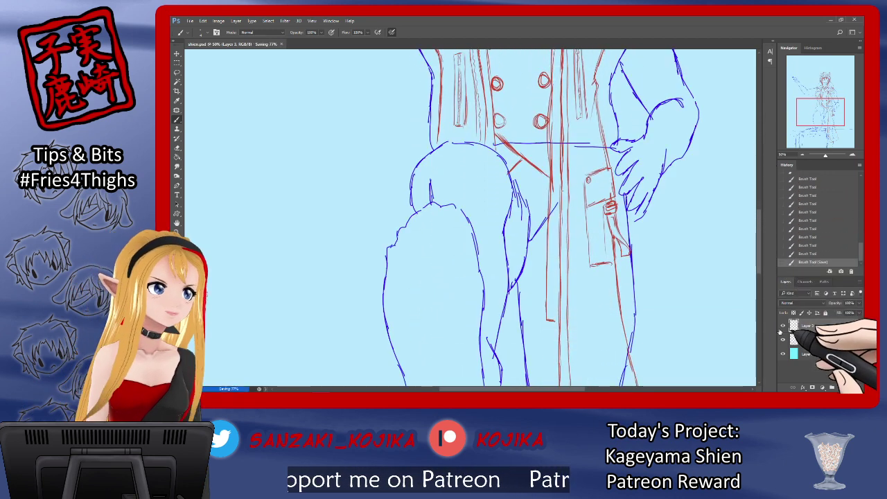
{"action": "left_click_drag", "start_coordinate": [763, 216], "coordinate": [759, 200]}
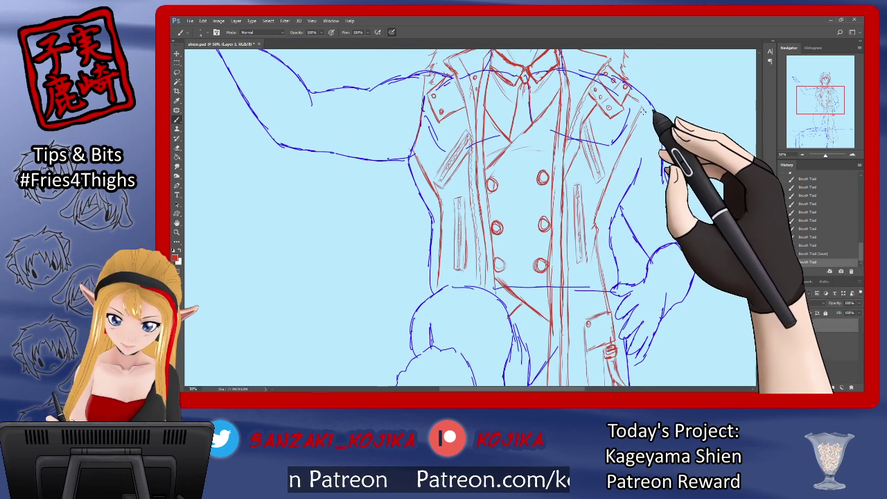
{"action": "left_click_drag", "start_coordinate": [642, 108], "coordinate": [647, 129]}
{"action": "left_click_drag", "start_coordinate": [645, 122], "coordinate": [652, 145]}
{"action": "left_click_drag", "start_coordinate": [650, 141], "coordinate": [654, 150]}
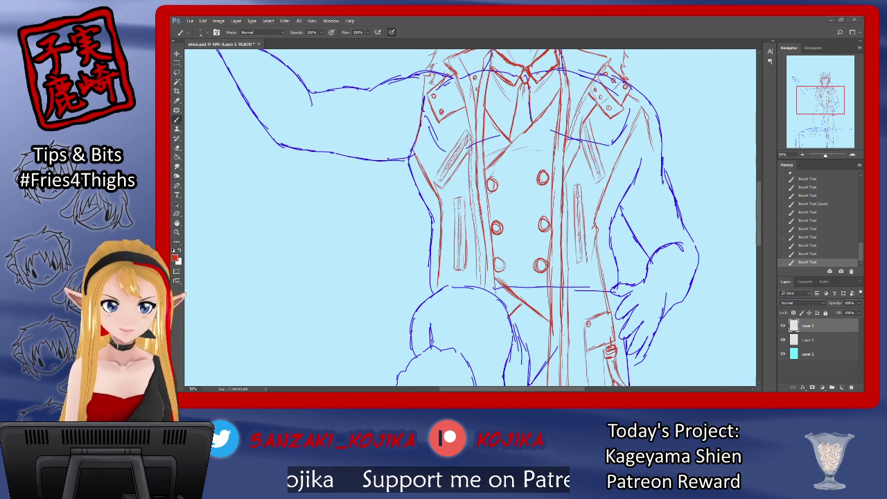
{"action": "left_click_drag", "start_coordinate": [649, 137], "coordinate": [655, 161]}
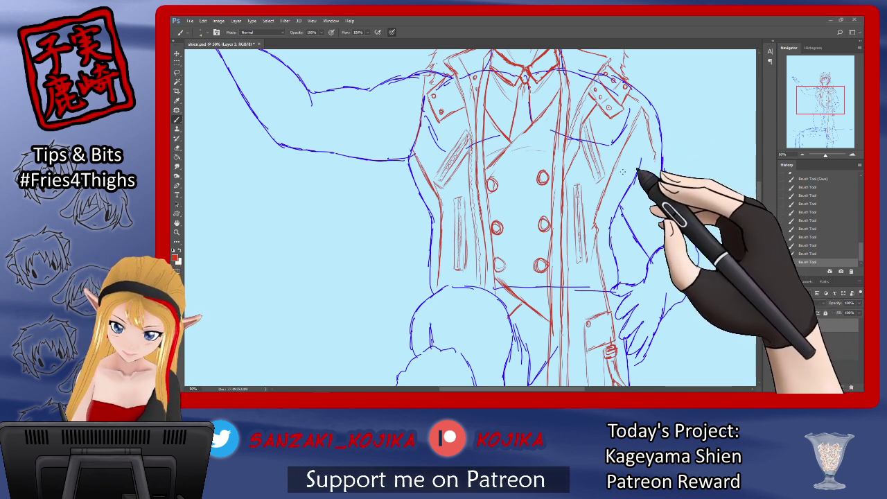
Draw the rest of the bent sleeve with its inner contour, elbow folds, forearm and cuff opening, checking it without the blue sketch.
{"action": "left_click_drag", "start_coordinate": [611, 185], "coordinate": [642, 240]}
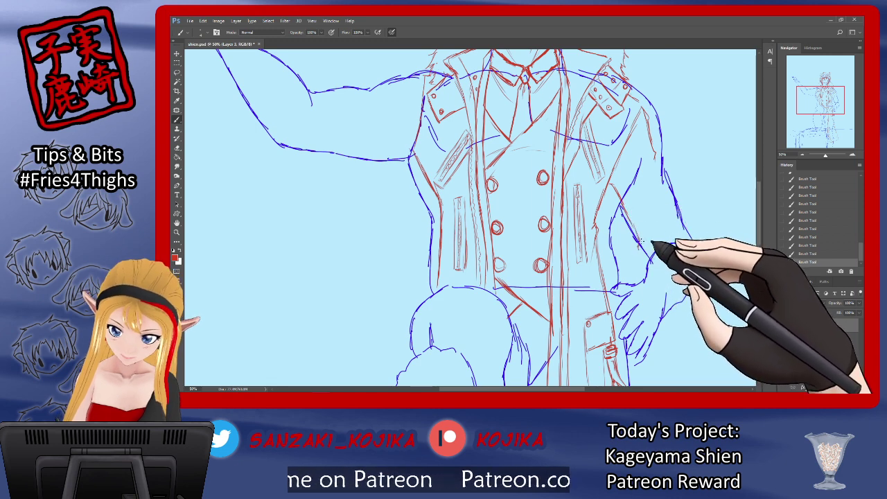
{"action": "left_click_drag", "start_coordinate": [640, 251], "coordinate": [619, 279]}
{"action": "left_click_drag", "start_coordinate": [657, 173], "coordinate": [675, 225]}
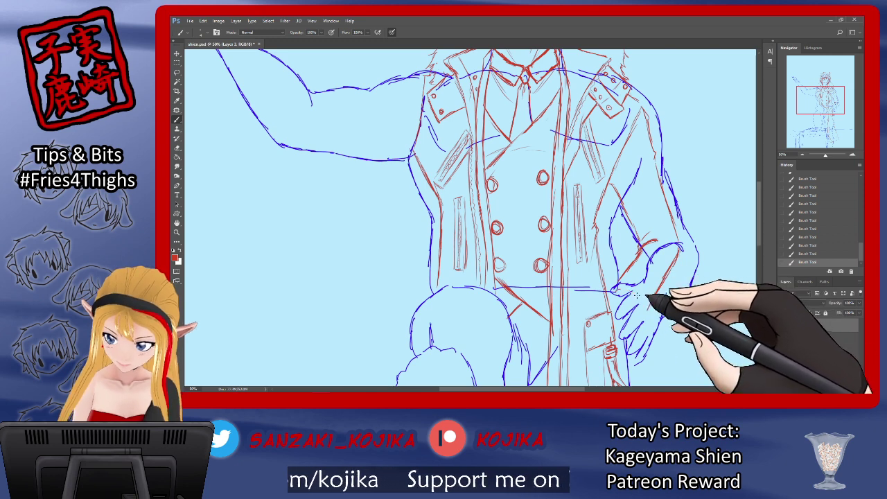
{"action": "left_click", "coordinate": [782, 340]}
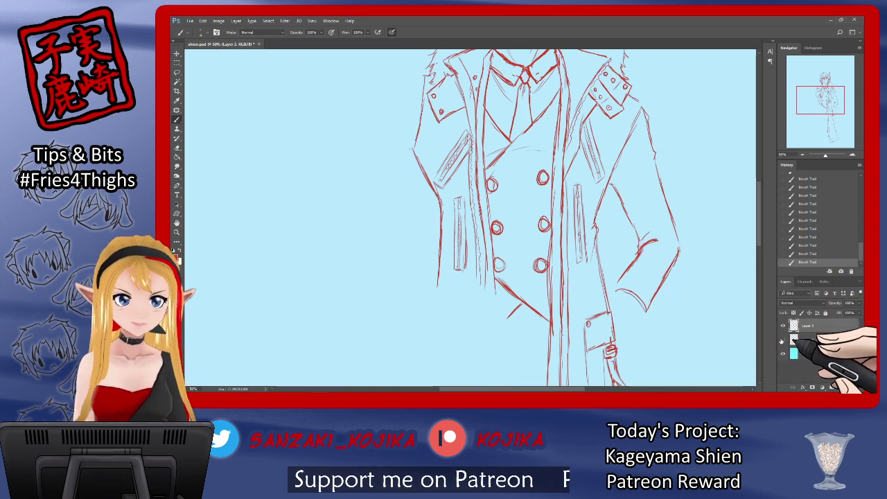
{"action": "left_click", "coordinate": [783, 340]}
{"action": "left_click", "coordinate": [783, 338]}
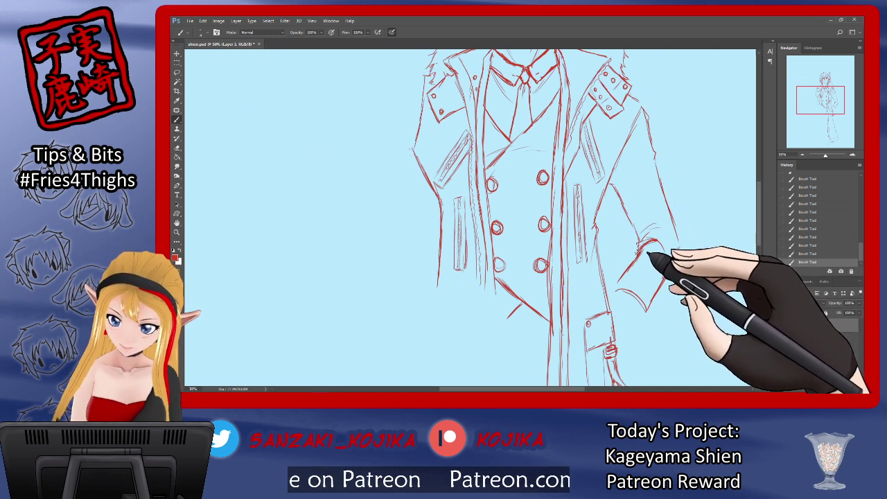
Draw the sleeve cuff edge and the hand resting on the hip pocket over the blue sketch's hand.
{"action": "left_click_drag", "start_coordinate": [759, 241], "coordinate": [759, 251]}
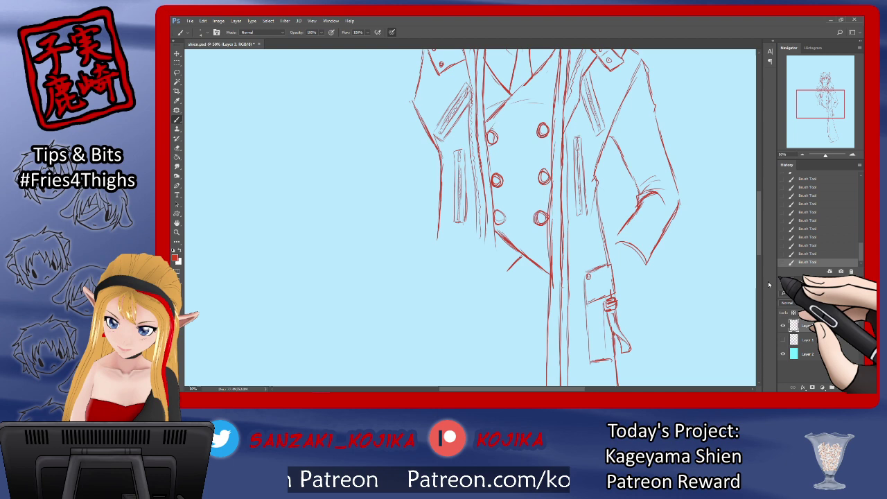
{"action": "left_click", "coordinate": [783, 339]}
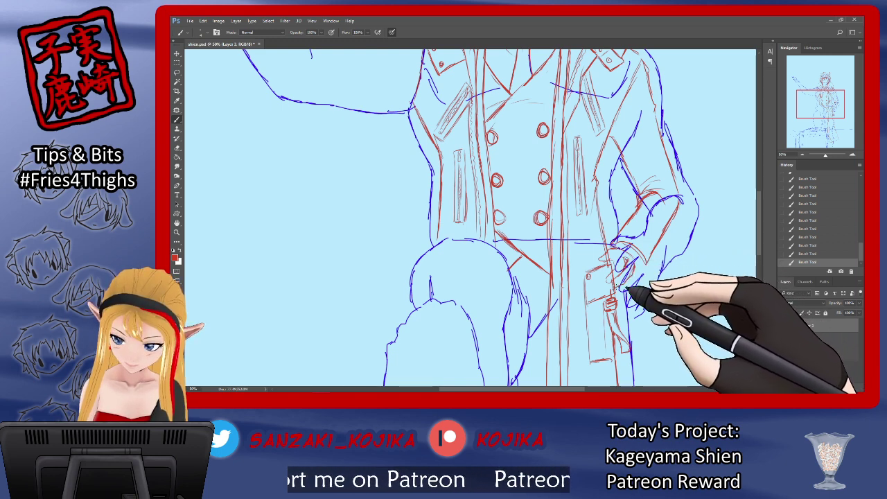
{"action": "left_click", "coordinate": [784, 340]}
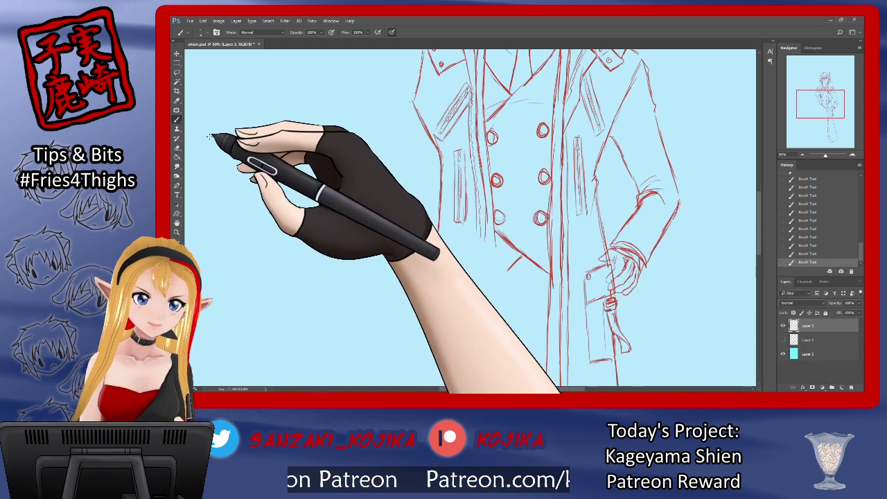
Refine the hand on the hip by redrawing its finger lines and erasing the coat contour that crosses it.
{"action": "key", "text": "e"}
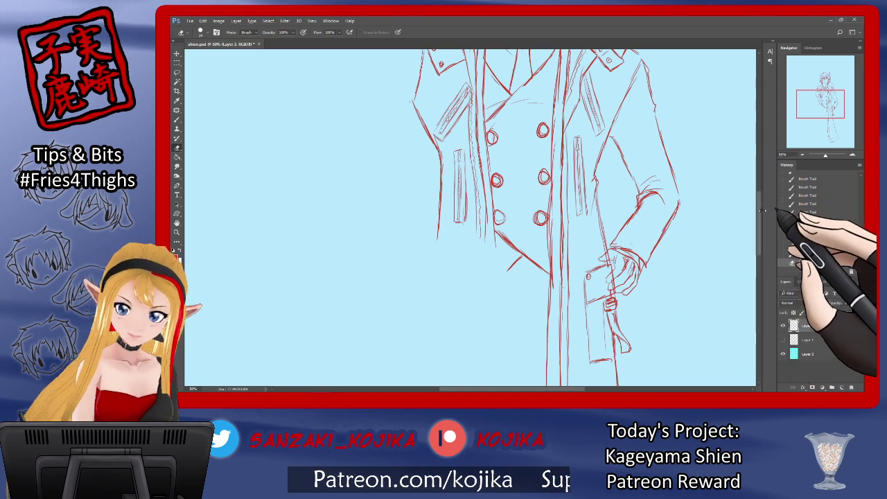
{"action": "mouse_move", "coordinate": [759, 210]}
{"action": "left_mouse_down"}
{"action": "mouse_move", "coordinate": [761, 181]}
{"action": "mouse_move", "coordinate": [758, 217]}
{"action": "left_mouse_up"}
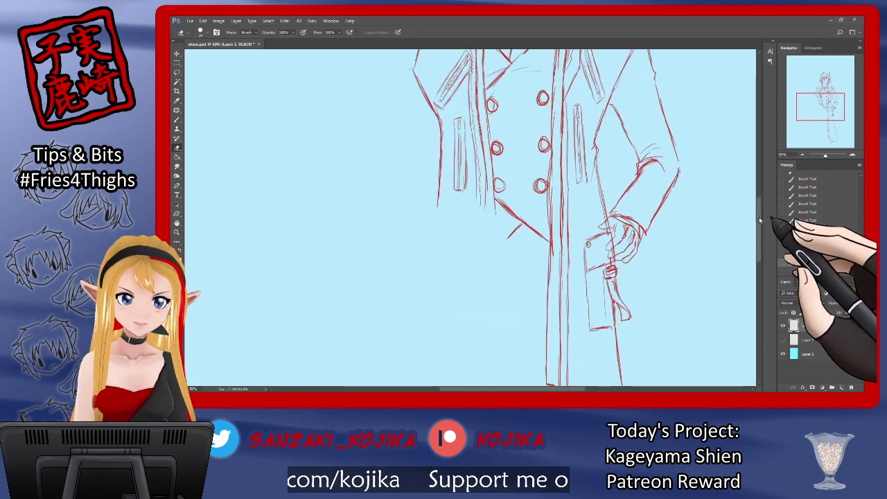
{"action": "left_click", "coordinate": [177, 119]}
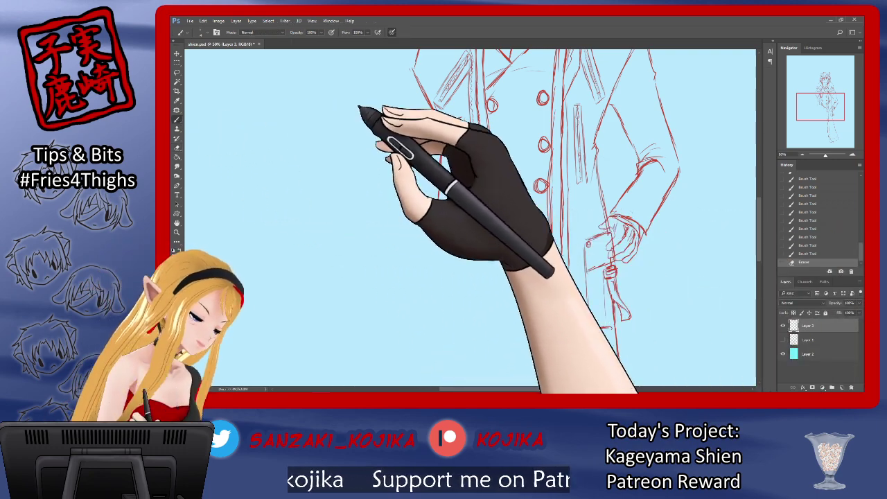
{"action": "mouse_move", "coordinate": [623, 221]}
{"action": "left_mouse_down"}
{"action": "mouse_move", "coordinate": [601, 229]}
{"action": "mouse_move", "coordinate": [630, 241]}
{"action": "mouse_move", "coordinate": [635, 231]}
{"action": "mouse_move", "coordinate": [621, 258]}
{"action": "mouse_move", "coordinate": [626, 238]}
{"action": "mouse_move", "coordinate": [634, 242]}
{"action": "left_mouse_up"}
{"action": "left_click", "coordinate": [178, 147]}
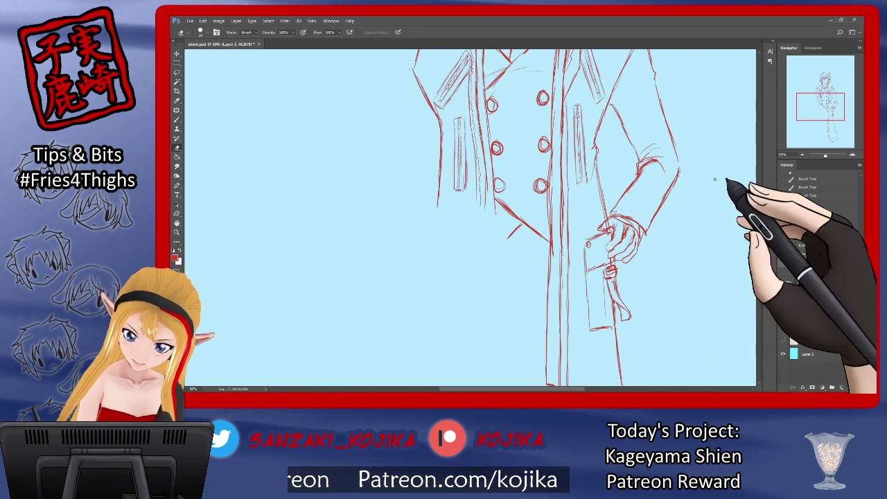
Draw a strap with a buckle around the forearm just above the cuff, cleaning up overlapping sleeve lines.
{"action": "left_click", "coordinate": [177, 119]}
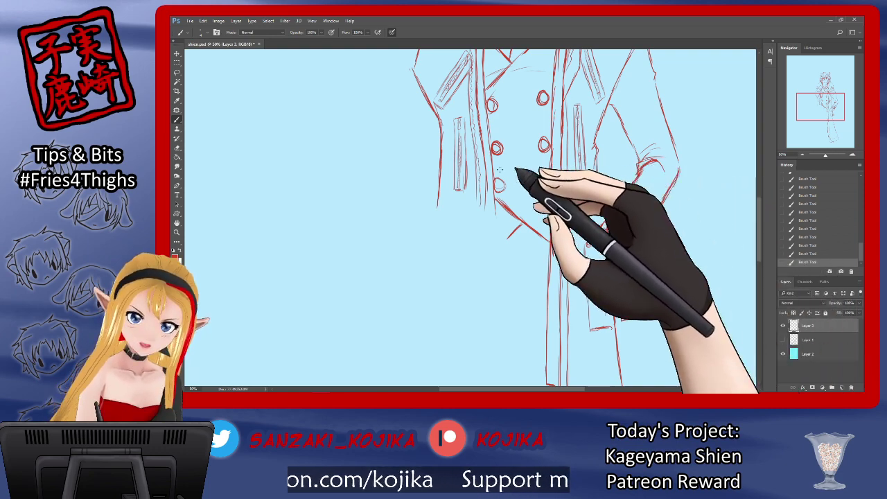
{"action": "left_click", "coordinate": [177, 147]}
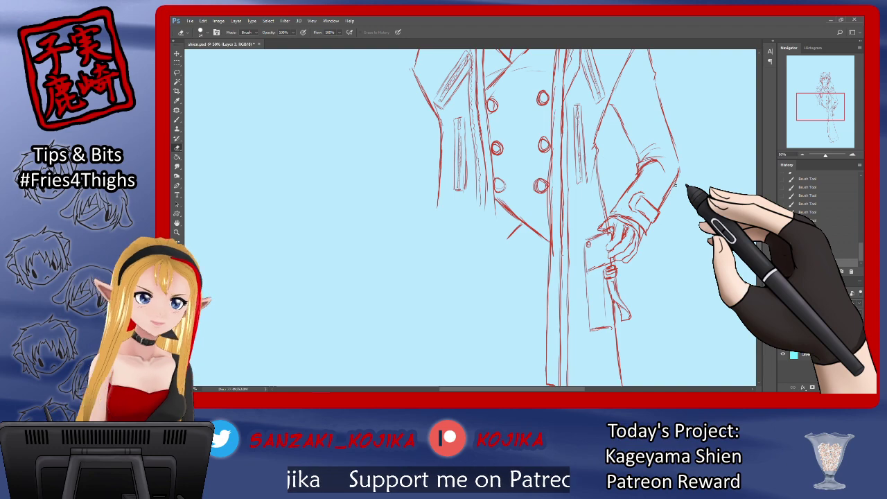
{"action": "left_click", "coordinate": [177, 119]}
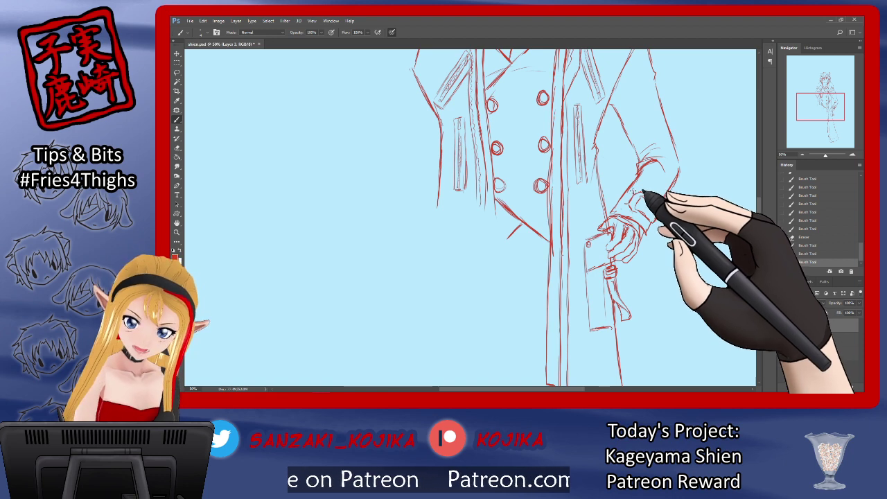
{"action": "left_click_drag", "start_coordinate": [633, 190], "coordinate": [621, 201]}
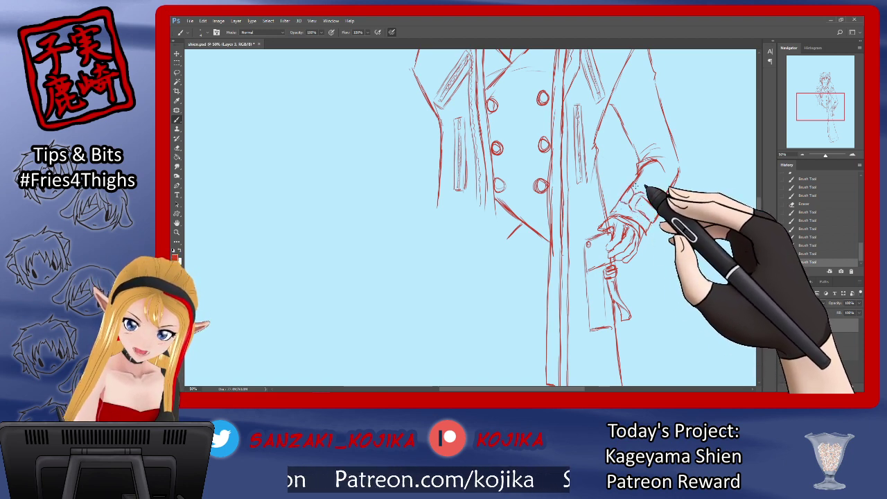
{"action": "mouse_move", "coordinate": [630, 185]}
{"action": "left_mouse_down"}
{"action": "mouse_move", "coordinate": [623, 193]}
{"action": "mouse_move", "coordinate": [635, 199]}
{"action": "mouse_move", "coordinate": [626, 200]}
{"action": "left_mouse_up"}
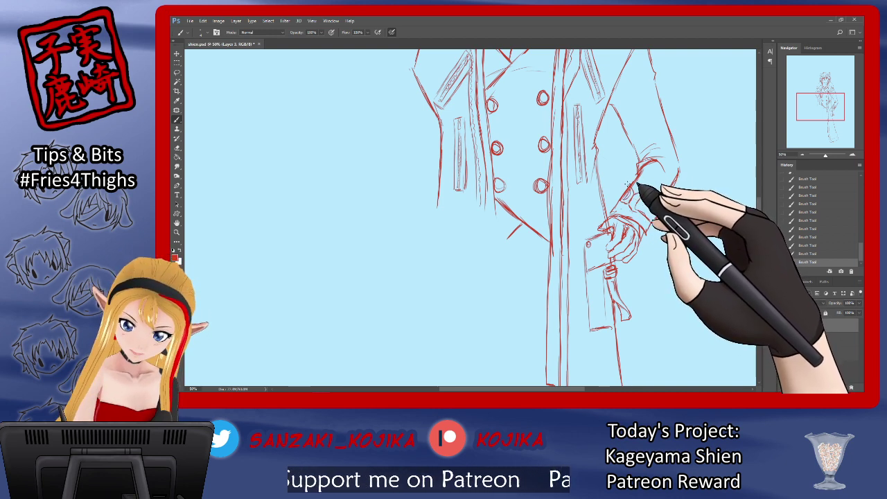
{"action": "left_click_drag", "start_coordinate": [622, 190], "coordinate": [620, 197]}
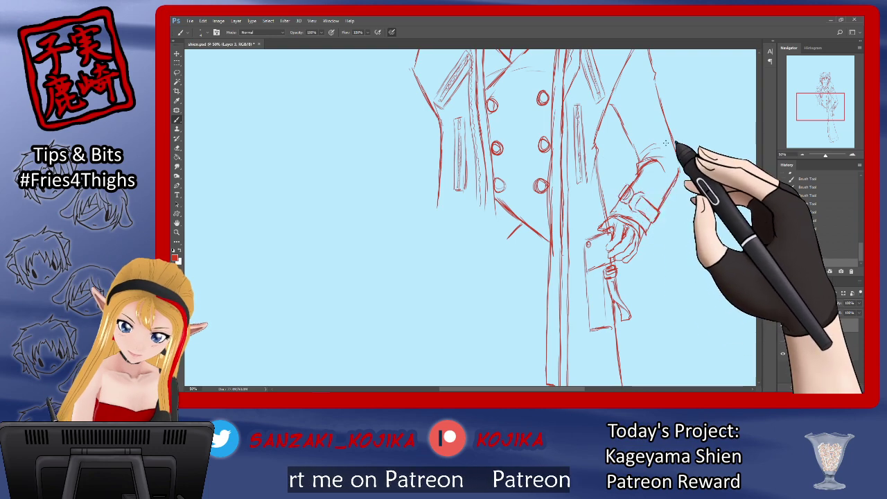
Draw the trouser crotch and inner thigh curves below the vest hem, comparing them with the blue sketch layer.
{"action": "mouse_move", "coordinate": [759, 203]}
{"action": "left_mouse_down"}
{"action": "mouse_move", "coordinate": [757, 166]}
{"action": "mouse_move", "coordinate": [758, 276]}
{"action": "mouse_move", "coordinate": [758, 165]}
{"action": "mouse_move", "coordinate": [759, 234]}
{"action": "left_mouse_up"}
{"action": "left_click", "coordinate": [784, 339]}
{"action": "left_click", "coordinate": [784, 338]}
{"action": "left_click", "coordinate": [783, 339]}
{"action": "left_click", "coordinate": [784, 339]}
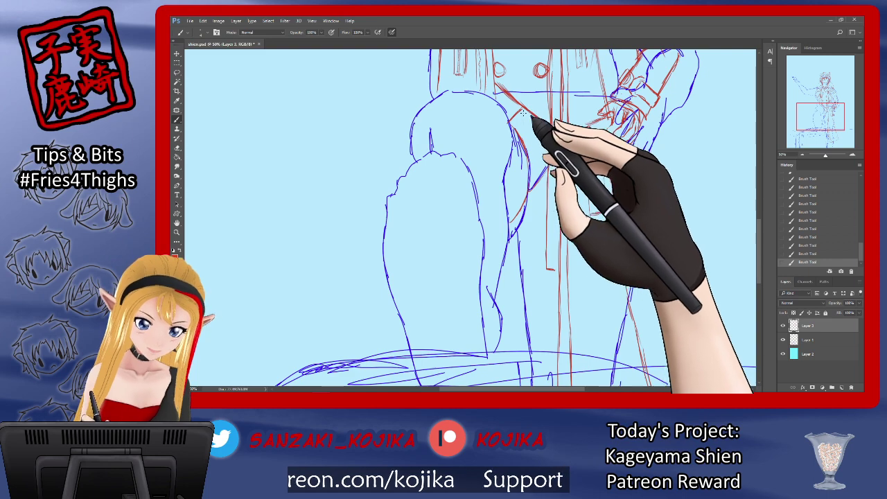
{"action": "left_click", "coordinate": [784, 340]}
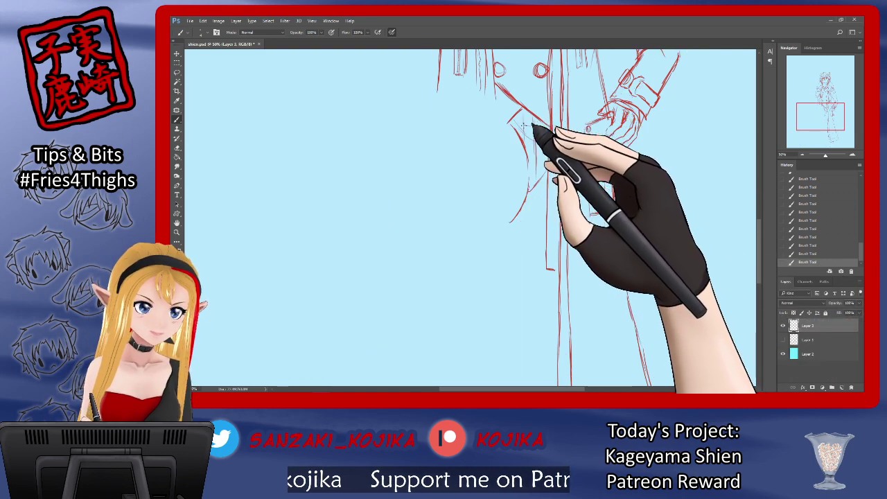
{"action": "left_click", "coordinate": [810, 245]}
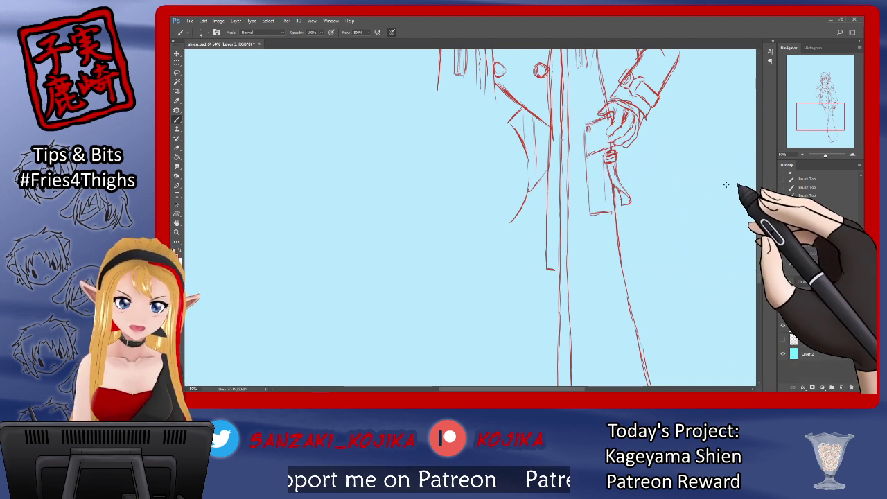
Erase and redraw the vest's slanted lower hem above the trouser front, and show the blue sketch layer.
{"action": "scroll", "coordinate": [760, 198], "scroll_direction": "up", "scroll_amount": 5}
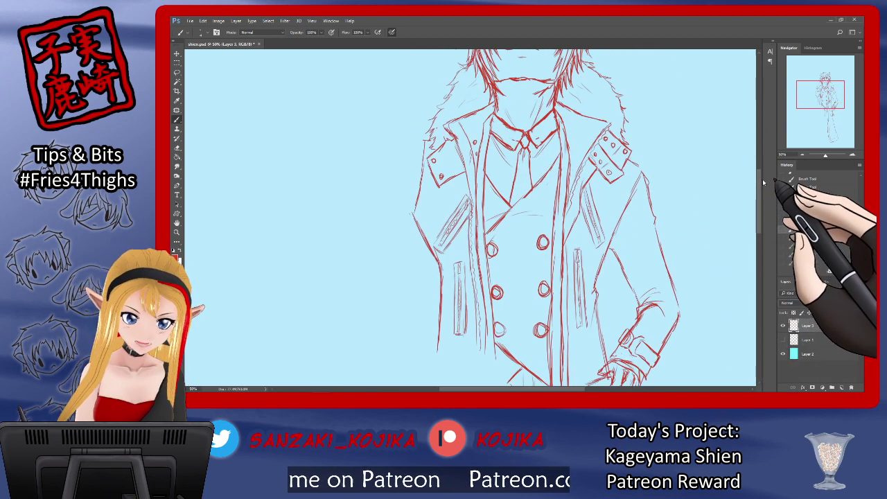
{"action": "scroll", "coordinate": [762, 205], "scroll_direction": "down", "scroll_amount": 3}
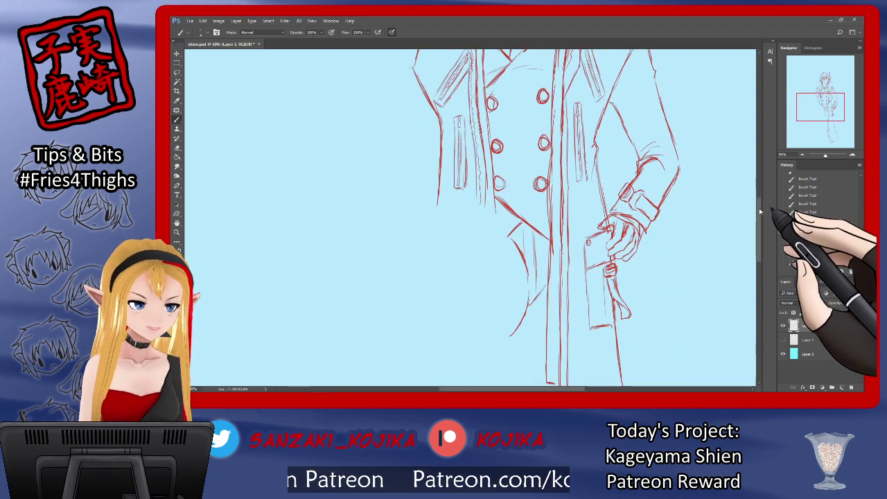
{"action": "left_click", "coordinate": [177, 148]}
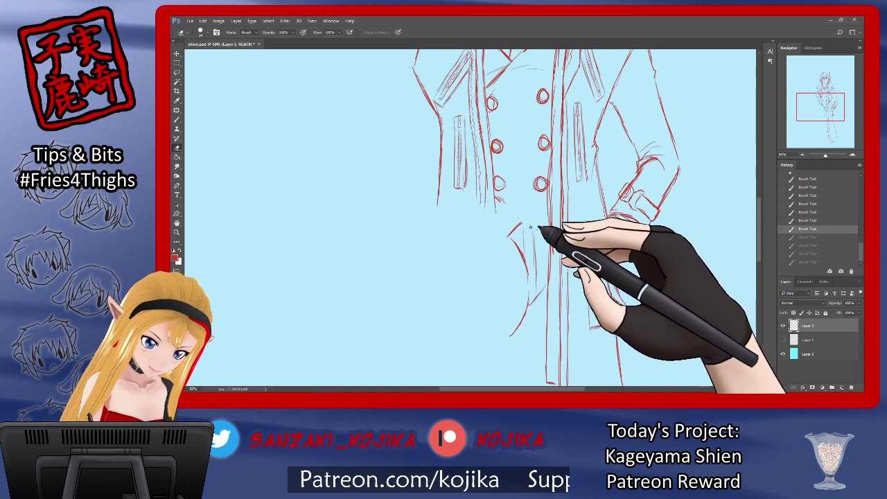
{"action": "left_click_drag", "start_coordinate": [530, 226], "coordinate": [533, 226]}
{"action": "left_click", "coordinate": [177, 119]}
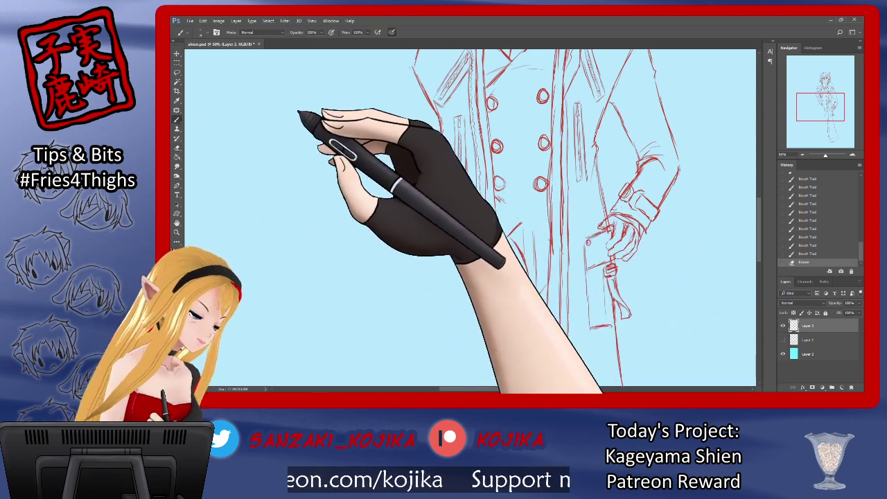
{"action": "left_click_drag", "start_coordinate": [497, 196], "coordinate": [541, 222]}
{"action": "key", "text": "ctrl+z"}
{"action": "mouse_move", "coordinate": [530, 216]}
{"action": "left_mouse_down"}
{"action": "mouse_move", "coordinate": [556, 227]}
{"action": "mouse_move", "coordinate": [545, 172]}
{"action": "mouse_move", "coordinate": [513, 231]}
{"action": "mouse_move", "coordinate": [531, 212]}
{"action": "left_mouse_up"}
{"action": "left_click", "coordinate": [783, 340]}
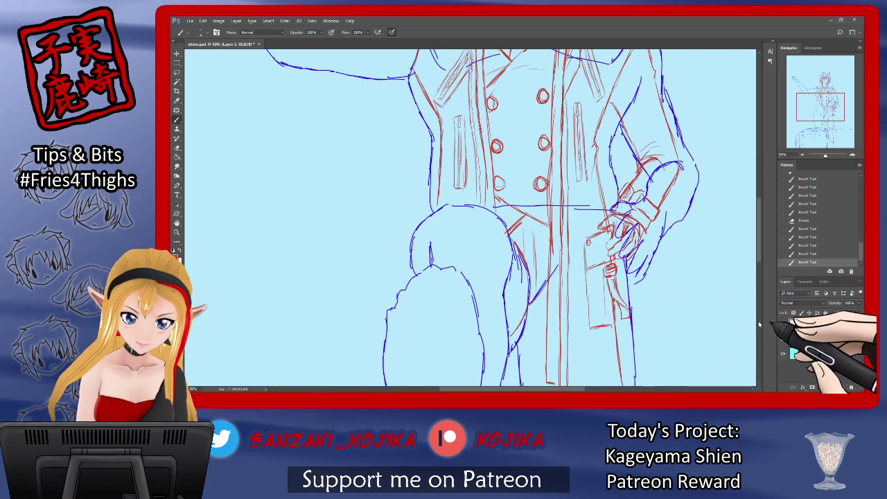
Clean up the overlapping lines below the vest hem and restroke the hem up to the coat's front edge.
{"action": "left_click", "coordinate": [177, 147]}
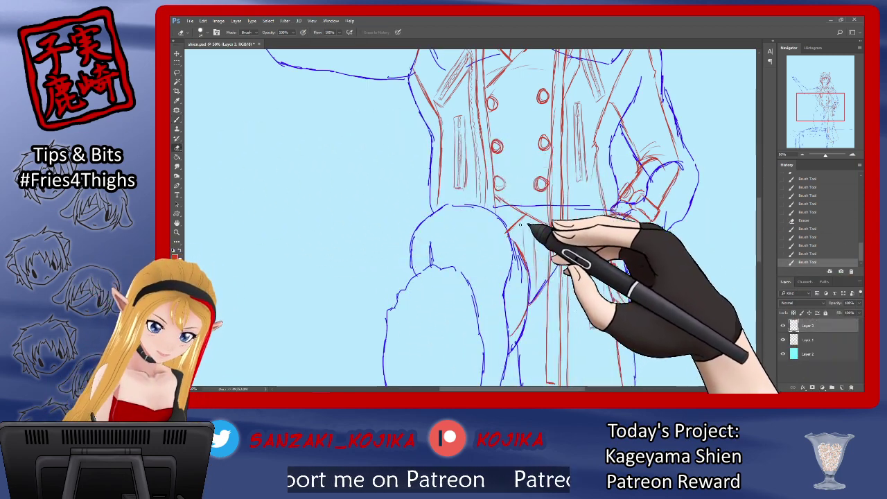
{"action": "left_click_drag", "start_coordinate": [520, 225], "coordinate": [555, 177]}
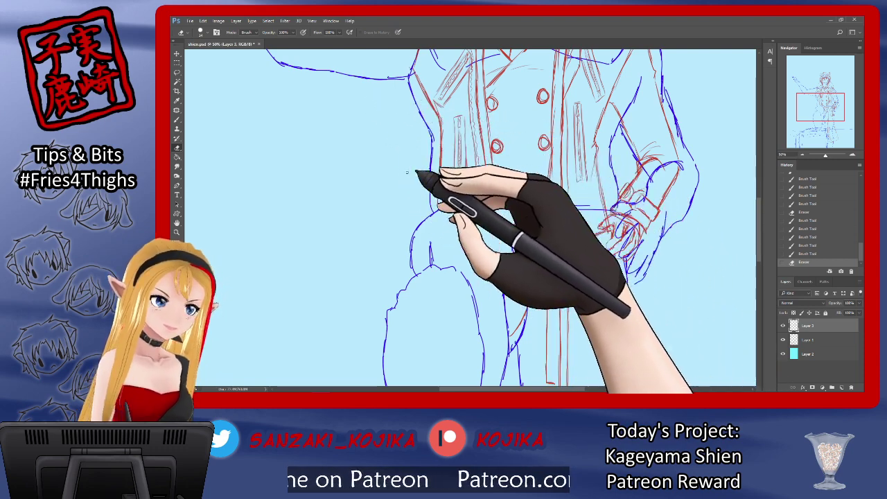
{"action": "left_click", "coordinate": [176, 120]}
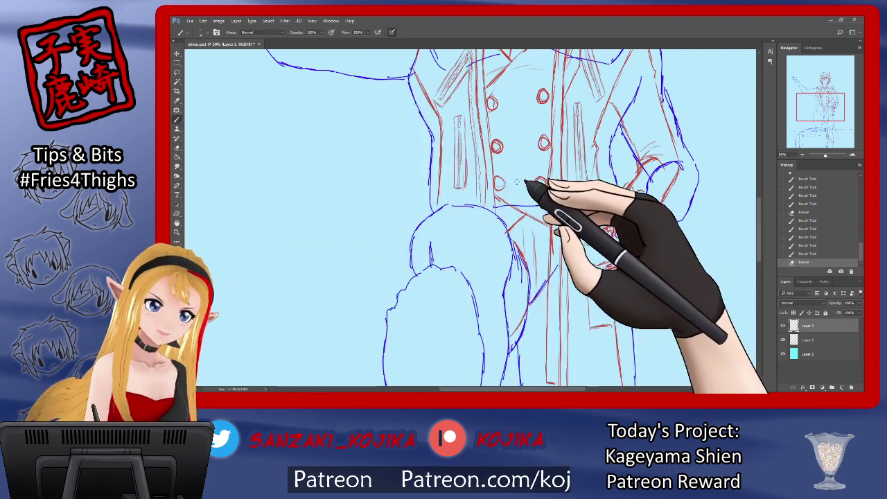
{"action": "left_click_drag", "start_coordinate": [556, 228], "coordinate": [537, 213]}
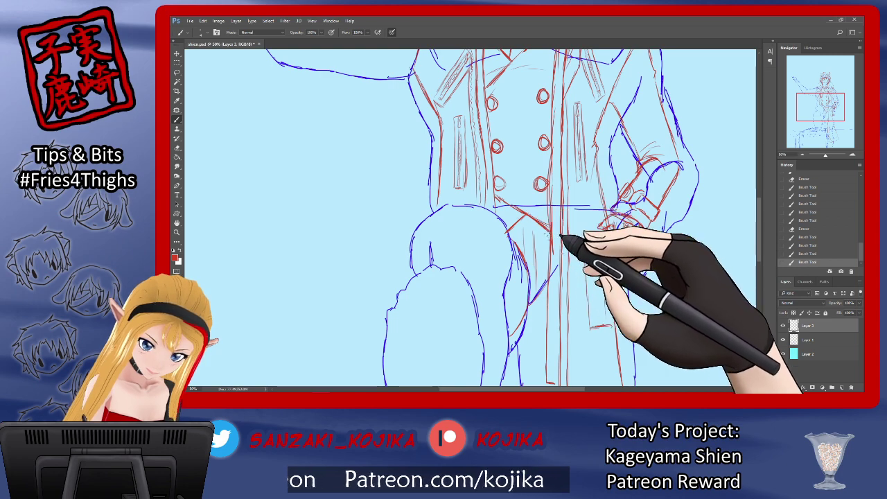
{"action": "left_click", "coordinate": [177, 147]}
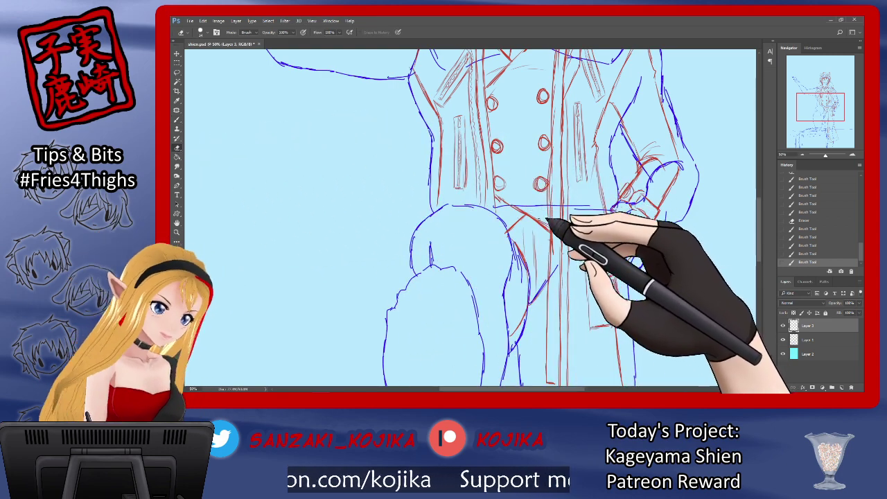
{"action": "left_click_drag", "start_coordinate": [485, 195], "coordinate": [479, 201]}
{"action": "left_click", "coordinate": [177, 119]}
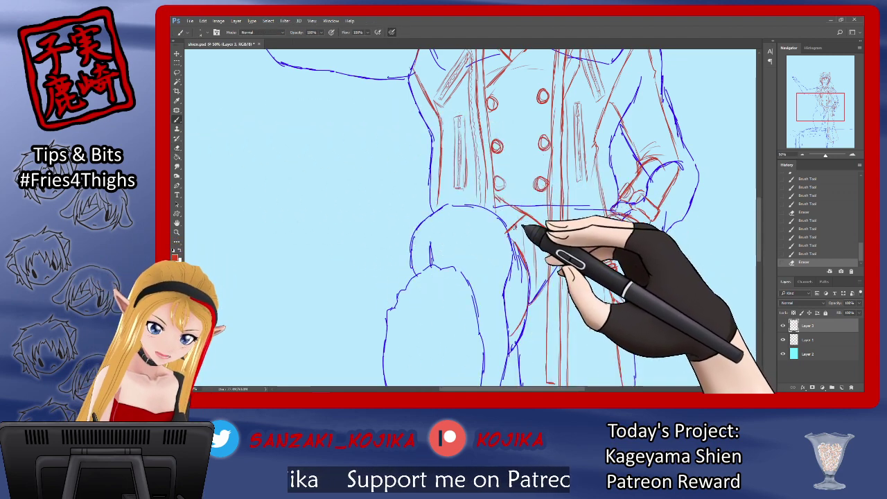
Draw a small belt buckle at the waist beneath the vest hem, erasing stray lines and checking it against the blue sketch.
{"action": "left_click_drag", "start_coordinate": [523, 233], "coordinate": [524, 231]}
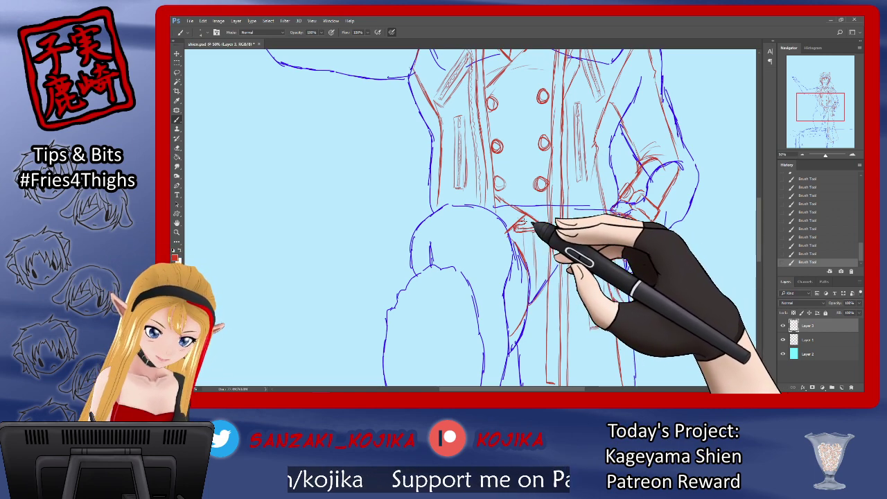
{"action": "left_click", "coordinate": [177, 147]}
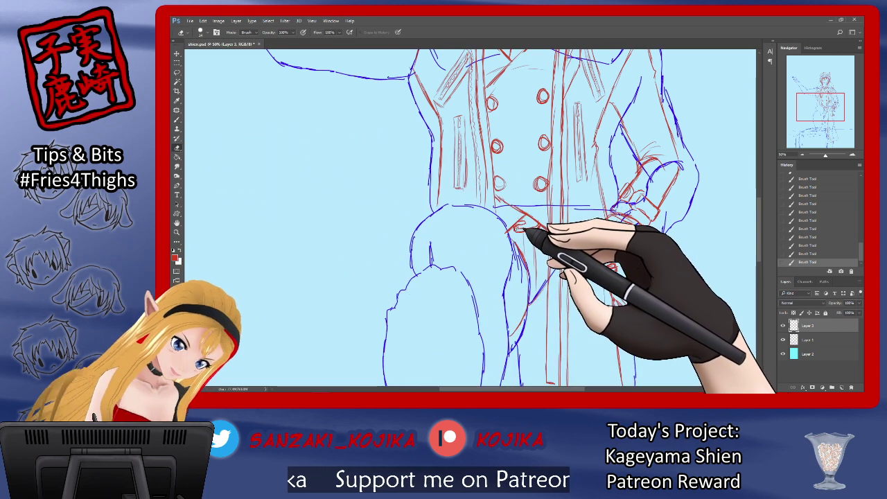
{"action": "left_click_drag", "start_coordinate": [523, 229], "coordinate": [520, 222]}
{"action": "left_click", "coordinate": [178, 119]}
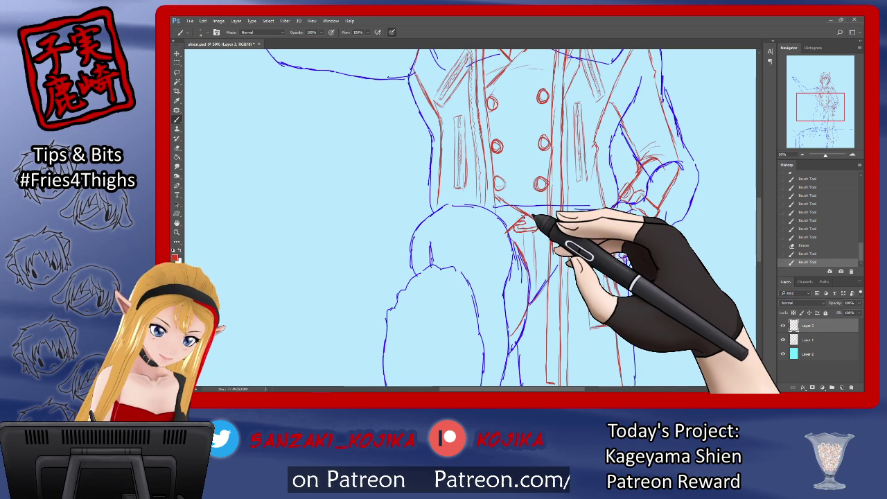
{"action": "mouse_move", "coordinate": [524, 217]}
{"action": "left_mouse_down"}
{"action": "mouse_move", "coordinate": [538, 227]}
{"action": "mouse_move", "coordinate": [508, 230]}
{"action": "mouse_move", "coordinate": [534, 242]}
{"action": "mouse_move", "coordinate": [538, 227]}
{"action": "left_mouse_up"}
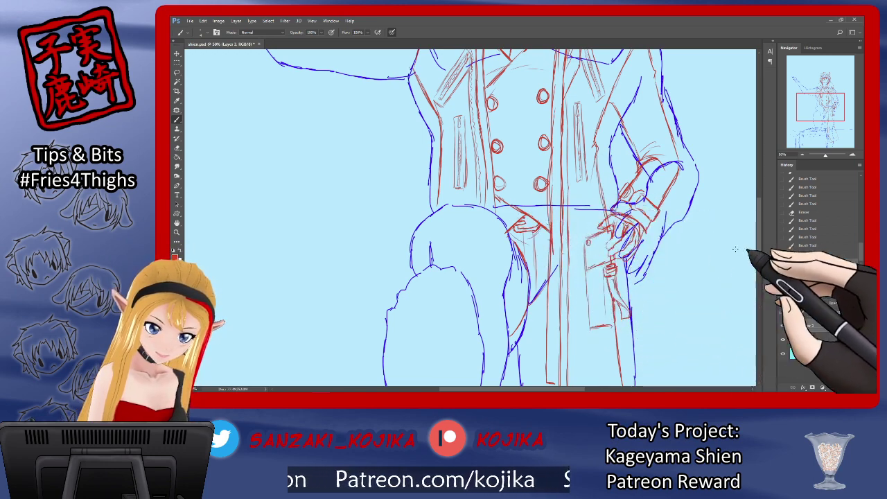
{"action": "left_click", "coordinate": [784, 338]}
{"action": "left_click", "coordinate": [784, 339]}
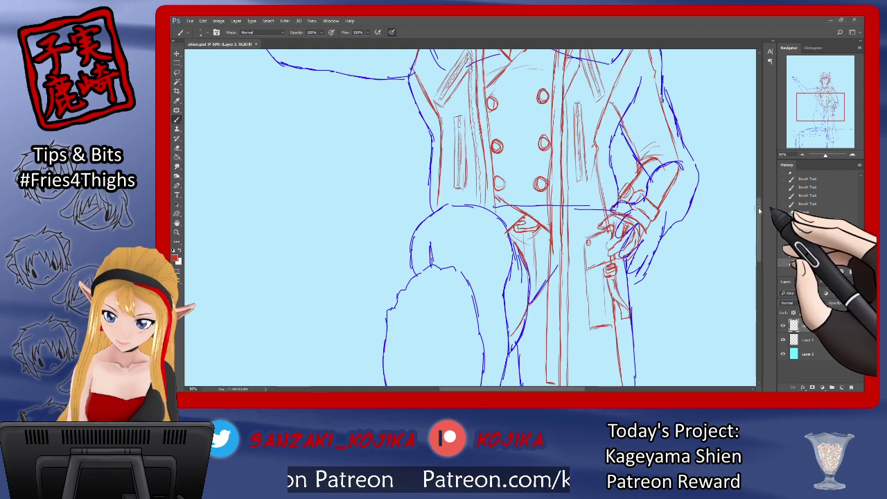
Trace the raised lower leg's rounded top and both side contours over the blue sketch, and save the file.
{"action": "left_click_drag", "start_coordinate": [758, 217], "coordinate": [763, 248]}
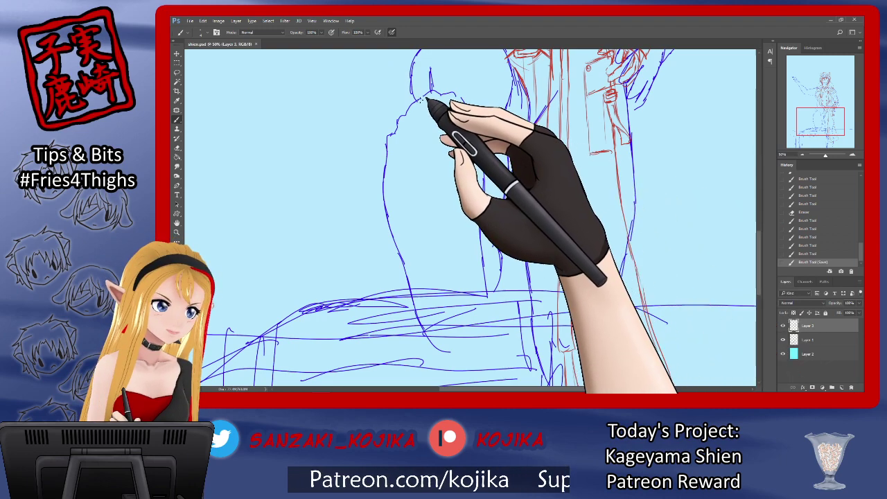
{"action": "mouse_move", "coordinate": [417, 99]}
{"action": "left_mouse_down"}
{"action": "mouse_move", "coordinate": [392, 134]}
{"action": "mouse_move", "coordinate": [432, 89]}
{"action": "mouse_move", "coordinate": [464, 100]}
{"action": "mouse_move", "coordinate": [473, 122]}
{"action": "left_mouse_up"}
{"action": "left_click_drag", "start_coordinate": [468, 115], "coordinate": [477, 142]}
{"action": "mouse_move", "coordinate": [393, 147]}
{"action": "left_mouse_down"}
{"action": "mouse_move", "coordinate": [402, 159]}
{"action": "mouse_move", "coordinate": [396, 182]}
{"action": "mouse_move", "coordinate": [406, 190]}
{"action": "mouse_move", "coordinate": [408, 255]}
{"action": "left_mouse_up"}
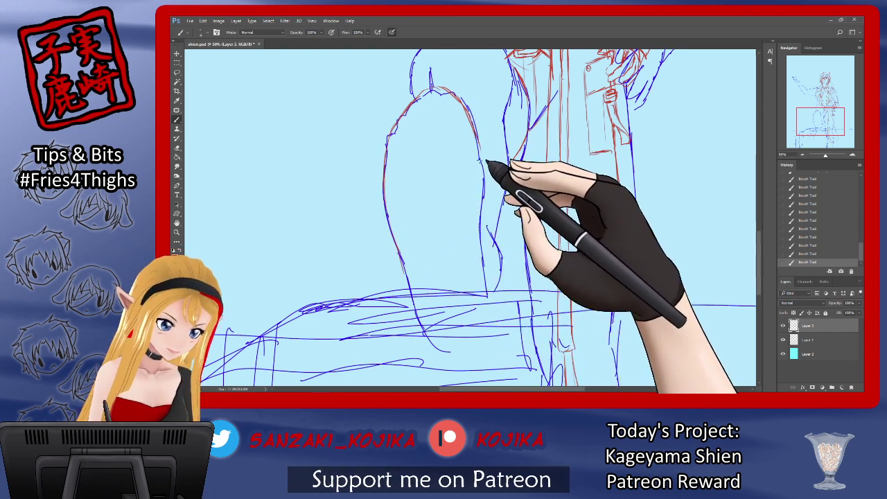
{"action": "left_click_drag", "start_coordinate": [490, 183], "coordinate": [496, 280]}
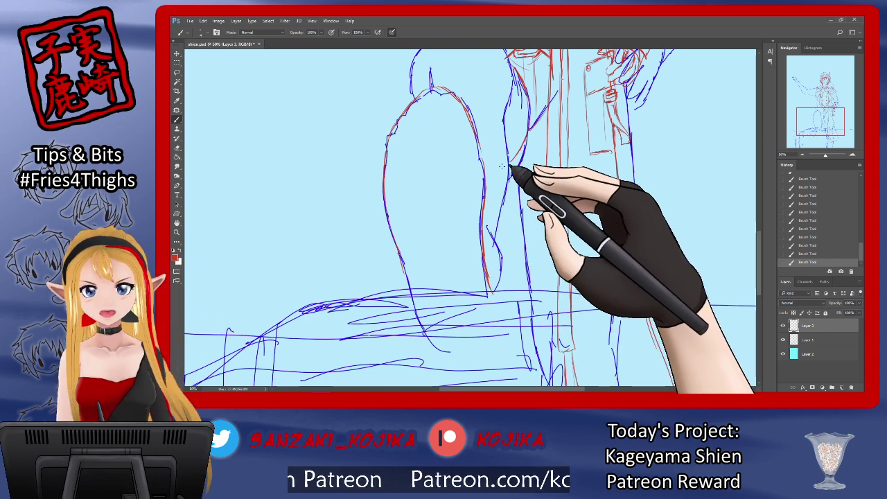
{"action": "key", "text": "ctrl+s"}
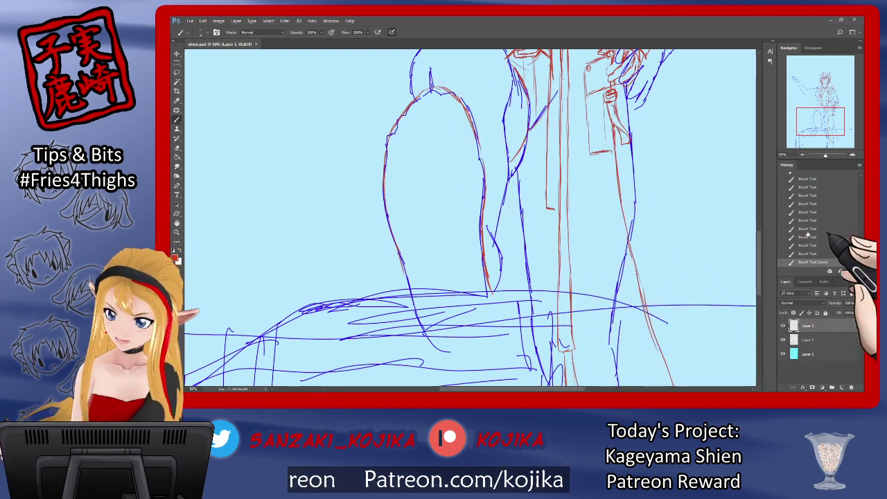
Reshape the raised lower leg's outline into a more pointed top and draw the curved lower edge with a corner notch.
{"action": "left_click_drag", "start_coordinate": [412, 112], "coordinate": [393, 136]}
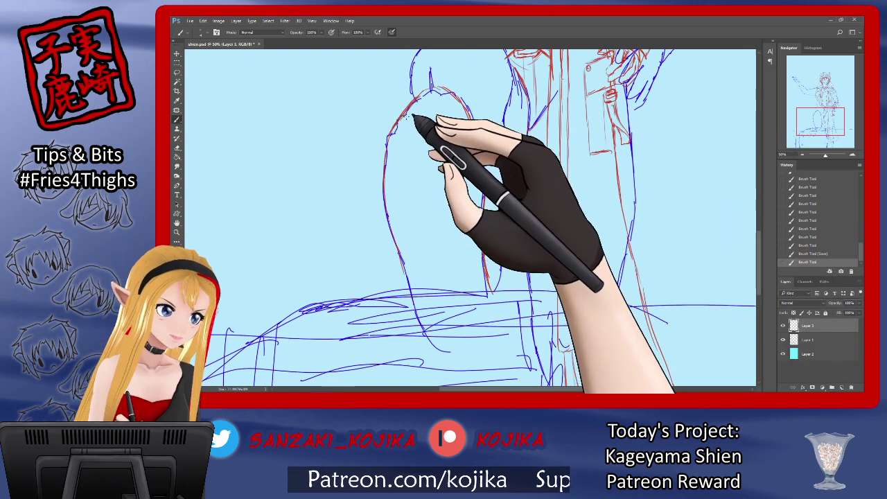
{"action": "mouse_move", "coordinate": [423, 97]}
{"action": "left_mouse_down"}
{"action": "mouse_move", "coordinate": [403, 131]}
{"action": "mouse_move", "coordinate": [418, 98]}
{"action": "left_mouse_up"}
{"action": "mouse_move", "coordinate": [424, 94]}
{"action": "left_mouse_down"}
{"action": "mouse_move", "coordinate": [446, 93]}
{"action": "mouse_move", "coordinate": [454, 114]}
{"action": "left_mouse_up"}
{"action": "mouse_move", "coordinate": [452, 104]}
{"action": "left_mouse_down"}
{"action": "mouse_move", "coordinate": [462, 124]}
{"action": "mouse_move", "coordinate": [452, 94]}
{"action": "mouse_move", "coordinate": [475, 147]}
{"action": "mouse_move", "coordinate": [472, 130]}
{"action": "mouse_move", "coordinate": [482, 163]}
{"action": "left_mouse_up"}
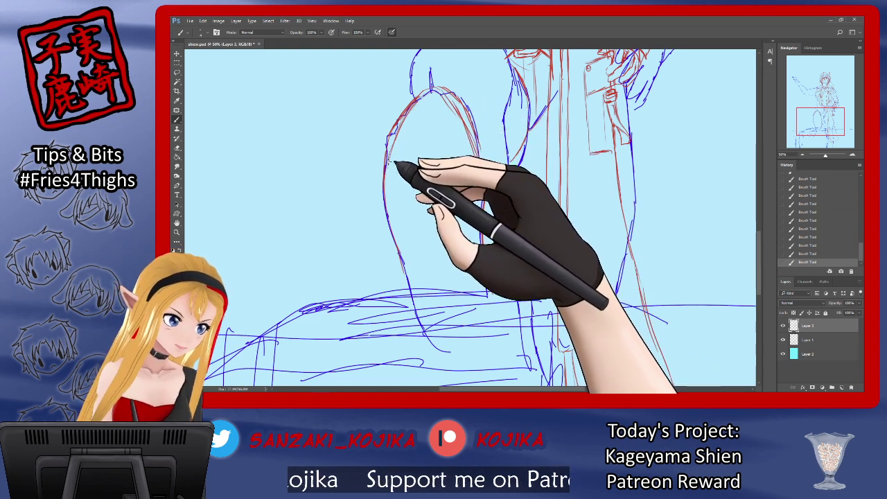
{"action": "left_click_drag", "start_coordinate": [396, 237], "coordinate": [416, 224]}
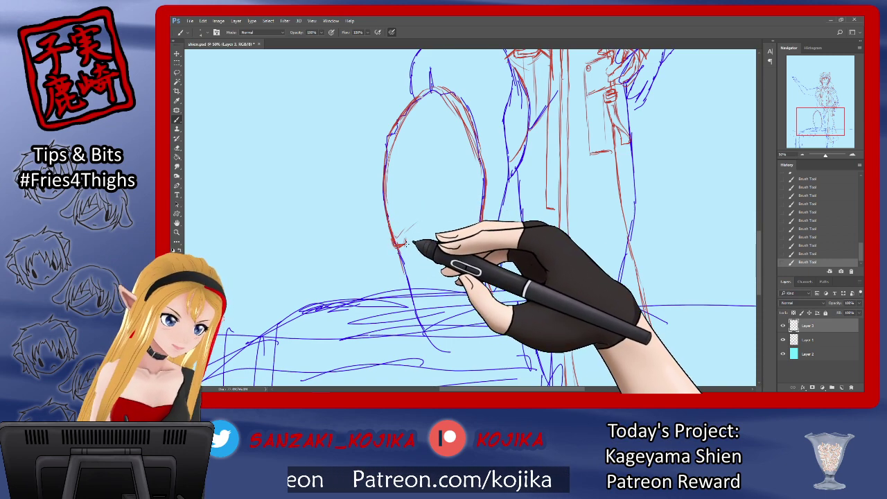
{"action": "mouse_move", "coordinate": [411, 242]}
{"action": "left_mouse_down"}
{"action": "mouse_move", "coordinate": [413, 233]}
{"action": "mouse_move", "coordinate": [454, 221]}
{"action": "mouse_move", "coordinate": [474, 235]}
{"action": "left_mouse_up"}
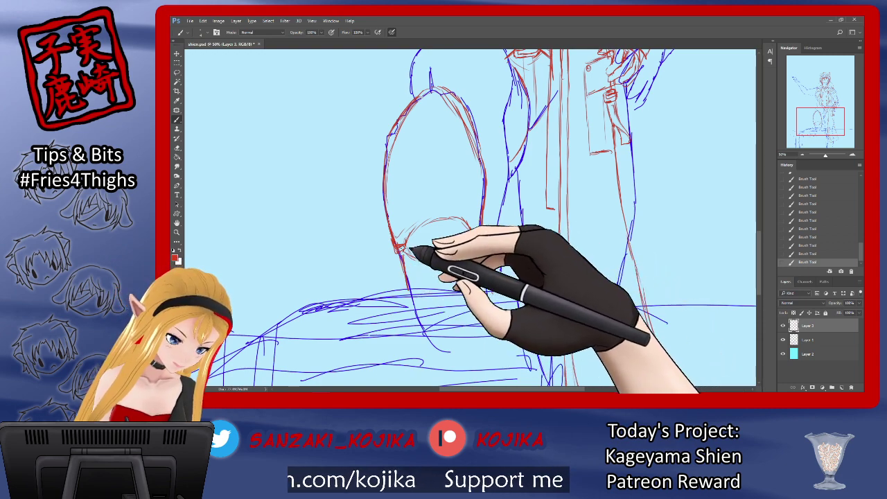
Hide the blue sketch and draw the shin piece's inner oval panel and narrow slots near its pointed top.
{"action": "left_click", "coordinate": [783, 340]}
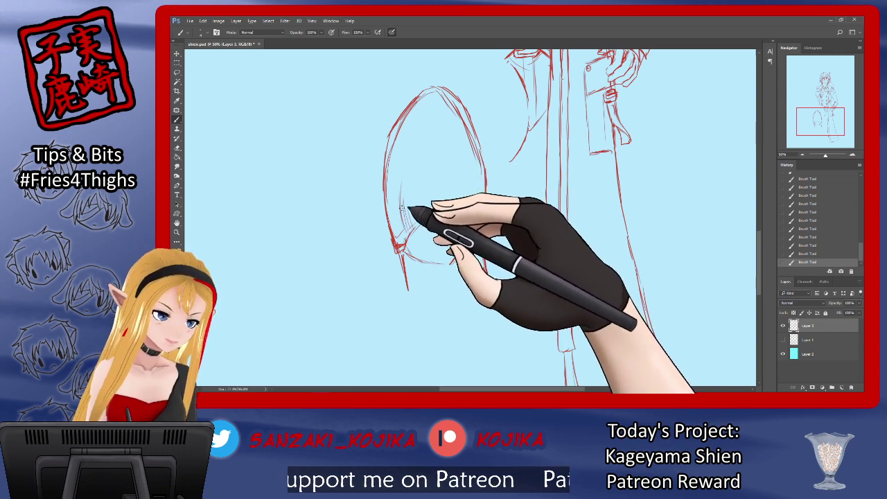
{"action": "mouse_move", "coordinate": [402, 179]}
{"action": "left_mouse_down"}
{"action": "mouse_move", "coordinate": [413, 142]}
{"action": "mouse_move", "coordinate": [441, 126]}
{"action": "mouse_move", "coordinate": [459, 158]}
{"action": "mouse_move", "coordinate": [469, 216]}
{"action": "left_mouse_up"}
{"action": "left_click_drag", "start_coordinate": [463, 163], "coordinate": [467, 219]}
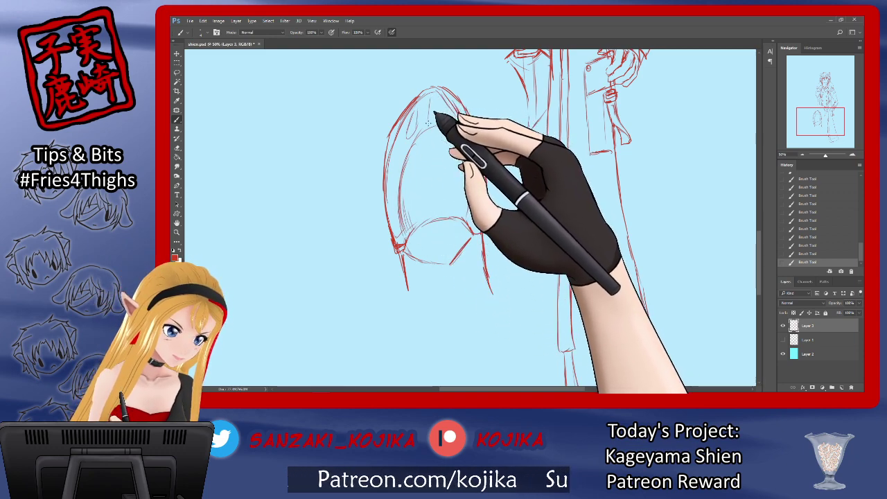
{"action": "mouse_move", "coordinate": [429, 124]}
{"action": "left_mouse_down"}
{"action": "mouse_move", "coordinate": [435, 104]}
{"action": "mouse_move", "coordinate": [451, 128]}
{"action": "mouse_move", "coordinate": [452, 111]}
{"action": "left_mouse_up"}
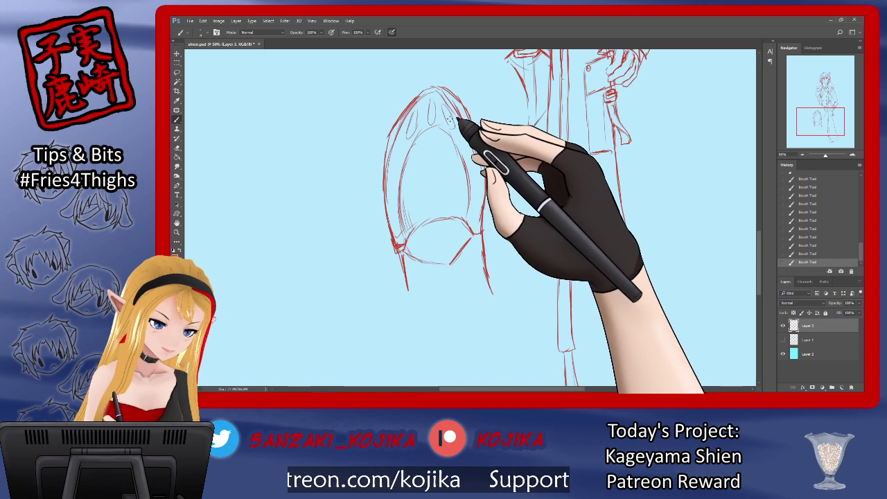
Show the blue sketch and draw the narrow lower section and ankle details below the shin piece, undoing and erasing stray strokes.
{"action": "left_click", "coordinate": [783, 339]}
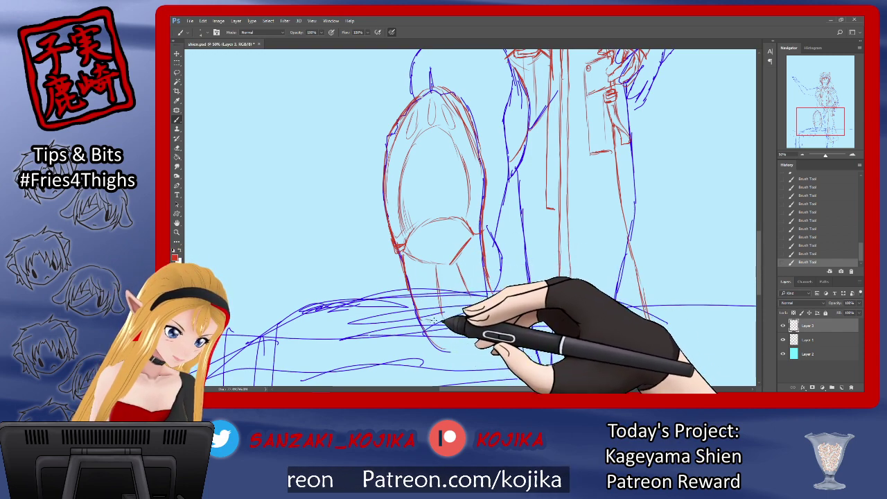
{"action": "left_click", "coordinate": [804, 255]}
{"action": "left_click", "coordinate": [805, 246]}
{"action": "left_click", "coordinate": [803, 254]}
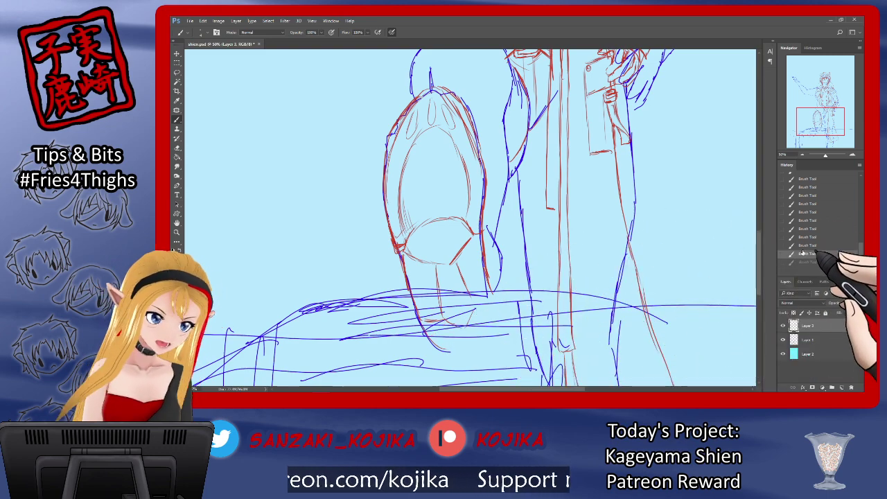
{"action": "key", "text": "e"}
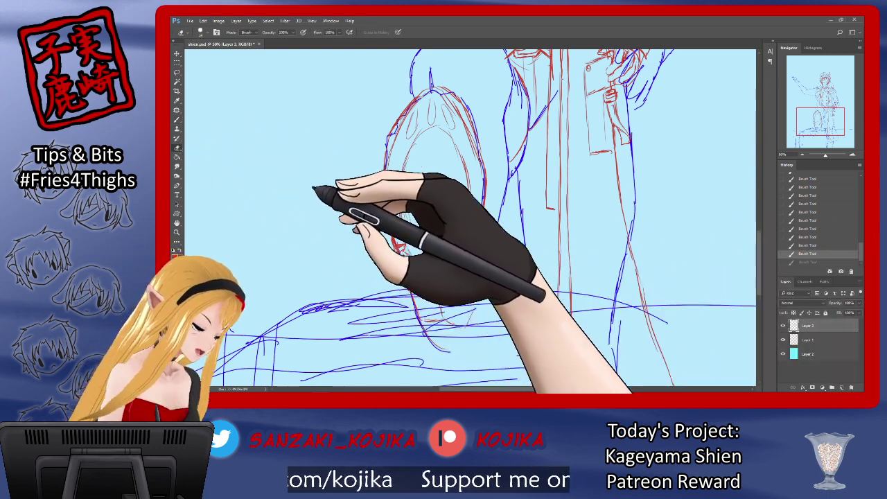
{"action": "mouse_move", "coordinate": [428, 304]}
{"action": "left_mouse_down"}
{"action": "mouse_move", "coordinate": [454, 325]}
{"action": "mouse_move", "coordinate": [437, 340]}
{"action": "left_mouse_up"}
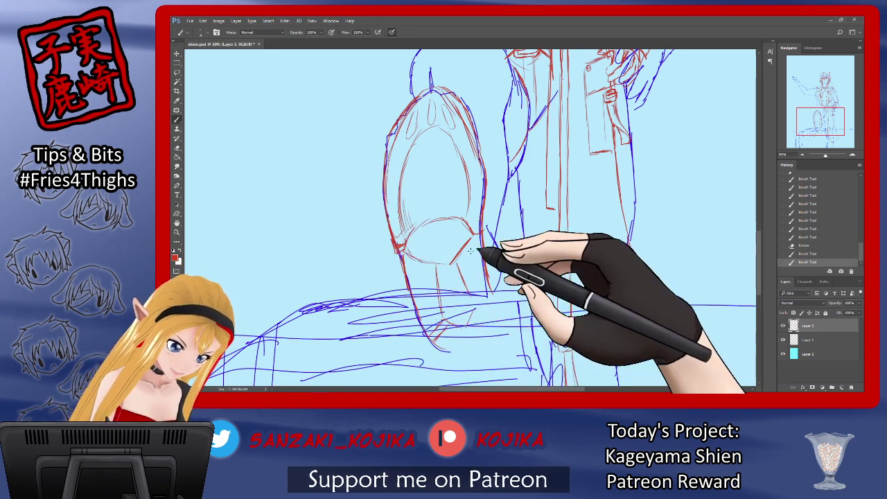
{"action": "mouse_move", "coordinate": [484, 277]}
{"action": "left_mouse_down"}
{"action": "mouse_move", "coordinate": [497, 313]}
{"action": "mouse_move", "coordinate": [477, 311]}
{"action": "mouse_move", "coordinate": [489, 326]}
{"action": "left_mouse_up"}
{"action": "left_click_drag", "start_coordinate": [491, 320], "coordinate": [488, 339]}
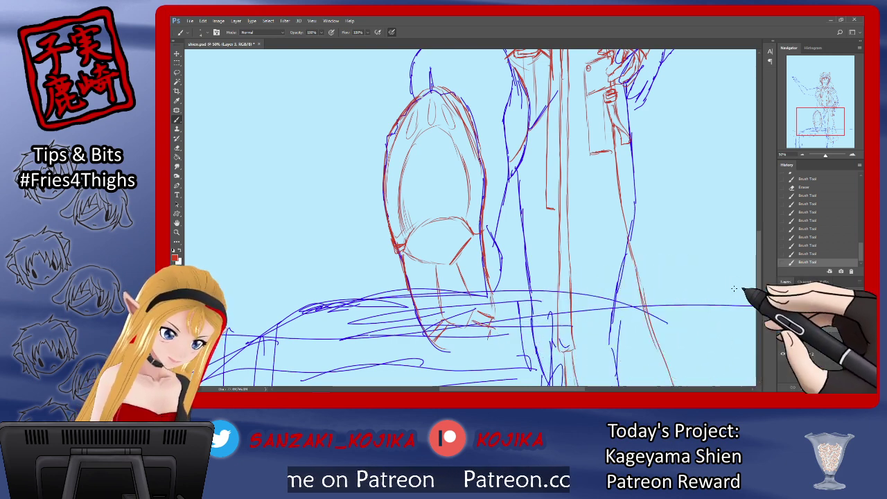
Compare the leg drawing with the blue sketch layer hidden and shown, and set the brush opacity to 10%.
{"action": "left_click", "coordinate": [783, 338]}
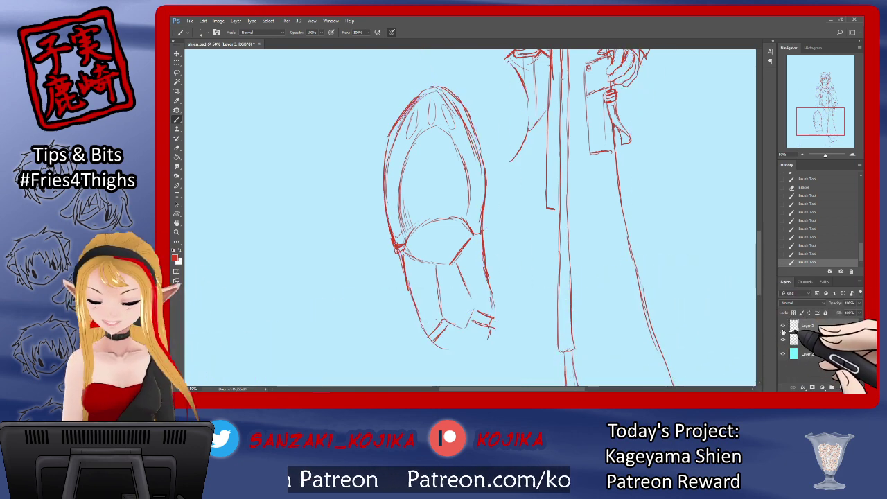
{"action": "left_click", "coordinate": [783, 338]}
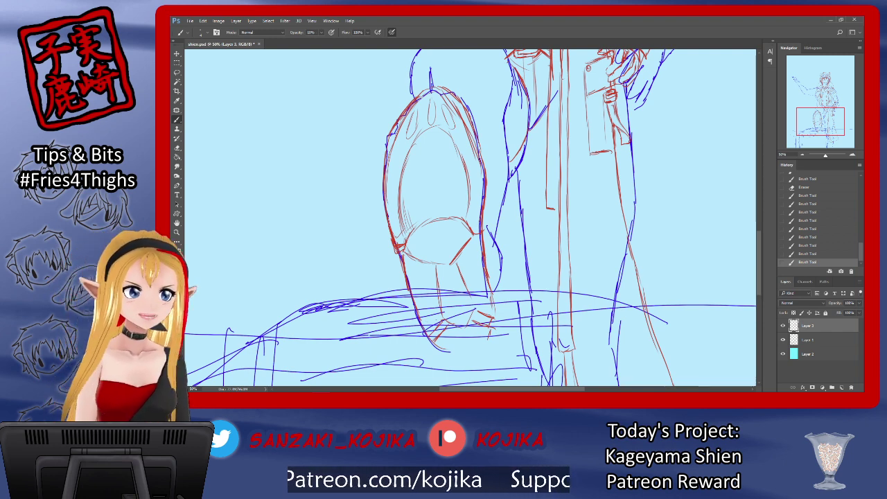
{"action": "key", "text": "1"}
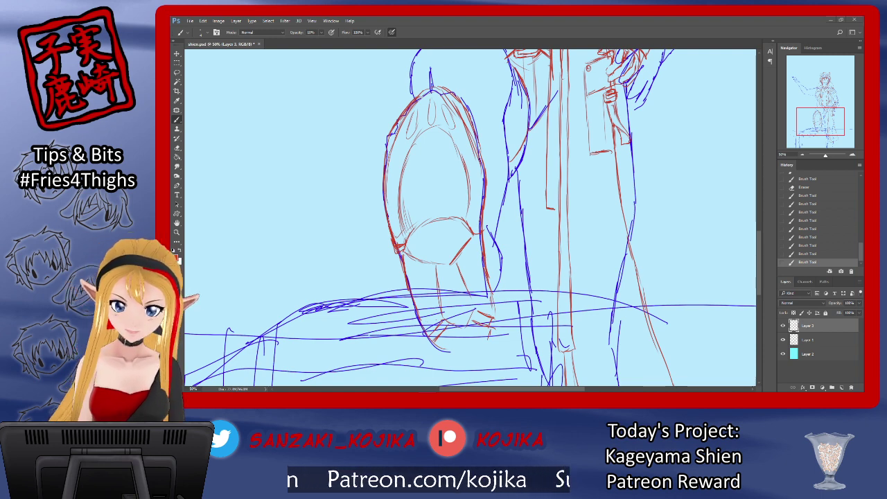
Restore the brush opacity to 100% and draw the raised knee and thigh outline above the shin piece, checking it against the blue sketch.
{"action": "left_click_drag", "start_coordinate": [759, 258], "coordinate": [757, 240]}
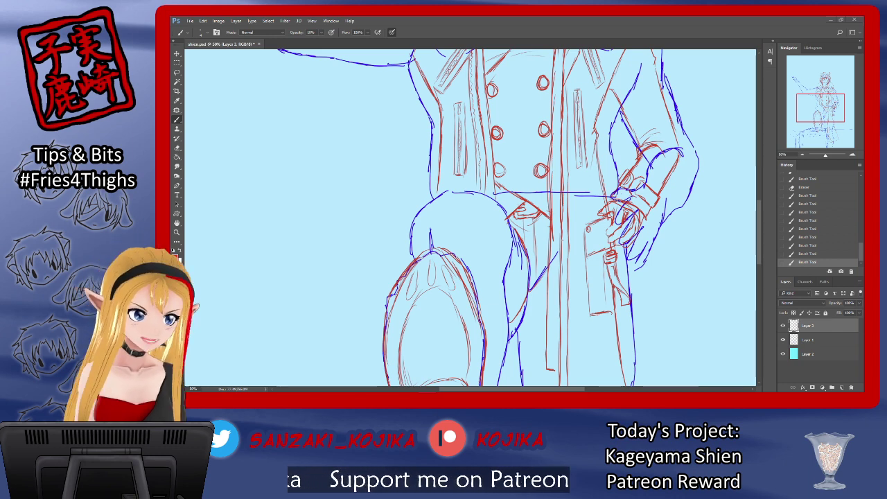
{"action": "mouse_move", "coordinate": [460, 195]}
{"action": "left_mouse_down"}
{"action": "mouse_move", "coordinate": [444, 198]}
{"action": "mouse_move", "coordinate": [431, 217]}
{"action": "left_mouse_up"}
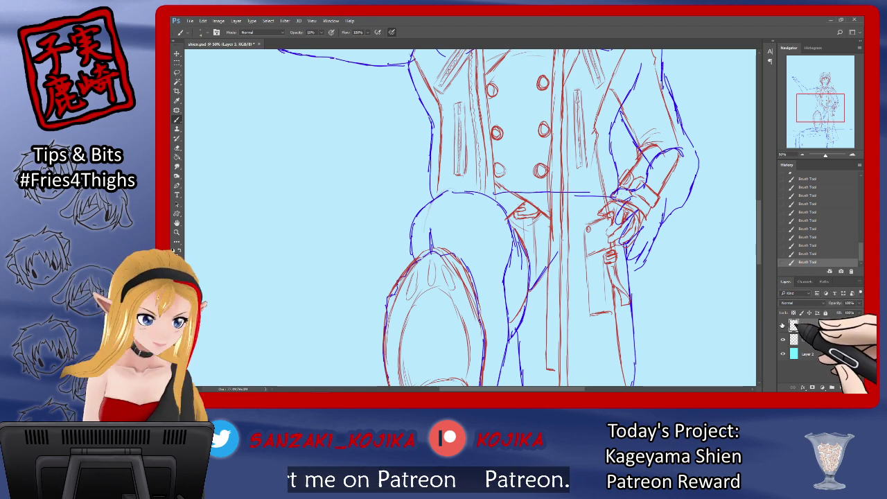
{"action": "left_click_drag", "start_coordinate": [326, 43], "coordinate": [355, 43]}
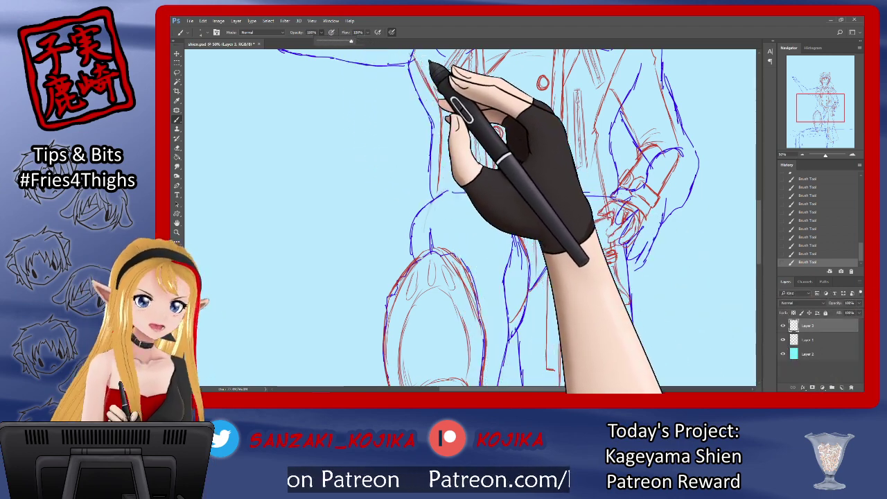
{"action": "left_click_drag", "start_coordinate": [451, 189], "coordinate": [427, 211]}
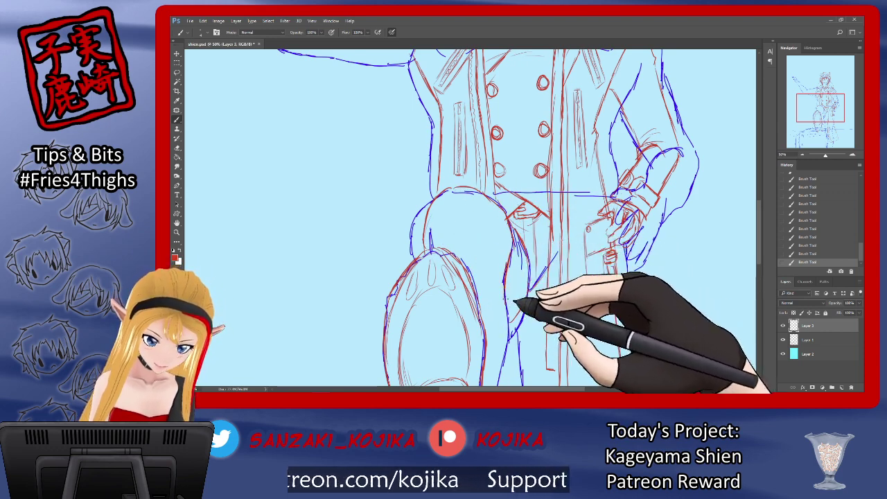
{"action": "left_click", "coordinate": [783, 339]}
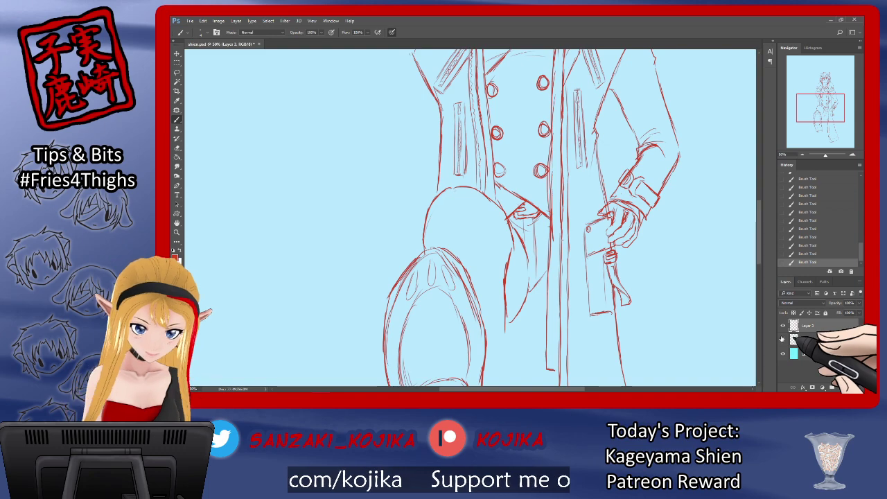
{"action": "left_click", "coordinate": [784, 338]}
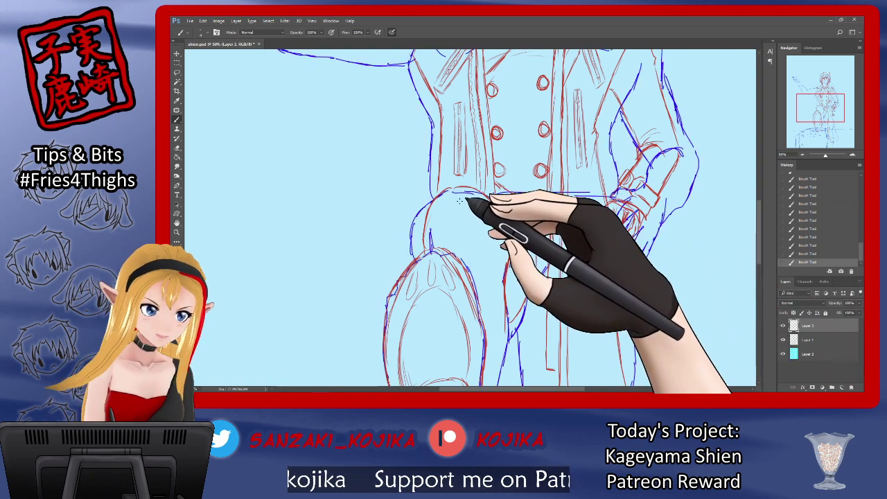
Draw the calf curve behind the shin piece with a small riveted buckle plate and the thigh's underside line, and hide the blue sketch.
{"action": "left_click_drag", "start_coordinate": [758, 214], "coordinate": [756, 253]}
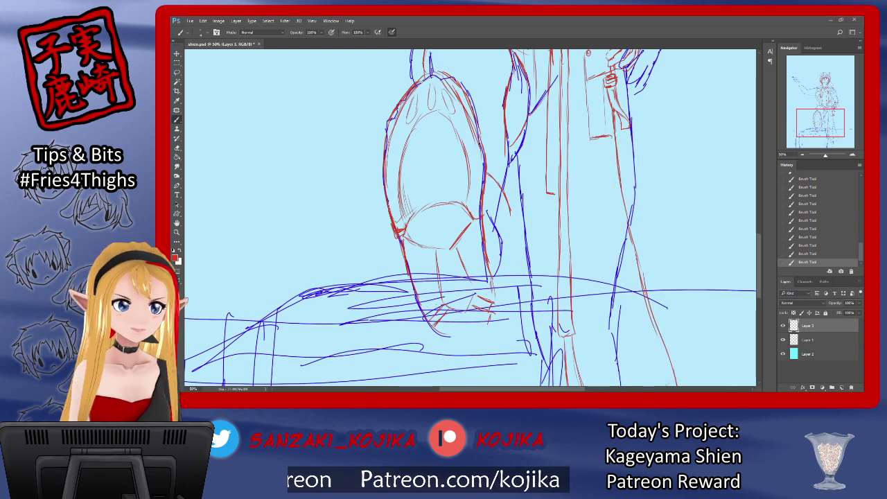
{"action": "left_click", "coordinate": [784, 325]}
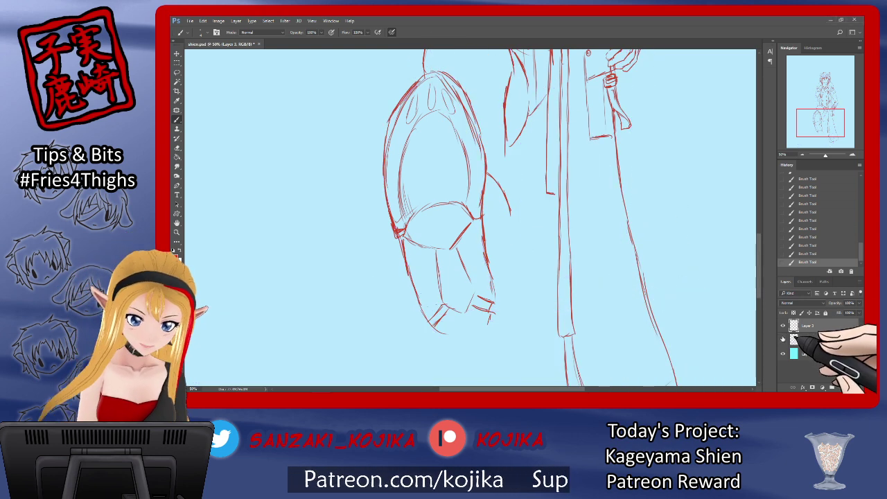
{"action": "left_click", "coordinate": [783, 325]}
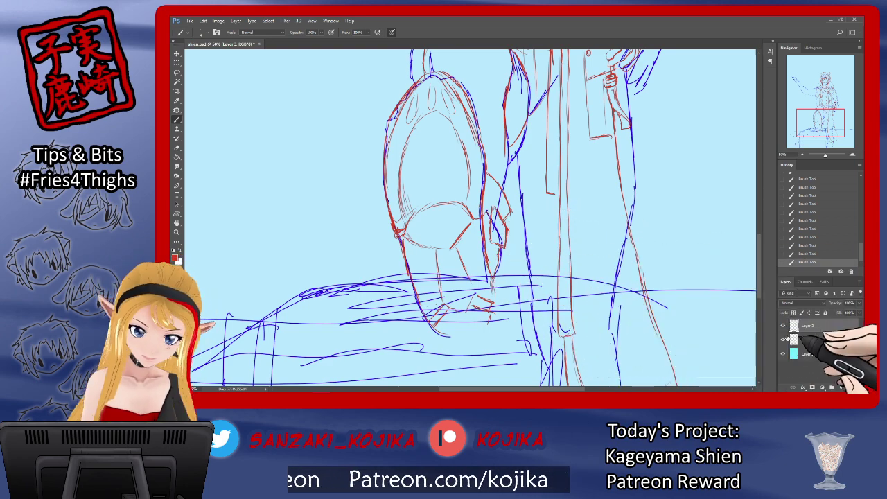
{"action": "left_click", "coordinate": [783, 339]}
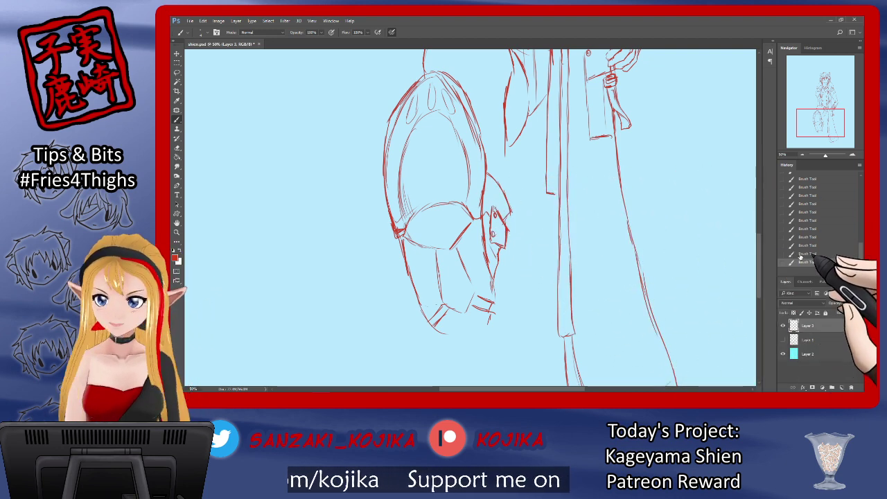
{"action": "left_click", "coordinate": [783, 340]}
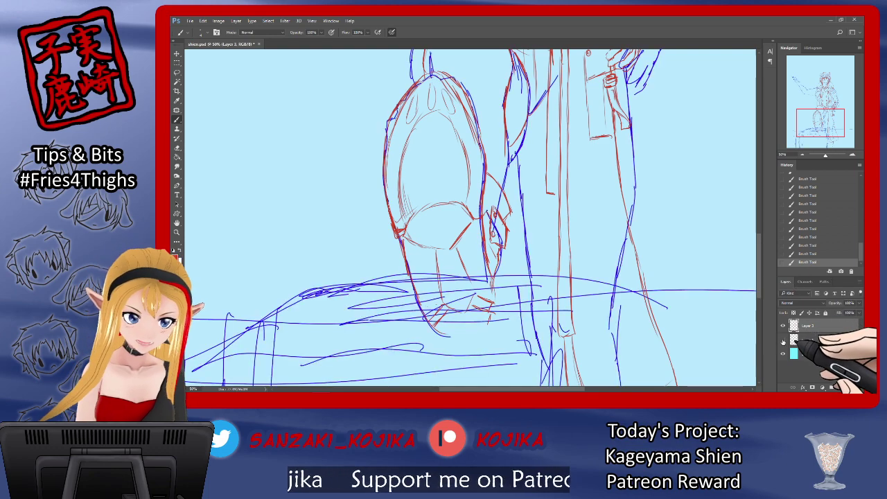
{"action": "left_click", "coordinate": [784, 340]}
{"action": "left_click", "coordinate": [783, 340]}
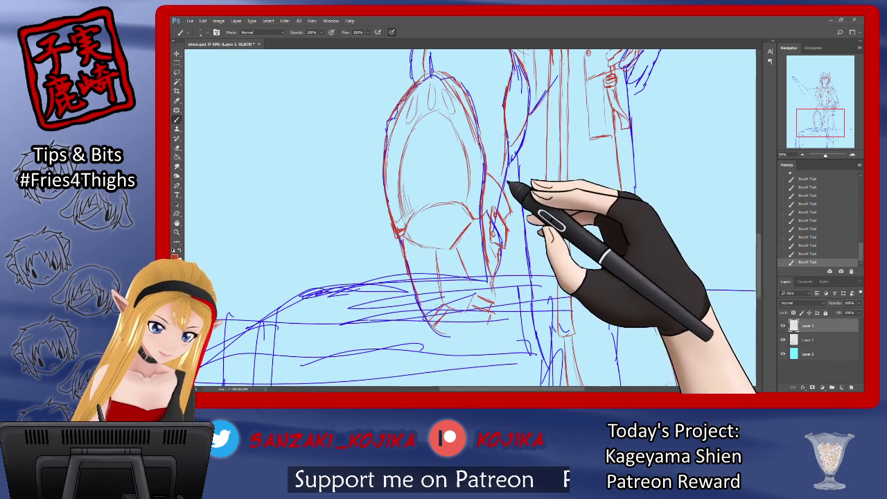
{"action": "left_click", "coordinate": [784, 340]}
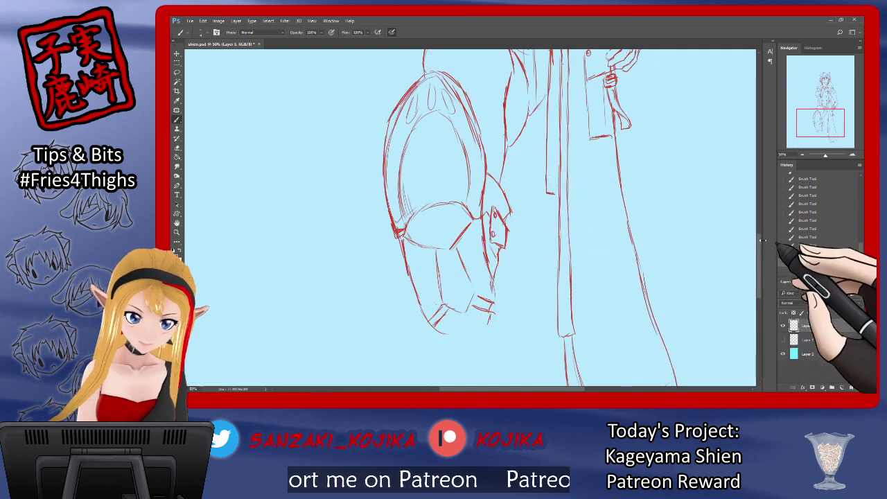
Erase and redraw the coat's lower side edge and hem where they meet the top of the raised thigh.
{"action": "scroll", "coordinate": [760, 224], "scroll_direction": "up", "scroll_amount": 3}
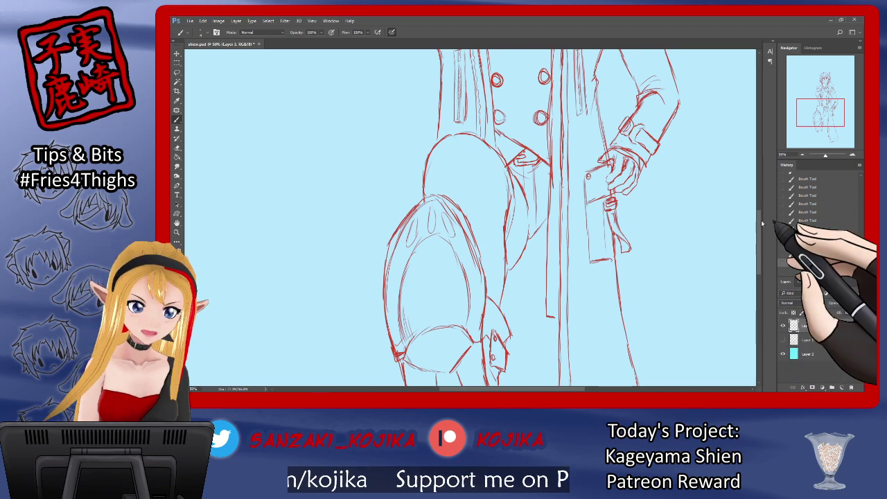
{"action": "mouse_move", "coordinate": [760, 233]}
{"action": "left_mouse_down"}
{"action": "mouse_move", "coordinate": [760, 207]}
{"action": "mouse_move", "coordinate": [759, 232]}
{"action": "left_mouse_up"}
{"action": "key", "text": "e"}
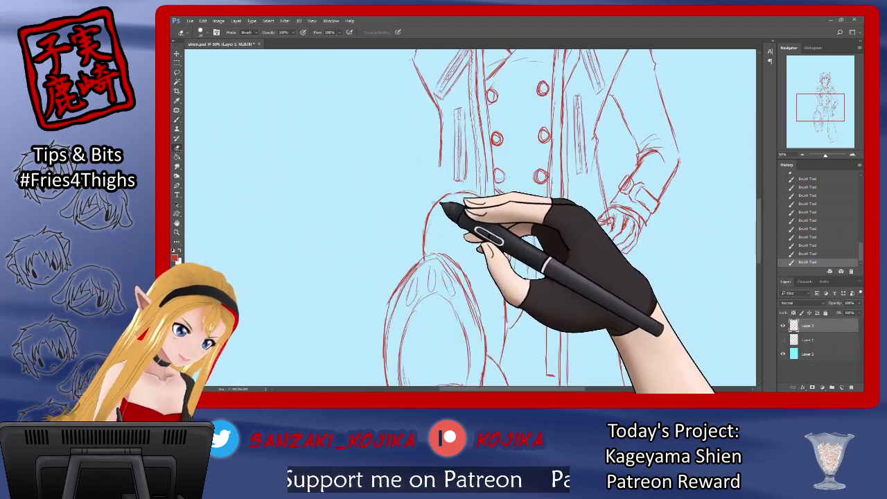
{"action": "left_click", "coordinate": [433, 202]}
{"action": "left_click", "coordinate": [176, 120]}
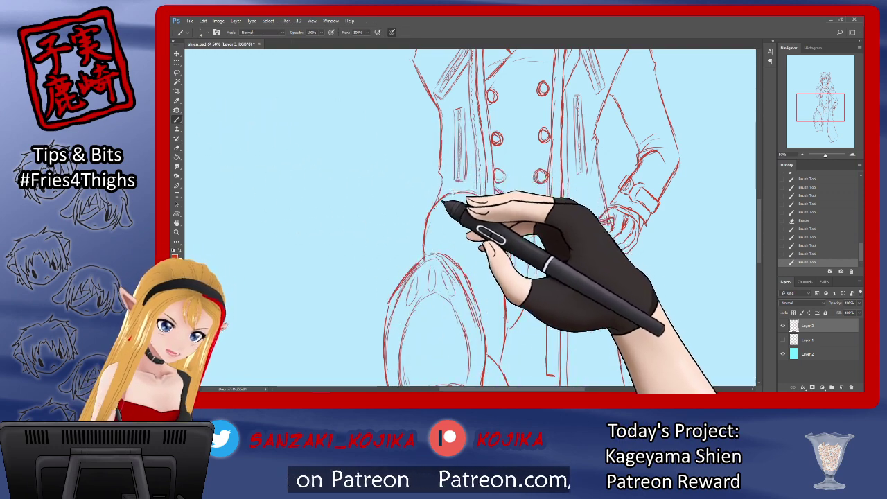
{"action": "mouse_move", "coordinate": [434, 207]}
{"action": "left_mouse_down"}
{"action": "mouse_move", "coordinate": [474, 193]}
{"action": "mouse_move", "coordinate": [506, 215]}
{"action": "mouse_move", "coordinate": [555, 218]}
{"action": "left_mouse_up"}
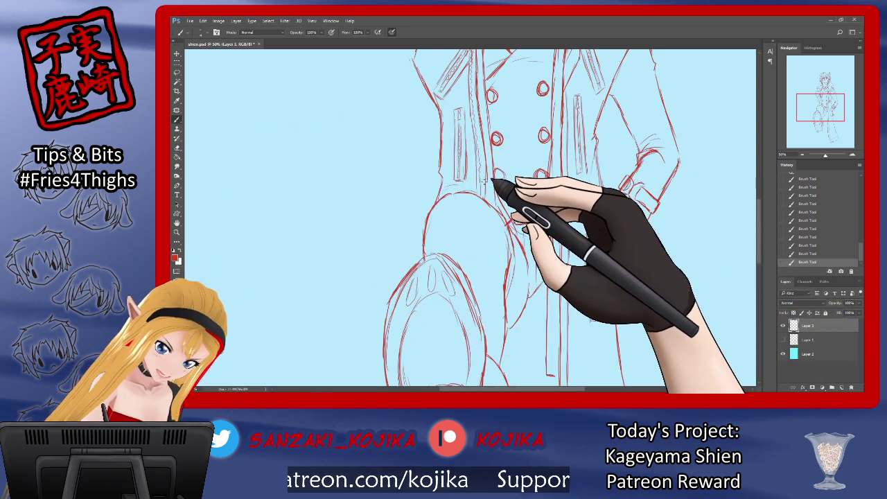
Clean up the coat's front edge and the overlapping vest and belt lines beside the raised thigh, alternating erasing and redrawing.
{"action": "left_click", "coordinate": [177, 148]}
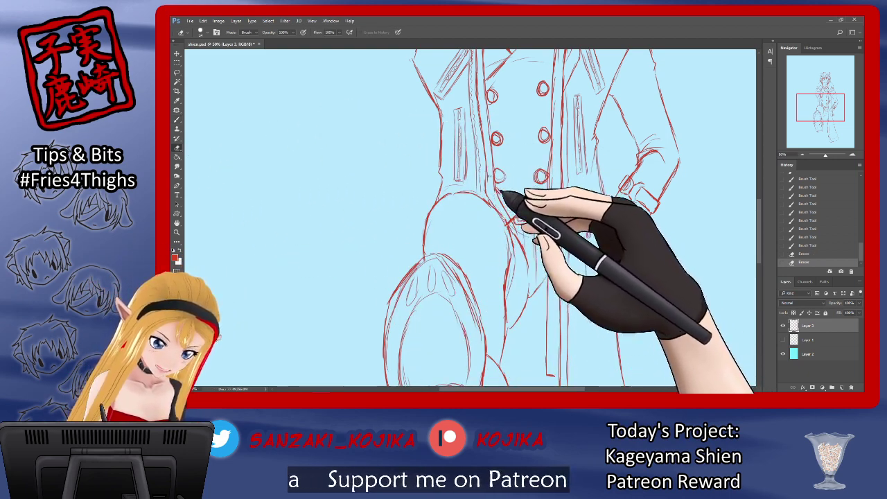
{"action": "left_click", "coordinate": [486, 183]}
{"action": "left_click", "coordinate": [177, 119]}
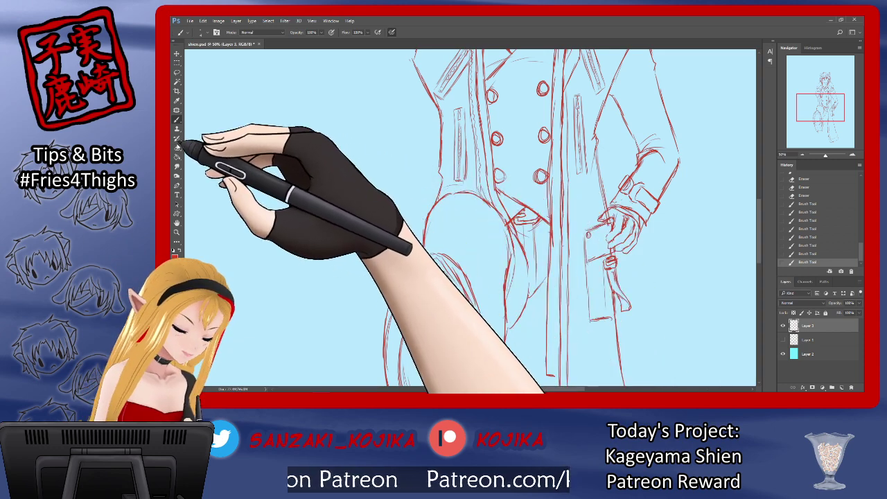
{"action": "left_click", "coordinate": [176, 147]}
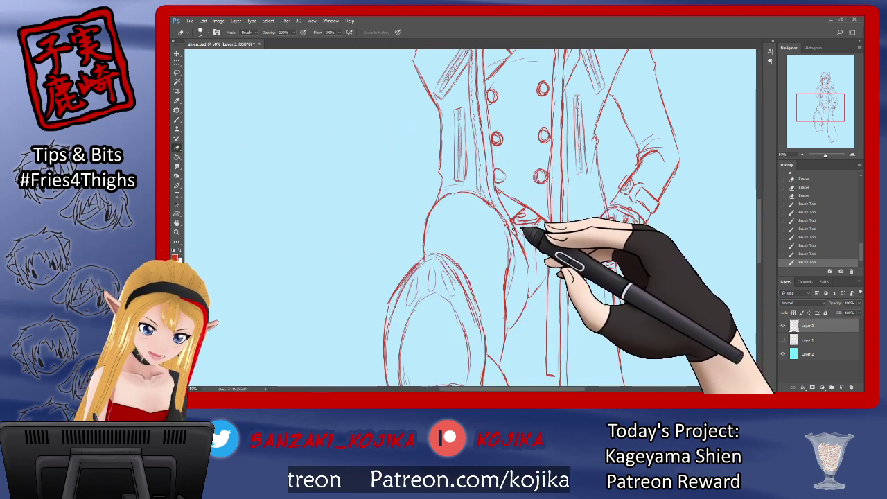
{"action": "left_click", "coordinate": [176, 119]}
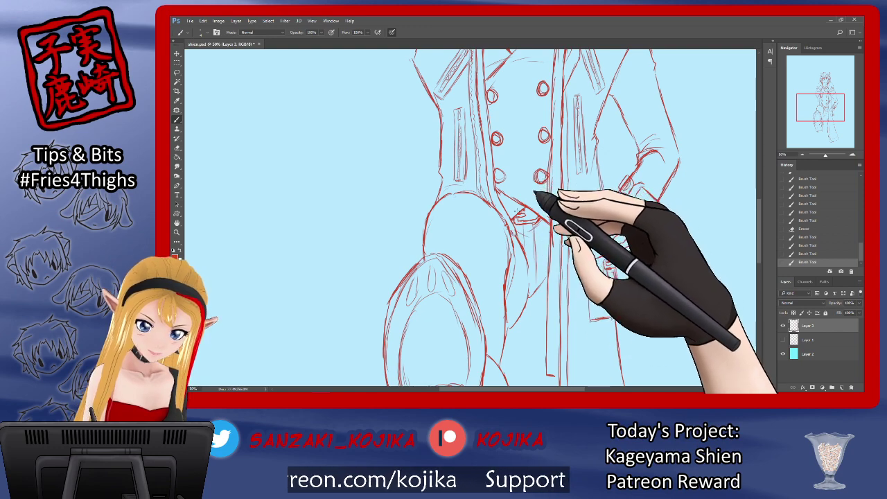
{"action": "left_click_drag", "start_coordinate": [513, 233], "coordinate": [526, 258]}
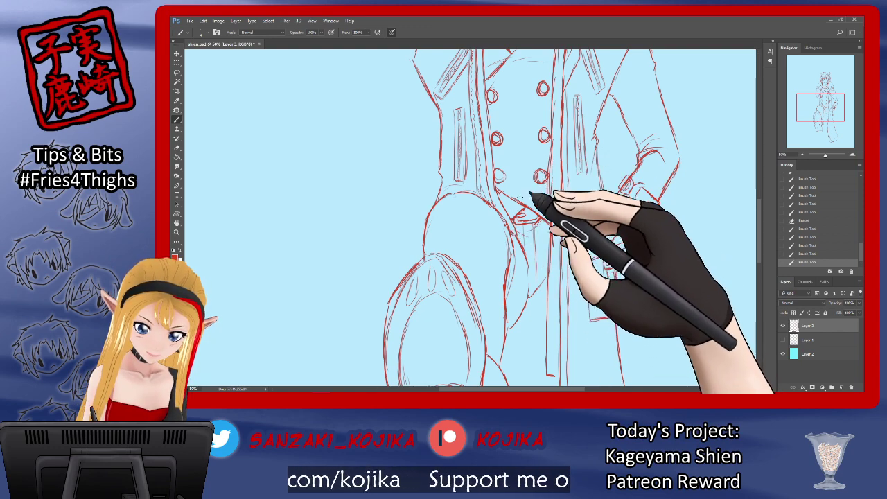
{"action": "left_click", "coordinate": [176, 147]}
{"action": "mouse_move", "coordinate": [507, 208]}
{"action": "left_mouse_down"}
{"action": "mouse_move", "coordinate": [522, 236]}
{"action": "mouse_move", "coordinate": [512, 214]}
{"action": "left_mouse_up"}
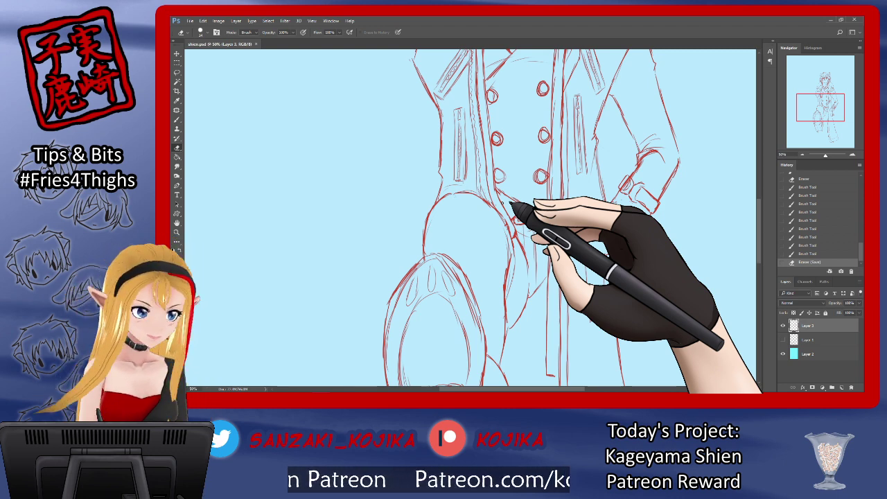
Show the blue sketch and draw the standing leg's inner edge from the raised thigh down beside the hanging coat strip.
{"action": "left_click_drag", "start_coordinate": [756, 235], "coordinate": [758, 269]}
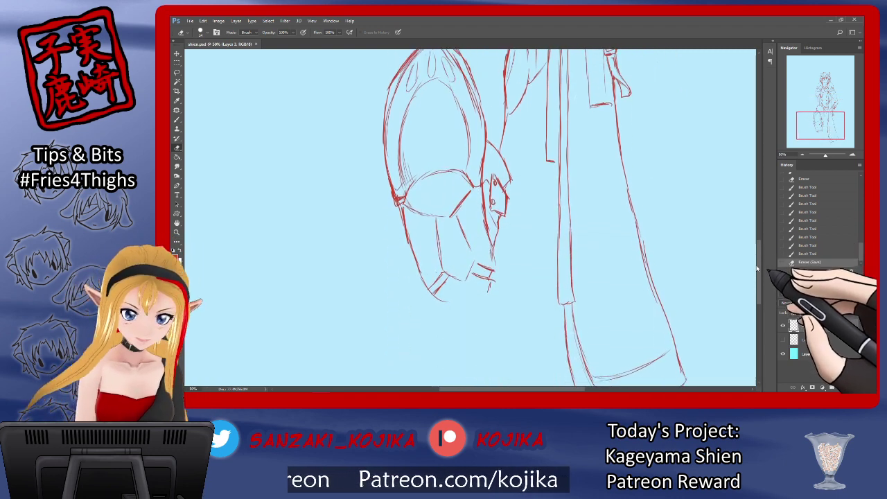
{"action": "left_click", "coordinate": [783, 339]}
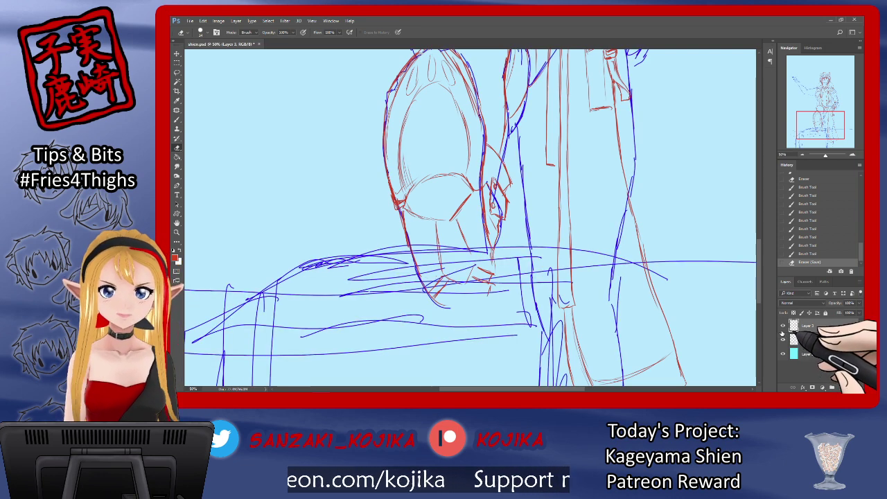
{"action": "left_click", "coordinate": [177, 120]}
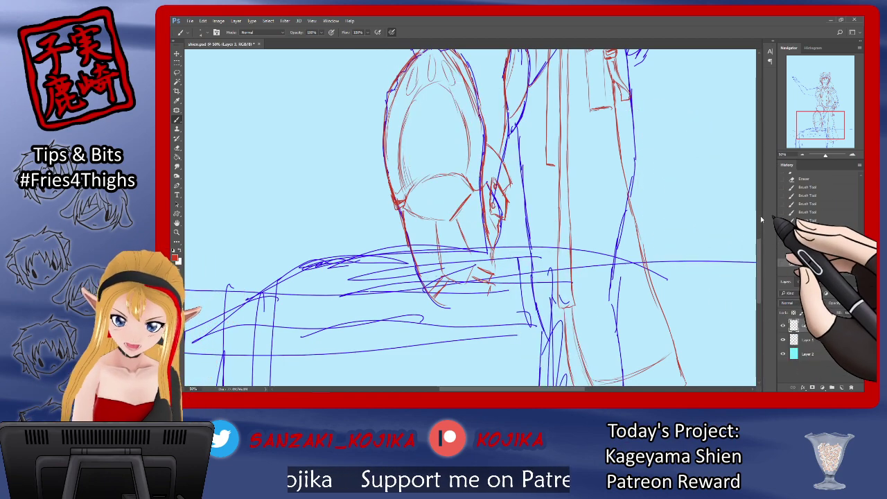
{"action": "scroll", "coordinate": [758, 243], "scroll_direction": "up", "scroll_amount": 5}
{"action": "scroll", "coordinate": [758, 231], "scroll_direction": "down", "scroll_amount": 4}
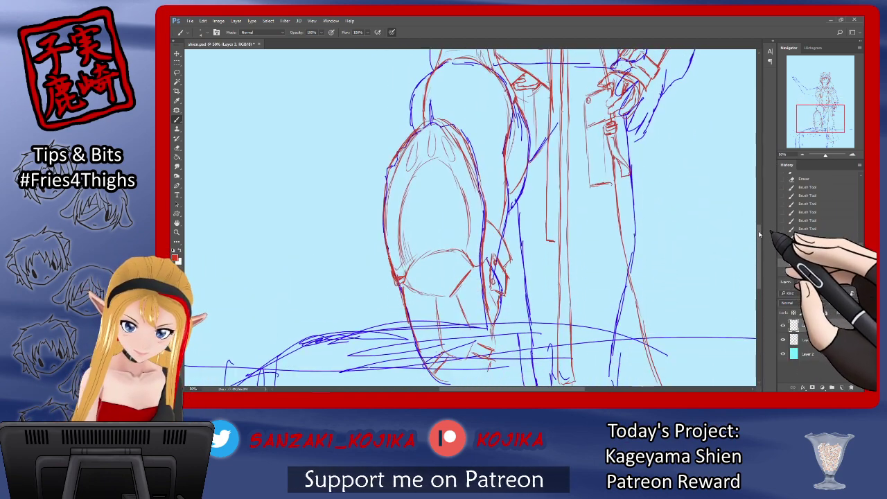
{"action": "left_click_drag", "start_coordinate": [534, 175], "coordinate": [522, 198]}
{"action": "left_click_drag", "start_coordinate": [521, 195], "coordinate": [524, 212]}
{"action": "left_click_drag", "start_coordinate": [523, 208], "coordinate": [528, 239]}
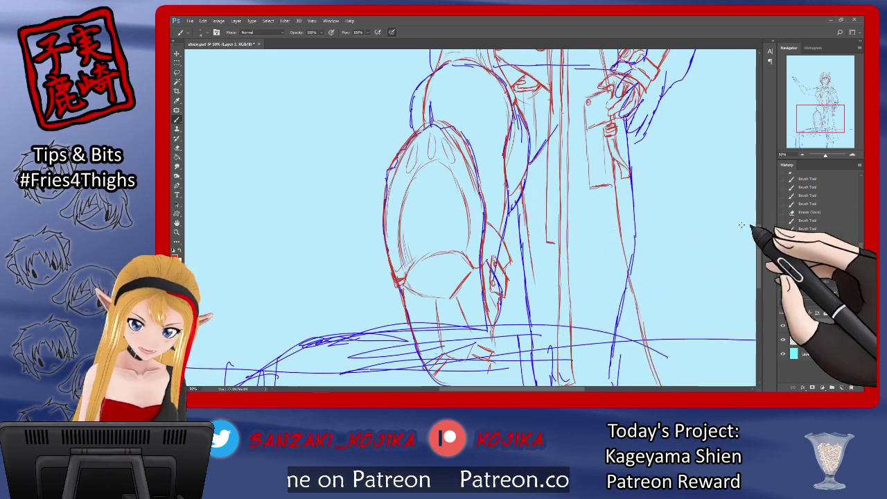
{"action": "scroll", "coordinate": [755, 225], "scroll_direction": "down", "scroll_amount": 4}
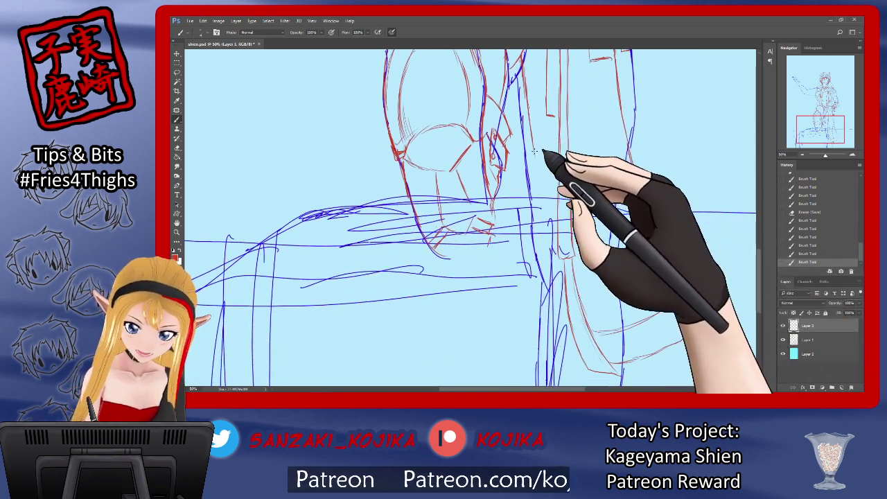
{"action": "left_click_drag", "start_coordinate": [536, 173], "coordinate": [547, 236]}
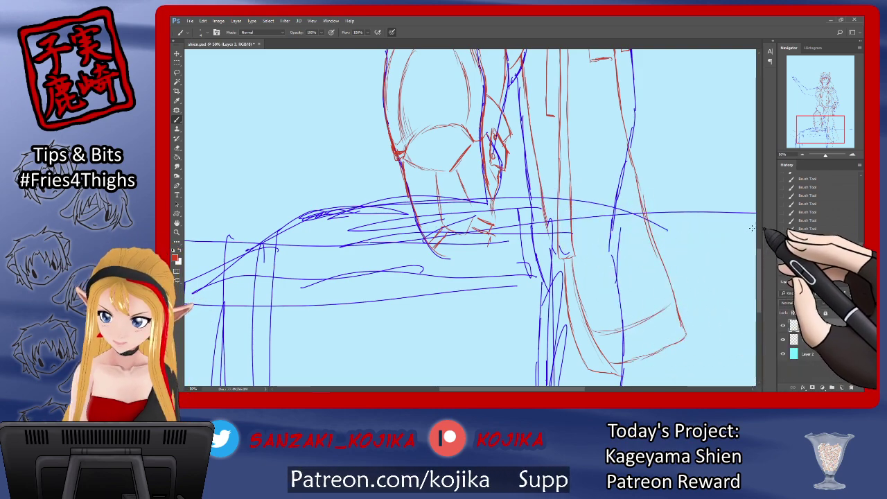
Extend both sides of the standing leg below the coat hem, redo the outer line, and hide the blue sketch.
{"action": "scroll", "coordinate": [752, 227], "scroll_direction": "down", "scroll_amount": 2}
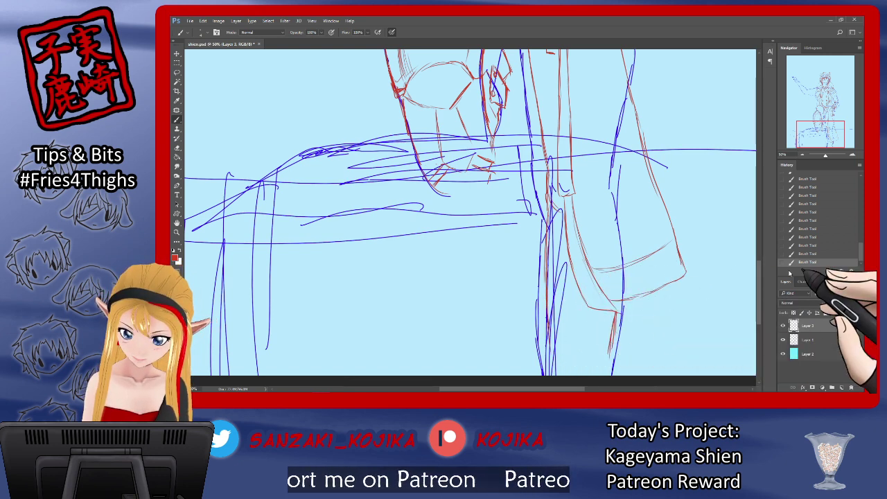
{"action": "left_click", "coordinate": [808, 229]}
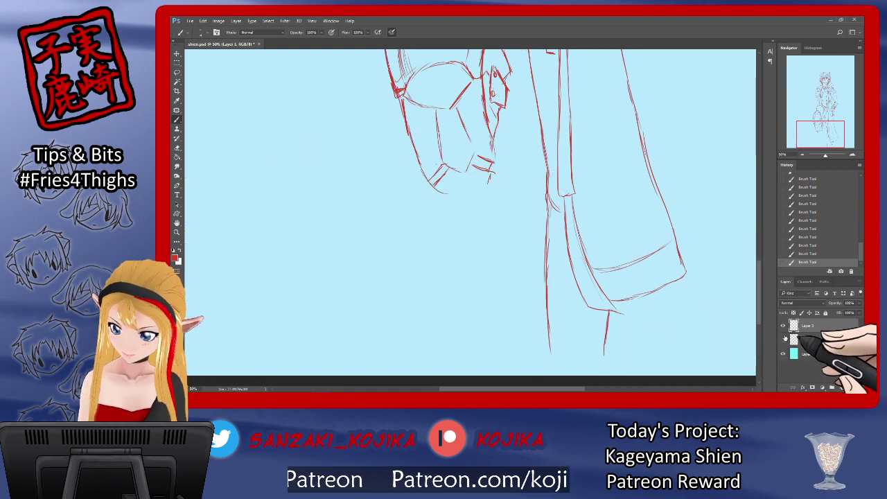
{"action": "left_click", "coordinate": [808, 262]}
Draw the curved edge at the standing leg's ankle with pointed flared strokes on both sides.
{"action": "mouse_move", "coordinate": [760, 290]}
{"action": "left_mouse_down"}
{"action": "mouse_move", "coordinate": [759, 181]}
{"action": "mouse_move", "coordinate": [762, 303]}
{"action": "left_mouse_up"}
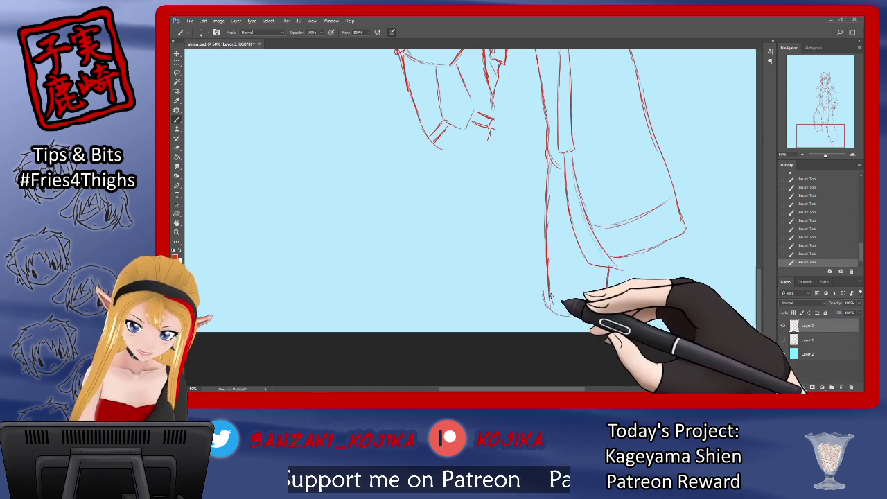
{"action": "mouse_move", "coordinate": [607, 272]}
{"action": "left_mouse_down"}
{"action": "mouse_move", "coordinate": [598, 312]}
{"action": "mouse_move", "coordinate": [600, 305]}
{"action": "left_mouse_up"}
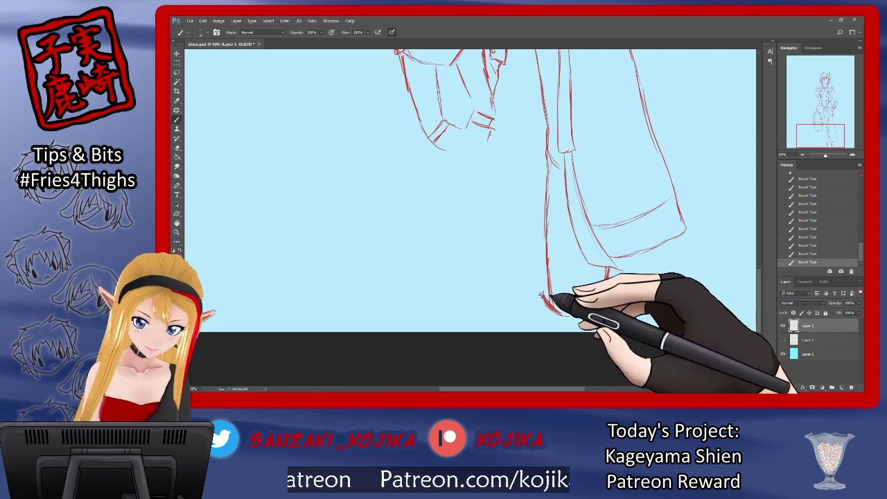
{"action": "left_click_drag", "start_coordinate": [543, 299], "coordinate": [547, 330]}
{"action": "left_click_drag", "start_coordinate": [615, 289], "coordinate": [602, 310]}
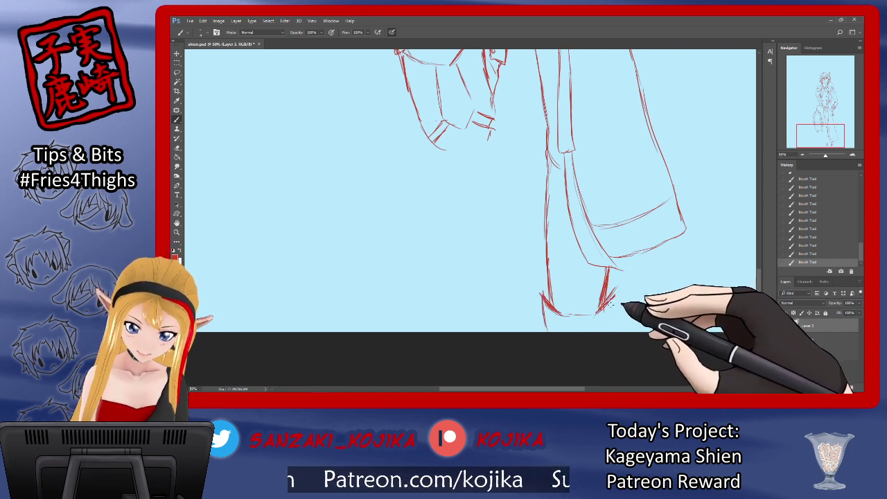
Show the blue sketch, add a short flared stroke on the outer side below the raised leg's knee, and hide the sketch.
{"action": "left_click_drag", "start_coordinate": [760, 277], "coordinate": [762, 176]}
{"action": "left_click", "coordinate": [784, 339]}
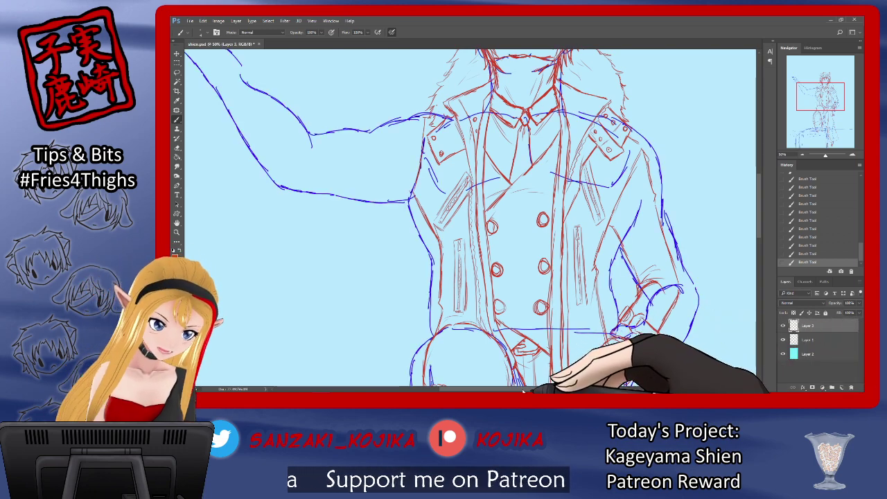
{"action": "left_click_drag", "start_coordinate": [519, 389], "coordinate": [508, 389]}
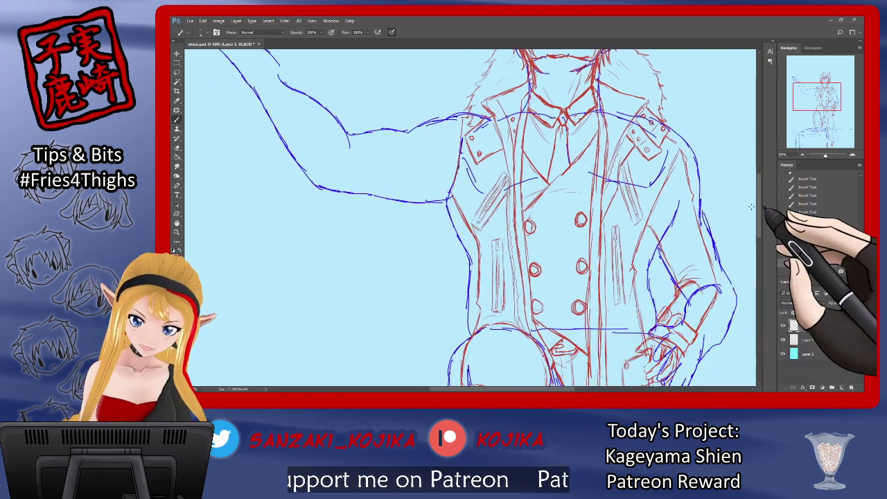
{"action": "left_click_drag", "start_coordinate": [758, 200], "coordinate": [756, 228]}
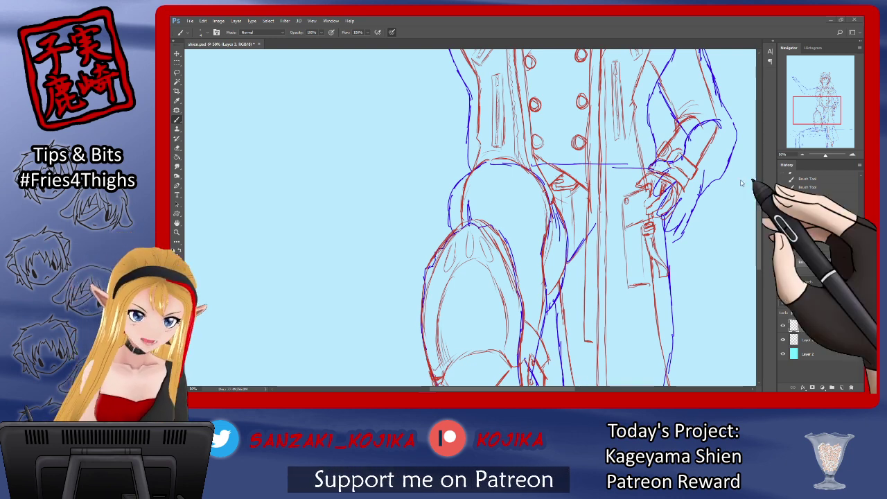
{"action": "mouse_move", "coordinate": [757, 223]}
{"action": "left_mouse_down"}
{"action": "mouse_move", "coordinate": [760, 264]}
{"action": "mouse_move", "coordinate": [769, 224]}
{"action": "left_mouse_up"}
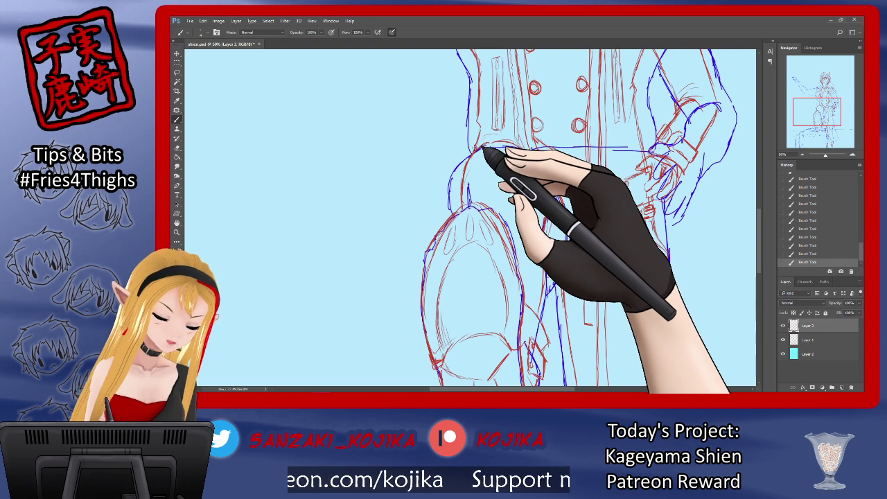
{"action": "scroll", "coordinate": [743, 236], "scroll_direction": "down", "scroll_amount": 4}
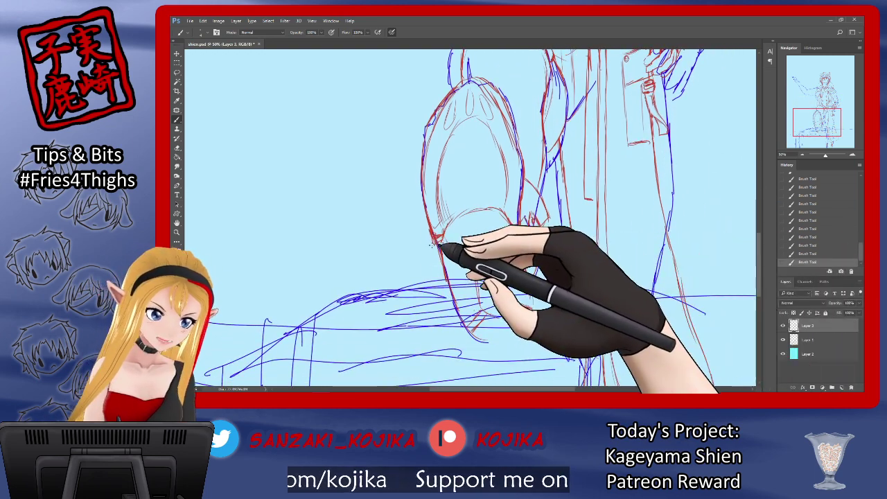
{"action": "left_click_drag", "start_coordinate": [434, 244], "coordinate": [423, 285]}
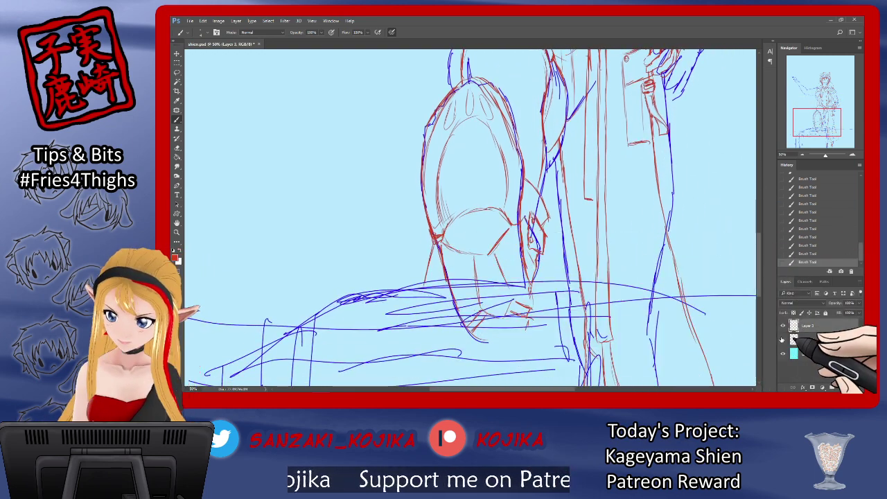
{"action": "left_click", "coordinate": [783, 340]}
{"action": "left_click", "coordinate": [783, 340]}
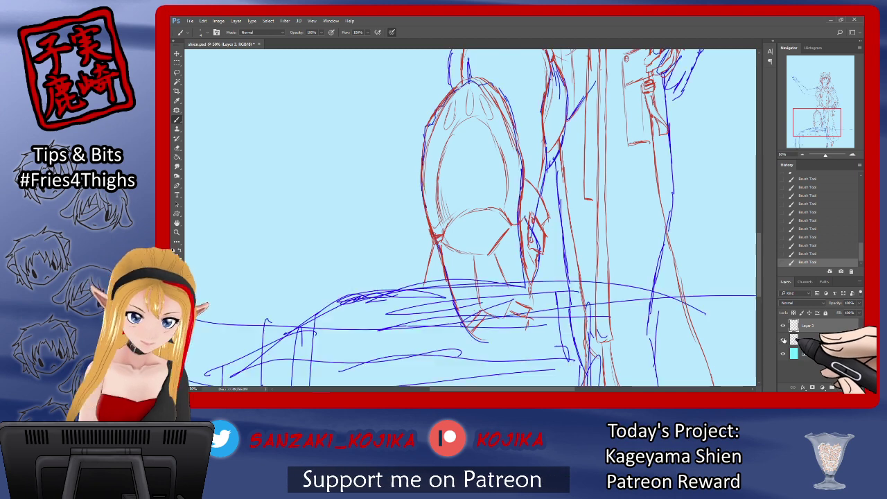
{"action": "left_click", "coordinate": [783, 339]}
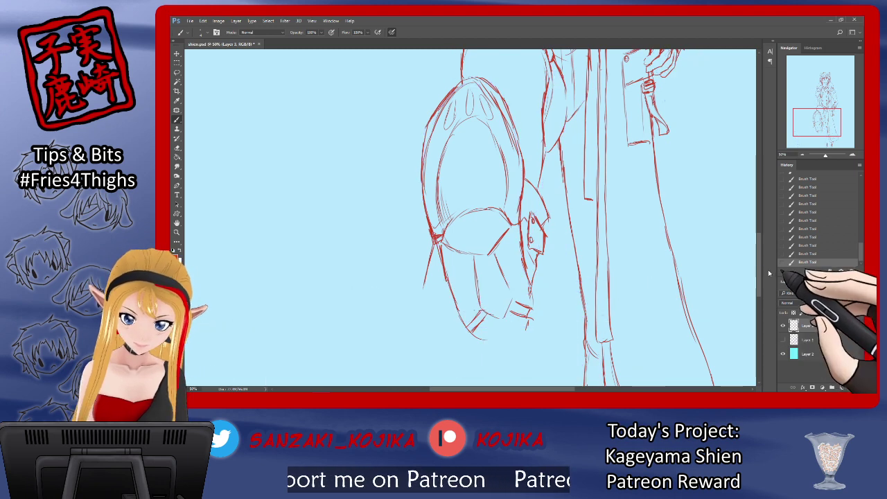
Draw the far coat panel hanging between the legs, with a long outer edge, a short hem and scalloped trim along the edge.
{"action": "mouse_move", "coordinate": [768, 269]}
{"action": "left_mouse_down"}
{"action": "mouse_move", "coordinate": [758, 223]}
{"action": "mouse_move", "coordinate": [762, 280]}
{"action": "left_mouse_up"}
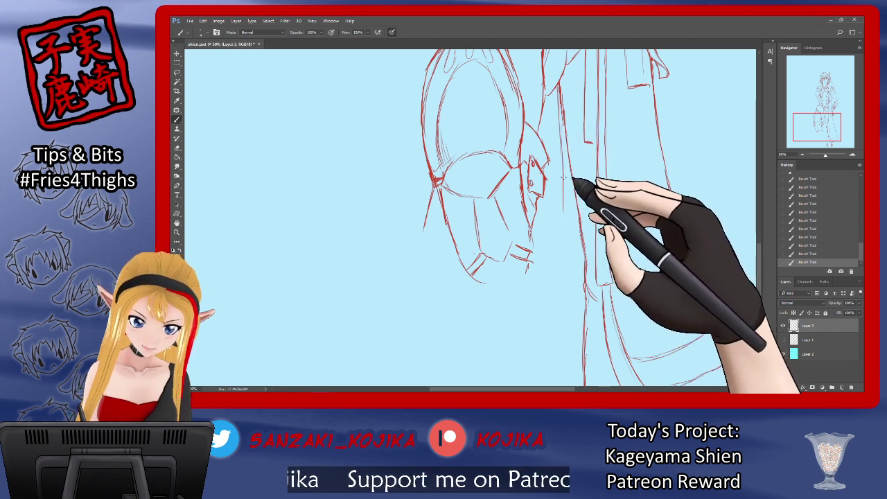
{"action": "left_click_drag", "start_coordinate": [562, 208], "coordinate": [564, 292]}
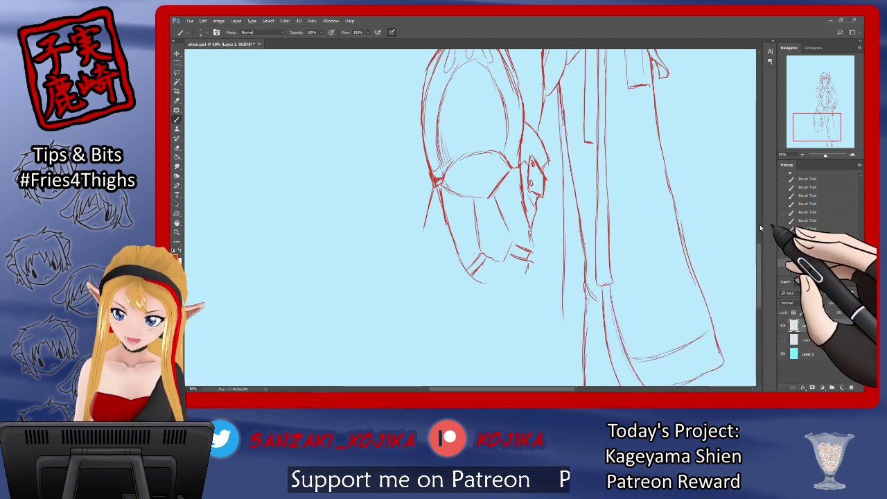
{"action": "left_click_drag", "start_coordinate": [759, 246], "coordinate": [758, 264]}
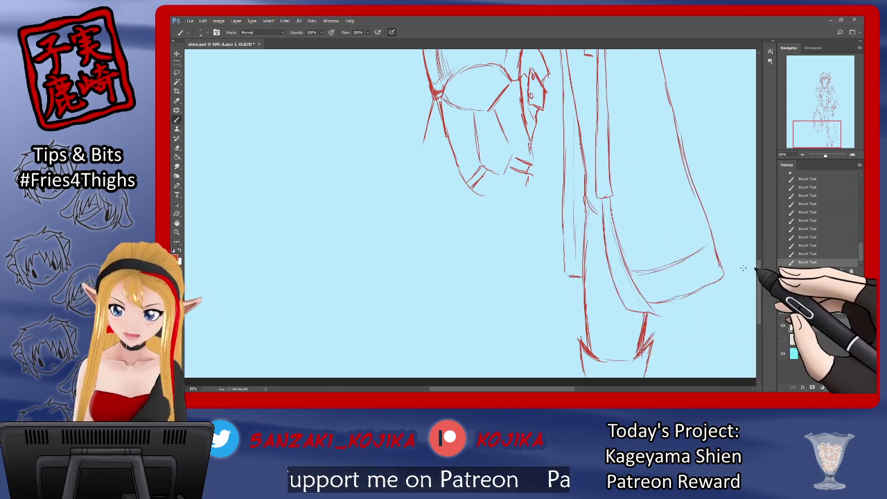
{"action": "left_click_drag", "start_coordinate": [759, 266], "coordinate": [759, 249]}
{"action": "left_click_drag", "start_coordinate": [557, 81], "coordinate": [561, 200]}
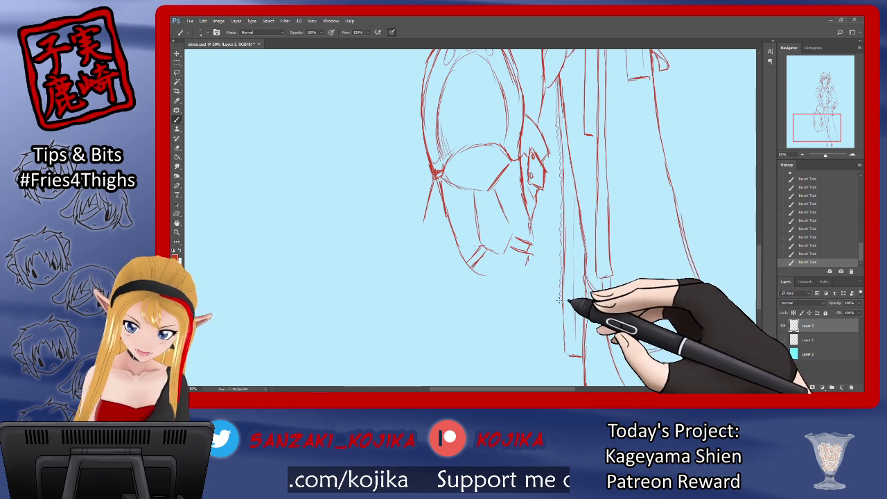
{"action": "left_click_drag", "start_coordinate": [560, 300], "coordinate": [563, 349]}
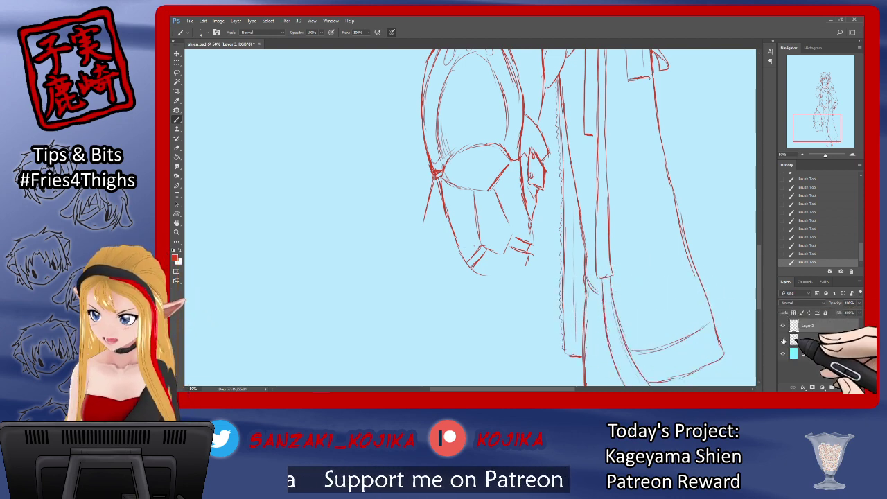
Using the blue sketch as a guide, draw more scalloped coat trim beside the raised leg's buckled flap, then hide the sketch.
{"action": "left_click", "coordinate": [784, 339]}
{"action": "left_click", "coordinate": [785, 339]}
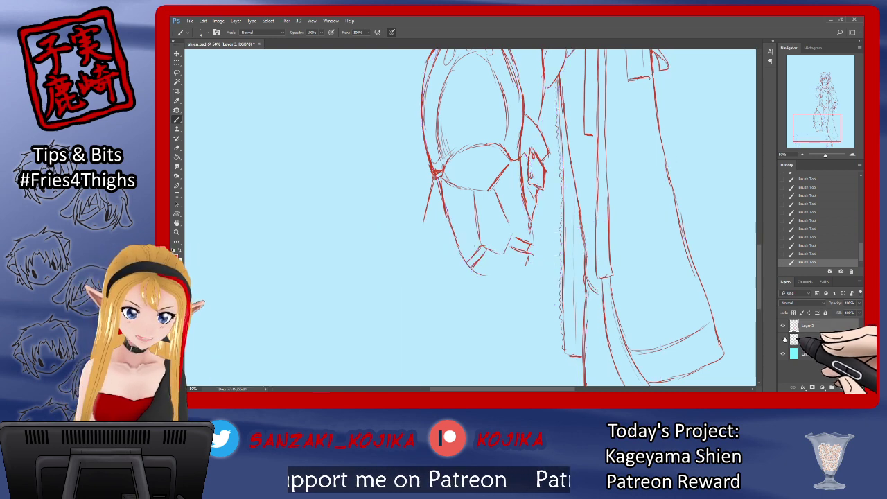
{"action": "left_click", "coordinate": [785, 340]}
{"action": "left_click", "coordinate": [785, 339]}
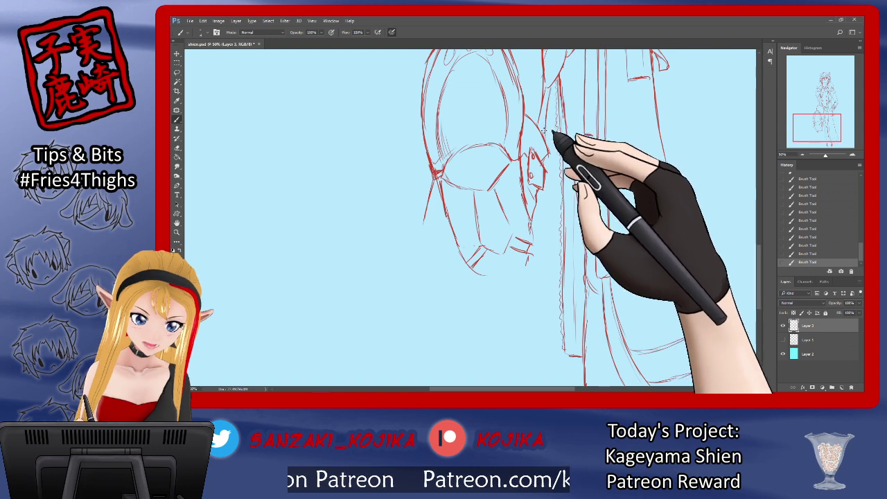
{"action": "left_click", "coordinate": [785, 340]}
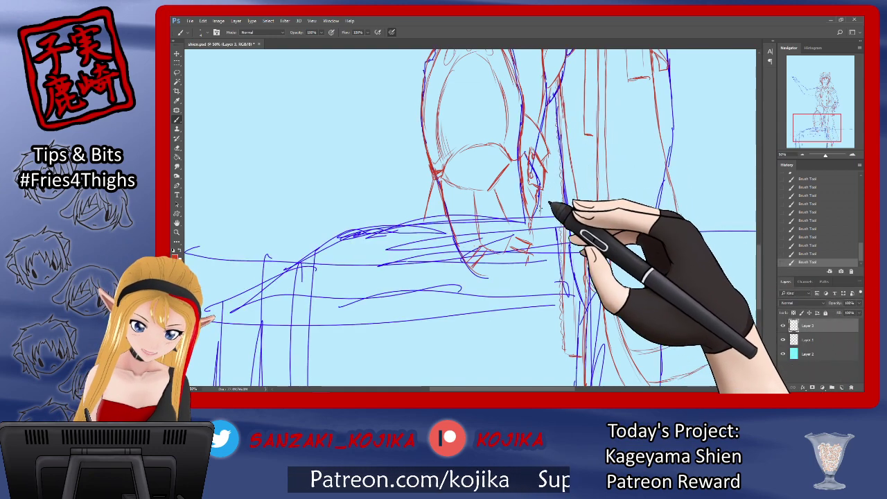
{"action": "left_click", "coordinate": [784, 339]}
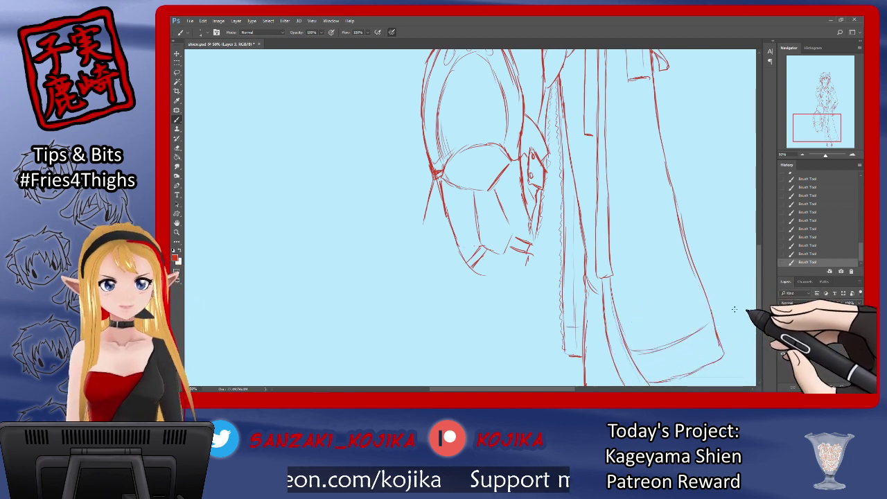
Draw the outstretched arm's upper sleeve edges and shoulder folds over the blue sketch, erasing and redrawing the top line, and hide the sketch.
{"action": "left_click_drag", "start_coordinate": [760, 284], "coordinate": [766, 185]}
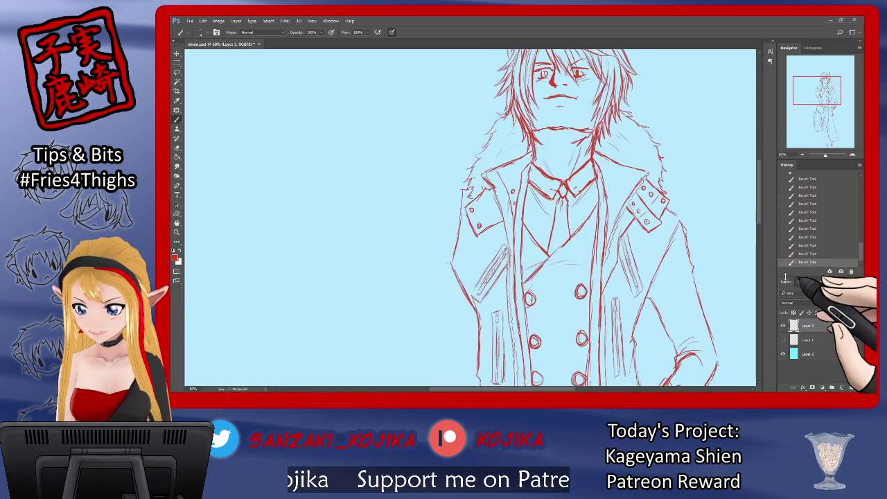
{"action": "left_click", "coordinate": [783, 340]}
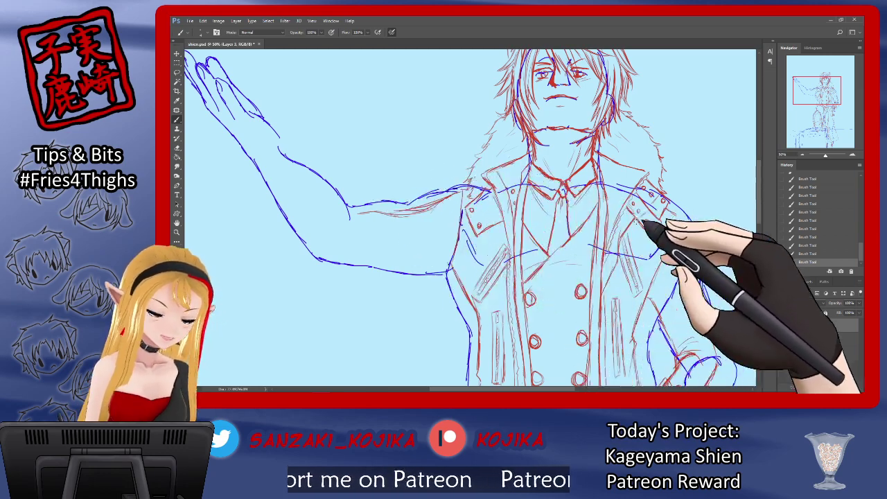
{"action": "left_click", "coordinate": [176, 147]}
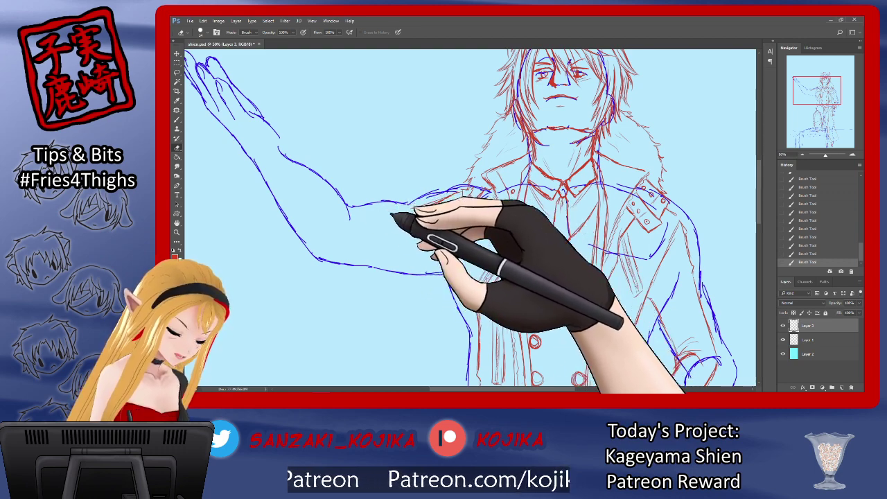
{"action": "left_click_drag", "start_coordinate": [392, 214], "coordinate": [386, 205]}
{"action": "left_click", "coordinate": [176, 119]}
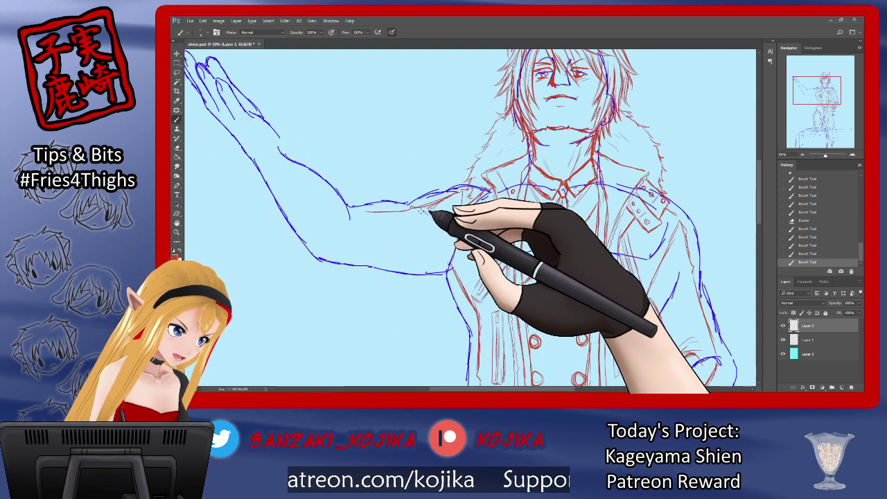
{"action": "left_click_drag", "start_coordinate": [421, 211], "coordinate": [454, 196]}
{"action": "left_click_drag", "start_coordinate": [435, 214], "coordinate": [460, 196]}
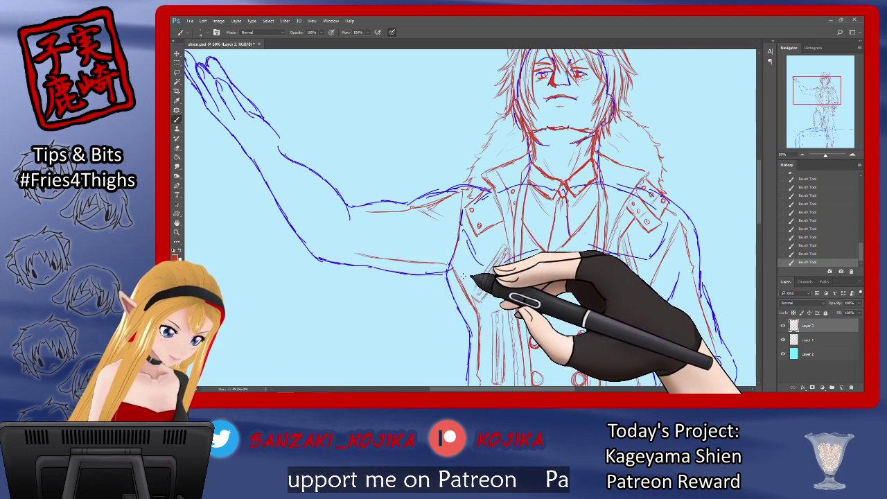
{"action": "left_click", "coordinate": [783, 340]}
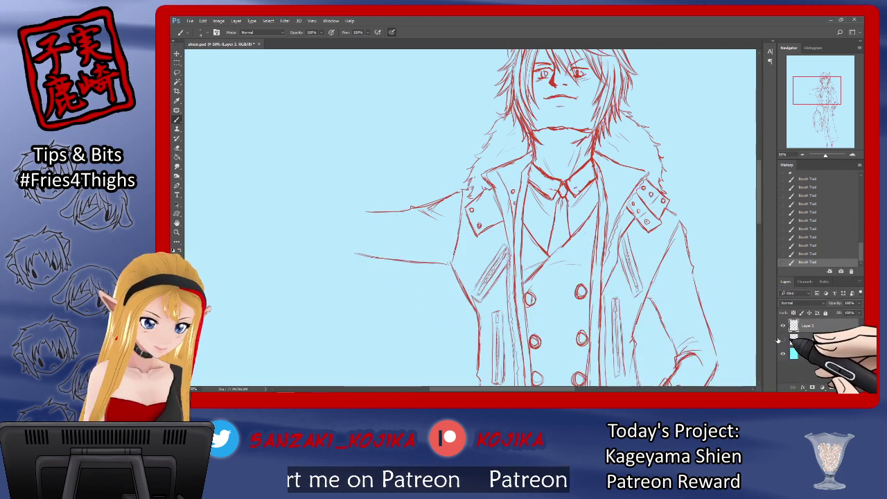
Show the blue sketch, draw both edges of the raised forearm's sleeve with folds at the elbow, and hide the sketch.
{"action": "left_click", "coordinate": [783, 340]}
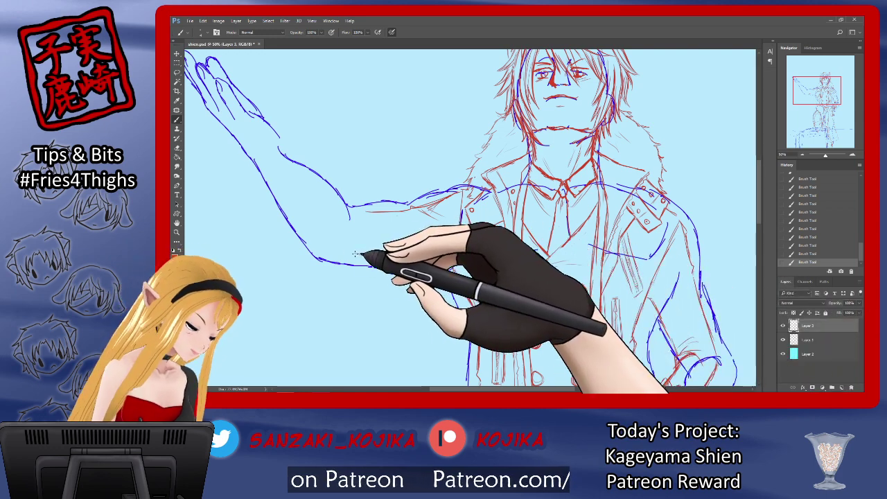
{"action": "left_click_drag", "start_coordinate": [320, 226], "coordinate": [337, 251]}
{"action": "left_click_drag", "start_coordinate": [305, 206], "coordinate": [321, 228]}
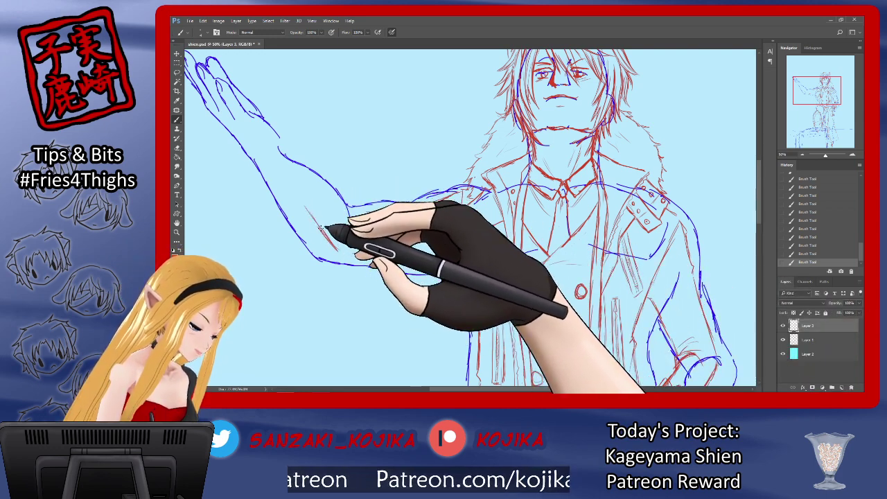
{"action": "left_click_drag", "start_coordinate": [277, 168], "coordinate": [306, 206]}
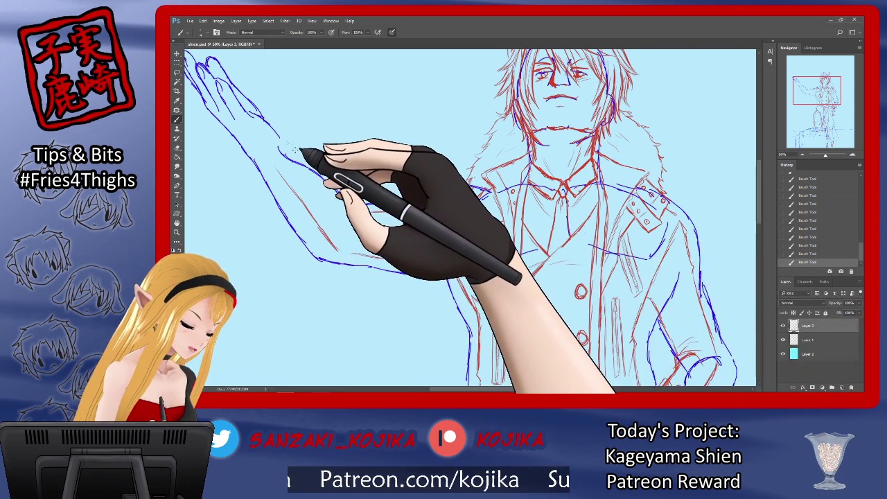
{"action": "mouse_move", "coordinate": [295, 150]}
{"action": "left_mouse_down"}
{"action": "mouse_move", "coordinate": [362, 206]}
{"action": "mouse_move", "coordinate": [366, 226]}
{"action": "left_mouse_up"}
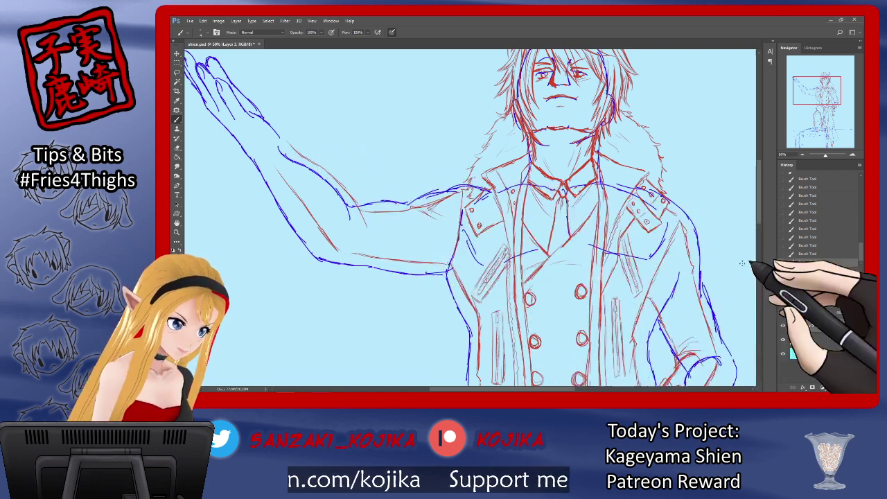
{"action": "left_click", "coordinate": [784, 340]}
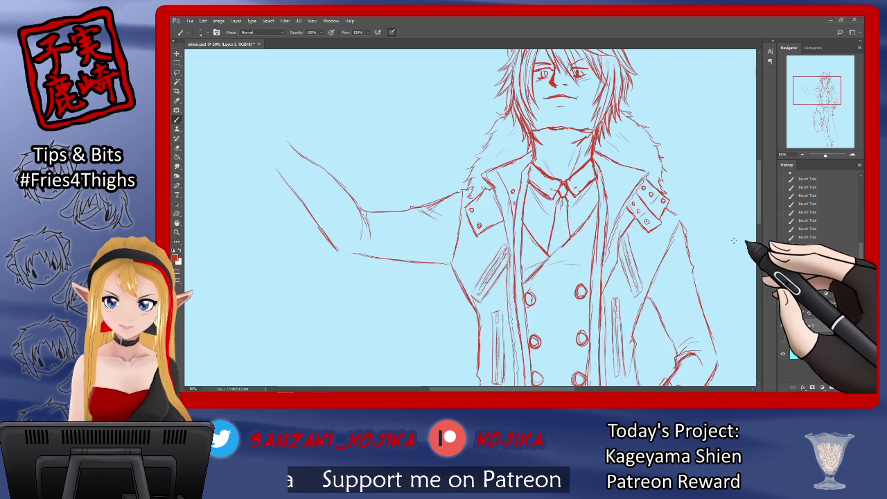
Show the blue sketch, draw the cuff at the raised arm's wrist, and erase a spot on the forearm sleeve's upper edge.
{"action": "scroll", "coordinate": [748, 222], "scroll_direction": "up", "scroll_amount": 3}
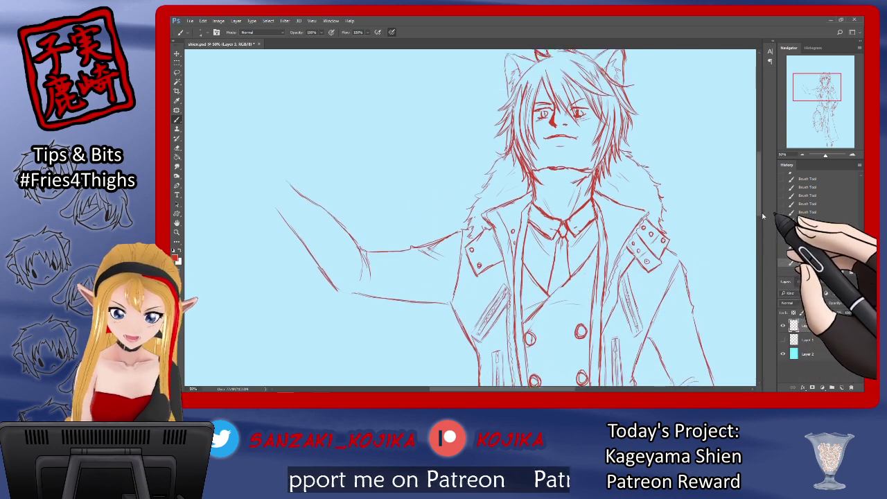
{"action": "left_click_drag", "start_coordinate": [524, 389], "coordinate": [504, 388]}
{"action": "left_click", "coordinate": [784, 341]}
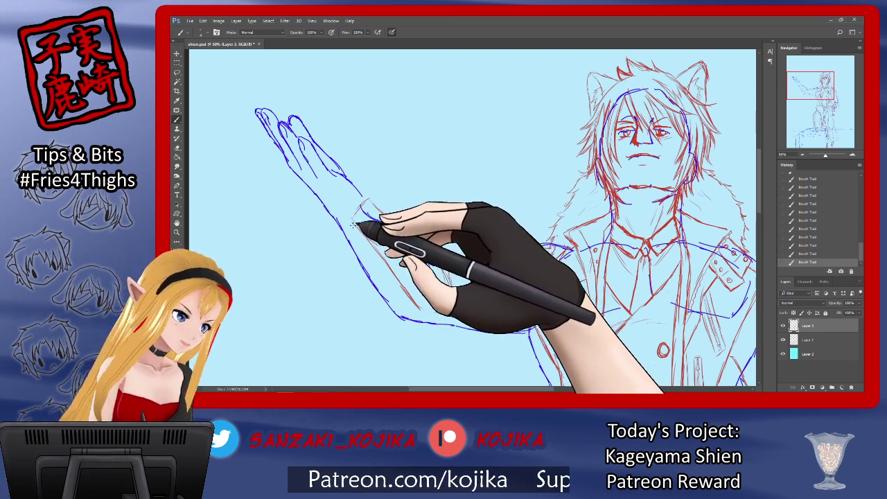
{"action": "left_click_drag", "start_coordinate": [342, 220], "coordinate": [362, 204]}
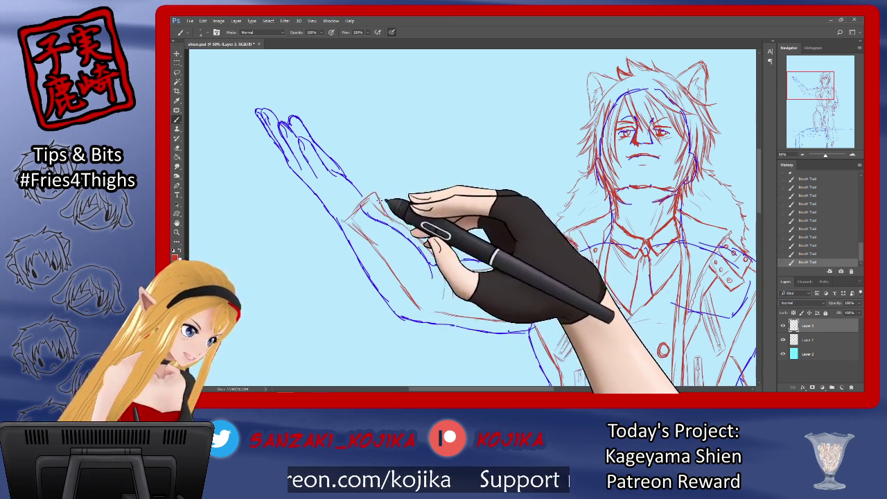
{"action": "key", "text": "e"}
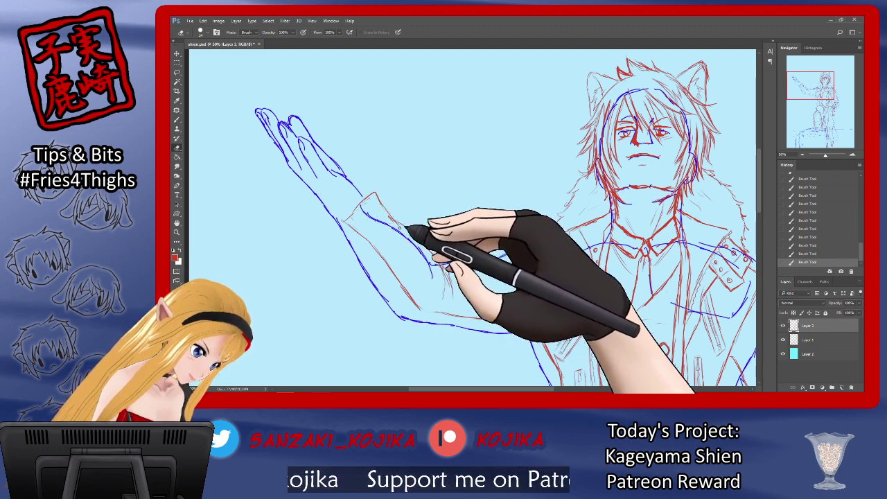
{"action": "left_click", "coordinate": [399, 228]}
Shift the blue sketch layer slightly toward the body to fit the raised arm's sleeve, then return to brushing on the red line layer.
{"action": "left_click", "coordinate": [812, 341]}
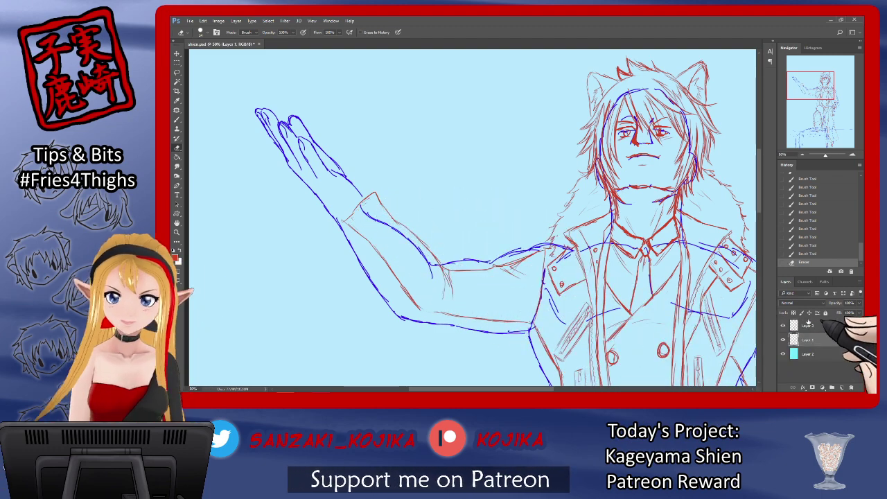
{"action": "left_click", "coordinate": [178, 53]}
{"action": "left_click_drag", "start_coordinate": [331, 181], "coordinate": [343, 179]}
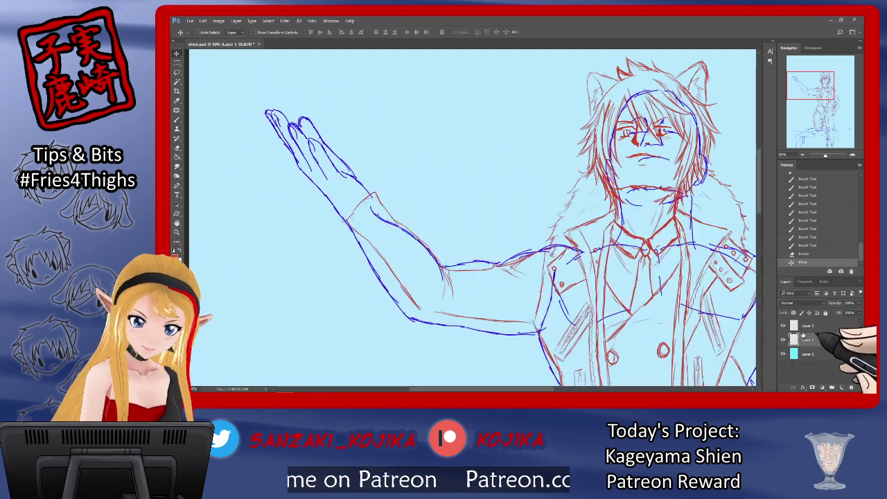
{"action": "left_click", "coordinate": [806, 326]}
{"action": "left_click", "coordinate": [178, 120]}
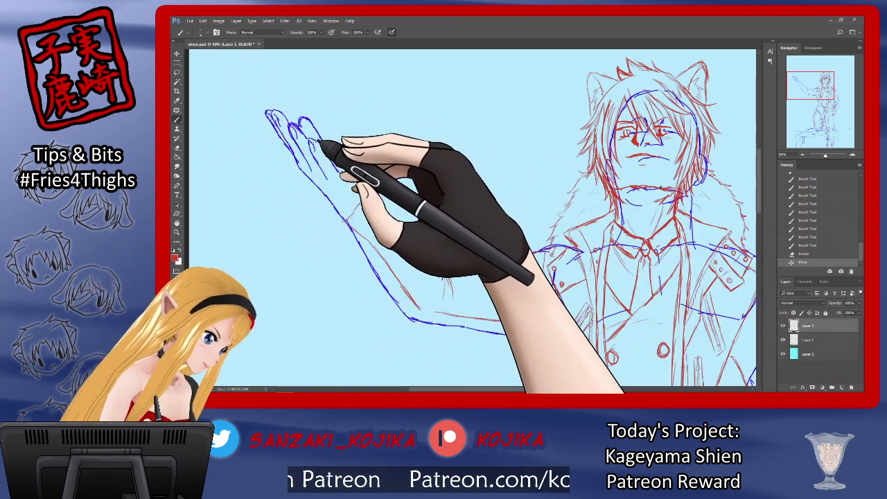
Draw the finger outlines of the raised hand in red over the blue sketch.
{"action": "left_click_drag", "start_coordinate": [312, 138], "coordinate": [314, 144]}
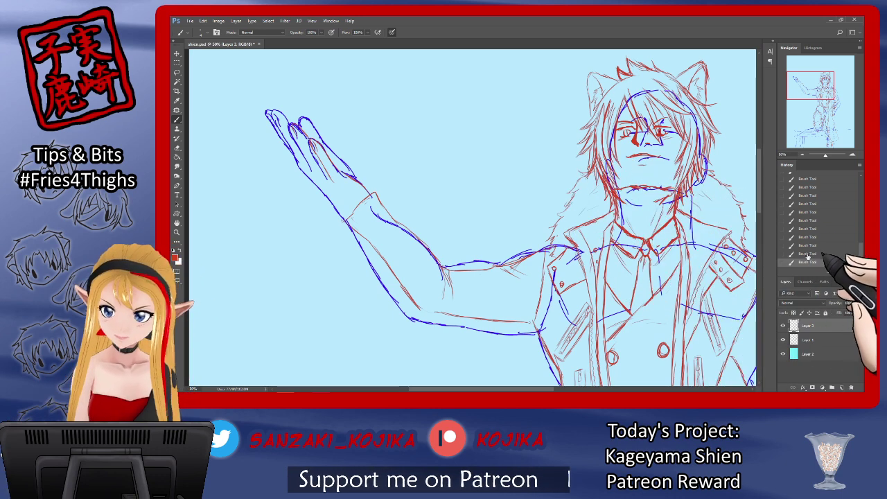
{"action": "left_click", "coordinate": [828, 253]}
{"action": "left_click", "coordinate": [811, 246]}
{"action": "left_click", "coordinate": [813, 237]}
{"action": "left_click", "coordinate": [815, 228]}
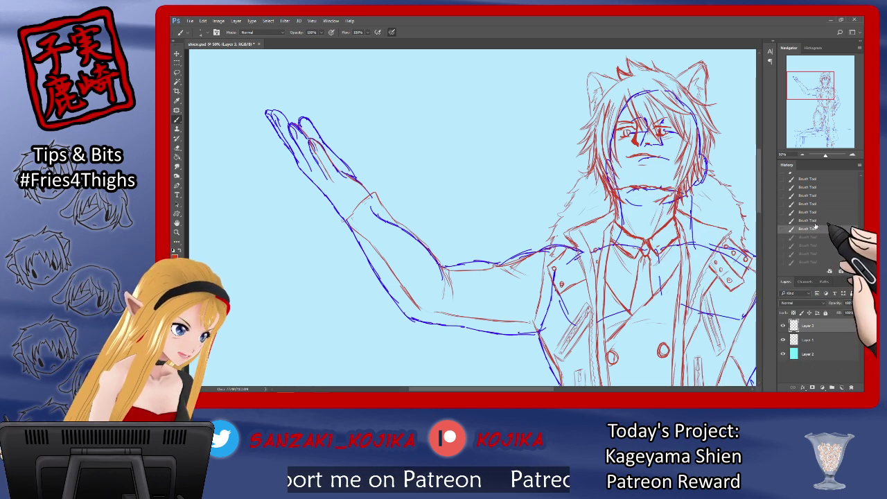
{"action": "left_click", "coordinate": [817, 220]}
{"action": "left_click", "coordinate": [820, 212]}
{"action": "left_click", "coordinate": [822, 204]}
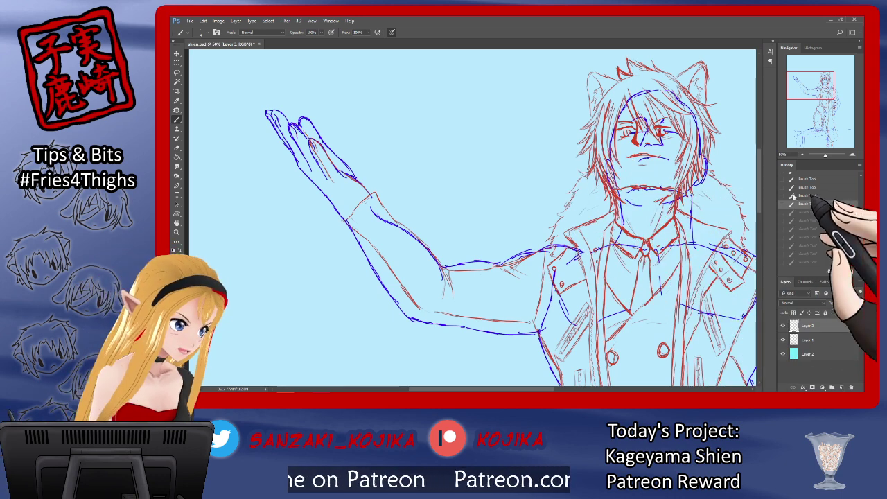
{"action": "key", "text": "ctrl+shift+z"}
{"action": "key", "text": "ctrl+shift+z"}
{"action": "key", "text": "ctrl+shift+z"}
{"action": "key", "text": "ctrl+shift+z"}
{"action": "key", "text": "ctrl+shift+z"}
{"action": "key", "text": "ctrl+shift+z"}
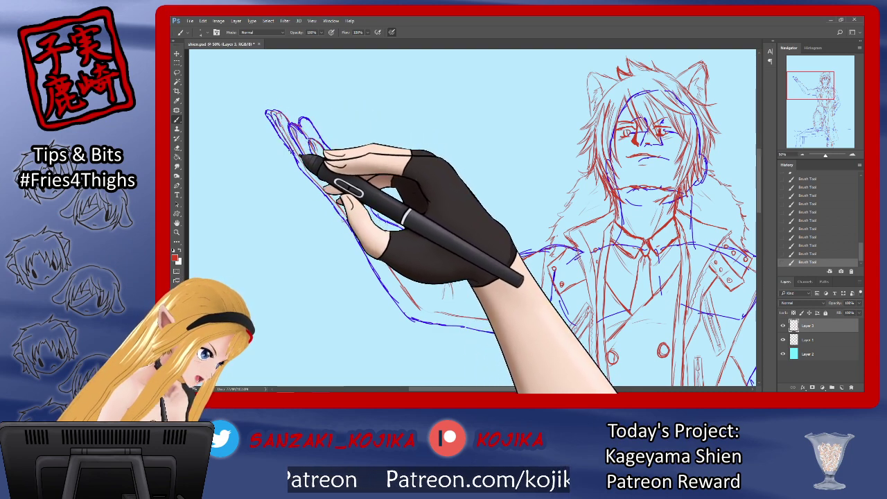
Complete the raised hand's fingers and outer palm edge over the blue sketch, checking the lines without it, and hide the sketch.
{"action": "left_click", "coordinate": [784, 340]}
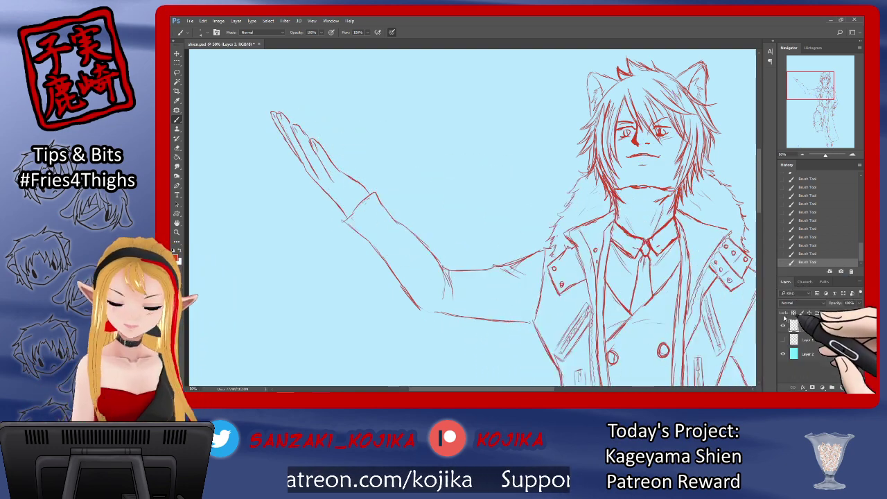
{"action": "left_click", "coordinate": [784, 339]}
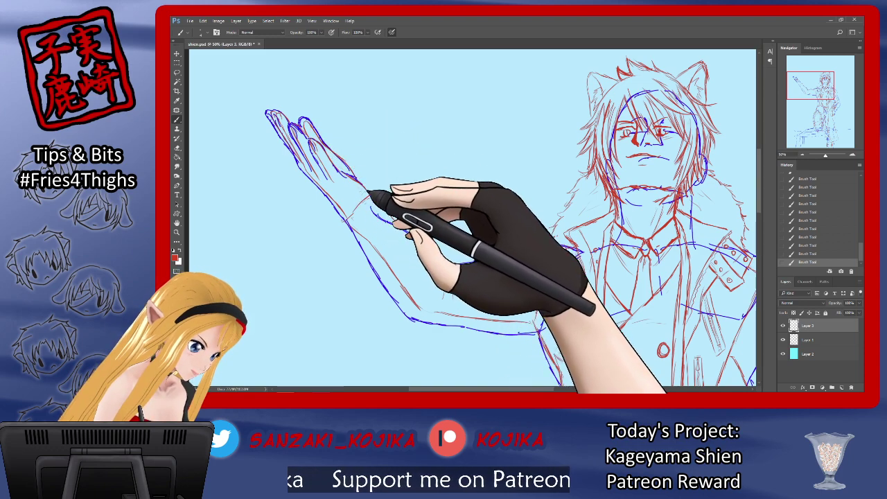
{"action": "left_click", "coordinate": [783, 340]}
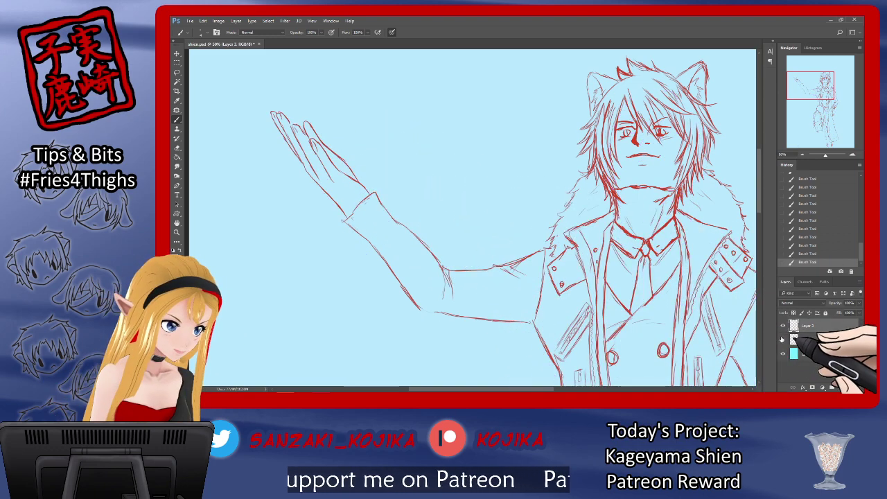
Erase the stray line at the raised hand's outermost fingertip, redraw the tip, and add a line across the base of the palm.
{"action": "mouse_move", "coordinate": [760, 188]}
{"action": "left_mouse_down"}
{"action": "mouse_move", "coordinate": [761, 220]}
{"action": "mouse_move", "coordinate": [765, 182]}
{"action": "left_mouse_up"}
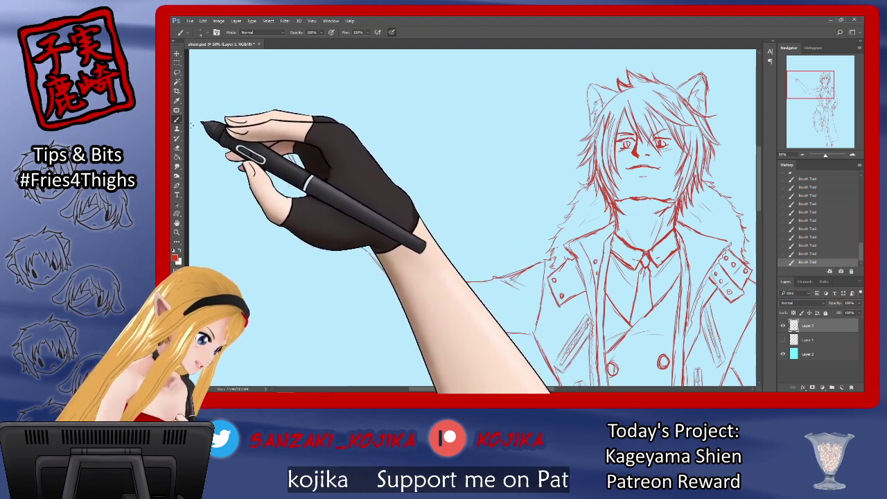
{"action": "left_click", "coordinate": [177, 148]}
{"action": "left_click_drag", "start_coordinate": [270, 124], "coordinate": [264, 105]}
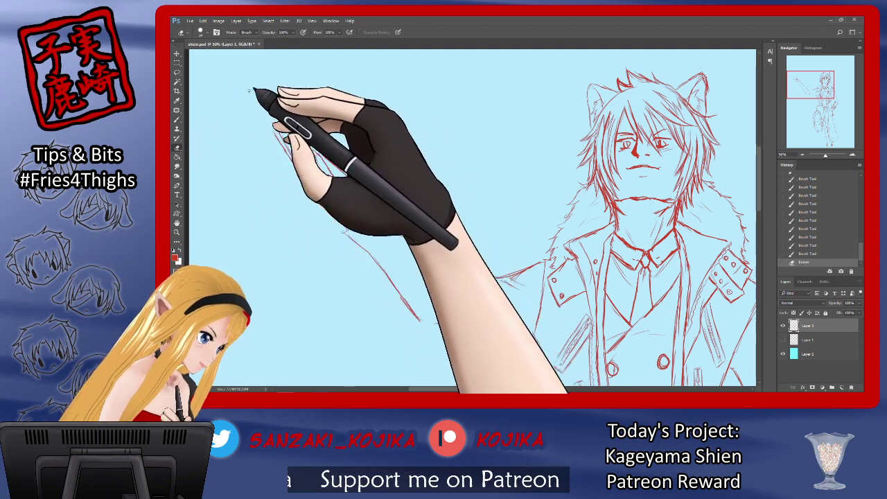
{"action": "key", "text": "b"}
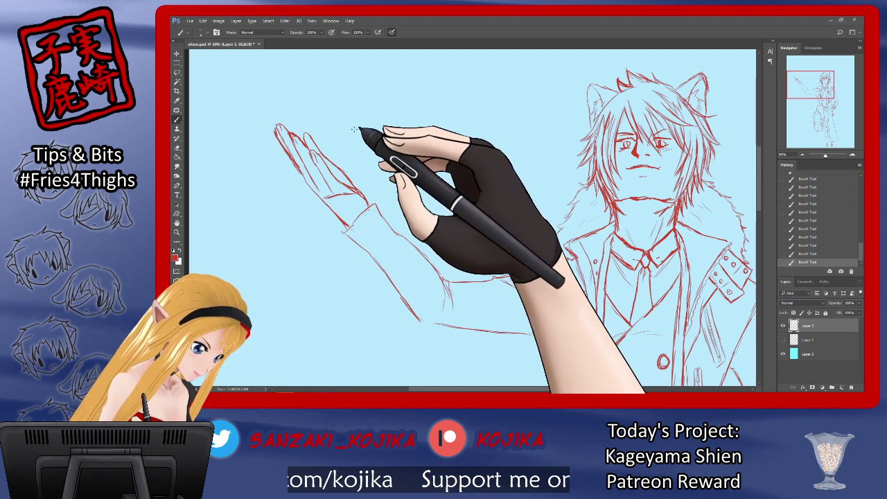
Erase the upper fingertips of the raised hand and redraw the fingers, reinforcing the hand's upper edge down toward the wrist.
{"action": "left_click", "coordinate": [176, 148]}
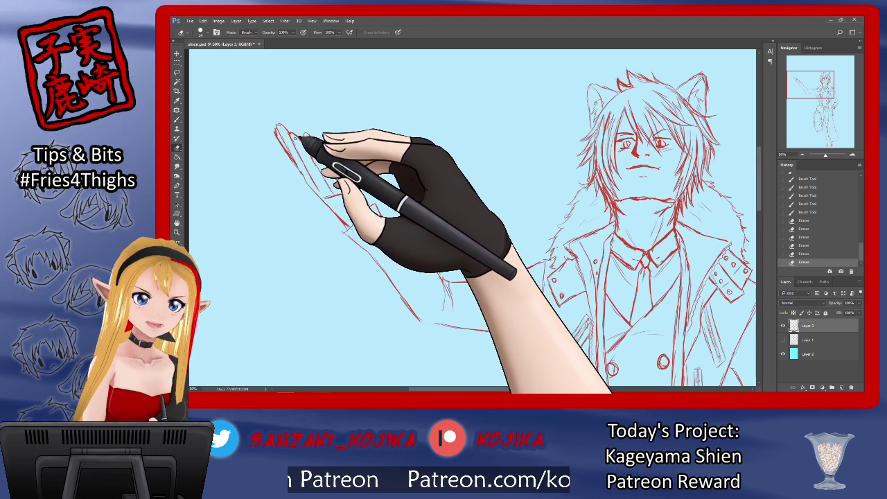
{"action": "left_click", "coordinate": [177, 119]}
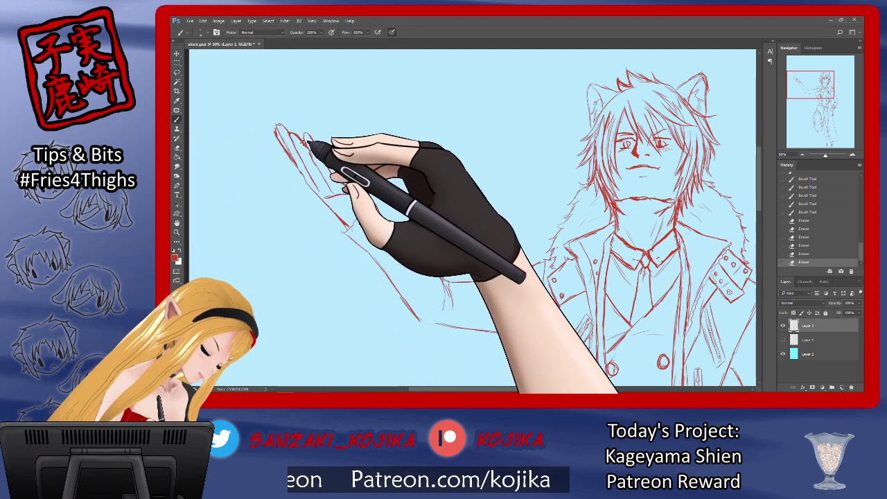
{"action": "left_click", "coordinate": [177, 148]}
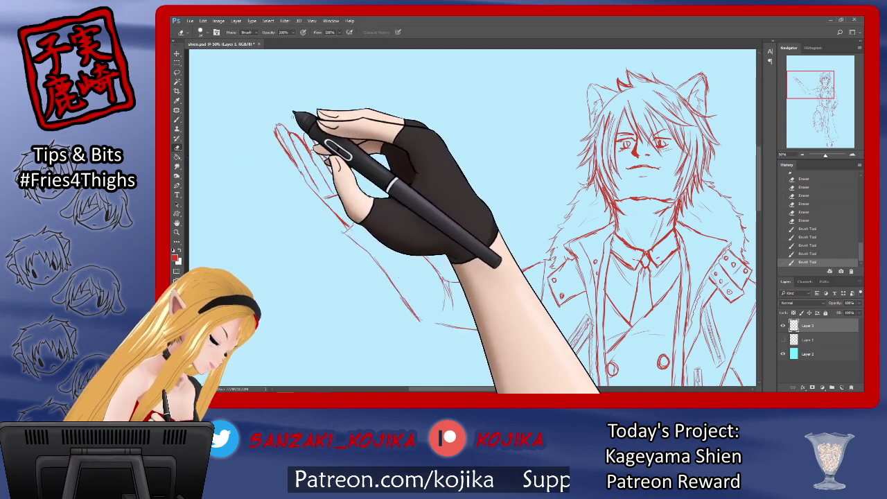
{"action": "left_click_drag", "start_coordinate": [315, 153], "coordinate": [305, 142]}
{"action": "left_click", "coordinate": [177, 119]}
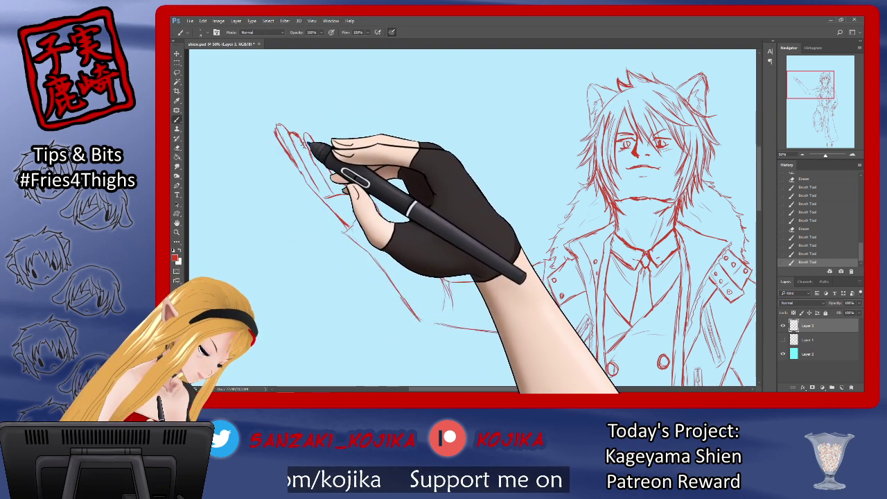
{"action": "left_click_drag", "start_coordinate": [309, 151], "coordinate": [314, 144]}
{"action": "left_click_drag", "start_coordinate": [312, 150], "coordinate": [323, 161]}
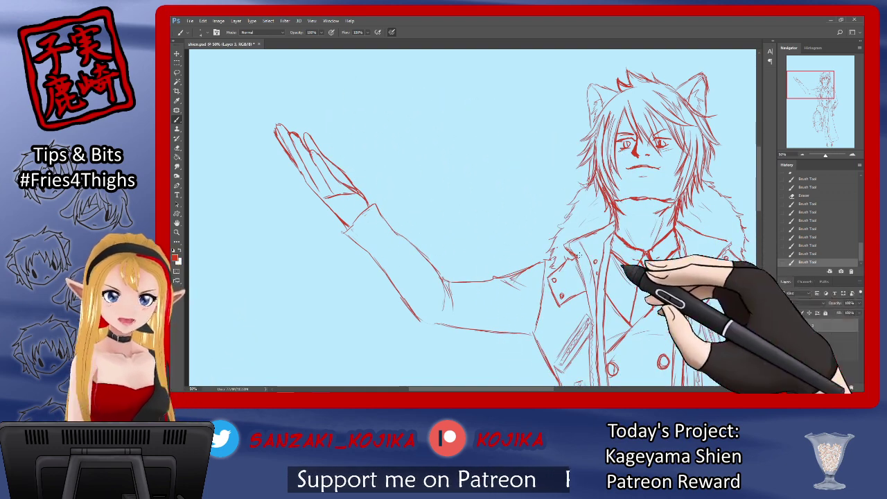
{"action": "left_click_drag", "start_coordinate": [336, 182], "coordinate": [361, 195]}
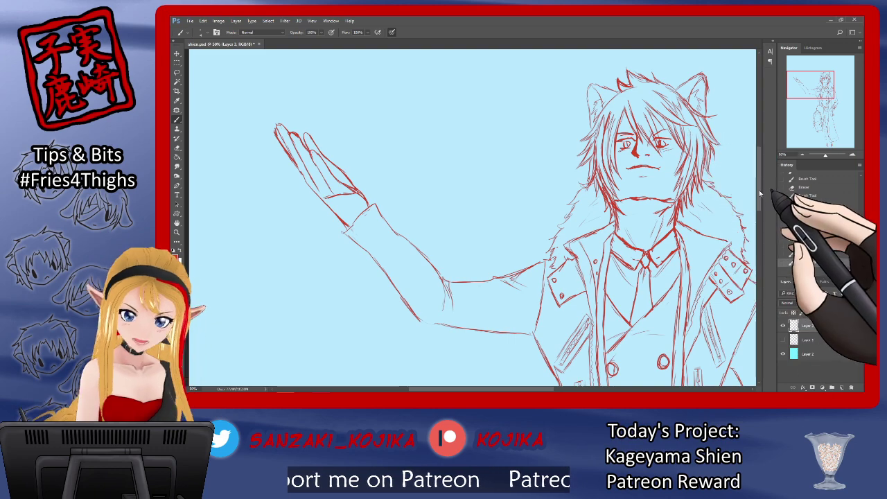
Draw a strap with a buckle around the raised arm's cuff, erasing the sleeve lines it overlaps.
{"action": "mouse_move", "coordinate": [760, 193]}
{"action": "left_mouse_down"}
{"action": "mouse_move", "coordinate": [760, 205]}
{"action": "mouse_move", "coordinate": [766, 186]}
{"action": "left_mouse_up"}
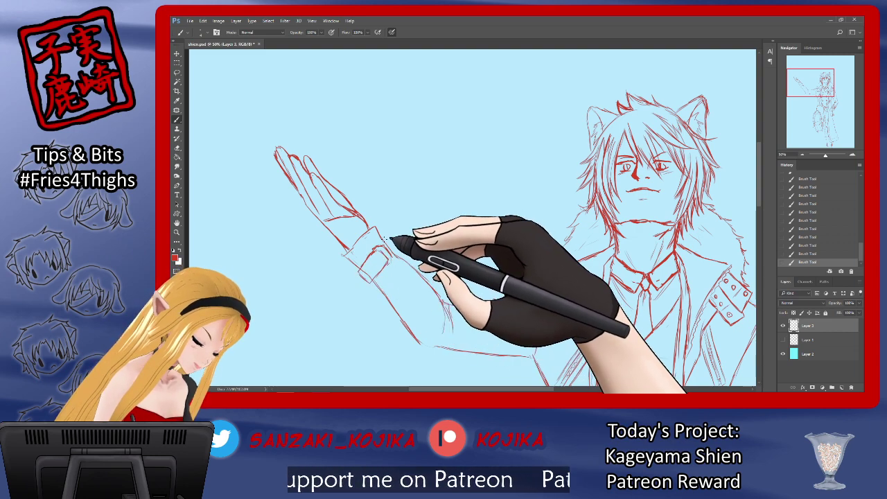
{"action": "left_click", "coordinate": [176, 148]}
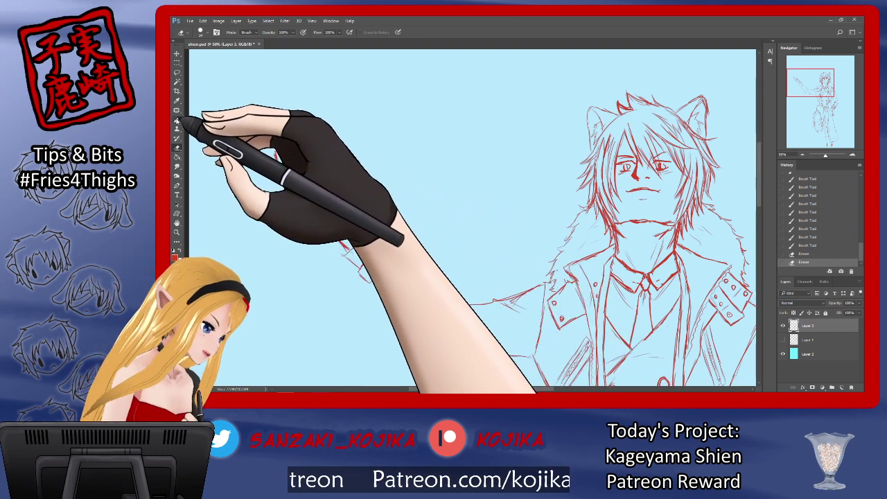
{"action": "left_click", "coordinate": [177, 119]}
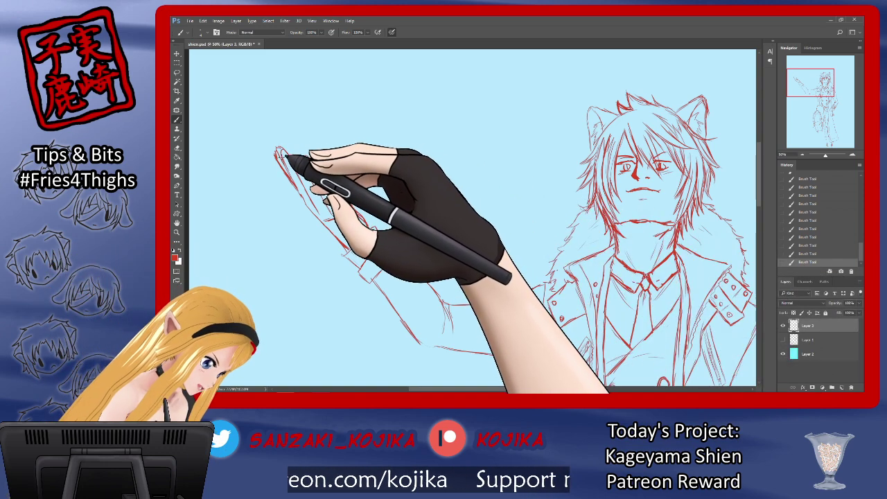
Erase the outermost finger's outer edge on the raised hand and redraw the contour down to the palm.
{"action": "left_click", "coordinate": [177, 148]}
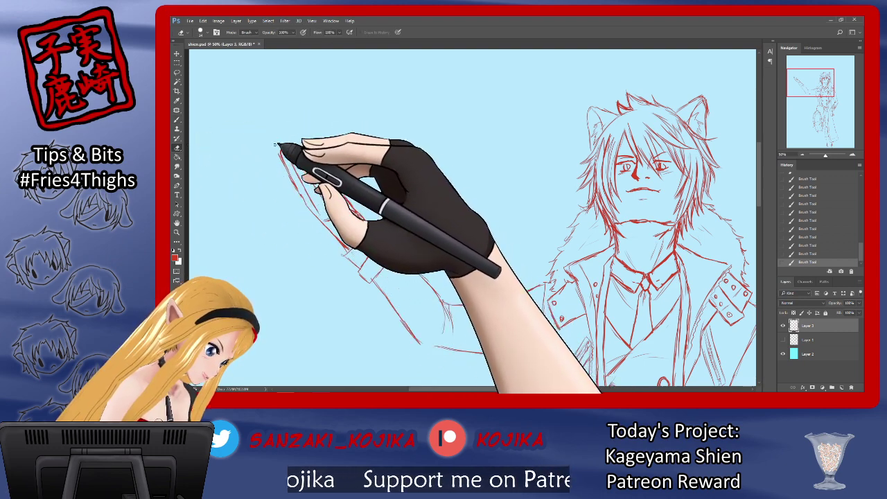
{"action": "mouse_move", "coordinate": [276, 144]}
{"action": "left_mouse_down"}
{"action": "mouse_move", "coordinate": [257, 143]}
{"action": "mouse_move", "coordinate": [303, 159]}
{"action": "mouse_move", "coordinate": [283, 167]}
{"action": "mouse_move", "coordinate": [296, 185]}
{"action": "left_mouse_up"}
{"action": "left_click", "coordinate": [176, 119]}
{"action": "left_click_drag", "start_coordinate": [296, 182], "coordinate": [307, 203]}
{"action": "left_click_drag", "start_coordinate": [306, 201], "coordinate": [321, 223]}
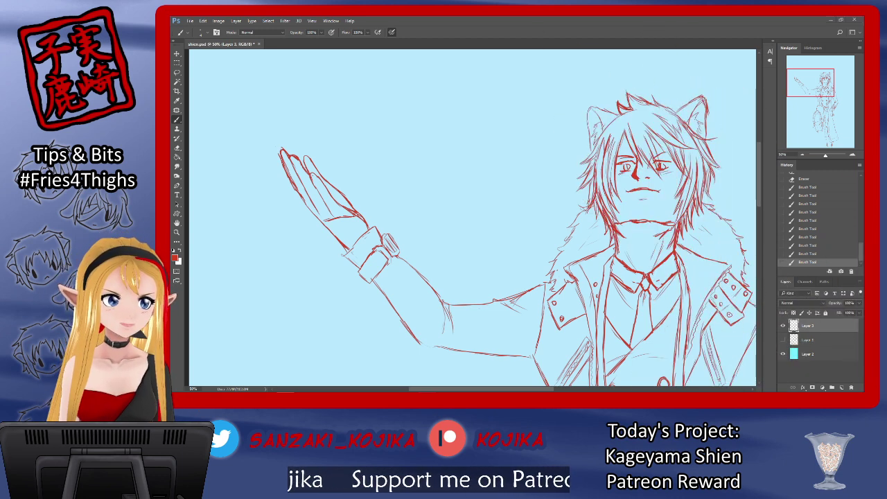
Sketch a furry tail curving out from behind the long coat's lower side edge.
{"action": "left_click_drag", "start_coordinate": [758, 198], "coordinate": [757, 261]}
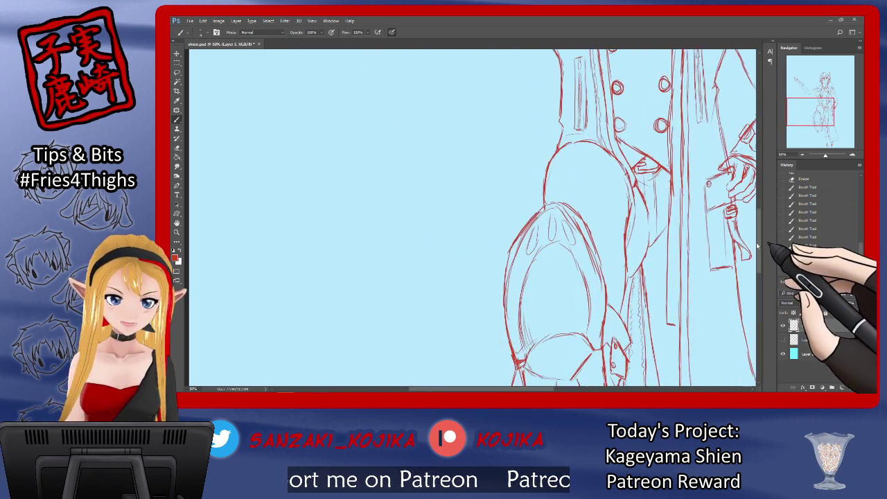
{"action": "key", "text": "ctrl+minus"}
{"action": "key", "text": "ctrl+minus"}
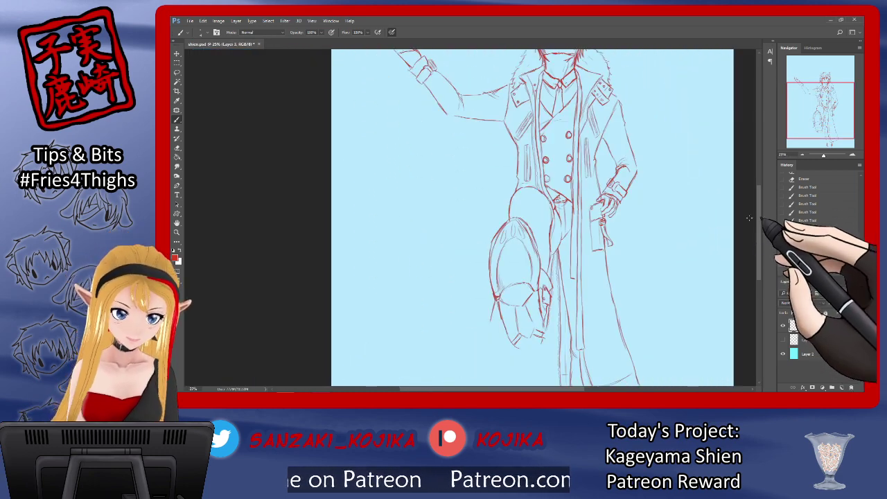
{"action": "left_click_drag", "start_coordinate": [758, 229], "coordinate": [737, 216]}
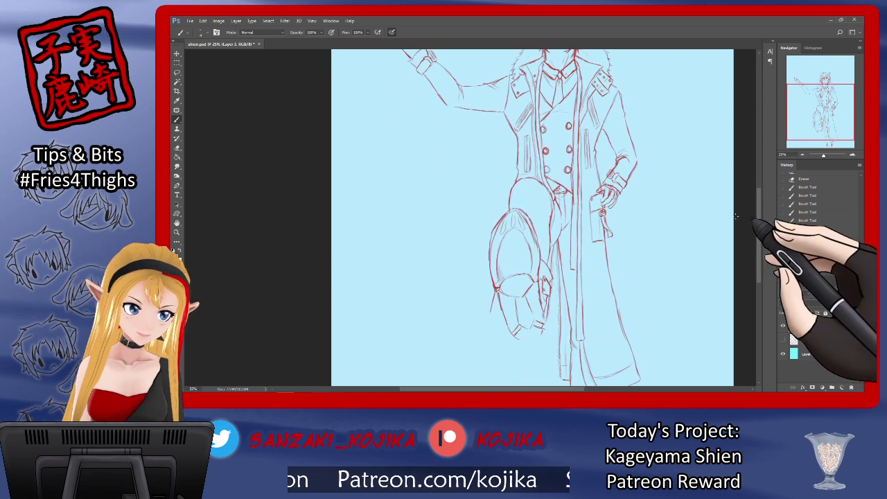
{"action": "left_click_drag", "start_coordinate": [551, 265], "coordinate": [557, 279]}
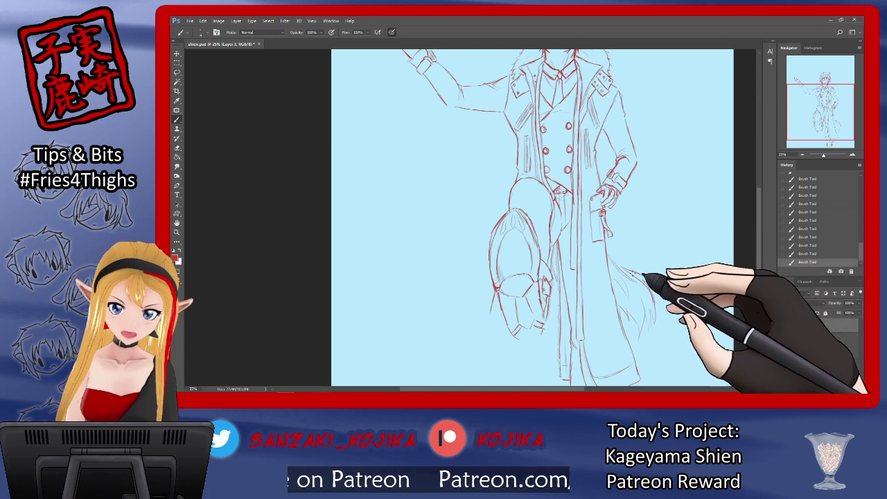
{"action": "left_click_drag", "start_coordinate": [632, 274], "coordinate": [649, 282]}
{"action": "left_click_drag", "start_coordinate": [609, 259], "coordinate": [652, 284]}
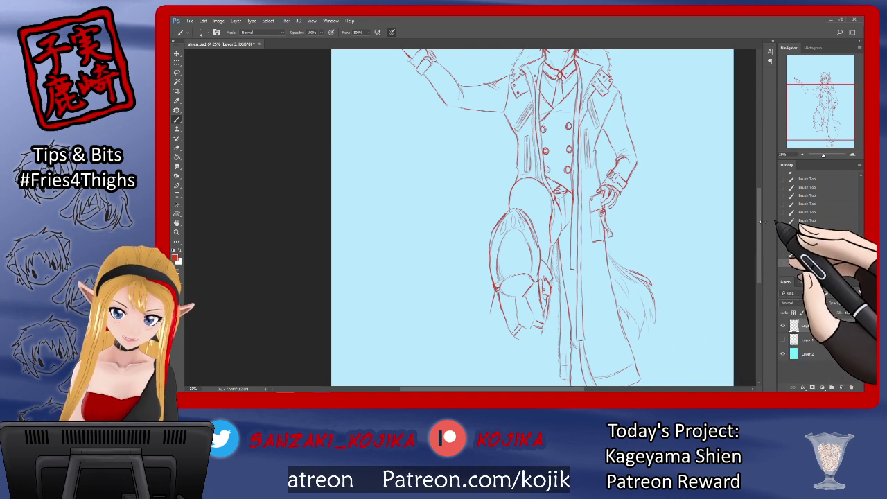
Show the blue sketch and shift its layer slightly toward the raised arm to fit the red figure.
{"action": "mouse_move", "coordinate": [763, 221]}
{"action": "left_mouse_down"}
{"action": "mouse_move", "coordinate": [763, 260]}
{"action": "mouse_move", "coordinate": [765, 200]}
{"action": "mouse_move", "coordinate": [761, 239]}
{"action": "mouse_move", "coordinate": [765, 213]}
{"action": "left_mouse_up"}
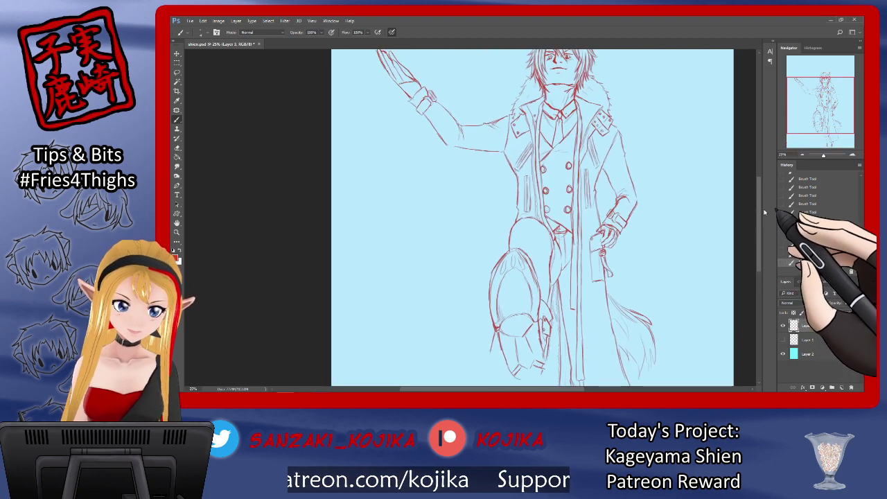
{"action": "left_click", "coordinate": [783, 340]}
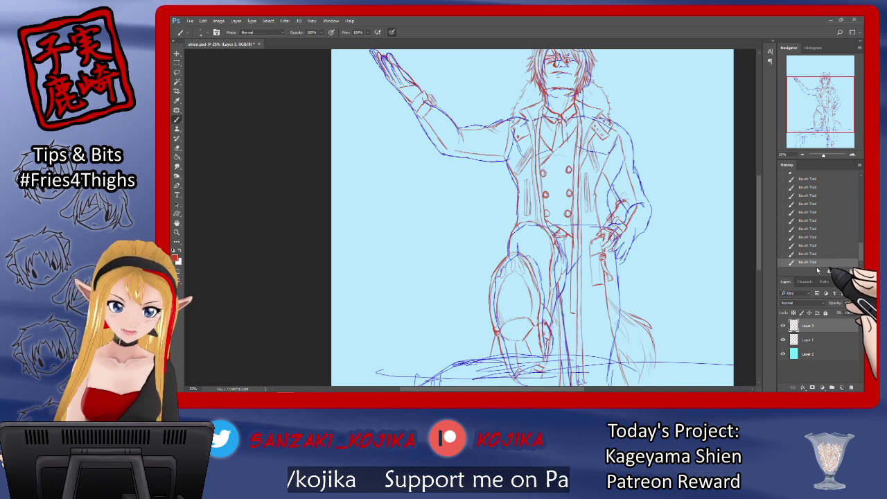
{"action": "left_click", "coordinate": [807, 339]}
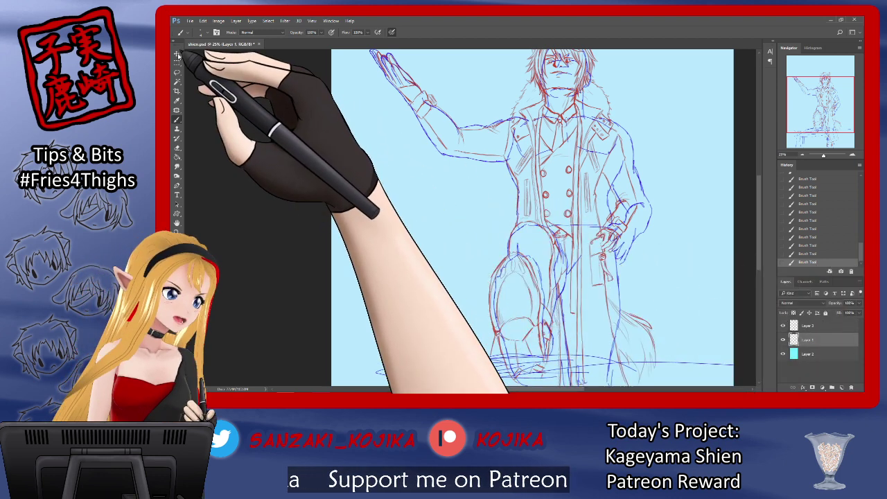
{"action": "left_click", "coordinate": [176, 53]}
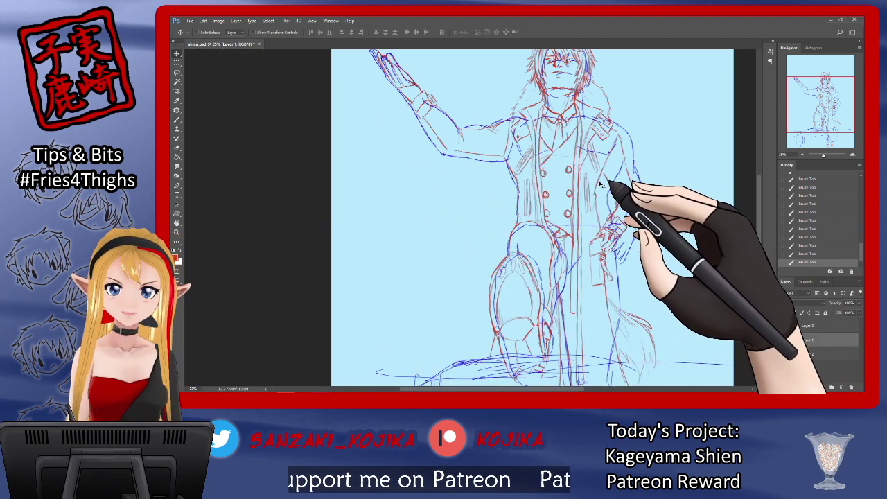
{"action": "left_click_drag", "start_coordinate": [595, 185], "coordinate": [599, 185]}
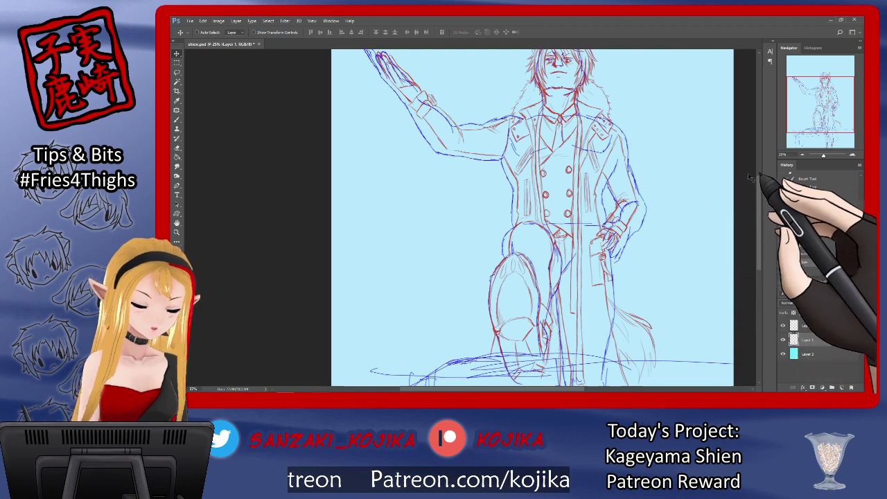
Compare the whole figure with the blue sketch, make the red line layer active, and hide the sketch.
{"action": "left_click_drag", "start_coordinate": [759, 190], "coordinate": [758, 173]}
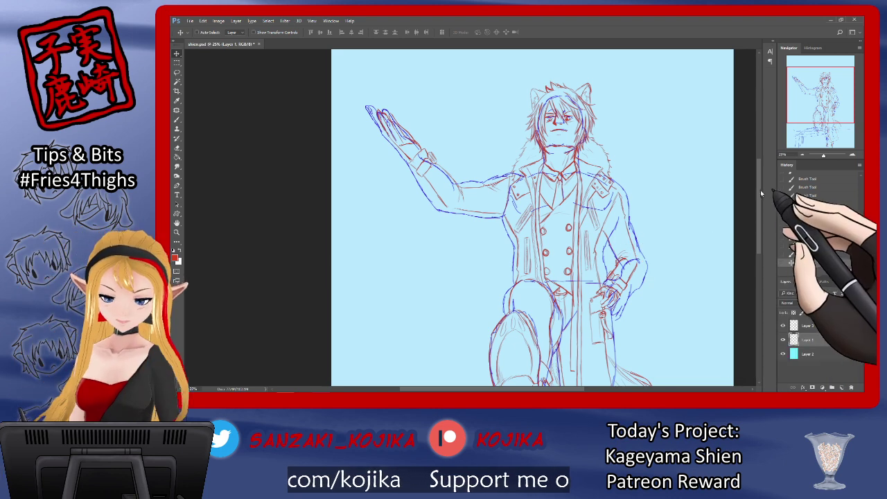
{"action": "left_click_drag", "start_coordinate": [760, 190], "coordinate": [775, 269]}
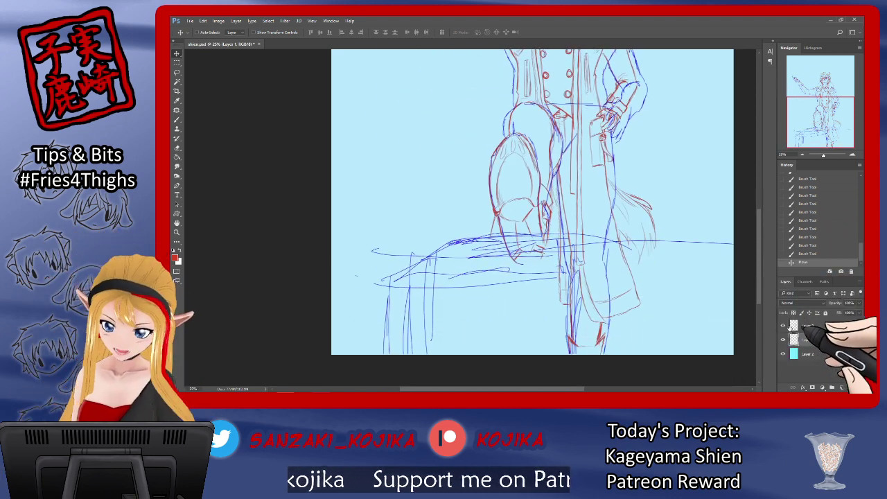
{"action": "left_click", "coordinate": [808, 326]}
{"action": "left_click", "coordinate": [782, 340]}
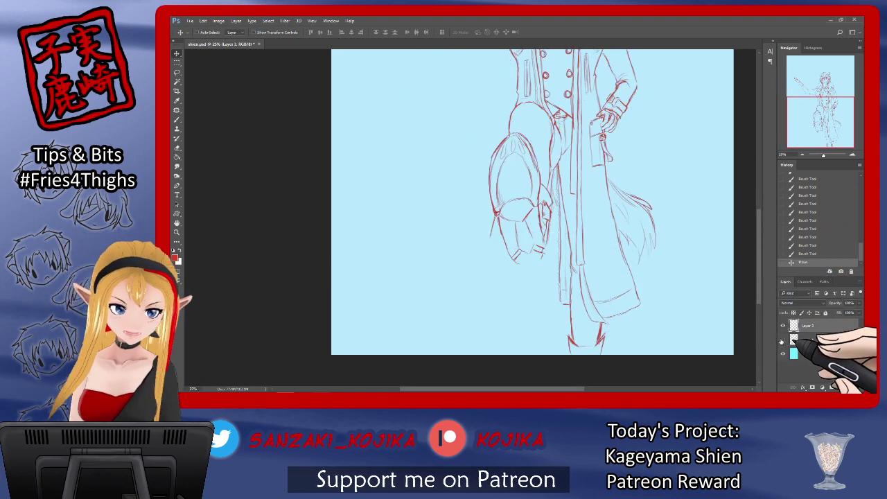
{"action": "left_click", "coordinate": [782, 341]}
{"action": "left_click", "coordinate": [783, 340]}
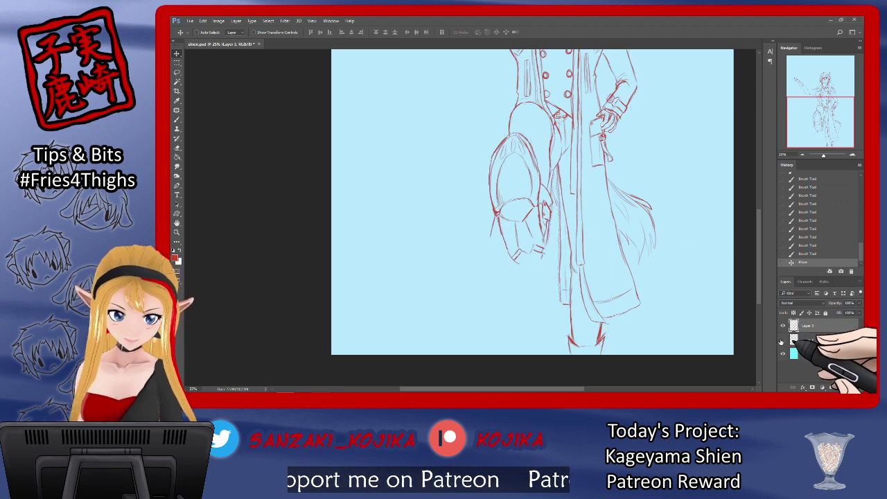
Show the blue sketch to compare it with the red figure from legs to head, and hide it again.
{"action": "left_click", "coordinate": [783, 340]}
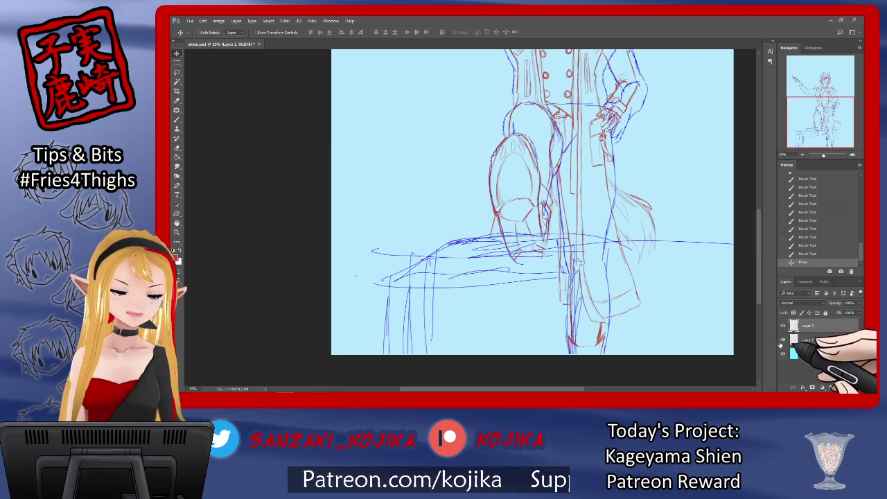
{"action": "left_click_drag", "start_coordinate": [757, 223], "coordinate": [754, 169]}
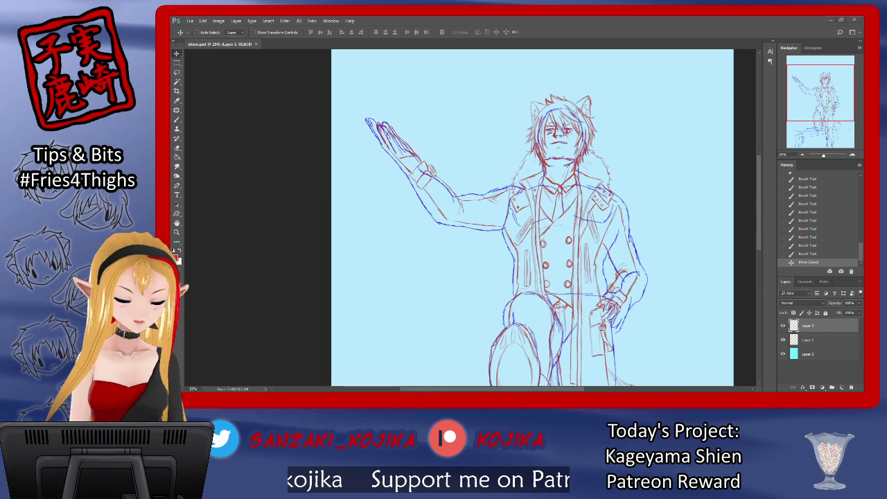
{"action": "key", "text": "ctrl+plus"}
{"action": "key", "text": "ctrl+plus"}
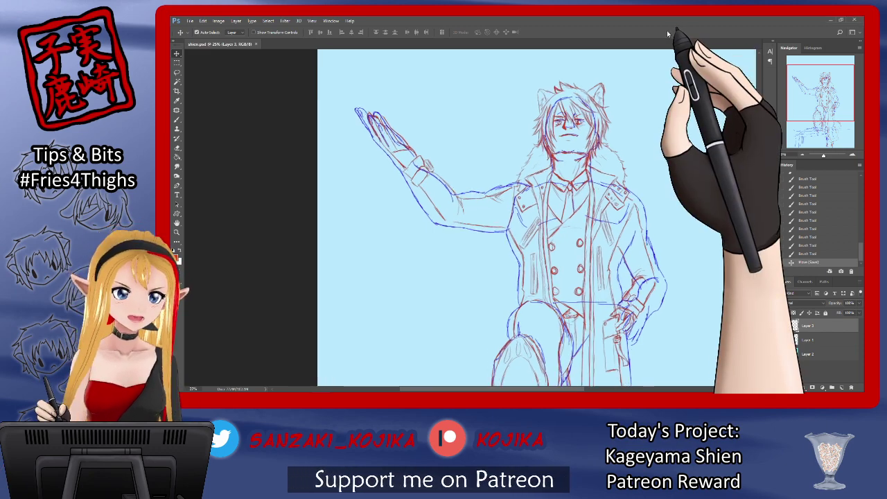
{"action": "scroll", "coordinate": [669, 104], "scroll_direction": "up", "scroll_amount": 3}
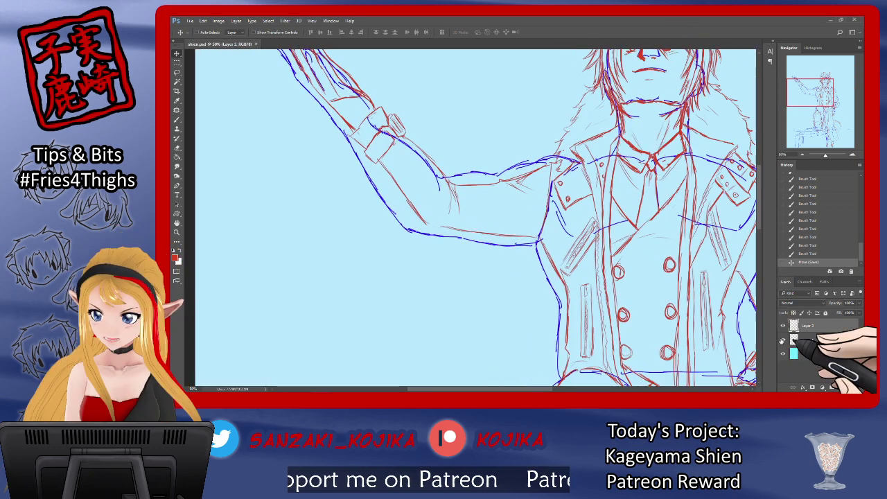
{"action": "left_click", "coordinate": [784, 339]}
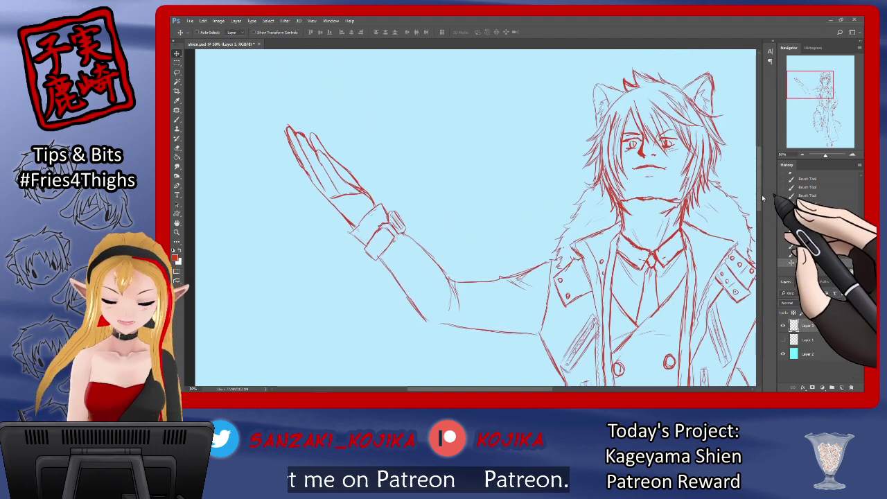
Sketch the curved side and lower outline of a small pointy-eared head floating just above the raised hand.
{"action": "left_click_drag", "start_coordinate": [762, 199], "coordinate": [762, 188]}
{"action": "left_click_drag", "start_coordinate": [540, 390], "coordinate": [535, 390]}
{"action": "scroll", "coordinate": [534, 392], "scroll_direction": "left", "scroll_amount": 3}
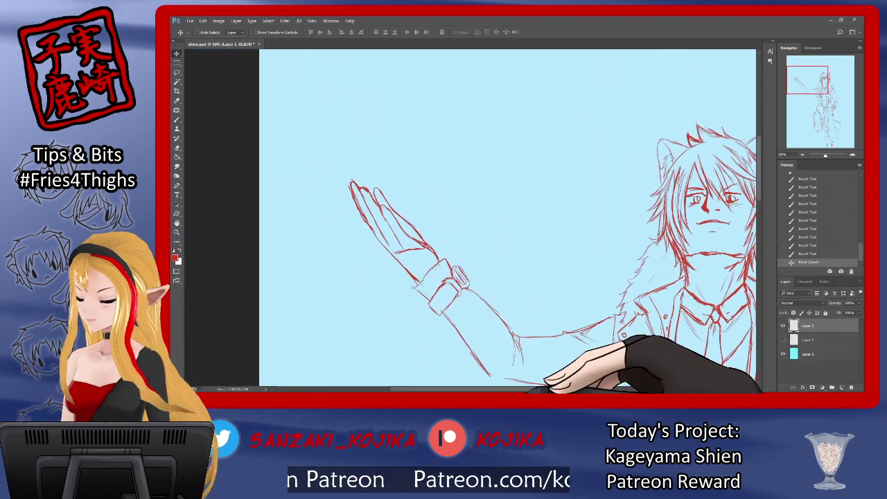
{"action": "key", "text": "b"}
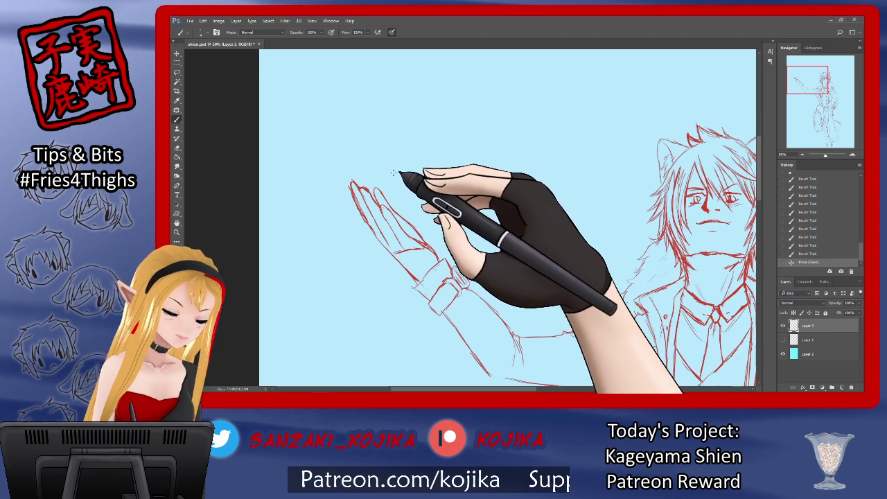
{"action": "left_click_drag", "start_coordinate": [395, 158], "coordinate": [400, 196]}
{"action": "left_click_drag", "start_coordinate": [402, 197], "coordinate": [453, 199]}
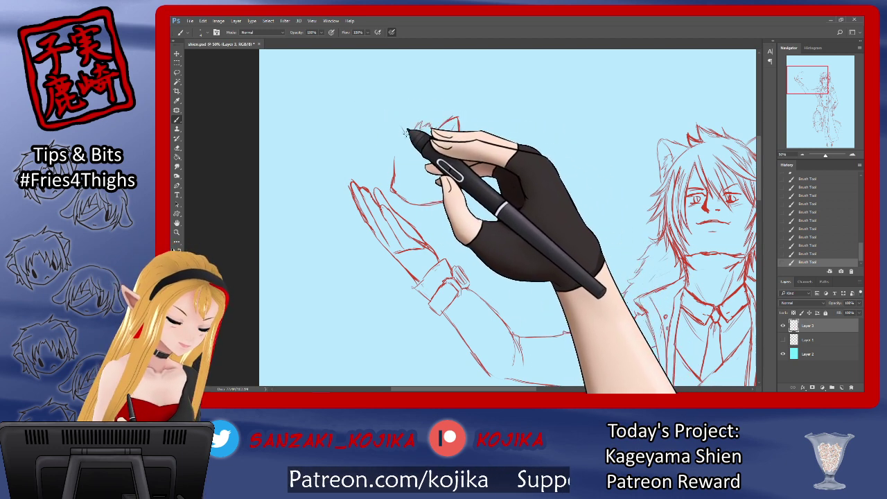
Erase the tip of the small cat figure's left ear above the raised hand and redraw the ear's outline with red strokes.
{"action": "mouse_move", "coordinate": [406, 133]}
{"action": "left_mouse_down"}
{"action": "mouse_move", "coordinate": [390, 121]}
{"action": "mouse_move", "coordinate": [392, 152]}
{"action": "left_mouse_up"}
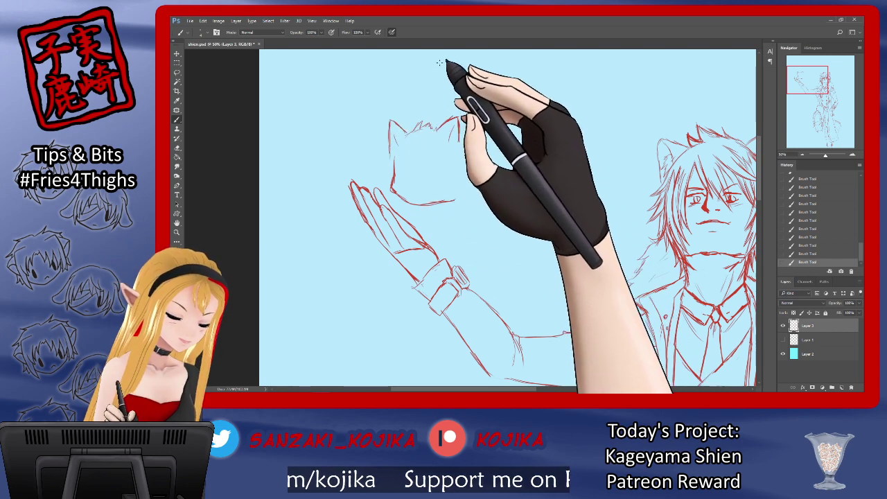
{"action": "left_click", "coordinate": [177, 147]}
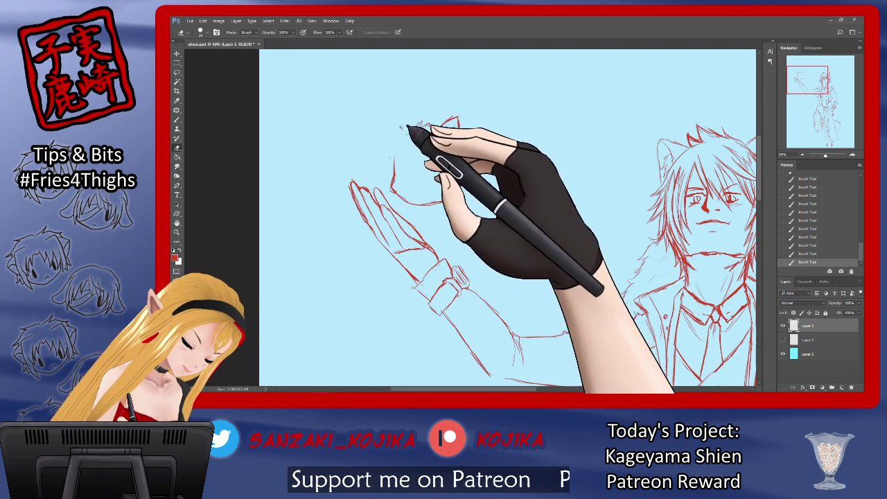
{"action": "left_click_drag", "start_coordinate": [396, 122], "coordinate": [388, 115]}
{"action": "left_click", "coordinate": [177, 119]}
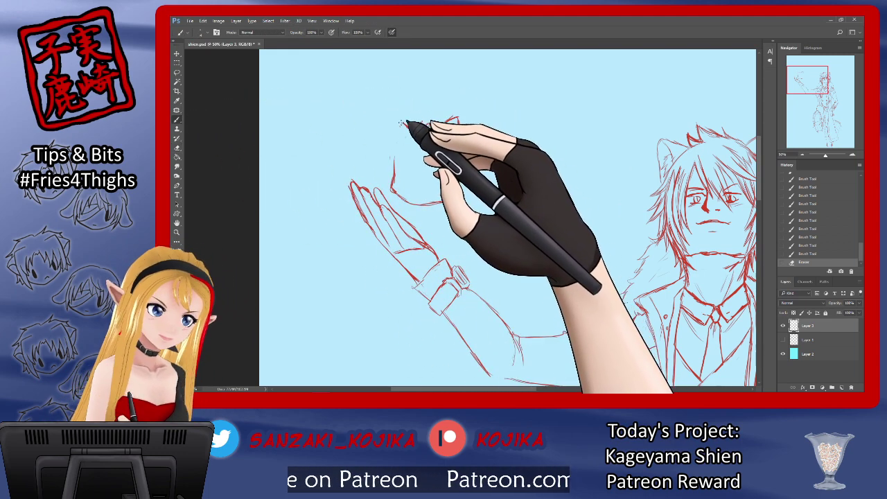
{"action": "left_click_drag", "start_coordinate": [402, 123], "coordinate": [406, 127]}
{"action": "left_click_drag", "start_coordinate": [396, 119], "coordinate": [406, 126]}
{"action": "left_click_drag", "start_coordinate": [398, 120], "coordinate": [405, 125]}
{"action": "mouse_move", "coordinate": [395, 119]}
{"action": "left_mouse_down"}
{"action": "mouse_move", "coordinate": [404, 125]}
{"action": "mouse_move", "coordinate": [389, 133]}
{"action": "left_mouse_up"}
{"action": "mouse_move", "coordinate": [392, 120]}
{"action": "left_mouse_down"}
{"action": "mouse_move", "coordinate": [391, 133]}
{"action": "mouse_move", "coordinate": [391, 118]}
{"action": "mouse_move", "coordinate": [406, 127]}
{"action": "mouse_move", "coordinate": [393, 156]}
{"action": "left_mouse_up"}
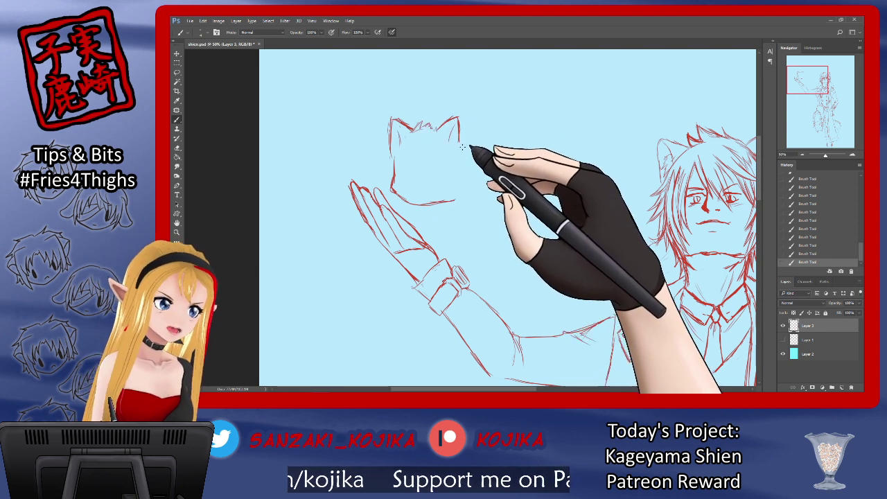
Sketch the right side of the small cat's head, erase its right ear and redraw the ear wider and farther out.
{"action": "left_click_drag", "start_coordinate": [459, 143], "coordinate": [457, 199]}
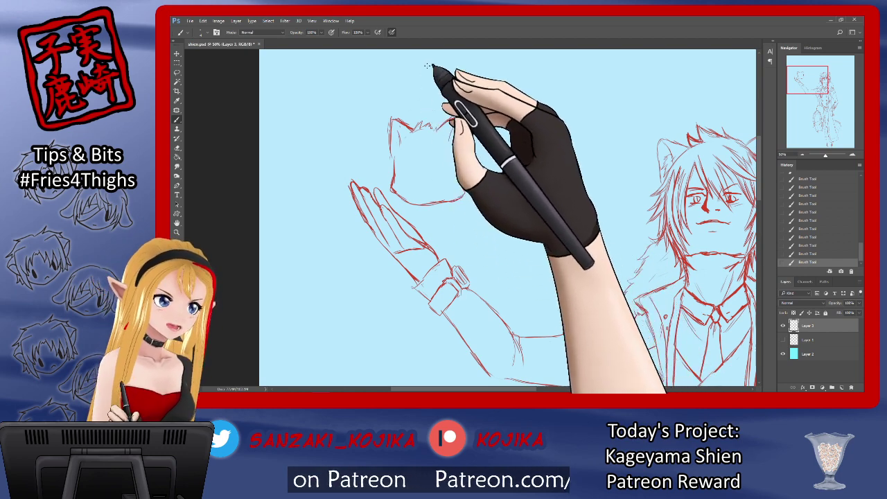
{"action": "left_click", "coordinate": [177, 148]}
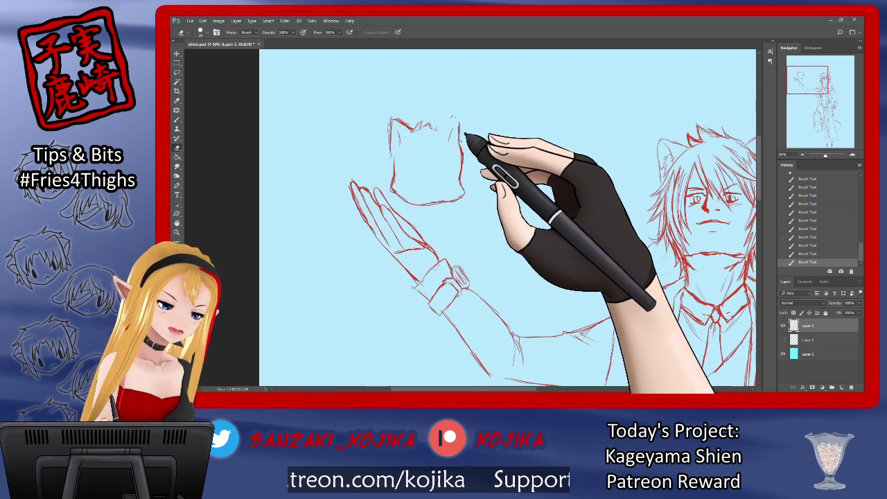
{"action": "left_click", "coordinate": [439, 120]}
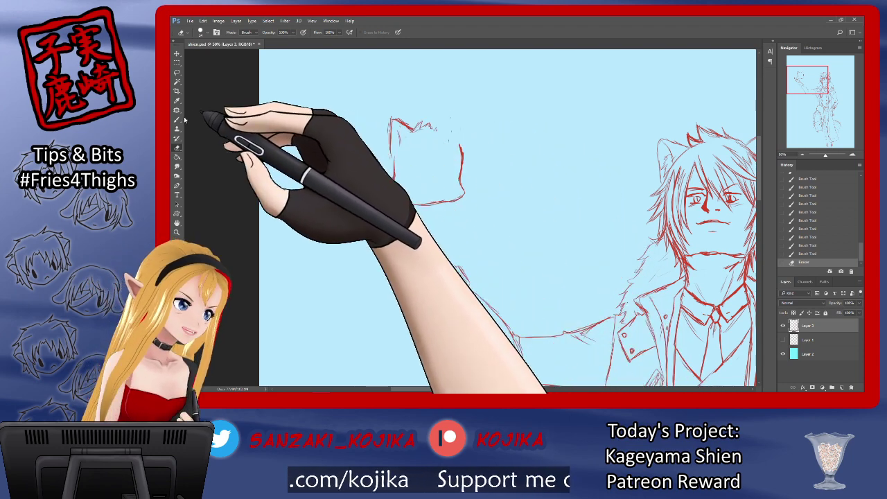
{"action": "left_click", "coordinate": [178, 120]}
{"action": "mouse_move", "coordinate": [436, 130]}
{"action": "left_mouse_down"}
{"action": "mouse_move", "coordinate": [434, 122]}
{"action": "mouse_move", "coordinate": [469, 119]}
{"action": "mouse_move", "coordinate": [463, 140]}
{"action": "left_mouse_up"}
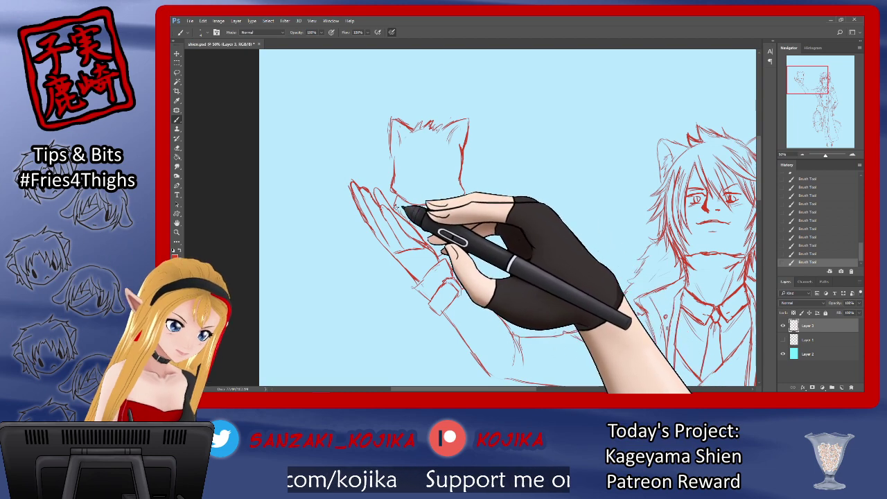
Erase the body line and the left end of the cat's fur collar, and redraw the collar and chin at that end.
{"action": "left_click", "coordinate": [177, 148]}
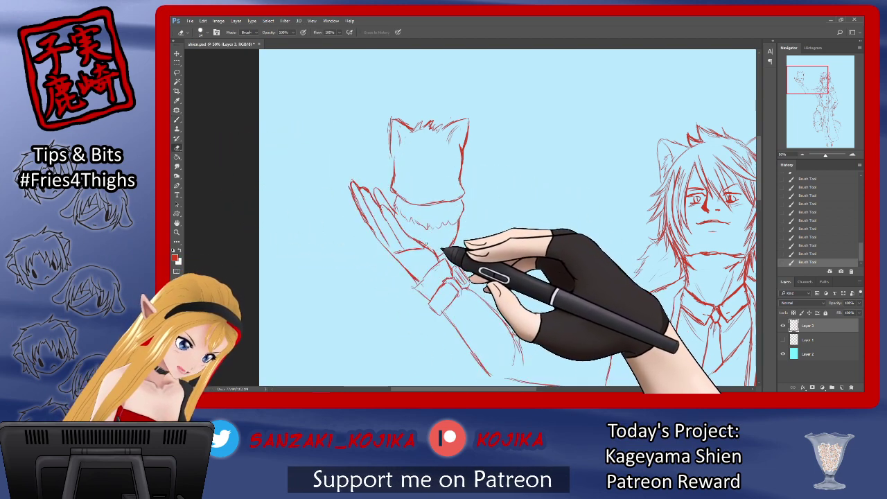
{"action": "mouse_move", "coordinate": [427, 244]}
{"action": "left_mouse_down"}
{"action": "mouse_move", "coordinate": [421, 239]}
{"action": "mouse_move", "coordinate": [435, 246]}
{"action": "left_mouse_up"}
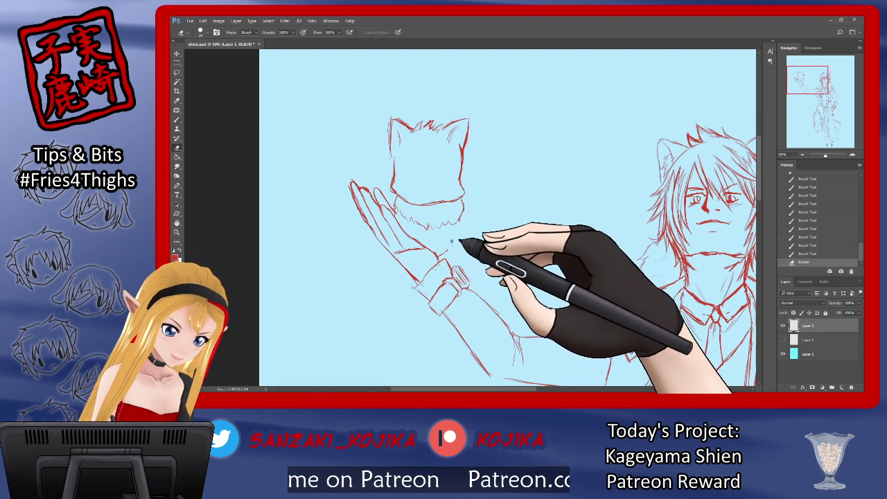
{"action": "left_click_drag", "start_coordinate": [402, 216], "coordinate": [395, 210]}
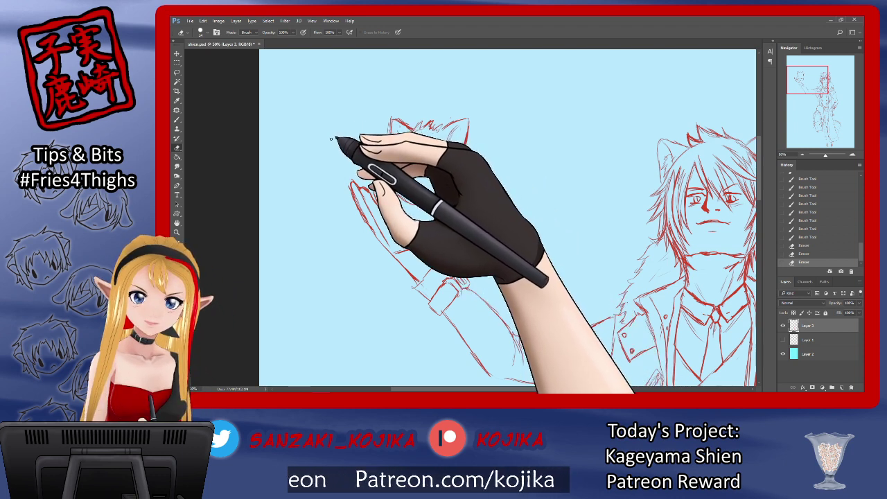
{"action": "left_click", "coordinate": [177, 120]}
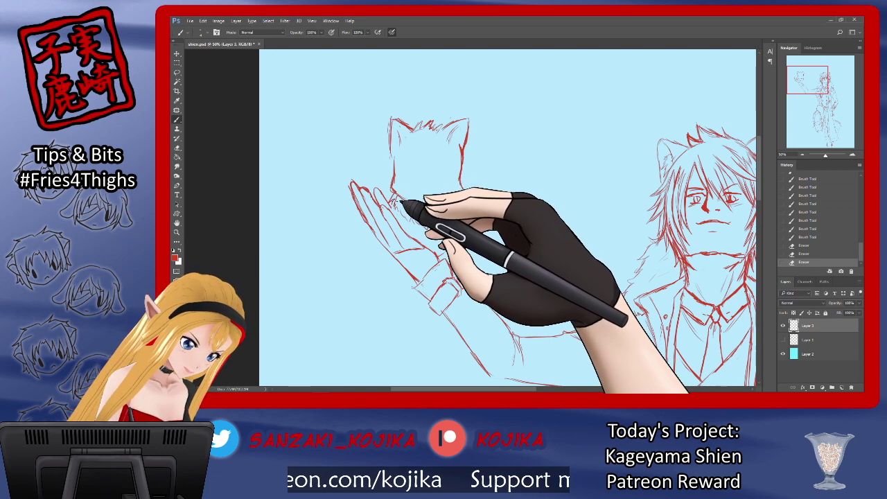
{"action": "left_click_drag", "start_coordinate": [400, 202], "coordinate": [393, 187]}
{"action": "left_click_drag", "start_coordinate": [394, 181], "coordinate": [409, 201]}
{"action": "mouse_move", "coordinate": [382, 192]}
{"action": "left_mouse_down"}
{"action": "mouse_move", "coordinate": [398, 201]}
{"action": "mouse_move", "coordinate": [404, 182]}
{"action": "left_mouse_up"}
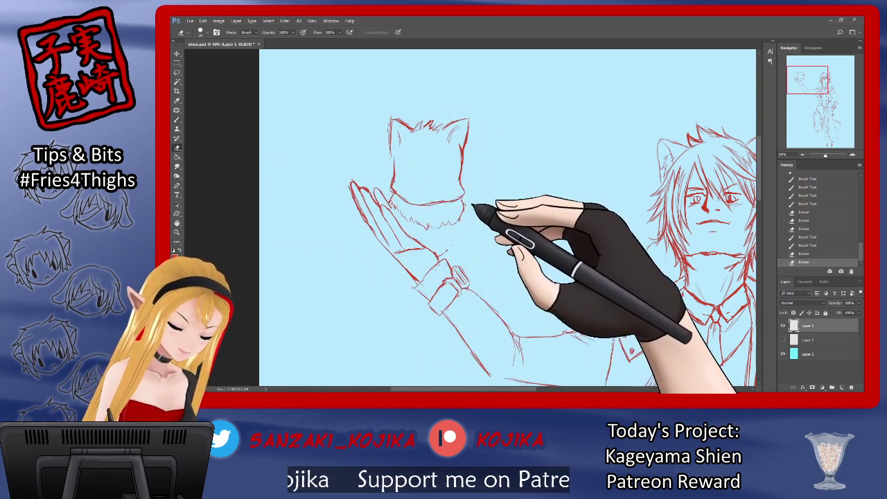
Erase the right end of the cat's fur collar, redraw its ragged fur, and sketch the body's right edge down to the palm.
{"action": "left_click_drag", "start_coordinate": [462, 205], "coordinate": [454, 202]}
{"action": "left_click", "coordinate": [176, 119]}
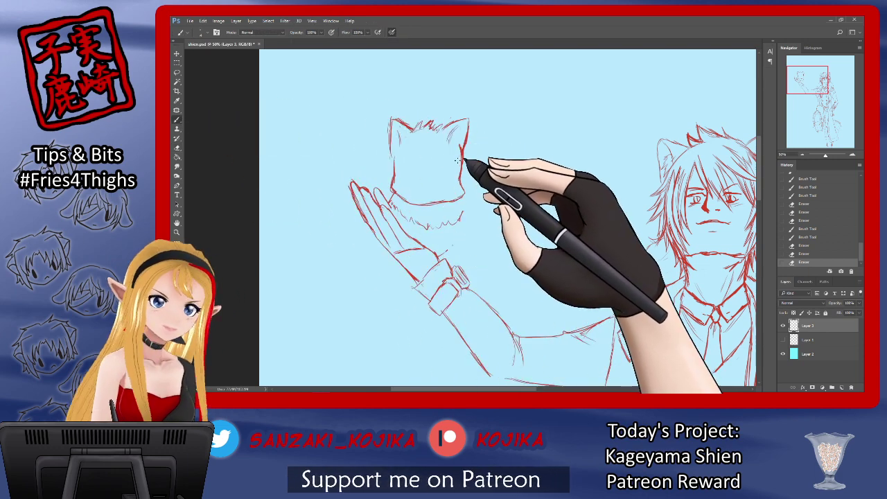
{"action": "left_click_drag", "start_coordinate": [467, 202], "coordinate": [451, 218]}
{"action": "left_click_drag", "start_coordinate": [398, 208], "coordinate": [389, 204]}
{"action": "left_click_drag", "start_coordinate": [464, 216], "coordinate": [464, 229]}
{"action": "left_click_drag", "start_coordinate": [465, 223], "coordinate": [464, 238]}
{"action": "left_click_drag", "start_coordinate": [466, 216], "coordinate": [463, 220]}
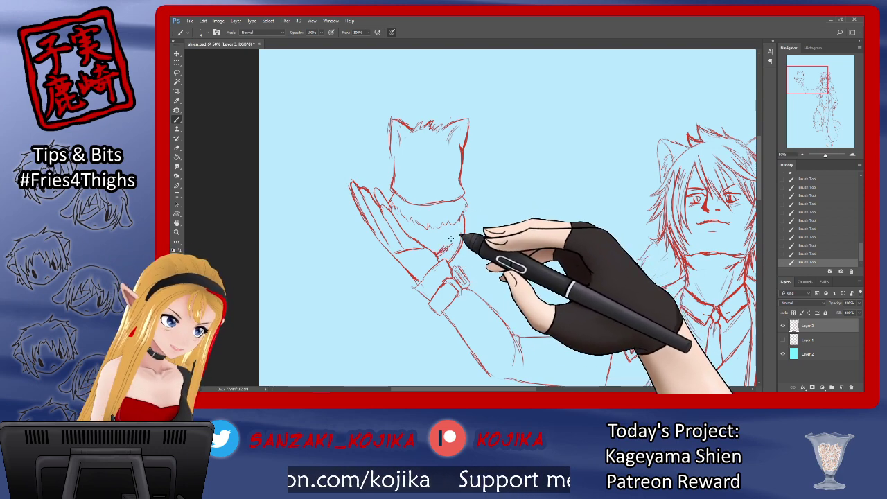
Clean up the body line above the palm, then erase the raised hand's leftmost fingertip and redraw it shorter.
{"action": "left_click", "coordinate": [177, 147]}
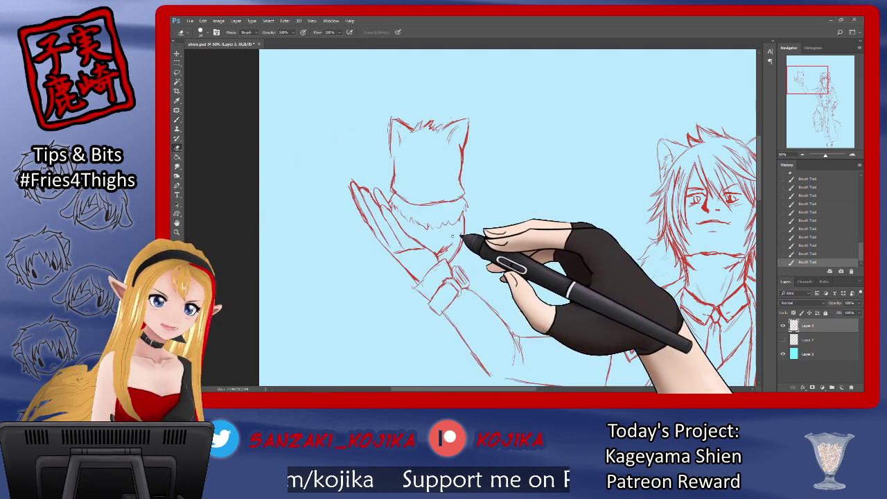
{"action": "left_click_drag", "start_coordinate": [450, 242], "coordinate": [453, 240]}
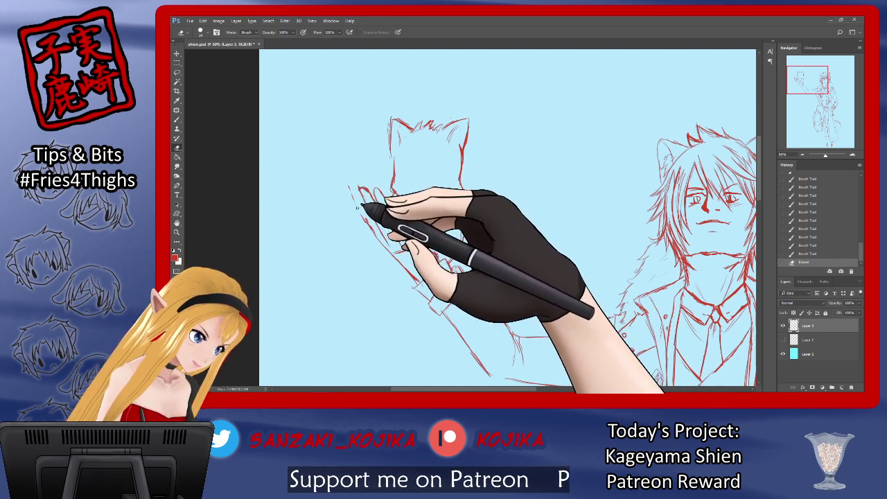
{"action": "left_click_drag", "start_coordinate": [352, 181], "coordinate": [353, 184]}
{"action": "left_click", "coordinate": [177, 119]}
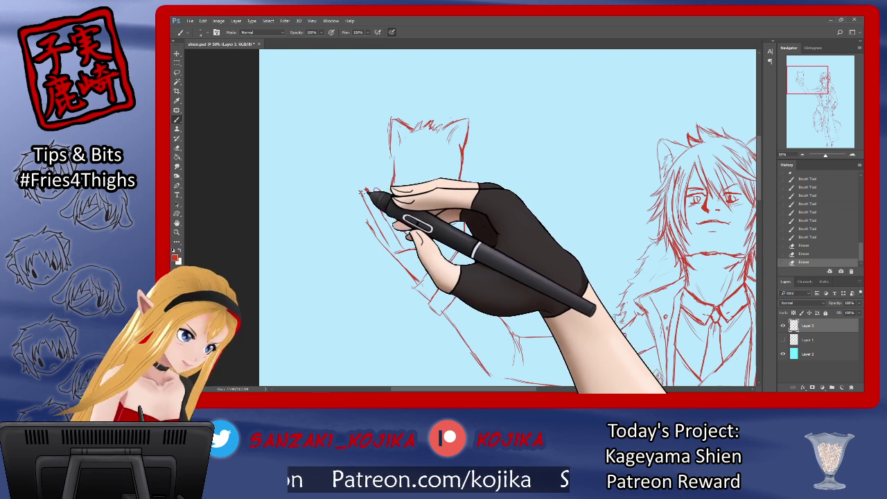
{"action": "mouse_move", "coordinate": [362, 192]}
{"action": "left_mouse_down"}
{"action": "mouse_move", "coordinate": [375, 238]}
{"action": "mouse_move", "coordinate": [357, 193]}
{"action": "left_mouse_up"}
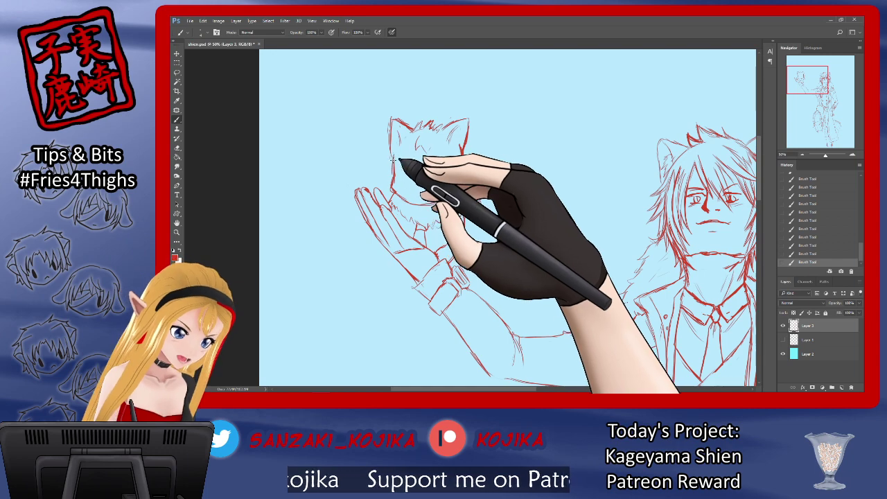
Erase the straight left and right sides of the cat's face and redraw them with rounder outlines.
{"action": "left_click", "coordinate": [178, 148]}
{"action": "left_click_drag", "start_coordinate": [406, 154], "coordinate": [399, 188]}
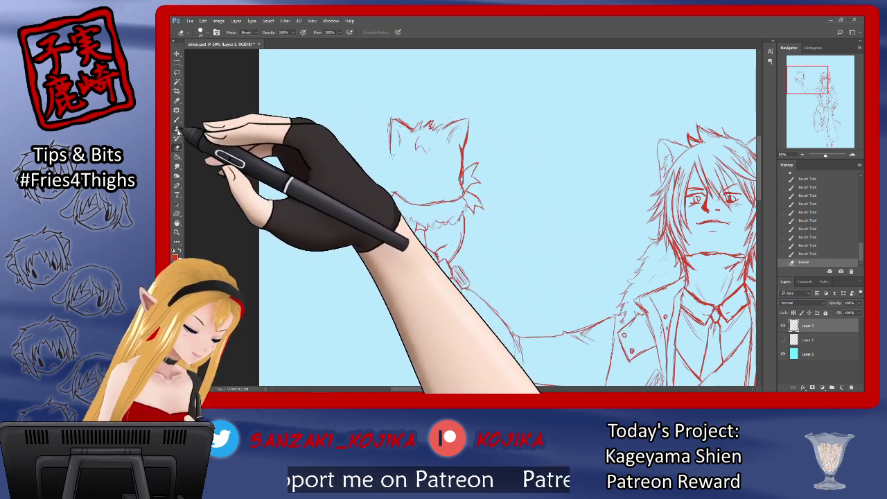
{"action": "left_click", "coordinate": [178, 119]}
{"action": "mouse_move", "coordinate": [401, 140]}
{"action": "left_mouse_down"}
{"action": "mouse_move", "coordinate": [395, 188]}
{"action": "mouse_move", "coordinate": [440, 184]}
{"action": "left_mouse_up"}
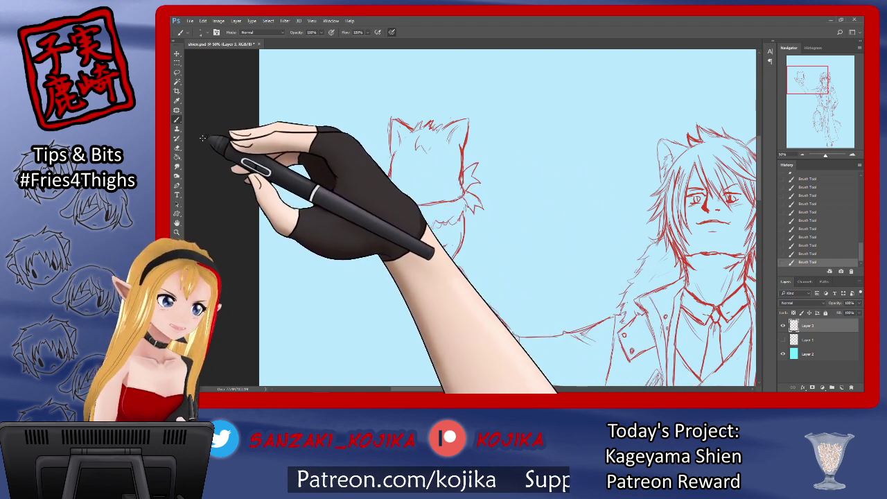
{"action": "left_click", "coordinate": [178, 147]}
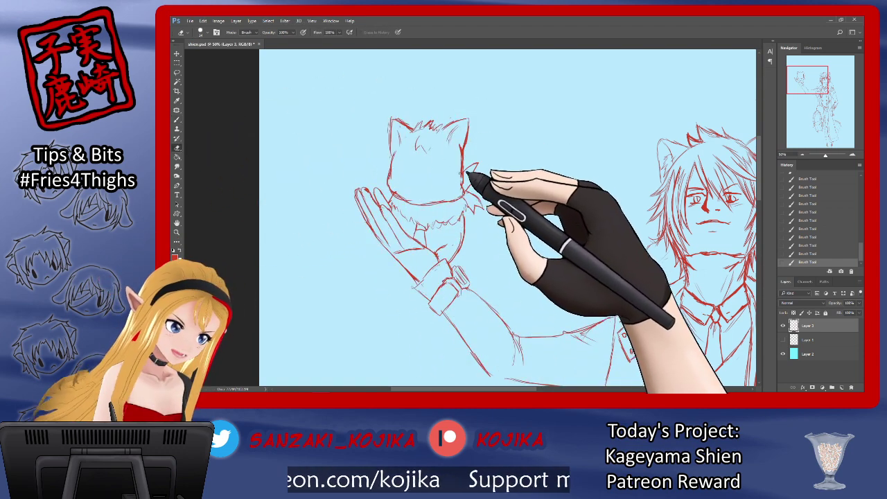
{"action": "left_click_drag", "start_coordinate": [463, 186], "coordinate": [457, 165]}
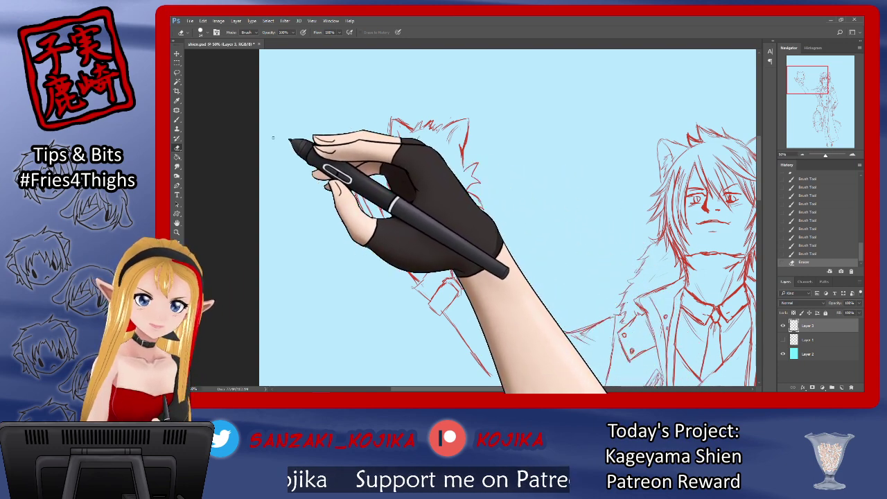
{"action": "left_click", "coordinate": [177, 119]}
{"action": "mouse_move", "coordinate": [460, 144]}
{"action": "left_mouse_down"}
{"action": "mouse_move", "coordinate": [475, 168]}
{"action": "mouse_move", "coordinate": [473, 193]}
{"action": "left_mouse_up"}
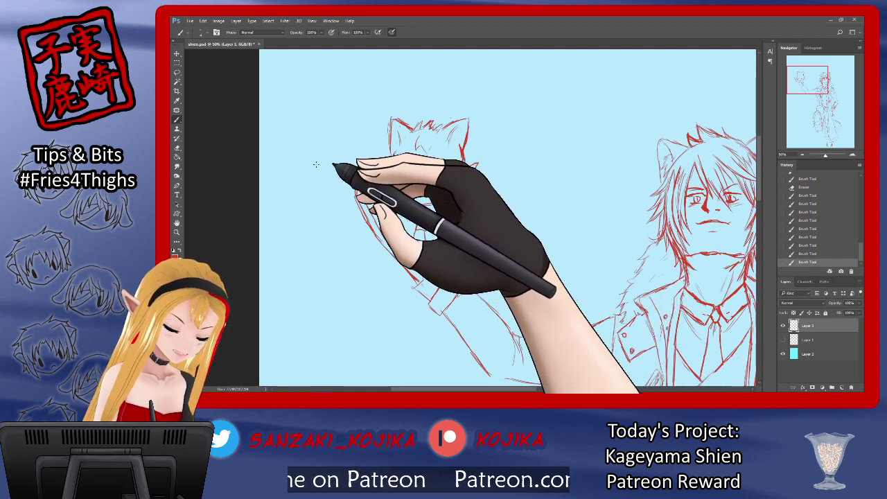
Erase the stray lines at the cat's lower cheeks and redraw the left cheek and the chin line across to the right cheek.
{"action": "left_click", "coordinate": [177, 147]}
{"action": "left_click_drag", "start_coordinate": [477, 164], "coordinate": [460, 195]}
{"action": "mouse_move", "coordinate": [390, 186]}
{"action": "left_mouse_down"}
{"action": "mouse_move", "coordinate": [400, 194]}
{"action": "mouse_move", "coordinate": [406, 181]}
{"action": "left_mouse_up"}
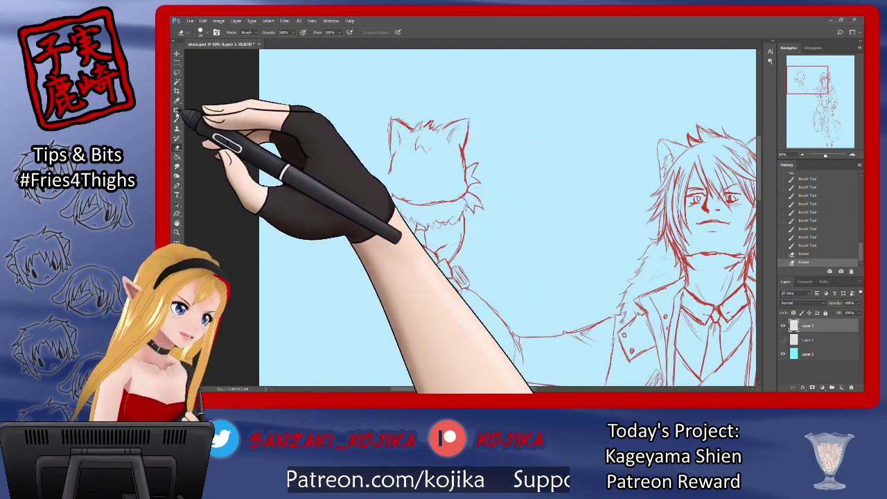
{"action": "left_click", "coordinate": [177, 120]}
{"action": "mouse_move", "coordinate": [399, 160]}
{"action": "left_mouse_down"}
{"action": "mouse_move", "coordinate": [386, 178]}
{"action": "mouse_move", "coordinate": [392, 194]}
{"action": "left_mouse_up"}
{"action": "left_click_drag", "start_coordinate": [389, 192], "coordinate": [433, 203]}
{"action": "left_click_drag", "start_coordinate": [430, 204], "coordinate": [463, 198]}
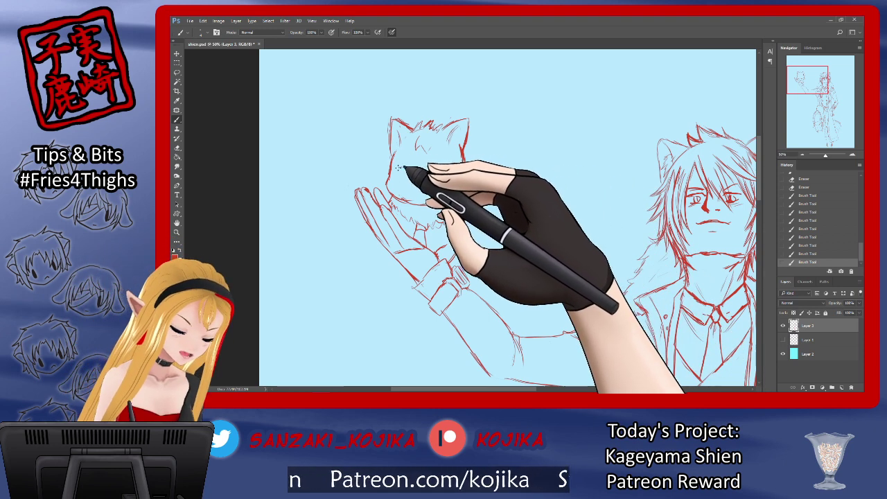
Draw half-closed eyes with pupils on the cat's face, undoing one stray stroke, and add a small muzzle below.
{"action": "mouse_move", "coordinate": [397, 169]}
{"action": "left_mouse_down"}
{"action": "mouse_move", "coordinate": [414, 166]}
{"action": "mouse_move", "coordinate": [407, 182]}
{"action": "left_mouse_up"}
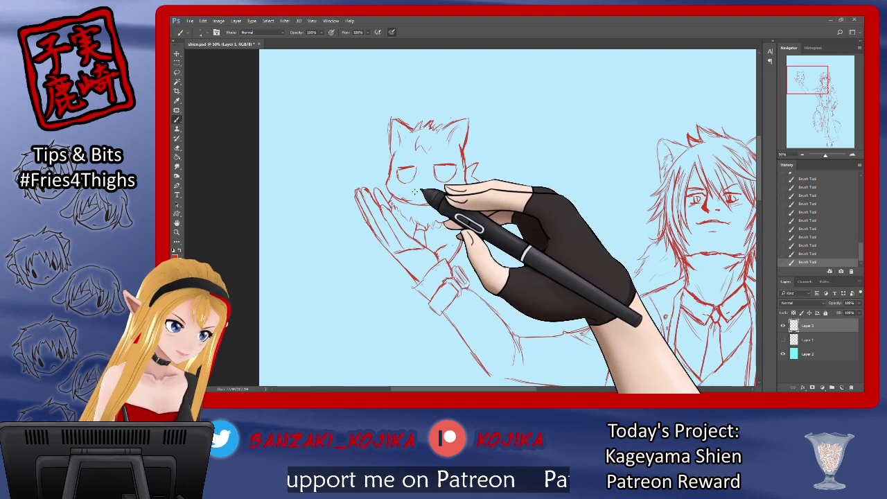
{"action": "left_click", "coordinate": [808, 253]}
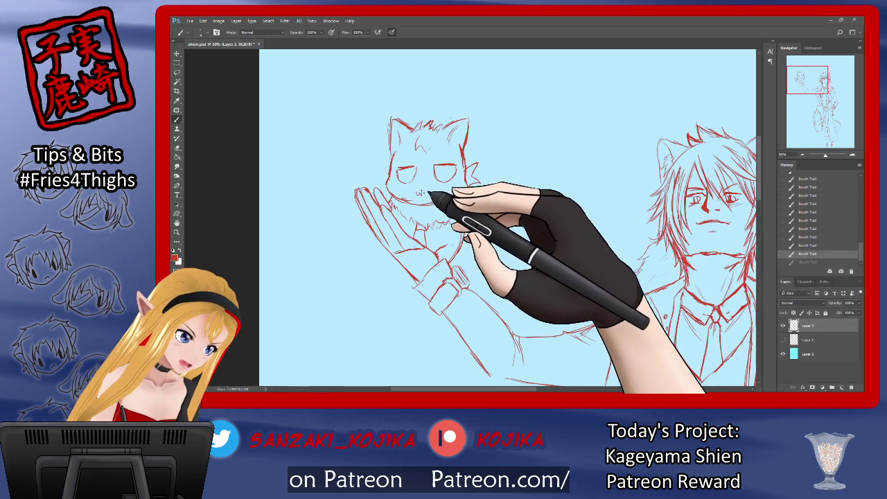
{"action": "left_click_drag", "start_coordinate": [430, 191], "coordinate": [441, 188]}
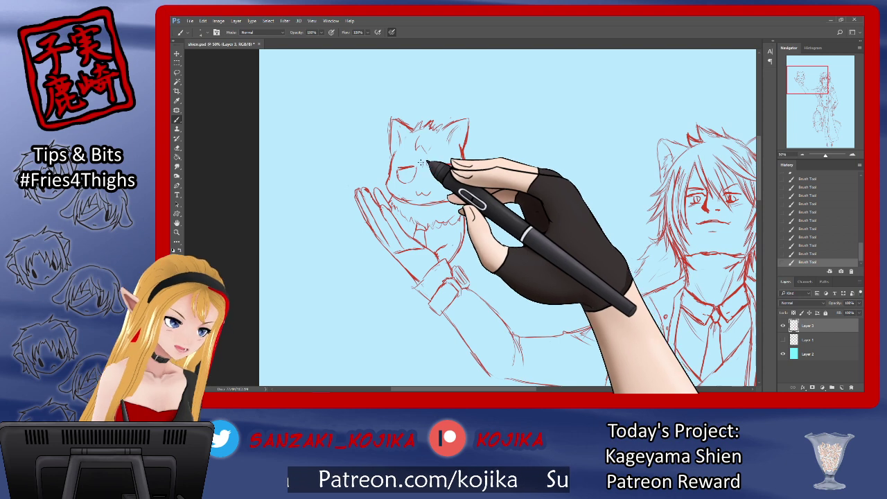
{"action": "left_click_drag", "start_coordinate": [402, 169], "coordinate": [409, 170]}
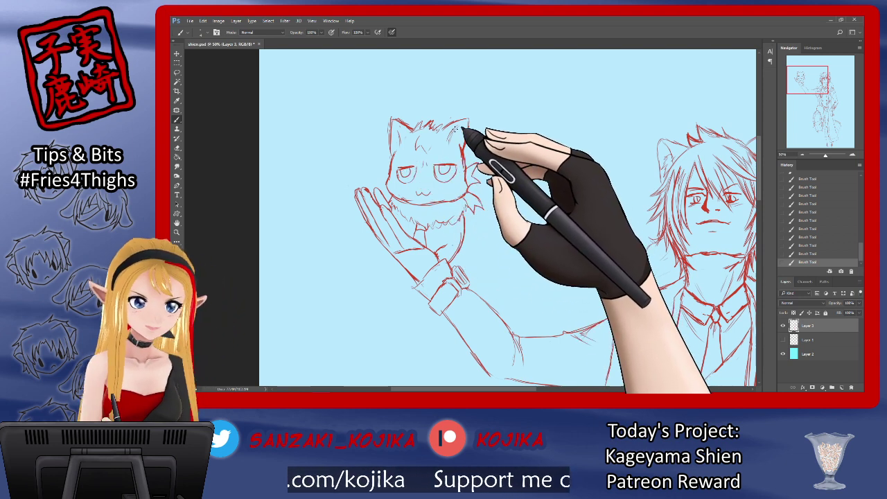
Erase the cat's small mouth and redraw it as a wider curved cat mouth.
{"action": "left_click", "coordinate": [177, 148]}
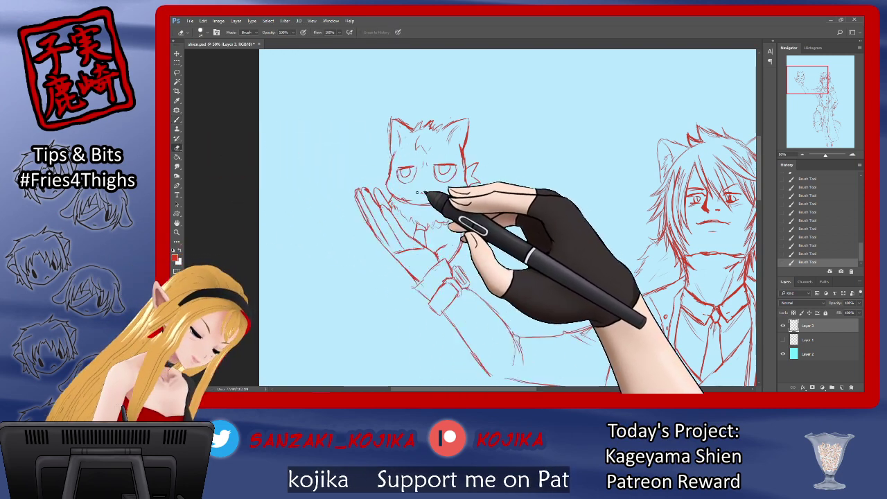
{"action": "left_click_drag", "start_coordinate": [420, 193], "coordinate": [431, 194]}
{"action": "left_click", "coordinate": [177, 119]}
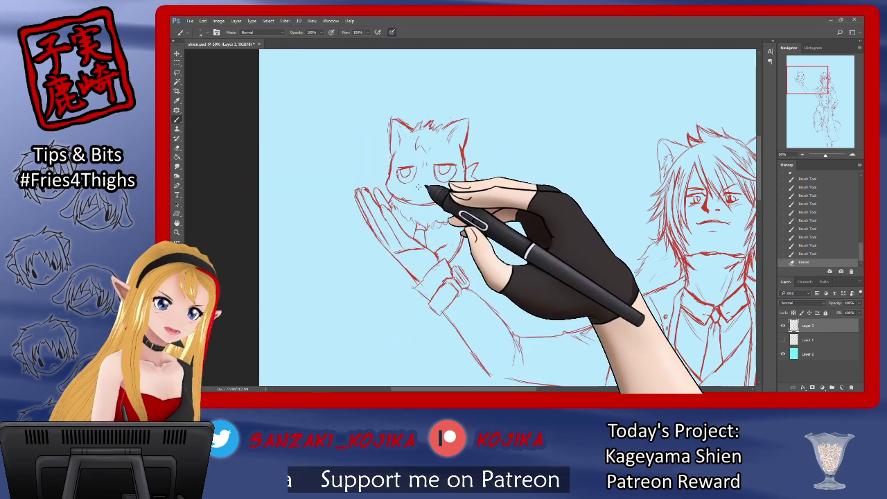
{"action": "left_click_drag", "start_coordinate": [414, 191], "coordinate": [431, 191]}
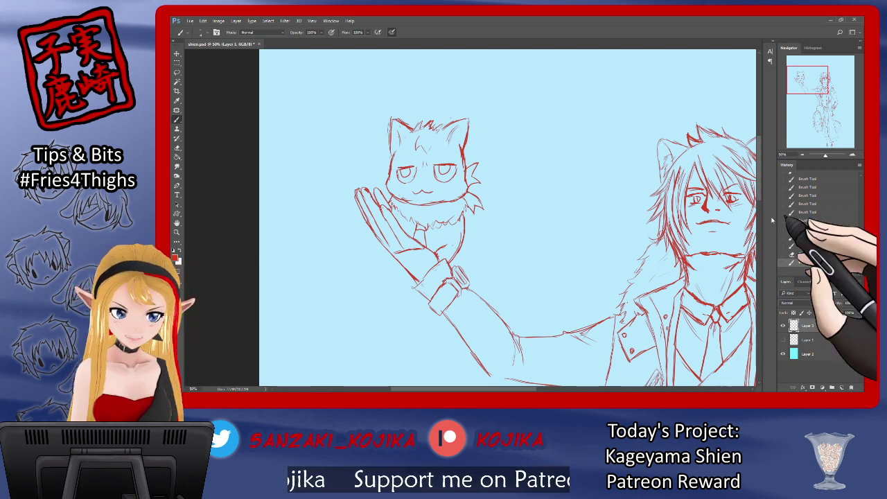
Show and hide the layer just above the blue background layer to check the lower part of the drawing against it.
{"action": "left_click_drag", "start_coordinate": [758, 196], "coordinate": [760, 325]}
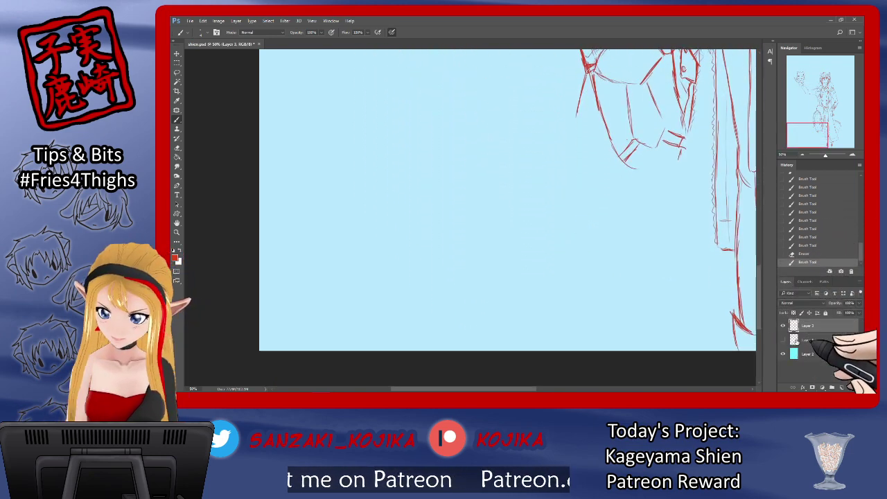
{"action": "left_click", "coordinate": [783, 339]}
{"action": "left_click", "coordinate": [783, 339]}
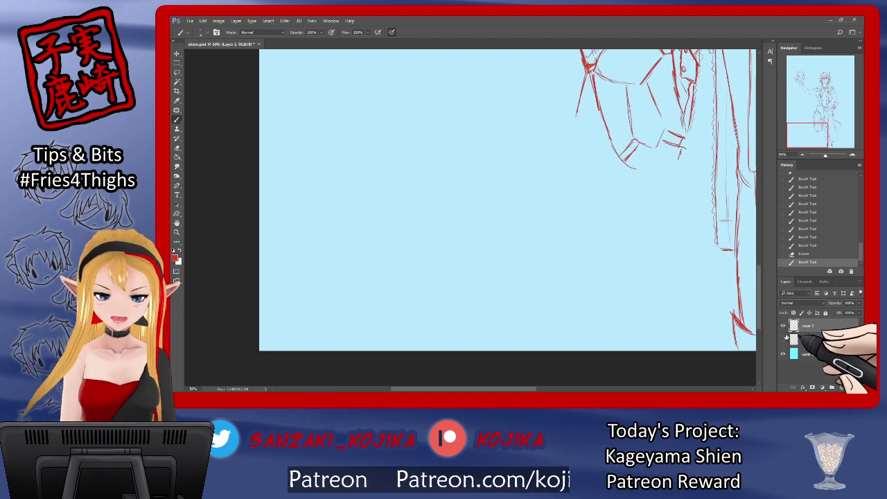
Add short strokes along the fingertips of the raised hand that holds the cat.
{"action": "key", "text": "ctrl+minus"}
{"action": "key", "text": "ctrl+minus"}
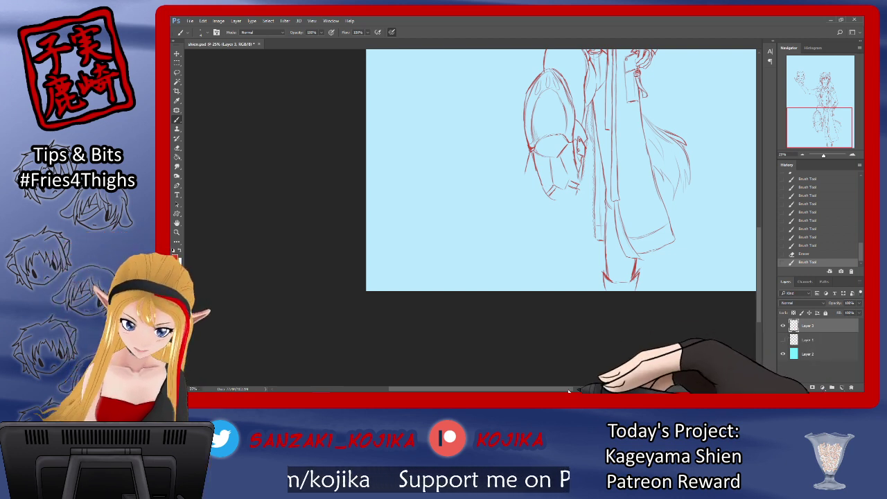
{"action": "left_click_drag", "start_coordinate": [570, 389], "coordinate": [595, 389]}
{"action": "left_click_drag", "start_coordinate": [759, 274], "coordinate": [754, 210]}
{"action": "left_click_drag", "start_coordinate": [754, 210], "coordinate": [753, 212]}
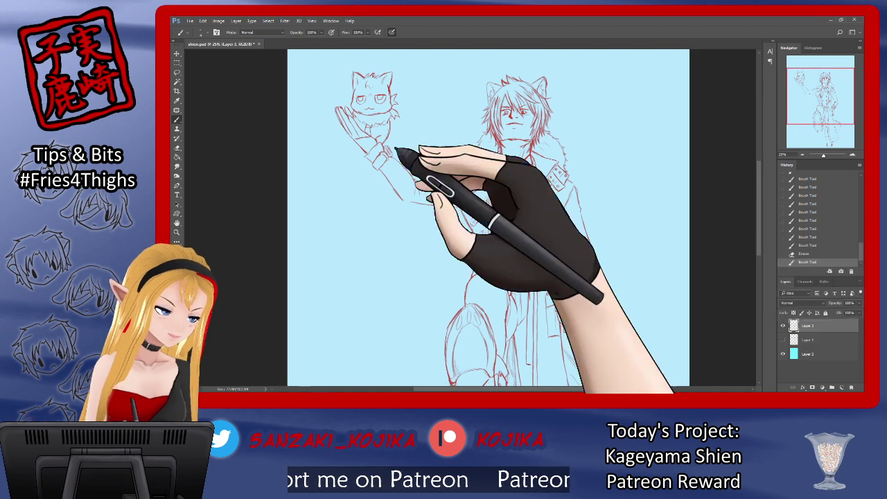
{"action": "left_click_drag", "start_coordinate": [337, 116], "coordinate": [345, 129]}
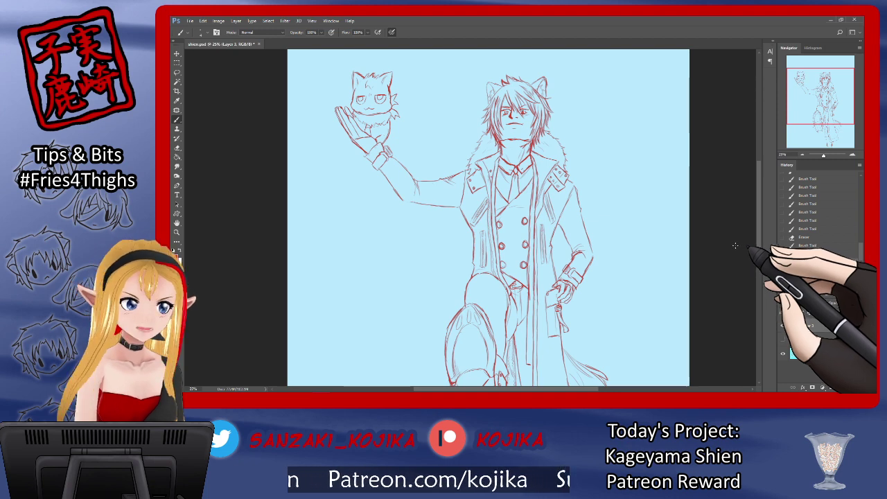
Sketch the top face of a box in perspective beneath the raised foot, reinforcing its left and front edges.
{"action": "left_click_drag", "start_coordinate": [758, 247], "coordinate": [758, 291]}
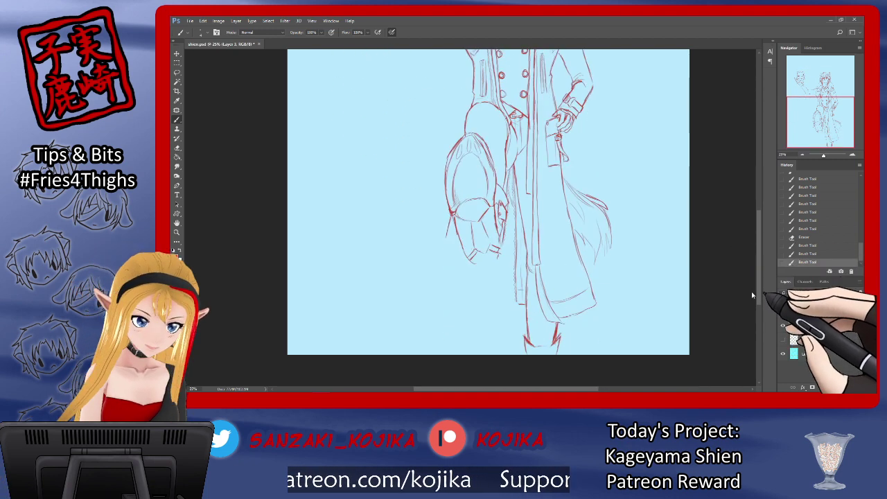
{"action": "left_click_drag", "start_coordinate": [475, 247], "coordinate": [500, 244]}
{"action": "left_click_drag", "start_coordinate": [440, 242], "coordinate": [506, 242]}
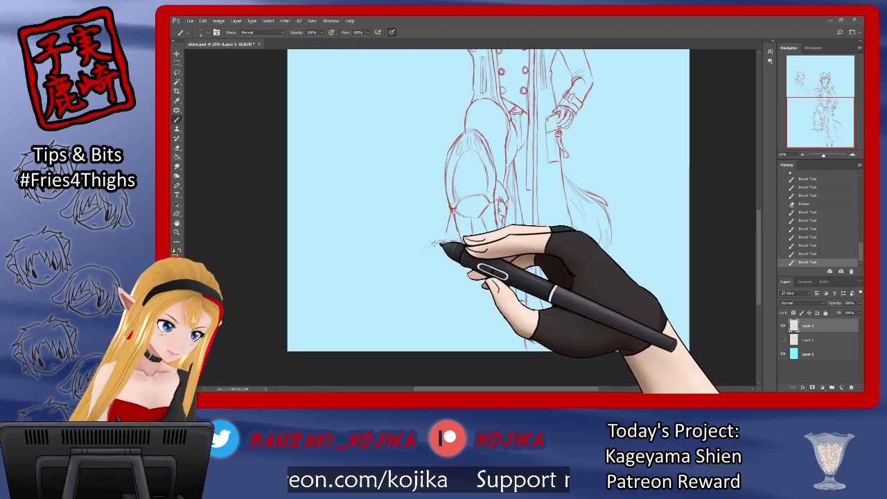
{"action": "mouse_move", "coordinate": [431, 241]}
{"action": "left_mouse_down"}
{"action": "mouse_move", "coordinate": [392, 262]}
{"action": "mouse_move", "coordinate": [519, 238]}
{"action": "mouse_move", "coordinate": [511, 253]}
{"action": "mouse_move", "coordinate": [524, 264]}
{"action": "mouse_move", "coordinate": [391, 261]}
{"action": "mouse_move", "coordinate": [524, 257]}
{"action": "left_mouse_up"}
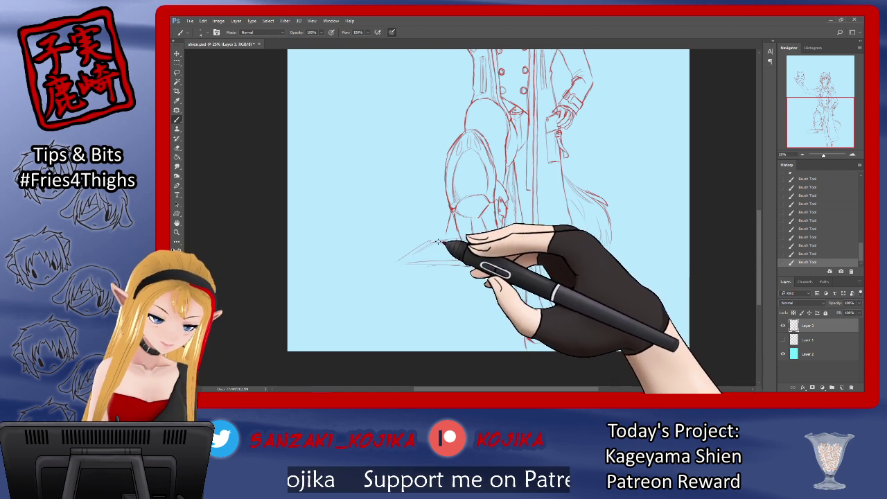
{"action": "left_click_drag", "start_coordinate": [429, 241], "coordinate": [376, 262]}
{"action": "mouse_move", "coordinate": [377, 262]}
{"action": "left_mouse_down"}
{"action": "mouse_move", "coordinate": [399, 274]}
{"action": "mouse_move", "coordinate": [511, 273]}
{"action": "left_mouse_up"}
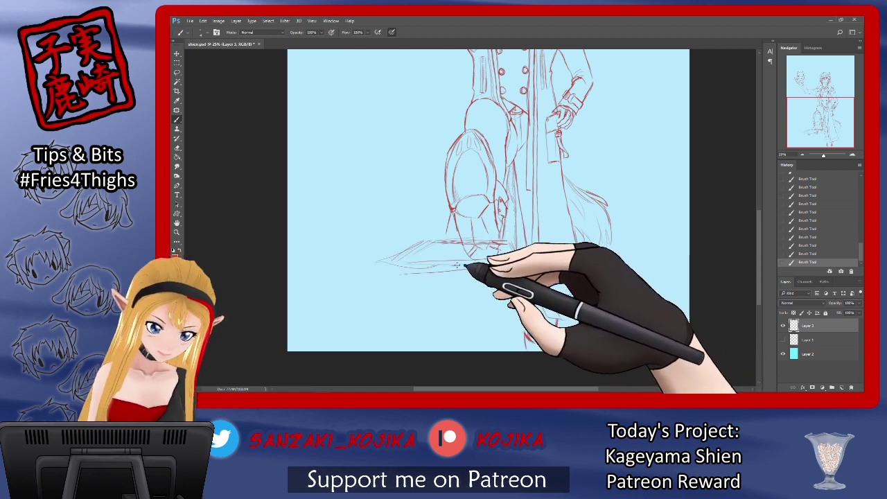
{"action": "mouse_move", "coordinate": [459, 267]}
{"action": "left_mouse_down"}
{"action": "mouse_move", "coordinate": [495, 271]}
{"action": "mouse_move", "coordinate": [513, 257]}
{"action": "left_mouse_up"}
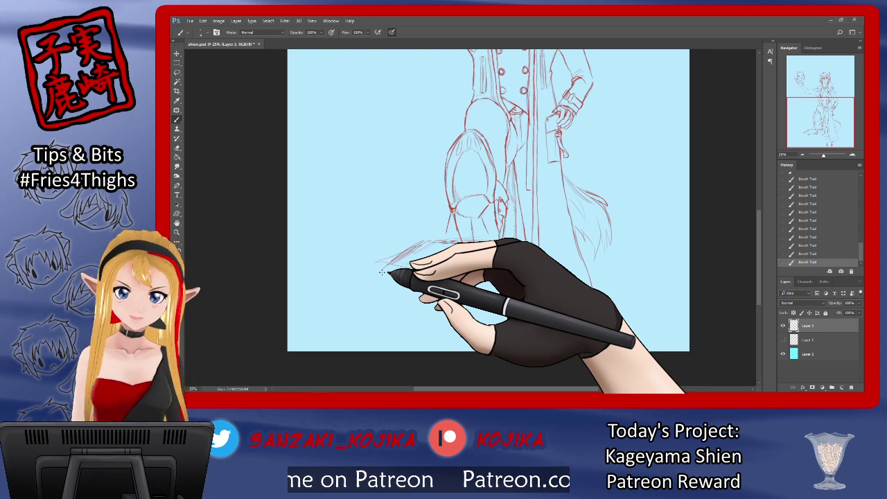
{"action": "left_click_drag", "start_coordinate": [382, 273], "coordinate": [440, 275]}
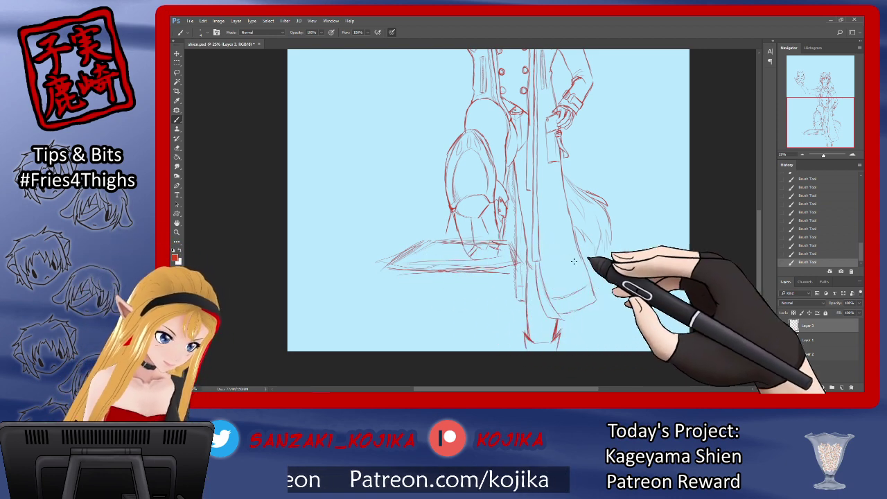
Sketch the box's left vertical edge, erase it, and redraw it slightly farther out down to the canvas bottom.
{"action": "left_click_drag", "start_coordinate": [382, 272], "coordinate": [380, 343]}
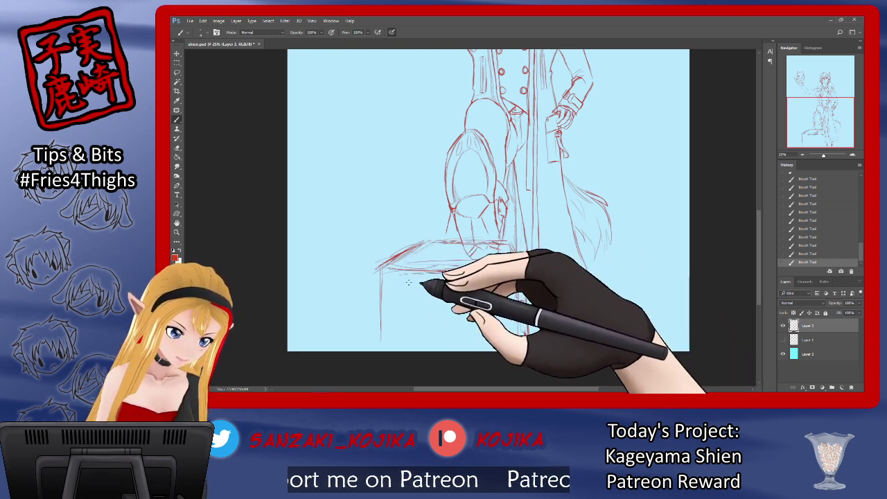
{"action": "left_click", "coordinate": [177, 159]}
{"action": "left_click", "coordinate": [177, 148]}
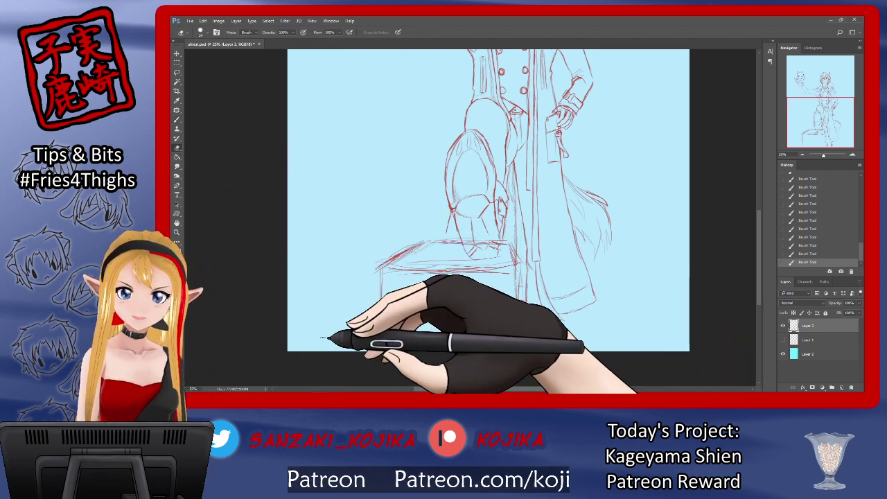
{"action": "left_click", "coordinate": [201, 32]}
{"action": "mouse_move", "coordinate": [382, 270]}
{"action": "left_mouse_down"}
{"action": "mouse_move", "coordinate": [382, 327]}
{"action": "mouse_move", "coordinate": [375, 317]}
{"action": "left_mouse_up"}
{"action": "left_click", "coordinate": [178, 119]}
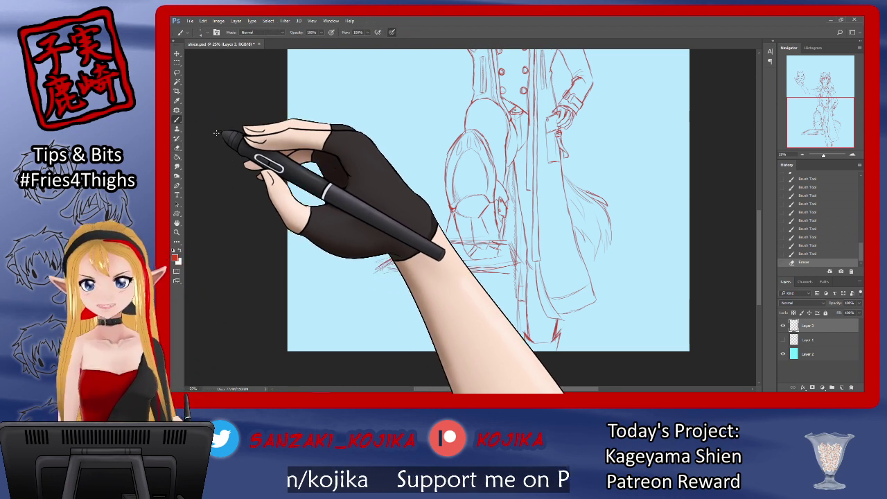
{"action": "left_click_drag", "start_coordinate": [377, 269], "coordinate": [377, 338]}
{"action": "left_click_drag", "start_coordinate": [378, 270], "coordinate": [375, 350]}
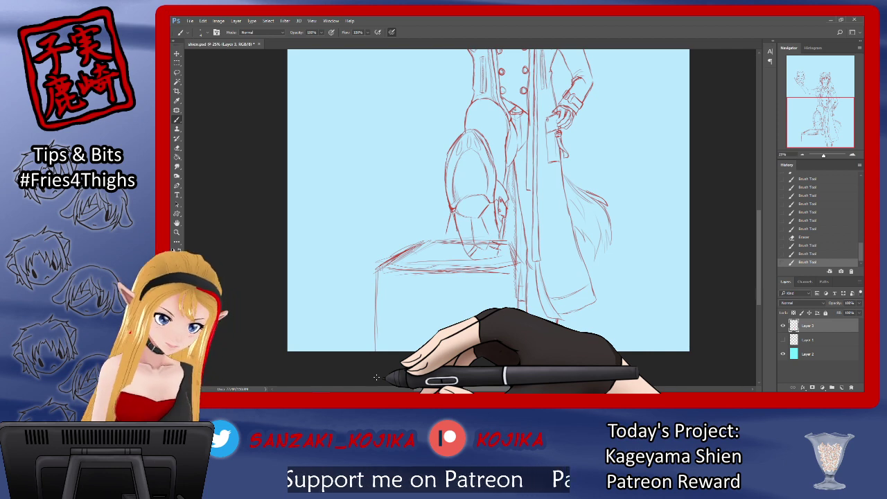
Erase the right front corner of the box top, redraw its front and right edges, and reinforce the left vertical edge.
{"action": "left_click", "coordinate": [176, 148]}
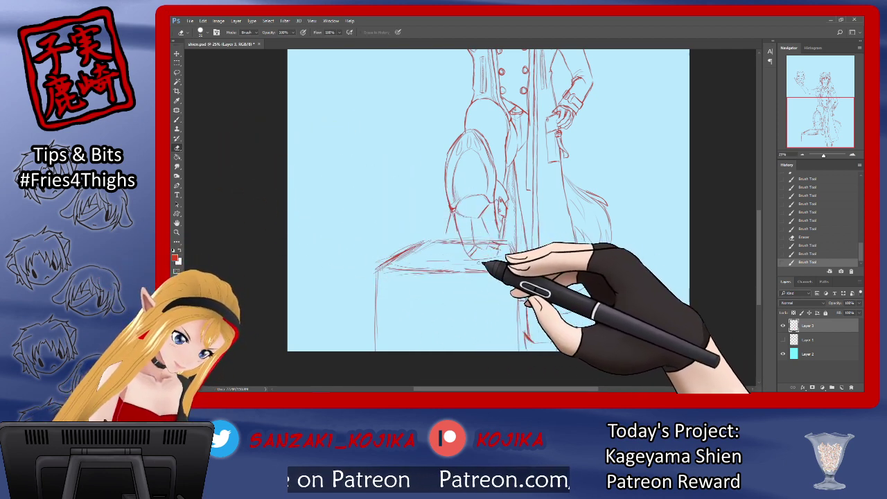
{"action": "left_click_drag", "start_coordinate": [483, 265], "coordinate": [513, 260]}
{"action": "left_click", "coordinate": [514, 263]}
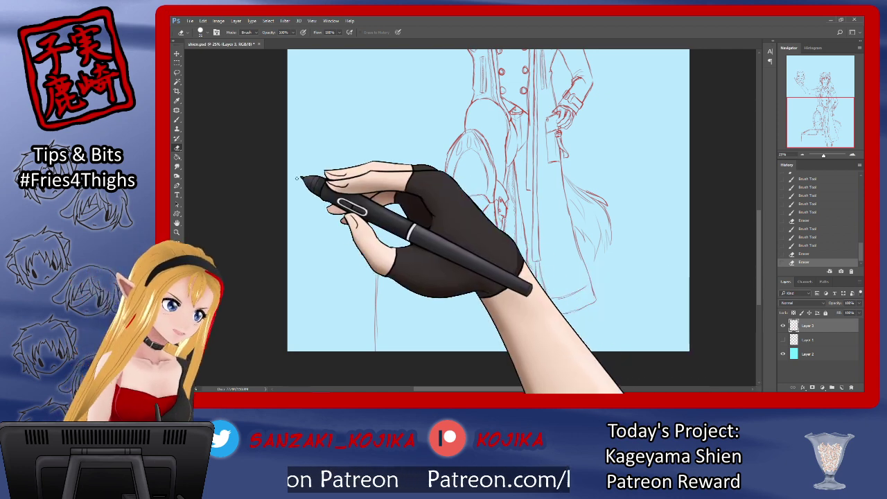
{"action": "left_click", "coordinate": [177, 119]}
{"action": "left_click_drag", "start_coordinate": [409, 269], "coordinate": [416, 269]}
{"action": "left_click_drag", "start_coordinate": [407, 270], "coordinate": [466, 273]}
{"action": "left_click_drag", "start_coordinate": [444, 272], "coordinate": [517, 280]}
{"action": "left_click_drag", "start_coordinate": [508, 242], "coordinate": [519, 267]}
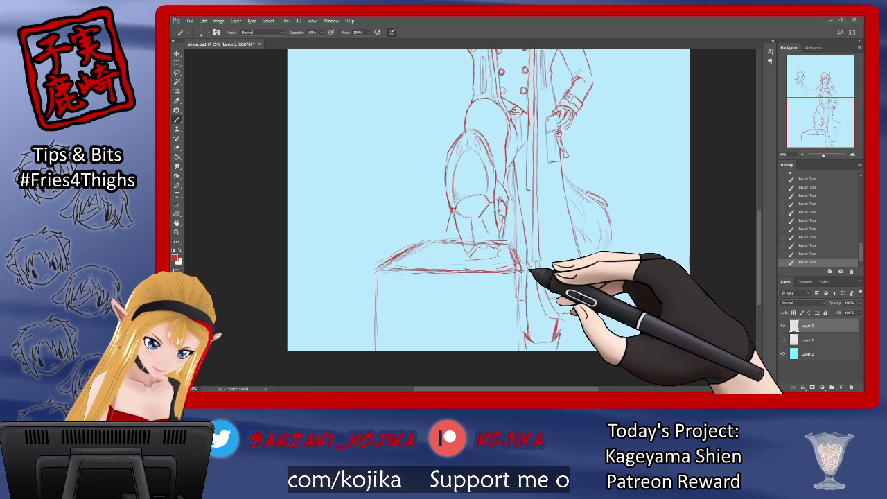
{"action": "left_click_drag", "start_coordinate": [377, 271], "coordinate": [373, 352]}
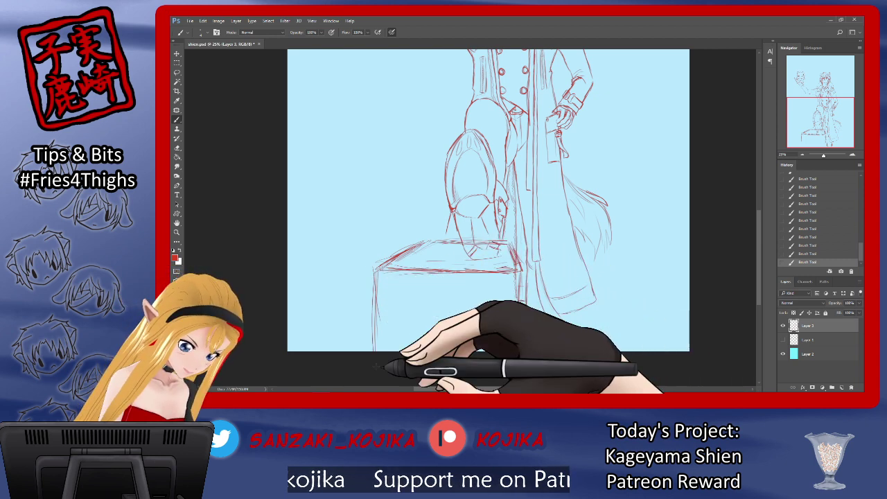
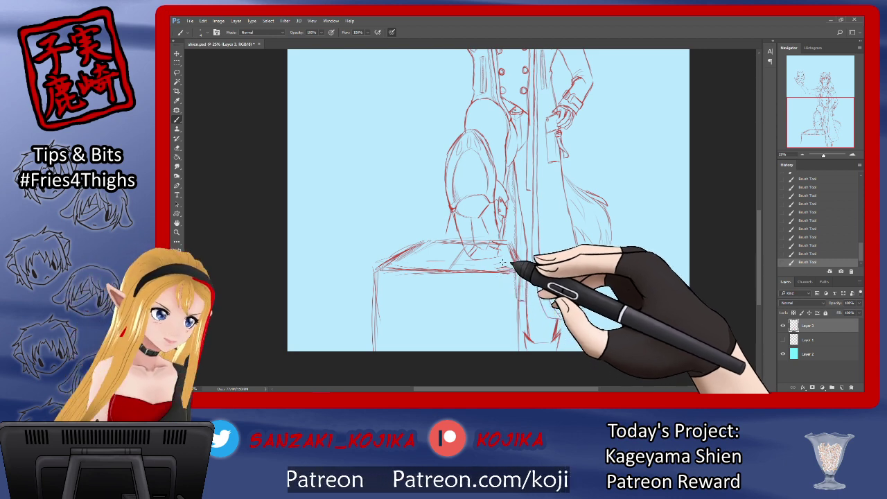
{"action": "left_click_drag", "start_coordinate": [376, 274], "coordinate": [374, 347]}
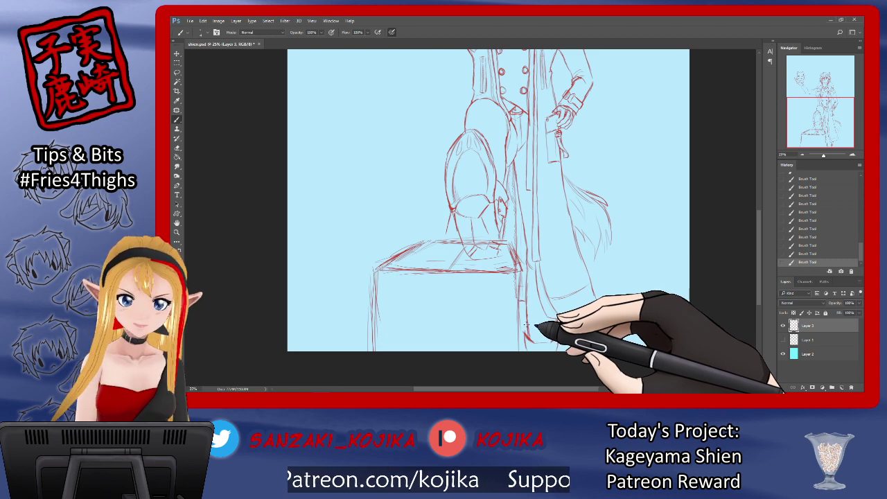
Try lettering "Mafia" across the front of the box and undo the lettering.
{"action": "mouse_move", "coordinate": [393, 335]}
{"action": "left_mouse_down"}
{"action": "mouse_move", "coordinate": [406, 316]}
{"action": "mouse_move", "coordinate": [441, 305]}
{"action": "mouse_move", "coordinate": [494, 320]}
{"action": "left_mouse_up"}
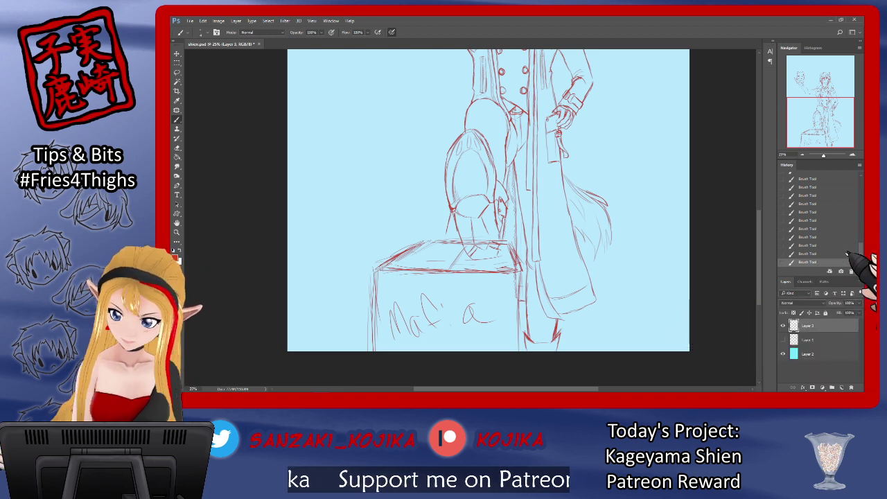
{"action": "left_click_drag", "start_coordinate": [861, 254], "coordinate": [862, 248]}
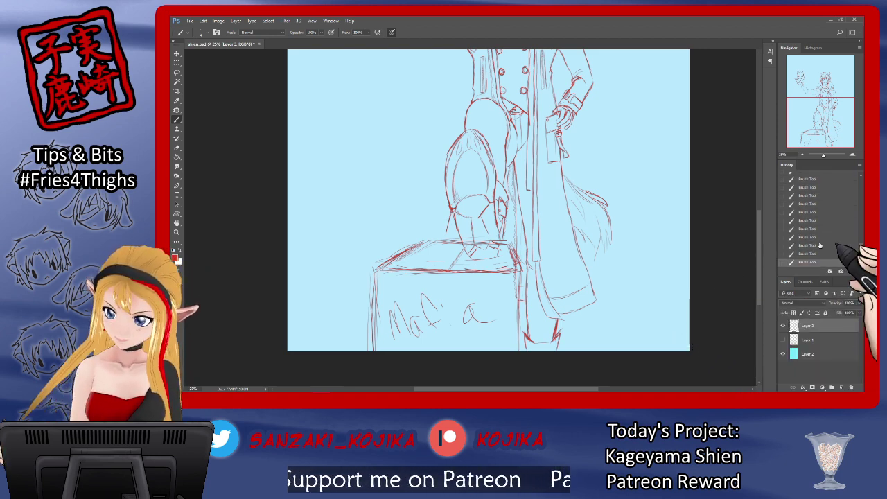
{"action": "left_click", "coordinate": [808, 220]}
{"action": "left_click", "coordinate": [810, 205]}
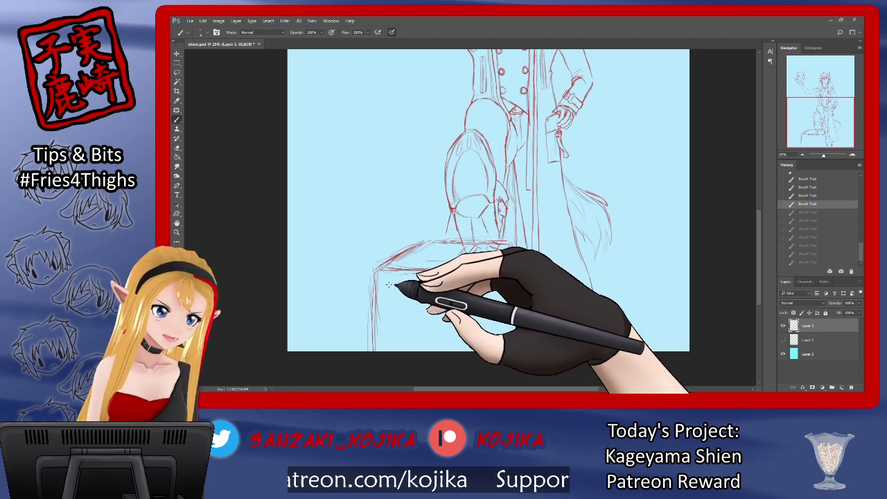
{"action": "key", "text": "ctrl+shift+z"}
{"action": "key", "text": "ctrl+shift+z"}
{"action": "key", "text": "ctrl+shift+z"}
{"action": "key", "text": "ctrl+shift+z"}
{"action": "key", "text": "ctrl+shift+z"}
{"action": "key", "text": "ctrl+shift+z"}
{"action": "key", "text": "ctrl+shift+z"}
Letter "FREE TO GOOD MAFIA" by hand at a slant across the front of the box.
{"action": "mouse_move", "coordinate": [381, 290]}
{"action": "left_mouse_down"}
{"action": "mouse_move", "coordinate": [410, 282]}
{"action": "mouse_move", "coordinate": [414, 292]}
{"action": "mouse_move", "coordinate": [397, 311]}
{"action": "left_mouse_up"}
{"action": "mouse_move", "coordinate": [393, 312]}
{"action": "left_mouse_down"}
{"action": "mouse_move", "coordinate": [417, 298]}
{"action": "mouse_move", "coordinate": [450, 300]}
{"action": "left_mouse_up"}
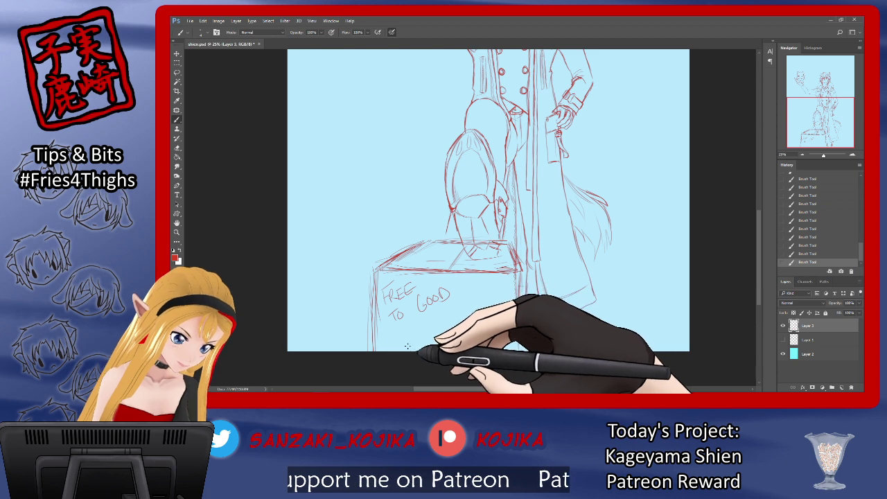
{"action": "mouse_move", "coordinate": [408, 342]}
{"action": "left_mouse_down"}
{"action": "mouse_move", "coordinate": [429, 343]}
{"action": "mouse_move", "coordinate": [434, 319]}
{"action": "mouse_move", "coordinate": [452, 330]}
{"action": "mouse_move", "coordinate": [452, 313]}
{"action": "mouse_move", "coordinate": [440, 323]}
{"action": "mouse_move", "coordinate": [463, 305]}
{"action": "mouse_move", "coordinate": [458, 330]}
{"action": "mouse_move", "coordinate": [478, 296]}
{"action": "left_mouse_up"}
{"action": "left_click_drag", "start_coordinate": [478, 296], "coordinate": [491, 320]}
{"action": "left_click_drag", "start_coordinate": [468, 320], "coordinate": [486, 314]}
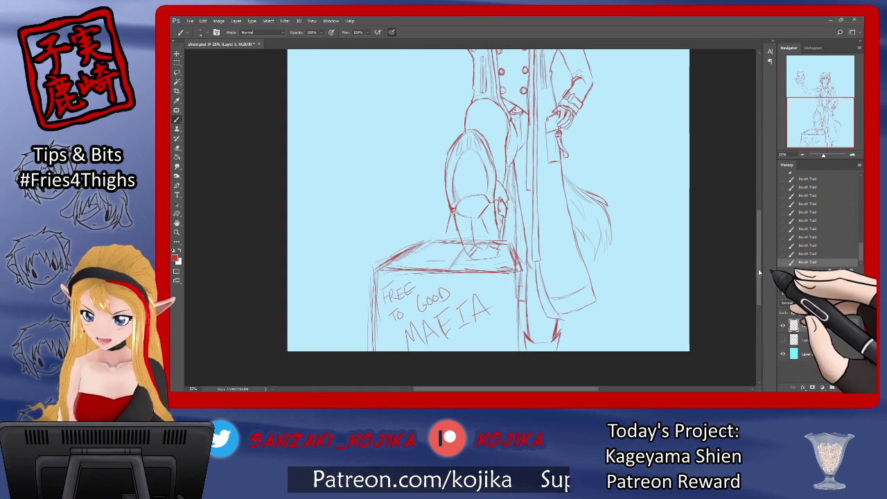
Add a new layer named "line" above the sketch and lower the sketch layer's opacity.
{"action": "left_click_drag", "start_coordinate": [759, 269], "coordinate": [747, 292]}
{"action": "scroll", "coordinate": [746, 292], "scroll_direction": "up", "scroll_amount": 8}
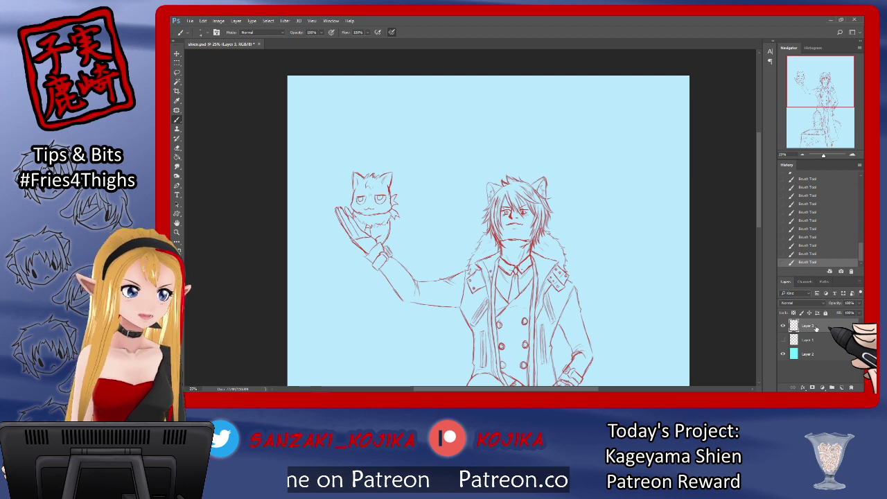
{"action": "key", "text": "ctrl+shift+n"}
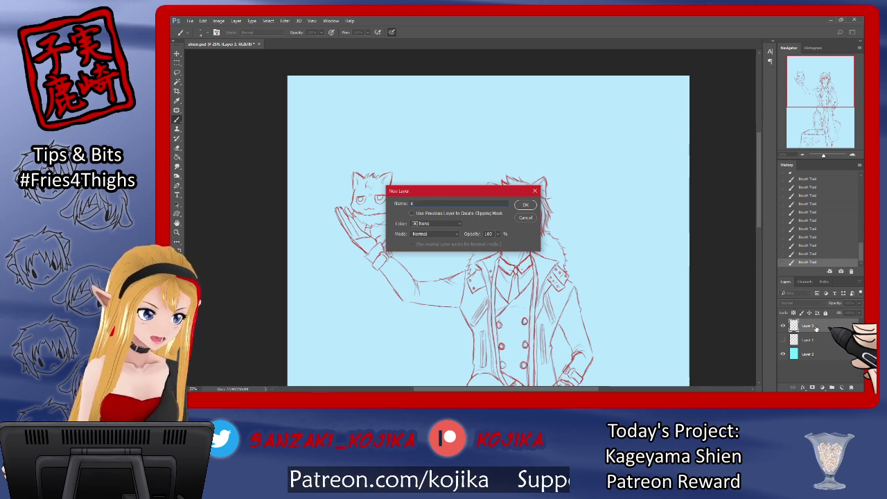
{"action": "key", "text": "Return"}
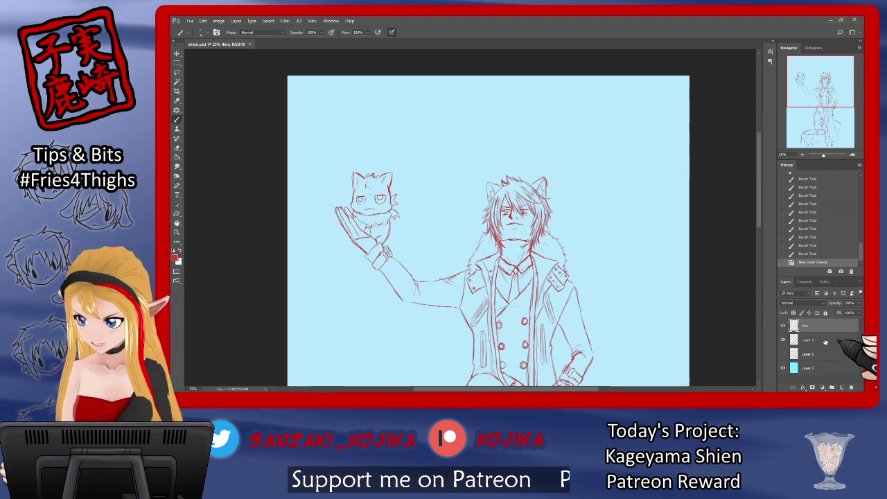
{"action": "left_click", "coordinate": [825, 341]}
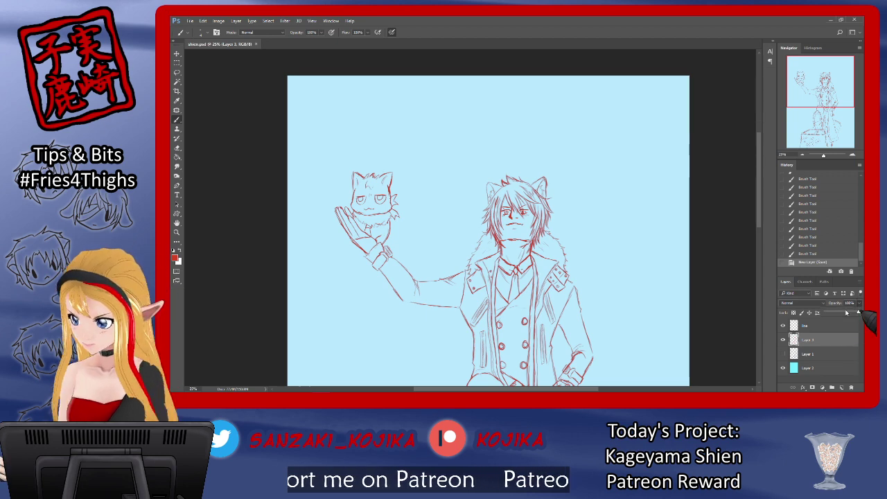
{"action": "left_click_drag", "start_coordinate": [846, 312], "coordinate": [840, 314]}
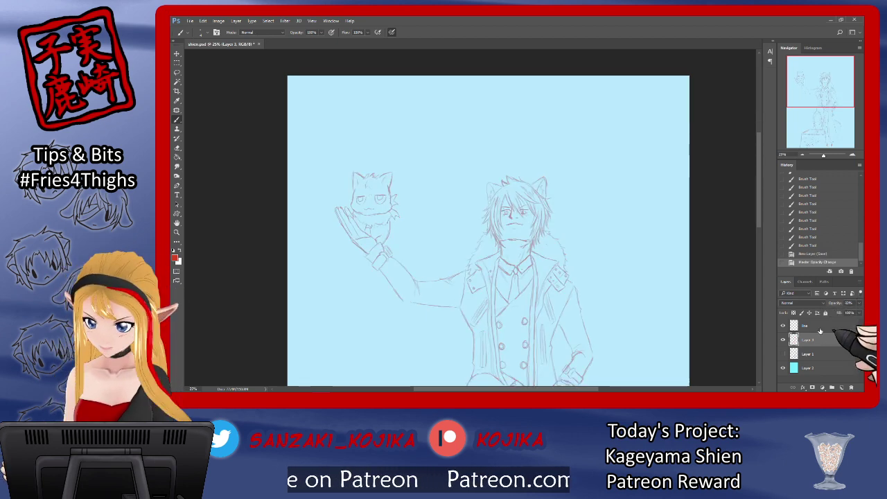
On the "line" layer, ink two long curved black strokes over the sketched central bang strand falling across the forehead.
{"action": "left_click", "coordinate": [821, 322]}
{"action": "key", "text": "ctrl+plus"}
{"action": "key", "text": "ctrl+plus"}
{"action": "key", "text": "ctrl+plus"}
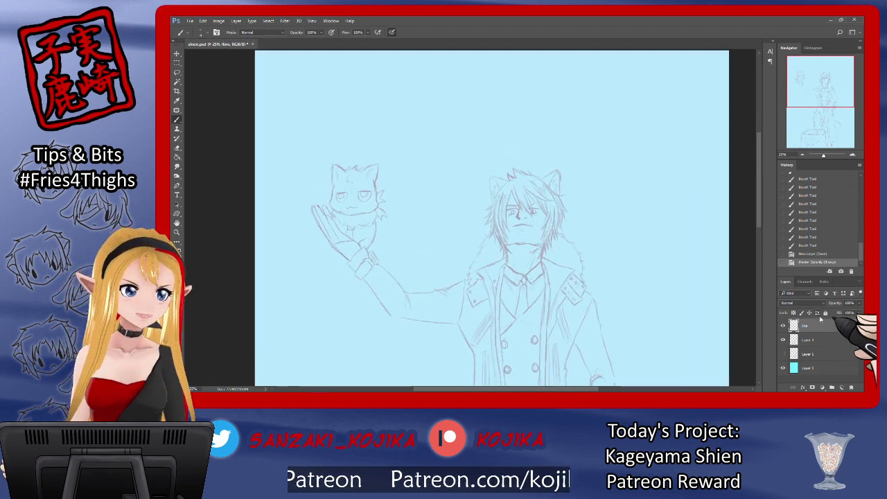
{"action": "key", "text": "ctrl+plus"}
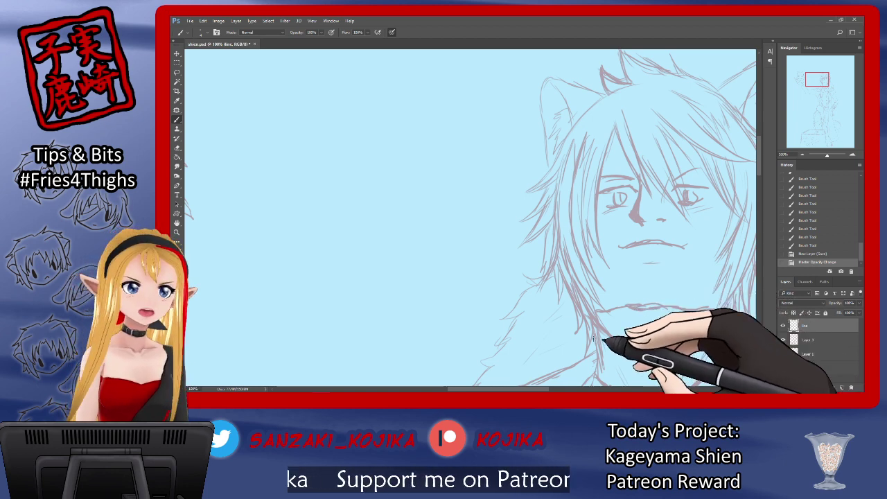
{"action": "scroll", "coordinate": [565, 379], "scroll_direction": "right", "scroll_amount": 5}
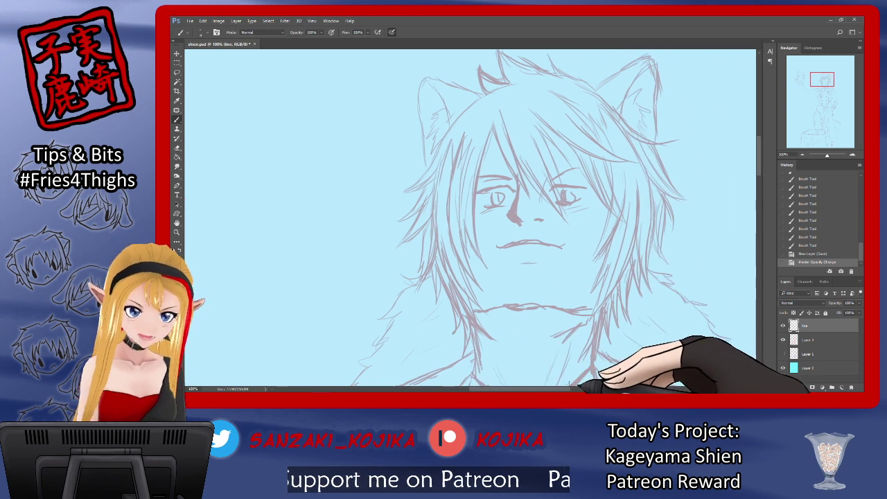
{"action": "key", "text": "ctrl+plus"}
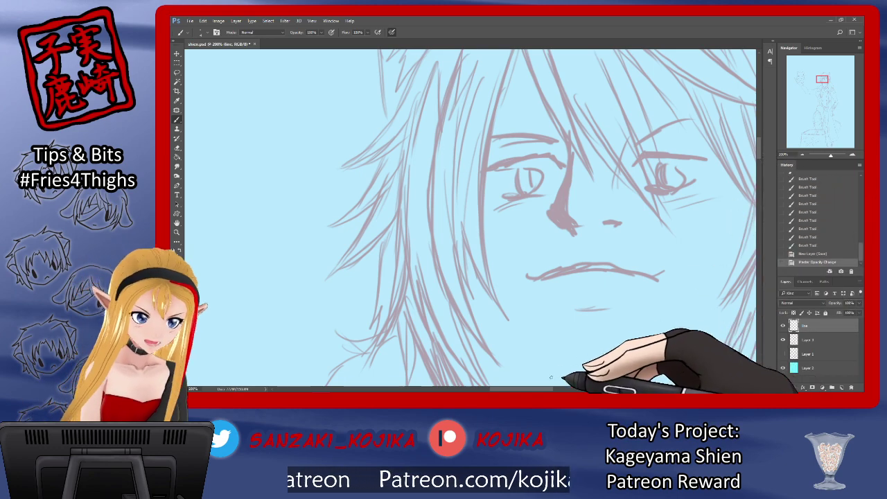
{"action": "left_click_drag", "start_coordinate": [546, 389], "coordinate": [562, 391]}
{"action": "left_click_drag", "start_coordinate": [758, 158], "coordinate": [759, 153]}
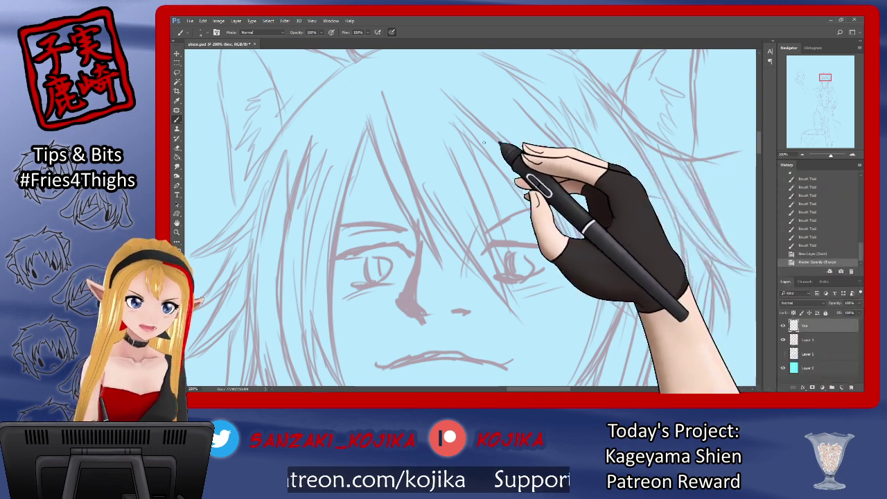
{"action": "mouse_move", "coordinate": [382, 88]}
{"action": "left_mouse_down"}
{"action": "mouse_move", "coordinate": [432, 223]}
{"action": "mouse_move", "coordinate": [506, 305]}
{"action": "left_mouse_up"}
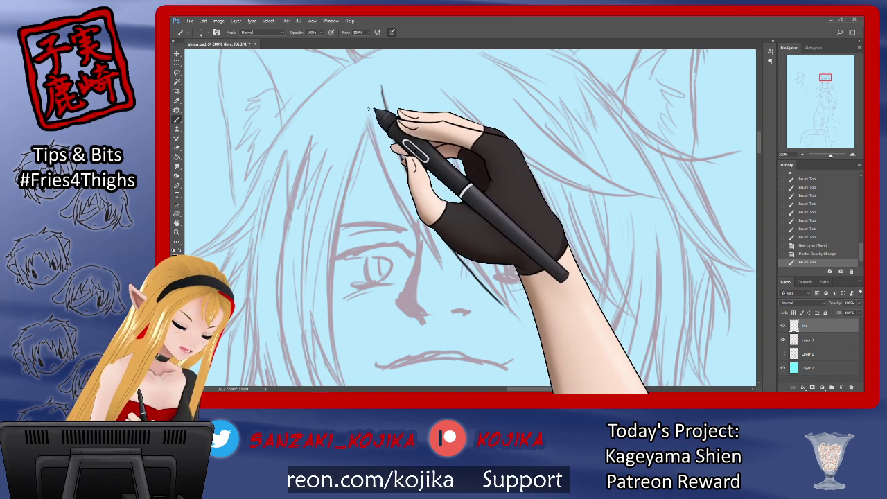
{"action": "mouse_move", "coordinate": [370, 96]}
{"action": "left_mouse_down"}
{"action": "mouse_move", "coordinate": [371, 127]}
{"action": "mouse_move", "coordinate": [452, 239]}
{"action": "mouse_move", "coordinate": [448, 233]}
{"action": "left_mouse_up"}
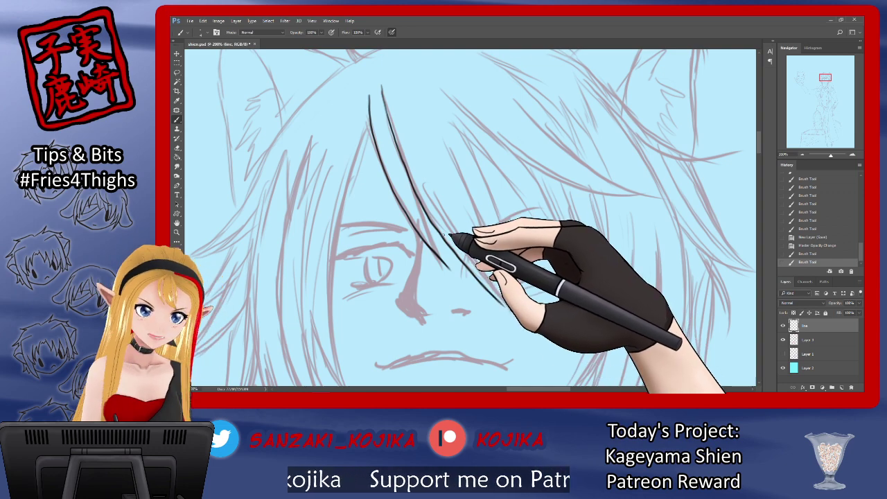
With the sketch layer hidden, ink a short stroke closing the central strand's lower point, and show the sketch again.
{"action": "left_click", "coordinate": [784, 340]}
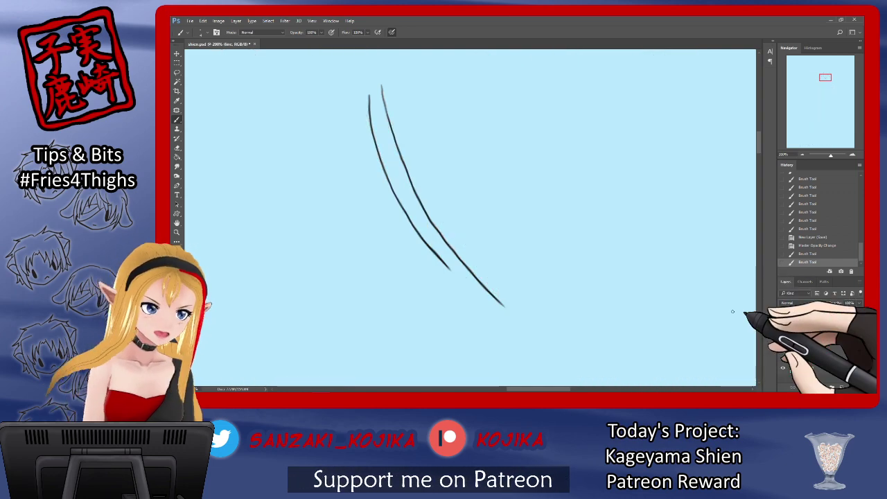
{"action": "left_click_drag", "start_coordinate": [427, 216], "coordinate": [450, 267]}
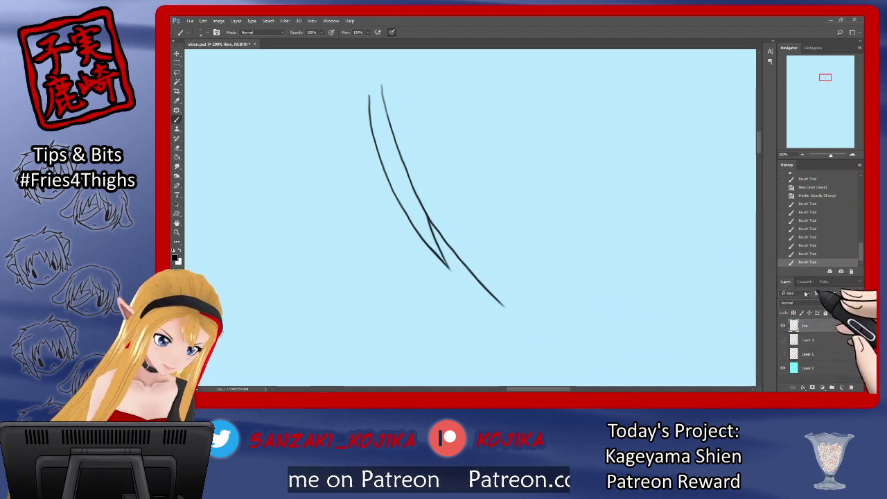
{"action": "left_click", "coordinate": [784, 340]}
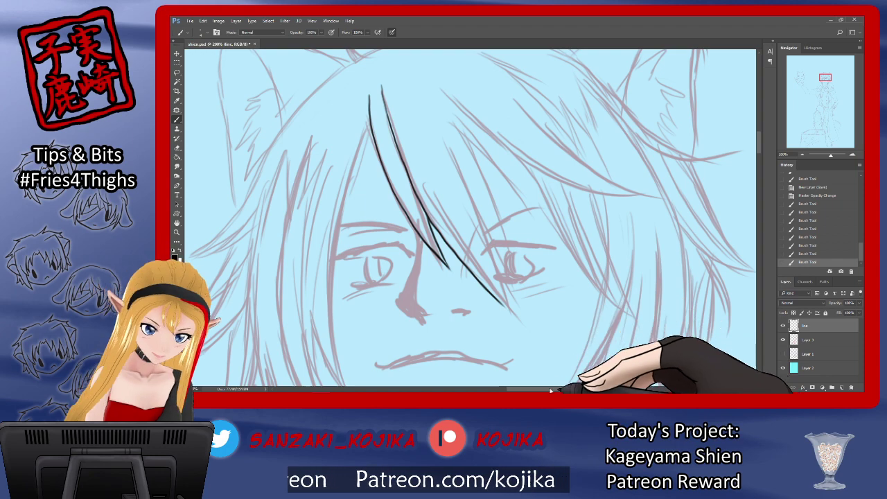
Ink two downward curves that taper to a point for the bang strand left of the central one.
{"action": "left_click_drag", "start_coordinate": [551, 389], "coordinate": [536, 389]}
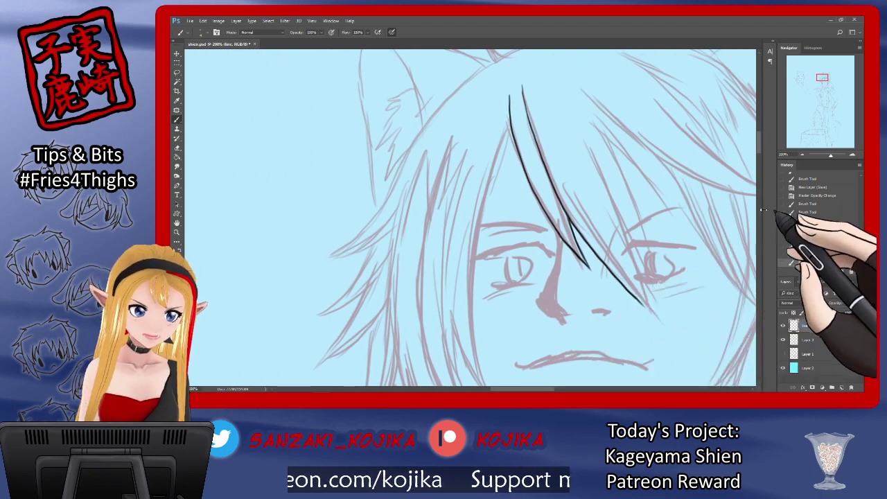
{"action": "mouse_move", "coordinate": [760, 148]}
{"action": "left_mouse_down"}
{"action": "mouse_move", "coordinate": [759, 158]}
{"action": "mouse_move", "coordinate": [758, 150]}
{"action": "left_mouse_up"}
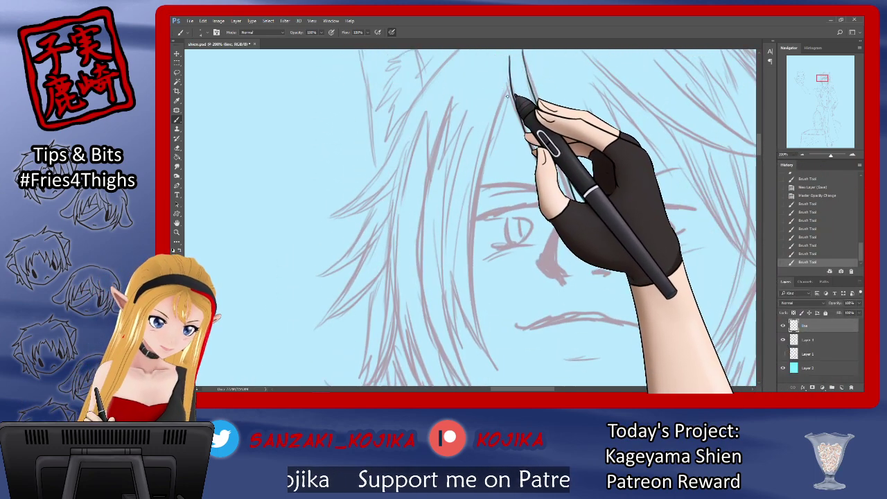
{"action": "mouse_move", "coordinate": [511, 86]}
{"action": "left_mouse_down"}
{"action": "mouse_move", "coordinate": [482, 186]}
{"action": "mouse_move", "coordinate": [474, 262]}
{"action": "left_mouse_up"}
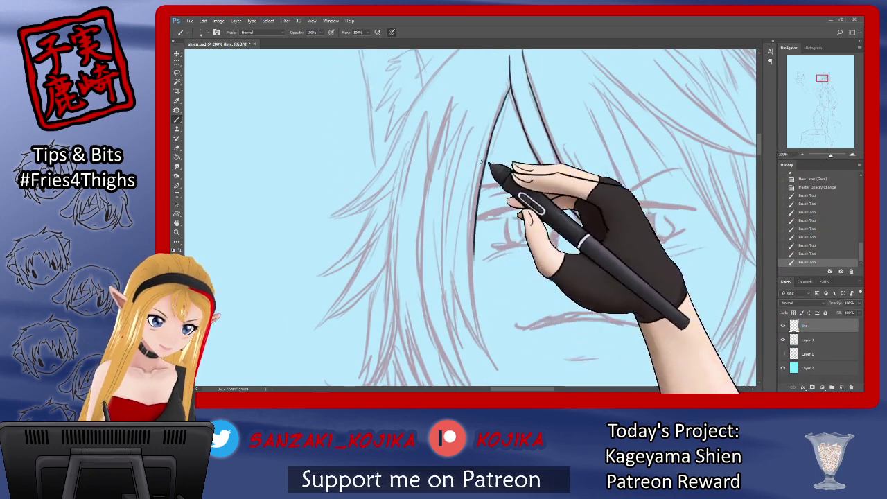
{"action": "mouse_move", "coordinate": [494, 88]}
{"action": "left_mouse_down"}
{"action": "mouse_move", "coordinate": [478, 131]}
{"action": "mouse_move", "coordinate": [474, 261]}
{"action": "left_mouse_up"}
With the sketch layer hidden, trim the overshooting lower tip of the left bang strand using a small eraser at 100% opacity.
{"action": "left_click", "coordinate": [783, 339]}
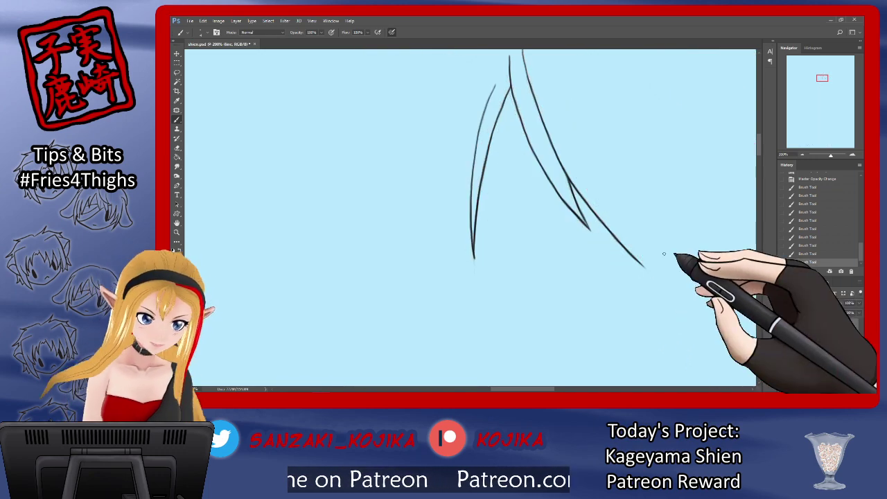
{"action": "key", "text": "e"}
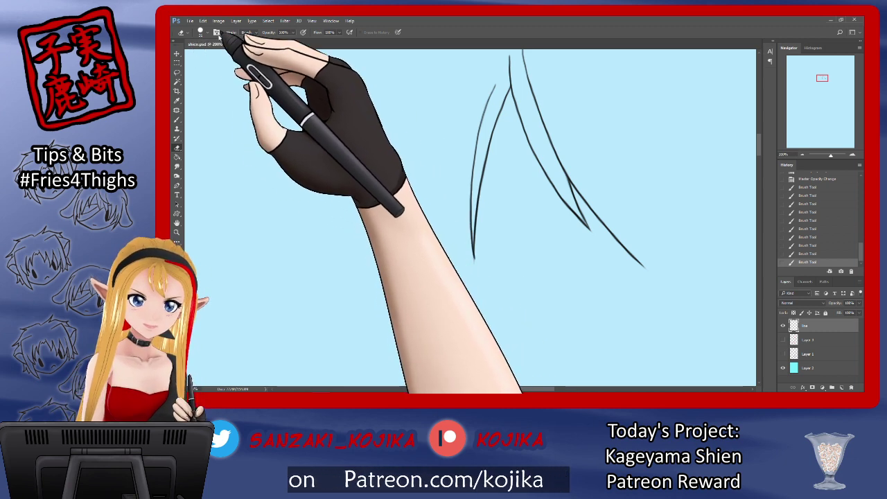
{"action": "left_click", "coordinate": [201, 31]}
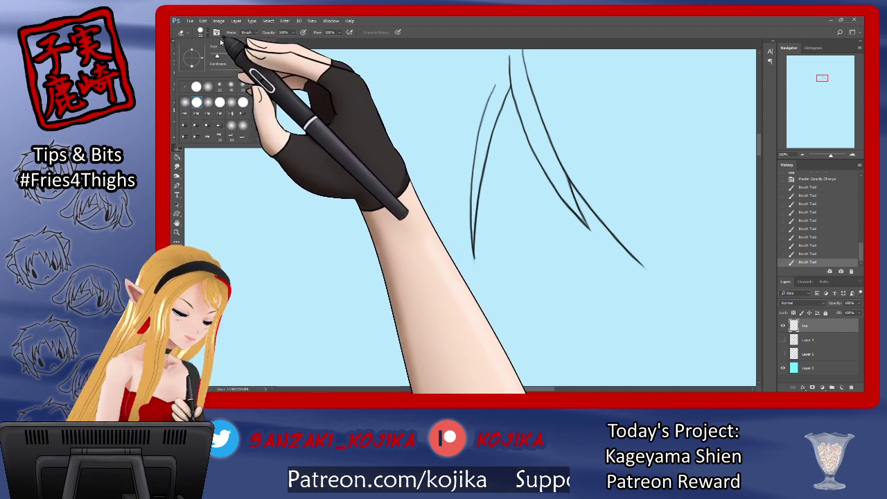
{"action": "left_click", "coordinate": [221, 41]}
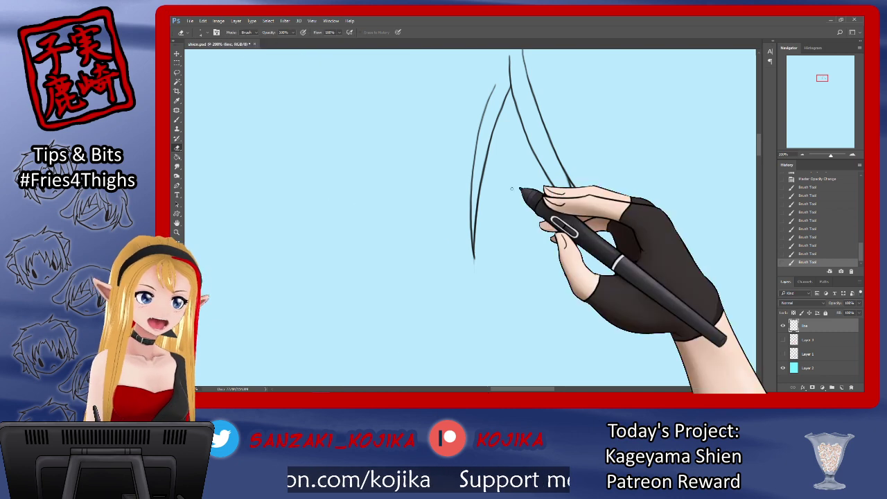
{"action": "left_click", "coordinate": [293, 32]}
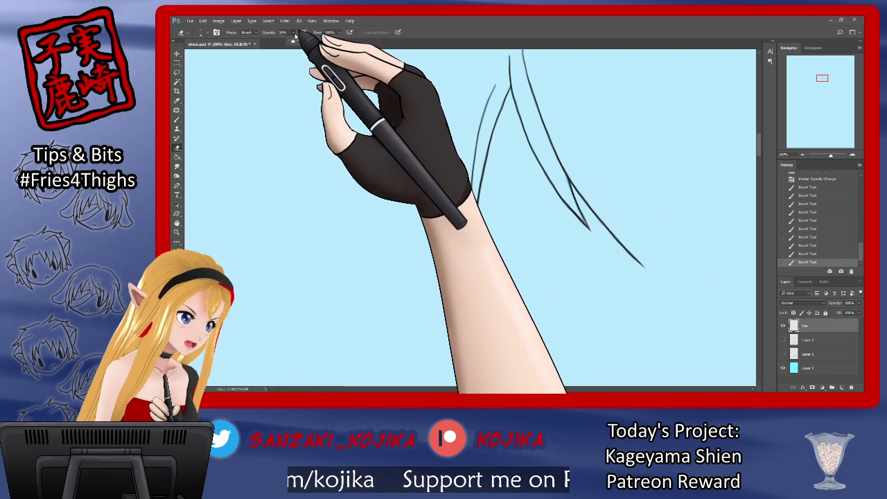
{"action": "left_click_drag", "start_coordinate": [291, 41], "coordinate": [332, 42]}
{"action": "left_click", "coordinate": [437, 30]}
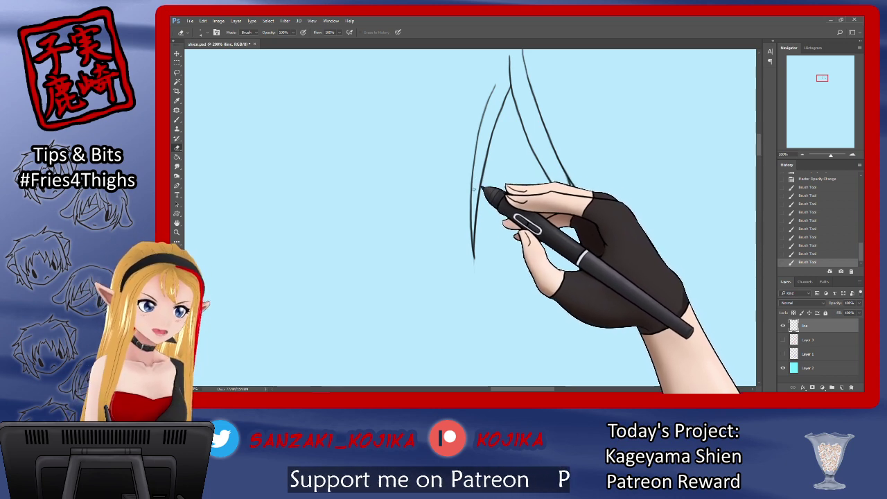
{"action": "left_click_drag", "start_coordinate": [477, 179], "coordinate": [474, 261]}
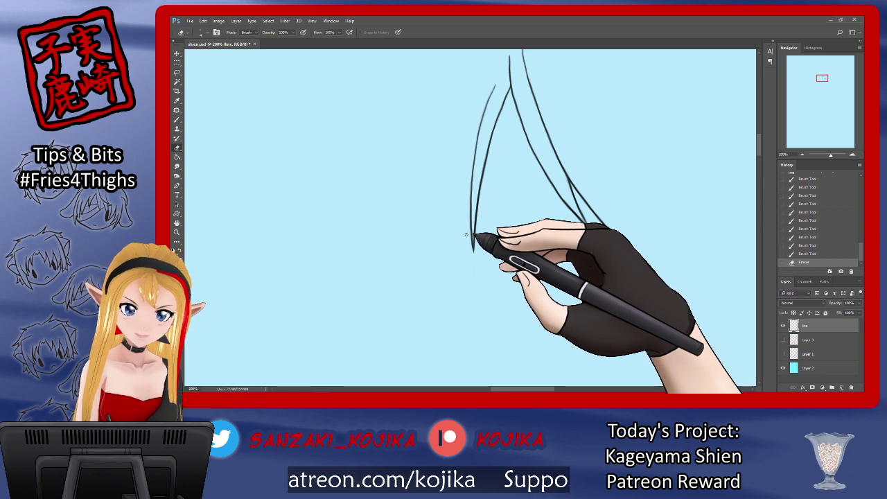
{"action": "left_click_drag", "start_coordinate": [467, 234], "coordinate": [473, 250]}
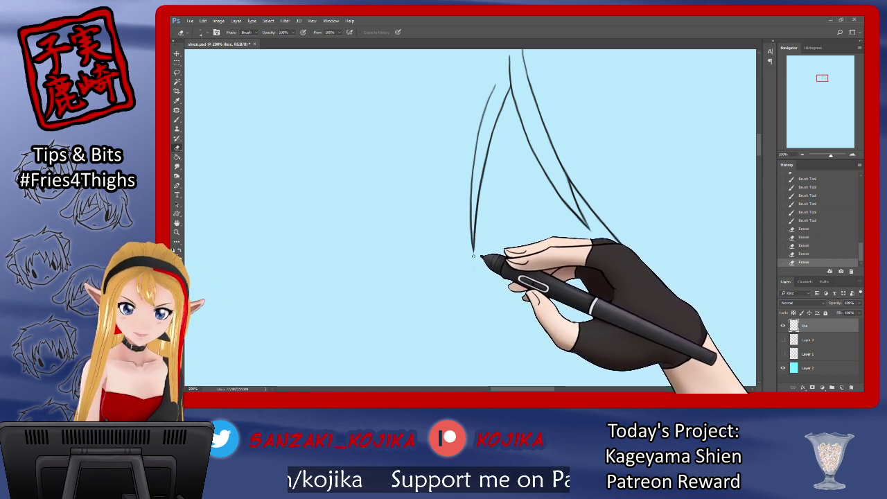
{"action": "left_click_drag", "start_coordinate": [473, 256], "coordinate": [475, 268]}
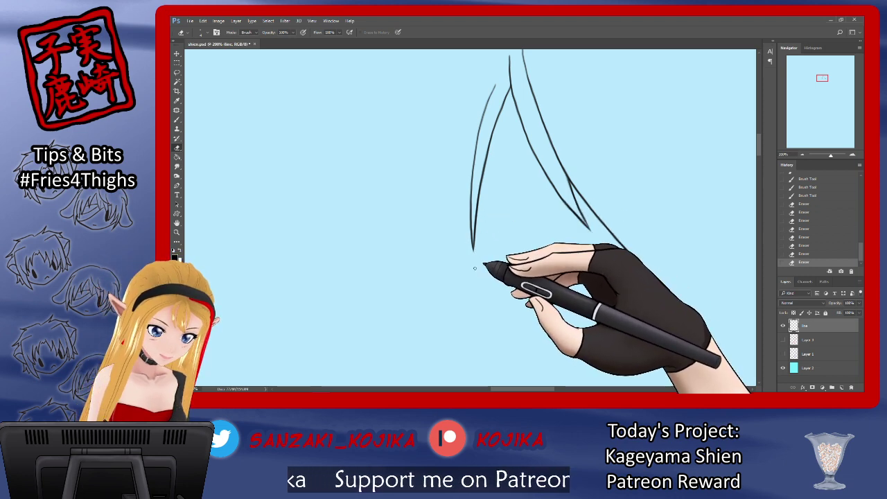
{"action": "left_click", "coordinate": [784, 340]}
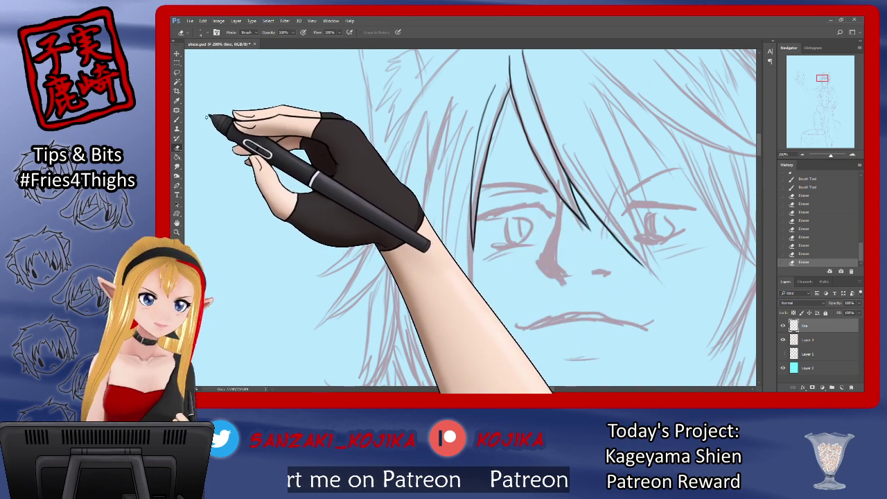
Reinforce the left bang strand's outer line and ink the narrow outline of the nose shadow from the central strand to the nose tip.
{"action": "key", "text": "b"}
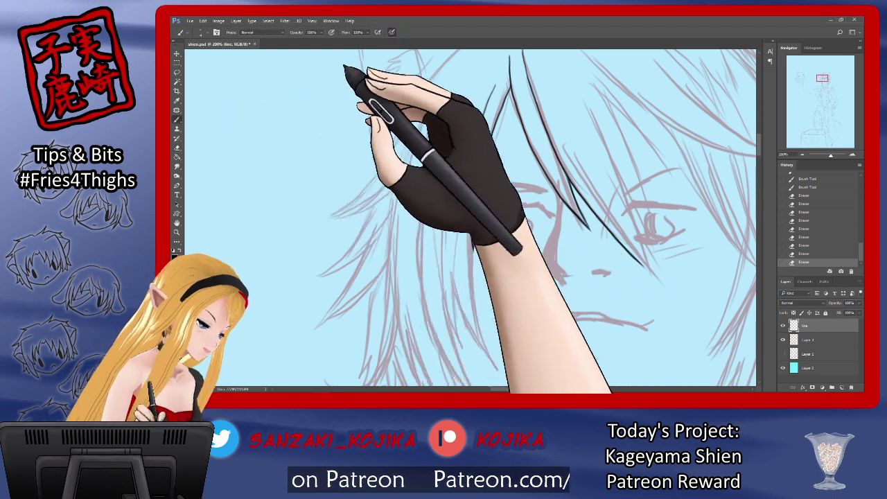
{"action": "left_click_drag", "start_coordinate": [496, 86], "coordinate": [474, 250]}
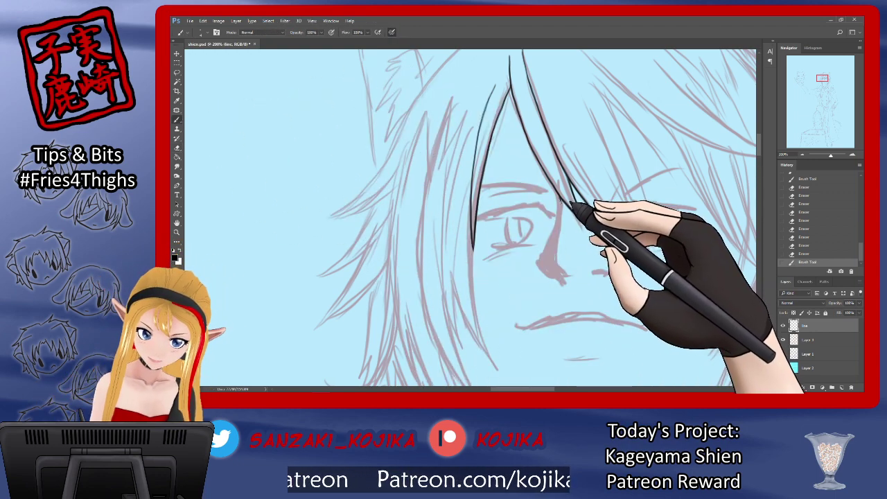
{"action": "left_click_drag", "start_coordinate": [562, 201], "coordinate": [564, 280]}
{"action": "left_click_drag", "start_coordinate": [560, 273], "coordinate": [567, 283]}
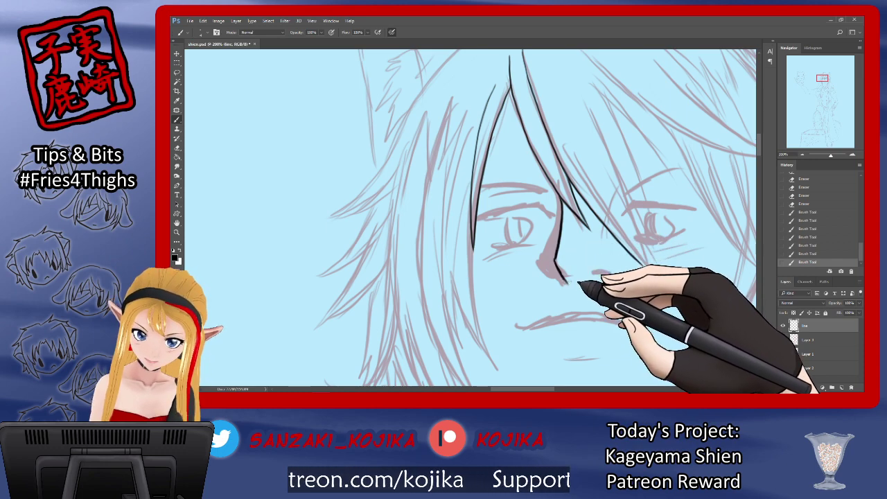
{"action": "left_click", "coordinate": [784, 340]}
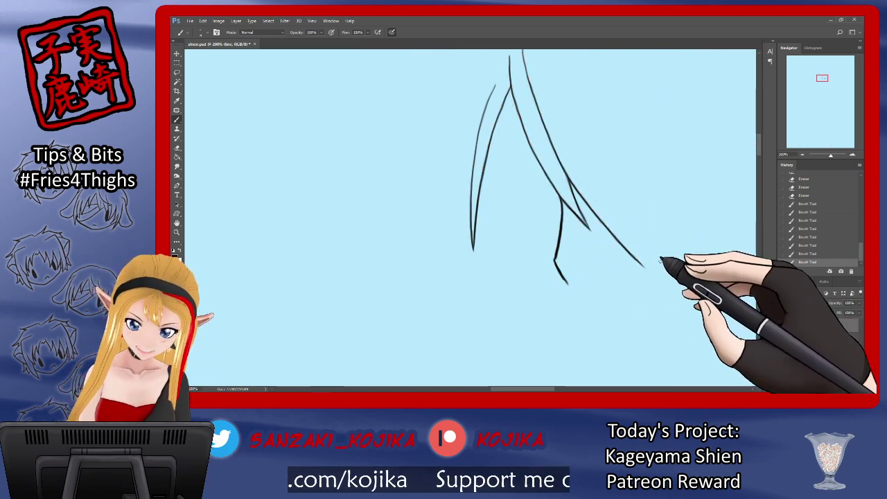
{"action": "left_click", "coordinate": [784, 341]}
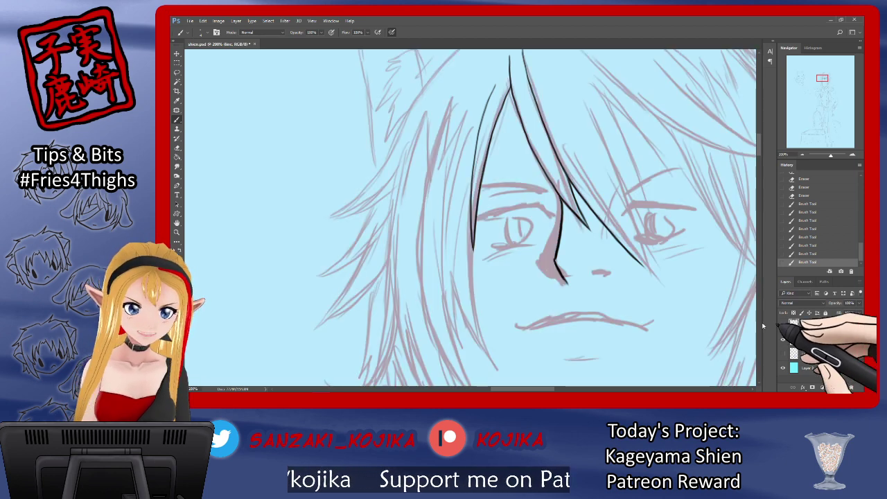
{"action": "mouse_move", "coordinate": [567, 198]}
{"action": "left_mouse_down"}
{"action": "mouse_move", "coordinate": [586, 226]}
{"action": "mouse_move", "coordinate": [554, 241]}
{"action": "left_mouse_up"}
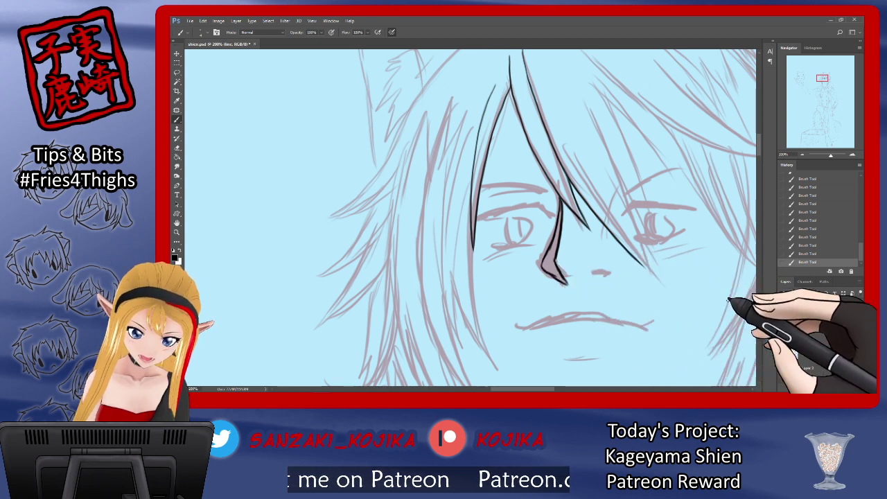
With the sketch layer hidden, fill the nose shadow outline with black and brush over the remaining gaps and edges.
{"action": "left_click", "coordinate": [784, 340]}
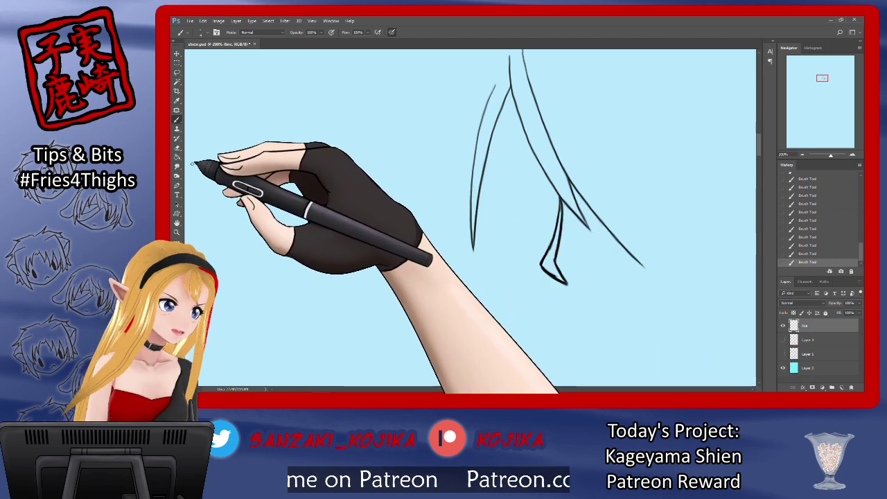
{"action": "left_click", "coordinate": [176, 157]}
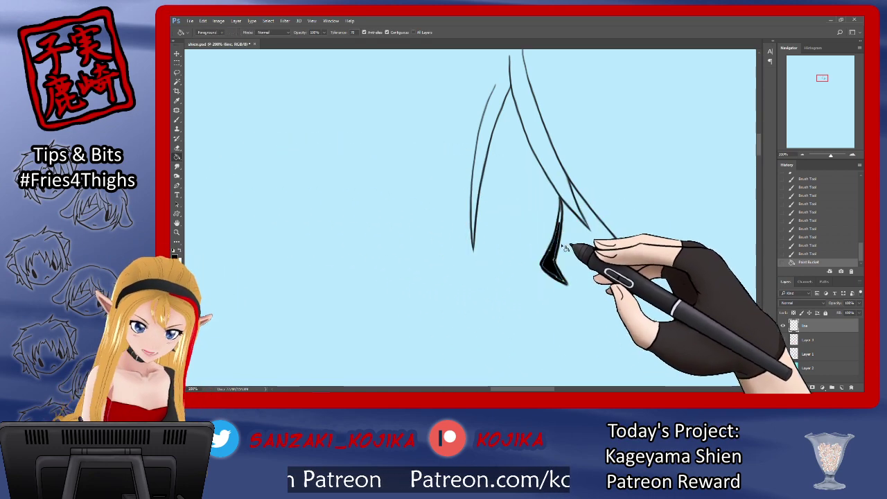
{"action": "left_click", "coordinate": [177, 119]}
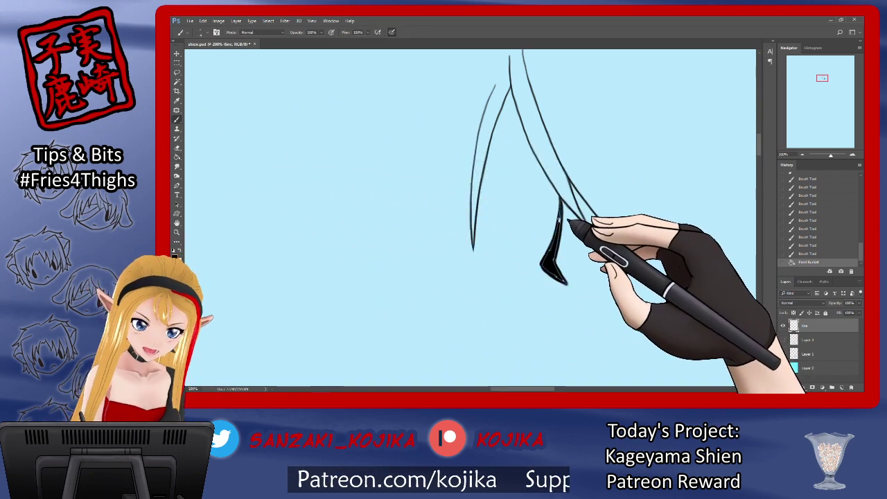
{"action": "left_click_drag", "start_coordinate": [567, 222], "coordinate": [561, 200]}
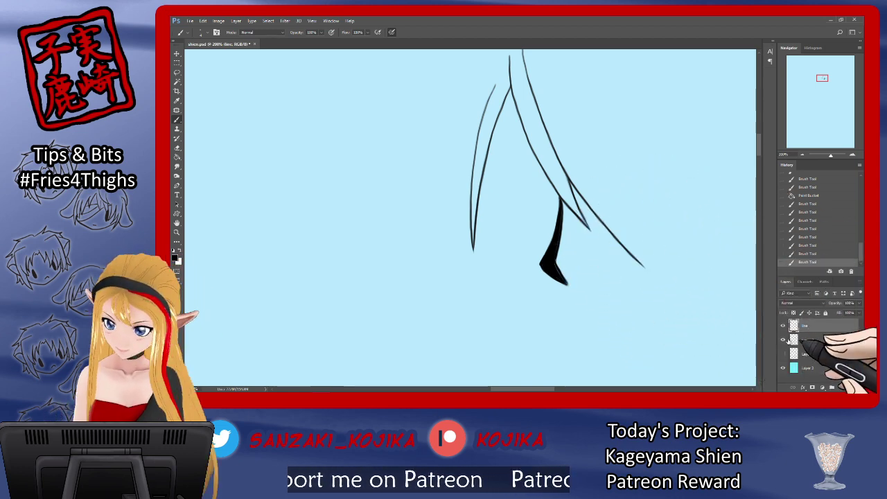
{"action": "left_click", "coordinate": [784, 340]}
{"action": "left_click", "coordinate": [784, 340]}
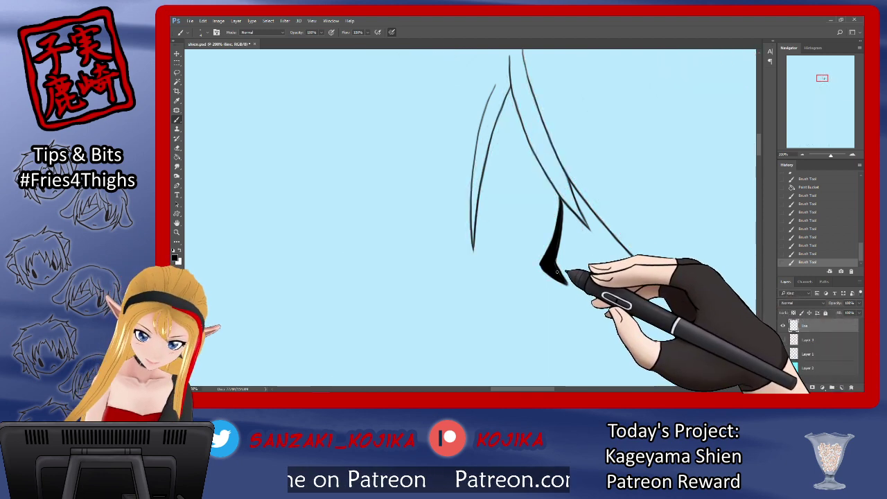
{"action": "mouse_move", "coordinate": [556, 252]}
{"action": "left_mouse_down"}
{"action": "mouse_move", "coordinate": [553, 261]}
{"action": "mouse_move", "coordinate": [554, 248]}
{"action": "left_mouse_up"}
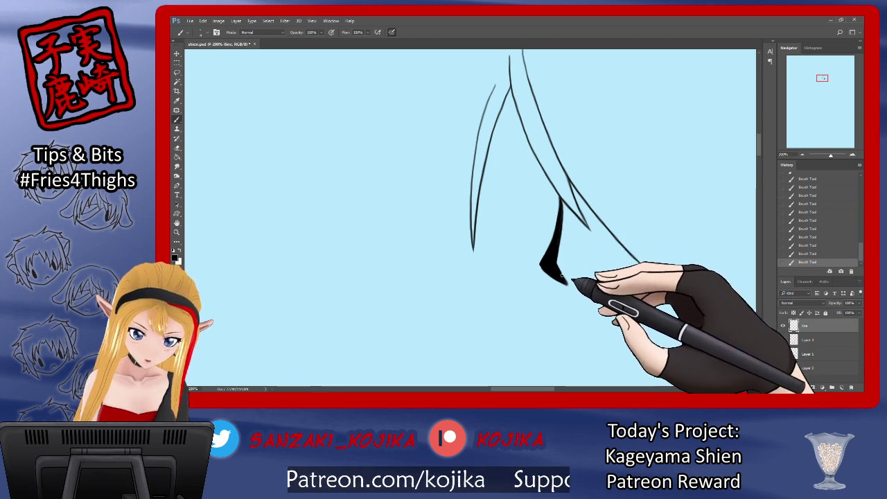
Show the sketch layer, ink a small nostril mark right of the nose shadow, and check it with the sketch hidden.
{"action": "left_click", "coordinate": [784, 339]}
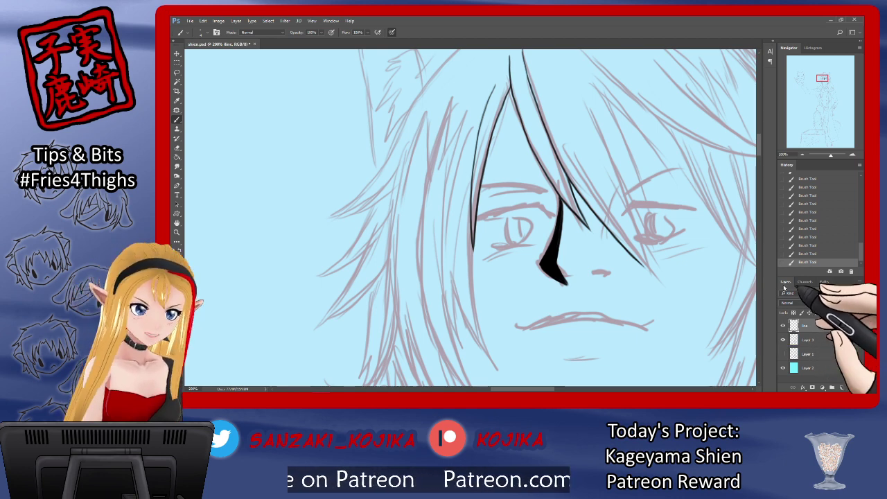
{"action": "left_click_drag", "start_coordinate": [588, 279], "coordinate": [593, 276]}
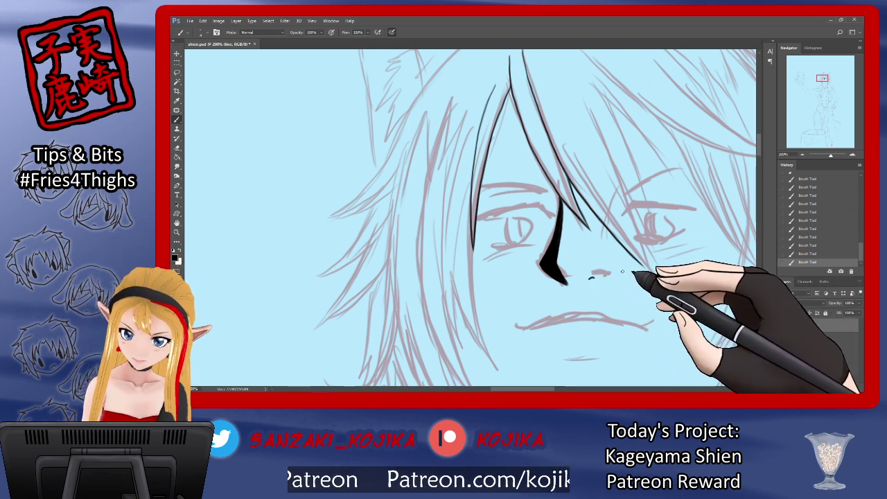
{"action": "left_click", "coordinate": [784, 340]}
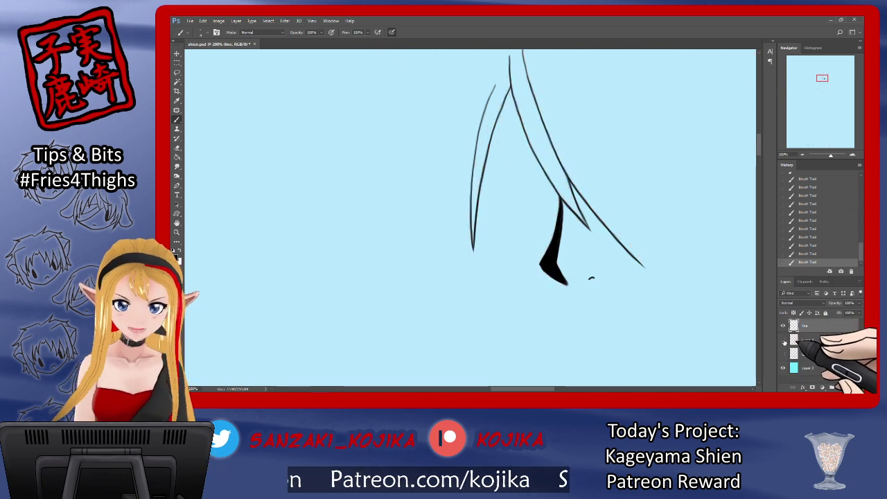
{"action": "left_click", "coordinate": [784, 340]}
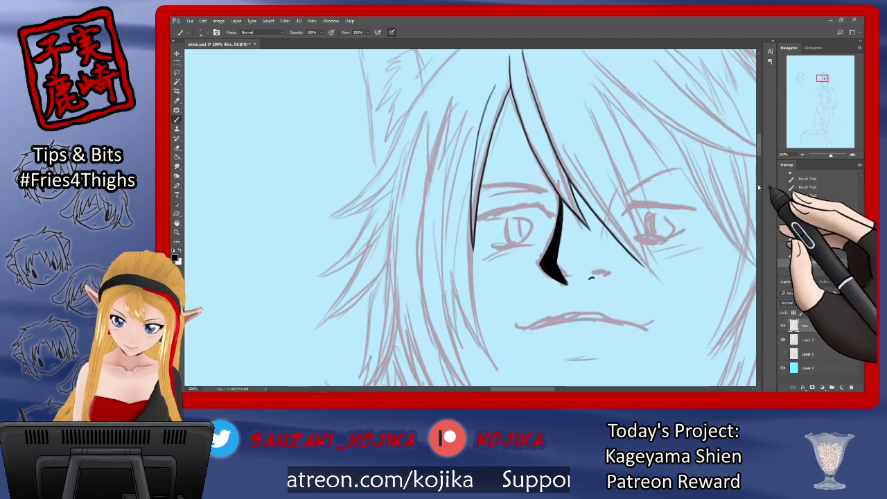
Ink the closed mouth with a long wavy upper curve and a second curve beneath it joining at both corners.
{"action": "left_click_drag", "start_coordinate": [758, 146], "coordinate": [759, 158]}
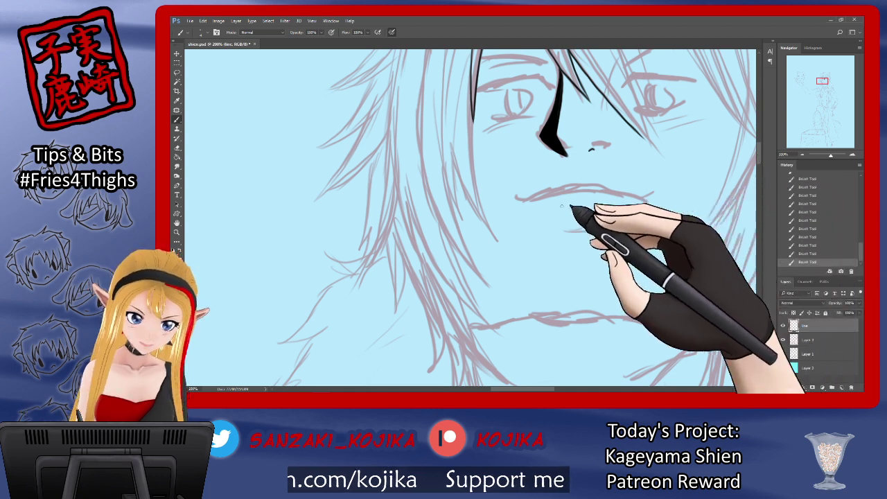
{"action": "mouse_move", "coordinate": [540, 198]}
{"action": "left_mouse_down"}
{"action": "mouse_move", "coordinate": [599, 185]}
{"action": "mouse_move", "coordinate": [651, 192]}
{"action": "left_mouse_up"}
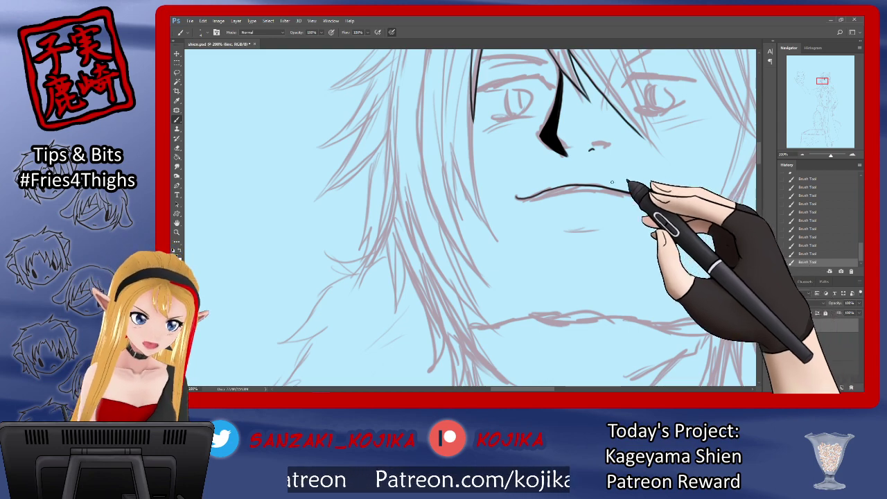
{"action": "left_click", "coordinate": [783, 340]}
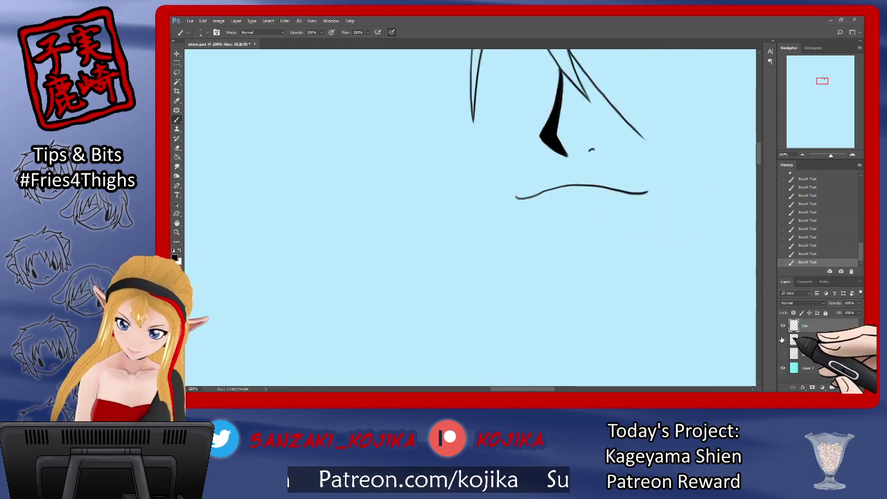
{"action": "left_click", "coordinate": [784, 340]}
{"action": "mouse_move", "coordinate": [521, 199]}
{"action": "left_mouse_down"}
{"action": "mouse_move", "coordinate": [577, 192]}
{"action": "mouse_move", "coordinate": [650, 192]}
{"action": "left_mouse_up"}
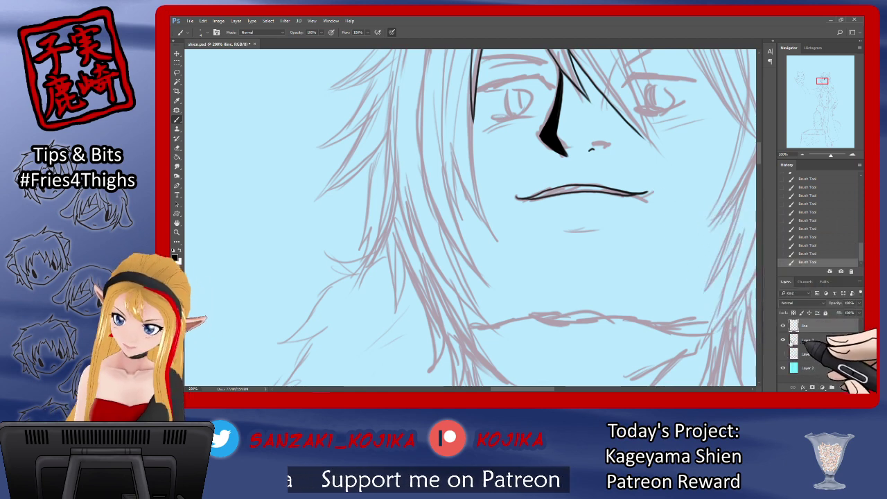
With the sketch layer hidden, add small tooth marks between the two mouth lines, and show the sketch again.
{"action": "left_click", "coordinate": [784, 339]}
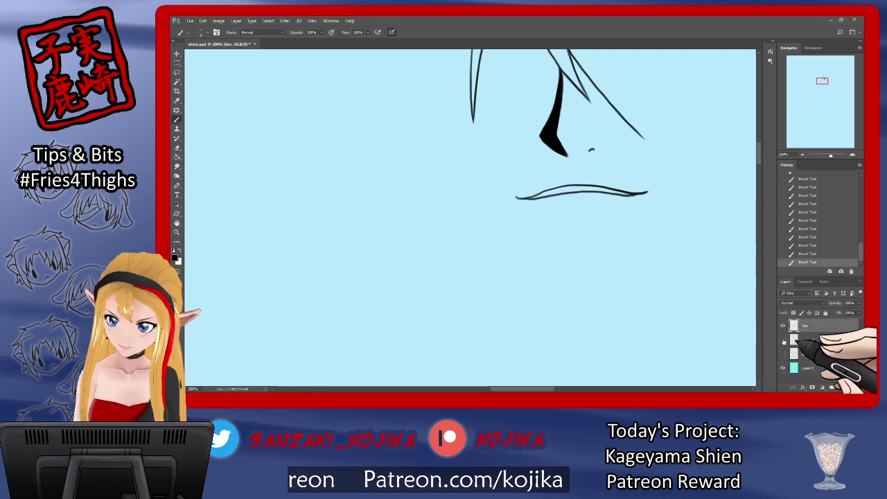
{"action": "left_click", "coordinate": [784, 340]}
{"action": "left_click", "coordinate": [784, 339]}
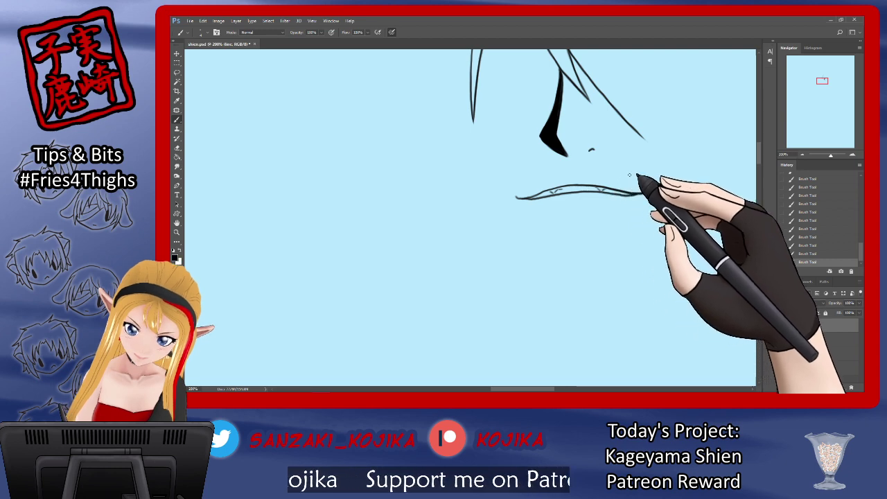
{"action": "left_click", "coordinate": [784, 340]}
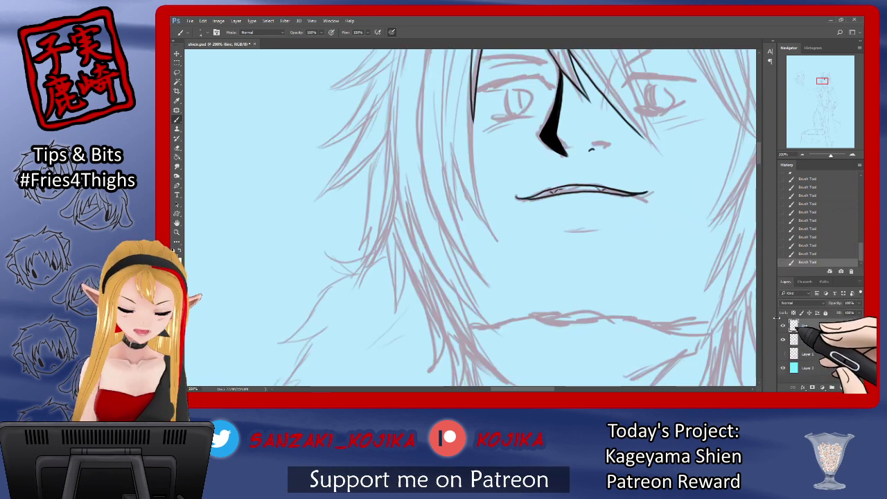
Ink a short lower-lip line beneath the mouth, replacing the first stroke with a longer one, and save the document.
{"action": "left_click_drag", "start_coordinate": [565, 225], "coordinate": [574, 223]}
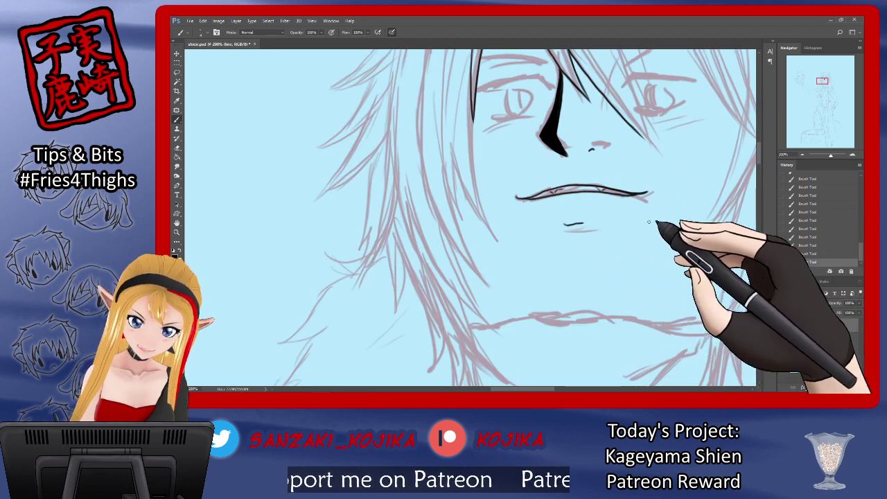
{"action": "left_click", "coordinate": [808, 254]}
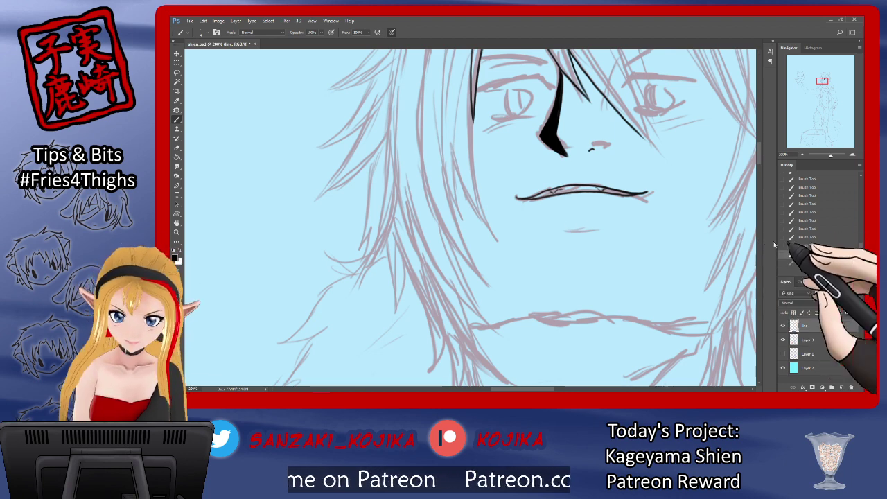
{"action": "left_click_drag", "start_coordinate": [568, 223], "coordinate": [600, 221]}
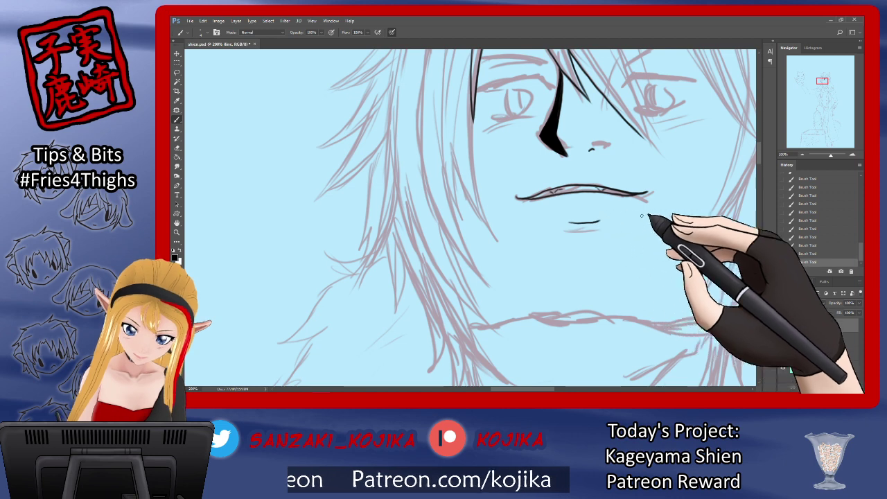
{"action": "left_click", "coordinate": [784, 343]}
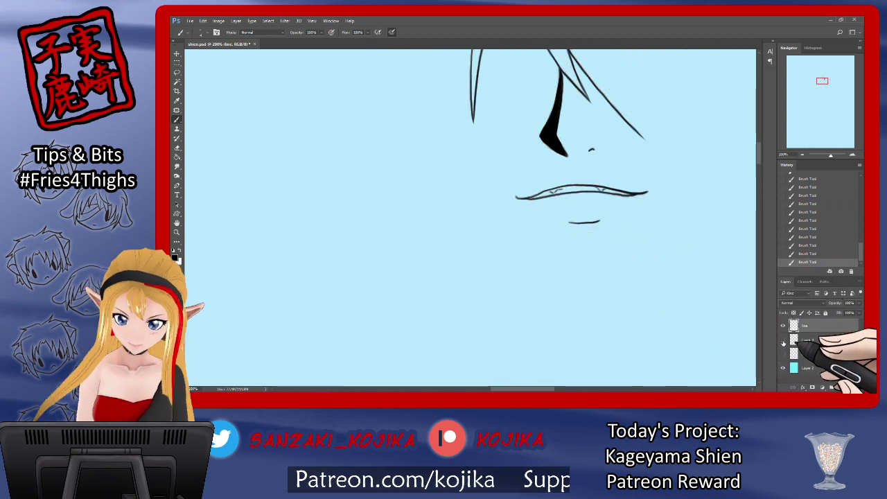
{"action": "left_click", "coordinate": [784, 342]}
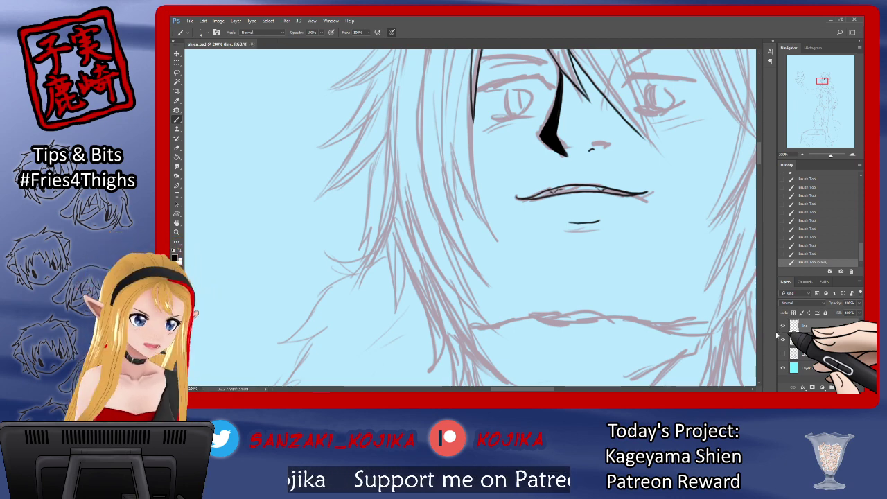
Ink long tapering curves for the bang strand right of the central one, meeting in a point below the right eye.
{"action": "left_click", "coordinate": [760, 166]}
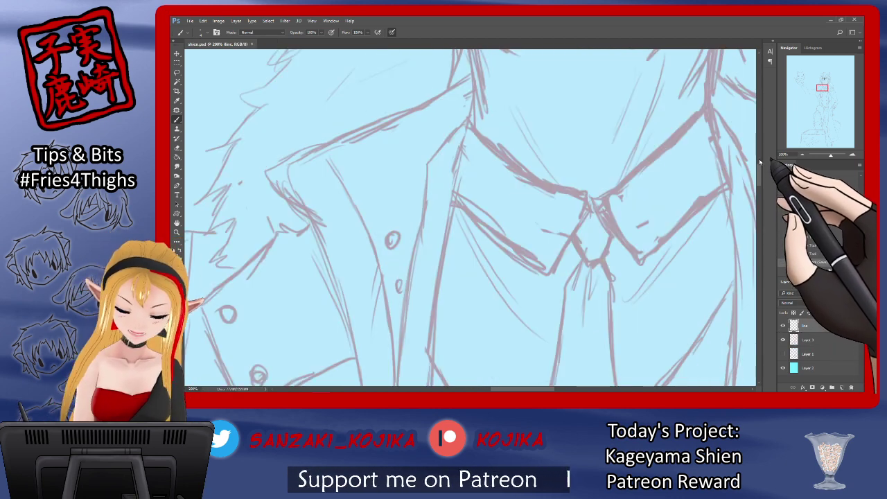
{"action": "left_click_drag", "start_coordinate": [761, 166], "coordinate": [761, 138]}
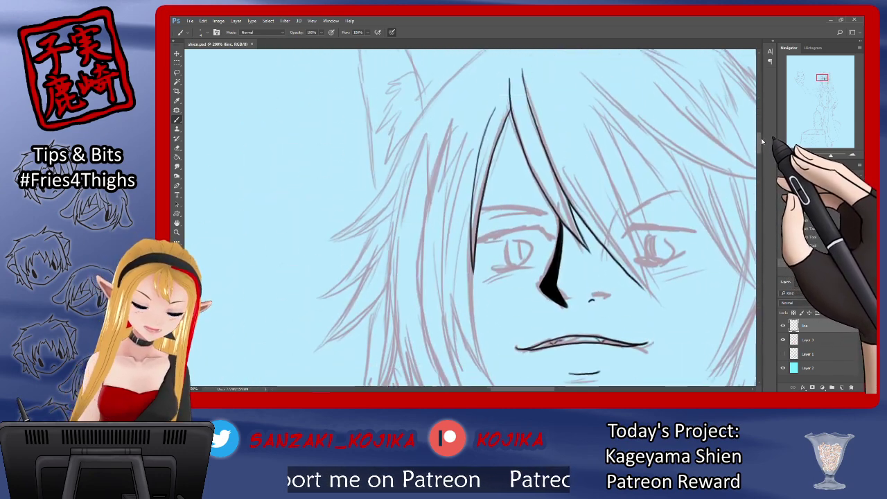
{"action": "left_click_drag", "start_coordinate": [538, 389], "coordinate": [562, 389]}
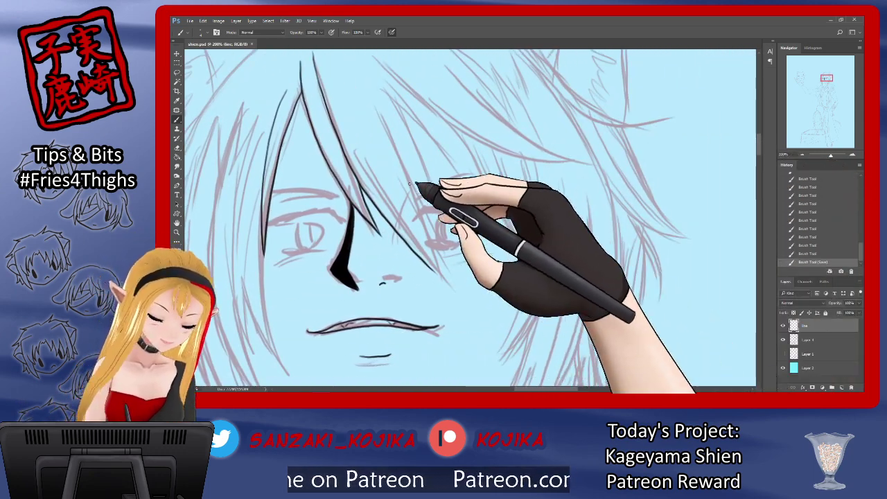
{"action": "mouse_move", "coordinate": [339, 110]}
{"action": "left_mouse_down"}
{"action": "mouse_move", "coordinate": [376, 189]}
{"action": "mouse_move", "coordinate": [449, 284]}
{"action": "left_mouse_up"}
{"action": "mouse_move", "coordinate": [360, 83]}
{"action": "left_mouse_down"}
{"action": "mouse_move", "coordinate": [429, 209]}
{"action": "mouse_move", "coordinate": [435, 253]}
{"action": "left_mouse_up"}
{"action": "left_click_drag", "start_coordinate": [373, 111], "coordinate": [448, 283]}
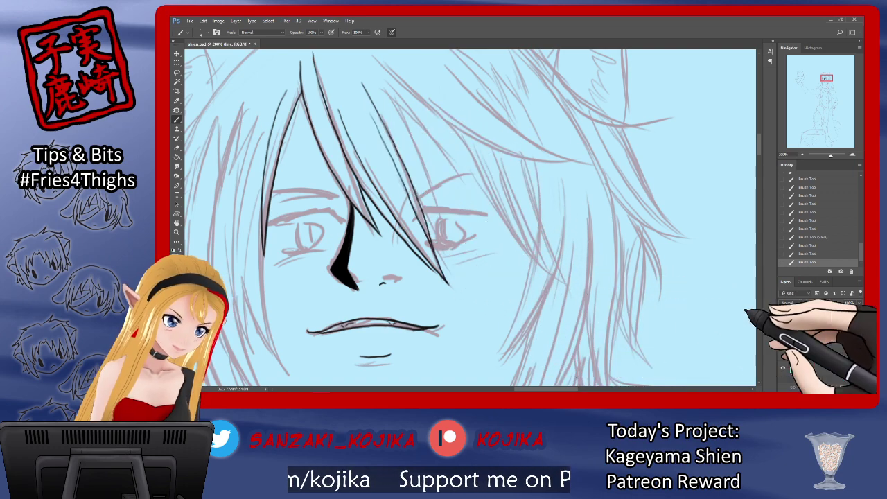
{"action": "left_click", "coordinate": [786, 341]}
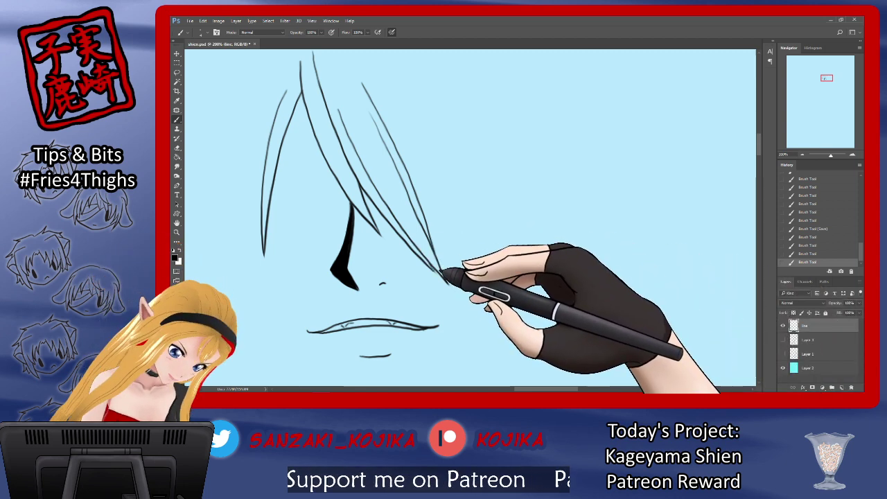
{"action": "left_click", "coordinate": [785, 339]}
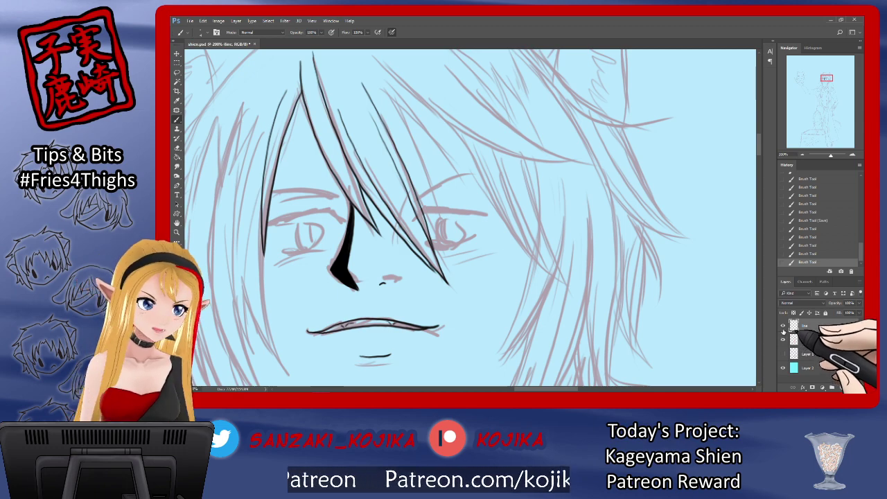
Ink the next bang strand over the right eye with a long outer curve and a short inner line meeting at its tip.
{"action": "left_click_drag", "start_coordinate": [760, 145], "coordinate": [760, 146]}
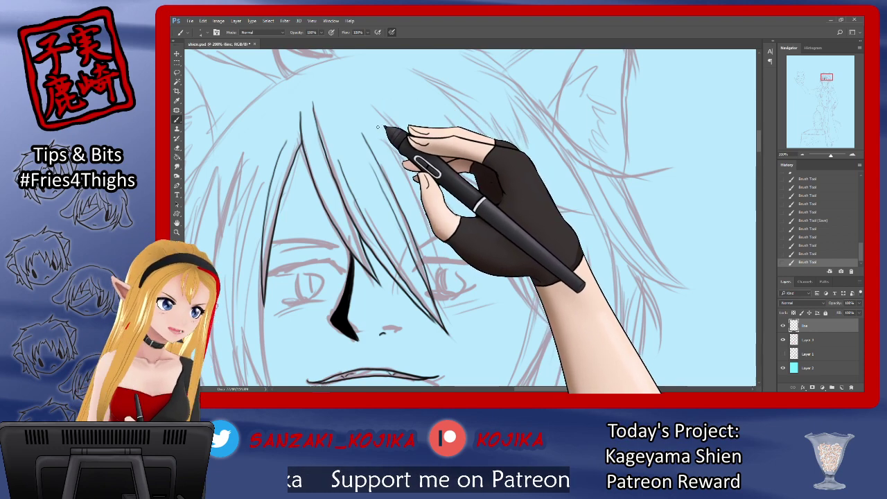
{"action": "mouse_move", "coordinate": [368, 117]}
{"action": "left_mouse_down"}
{"action": "mouse_move", "coordinate": [415, 201]}
{"action": "mouse_move", "coordinate": [440, 277]}
{"action": "left_mouse_up"}
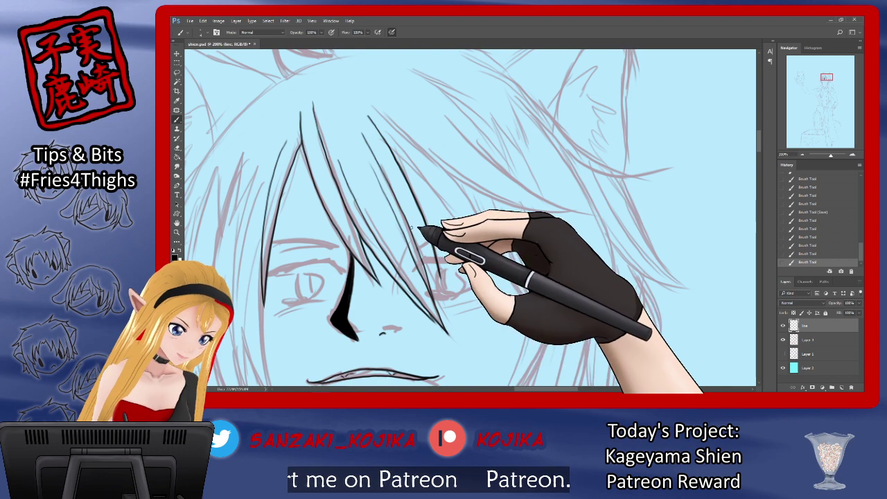
{"action": "left_click_drag", "start_coordinate": [412, 228], "coordinate": [430, 264]}
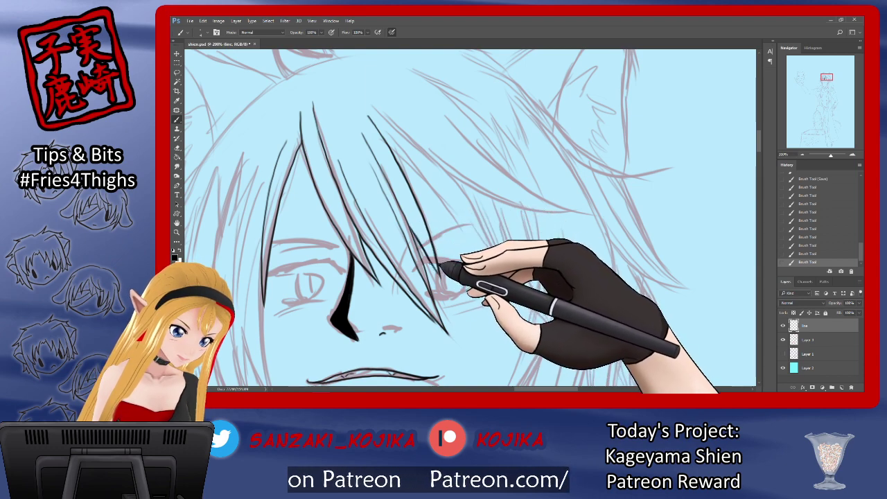
With the sketch layer hidden, erase the overshooting tip of the long strand below the right eye, and save the document.
{"action": "left_click", "coordinate": [783, 339]}
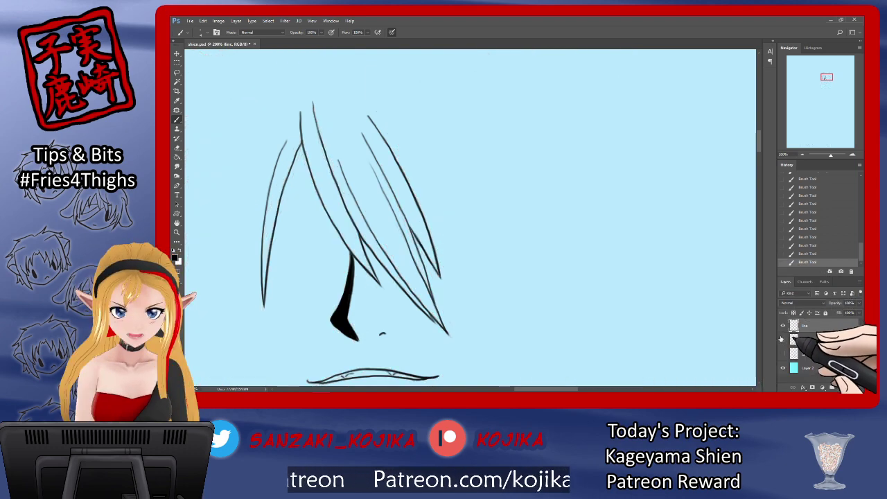
{"action": "left_click", "coordinate": [178, 148]}
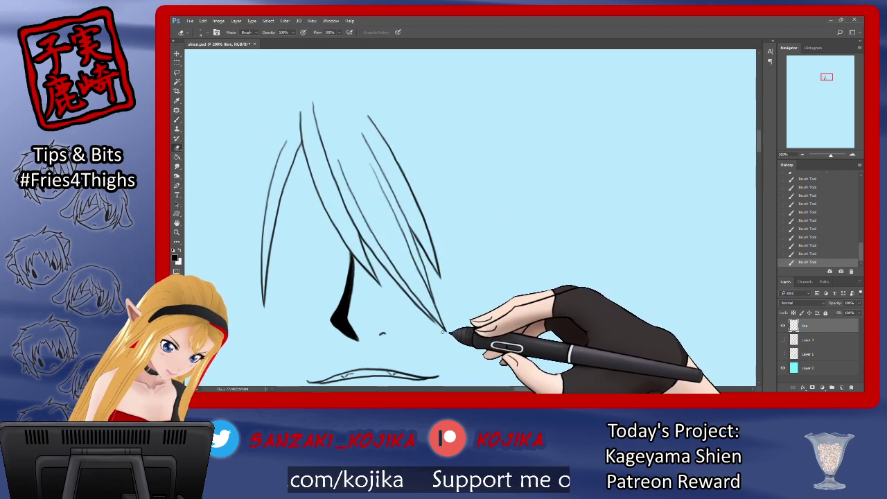
{"action": "left_click", "coordinate": [783, 340]}
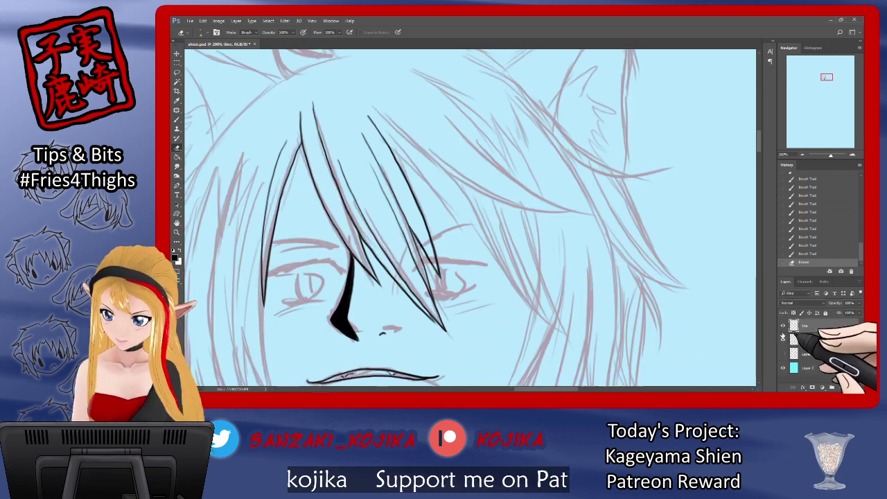
{"action": "key", "text": "ctrl+s"}
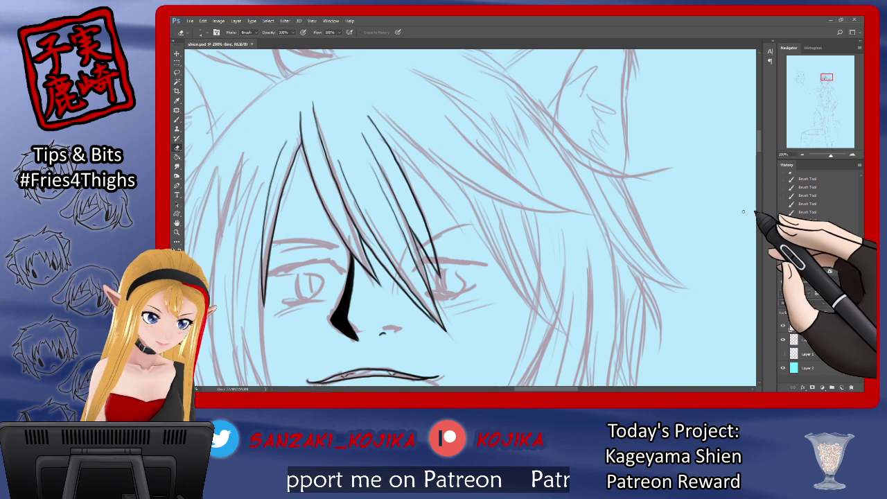
Ink a pointed bang strand above the right eye with two tapering curves, undoing the first version and redrawing it slightly wider.
{"action": "left_click_drag", "start_coordinate": [759, 149], "coordinate": [759, 146]}
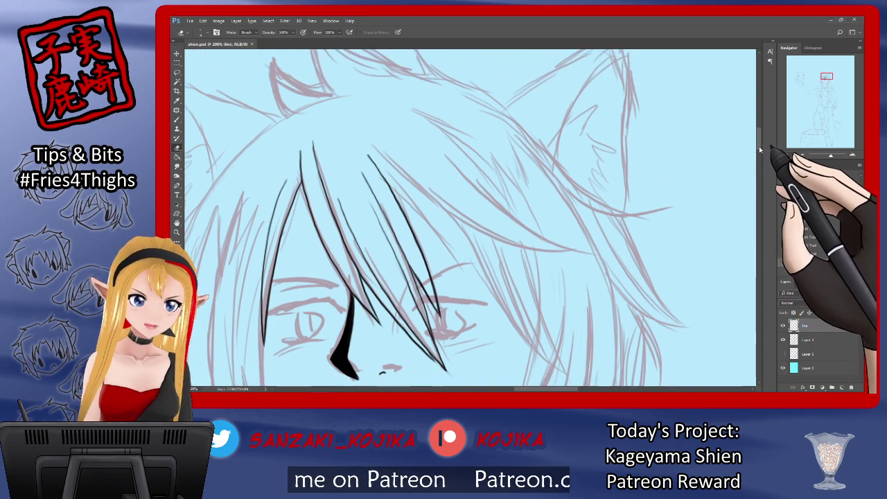
{"action": "key", "text": "b"}
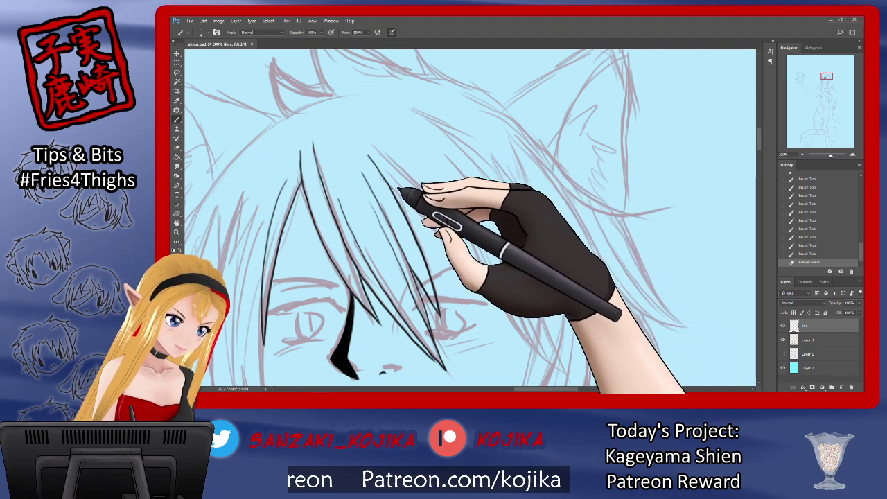
{"action": "left_click_drag", "start_coordinate": [419, 216], "coordinate": [462, 280]}
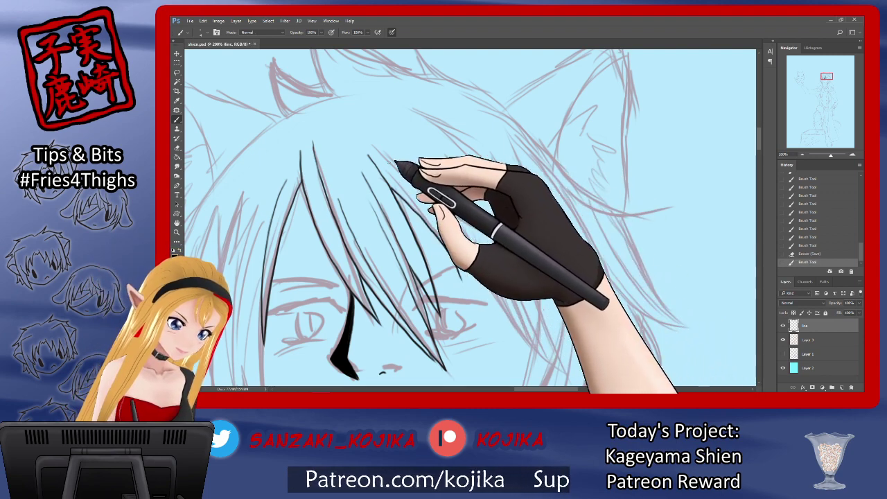
{"action": "left_click_drag", "start_coordinate": [411, 184], "coordinate": [461, 277]}
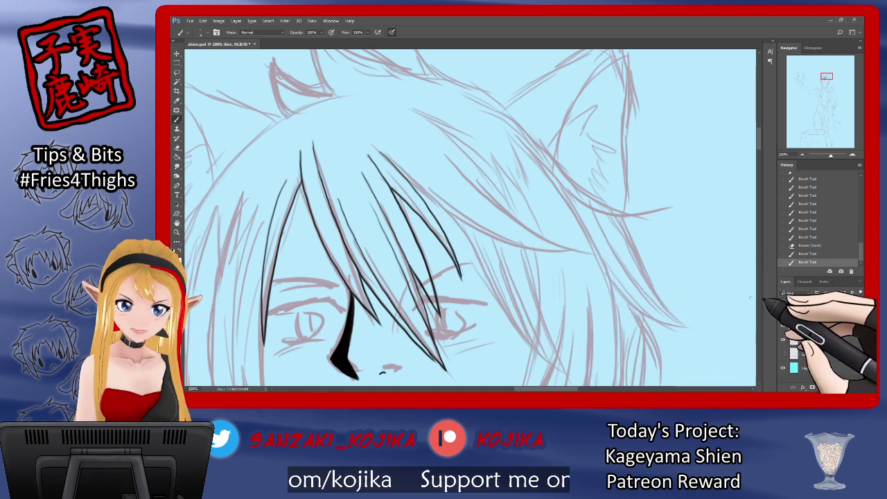
{"action": "left_click", "coordinate": [782, 339]}
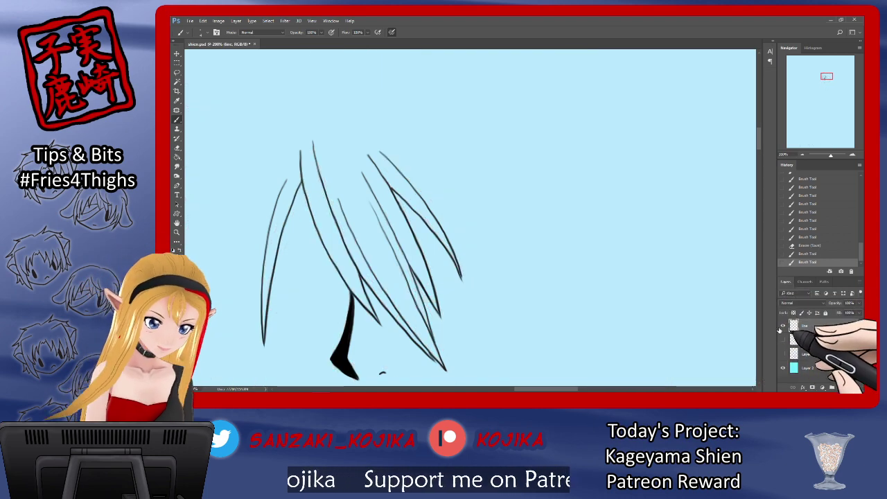
{"action": "key", "text": "ctrl+alt+z"}
{"action": "key", "text": "ctrl+alt+z"}
{"action": "left_click", "coordinate": [783, 339]}
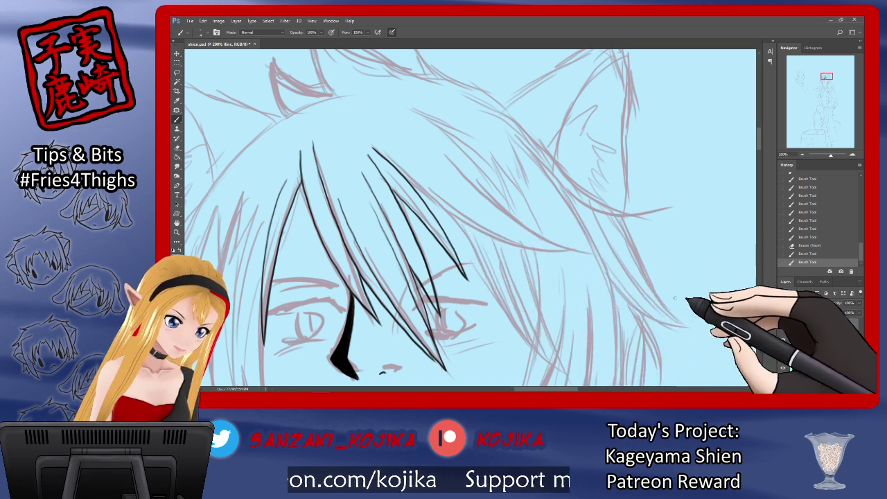
With the sketch layer hidden, erase the overshooting tip of the pointed bang strand above the right eye, and show the sketch again.
{"action": "left_click", "coordinate": [784, 340]}
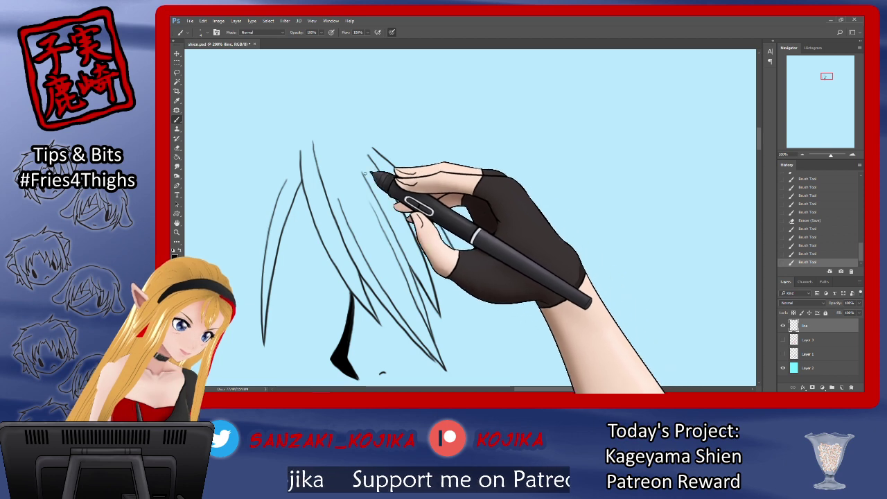
{"action": "key", "text": "e"}
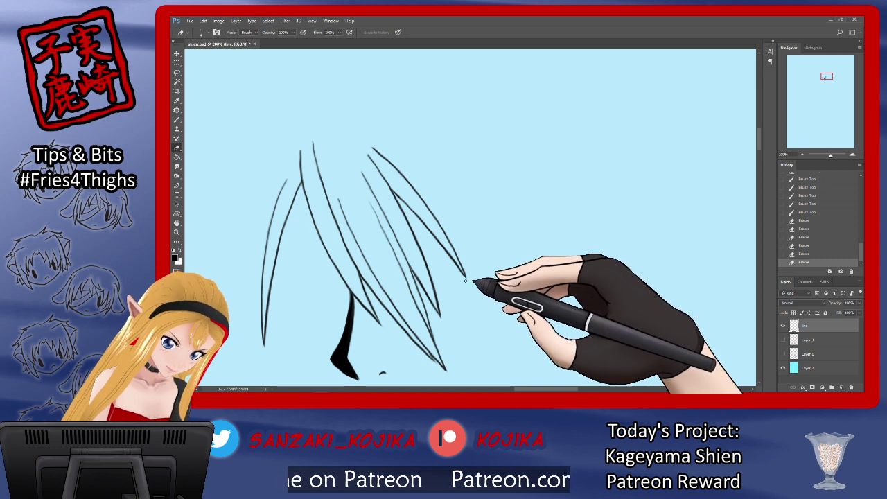
{"action": "left_click", "coordinate": [468, 277]}
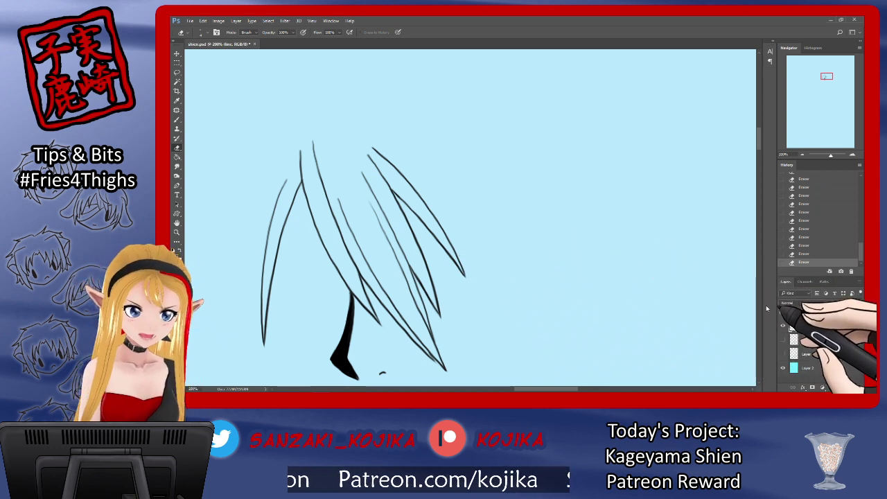
{"action": "left_click", "coordinate": [783, 338]}
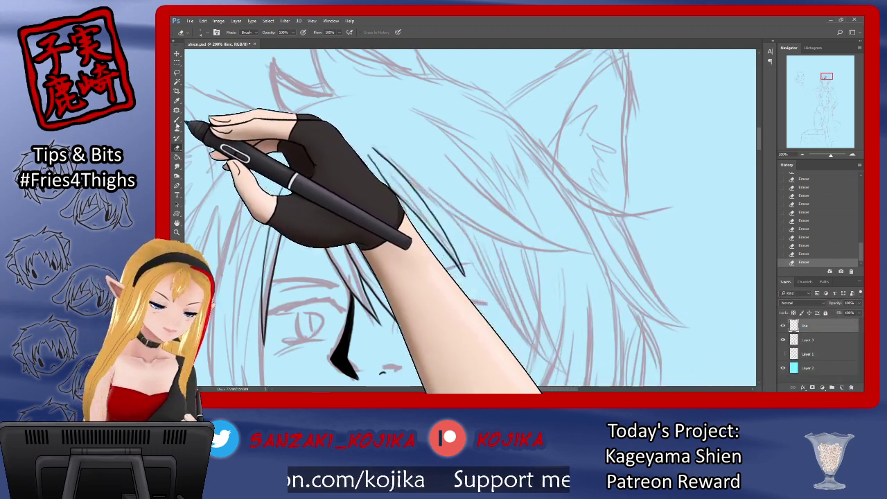
Ink the wide bang strand sweeping out to the right with two long curves meeting in a point, redrawing the lower curve.
{"action": "left_click", "coordinate": [178, 120]}
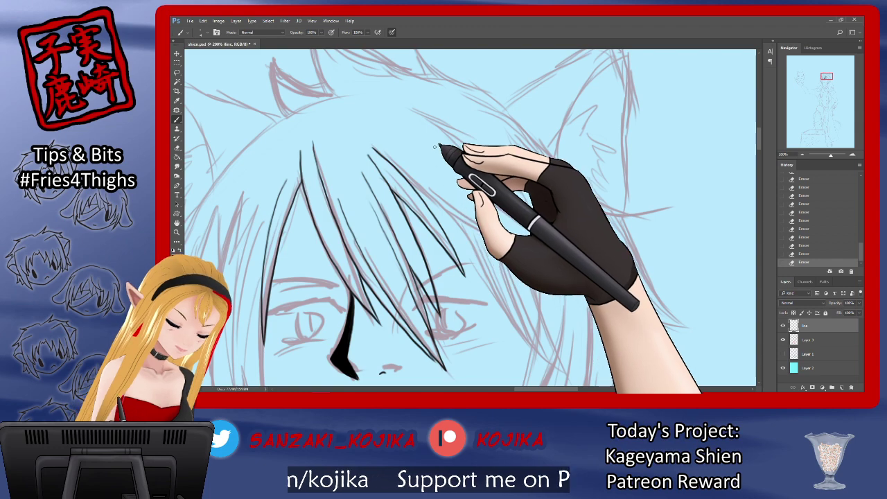
{"action": "mouse_move", "coordinate": [436, 147]}
{"action": "left_mouse_down"}
{"action": "mouse_move", "coordinate": [531, 221]}
{"action": "mouse_move", "coordinate": [590, 246]}
{"action": "left_mouse_up"}
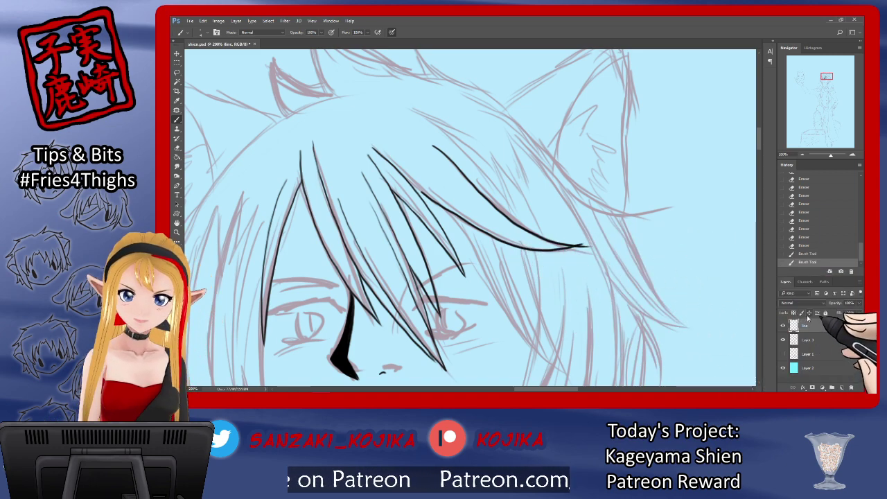
{"action": "left_click", "coordinate": [814, 254]}
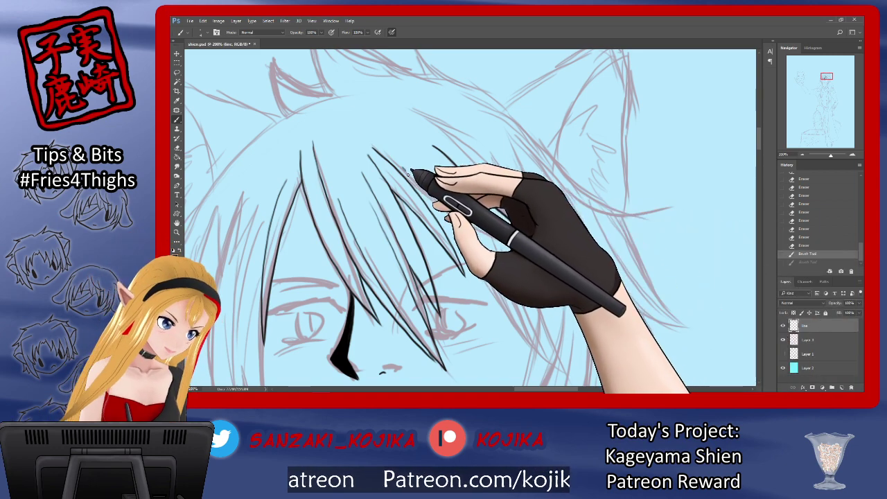
{"action": "left_click_drag", "start_coordinate": [410, 174], "coordinate": [466, 227]}
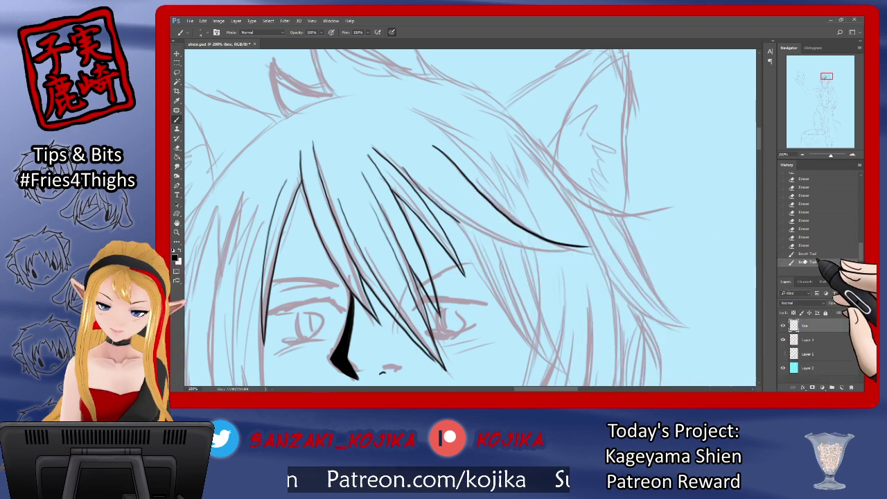
{"action": "left_click", "coordinate": [804, 254]}
{"action": "mouse_move", "coordinate": [404, 162]}
{"action": "left_mouse_down"}
{"action": "mouse_move", "coordinate": [497, 238]}
{"action": "mouse_move", "coordinate": [562, 253]}
{"action": "mouse_move", "coordinate": [589, 246]}
{"action": "left_mouse_up"}
{"action": "left_click", "coordinate": [783, 339]}
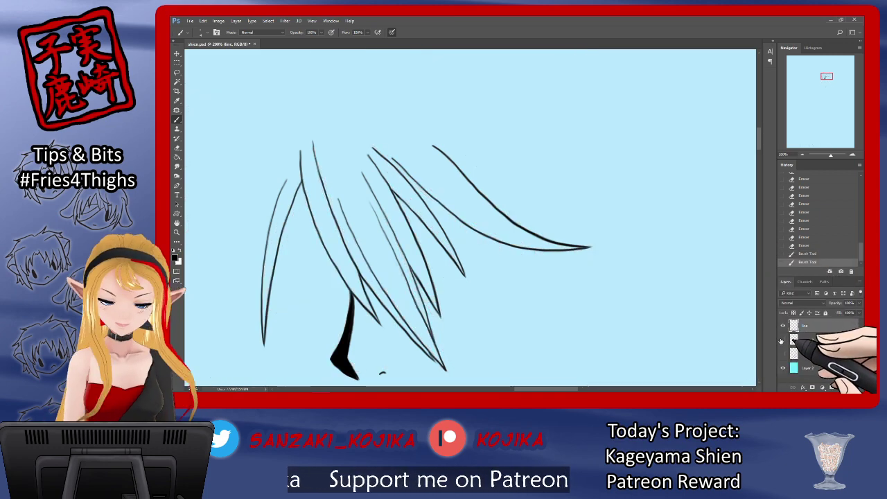
{"action": "left_click", "coordinate": [783, 339]}
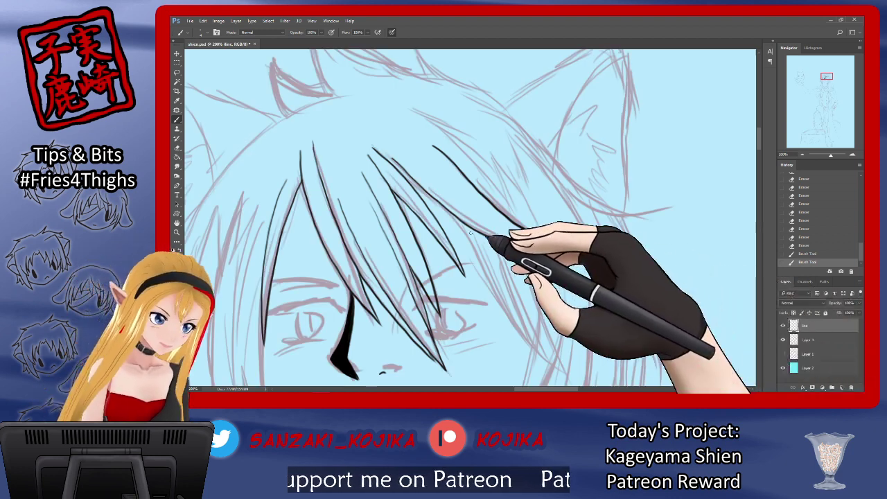
Ink a narrow pointed strand hanging from the sweeping bang beside the right eye, undoing and redrawing its line down to the tip.
{"action": "left_click_drag", "start_coordinate": [433, 211], "coordinate": [490, 313]}
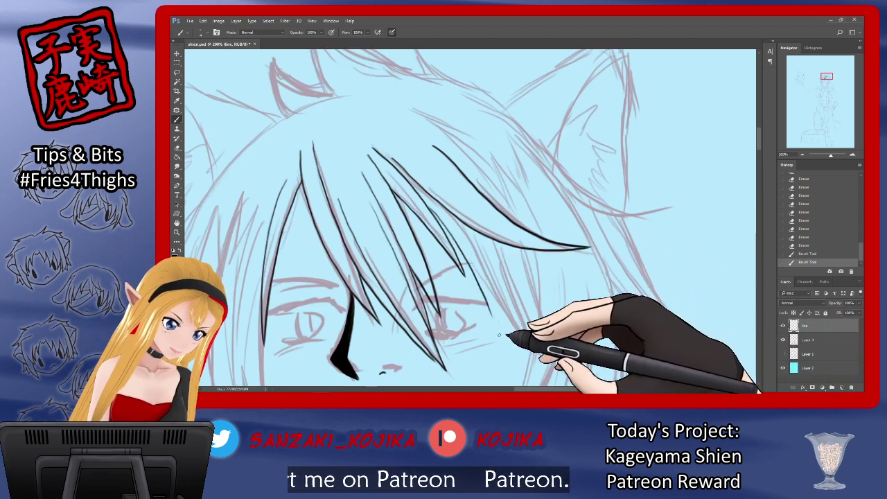
{"action": "left_click_drag", "start_coordinate": [464, 224], "coordinate": [487, 299]}
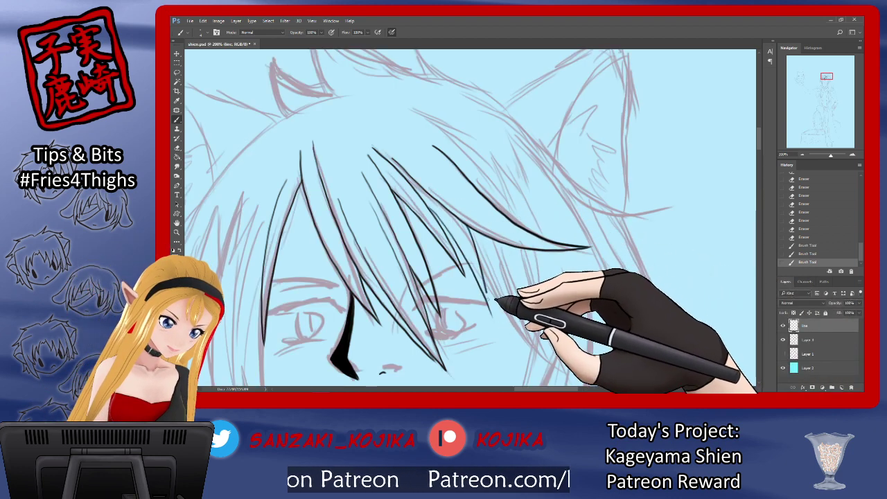
{"action": "left_click", "coordinate": [797, 254]}
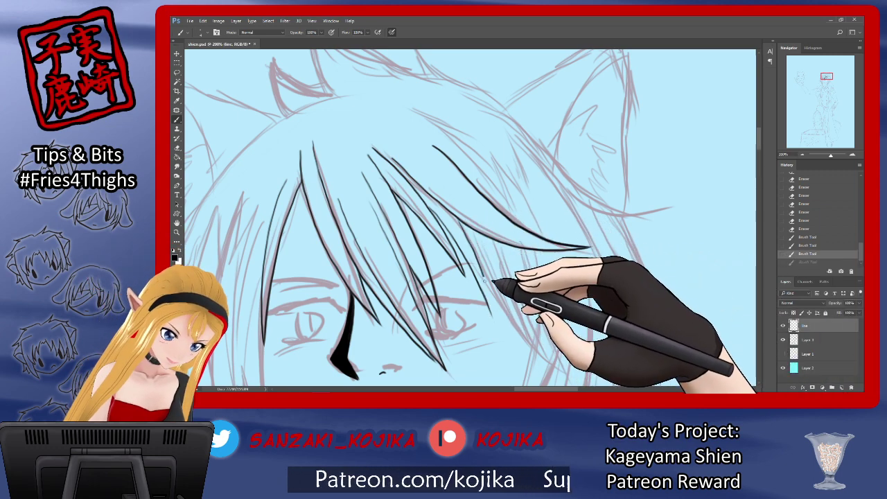
{"action": "key", "text": "ctrl+shift+z"}
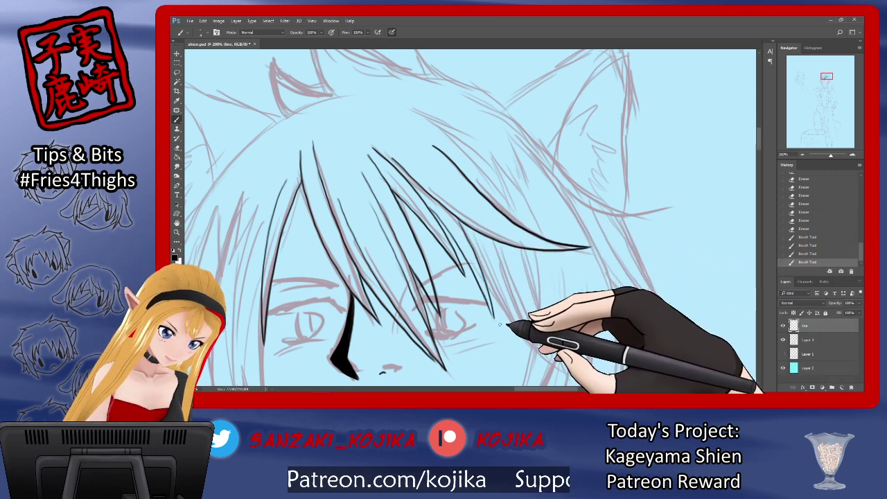
With the sketch layer hidden, reinforce the tips of the sweeping and narrow strands, and erase the excess at the narrow strand's tip.
{"action": "left_click", "coordinate": [784, 340]}
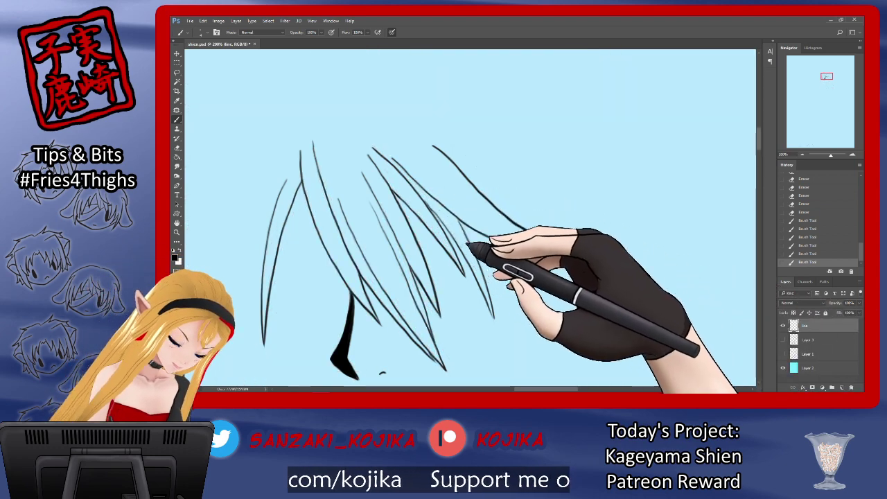
{"action": "left_click_drag", "start_coordinate": [485, 296], "coordinate": [494, 319]}
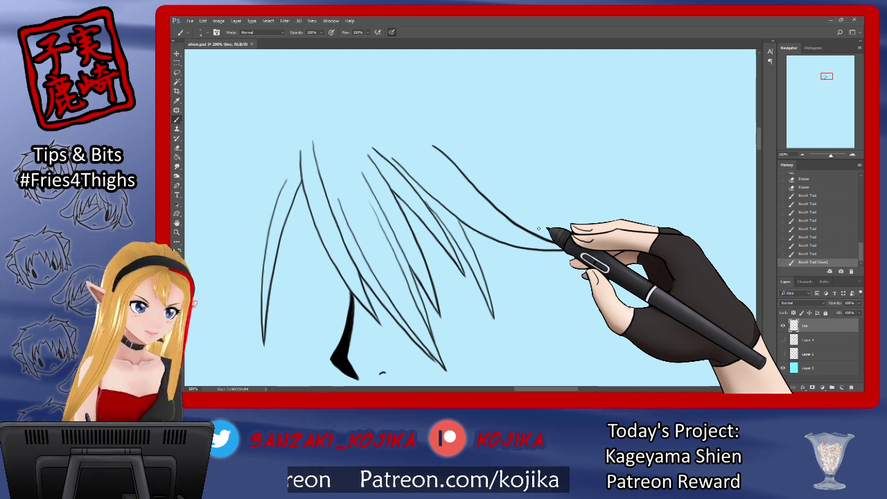
{"action": "left_click_drag", "start_coordinate": [538, 228], "coordinate": [588, 246]}
{"action": "left_click", "coordinate": [784, 340]}
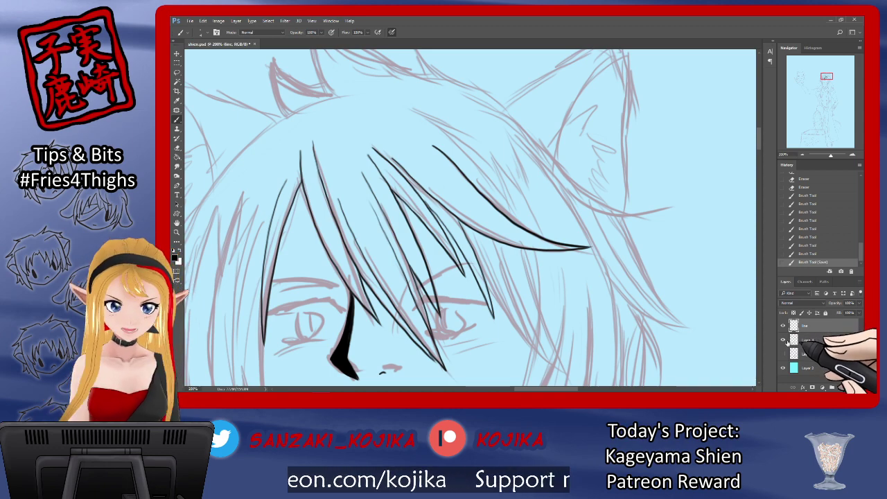
{"action": "left_click", "coordinate": [783, 340]}
{"action": "left_click_drag", "start_coordinate": [485, 294], "coordinate": [493, 315]}
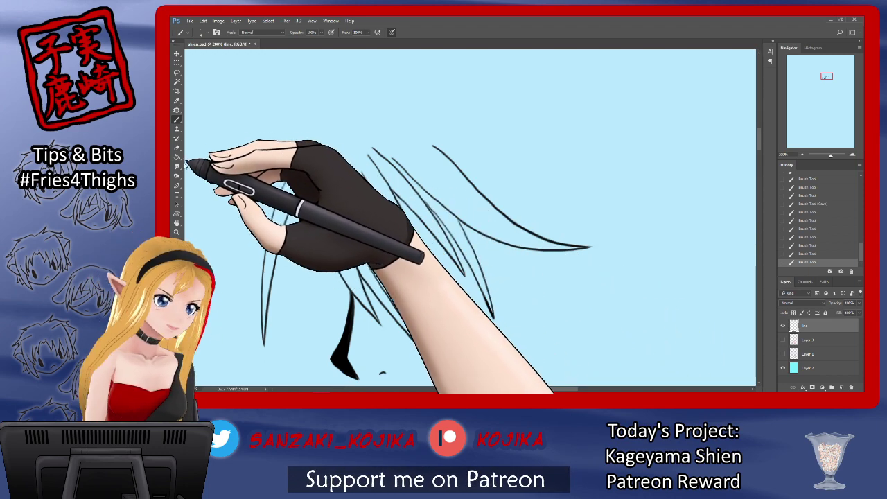
{"action": "left_click", "coordinate": [177, 148]}
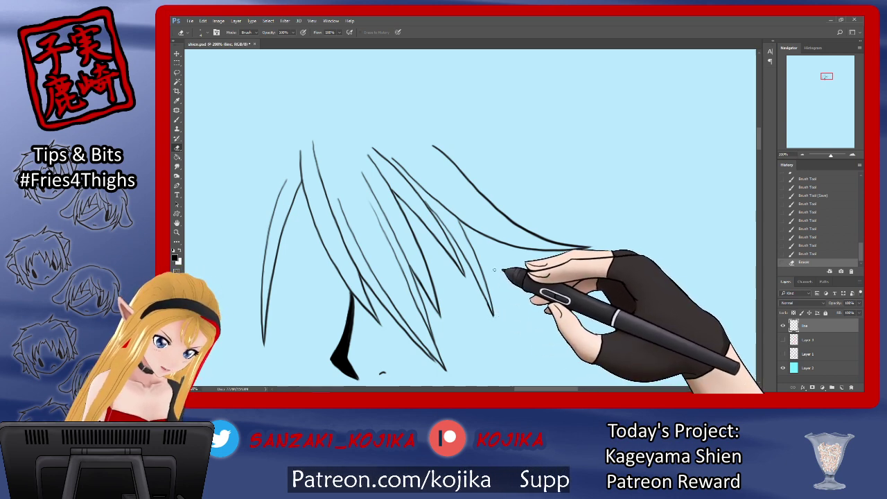
{"action": "left_click", "coordinate": [784, 339]}
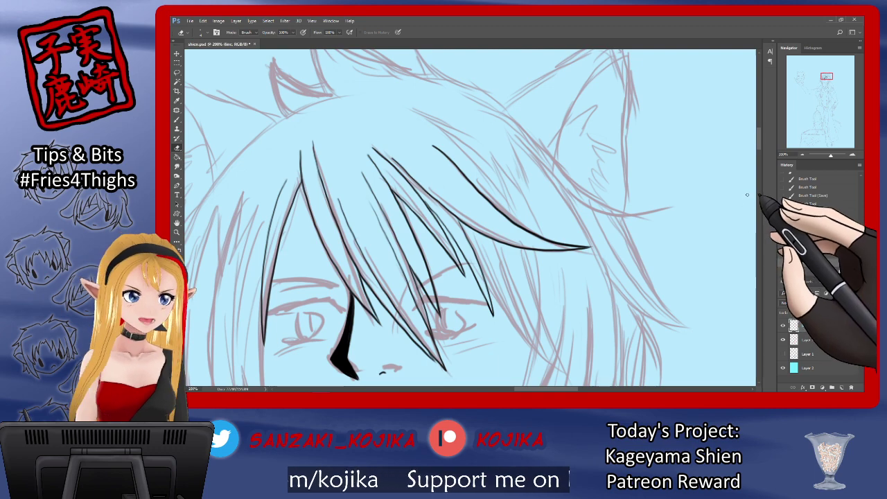
Ink the long side strand right of the right eye with tapering curves running down to two points beside the cheek, and save the document.
{"action": "mouse_move", "coordinate": [759, 144]}
{"action": "left_mouse_down"}
{"action": "mouse_move", "coordinate": [759, 156]}
{"action": "mouse_move", "coordinate": [758, 149]}
{"action": "left_mouse_up"}
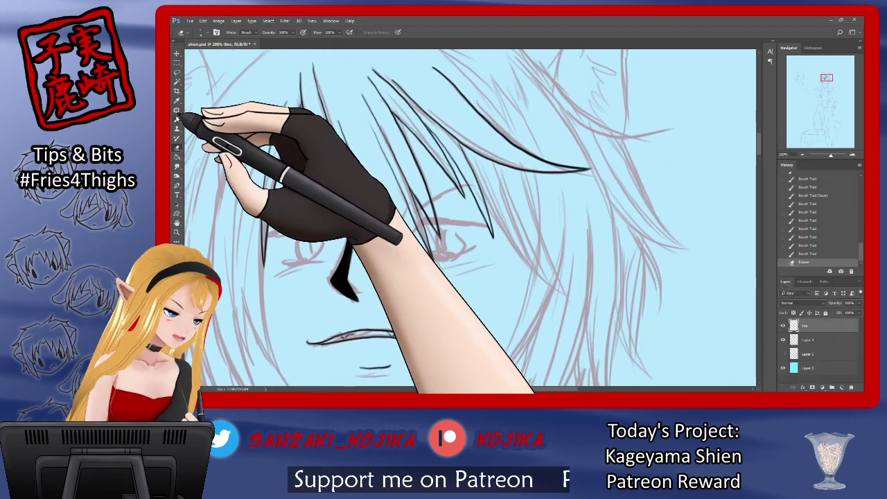
{"action": "left_click", "coordinate": [177, 119]}
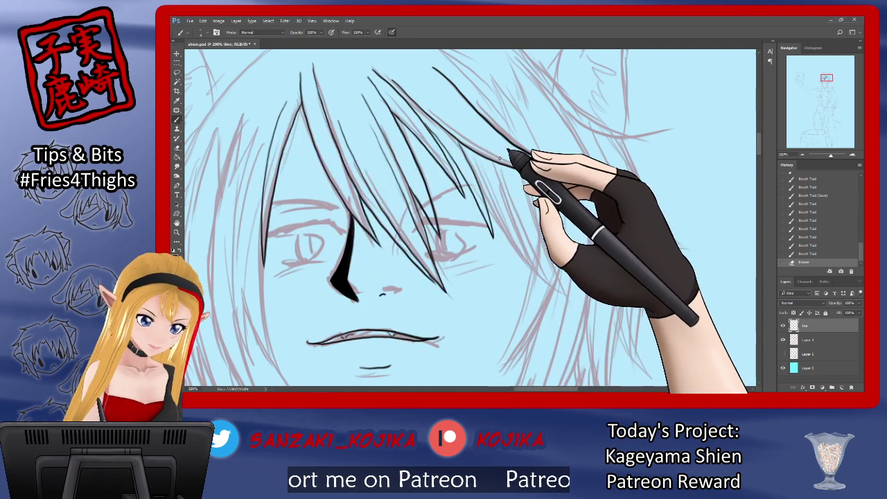
{"action": "mouse_move", "coordinate": [486, 201]}
{"action": "left_mouse_down"}
{"action": "mouse_move", "coordinate": [508, 246]}
{"action": "mouse_move", "coordinate": [558, 300]}
{"action": "left_mouse_up"}
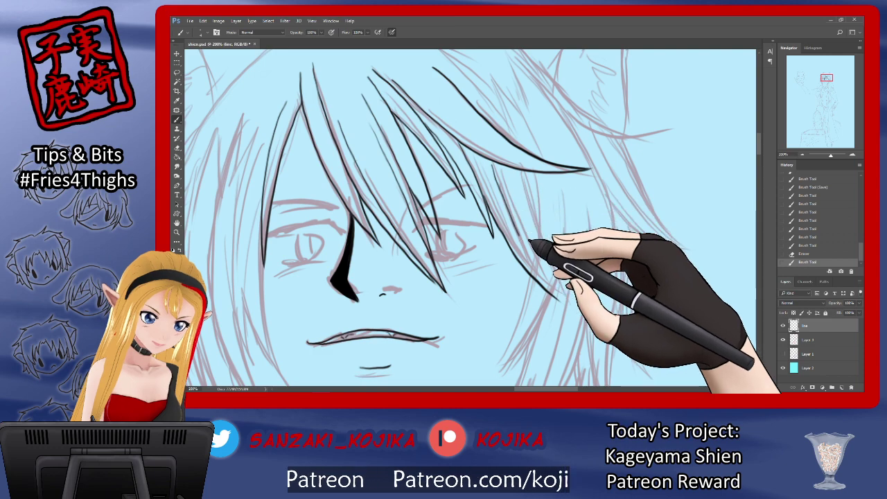
{"action": "left_click_drag", "start_coordinate": [520, 240], "coordinate": [558, 300]}
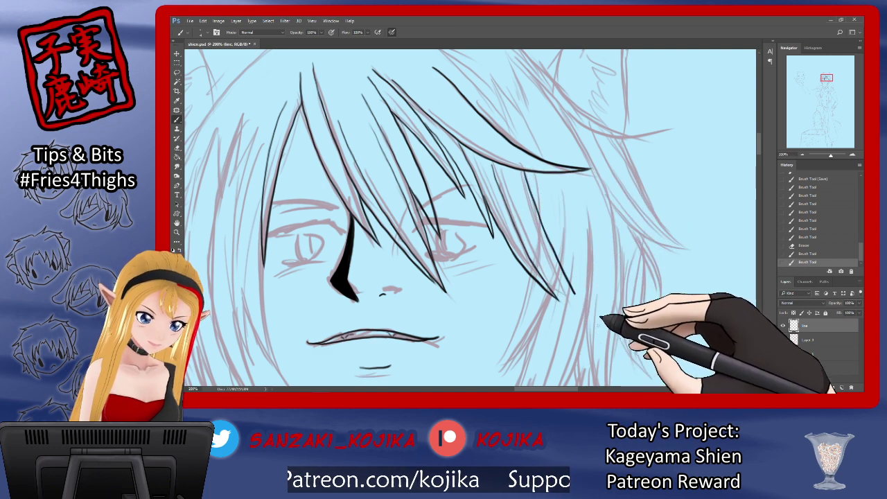
{"action": "left_click_drag", "start_coordinate": [528, 247], "coordinate": [579, 307]}
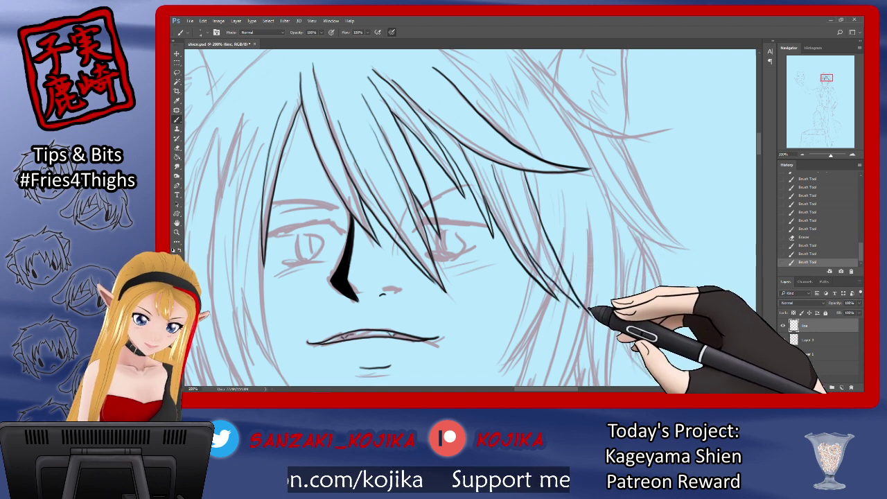
{"action": "left_click", "coordinate": [783, 340]}
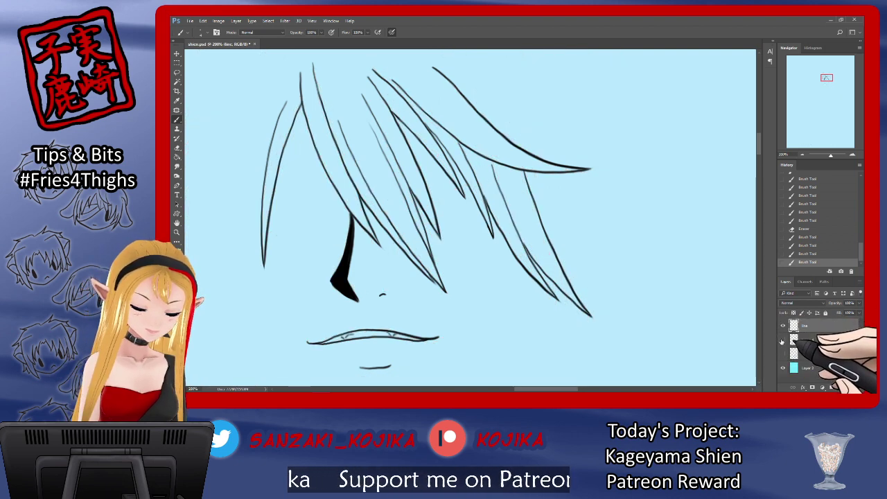
{"action": "left_click", "coordinate": [782, 340]}
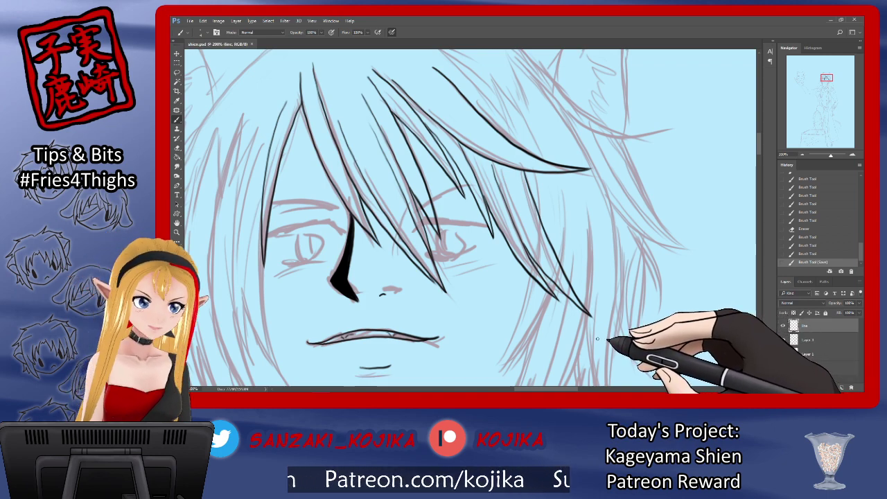
Ink a long side strand left of the left eye with two curves meeting in a point beside the cheek, undoing the first attempt.
{"action": "scroll", "coordinate": [595, 357], "scroll_direction": "left", "scroll_amount": 5}
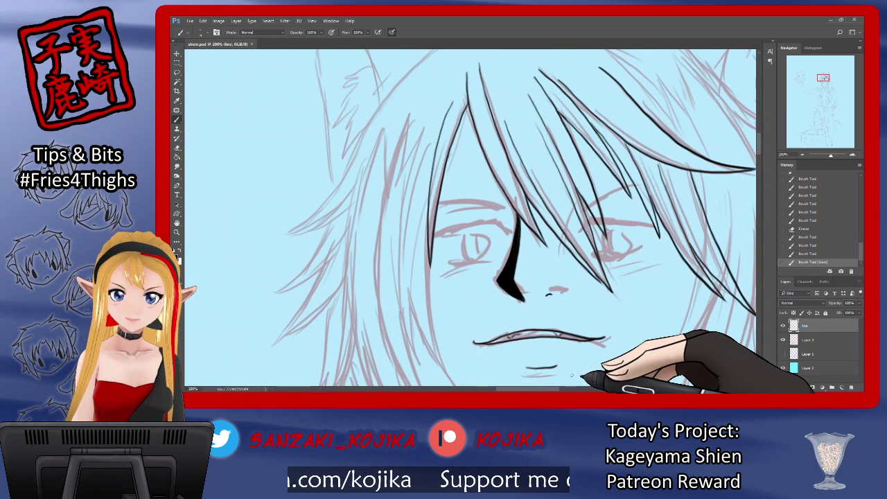
{"action": "scroll", "coordinate": [757, 155], "scroll_direction": "down", "scroll_amount": 3}
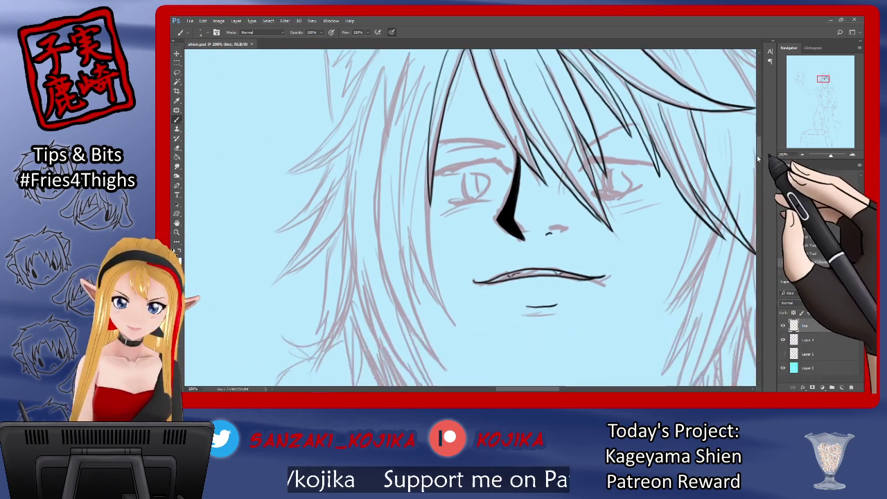
{"action": "left_click_drag", "start_coordinate": [757, 156], "coordinate": [757, 155]}
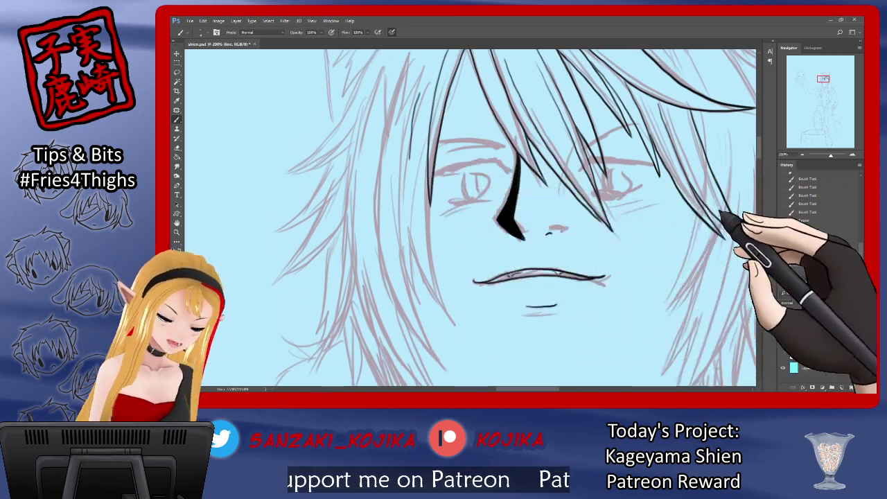
{"action": "left_click", "coordinate": [807, 252]}
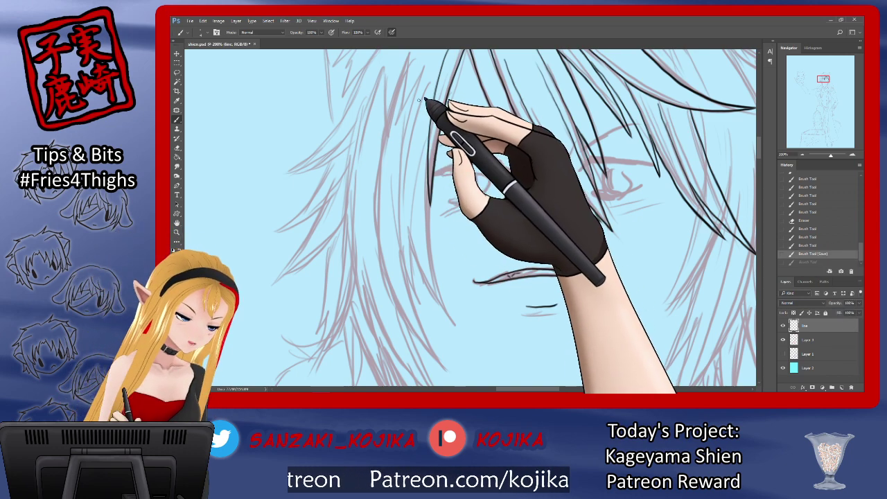
{"action": "mouse_move", "coordinate": [415, 105]}
{"action": "left_mouse_down"}
{"action": "mouse_move", "coordinate": [408, 184]}
{"action": "mouse_move", "coordinate": [448, 320]}
{"action": "left_mouse_up"}
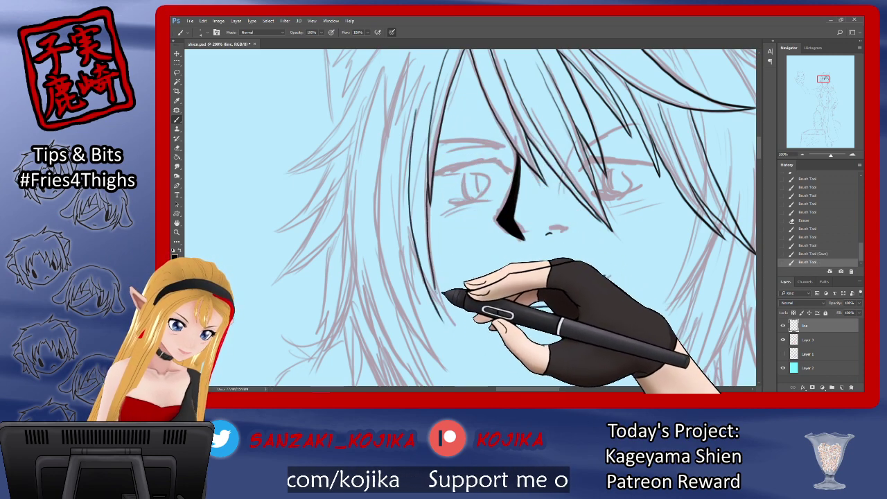
{"action": "left_click", "coordinate": [783, 339]}
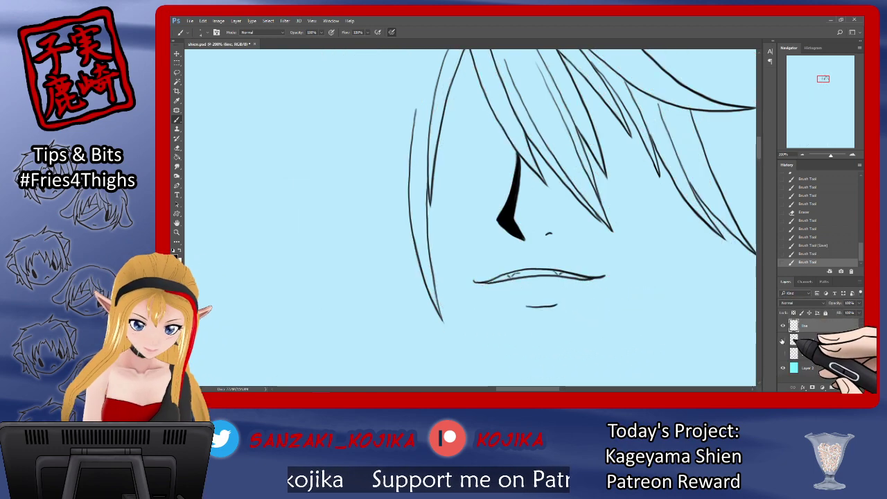
{"action": "left_click", "coordinate": [783, 340]}
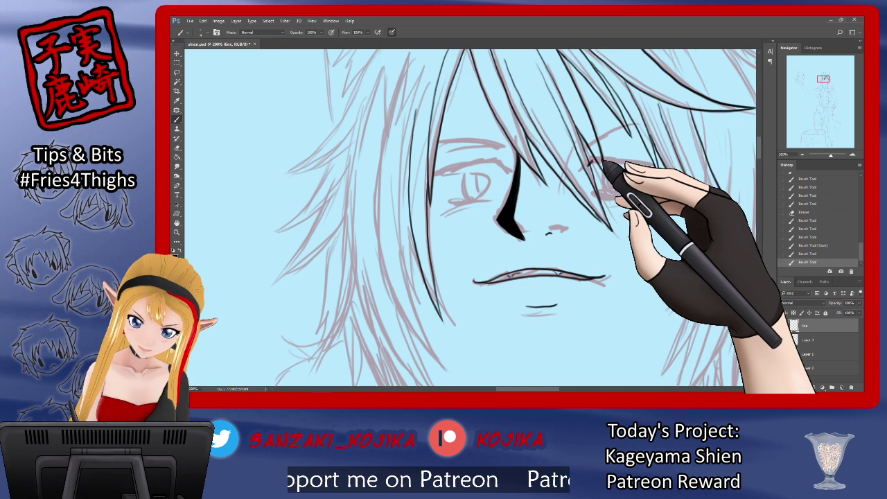
Ink the right eye's upper and lower lids, trim the upper lid with the sketch layer hidden, and add a thin crease line above it.
{"action": "mouse_move", "coordinate": [589, 163]}
{"action": "left_mouse_down"}
{"action": "mouse_move", "coordinate": [674, 162]}
{"action": "mouse_move", "coordinate": [593, 162]}
{"action": "mouse_move", "coordinate": [649, 158]}
{"action": "left_mouse_up"}
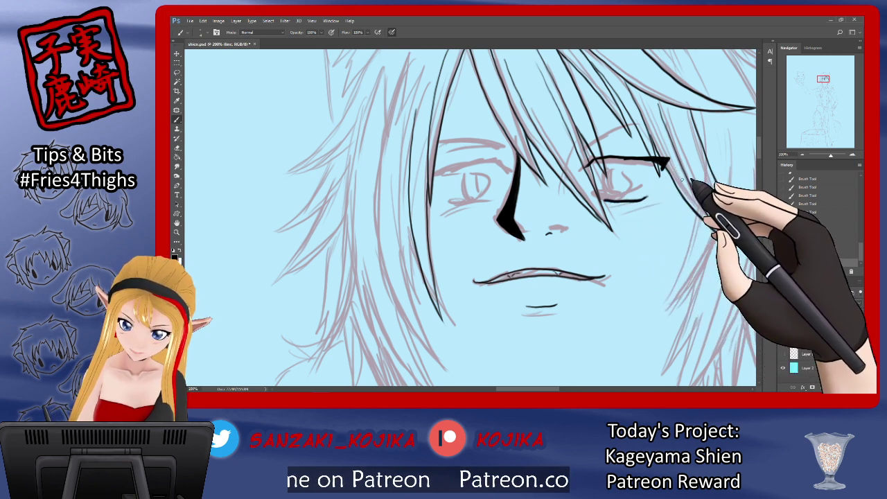
{"action": "left_click", "coordinate": [783, 339]}
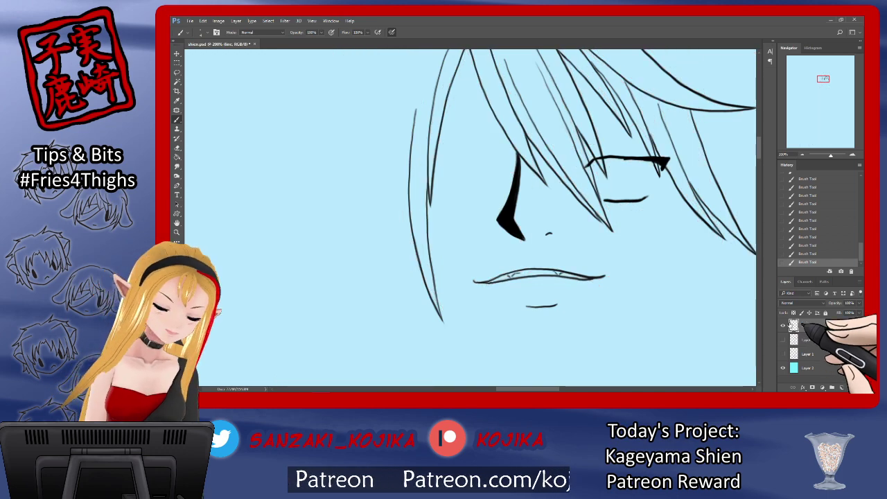
{"action": "left_click", "coordinate": [177, 148]}
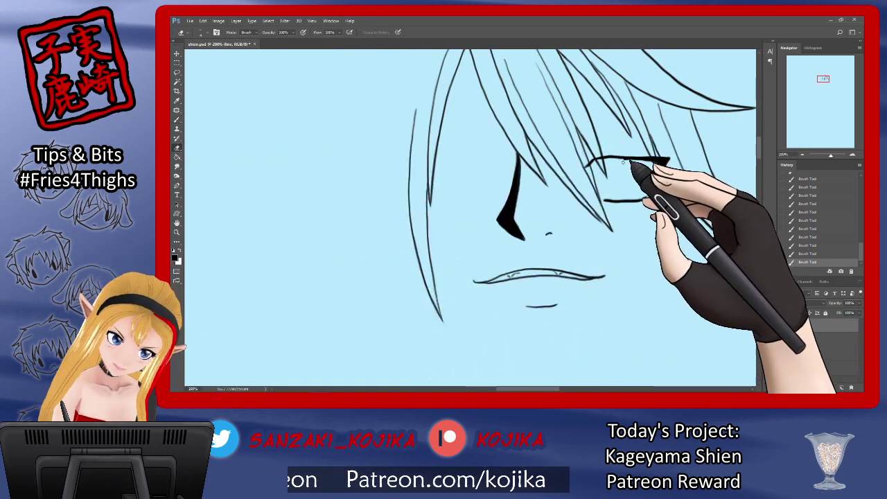
{"action": "left_click", "coordinate": [640, 163]}
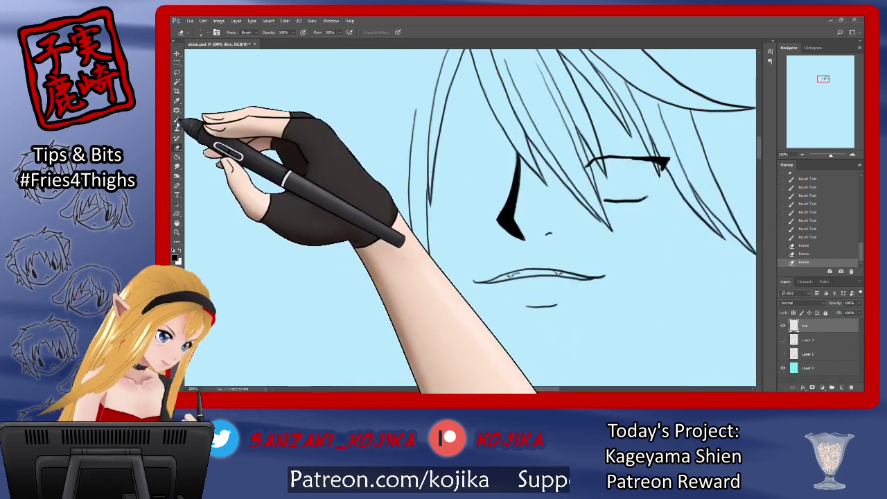
{"action": "left_click", "coordinate": [177, 119]}
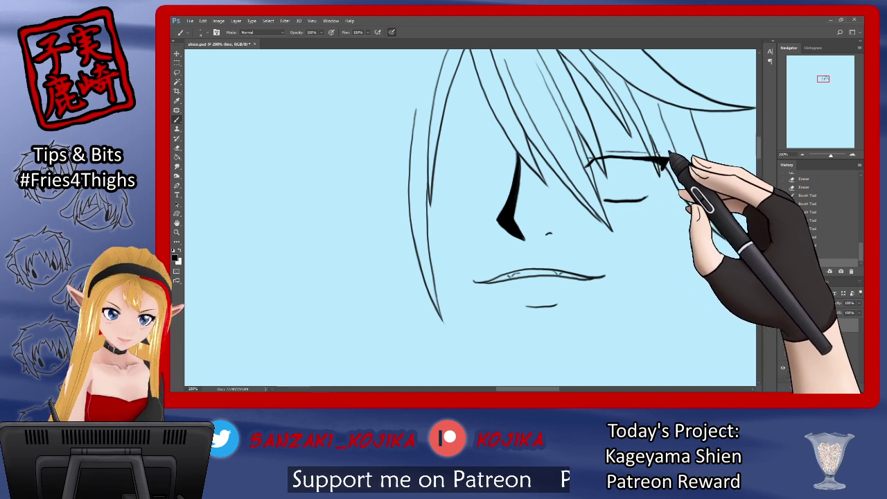
Ink a round iris with a slit pupil in the right eye, undoing and redrawing the iris curve, and save the document.
{"action": "left_click", "coordinate": [784, 339]}
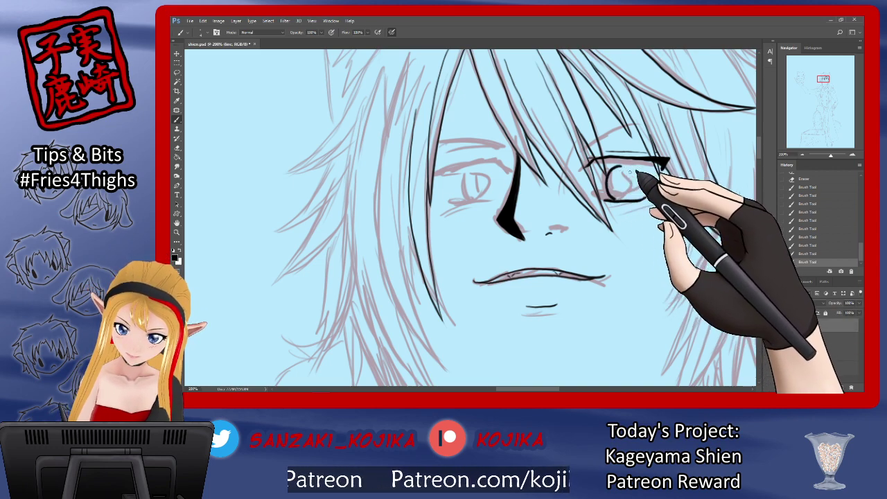
{"action": "key", "text": "ctrl+z"}
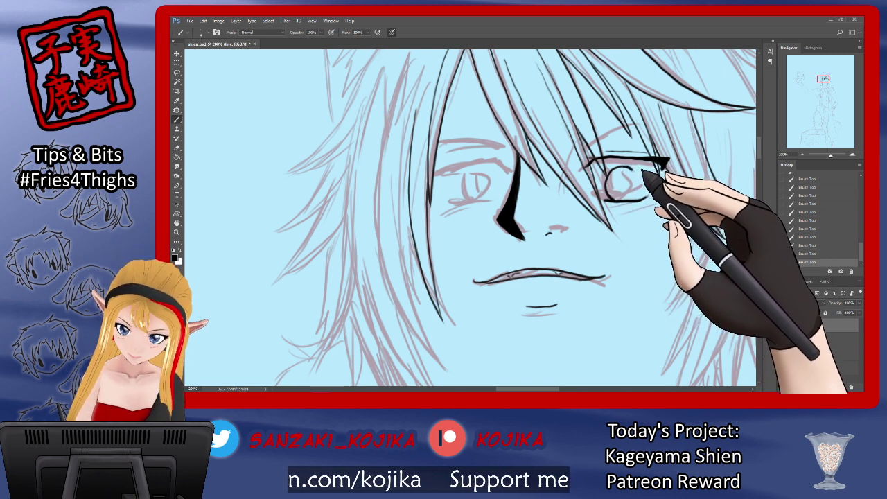
{"action": "key", "text": "ctrl+z"}
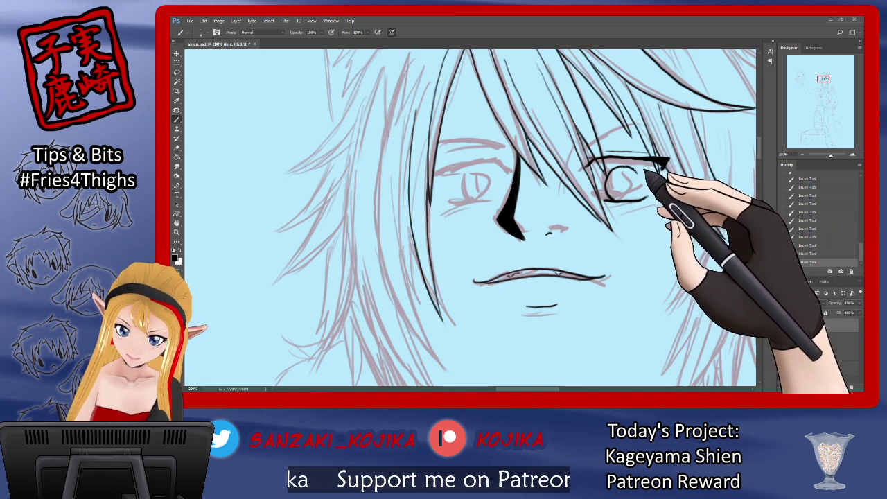
{"action": "left_click_drag", "start_coordinate": [674, 191], "coordinate": [755, 253]}
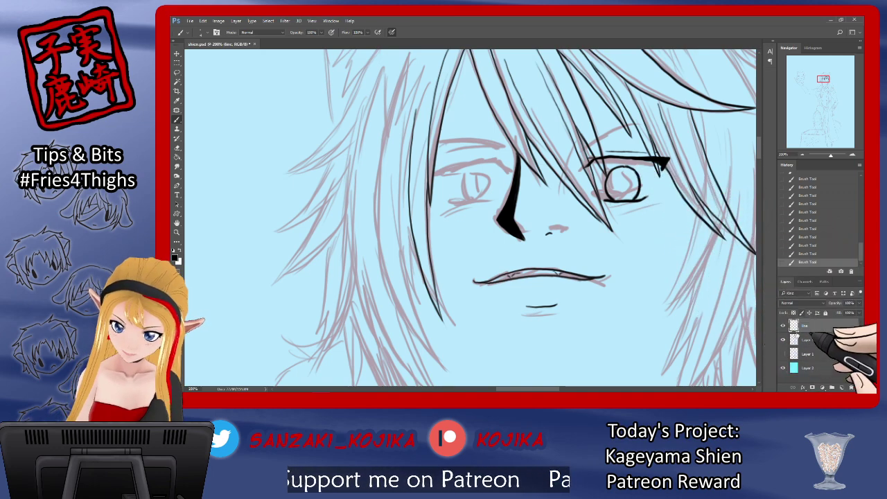
{"action": "left_click", "coordinate": [785, 341]}
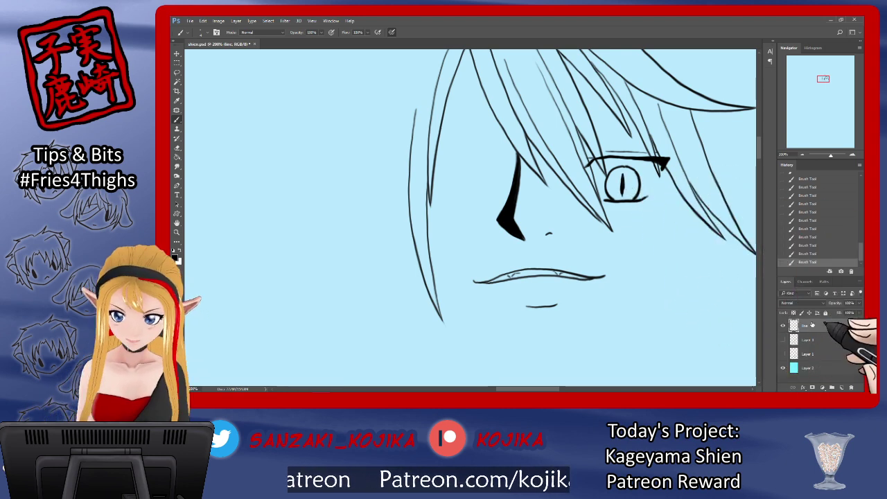
{"action": "left_click", "coordinate": [785, 340]}
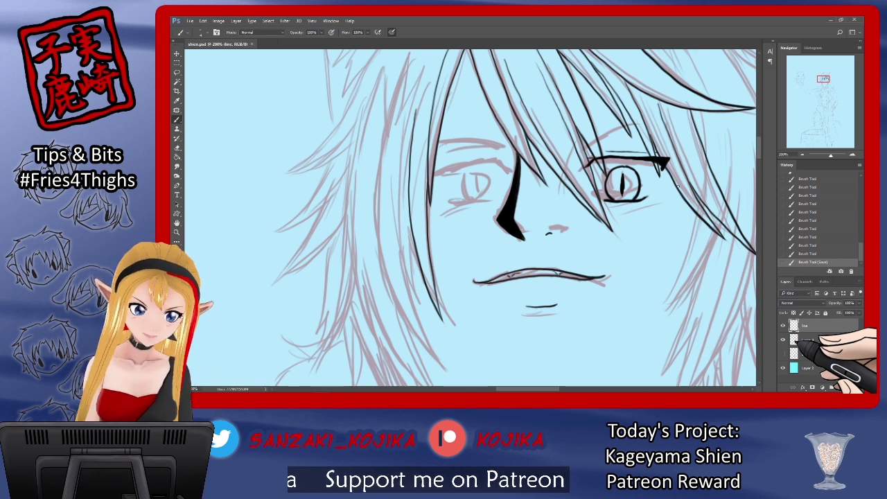
Compare the line art with the sketch and thicken the black shadow along the upper bridge of the nose.
{"action": "left_click", "coordinate": [784, 340]}
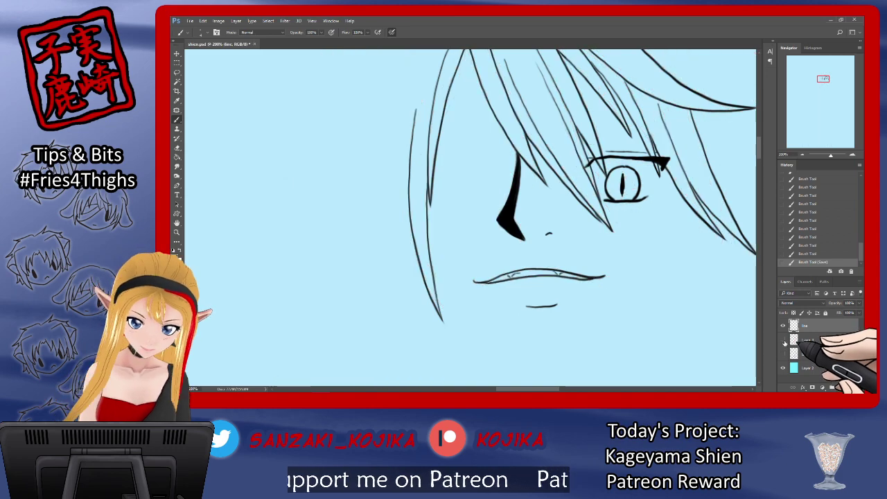
{"action": "left_click", "coordinate": [784, 340]}
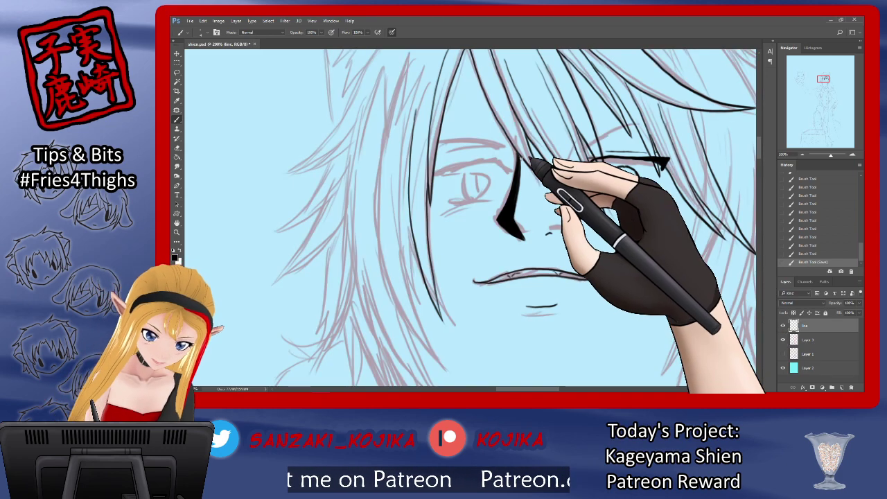
{"action": "left_click_drag", "start_coordinate": [531, 153], "coordinate": [513, 202]}
{"action": "left_click_drag", "start_coordinate": [519, 184], "coordinate": [513, 205]}
{"action": "left_click_drag", "start_coordinate": [516, 196], "coordinate": [512, 208]}
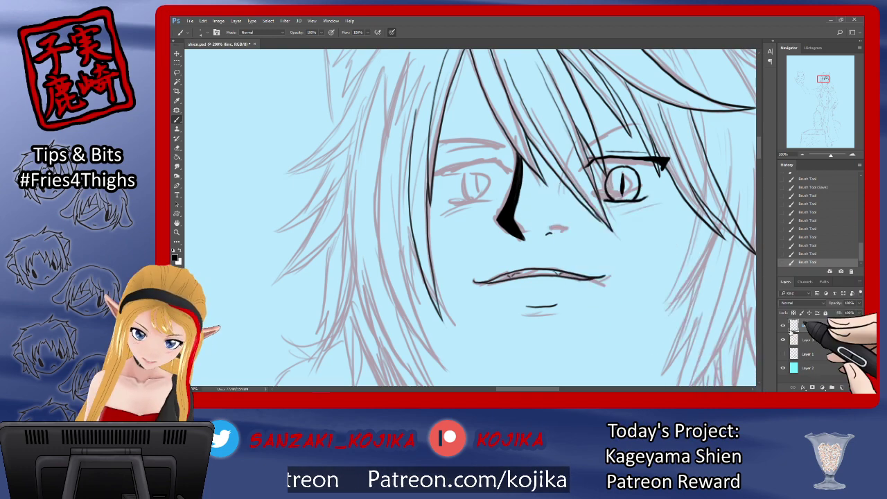
With the sketch layer hidden, erase along the nose shadow's edge to slim its upper part, and compare it with the sketch.
{"action": "left_click", "coordinate": [784, 340]}
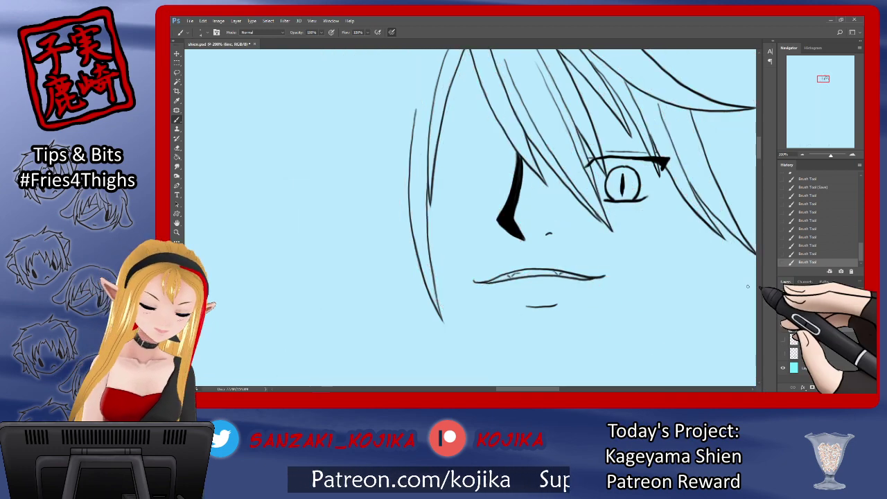
{"action": "left_click", "coordinate": [178, 148]}
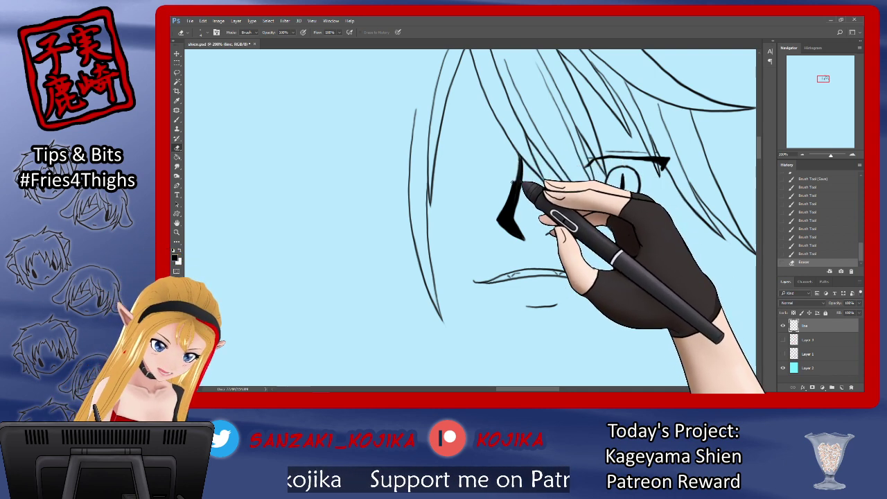
{"action": "left_click_drag", "start_coordinate": [498, 211], "coordinate": [515, 172]}
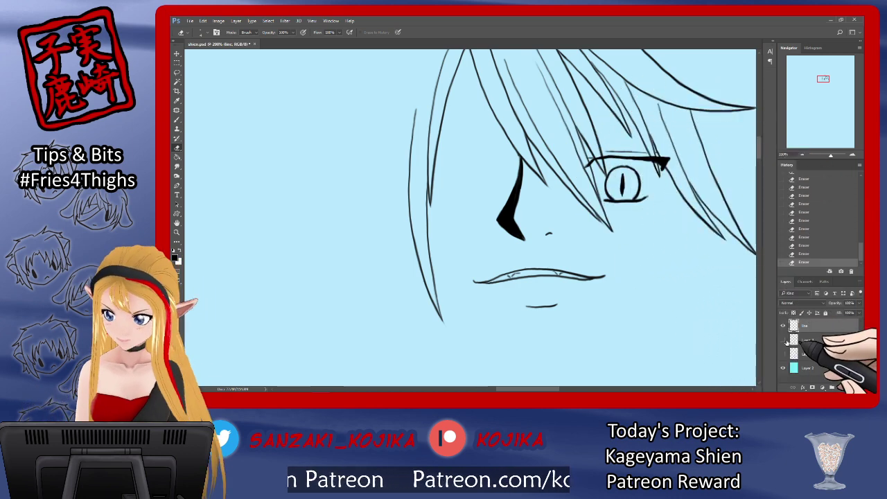
{"action": "left_click", "coordinate": [784, 339]}
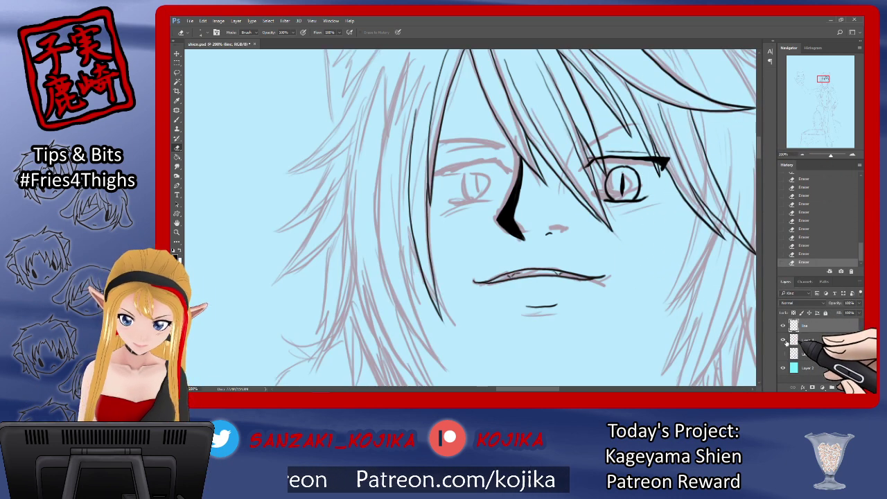
{"action": "left_click", "coordinate": [784, 339]}
{"action": "left_click", "coordinate": [784, 340]}
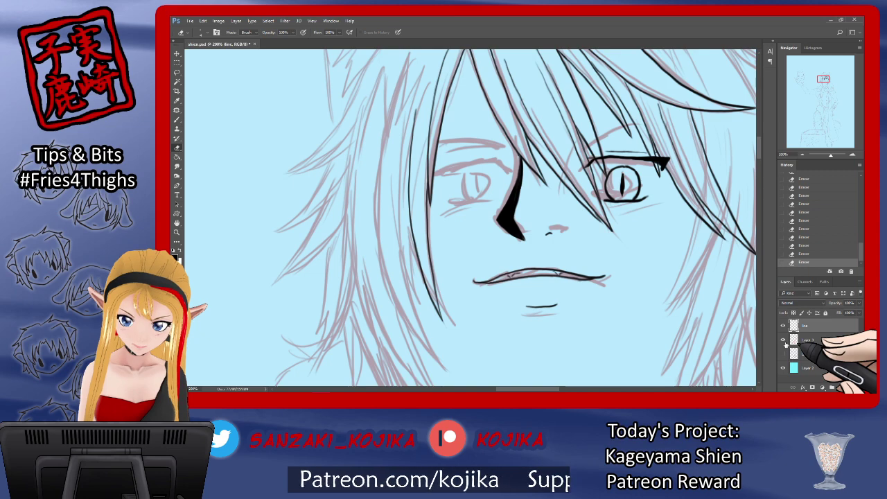
Ink the eyebrow above the right eye with an arched upper line and a second line beneath it.
{"action": "left_click", "coordinate": [177, 120]}
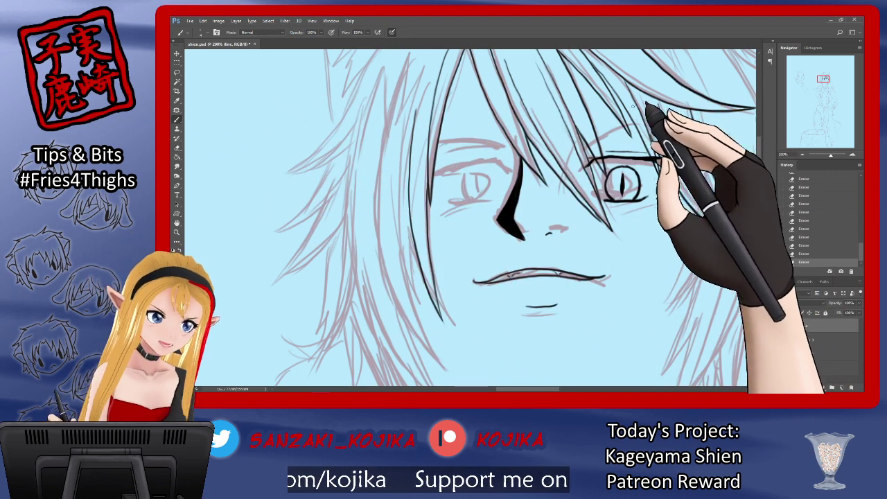
{"action": "mouse_move", "coordinate": [581, 152]}
{"action": "left_mouse_down"}
{"action": "mouse_move", "coordinate": [629, 143]}
{"action": "mouse_move", "coordinate": [614, 131]}
{"action": "mouse_move", "coordinate": [684, 124]}
{"action": "left_mouse_up"}
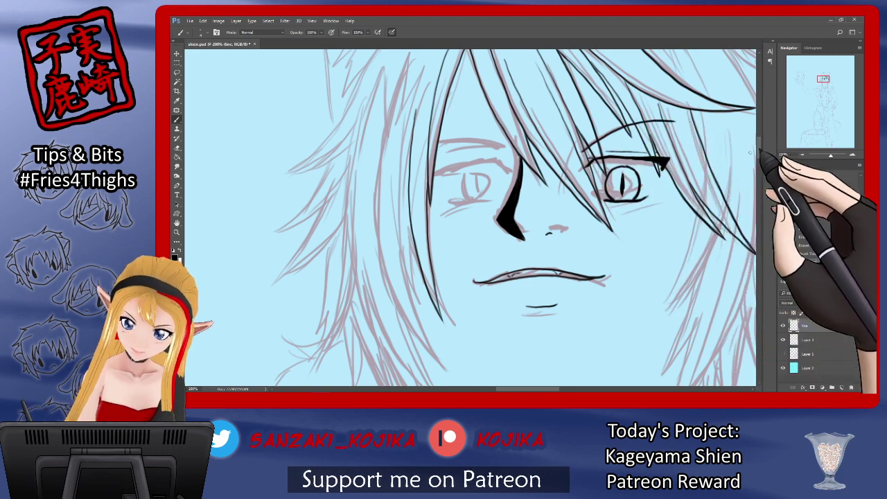
{"action": "left_click", "coordinate": [784, 340]}
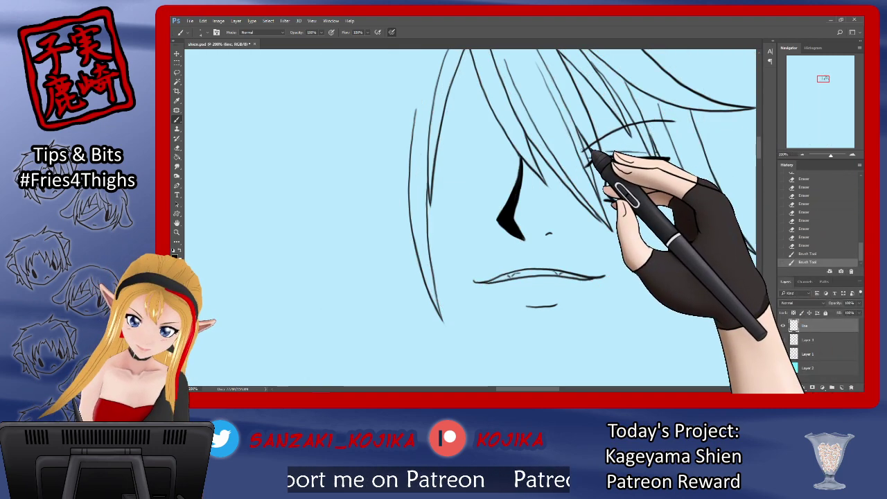
{"action": "left_click_drag", "start_coordinate": [584, 155], "coordinate": [659, 119]}
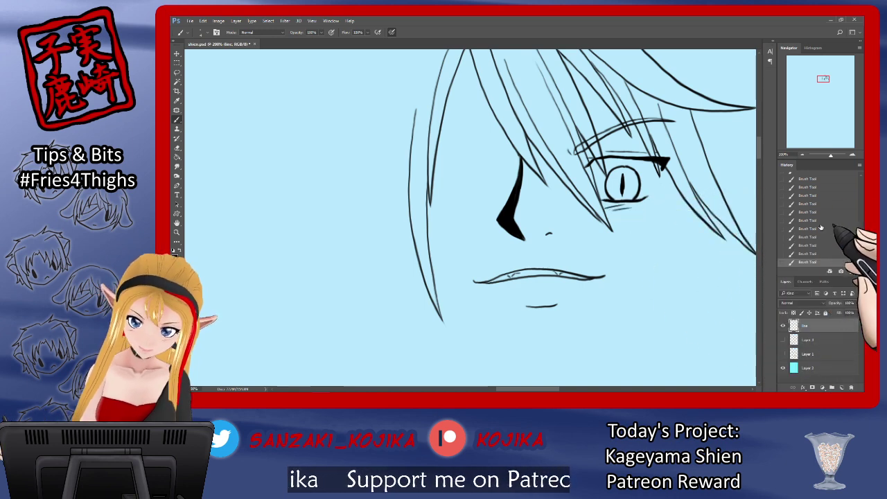
Undo the crease lines under the right eye, redraw them as short strokes near the outer corner, and save the document.
{"action": "left_click", "coordinate": [784, 340]}
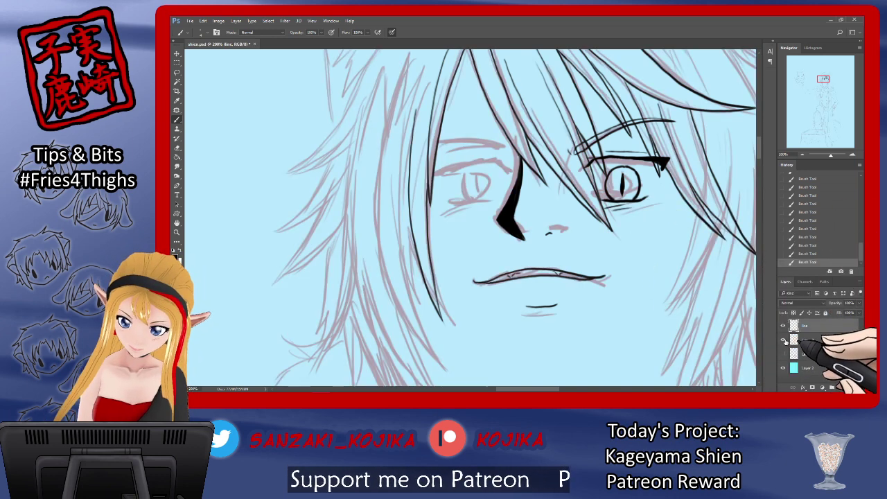
{"action": "left_click", "coordinate": [784, 340]}
{"action": "left_click", "coordinate": [806, 245]}
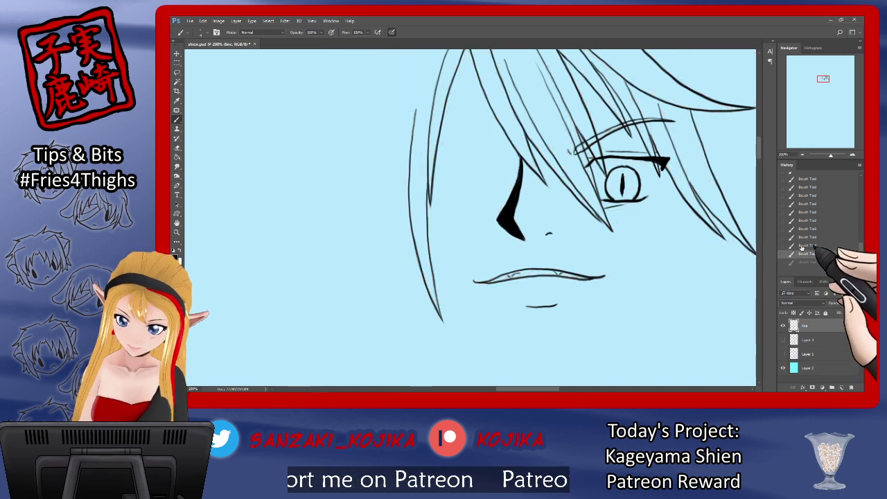
{"action": "left_click_drag", "start_coordinate": [639, 204], "coordinate": [659, 202]}
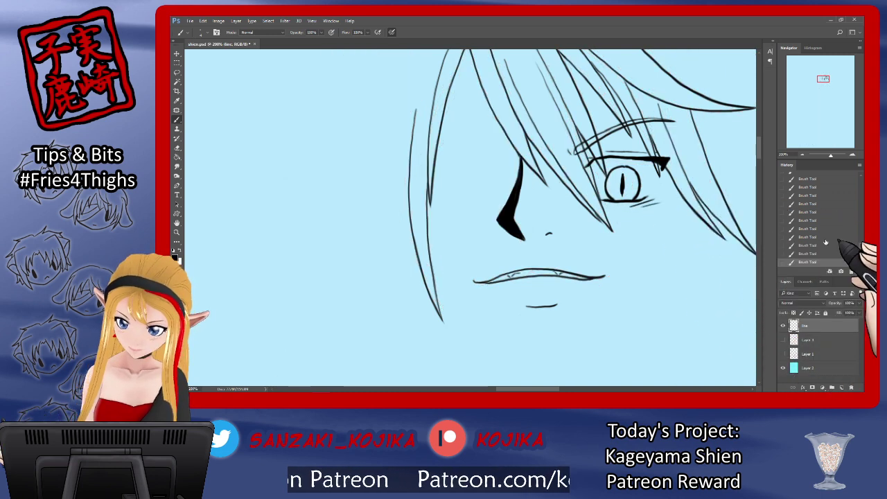
Ink the left eye's upper lid over the sketch and thicken it into a pointed outer corner with the sketch layer hidden.
{"action": "left_click", "coordinate": [784, 340]}
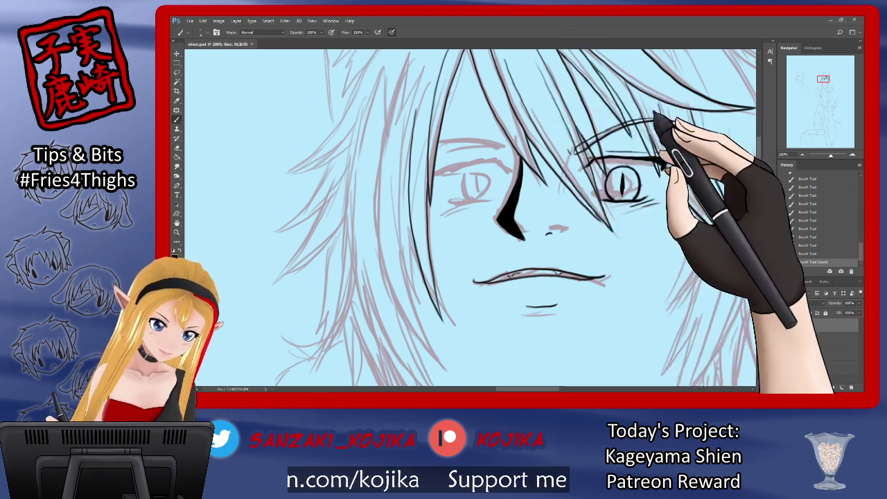
{"action": "left_click_drag", "start_coordinate": [435, 168], "coordinate": [506, 163]}
{"action": "mouse_move", "coordinate": [502, 161]}
{"action": "left_mouse_down"}
{"action": "mouse_move", "coordinate": [512, 172]}
{"action": "mouse_move", "coordinate": [507, 164]}
{"action": "left_mouse_up"}
{"action": "left_click_drag", "start_coordinate": [504, 162], "coordinate": [515, 167]}
{"action": "left_click_drag", "start_coordinate": [504, 161], "coordinate": [519, 165]}
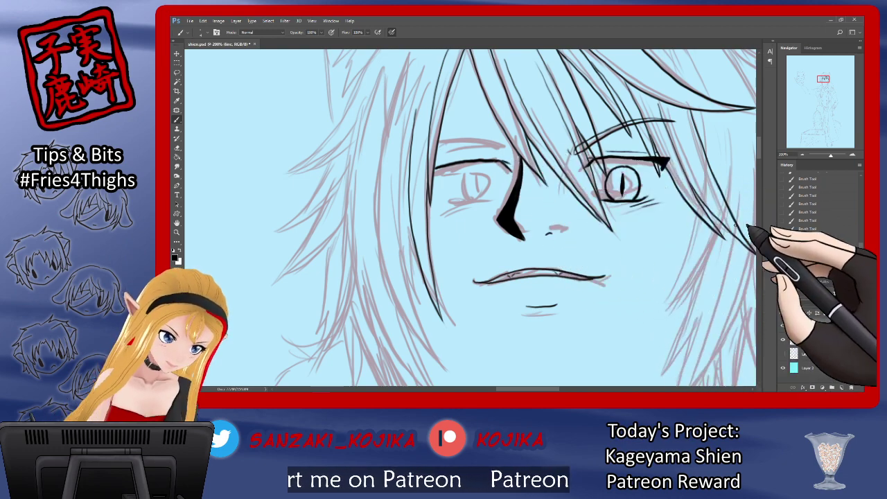
{"action": "left_click", "coordinate": [784, 340]}
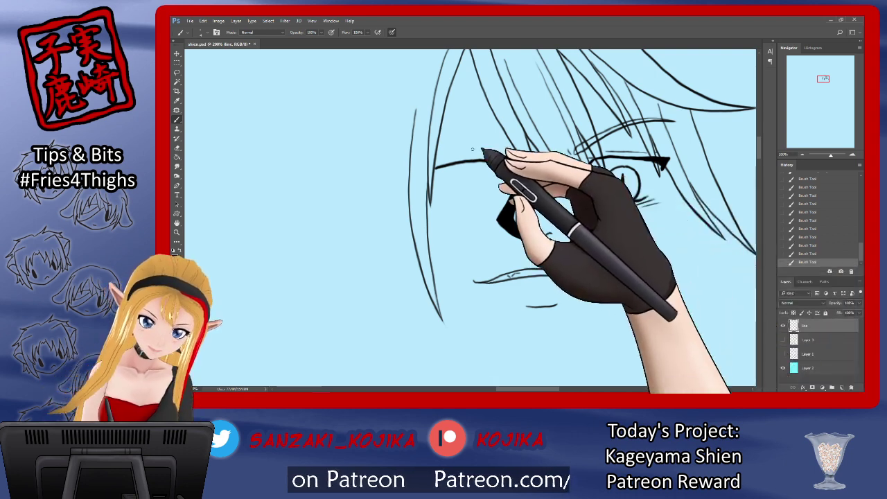
{"action": "left_click_drag", "start_coordinate": [476, 161], "coordinate": [434, 166]}
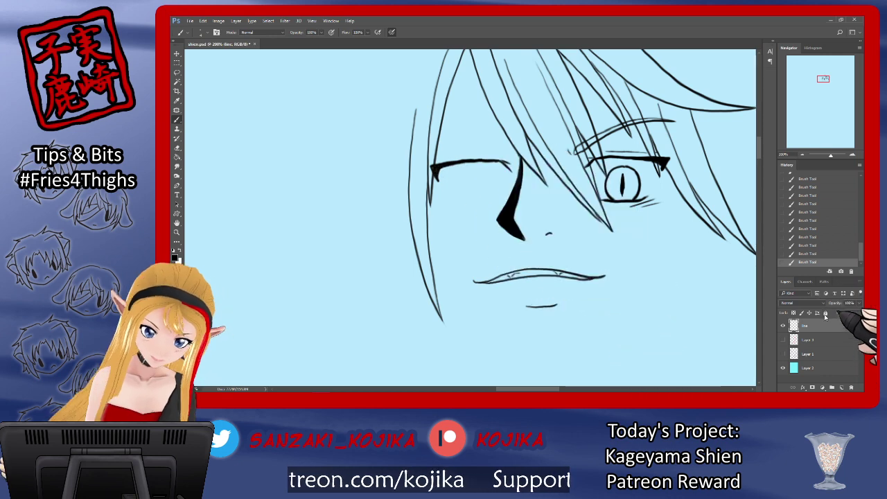
Ink the left eye's lower lid and short crease strokes beneath its outer corner, undoing and redrawing the creases.
{"action": "left_click", "coordinate": [784, 340]}
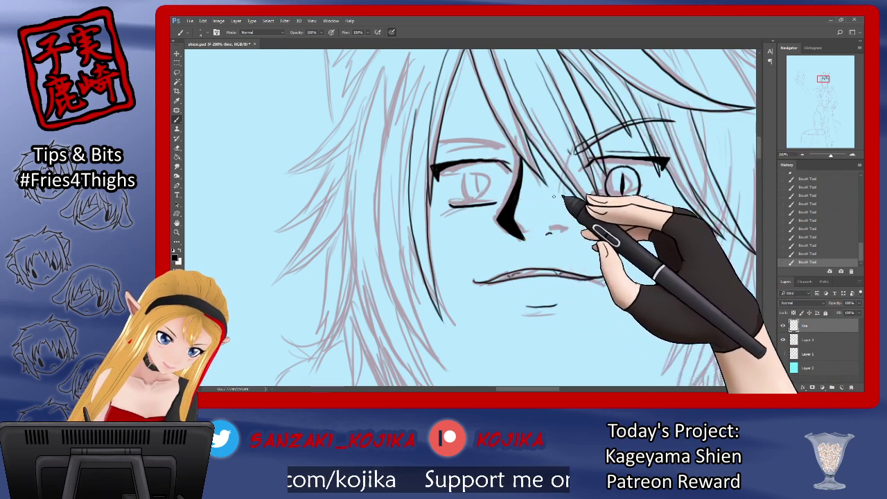
{"action": "left_click", "coordinate": [784, 340]}
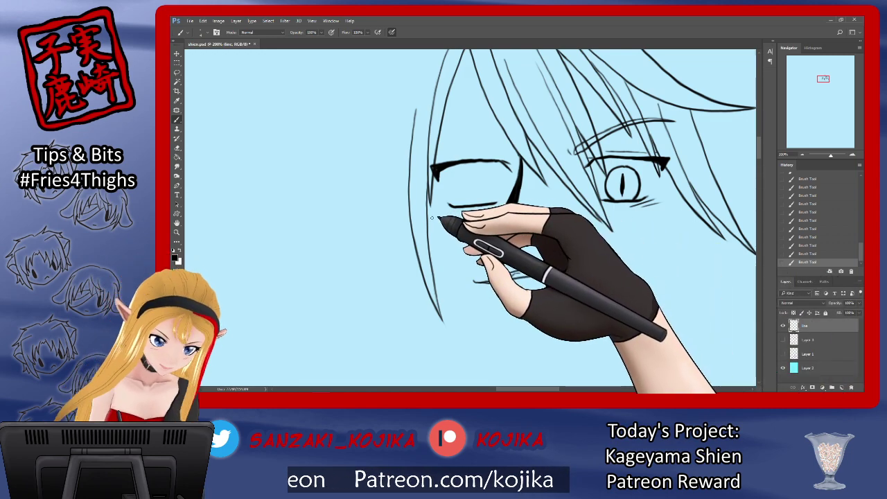
{"action": "left_click_drag", "start_coordinate": [435, 217], "coordinate": [461, 210]}
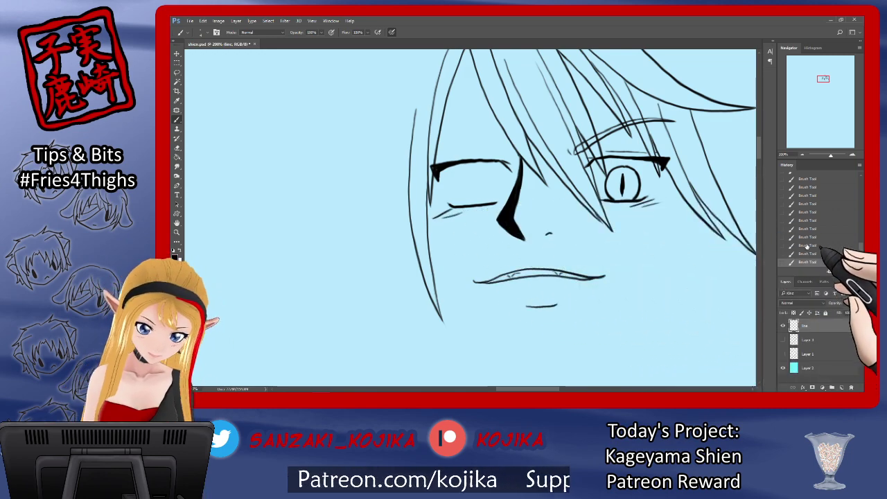
{"action": "left_click", "coordinate": [807, 245]}
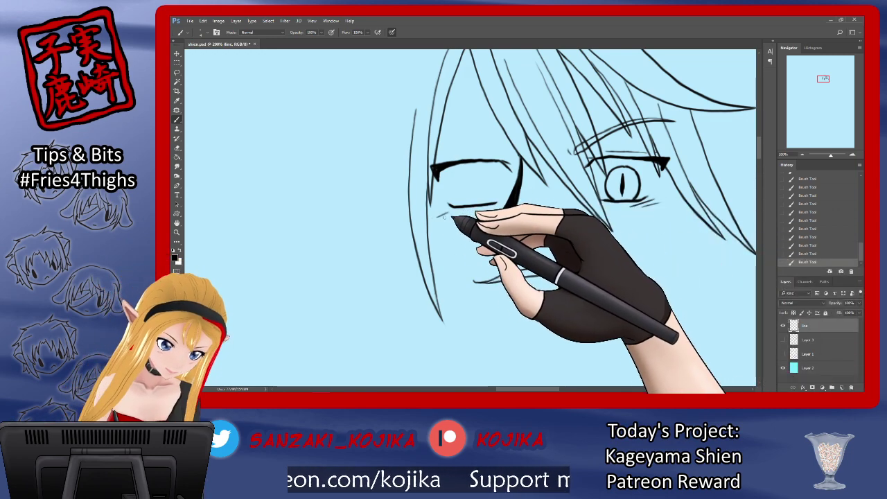
{"action": "left_click", "coordinate": [808, 262]}
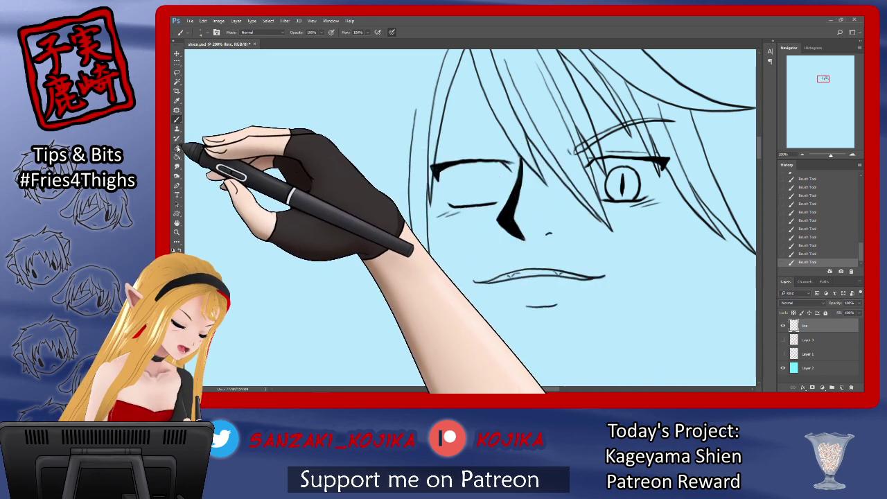
Erase the rough inner end of the left eye's upper lid and touch up the nose-bridge line beside it, undoing the last stroke.
{"action": "key", "text": "e"}
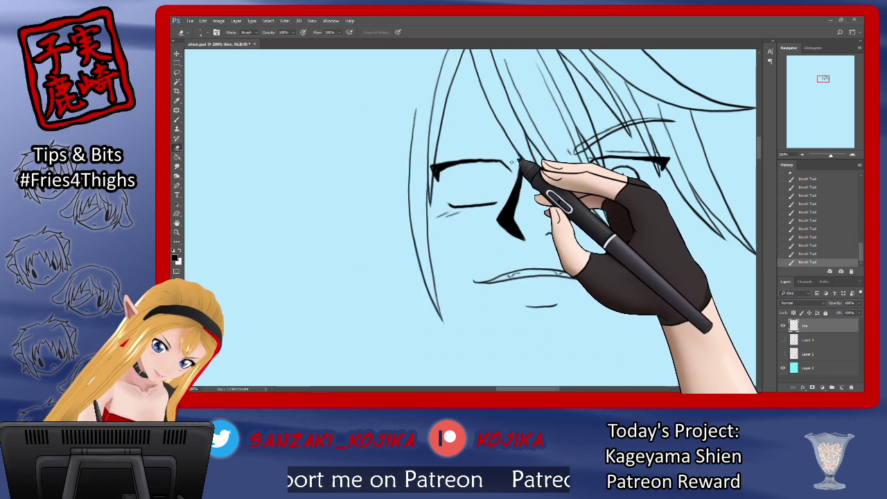
{"action": "key", "text": "b"}
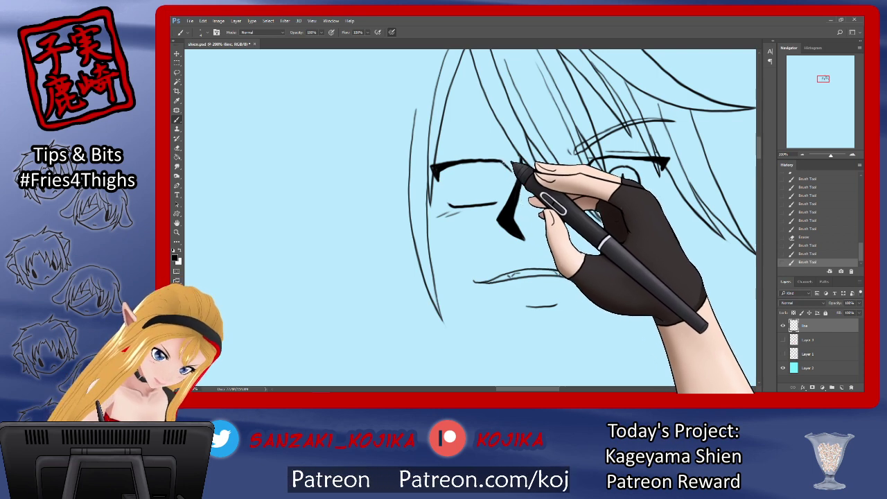
{"action": "left_click_drag", "start_coordinate": [523, 167], "coordinate": [529, 156]}
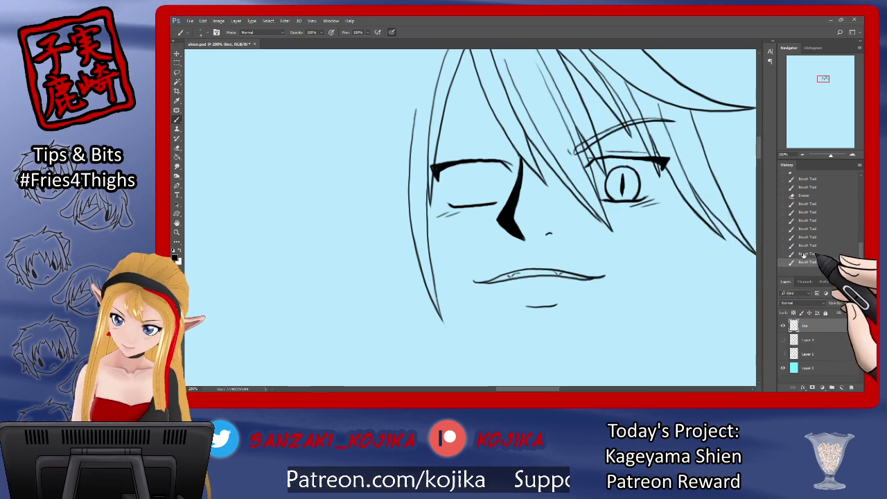
{"action": "left_click", "coordinate": [804, 245]}
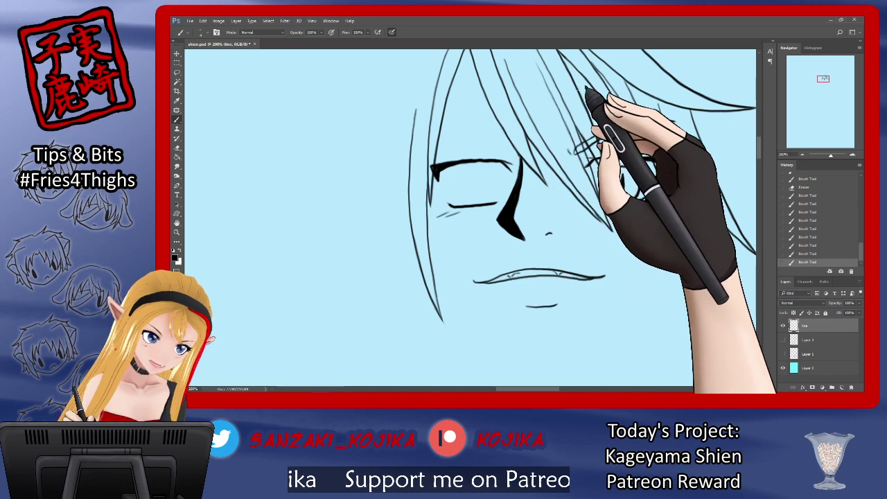
Ink a thin eyelid crease just above the left eye's upper lid and save the document.
{"action": "left_click_drag", "start_coordinate": [479, 160], "coordinate": [512, 170]}
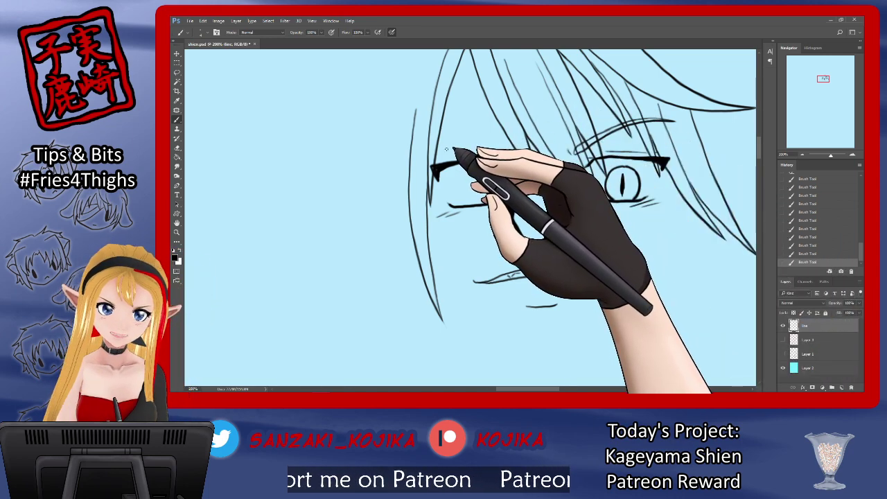
{"action": "left_click_drag", "start_coordinate": [440, 158], "coordinate": [476, 153]}
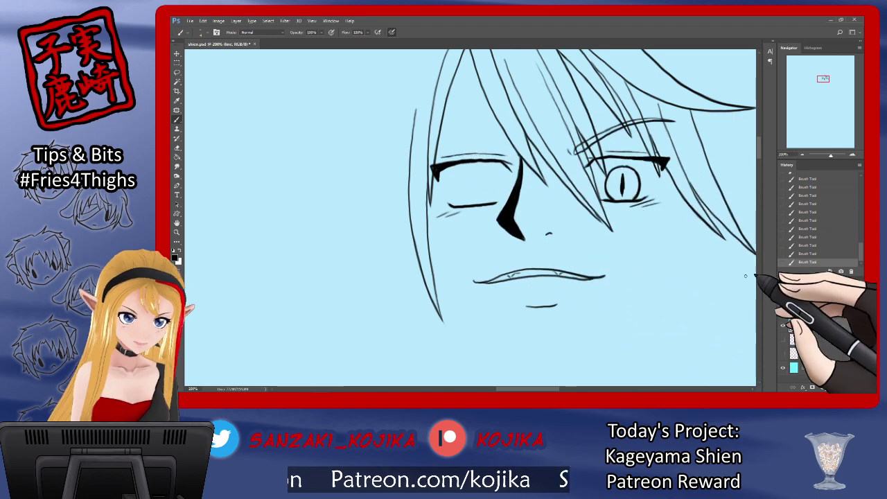
{"action": "key", "text": "ctrl+s"}
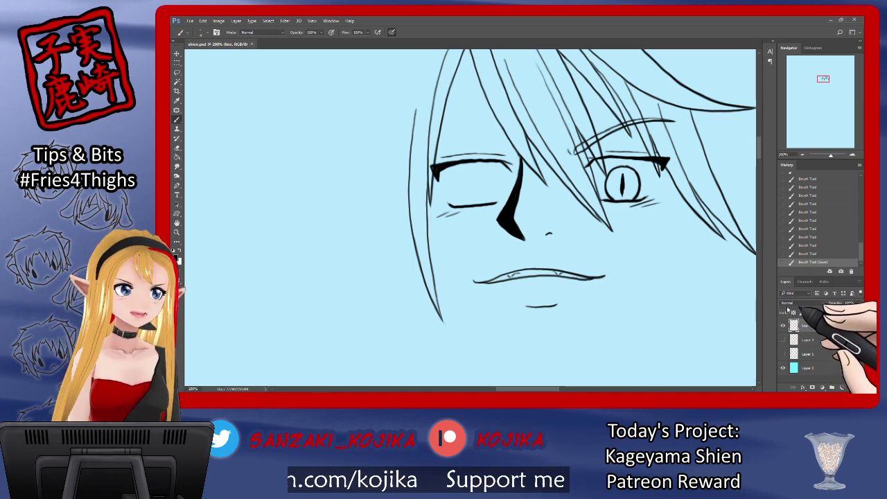
Ink the left eye's round iris over the sketch, clean its outline with the eraser, and add a vertical slit pupil.
{"action": "left_click", "coordinate": [783, 342]}
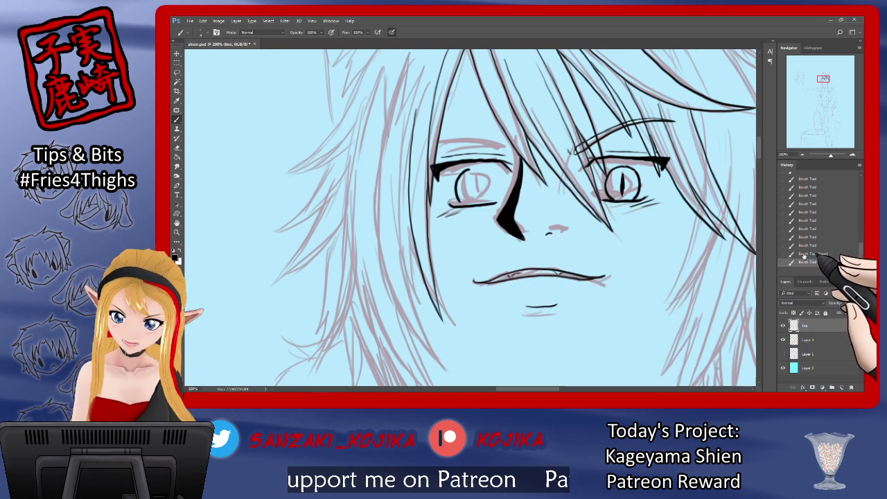
{"action": "left_click", "coordinate": [822, 254]}
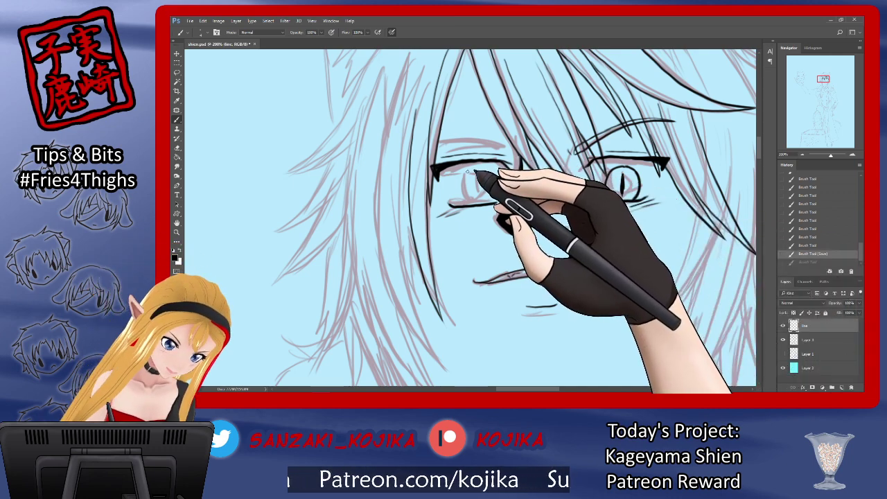
{"action": "mouse_move", "coordinate": [458, 183]}
{"action": "left_mouse_down"}
{"action": "mouse_move", "coordinate": [468, 205]}
{"action": "mouse_move", "coordinate": [471, 176]}
{"action": "left_mouse_up"}
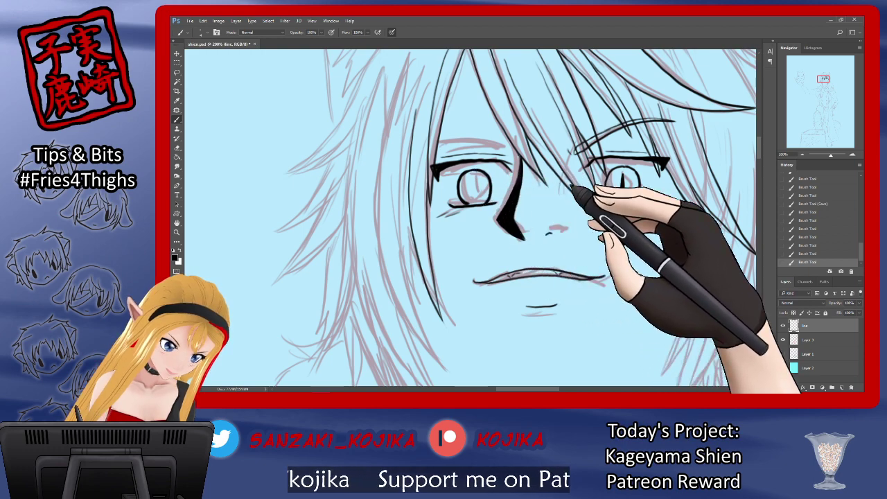
{"action": "left_click", "coordinate": [784, 339]}
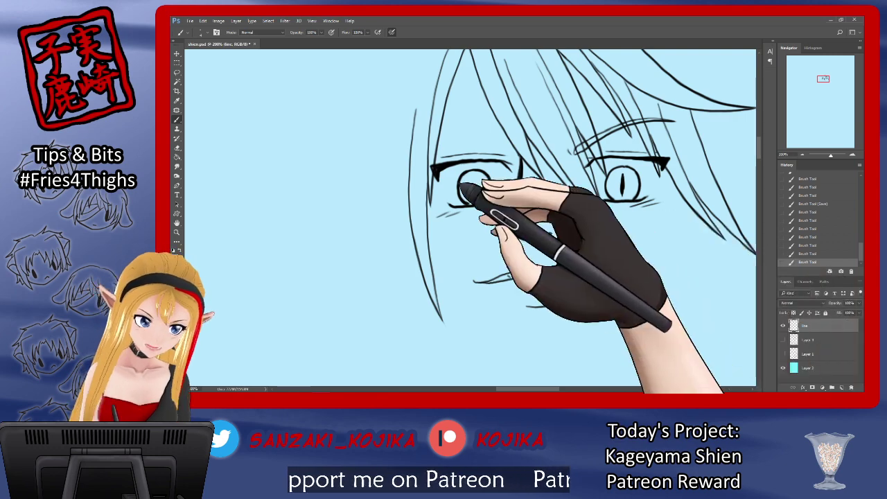
{"action": "key", "text": "e"}
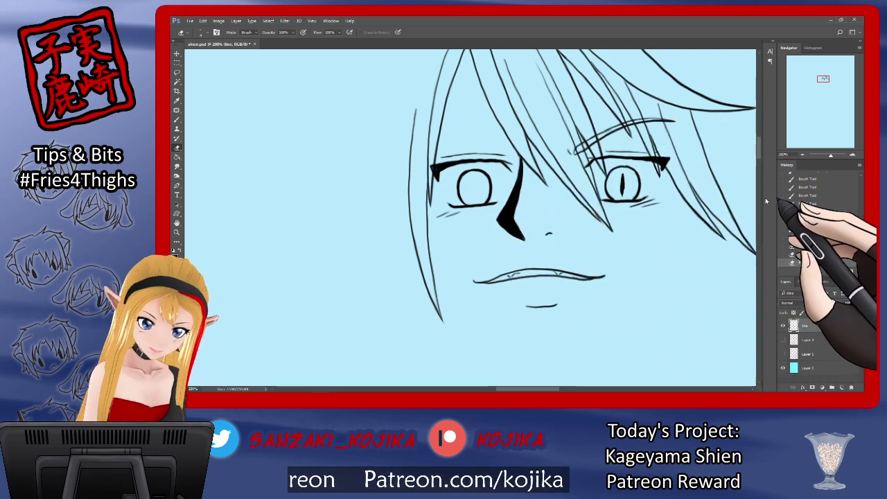
{"action": "left_click", "coordinate": [177, 119]}
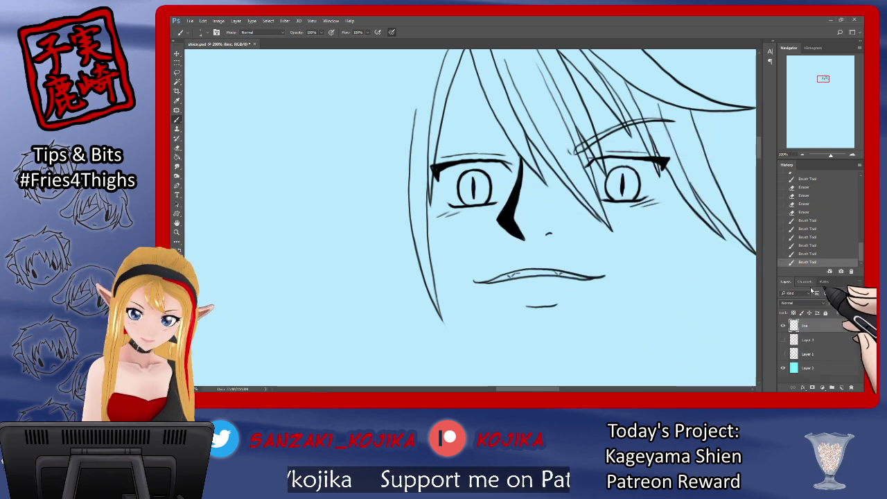
Ink the eyebrow above the left eye with a long upper line and a second line beneath it, redrawing strokes where needed.
{"action": "left_click", "coordinate": [784, 340]}
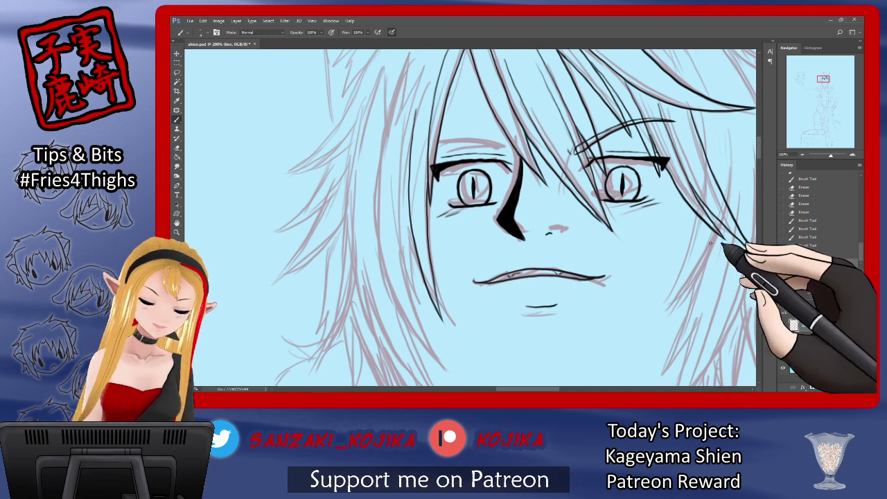
{"action": "left_click_drag", "start_coordinate": [425, 140], "coordinate": [513, 154]}
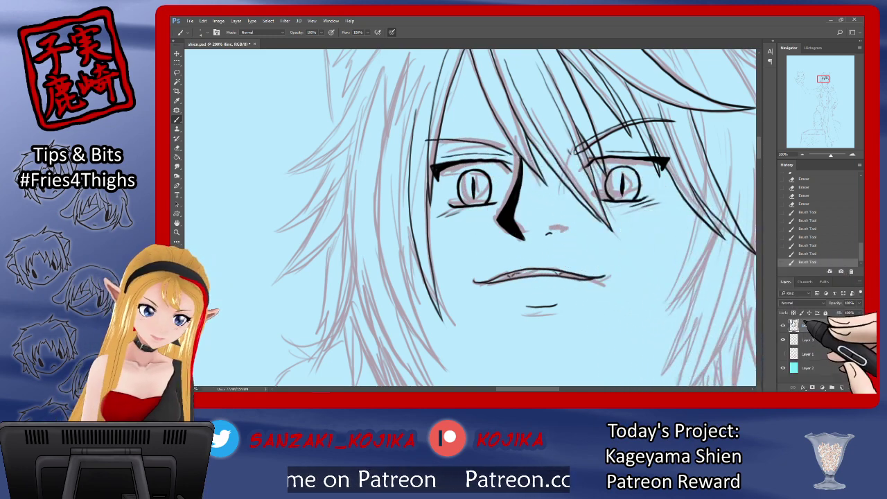
{"action": "left_click", "coordinate": [784, 339]}
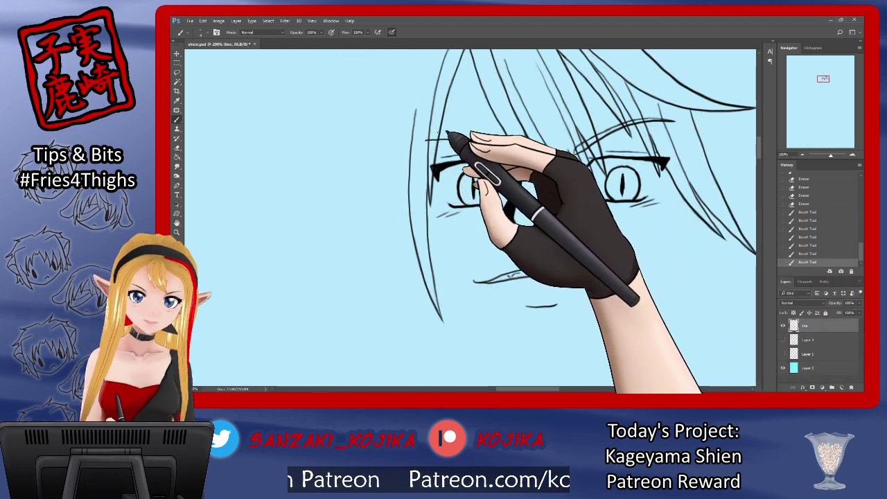
{"action": "left_click_drag", "start_coordinate": [422, 142], "coordinate": [434, 136]}
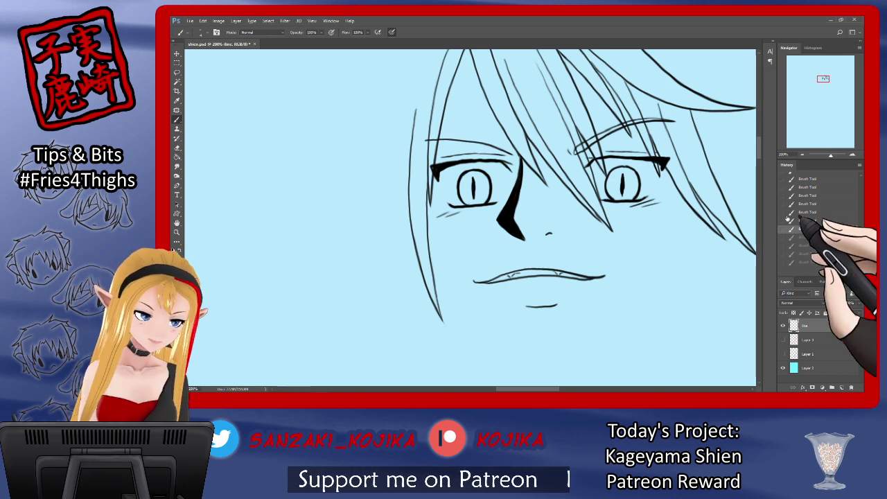
{"action": "left_click_drag", "start_coordinate": [421, 140], "coordinate": [435, 137]}
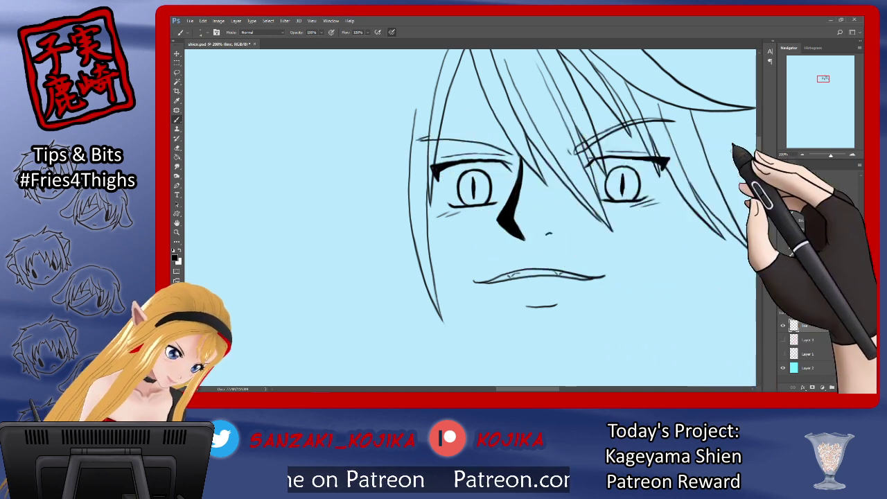
{"action": "left_click", "coordinate": [806, 246]}
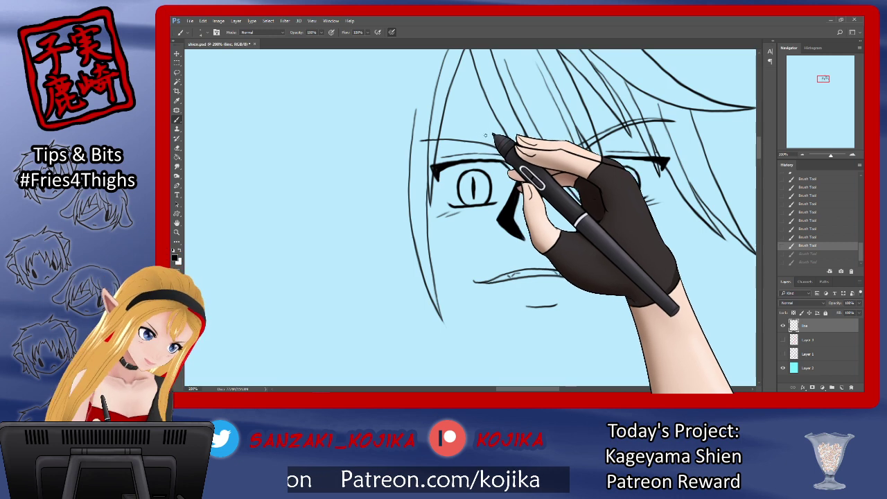
{"action": "left_click_drag", "start_coordinate": [490, 138], "coordinate": [493, 140]}
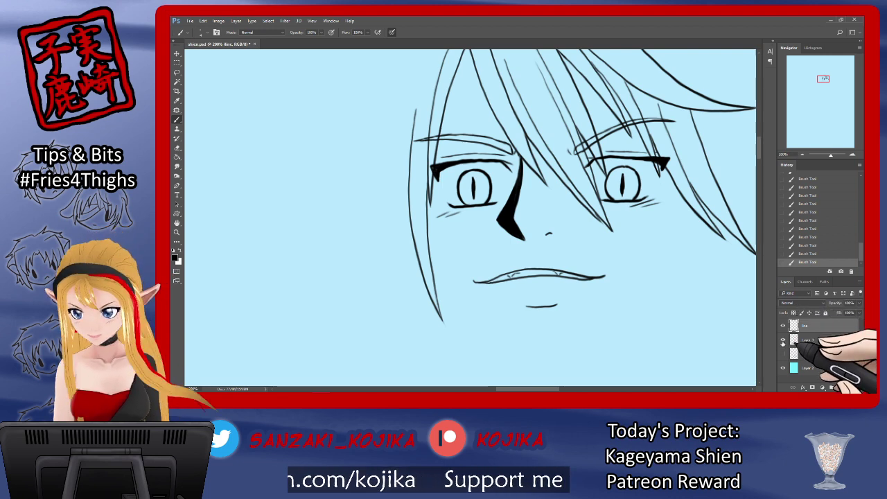
Ink the upper contour of the large swept bang above the right eye, joining it to the strand's pointed tip.
{"action": "left_click", "coordinate": [783, 341]}
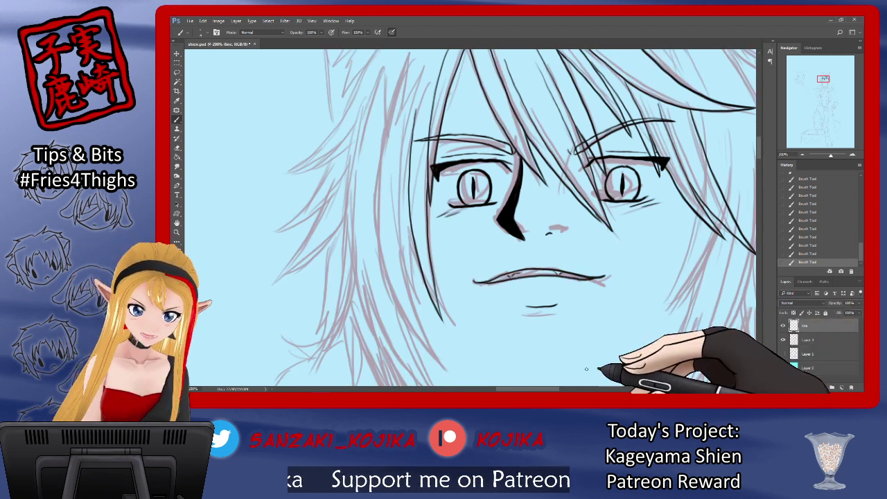
{"action": "left_click_drag", "start_coordinate": [561, 389], "coordinate": [580, 391]}
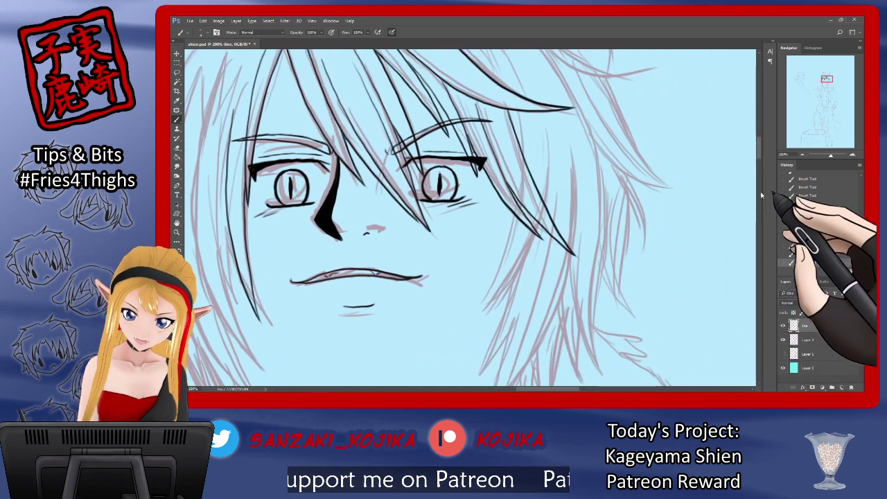
{"action": "left_click_drag", "start_coordinate": [760, 160], "coordinate": [759, 153]}
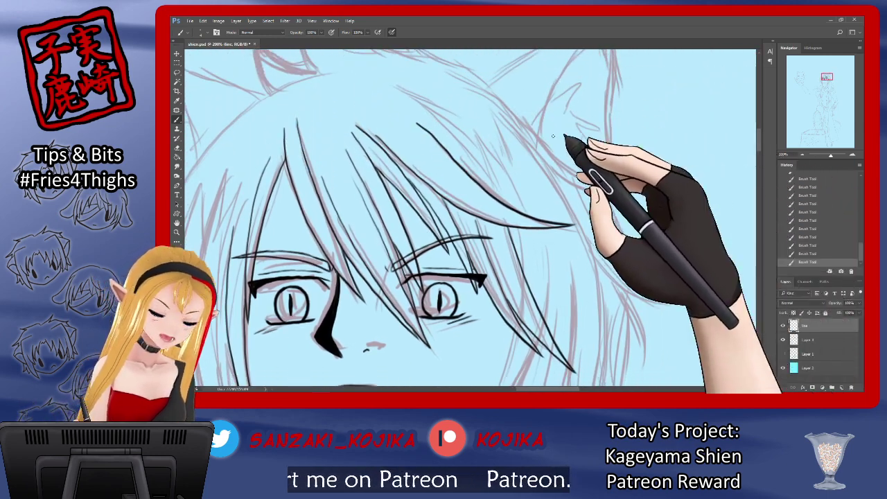
{"action": "left_click_drag", "start_coordinate": [391, 89], "coordinate": [456, 140]}
{"action": "mouse_move", "coordinate": [488, 170]}
{"action": "left_mouse_down"}
{"action": "mouse_move", "coordinate": [509, 203]}
{"action": "mouse_move", "coordinate": [572, 225]}
{"action": "left_mouse_up"}
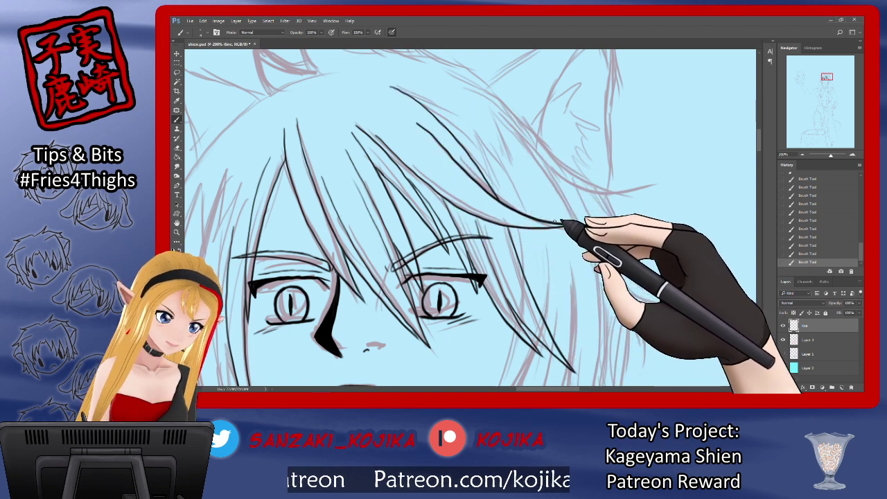
{"action": "left_click", "coordinate": [783, 340]}
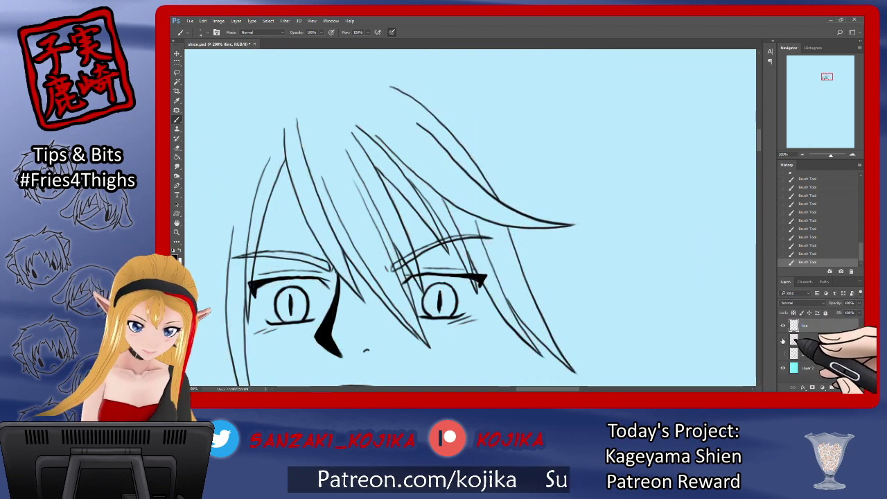
Ink a small pointed hair tuft above the large swept bang, erasing stray line ends and redrawing them with the Brush tool.
{"action": "left_click", "coordinate": [783, 340]}
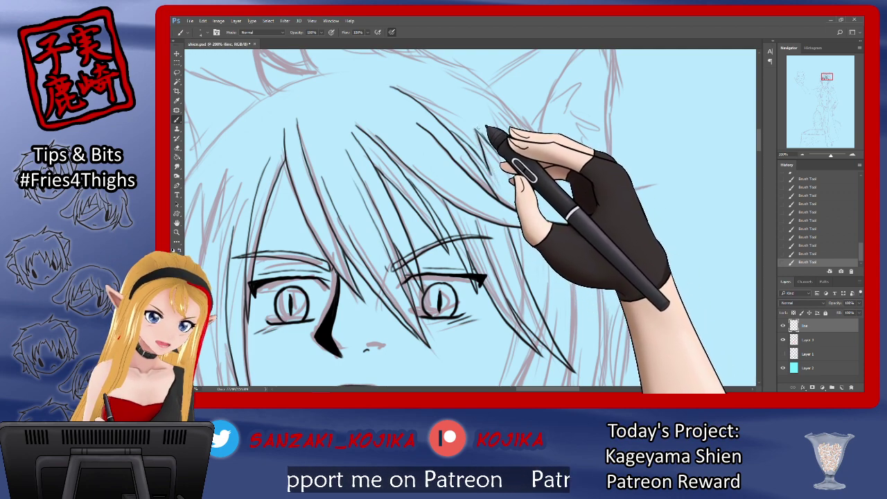
{"action": "left_click", "coordinate": [177, 148]}
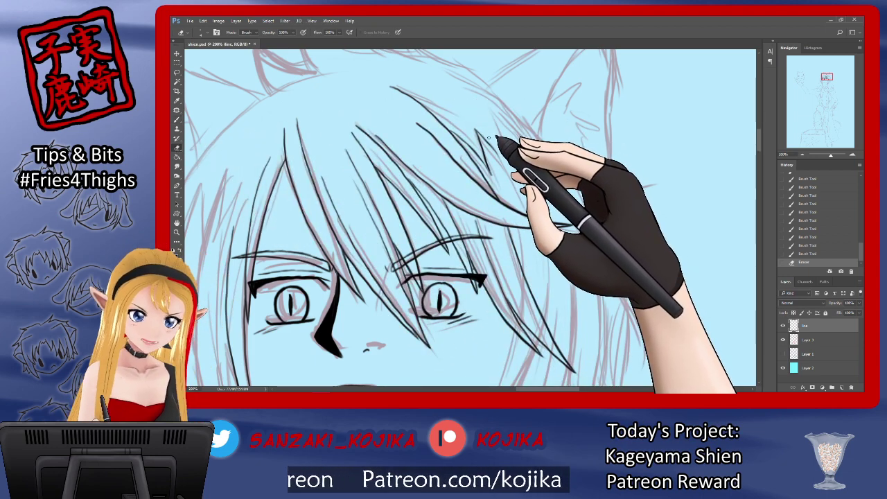
{"action": "left_click", "coordinate": [177, 119]}
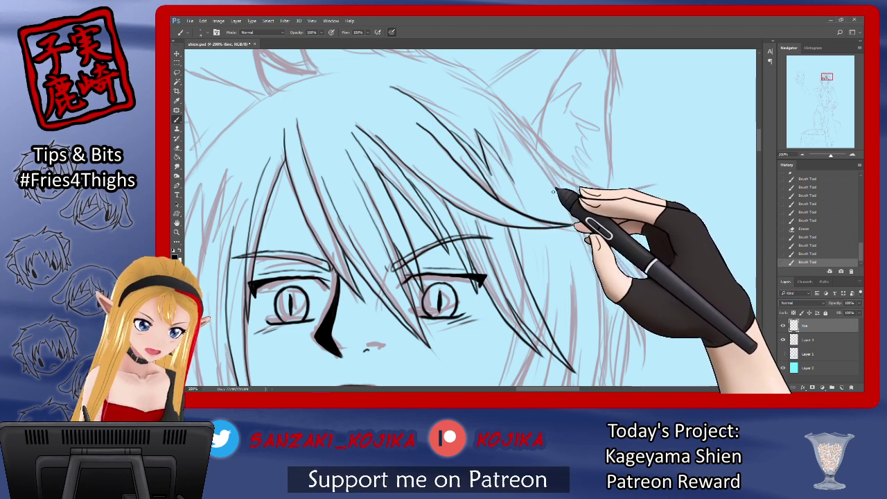
{"action": "left_click", "coordinate": [783, 340]}
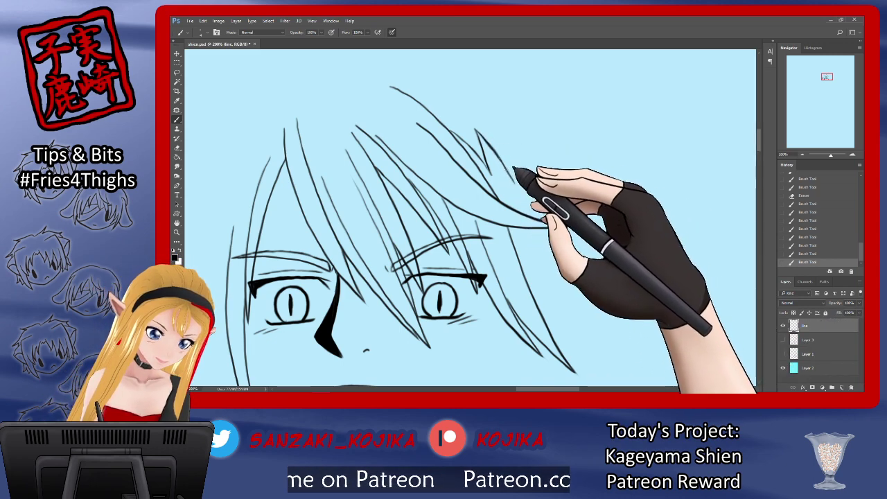
{"action": "left_click", "coordinate": [177, 148]}
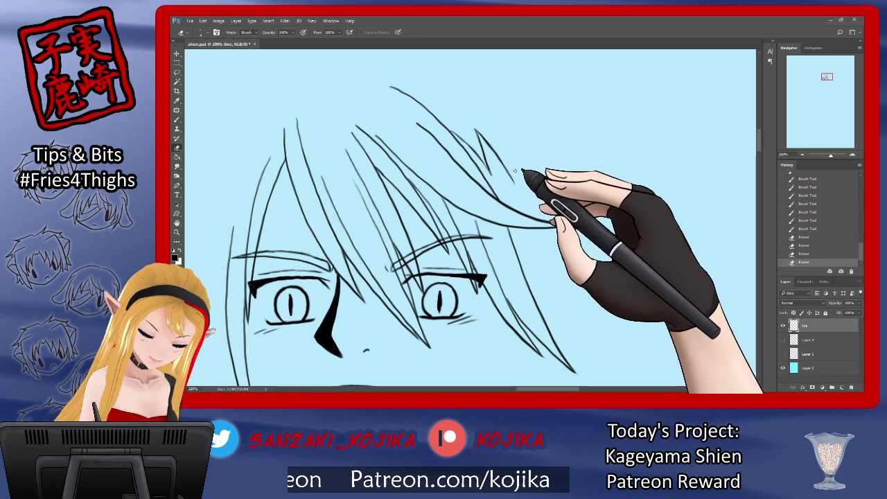
{"action": "left_click", "coordinate": [784, 340]}
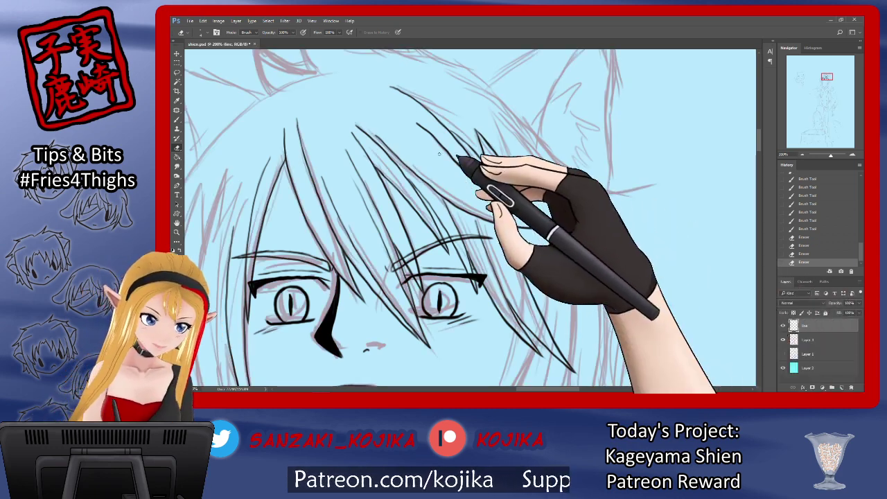
{"action": "key", "text": "b"}
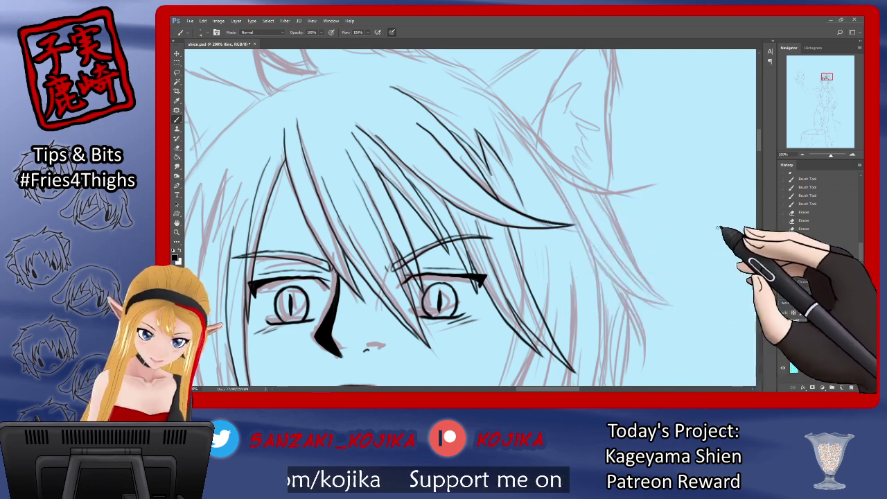
Ink pointed hair strands hanging beside the cheek below the right eye, undoing one stroke and redrawing the strand's outer edge.
{"action": "left_click_drag", "start_coordinate": [760, 141], "coordinate": [760, 149]}
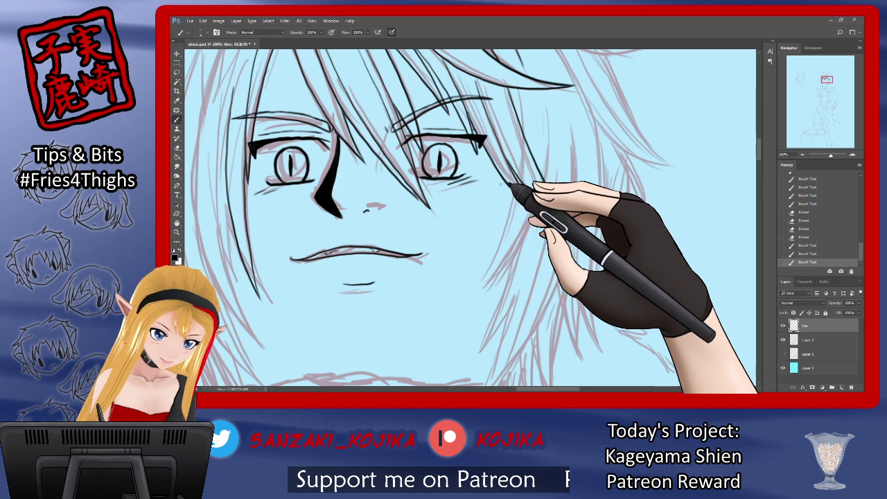
{"action": "mouse_move", "coordinate": [497, 219]}
{"action": "left_mouse_down"}
{"action": "mouse_move", "coordinate": [472, 256]}
{"action": "mouse_move", "coordinate": [491, 235]}
{"action": "left_mouse_up"}
{"action": "left_click_drag", "start_coordinate": [510, 200], "coordinate": [521, 183]}
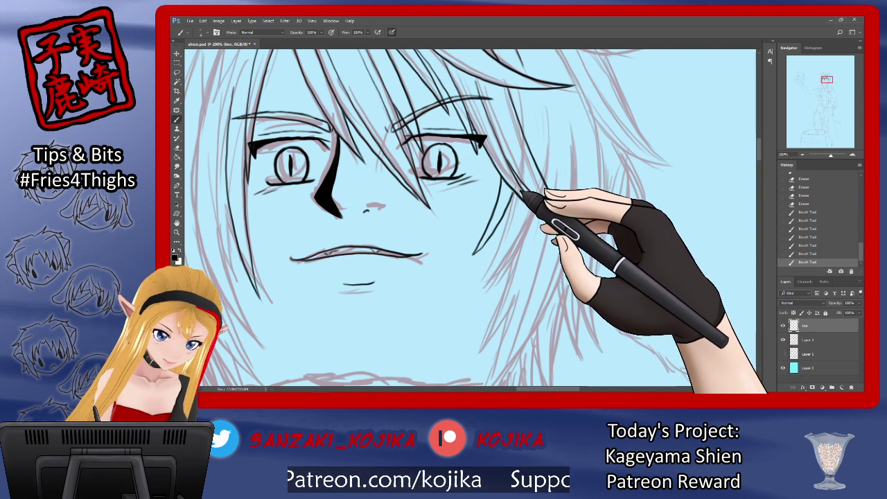
{"action": "left_click_drag", "start_coordinate": [514, 193], "coordinate": [476, 287]}
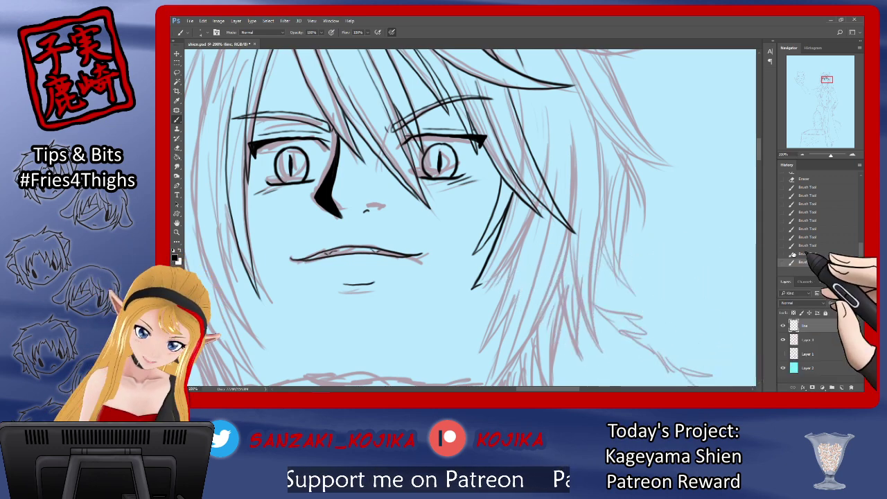
{"action": "left_click", "coordinate": [793, 253]}
{"action": "mouse_move", "coordinate": [484, 278]}
{"action": "left_mouse_down"}
{"action": "mouse_move", "coordinate": [474, 288]}
{"action": "mouse_move", "coordinate": [526, 228]}
{"action": "left_mouse_up"}
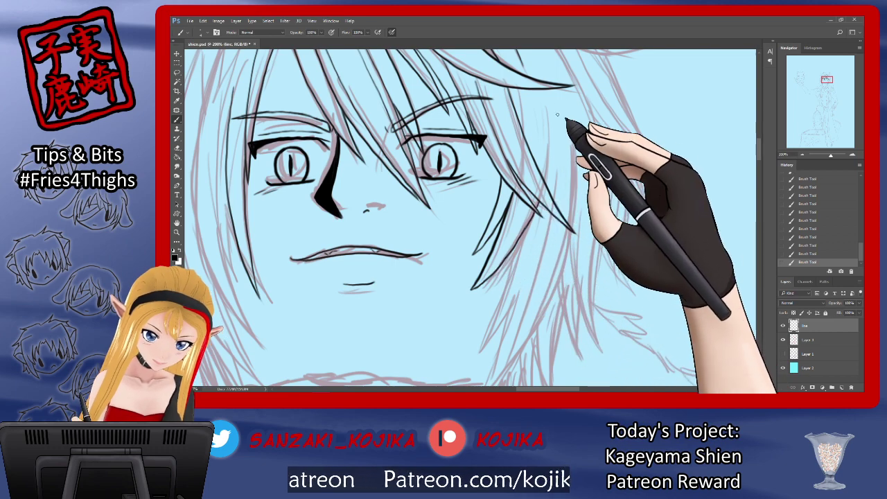
Ink a curved hair line beside the right eye, check the line art with the sketch layer hidden and shown, and save the file.
{"action": "left_click_drag", "start_coordinate": [763, 188], "coordinate": [763, 146]}
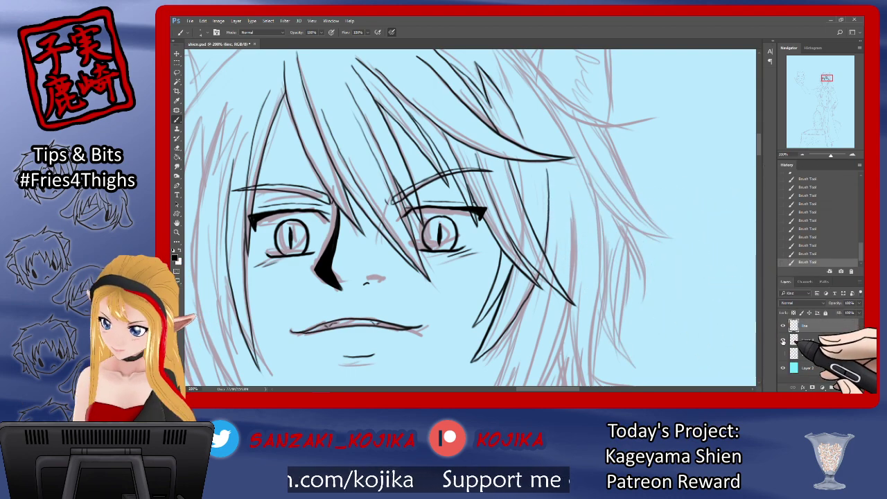
{"action": "left_click", "coordinate": [783, 339]}
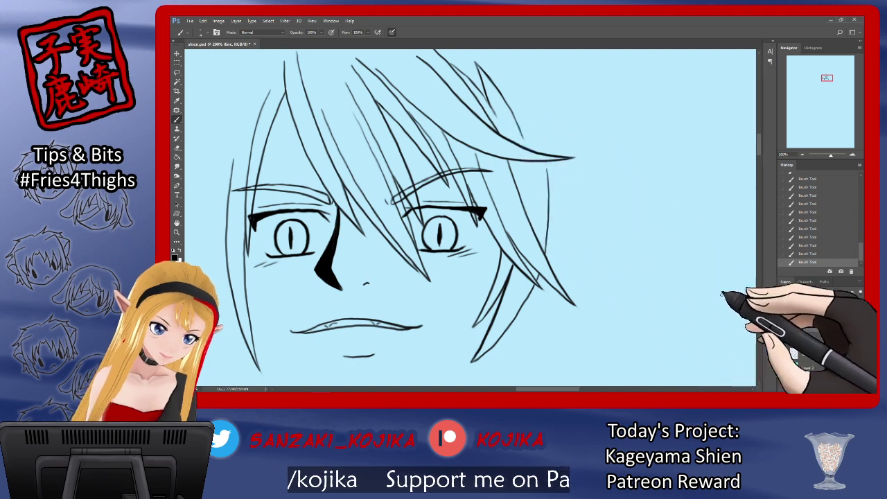
{"action": "left_click", "coordinate": [783, 340]}
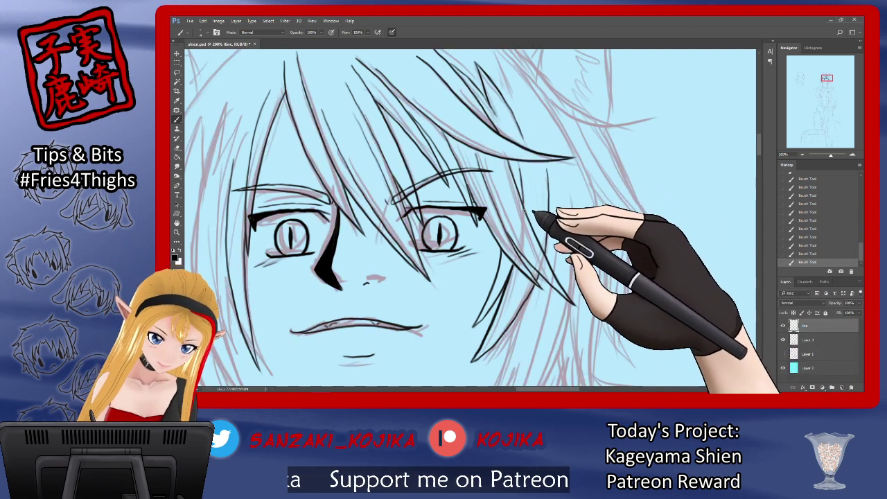
{"action": "left_click", "coordinate": [783, 339]}
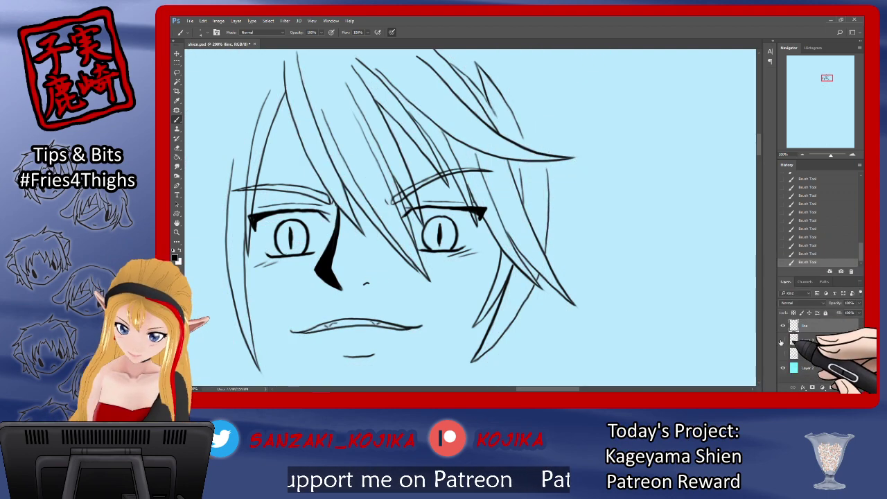
{"action": "left_click", "coordinate": [783, 340]}
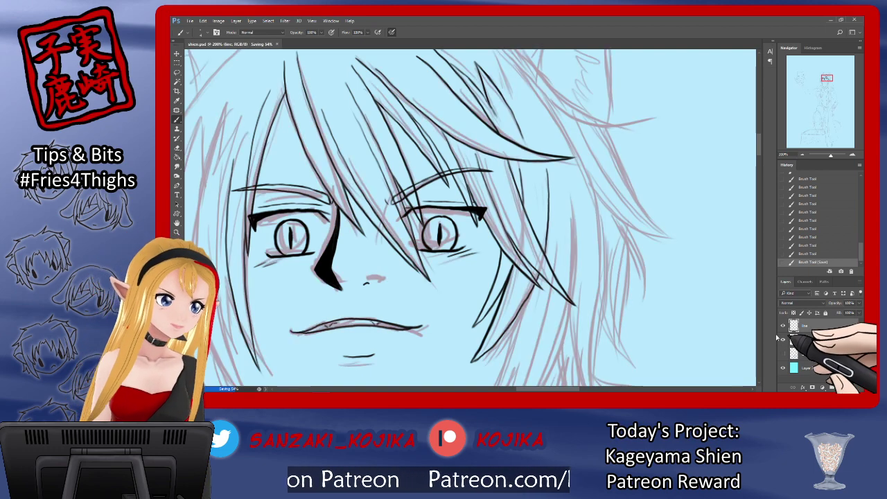
Ink additional spiky hair tufts above the large swept bang, following the sketch beside the existing tuft.
{"action": "left_click_drag", "start_coordinate": [758, 142], "coordinate": [758, 139]}
{"action": "mouse_move", "coordinate": [503, 141]}
{"action": "left_mouse_down"}
{"action": "mouse_move", "coordinate": [511, 148]}
{"action": "mouse_move", "coordinate": [501, 134]}
{"action": "mouse_move", "coordinate": [531, 188]}
{"action": "left_mouse_up"}
{"action": "left_click_drag", "start_coordinate": [492, 101], "coordinate": [507, 131]}
{"action": "left_click_drag", "start_coordinate": [493, 100], "coordinate": [514, 119]}
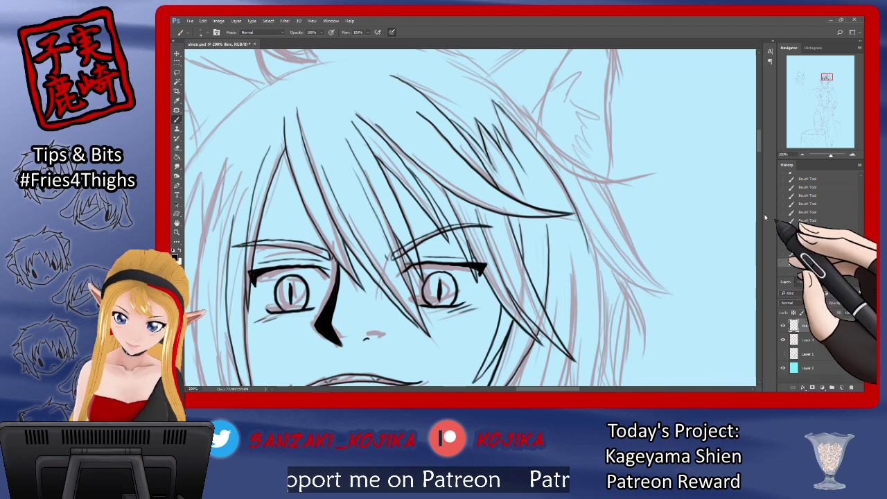
Ink a long pointed hair strand beside the jaw, below the cheek strands.
{"action": "left_click_drag", "start_coordinate": [757, 149], "coordinate": [757, 156]}
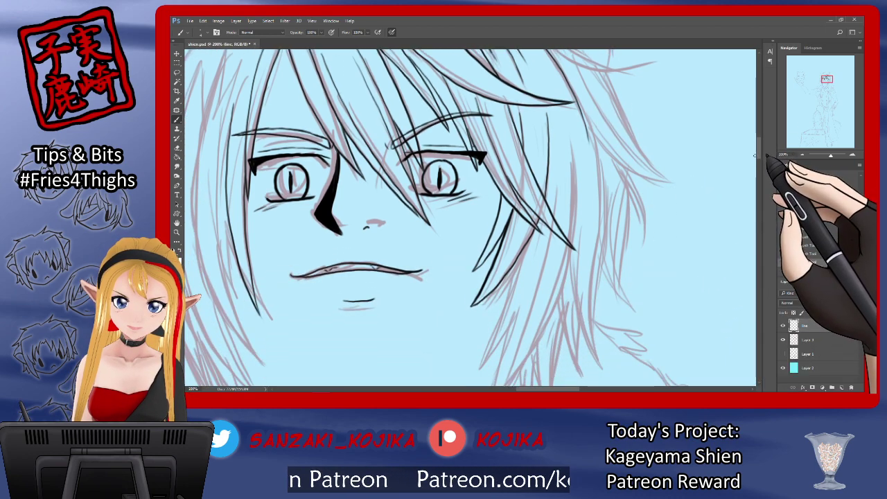
{"action": "left_click_drag", "start_coordinate": [756, 155], "coordinate": [758, 156]}
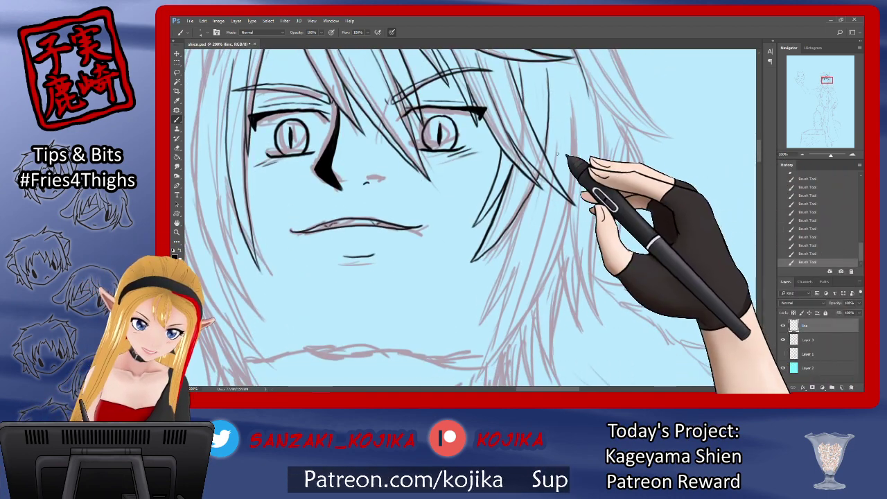
{"action": "left_click_drag", "start_coordinate": [546, 146], "coordinate": [551, 132]}
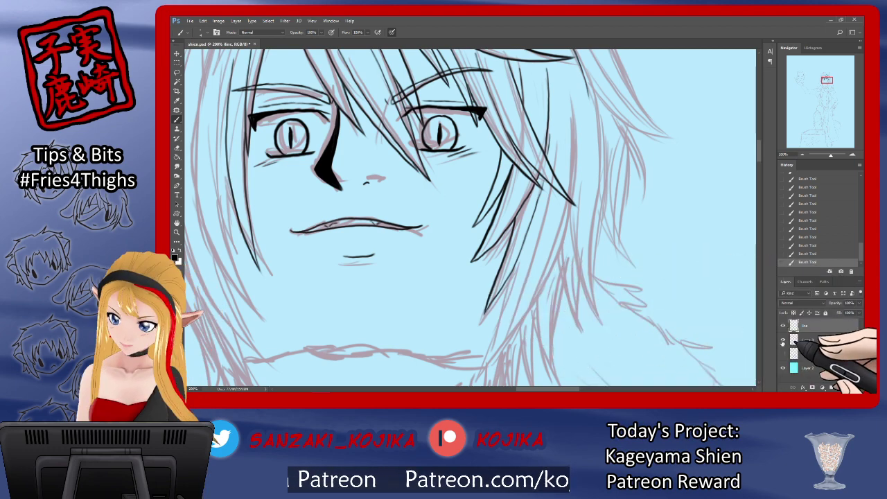
Hide the sketch layer, erase and redraw the long jaw strand's outer edge down to its tip, and show the sketch again.
{"action": "left_click", "coordinate": [783, 340]}
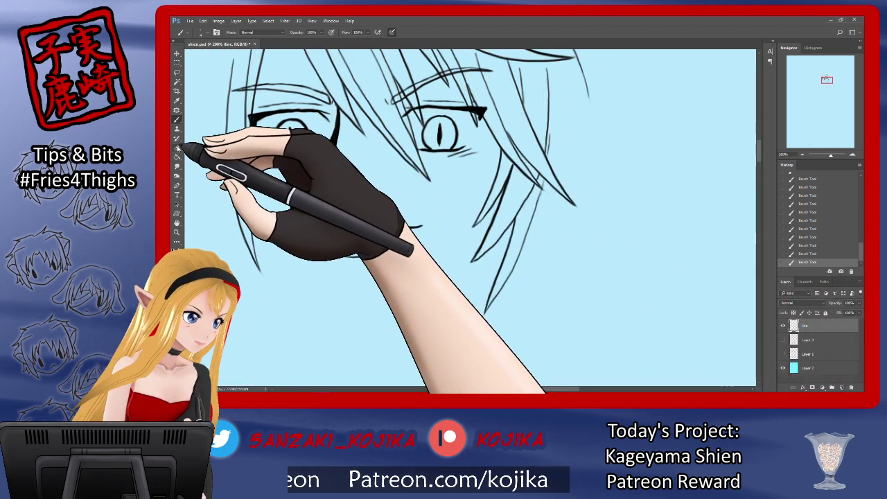
{"action": "key", "text": "e"}
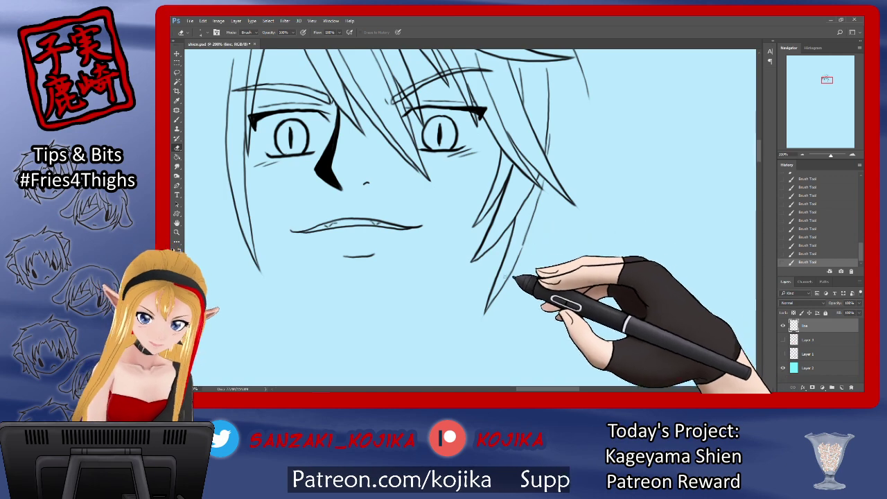
{"action": "left_click_drag", "start_coordinate": [499, 297], "coordinate": [489, 308]}
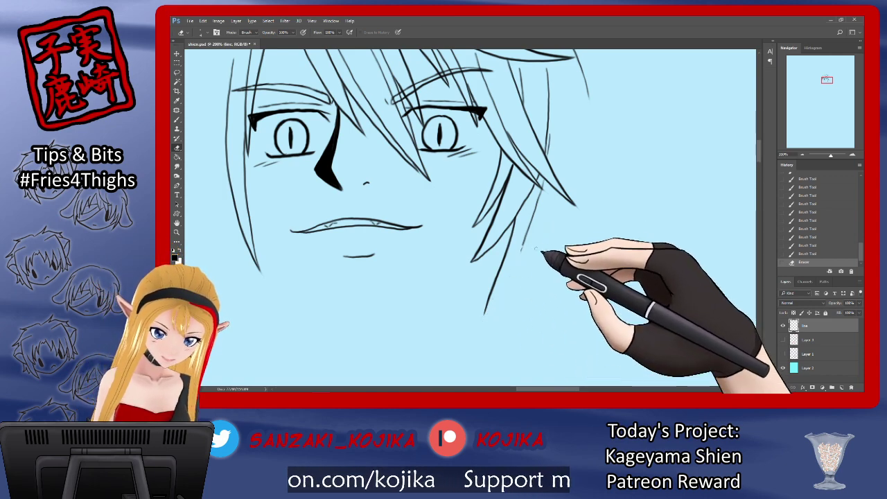
{"action": "left_click_drag", "start_coordinate": [523, 245], "coordinate": [525, 241]}
{"action": "key", "text": "b"}
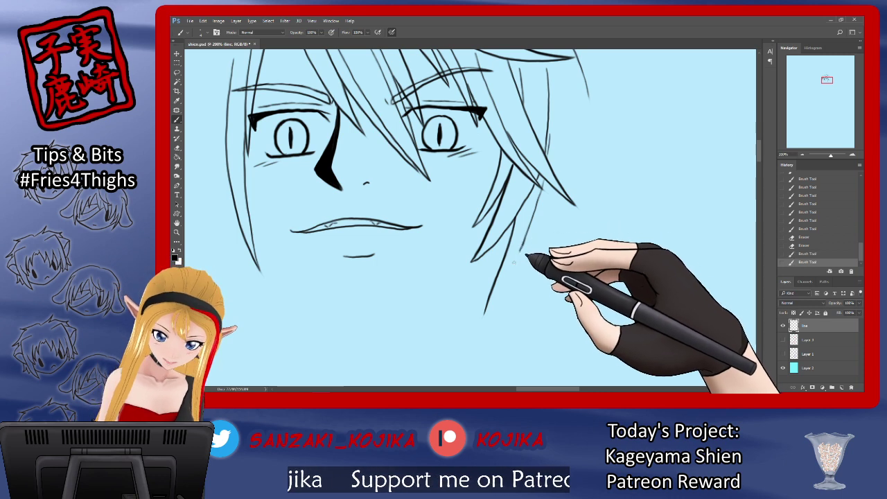
{"action": "left_click_drag", "start_coordinate": [514, 263], "coordinate": [485, 313]}
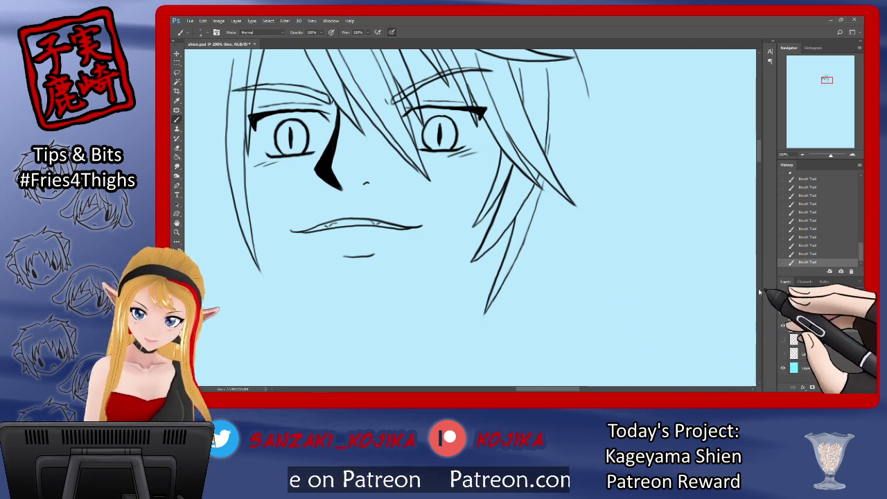
{"action": "left_click", "coordinate": [784, 339]}
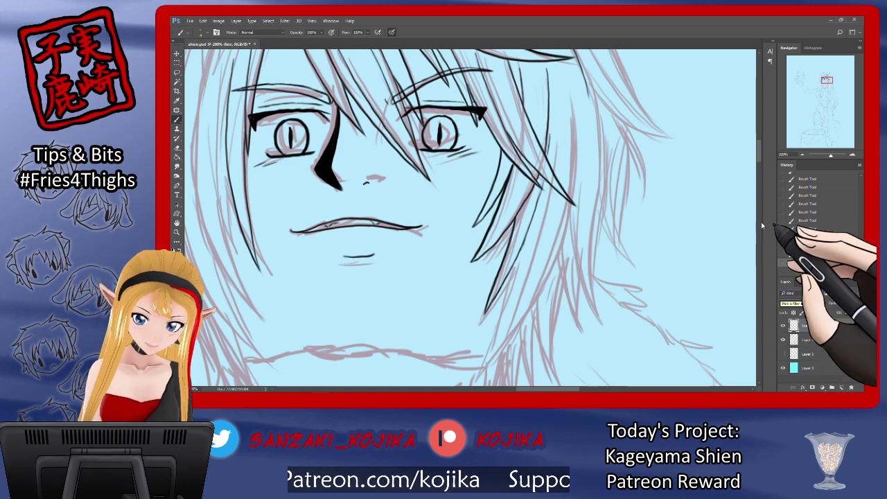
Ink a wavy collar line across the neck below the chin, undoing the first short stroke and extending the line toward the hair on both sides.
{"action": "left_click_drag", "start_coordinate": [759, 155], "coordinate": [759, 164]}
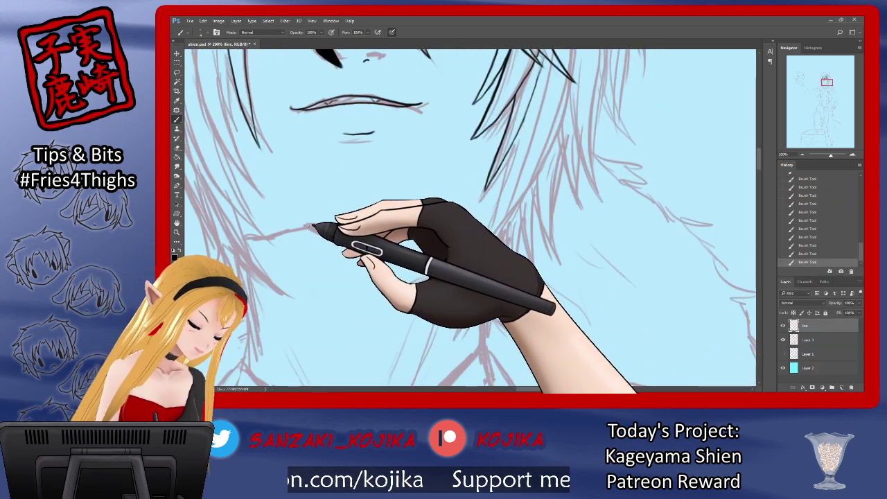
{"action": "left_click_drag", "start_coordinate": [306, 226], "coordinate": [352, 226]}
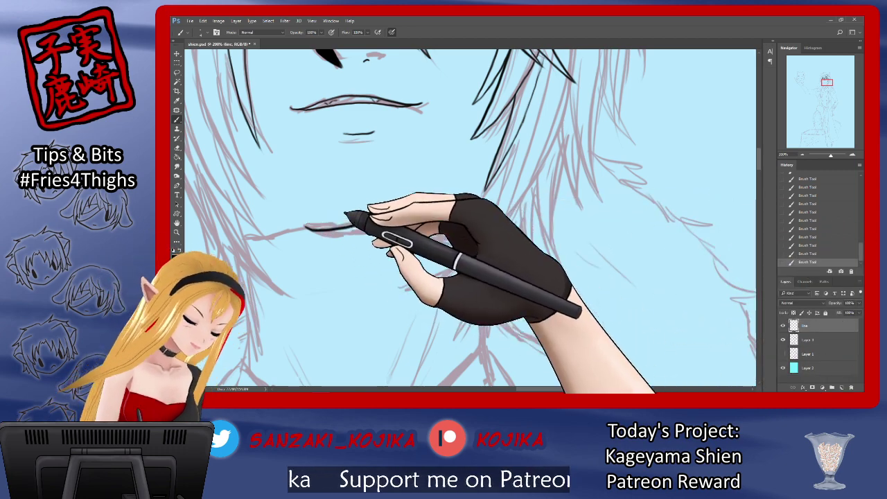
{"action": "left_click", "coordinate": [804, 254]}
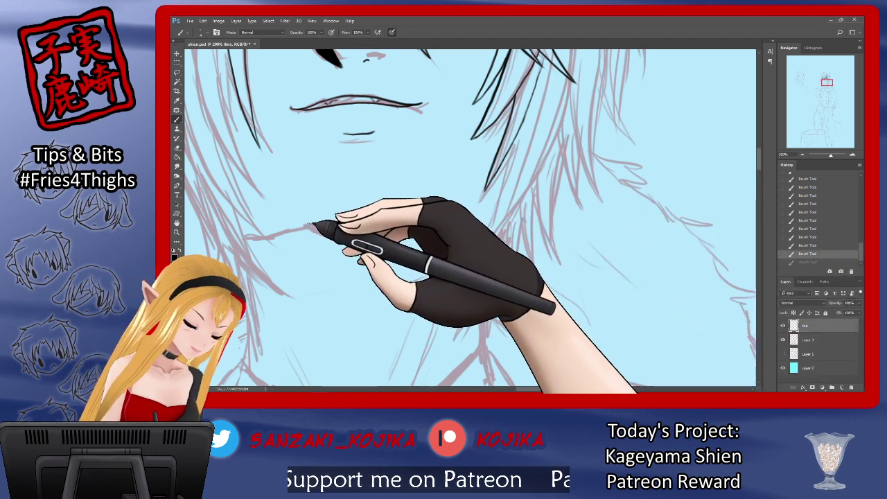
{"action": "left_click_drag", "start_coordinate": [306, 227], "coordinate": [485, 228]}
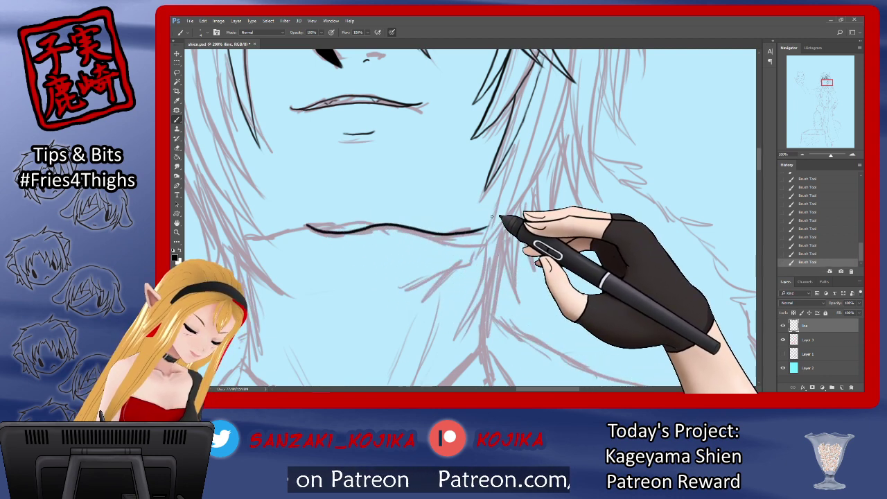
{"action": "mouse_move", "coordinate": [262, 236]}
{"action": "left_mouse_down"}
{"action": "mouse_move", "coordinate": [311, 225]}
{"action": "mouse_move", "coordinate": [367, 228]}
{"action": "left_mouse_up"}
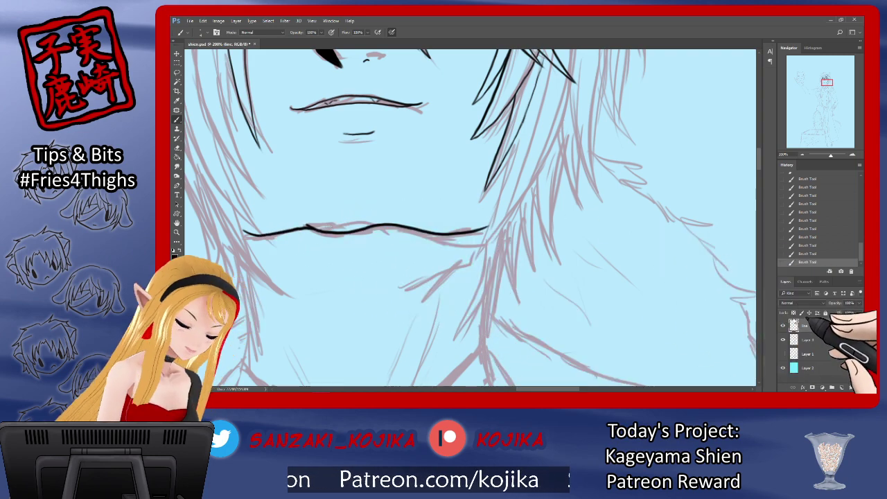
With the sketch layer hidden, smooth the middle of the collar line by erasing overlapping stroke ends and redrawing the wave.
{"action": "left_click", "coordinate": [783, 340]}
{"action": "key", "text": "e"}
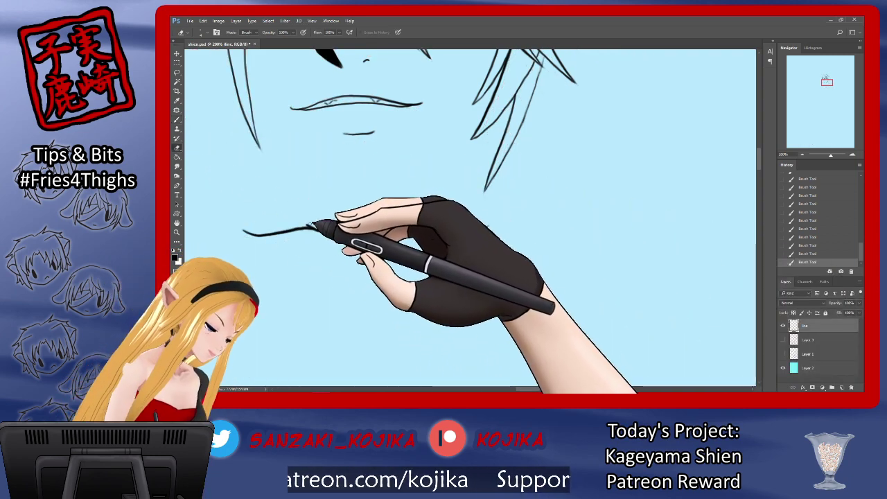
{"action": "left_click_drag", "start_coordinate": [316, 227], "coordinate": [309, 226]}
{"action": "left_click", "coordinate": [176, 119]}
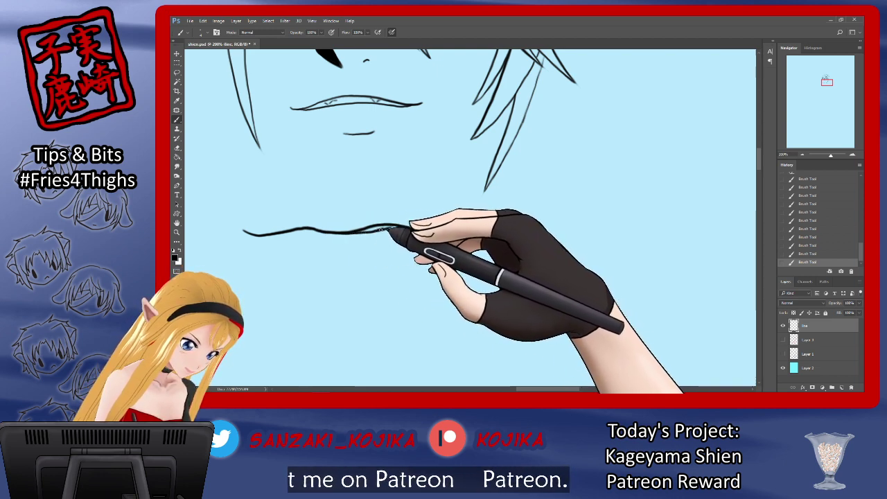
{"action": "key", "text": "e"}
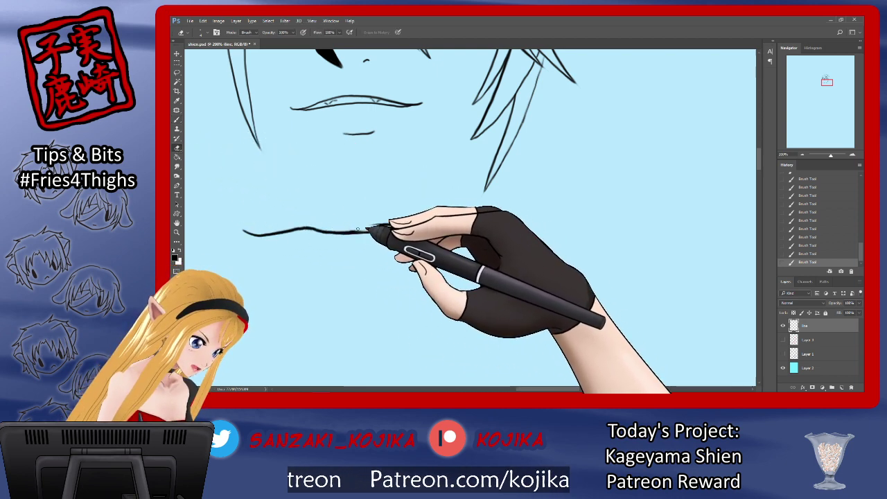
{"action": "left_click_drag", "start_coordinate": [402, 225], "coordinate": [411, 224]}
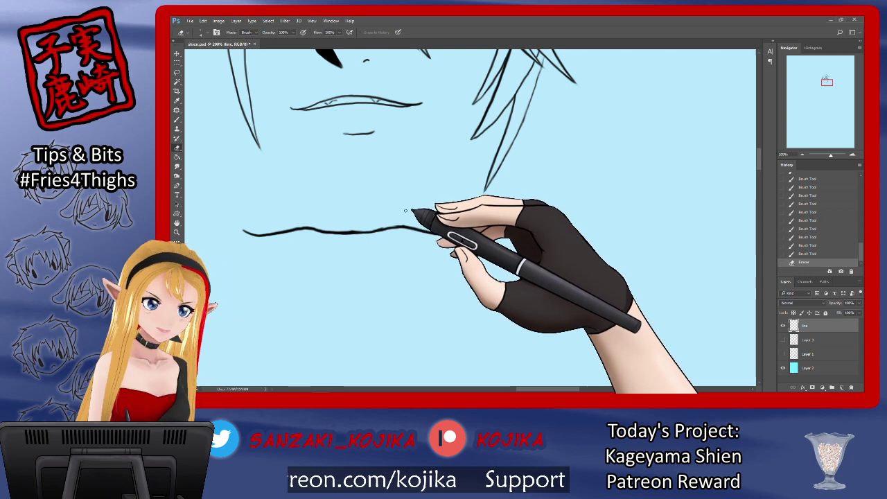
{"action": "mouse_move", "coordinate": [325, 227]}
{"action": "left_mouse_down"}
{"action": "mouse_move", "coordinate": [305, 226]}
{"action": "mouse_move", "coordinate": [443, 225]}
{"action": "mouse_move", "coordinate": [322, 228]}
{"action": "mouse_move", "coordinate": [348, 233]}
{"action": "left_mouse_up"}
{"action": "key", "text": "b"}
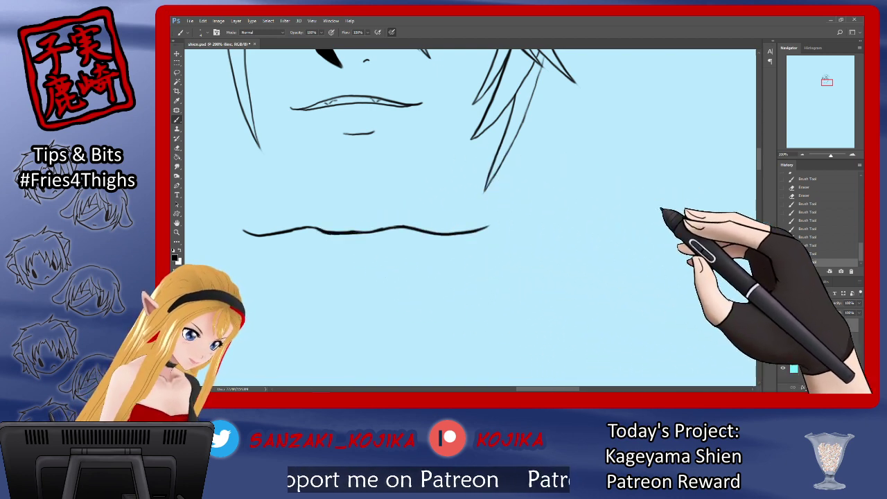
Compare the collar line against the sketch layer, trim the end nearest the jaw strands with the eraser, and redraw it with the Brush tool.
{"action": "left_click", "coordinate": [784, 339]}
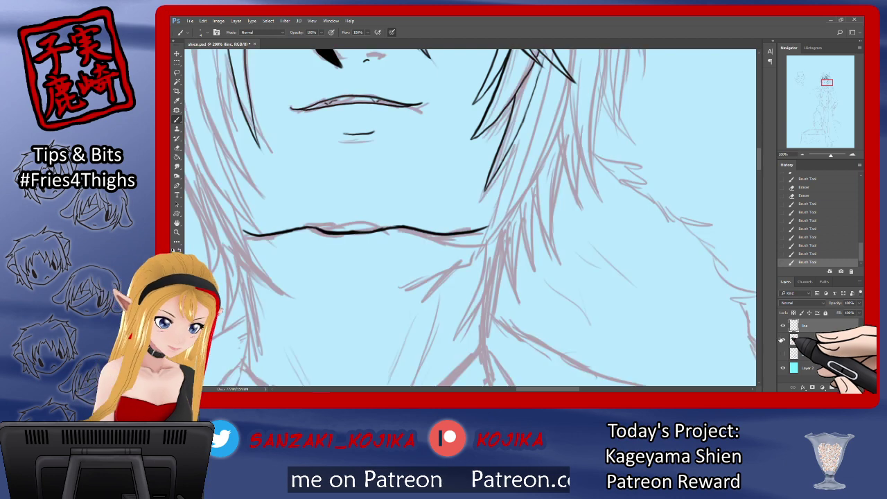
{"action": "left_click", "coordinate": [783, 340]}
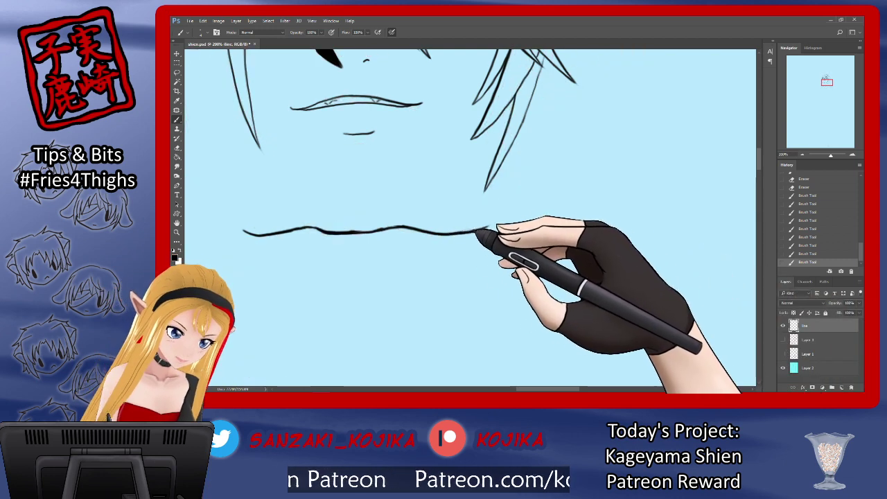
{"action": "key", "text": "e"}
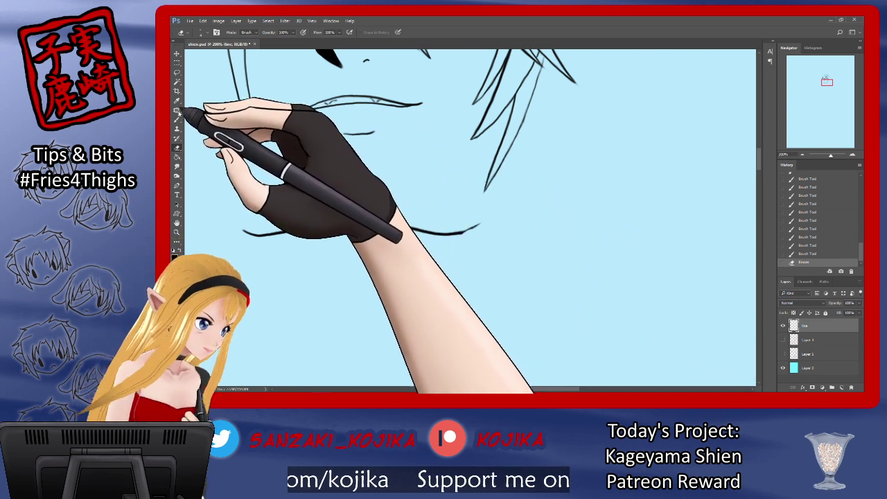
{"action": "left_click", "coordinate": [177, 119]}
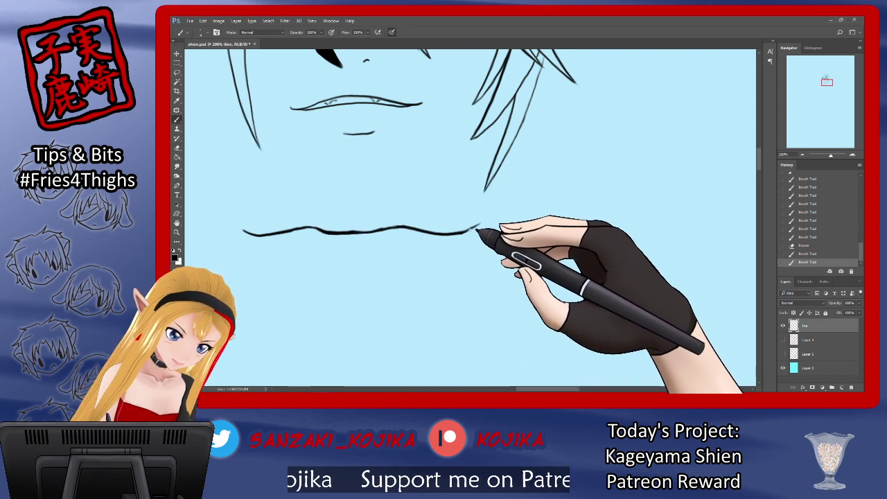
Ink the long strand beside the jaw past the collar line, and erase and redraw the collar line's end to meet it.
{"action": "left_click", "coordinate": [783, 340]}
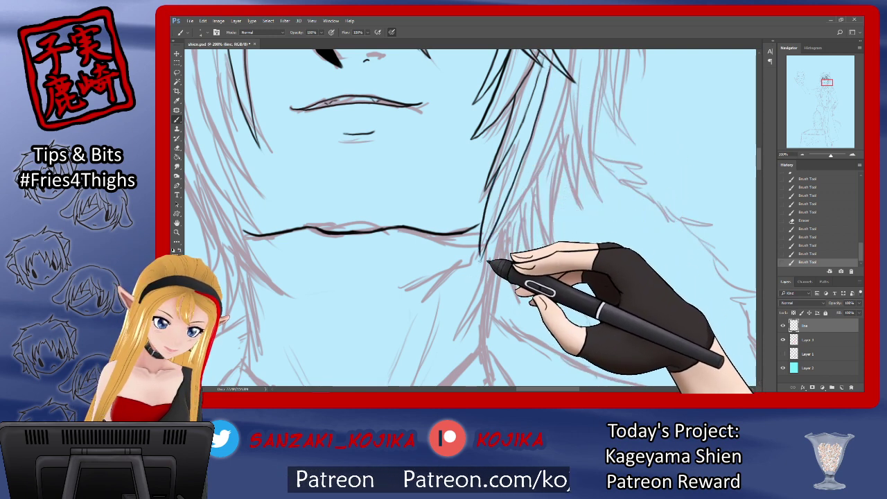
{"action": "left_click", "coordinate": [783, 340]}
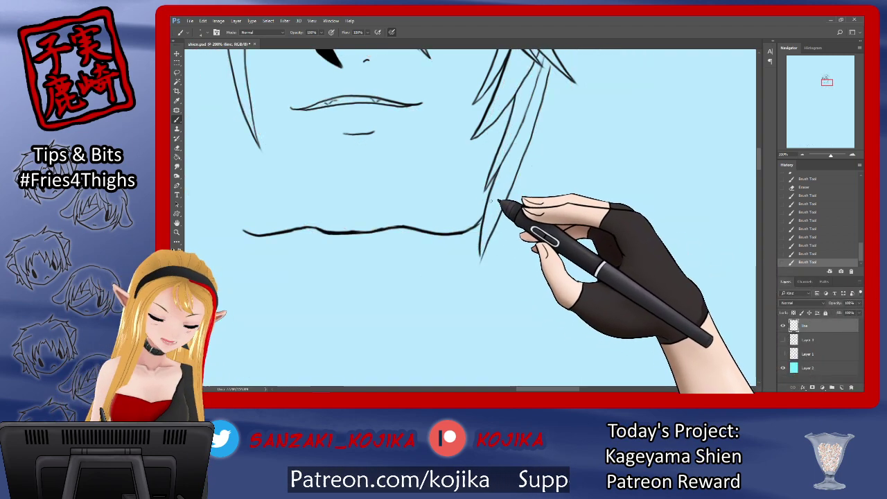
{"action": "key", "text": "e"}
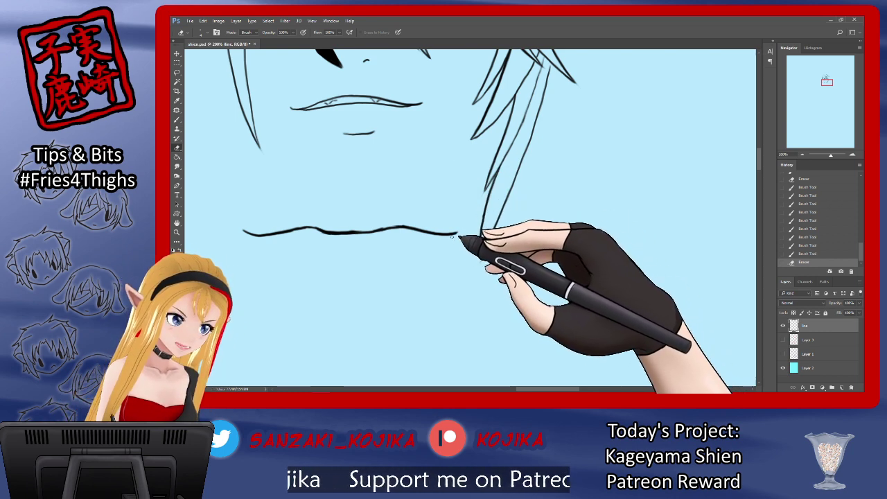
{"action": "left_click", "coordinate": [177, 119]}
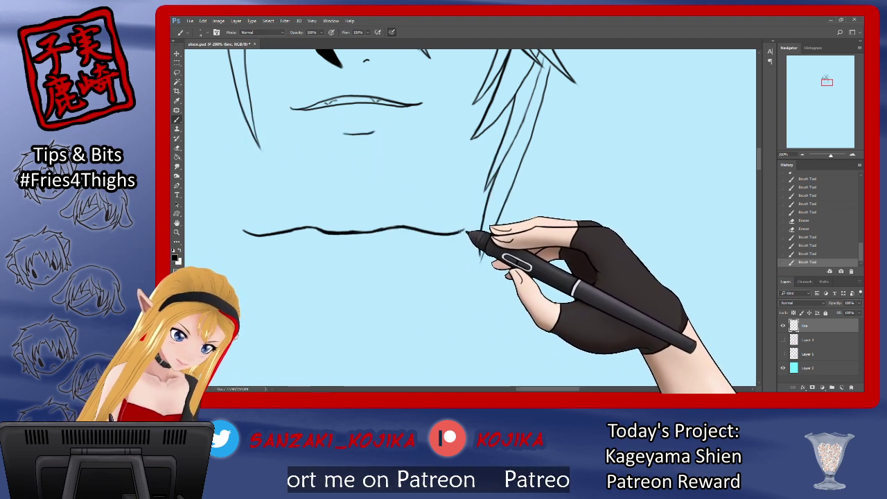
{"action": "left_click_drag", "start_coordinate": [477, 222], "coordinate": [481, 219]}
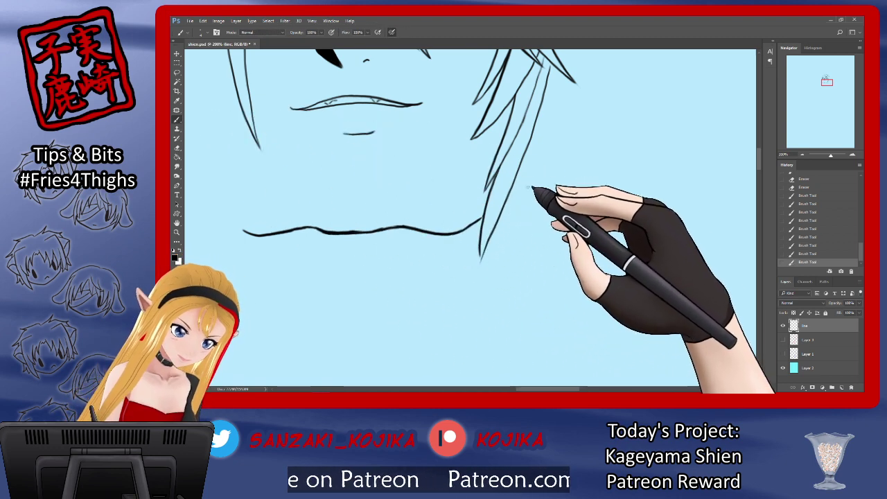
{"action": "left_click", "coordinate": [784, 339]}
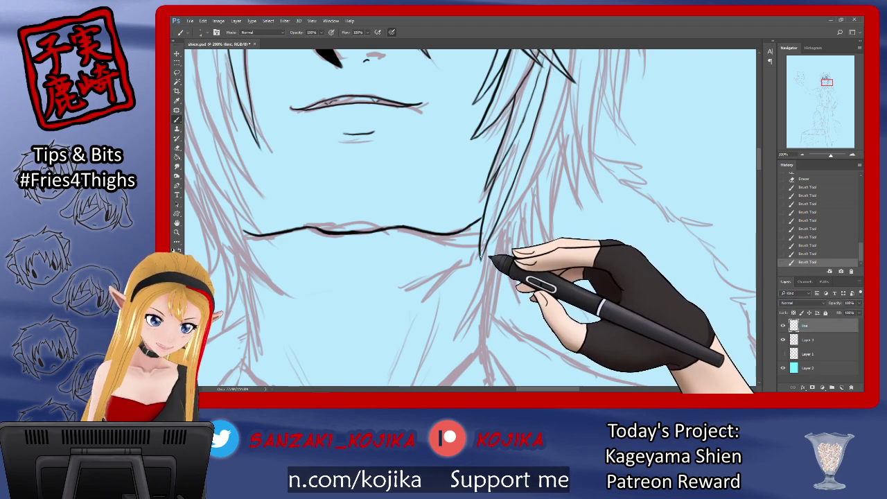
Ink short vertical strand lines in the side hair beside the eye and compare them with the sketch layer hidden and shown.
{"action": "left_click_drag", "start_coordinate": [760, 165], "coordinate": [760, 154]}
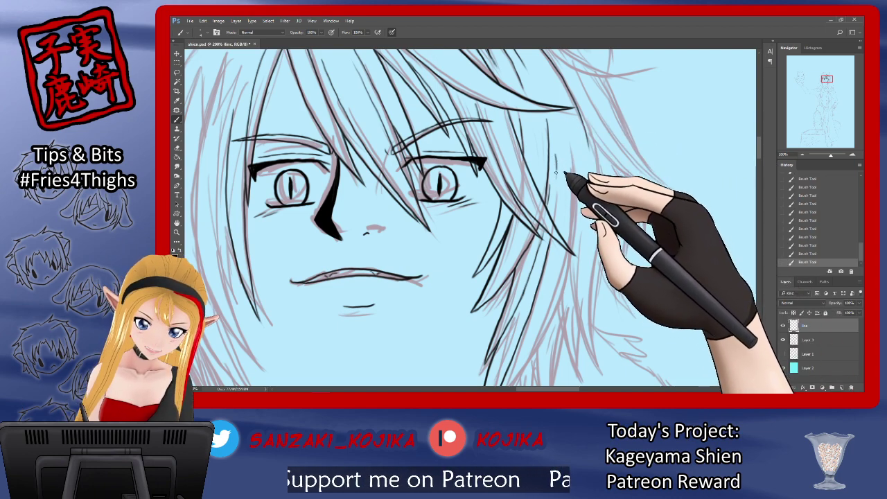
{"action": "left_click_drag", "start_coordinate": [557, 171], "coordinate": [556, 194]}
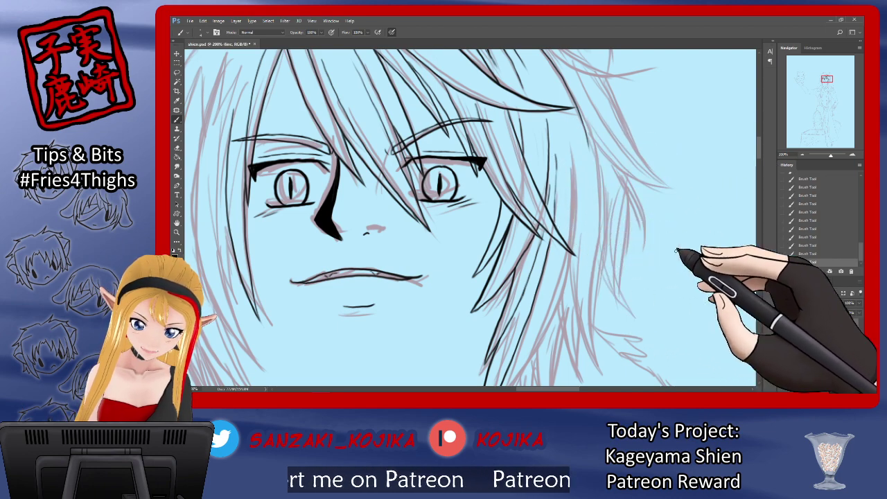
{"action": "left_click", "coordinate": [783, 340]}
{"action": "left_click", "coordinate": [783, 339]}
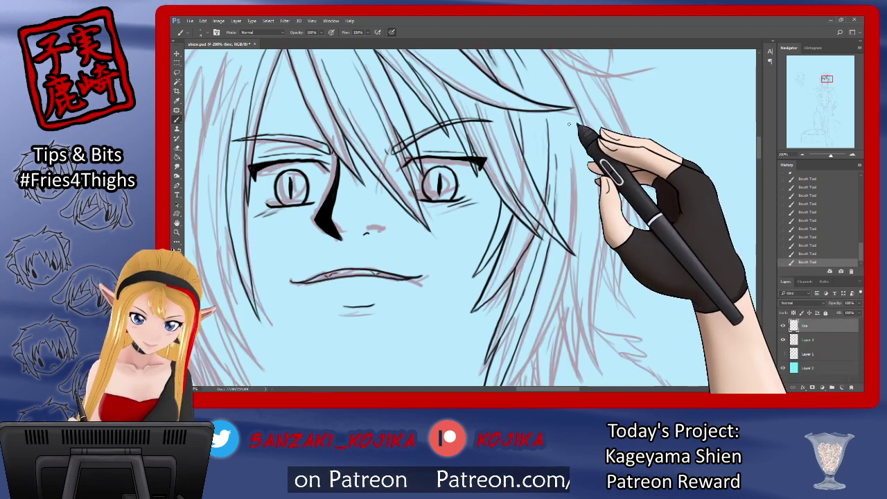
Ink the side hair's outer edge from beside the eye down to a tip at the collar, undoing one stroke, and hide the sketch layer.
{"action": "left_click_drag", "start_coordinate": [570, 124], "coordinate": [572, 171]}
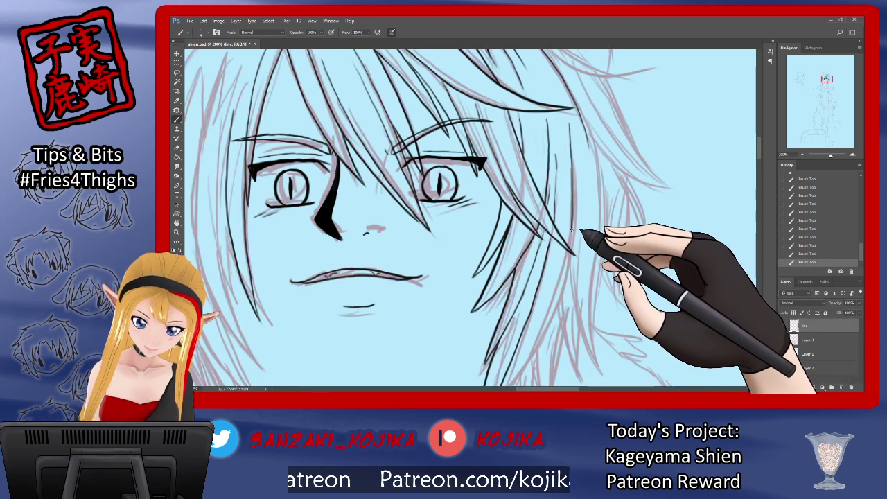
{"action": "left_click_drag", "start_coordinate": [758, 153], "coordinate": [758, 160]}
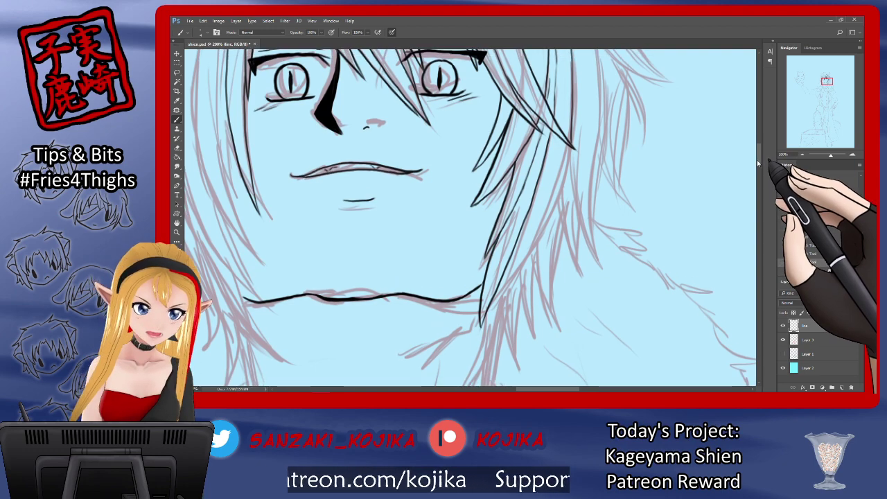
{"action": "left_click", "coordinate": [799, 255]}
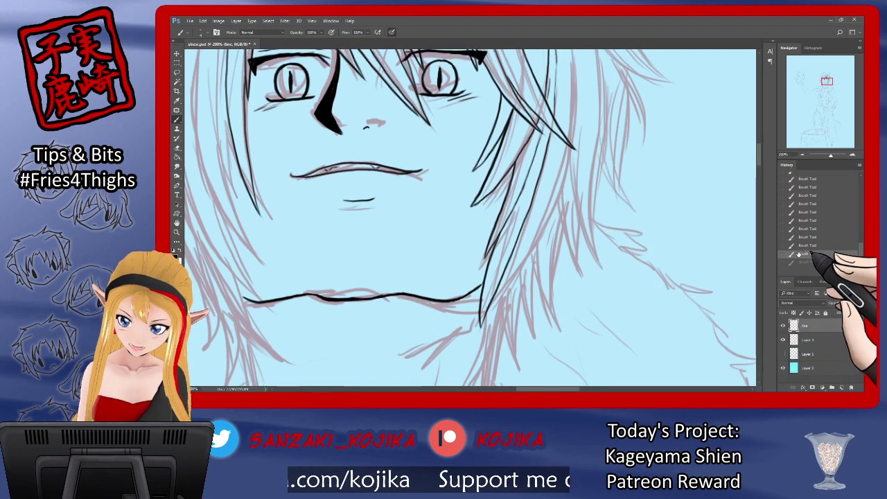
{"action": "left_click_drag", "start_coordinate": [760, 188], "coordinate": [759, 154]}
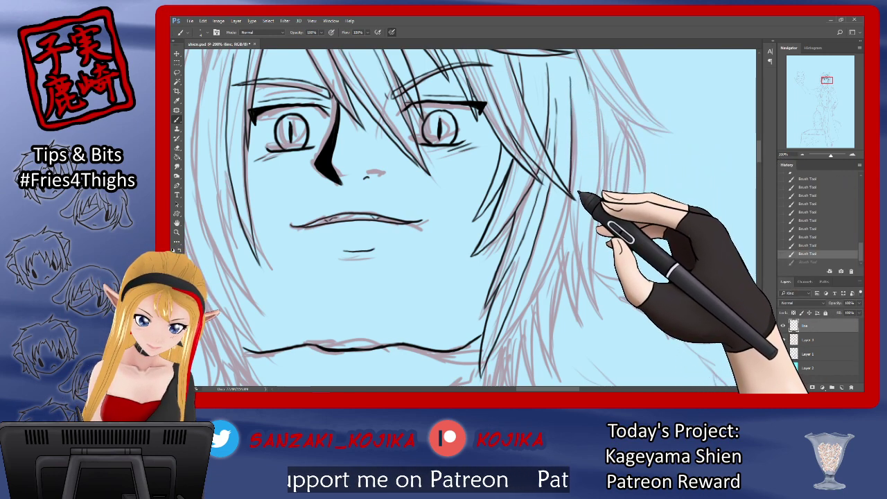
{"action": "left_click_drag", "start_coordinate": [759, 159], "coordinate": [757, 164]}
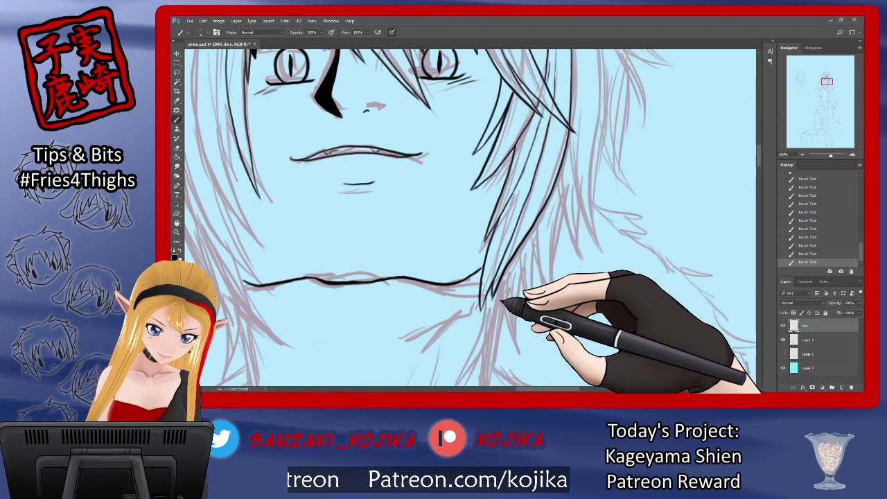
{"action": "left_click", "coordinate": [784, 340]}
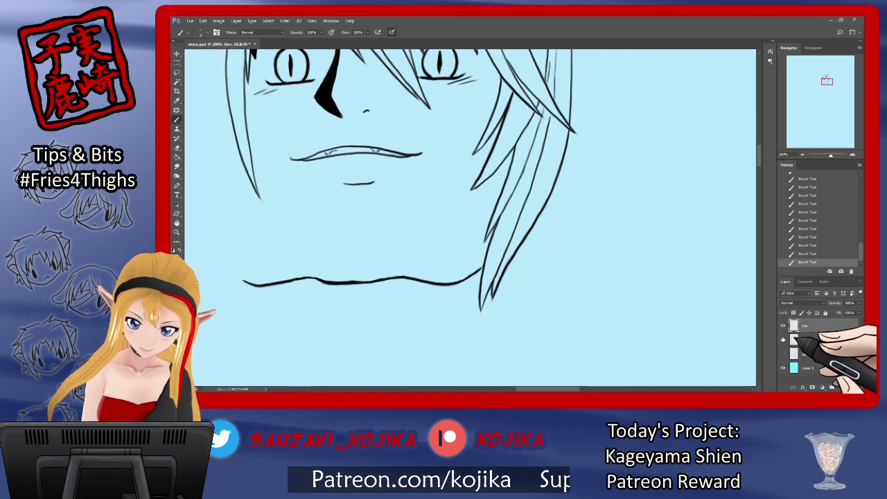
With the sketch layer shown, ink a long outer strand from the side of the head to a point beside the jaw, and compare it with the sketch.
{"action": "mouse_move", "coordinate": [760, 170]}
{"action": "left_mouse_down"}
{"action": "mouse_move", "coordinate": [761, 143]}
{"action": "mouse_move", "coordinate": [761, 154]}
{"action": "left_mouse_up"}
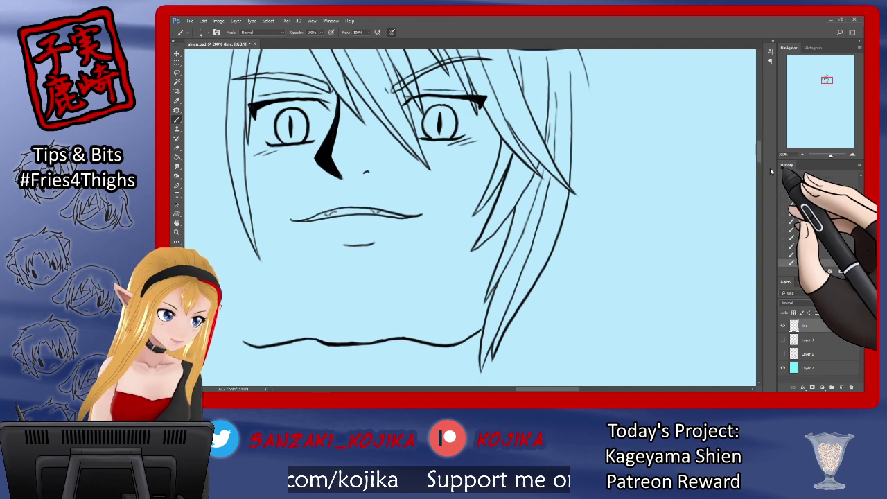
{"action": "left_click", "coordinate": [783, 340]}
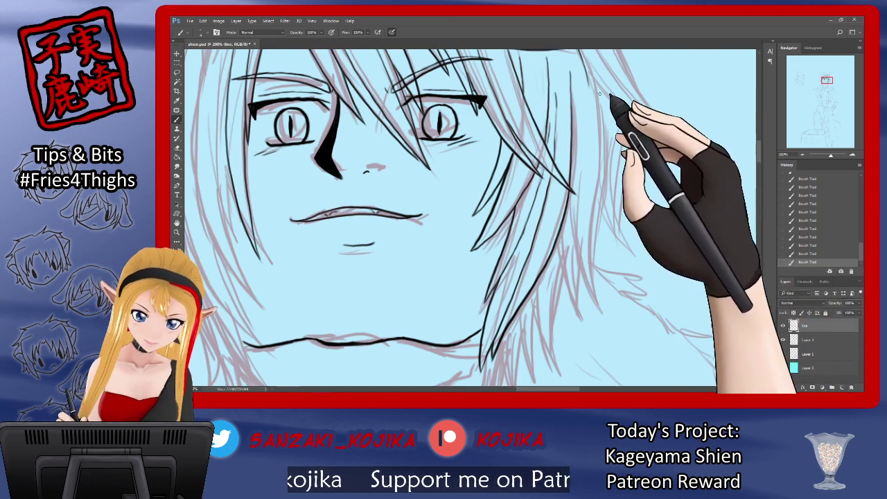
{"action": "mouse_move", "coordinate": [590, 74]}
{"action": "left_mouse_down"}
{"action": "mouse_move", "coordinate": [587, 248]}
{"action": "mouse_move", "coordinate": [594, 307]}
{"action": "left_mouse_up"}
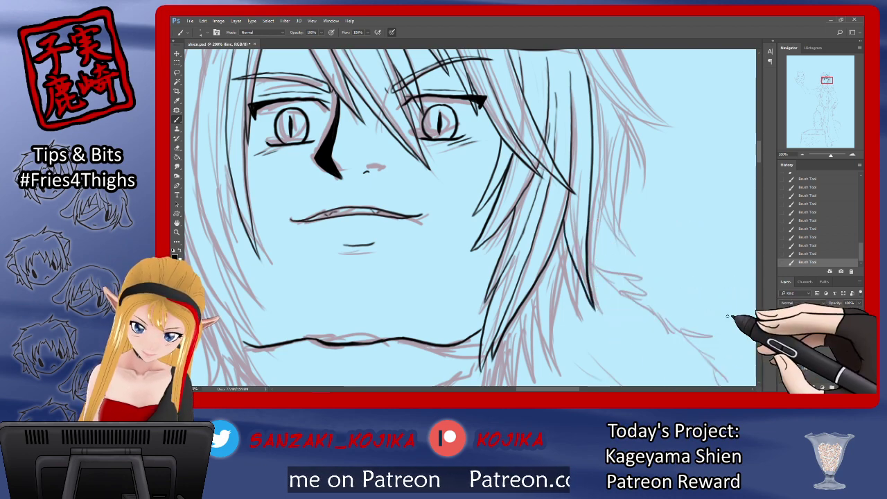
{"action": "left_click", "coordinate": [783, 340]}
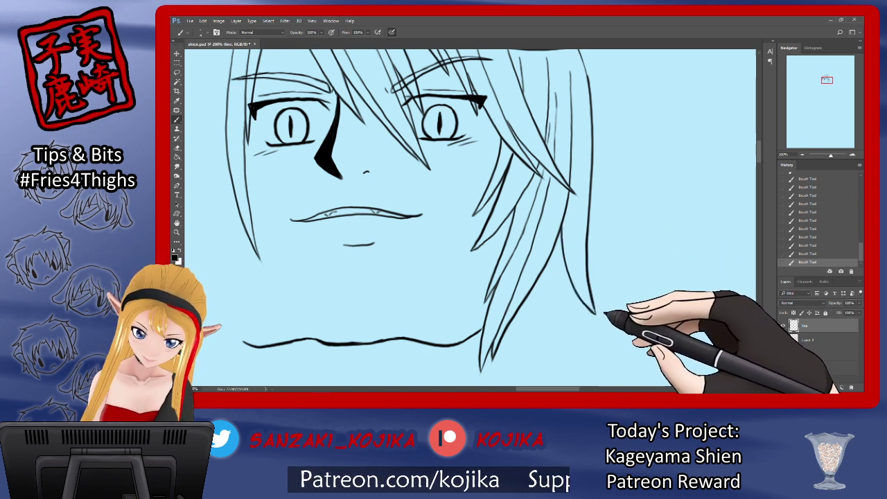
{"action": "left_click", "coordinate": [783, 340]}
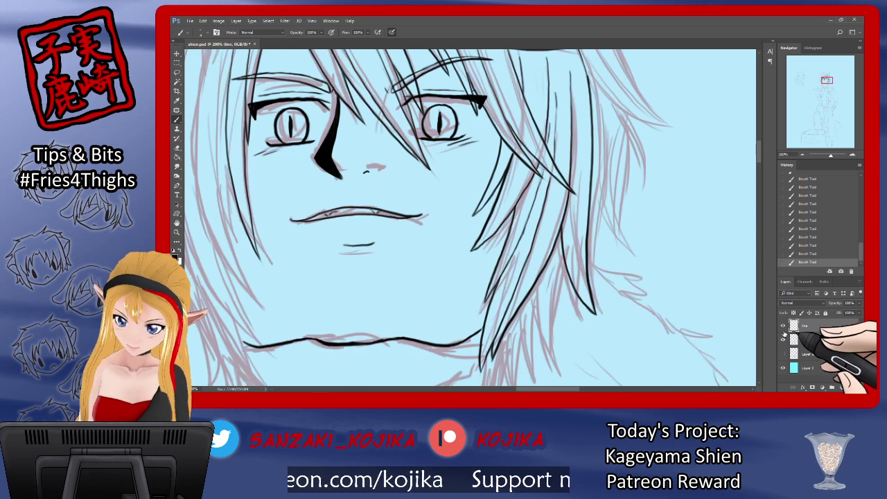
Ink a pointed strand between the outer strand and the jaw strands, and check it with the sketch layer hidden and shown.
{"action": "left_click_drag", "start_coordinate": [759, 153], "coordinate": [759, 157]}
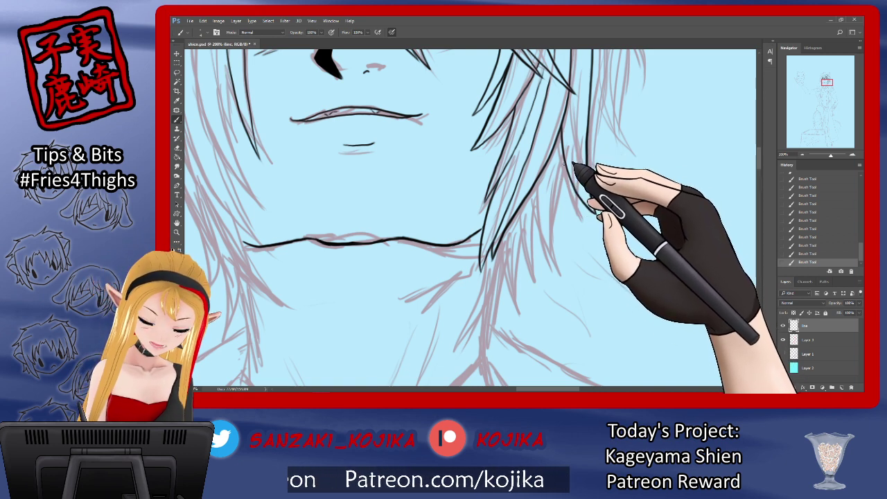
{"action": "left_click_drag", "start_coordinate": [563, 164], "coordinate": [556, 199]}
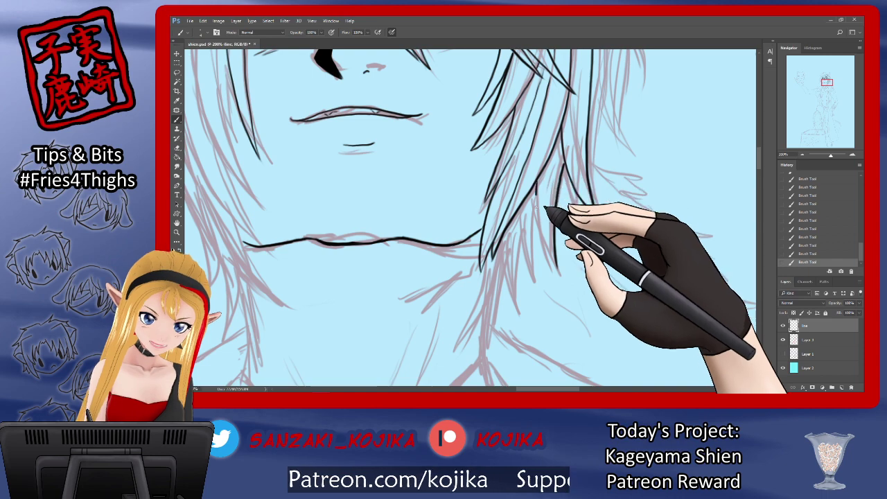
{"action": "left_click", "coordinate": [783, 339]}
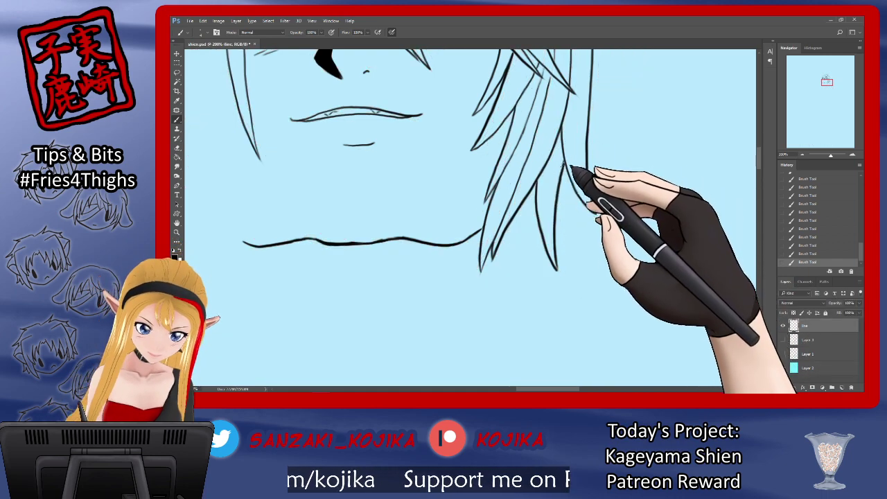
{"action": "left_click", "coordinate": [783, 339]}
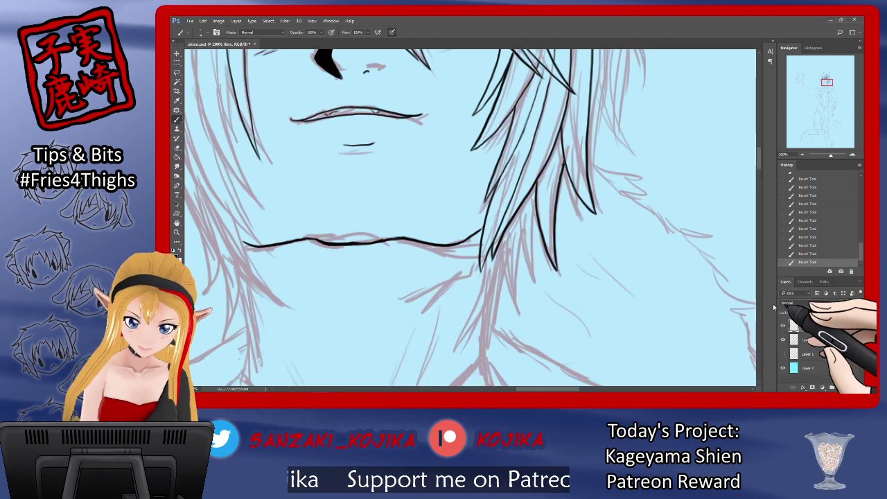
Ink two more pointed strand tips next to the collar's end, undoing and redrawing the lowest one, and check them without the sketch layer.
{"action": "left_click_drag", "start_coordinate": [534, 212], "coordinate": [535, 280]}
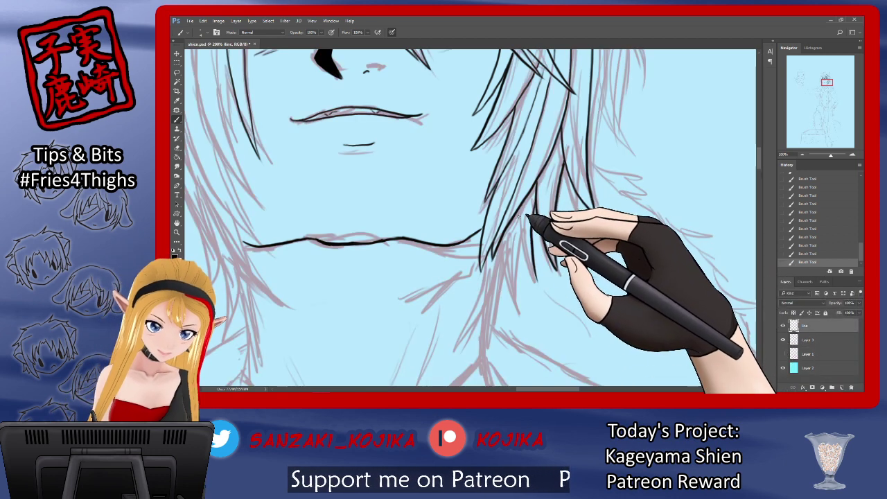
{"action": "left_click_drag", "start_coordinate": [519, 216], "coordinate": [538, 284]}
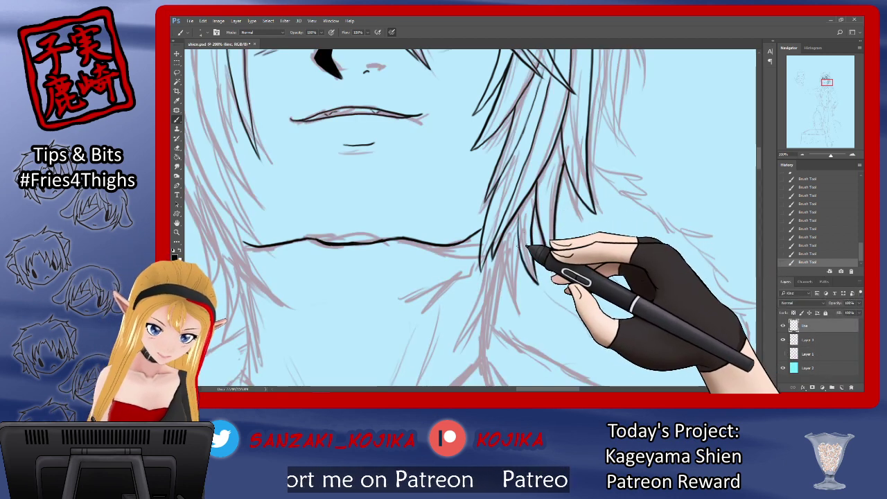
{"action": "left_click_drag", "start_coordinate": [519, 251], "coordinate": [522, 310]}
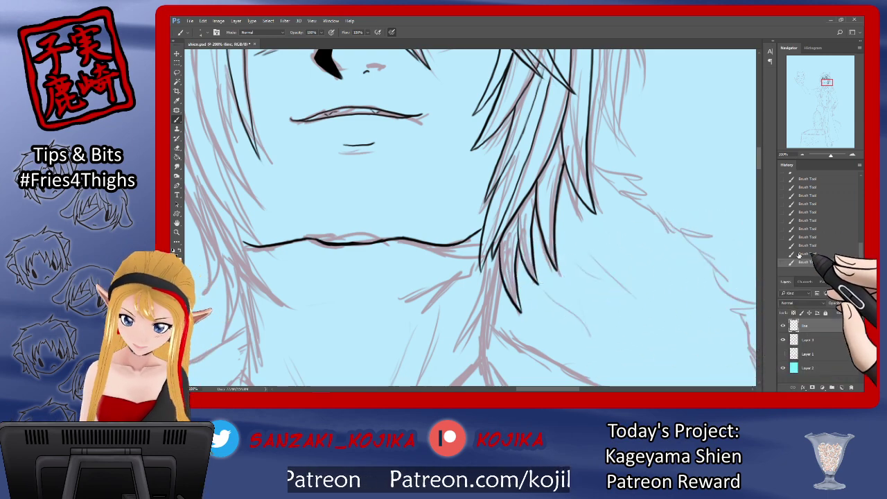
{"action": "left_click", "coordinate": [804, 246]}
{"action": "left_click_drag", "start_coordinate": [517, 246], "coordinate": [513, 299]}
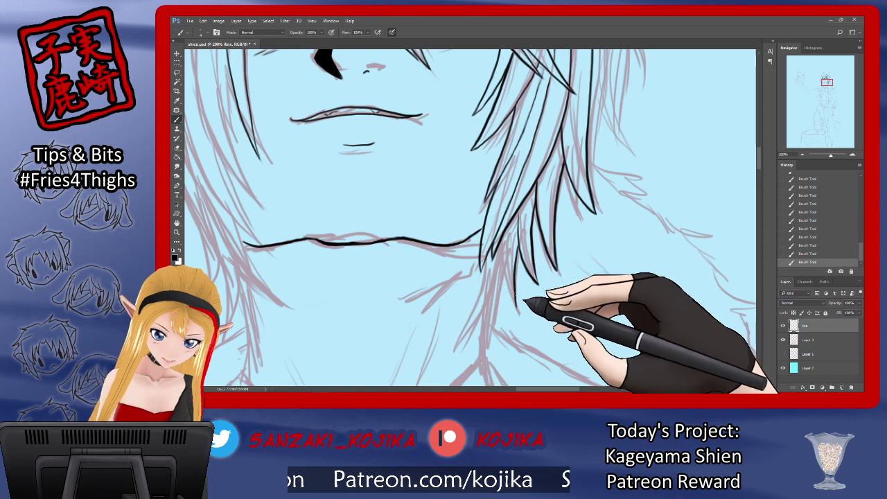
{"action": "left_click_drag", "start_coordinate": [505, 241], "coordinate": [512, 299]}
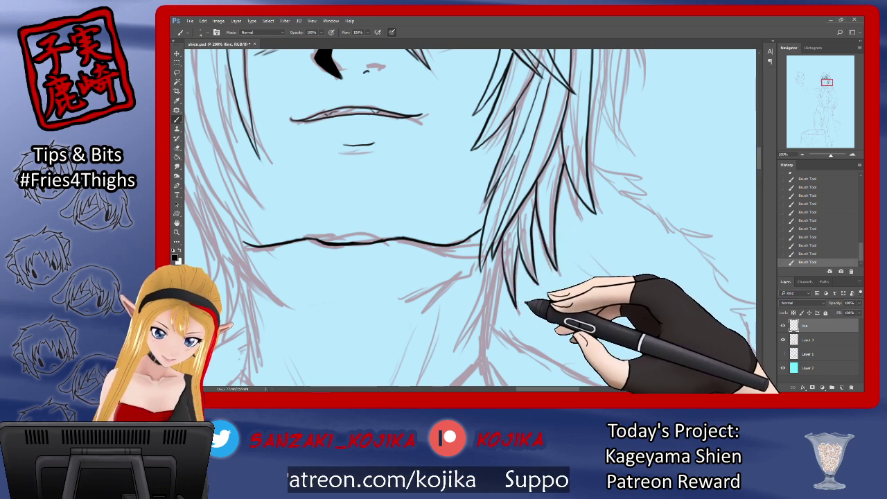
{"action": "left_click", "coordinate": [783, 340]}
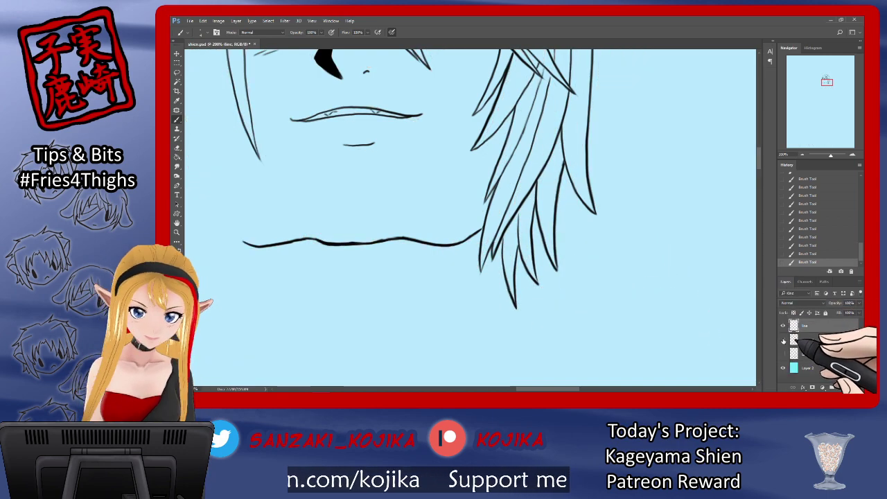
{"action": "left_click", "coordinate": [784, 341]}
Ink the hair flick below the cat ear, redrawing its first stroke, add the long strand line beneath it, and hide the sketch layer.
{"action": "left_click_drag", "start_coordinate": [760, 163], "coordinate": [760, 142]}
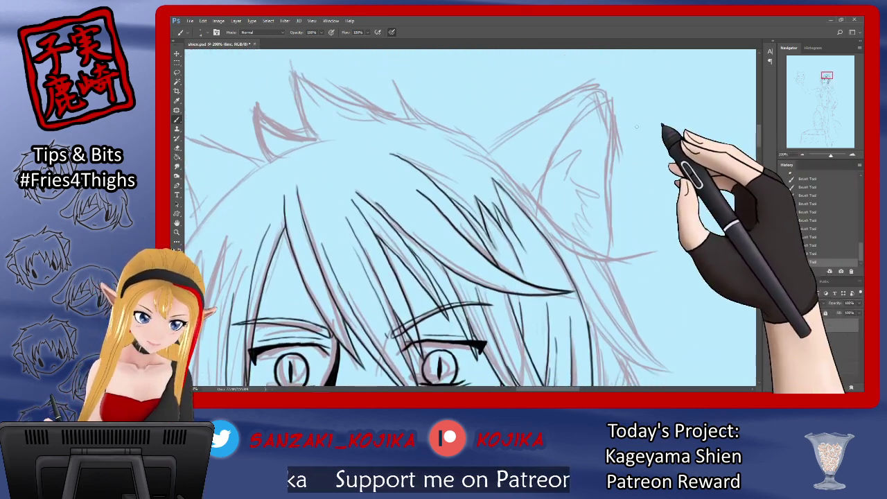
{"action": "mouse_move", "coordinate": [471, 142]}
{"action": "left_mouse_down"}
{"action": "mouse_move", "coordinate": [589, 248]}
{"action": "mouse_move", "coordinate": [620, 256]}
{"action": "mouse_move", "coordinate": [655, 248]}
{"action": "left_mouse_up"}
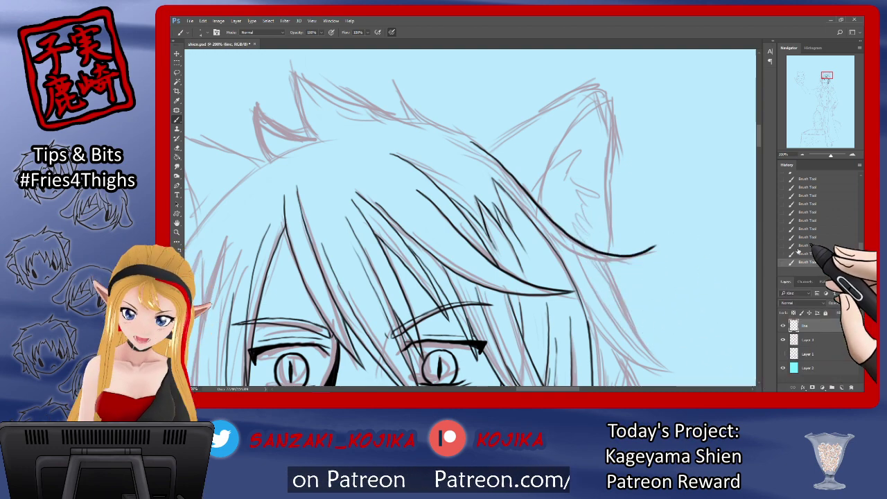
{"action": "key", "text": "ctrl+z"}
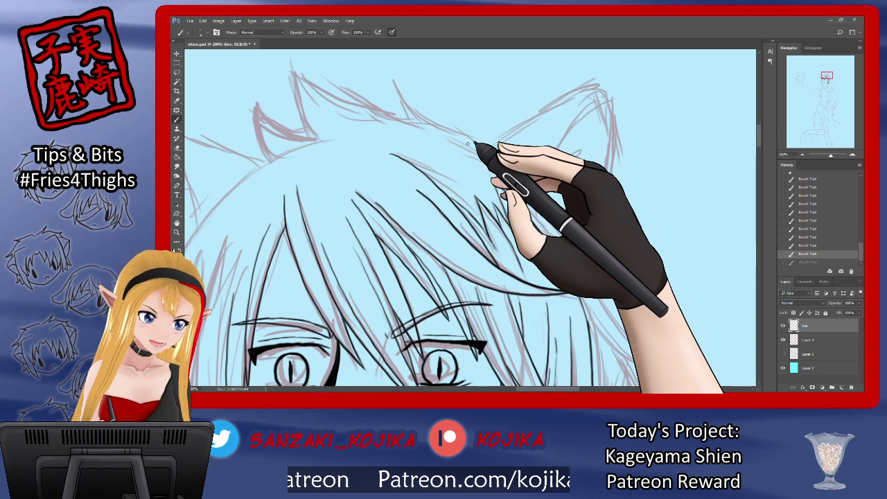
{"action": "mouse_move", "coordinate": [471, 143]}
{"action": "left_mouse_down"}
{"action": "mouse_move", "coordinate": [584, 244]}
{"action": "mouse_move", "coordinate": [629, 258]}
{"action": "mouse_move", "coordinate": [664, 255]}
{"action": "mouse_move", "coordinate": [597, 262]}
{"action": "mouse_move", "coordinate": [627, 314]}
{"action": "left_mouse_up"}
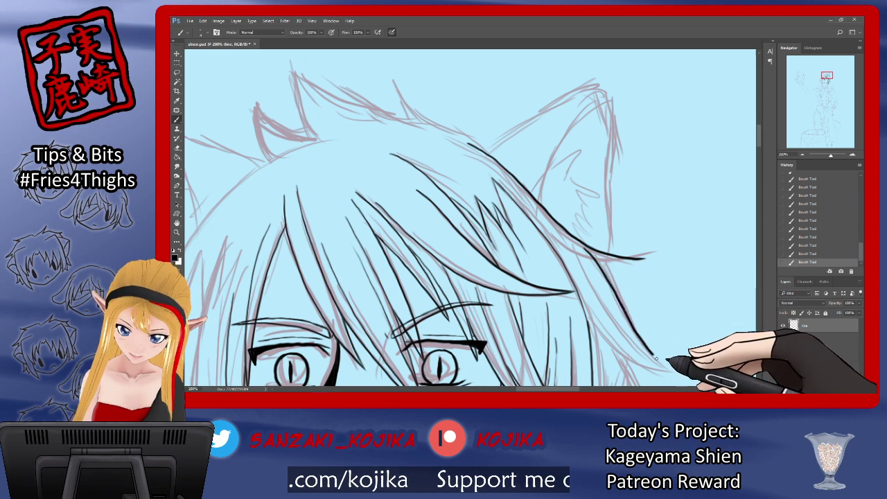
{"action": "left_click", "coordinate": [785, 354]}
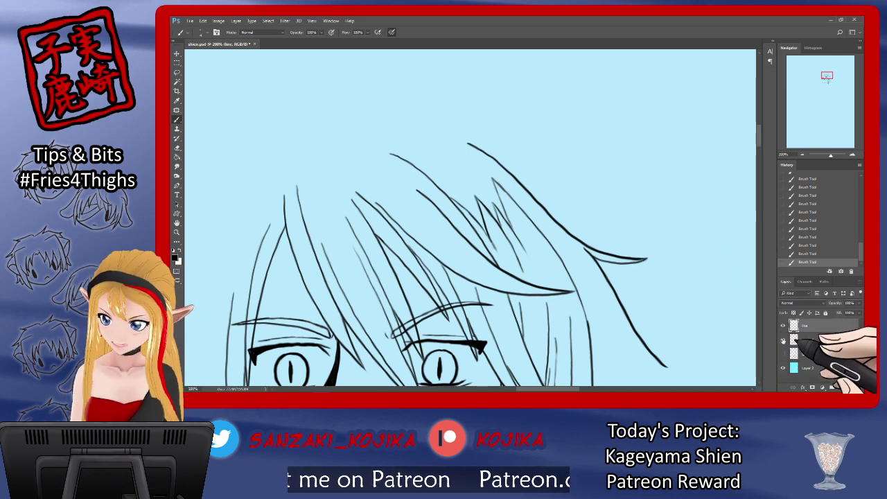
With the sketch layer shown, ink the underside of the pointed hair strand below the ear flick, and check it without the sketch.
{"action": "left_click", "coordinate": [784, 352]}
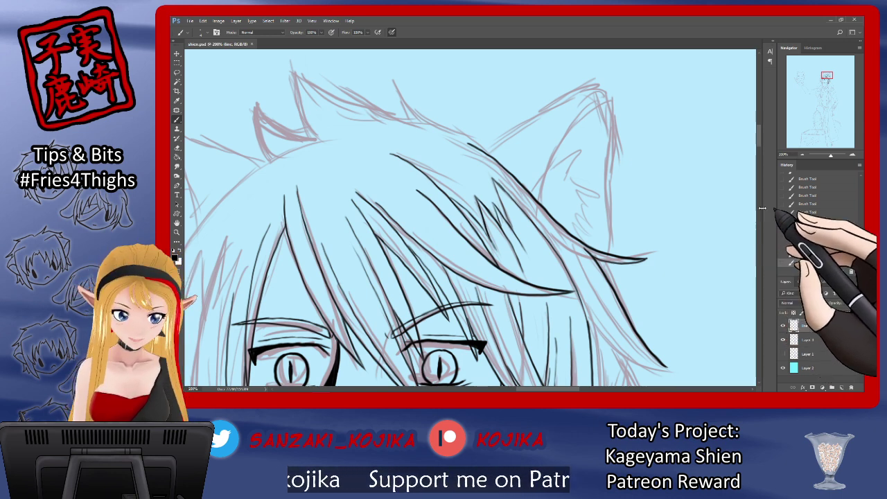
{"action": "left_click_drag", "start_coordinate": [758, 137], "coordinate": [761, 149]}
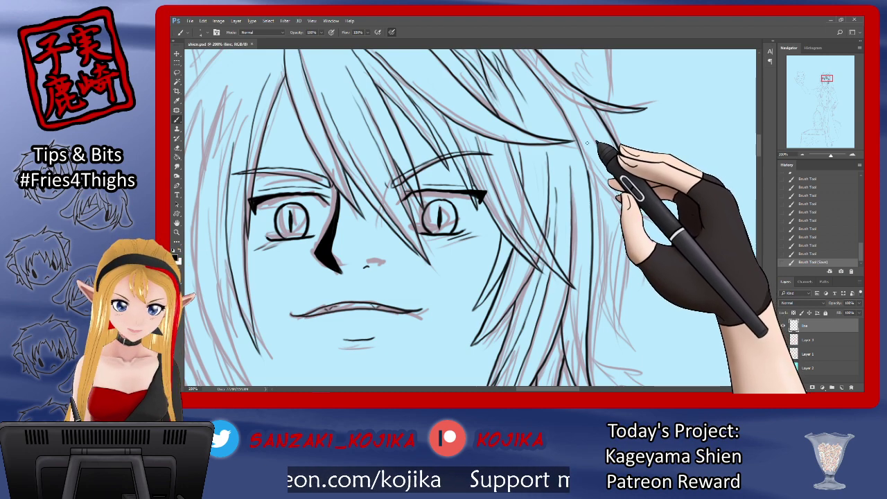
{"action": "left_click_drag", "start_coordinate": [613, 193], "coordinate": [667, 217]}
{"action": "left_click", "coordinate": [784, 339]}
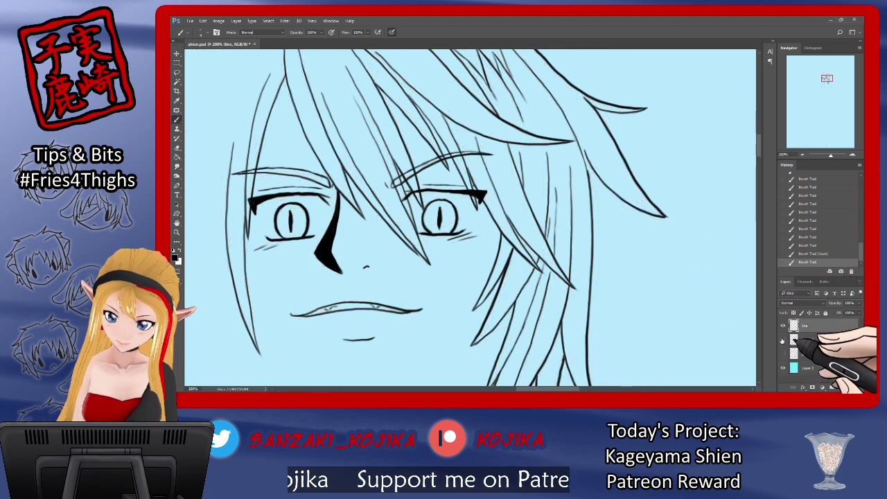
{"action": "left_click", "coordinate": [783, 341]}
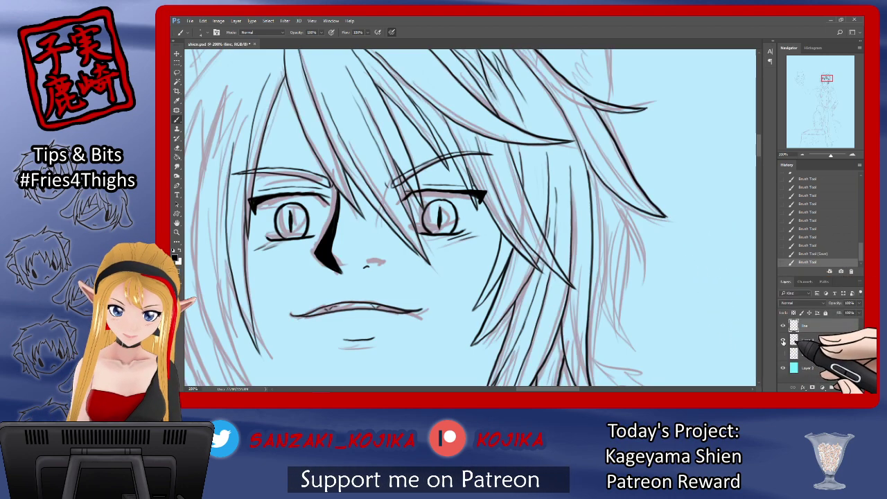
Ink the cat ear's outer outline and the curved inner edge, comparing each with the sketch layer hidden and shown.
{"action": "left_click_drag", "start_coordinate": [758, 149], "coordinate": [759, 137]}
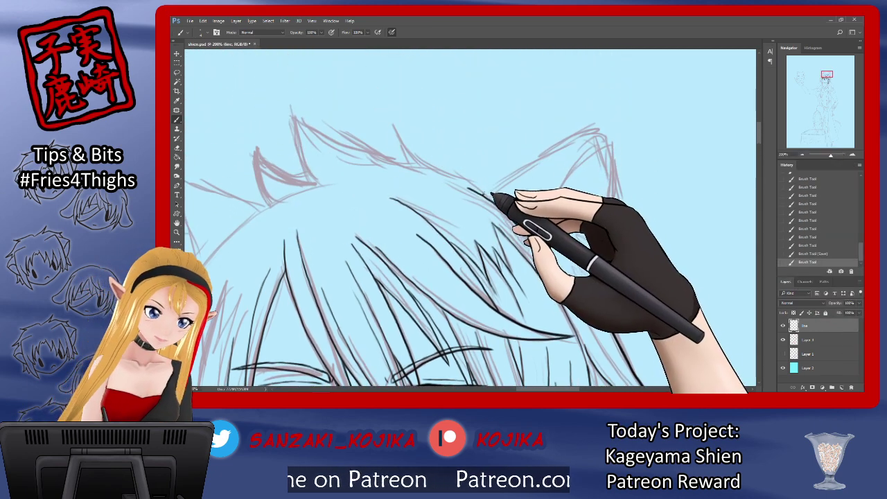
{"action": "mouse_move", "coordinate": [483, 195]}
{"action": "left_mouse_down"}
{"action": "mouse_move", "coordinate": [560, 140]}
{"action": "mouse_move", "coordinate": [606, 132]}
{"action": "mouse_move", "coordinate": [614, 159]}
{"action": "mouse_move", "coordinate": [610, 294]}
{"action": "left_mouse_up"}
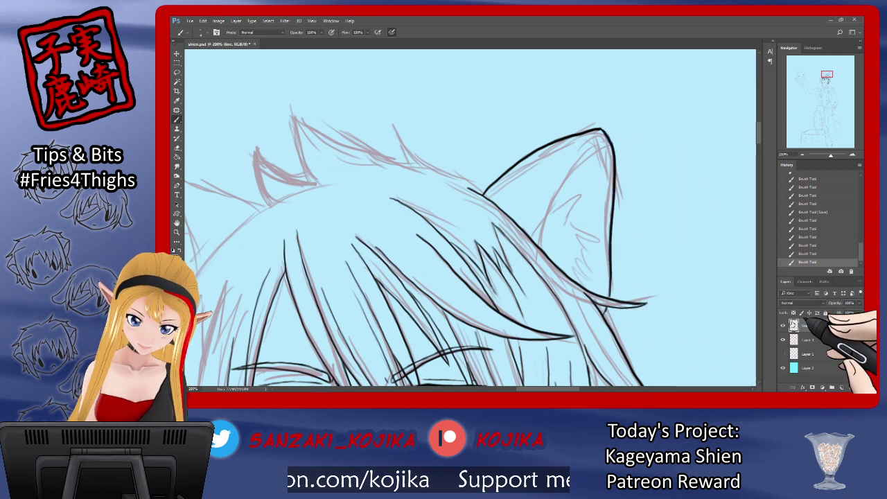
{"action": "left_click", "coordinate": [784, 339]}
{"action": "left_click", "coordinate": [785, 340]}
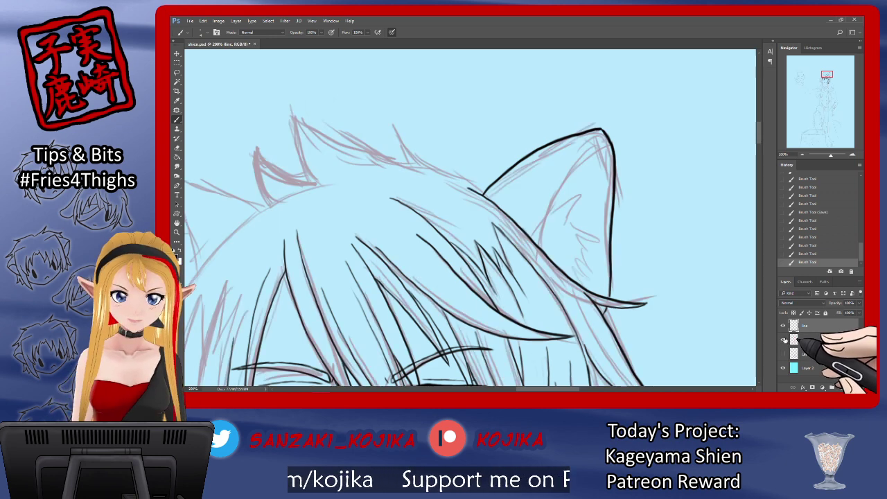
{"action": "mouse_move", "coordinate": [611, 148]}
{"action": "left_mouse_down"}
{"action": "mouse_move", "coordinate": [595, 154]}
{"action": "mouse_move", "coordinate": [554, 225]}
{"action": "left_mouse_up"}
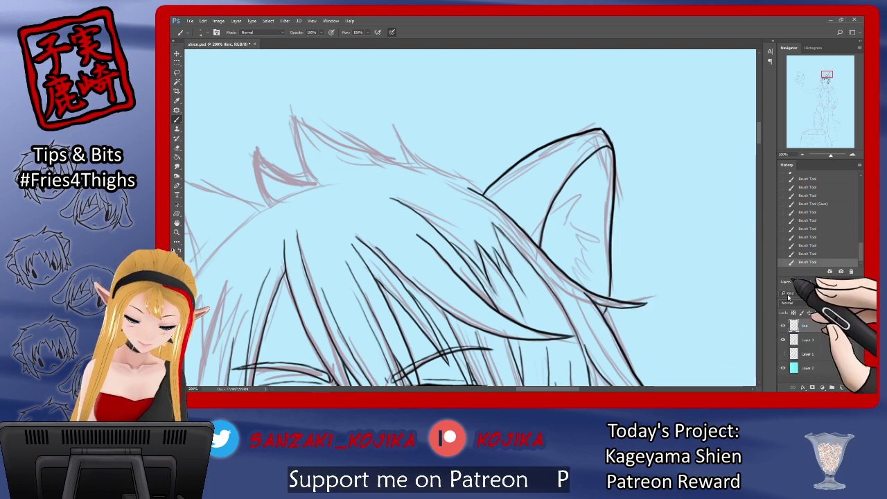
{"action": "left_click", "coordinate": [784, 339]}
{"action": "left_click", "coordinate": [784, 339]}
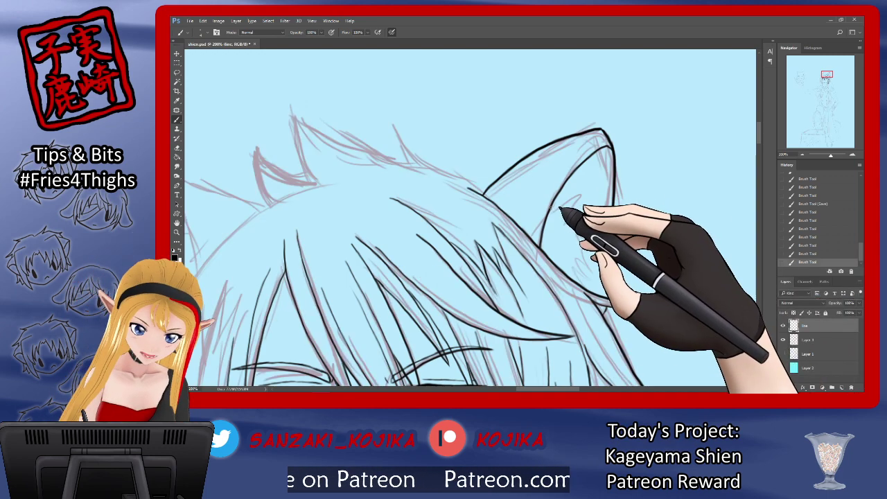
With the sketch hidden, ink the jagged fur edge and the small fur tufts inside the cat ear, and compare them with the sketch.
{"action": "left_click", "coordinate": [784, 340]}
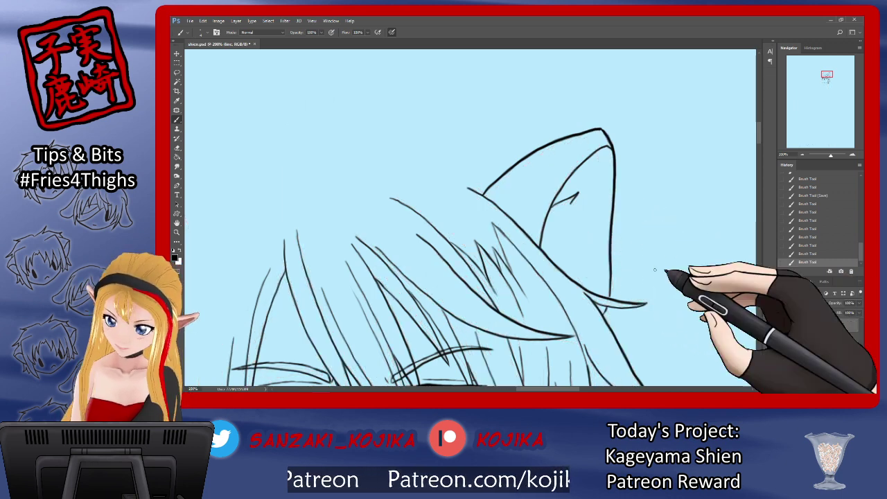
{"action": "mouse_move", "coordinate": [575, 198]}
{"action": "left_mouse_down"}
{"action": "mouse_move", "coordinate": [599, 225]}
{"action": "mouse_move", "coordinate": [598, 275]}
{"action": "left_mouse_up"}
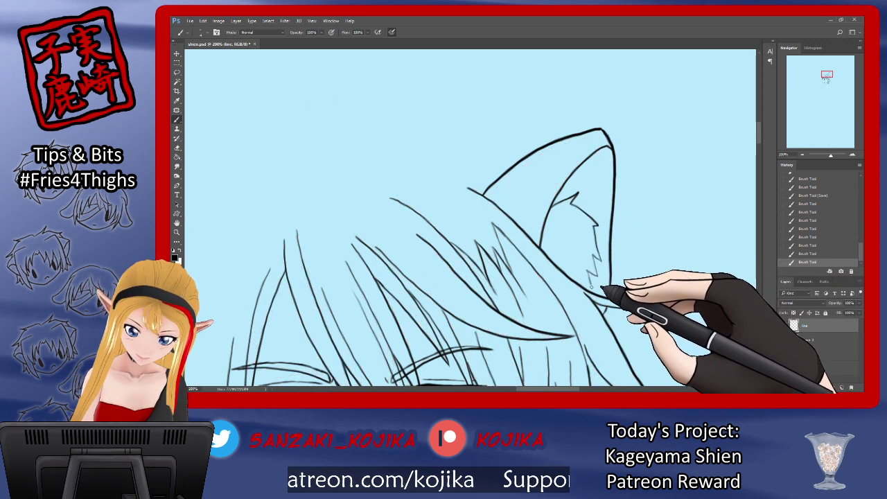
{"action": "left_click", "coordinate": [784, 340]}
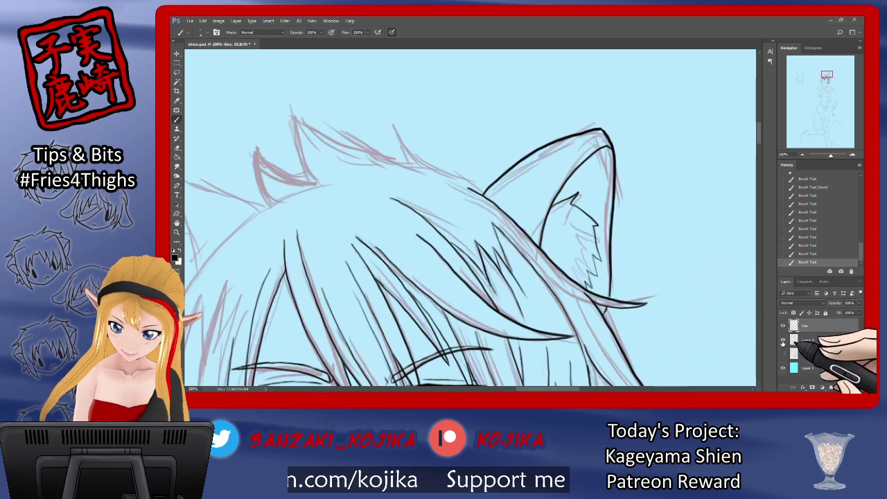
{"action": "left_click", "coordinate": [784, 339]}
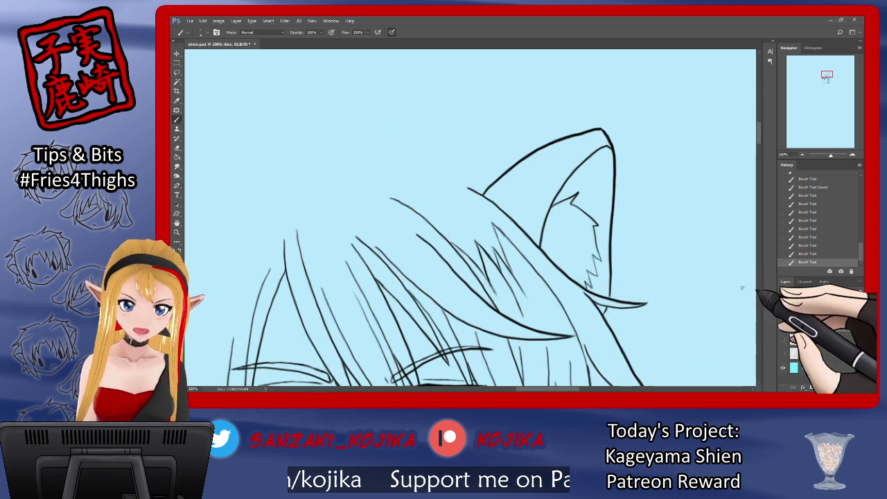
{"action": "mouse_move", "coordinate": [569, 212]}
{"action": "left_mouse_down"}
{"action": "mouse_move", "coordinate": [548, 219]}
{"action": "mouse_move", "coordinate": [581, 252]}
{"action": "mouse_move", "coordinate": [576, 242]}
{"action": "mouse_move", "coordinate": [565, 252]}
{"action": "mouse_move", "coordinate": [570, 273]}
{"action": "left_mouse_up"}
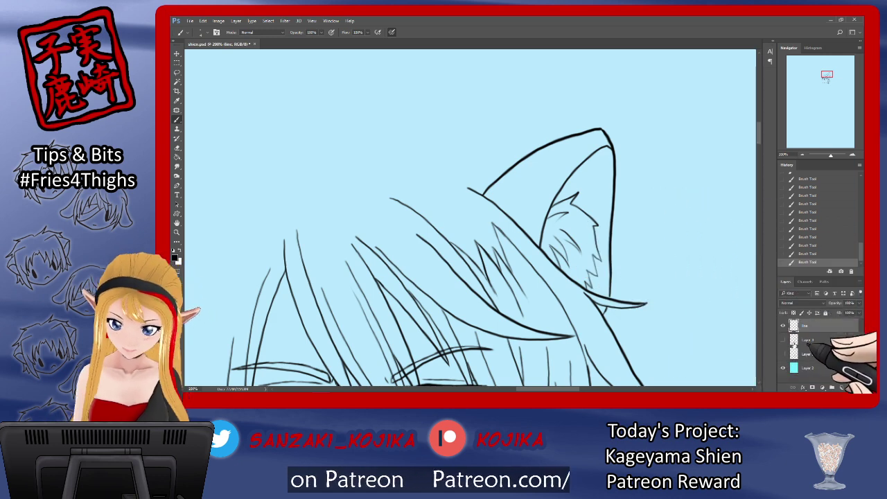
{"action": "left_click", "coordinate": [784, 339]}
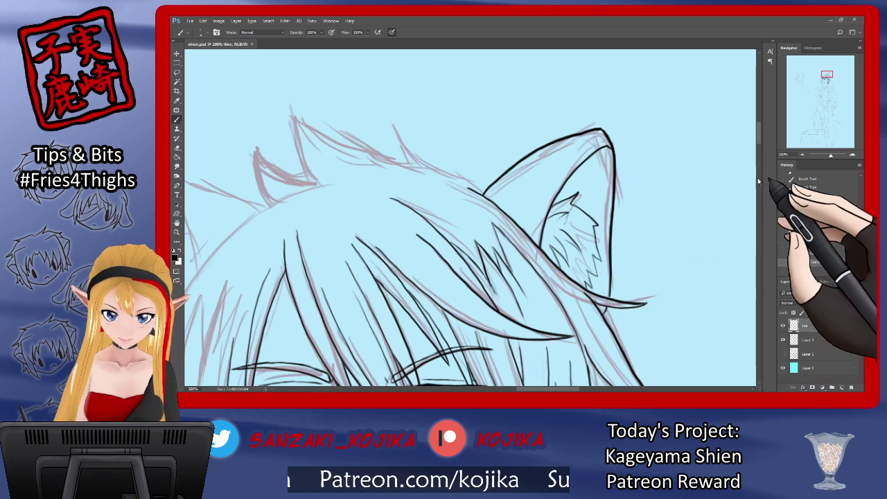
Ink a shorter pointed strand under the outer hair strand at cheek height, undoing and redrawing its outer line, and hide the sketch layer.
{"action": "left_click_drag", "start_coordinate": [760, 136], "coordinate": [756, 154]}
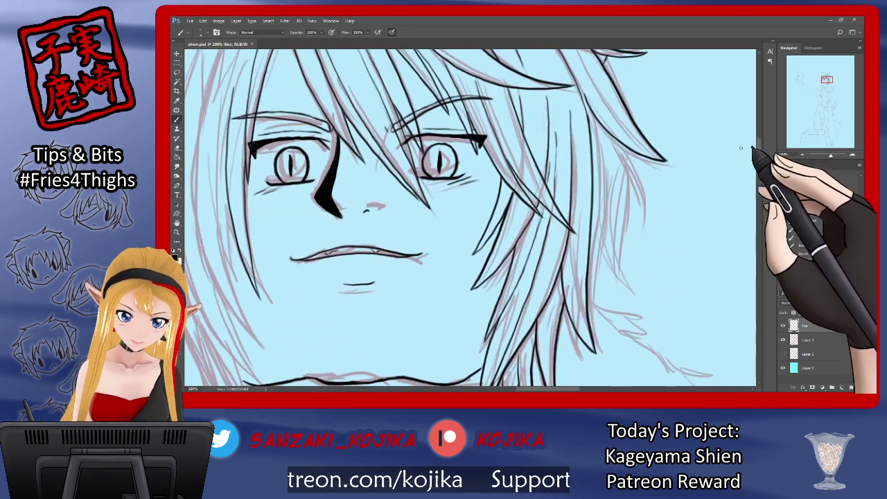
{"action": "mouse_move", "coordinate": [598, 128]}
{"action": "left_mouse_down"}
{"action": "mouse_move", "coordinate": [634, 184]}
{"action": "mouse_move", "coordinate": [641, 225]}
{"action": "left_mouse_up"}
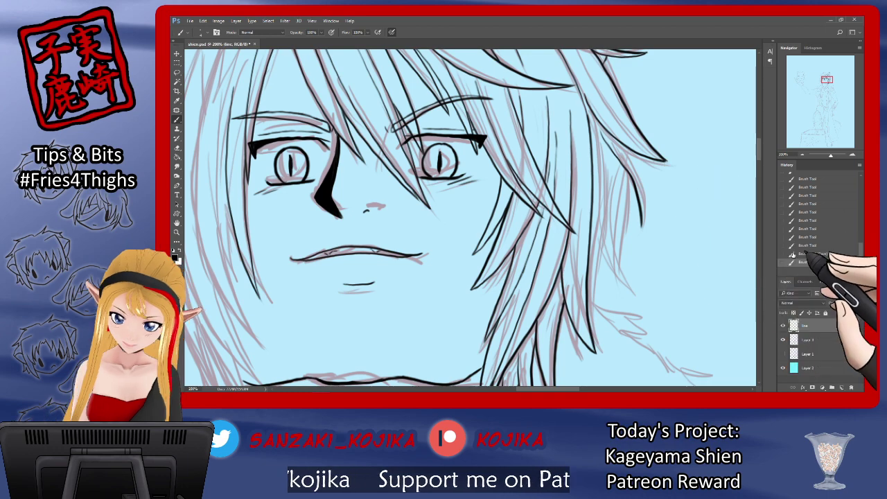
{"action": "left_click", "coordinate": [807, 255]}
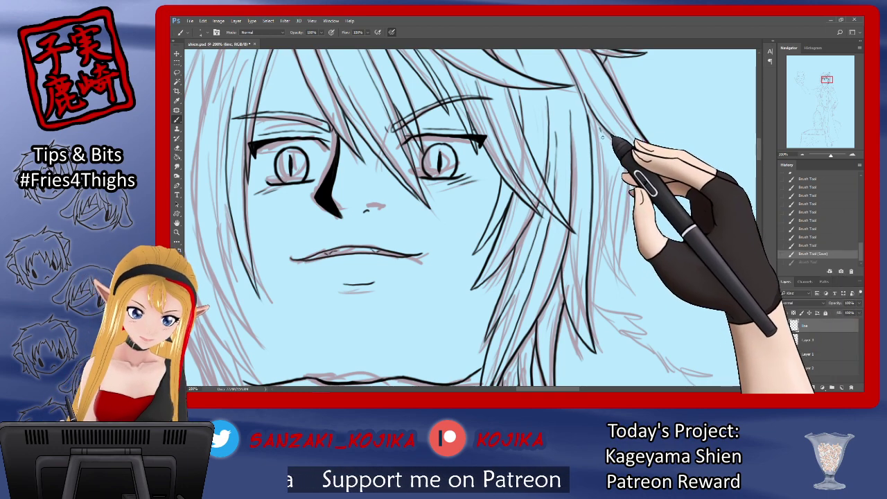
{"action": "left_click_drag", "start_coordinate": [621, 167], "coordinate": [623, 171]}
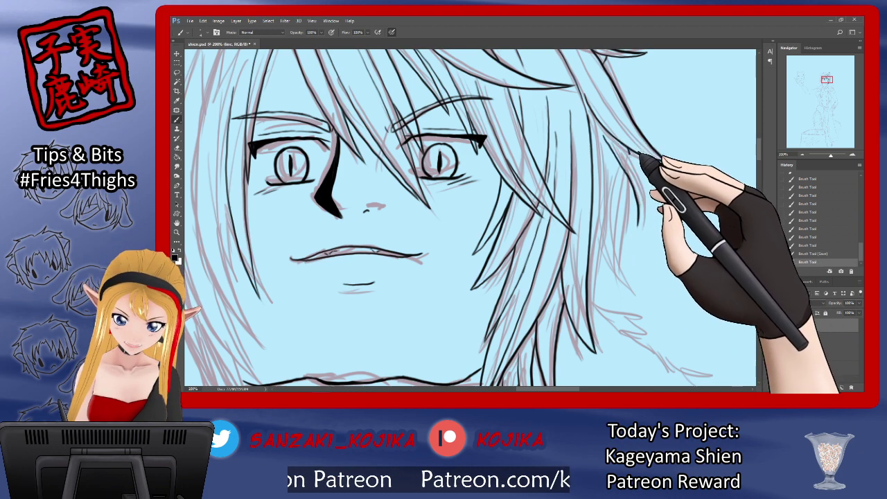
{"action": "left_click_drag", "start_coordinate": [629, 153], "coordinate": [637, 178]}
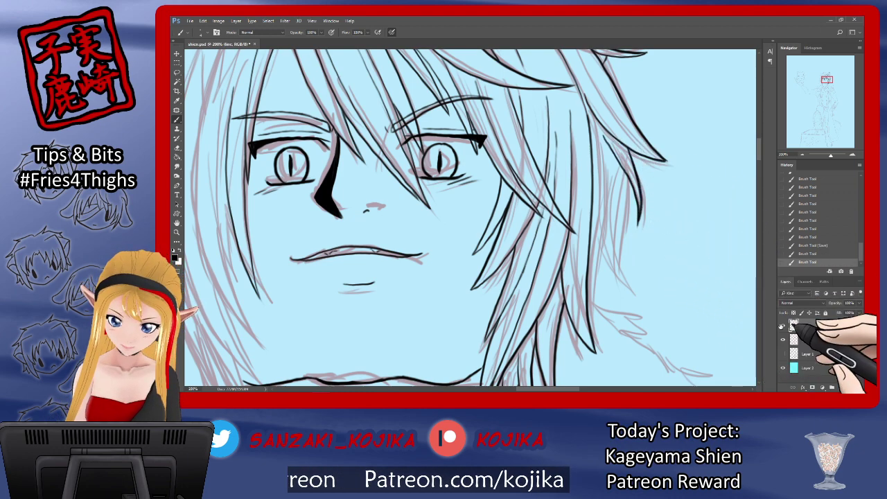
{"action": "left_click", "coordinate": [782, 339]}
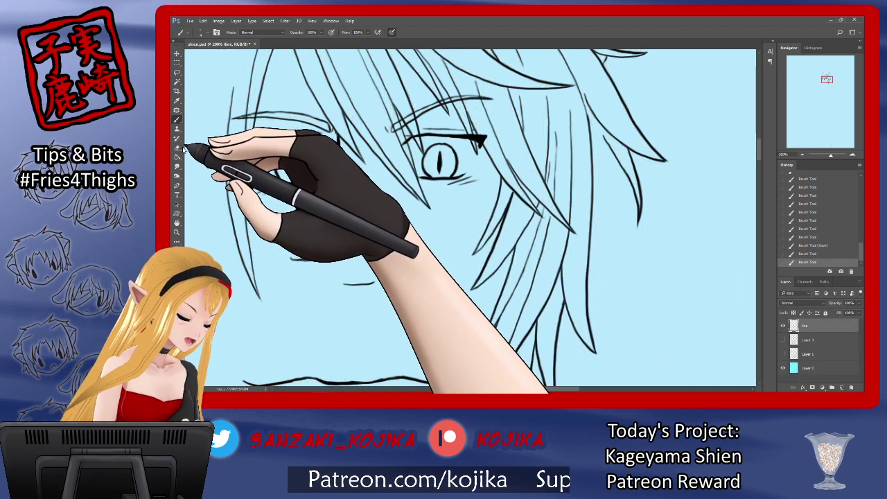
Trim the overlong tip of the new short strand to a clean point with the Eraser, and return to the Brush.
{"action": "left_click", "coordinate": [177, 147]}
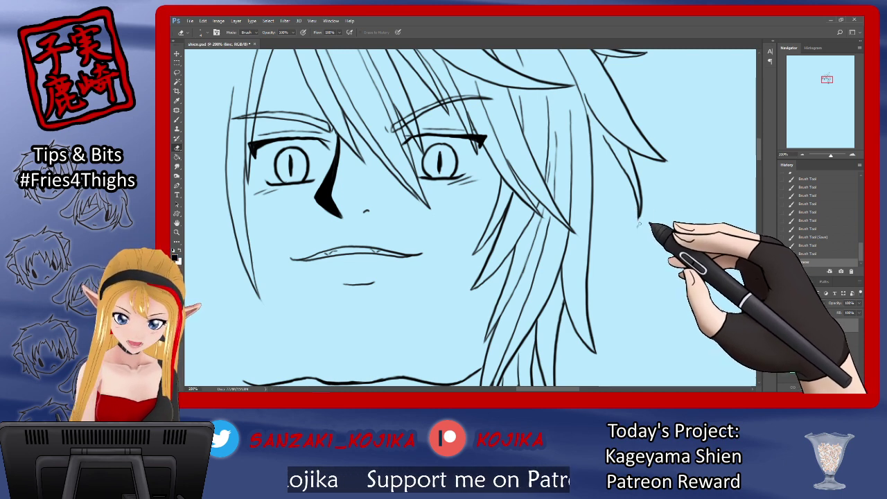
{"action": "left_click_drag", "start_coordinate": [639, 216], "coordinate": [639, 208]}
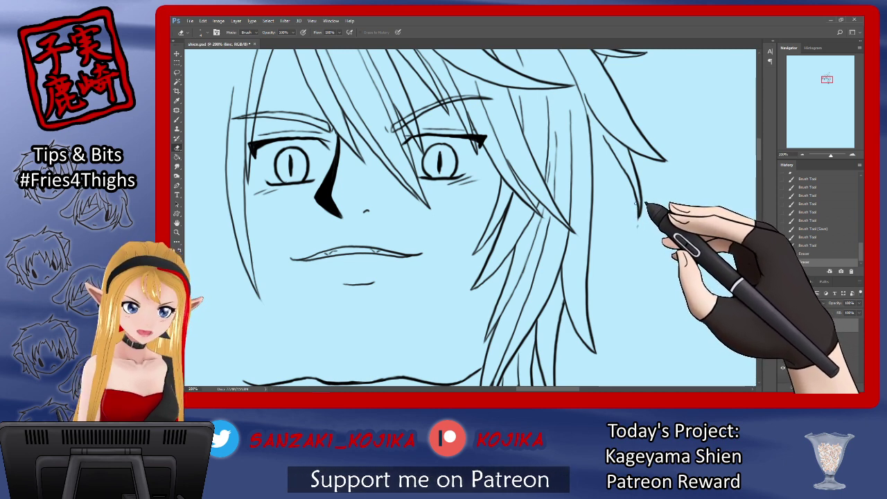
{"action": "left_click", "coordinate": [636, 206]}
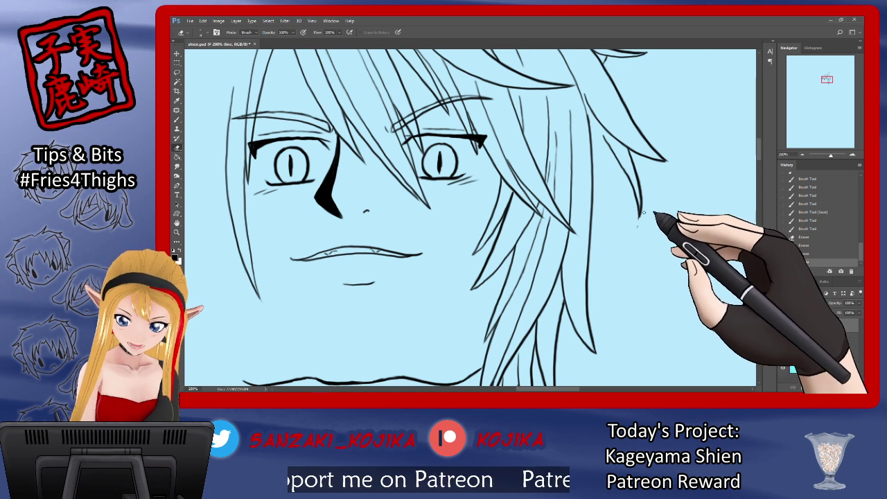
{"action": "left_click", "coordinate": [641, 214]}
{"action": "left_click", "coordinate": [638, 221]}
{"action": "left_click", "coordinate": [637, 225]}
{"action": "left_click", "coordinate": [637, 218]}
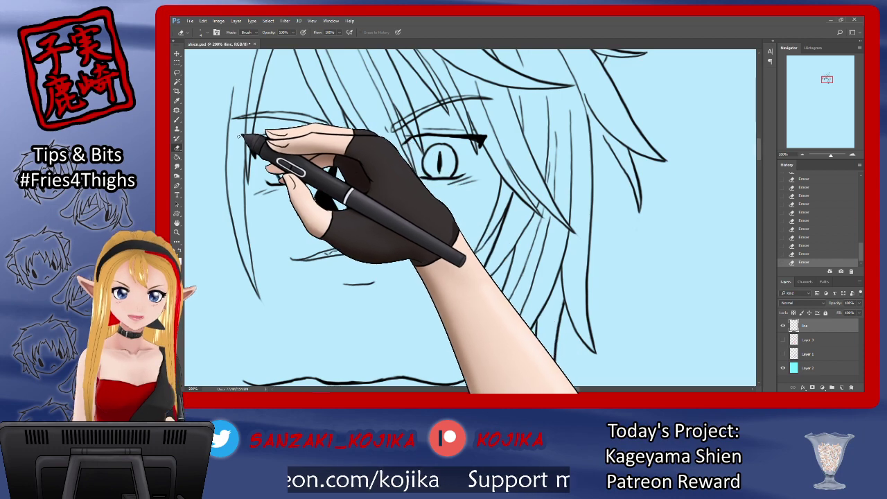
{"action": "key", "text": "b"}
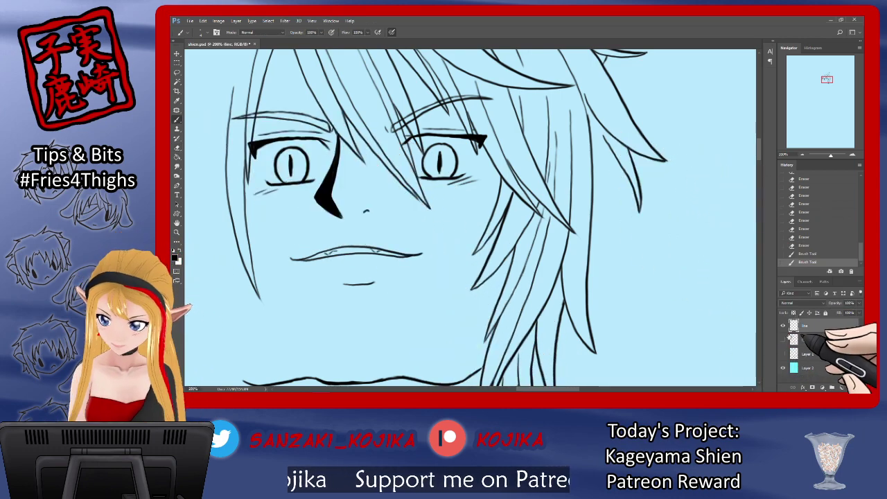
With the sketch layer shown, ink the long strand running down beside the jaw hair to a point, and check it without the sketch.
{"action": "left_click", "coordinate": [785, 340]}
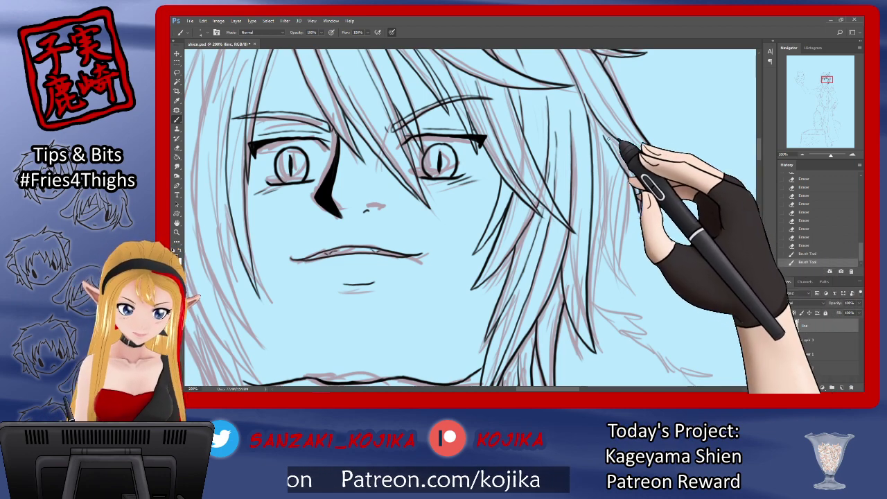
{"action": "left_click_drag", "start_coordinate": [599, 165], "coordinate": [594, 309]}
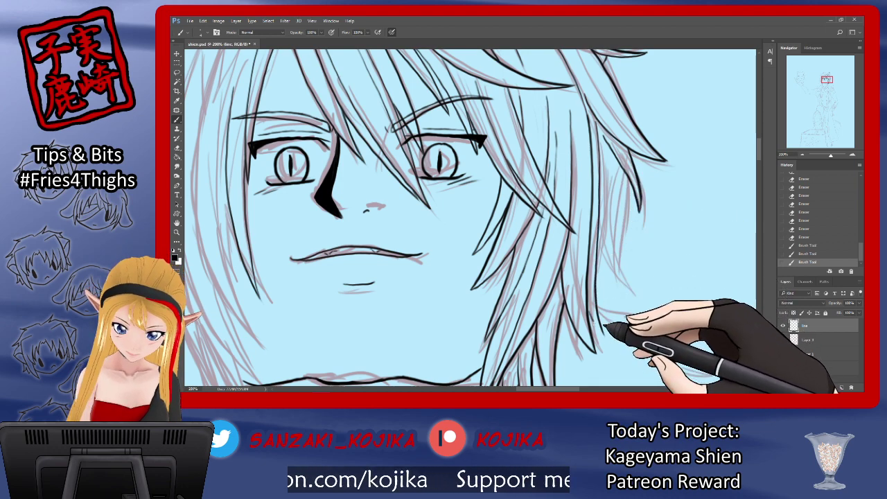
{"action": "left_click", "coordinate": [783, 341]}
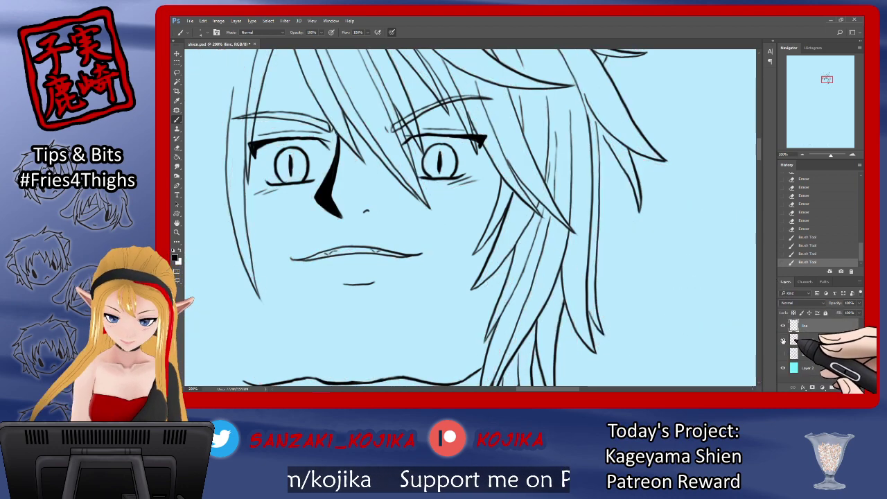
{"action": "left_click", "coordinate": [784, 341]}
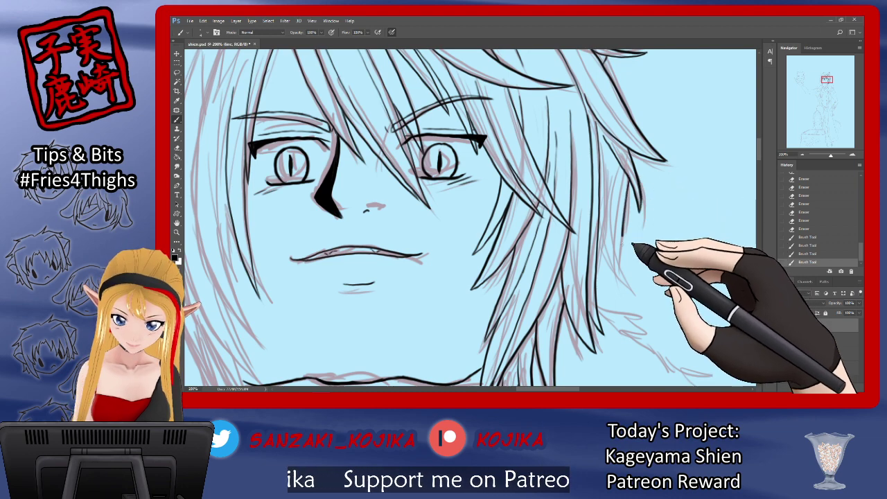
Ink a pointed strand between the short outer strand and the long jaw strand, and hide the sketch layer.
{"action": "left_click_drag", "start_coordinate": [623, 243], "coordinate": [629, 281]}
{"action": "left_click_drag", "start_coordinate": [609, 251], "coordinate": [628, 284]}
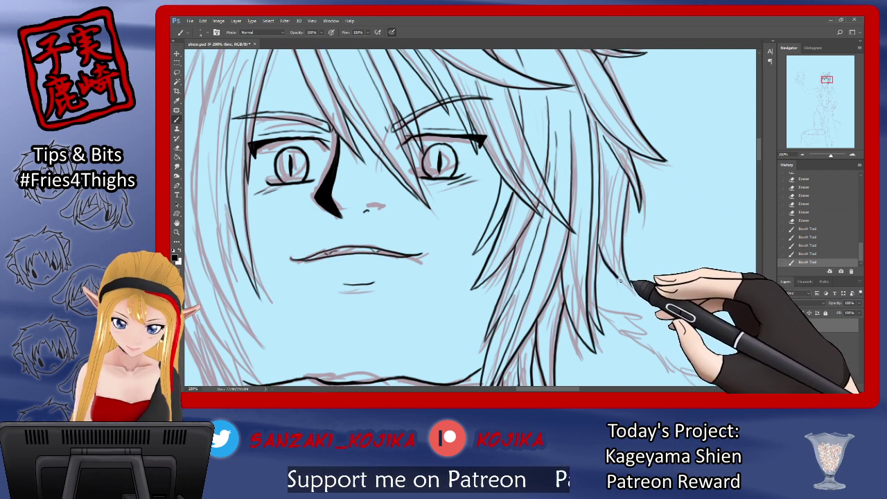
{"action": "left_click", "coordinate": [784, 341]}
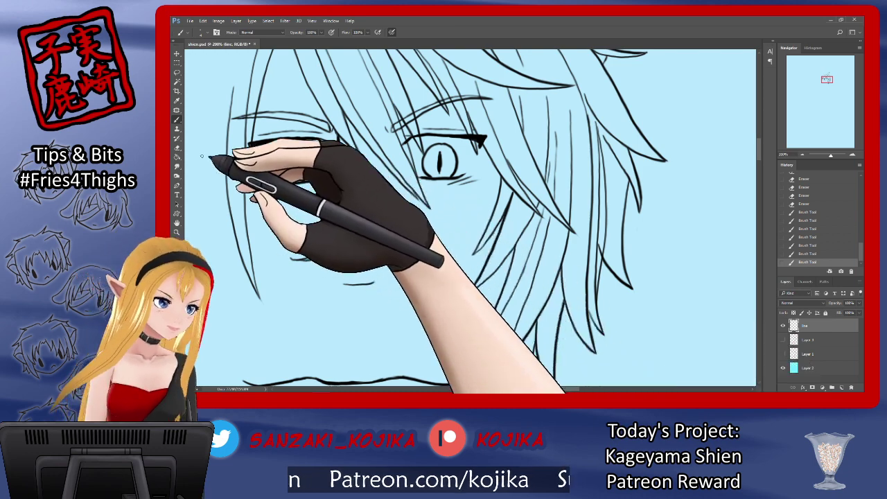
Refine the line of the new pointed strand beside the long jaw strand with the Eraser.
{"action": "key", "text": "e"}
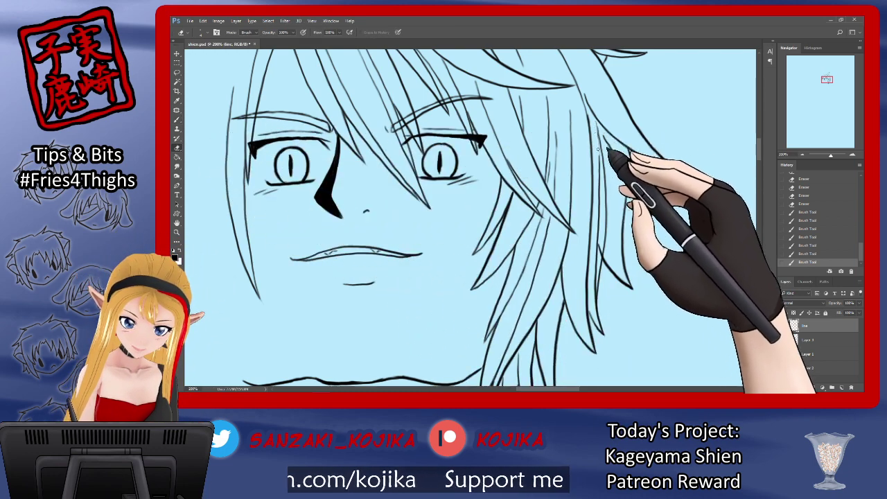
{"action": "left_click_drag", "start_coordinate": [598, 183], "coordinate": [601, 176]}
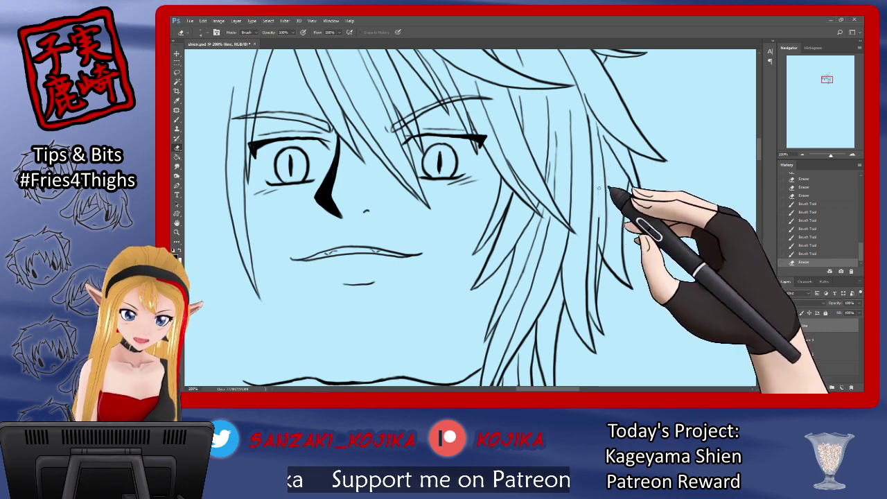
{"action": "left_click_drag", "start_coordinate": [598, 236], "coordinate": [599, 215]}
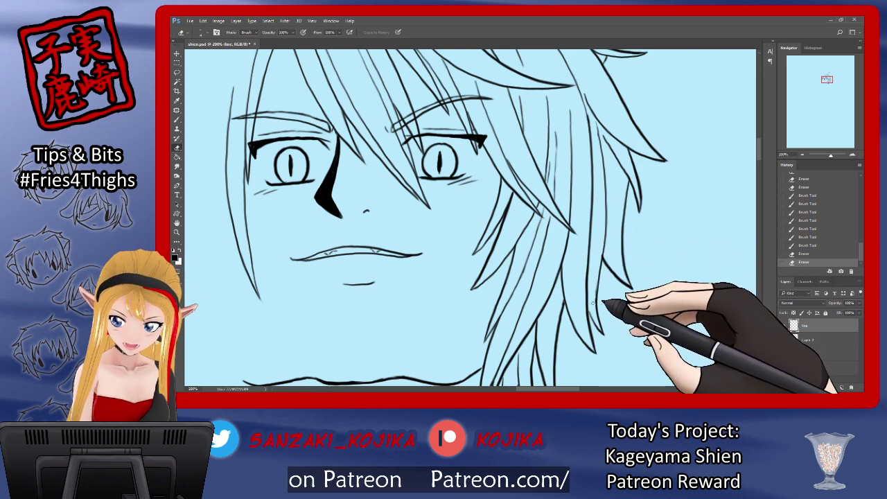
{"action": "left_click_drag", "start_coordinate": [598, 279], "coordinate": [595, 300]}
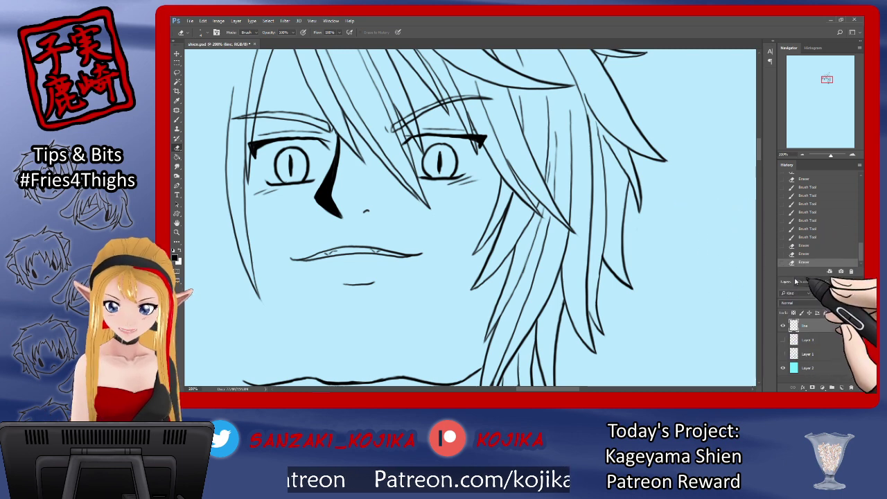
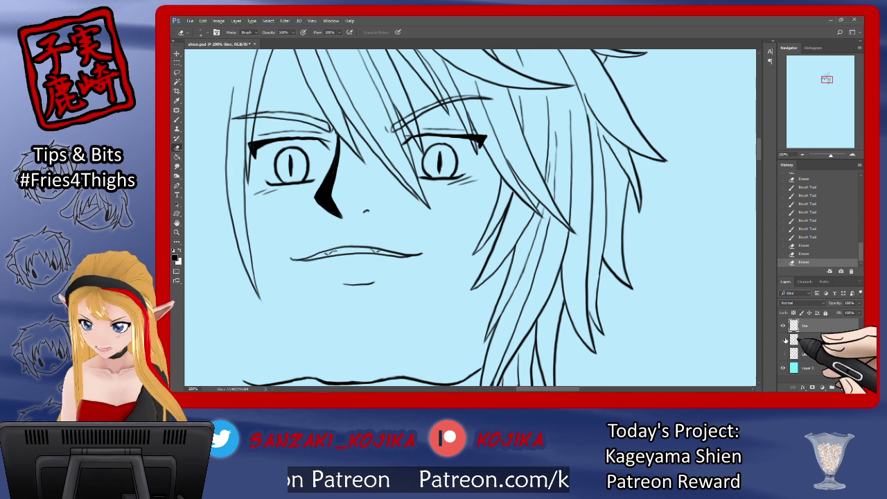
With the sketch layer shown, ink the outer lines of the pointed strand framing the opposite side of the face, and check it without the sketch.
{"action": "left_click", "coordinate": [784, 340]}
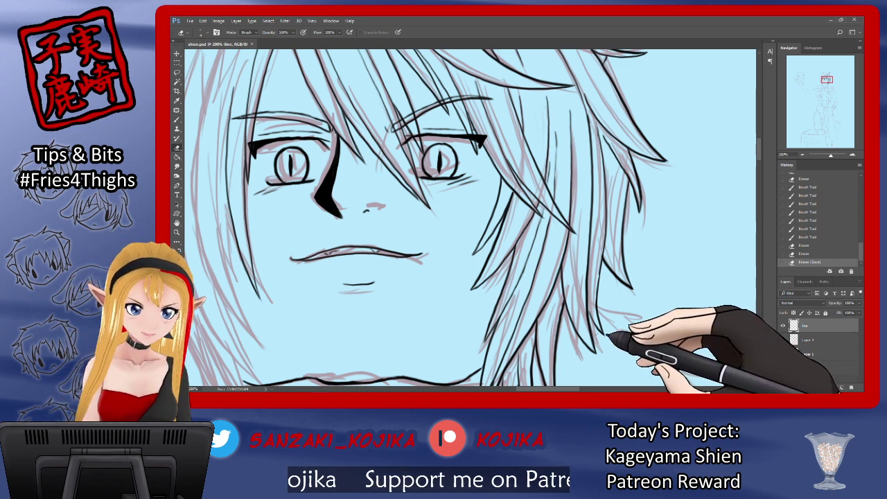
{"action": "left_click_drag", "start_coordinate": [572, 389], "coordinate": [543, 389]}
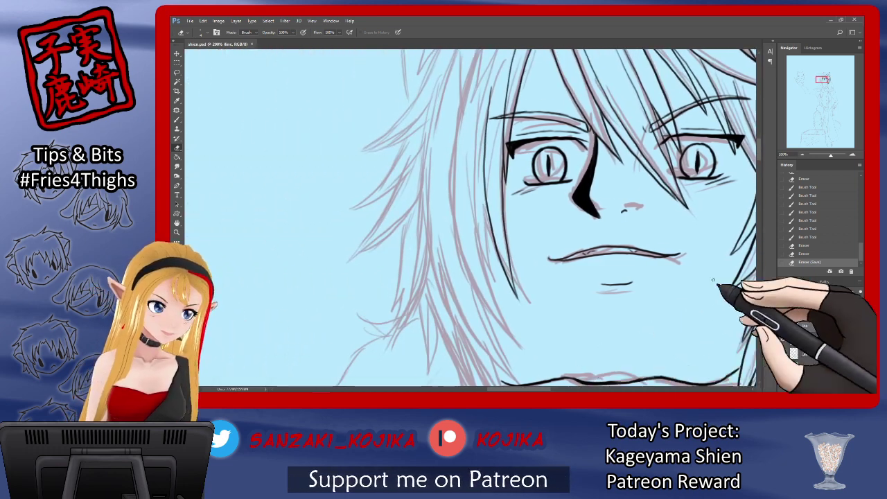
{"action": "mouse_move", "coordinate": [758, 152]}
{"action": "left_mouse_down"}
{"action": "mouse_move", "coordinate": [757, 164]}
{"action": "mouse_move", "coordinate": [761, 151]}
{"action": "left_mouse_up"}
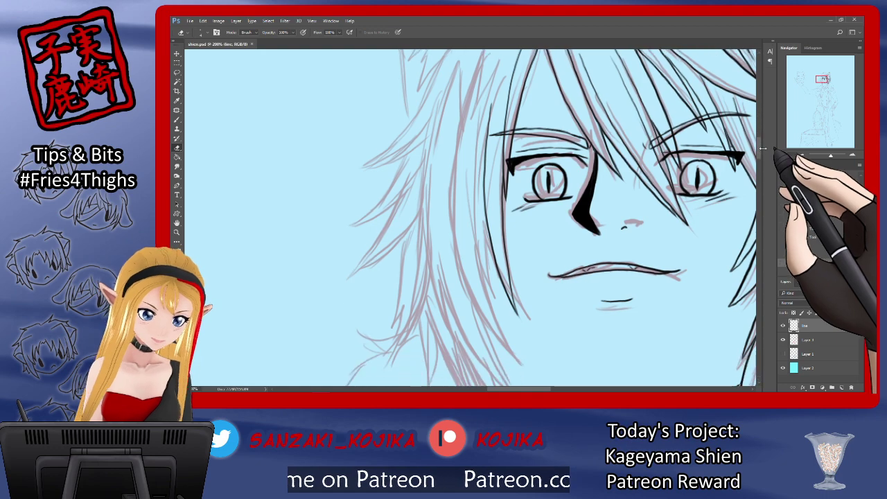
{"action": "key", "text": "b"}
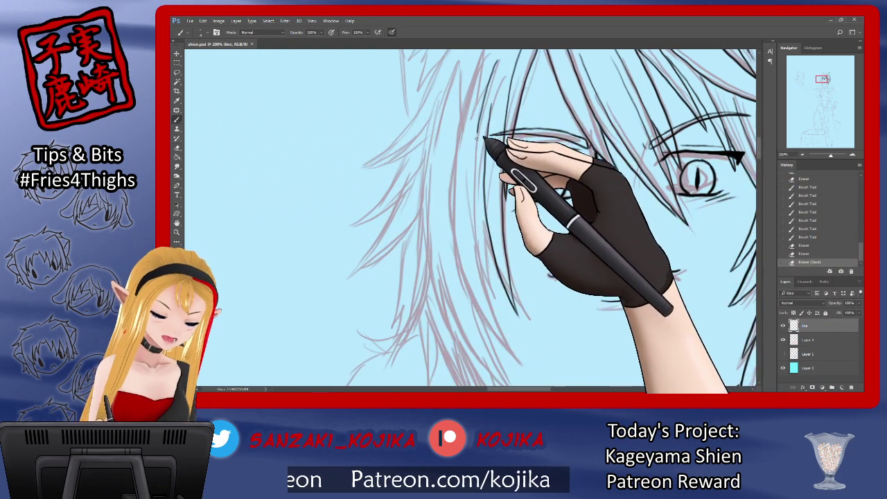
{"action": "left_click_drag", "start_coordinate": [499, 309], "coordinate": [516, 331]}
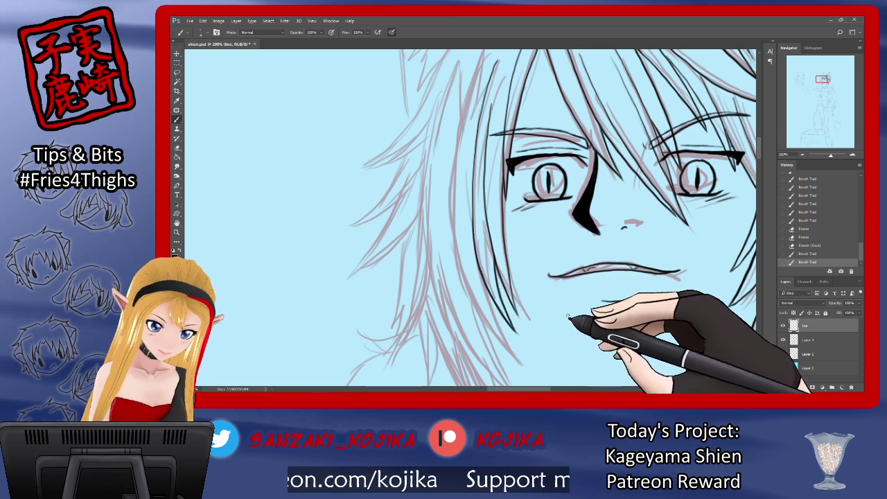
{"action": "left_click", "coordinate": [784, 339]}
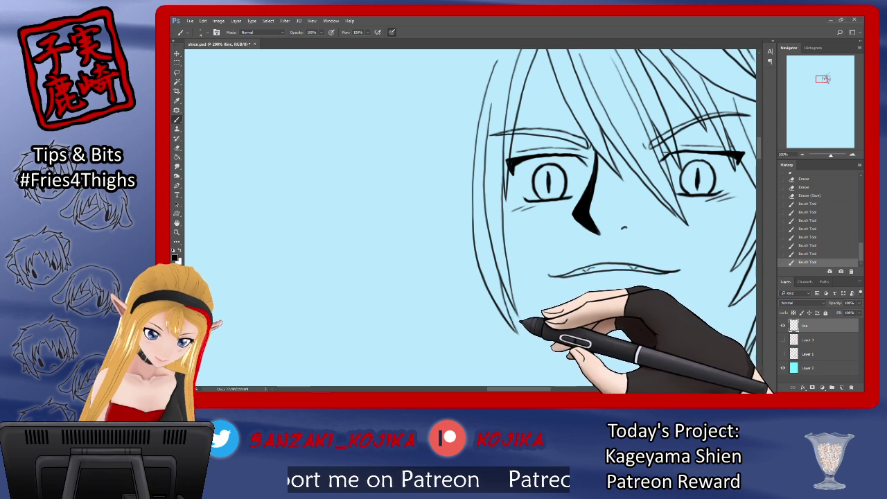
{"action": "left_click_drag", "start_coordinate": [601, 300], "coordinate": [631, 300]}
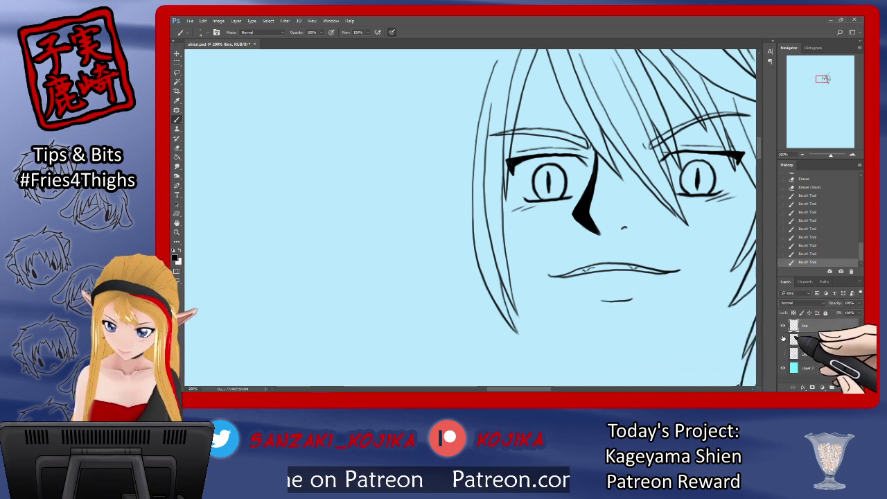
With the sketch layer shown, ink a longer strand just outside the face-framing one, curving down to a point above the jawline.
{"action": "left_click", "coordinate": [784, 339]}
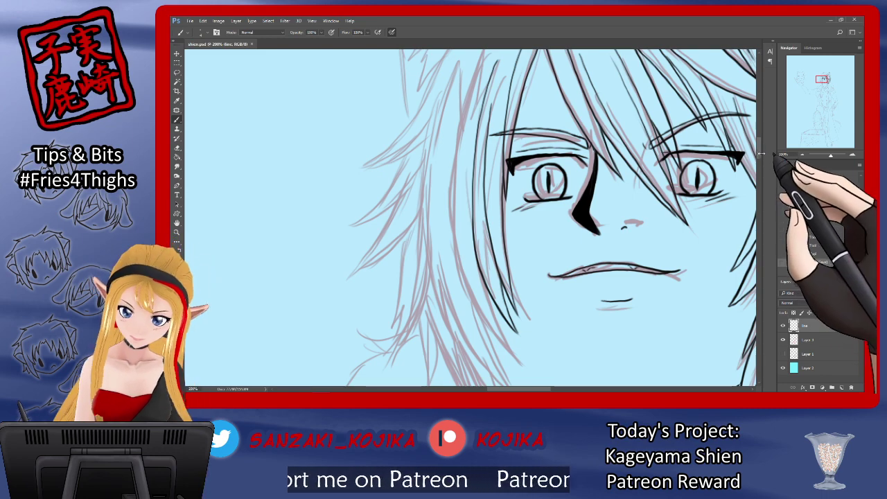
{"action": "mouse_move", "coordinate": [760, 157]}
{"action": "left_mouse_down"}
{"action": "mouse_move", "coordinate": [760, 145]}
{"action": "mouse_move", "coordinate": [758, 163]}
{"action": "mouse_move", "coordinate": [759, 153]}
{"action": "left_mouse_up"}
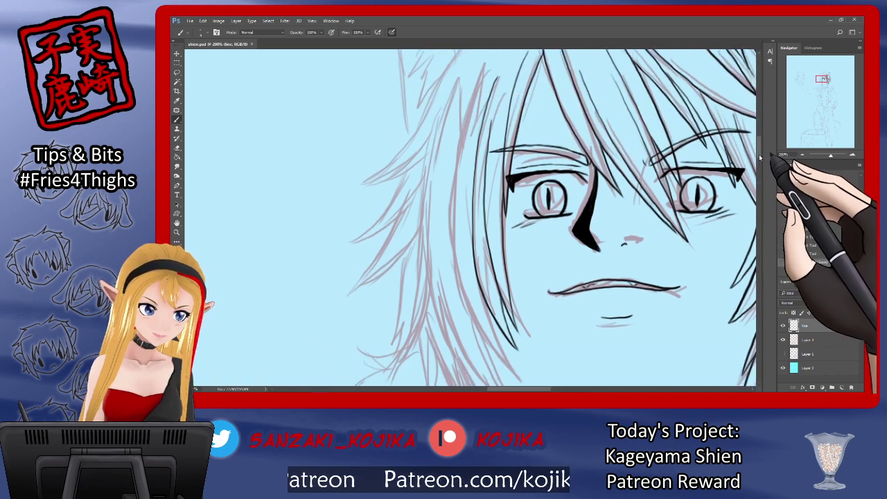
{"action": "mouse_move", "coordinate": [458, 152]}
{"action": "left_mouse_down"}
{"action": "mouse_move", "coordinate": [452, 246]}
{"action": "mouse_move", "coordinate": [462, 295]}
{"action": "left_mouse_up"}
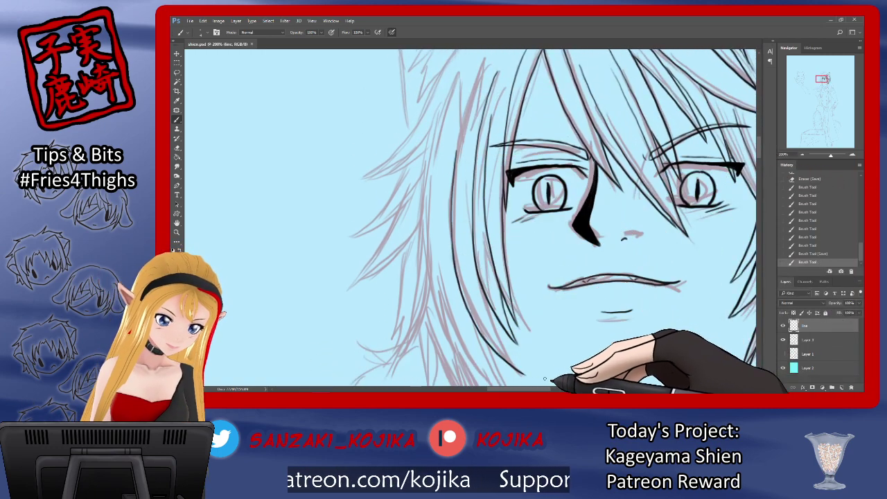
{"action": "left_click_drag", "start_coordinate": [759, 154], "coordinate": [759, 161]}
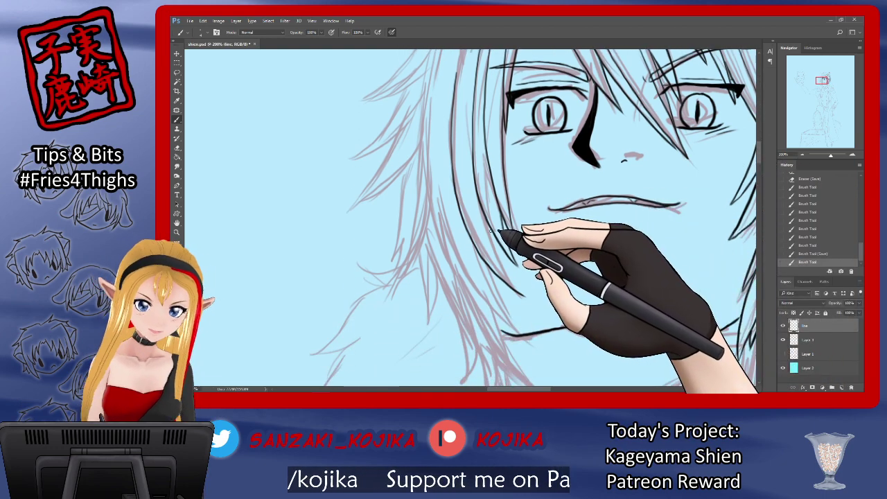
{"action": "left_click_drag", "start_coordinate": [517, 291], "coordinate": [524, 296]}
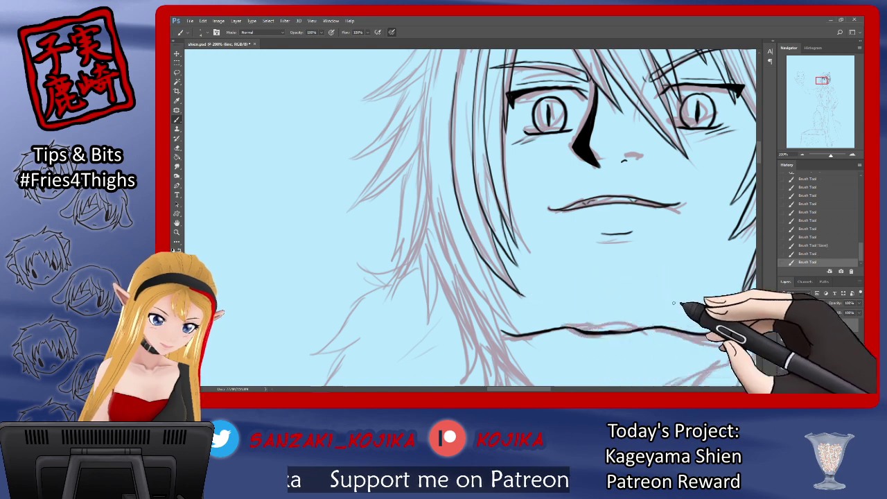
Hide the sketch layer and clean up the strand tips beside the jaw with the Eraser.
{"action": "left_click", "coordinate": [783, 340]}
{"action": "left_click", "coordinate": [177, 148]}
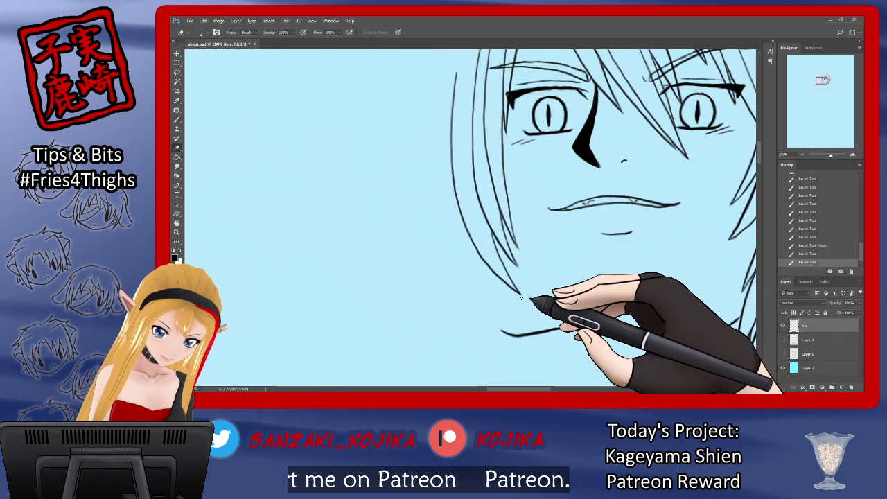
{"action": "left_click", "coordinate": [522, 255]}
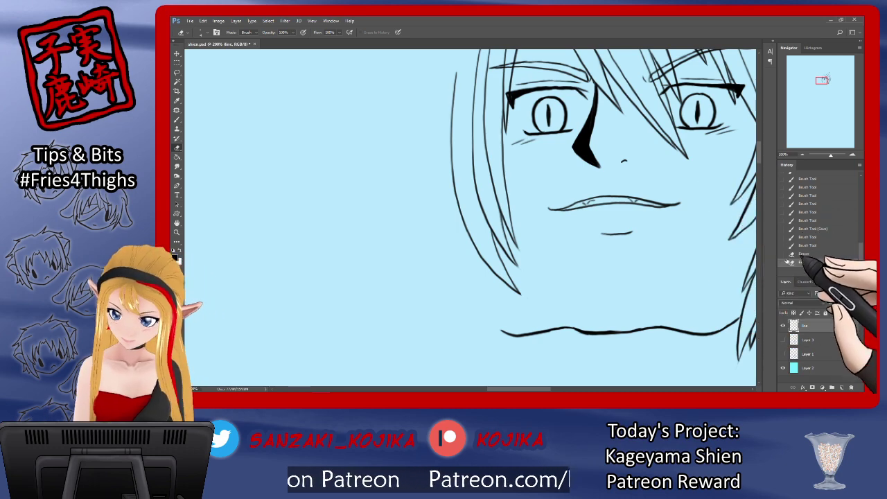
With the sketch layer shown, ink the upper ends of the side strands beside the eyebrow with the Brush, and check them without the sketch.
{"action": "left_click", "coordinate": [784, 340]}
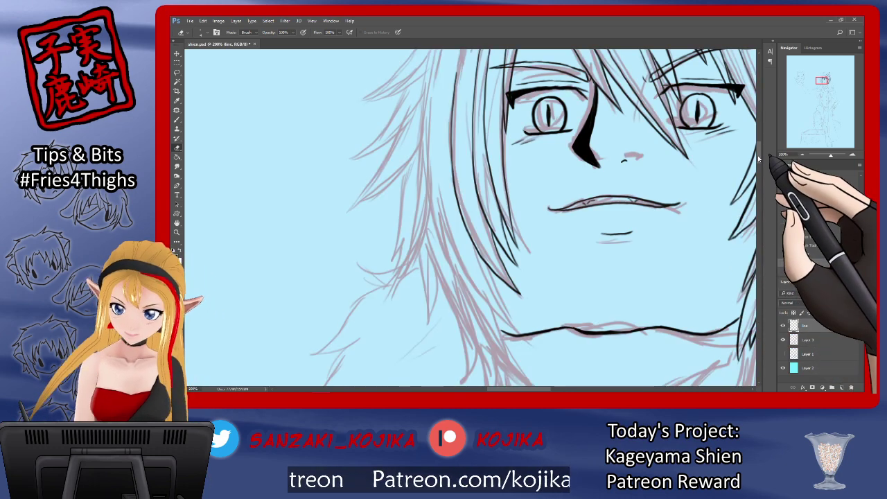
{"action": "left_click_drag", "start_coordinate": [758, 155], "coordinate": [759, 142]}
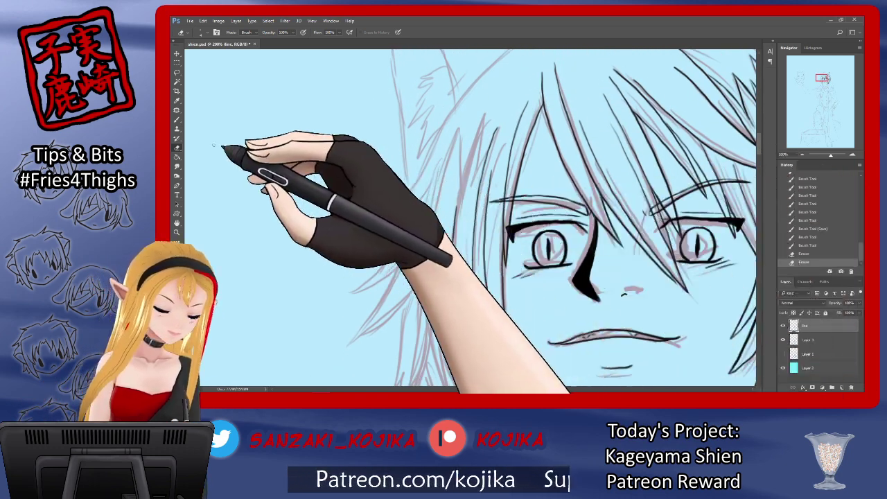
{"action": "left_click", "coordinate": [178, 119]}
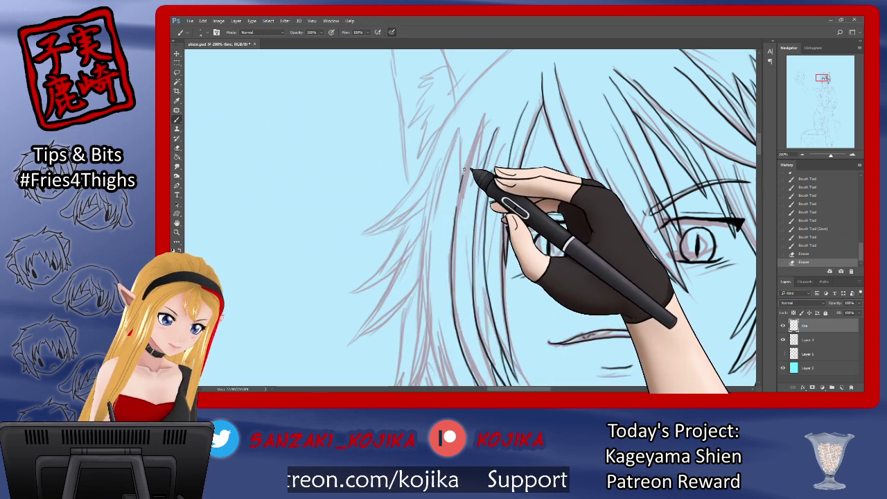
{"action": "left_click_drag", "start_coordinate": [465, 168], "coordinate": [490, 113]}
{"action": "left_click_drag", "start_coordinate": [466, 159], "coordinate": [484, 118]}
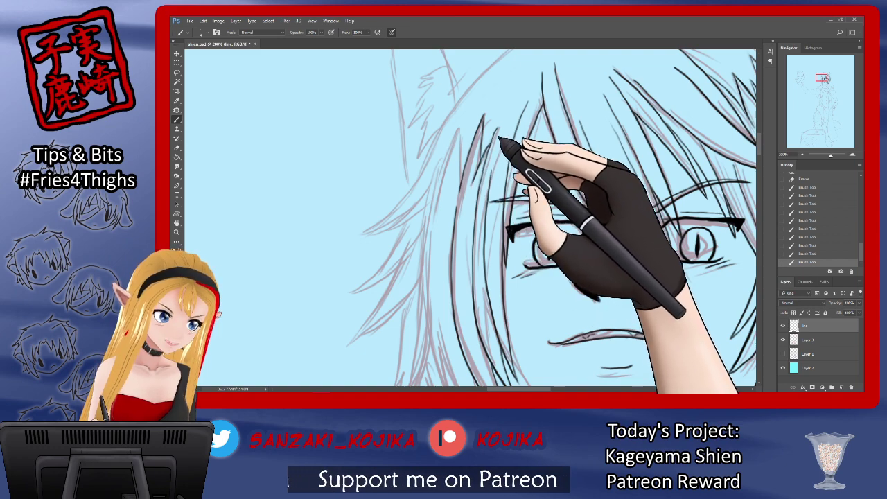
{"action": "left_click", "coordinate": [783, 340]}
{"action": "left_click", "coordinate": [783, 340]}
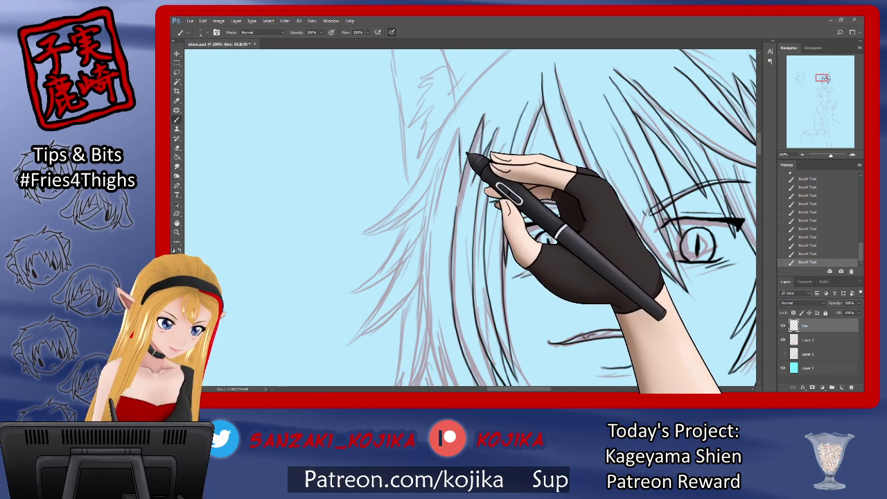
Ink the next long strand down to the jawline, undoing and redrawing its outer line, and check it without the sketch.
{"action": "mouse_move", "coordinate": [759, 151]}
{"action": "left_mouse_down"}
{"action": "mouse_move", "coordinate": [758, 161]}
{"action": "mouse_move", "coordinate": [759, 147]}
{"action": "left_mouse_up"}
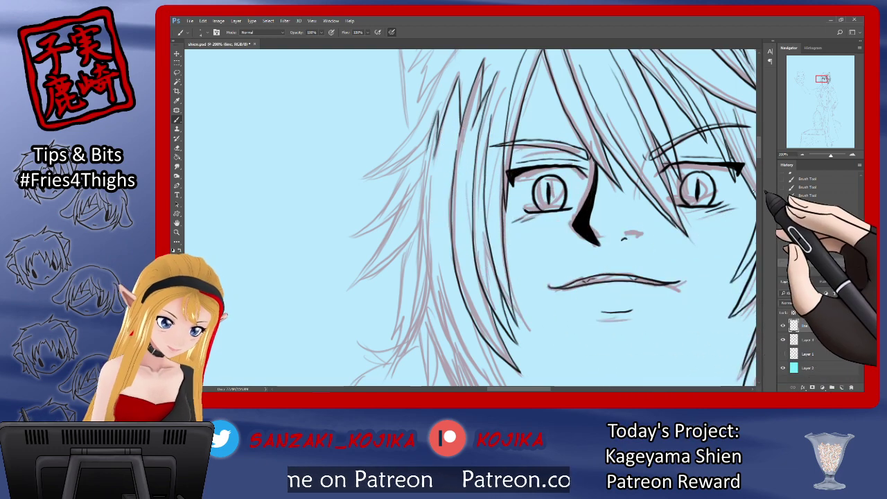
{"action": "left_click_drag", "start_coordinate": [759, 154], "coordinate": [759, 162]}
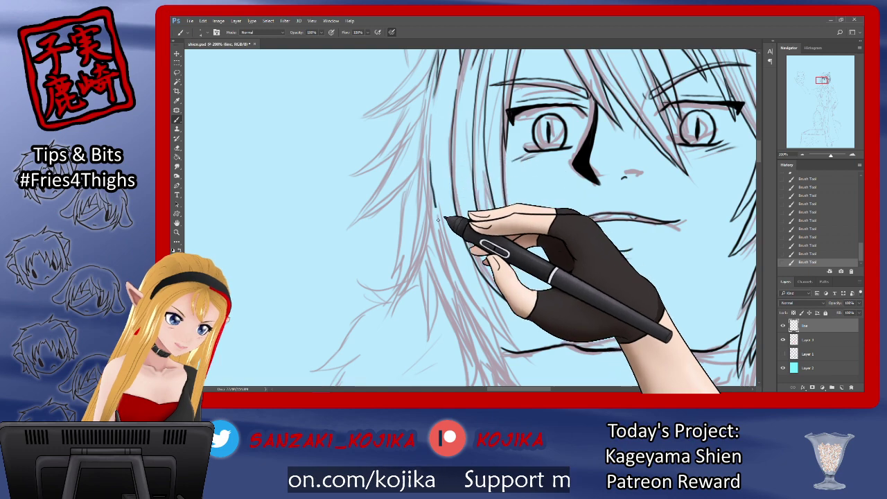
{"action": "left_click", "coordinate": [807, 254]}
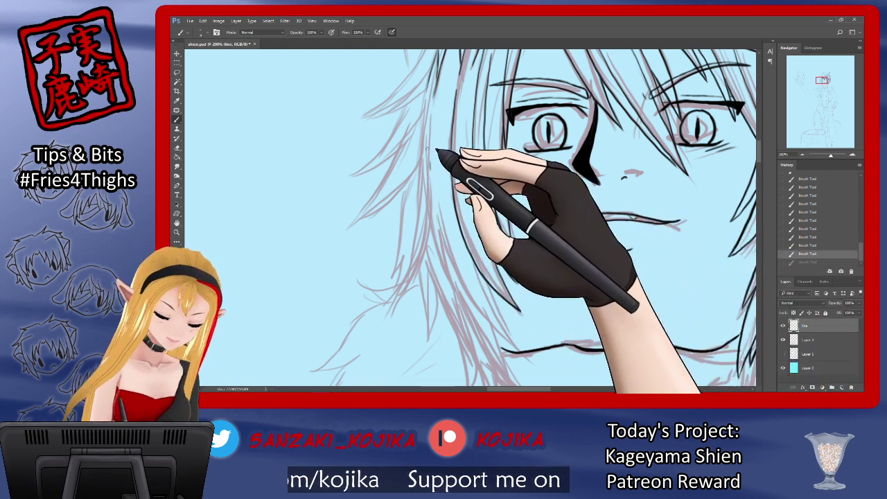
{"action": "mouse_move", "coordinate": [430, 160]}
{"action": "left_mouse_down"}
{"action": "mouse_move", "coordinate": [456, 267]}
{"action": "mouse_move", "coordinate": [500, 324]}
{"action": "left_mouse_up"}
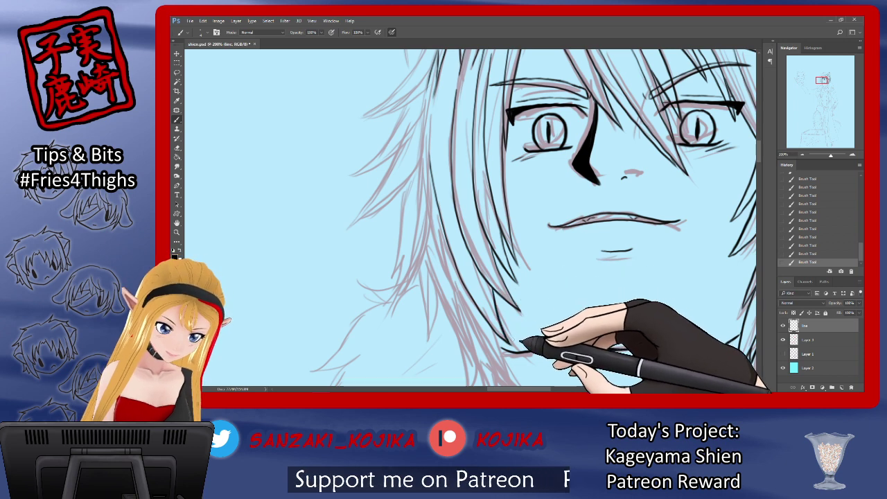
{"action": "left_click", "coordinate": [783, 339]}
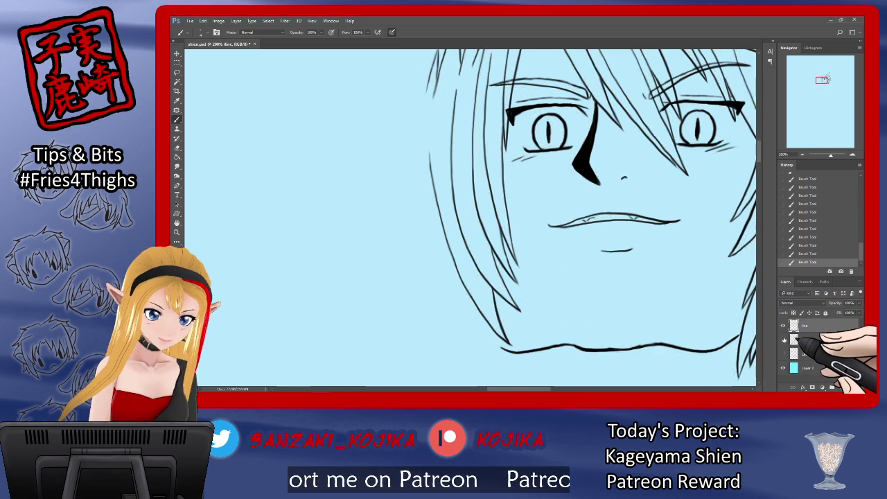
{"action": "left_click", "coordinate": [784, 340]}
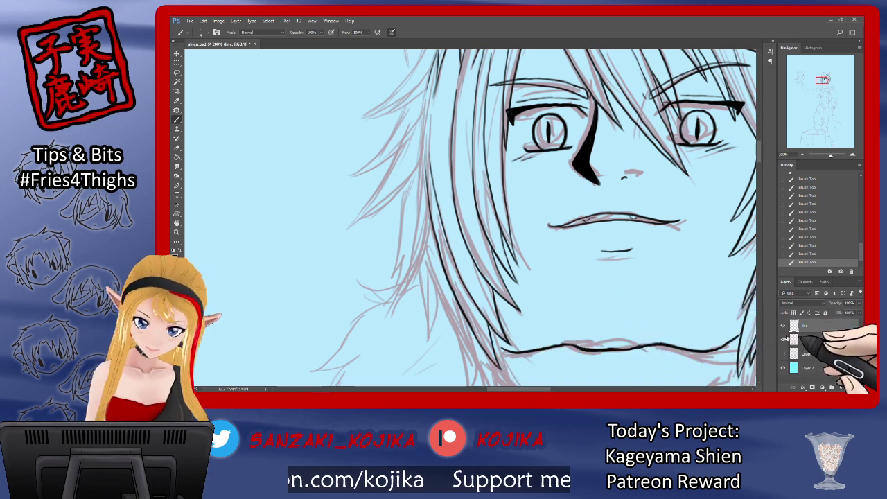
Extend the long strand to a point below the jawline, ink the outermost strand with its outward-flaring tip, and hide the sketch layer.
{"action": "left_click", "coordinate": [783, 339]}
{"action": "left_click", "coordinate": [783, 340]}
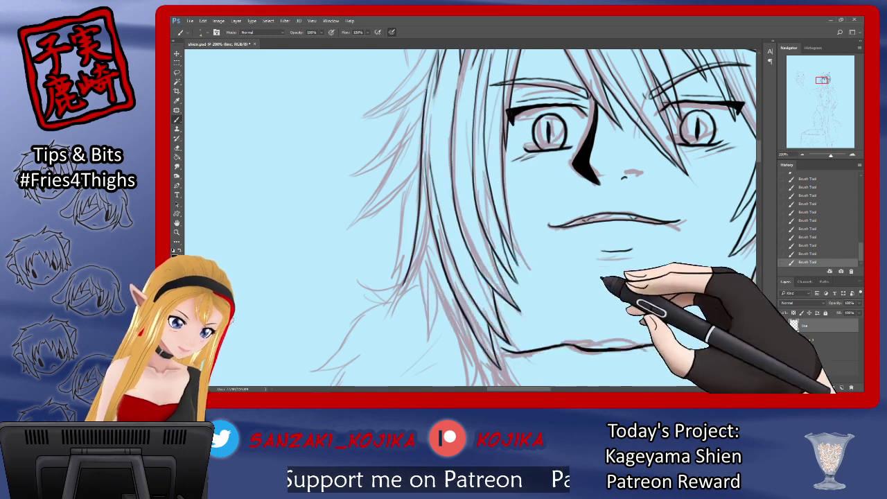
{"action": "left_click", "coordinate": [783, 339]}
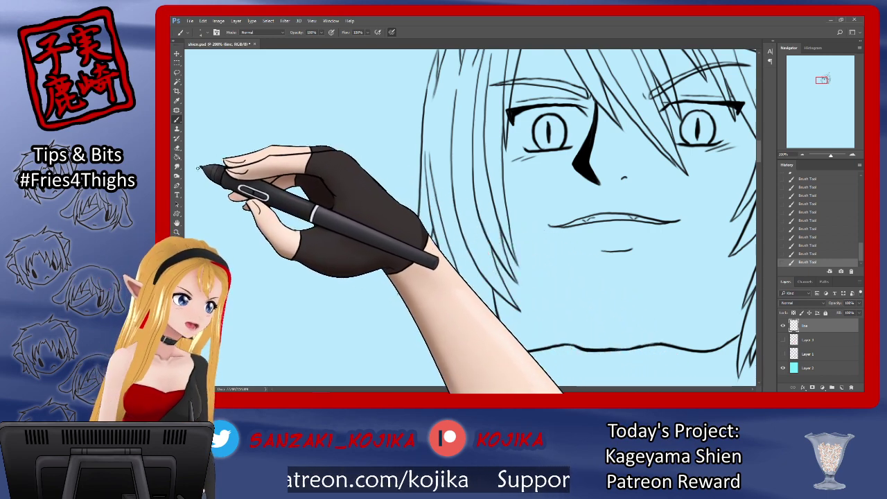
Trim the flared tip of the outermost strand to a clean point with the Eraser, and return to the Brush.
{"action": "left_click", "coordinate": [177, 148]}
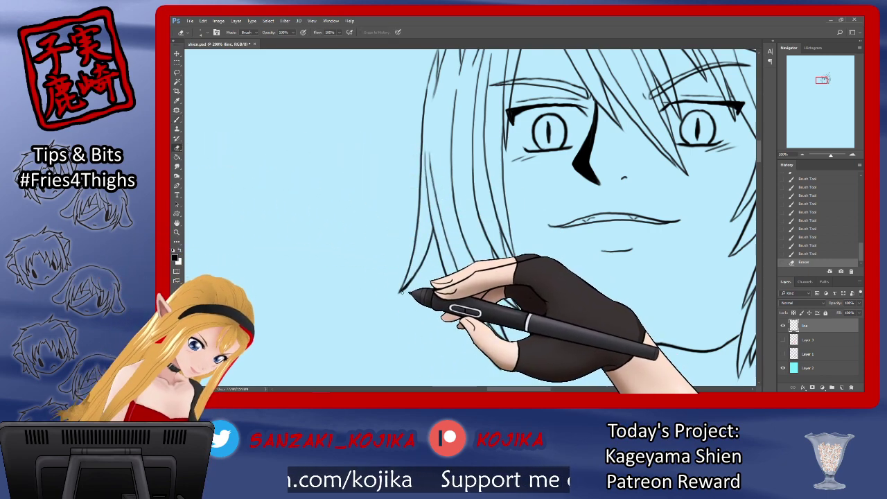
{"action": "left_click_drag", "start_coordinate": [410, 284], "coordinate": [415, 276]}
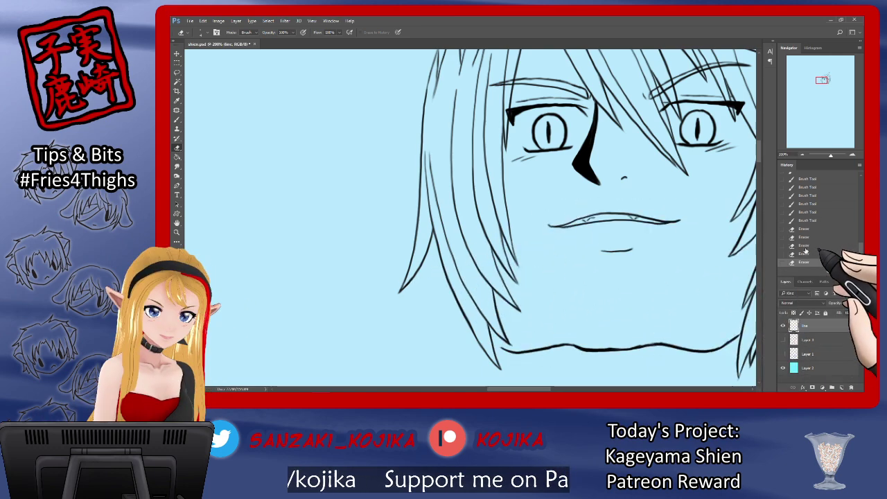
{"action": "left_click", "coordinate": [178, 119]}
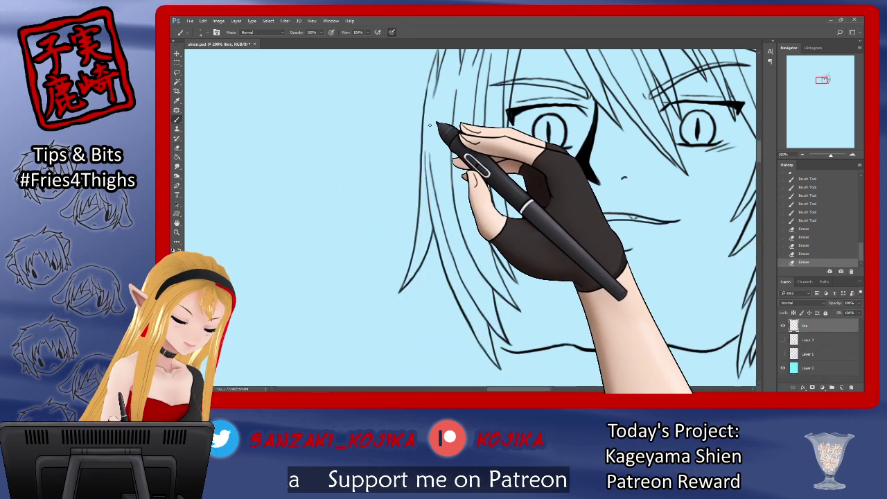
Touch up the lines inside the outermost side strands with the Brush and clean the neighbouring strand lines with the Eraser.
{"action": "left_click_drag", "start_coordinate": [427, 132], "coordinate": [435, 201]}
{"action": "left_click_drag", "start_coordinate": [435, 199], "coordinate": [448, 230]}
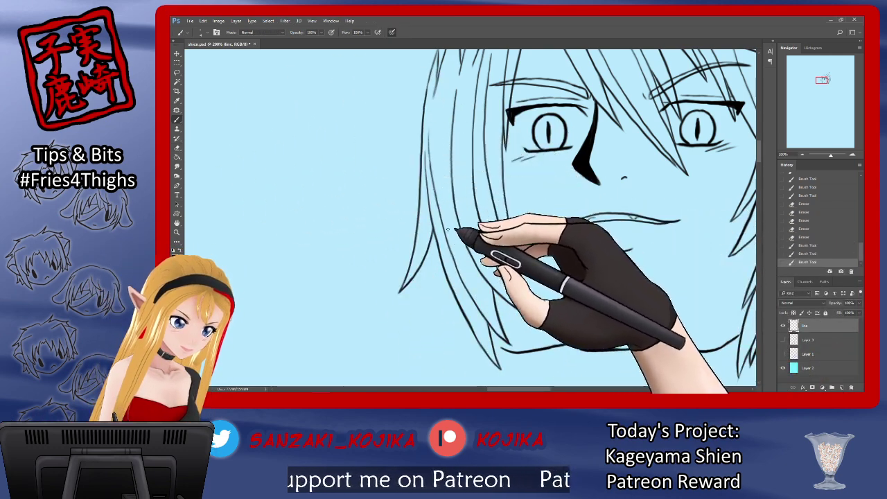
{"action": "left_click", "coordinate": [177, 148]}
{"action": "mouse_move", "coordinate": [477, 99]}
{"action": "left_mouse_down"}
{"action": "mouse_move", "coordinate": [456, 129]}
{"action": "mouse_move", "coordinate": [460, 145]}
{"action": "left_mouse_up"}
{"action": "left_click_drag", "start_coordinate": [460, 145], "coordinate": [467, 183]}
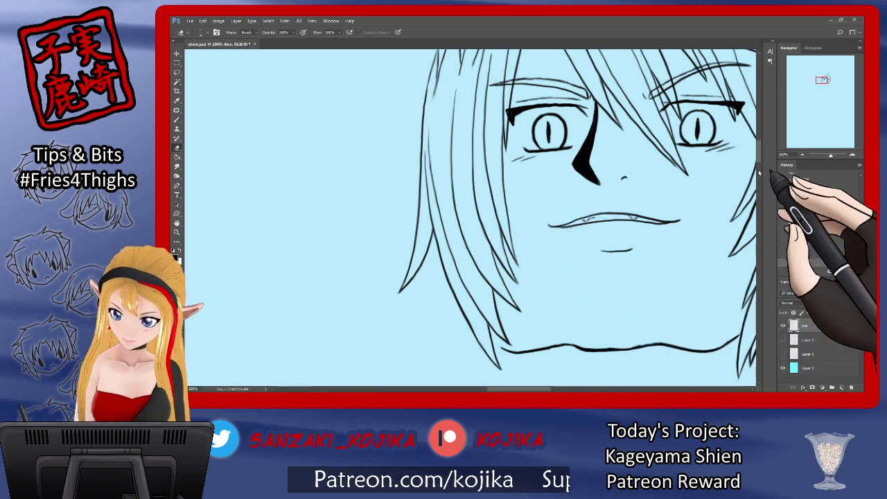
Join the end of the jawline to the tips of the side strands with the Brush and erase the excess ink around the join.
{"action": "left_click_drag", "start_coordinate": [759, 158], "coordinate": [758, 166]}
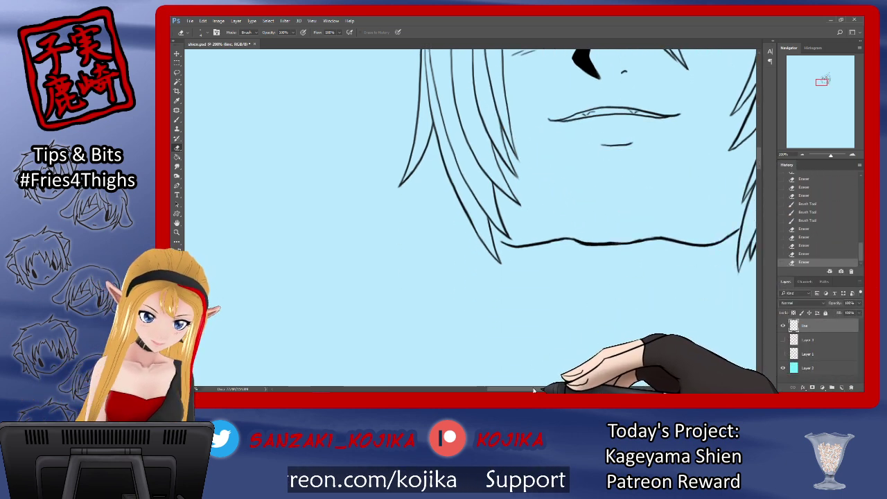
{"action": "left_click_drag", "start_coordinate": [534, 391], "coordinate": [542, 391]}
{"action": "key", "text": "b"}
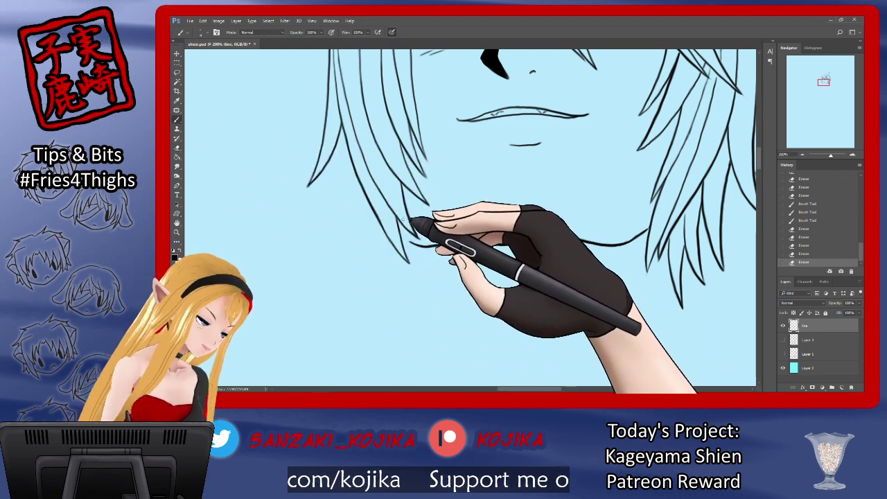
{"action": "mouse_move", "coordinate": [402, 220]}
{"action": "left_mouse_down"}
{"action": "mouse_move", "coordinate": [414, 240]}
{"action": "mouse_move", "coordinate": [587, 237]}
{"action": "left_mouse_up"}
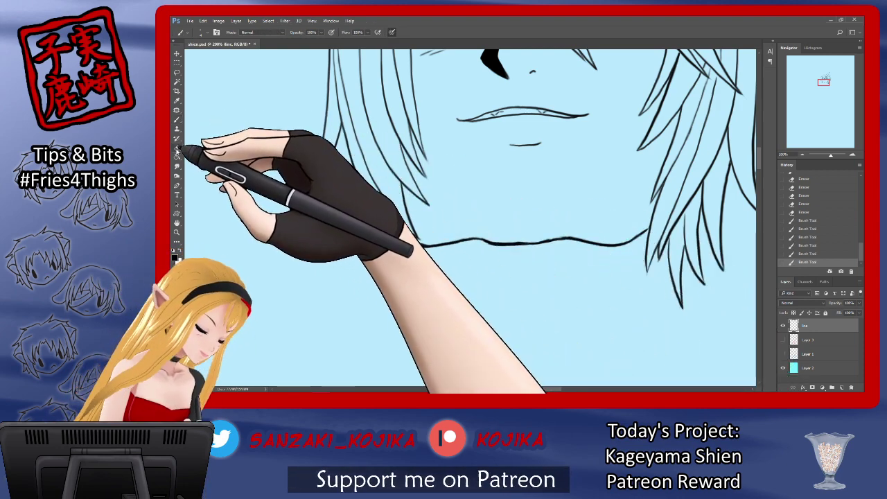
{"action": "left_click", "coordinate": [177, 147]}
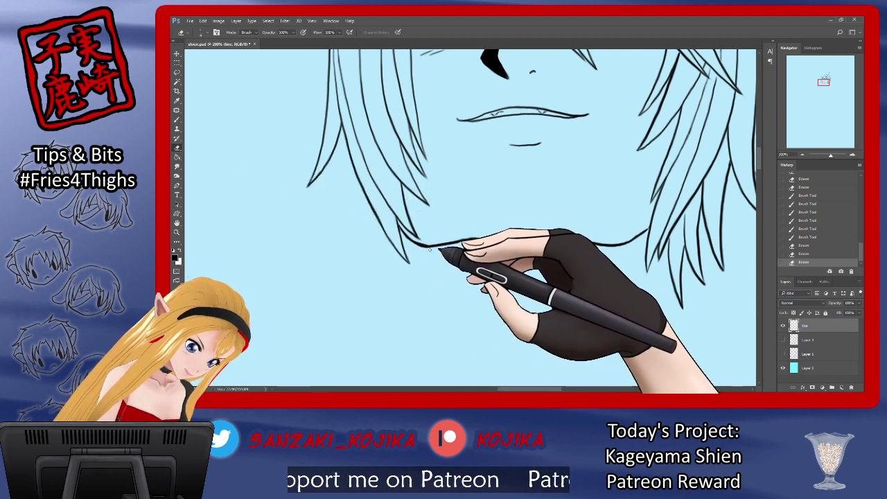
{"action": "left_click_drag", "start_coordinate": [430, 249], "coordinate": [409, 245]}
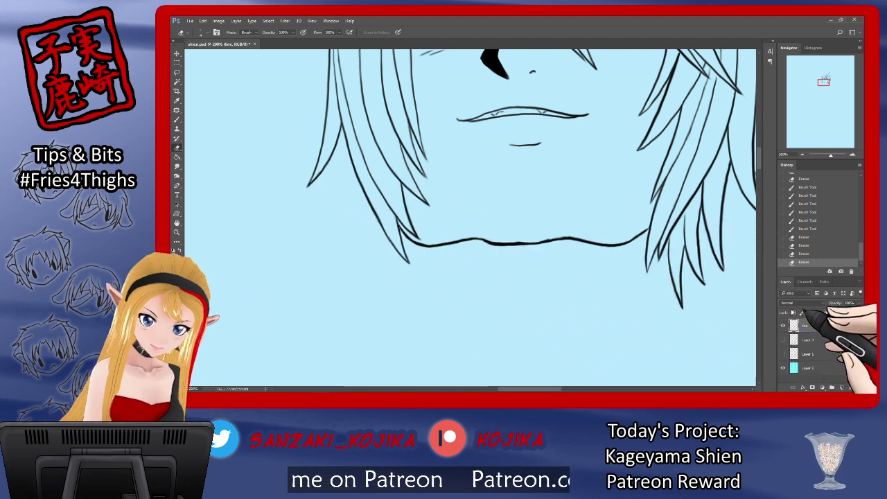
With the sketch layer shown, ink a strand hanging past the jawline behind the side locks, hide the sketch, and refine its tip with Brush and Eraser.
{"action": "left_click", "coordinate": [783, 340]}
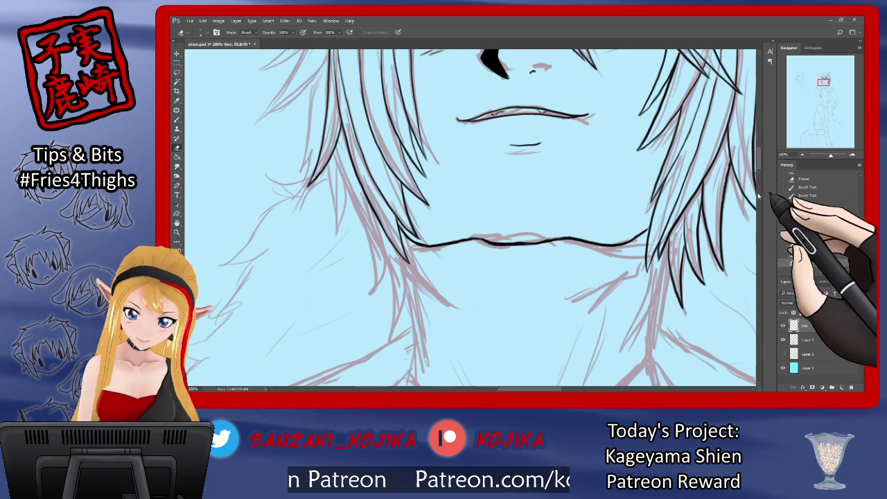
{"action": "left_click", "coordinate": [759, 174]}
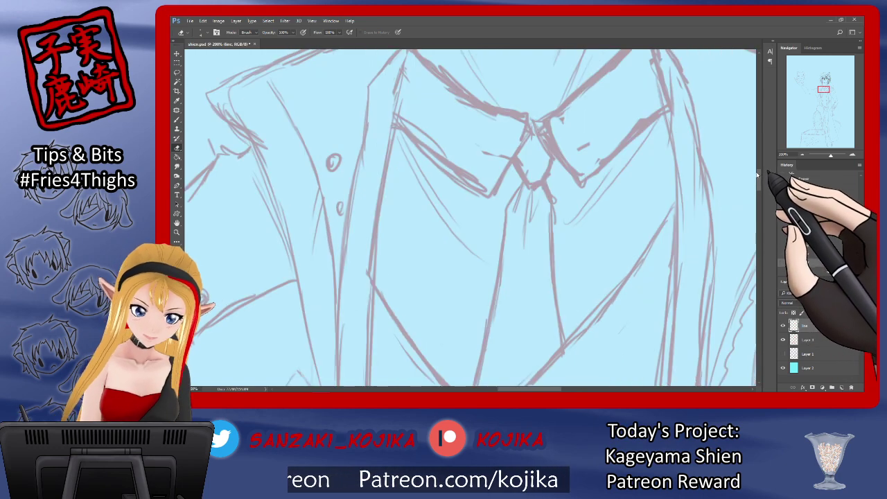
{"action": "left_click_drag", "start_coordinate": [756, 175], "coordinate": [756, 154]}
{"action": "key", "text": "b"}
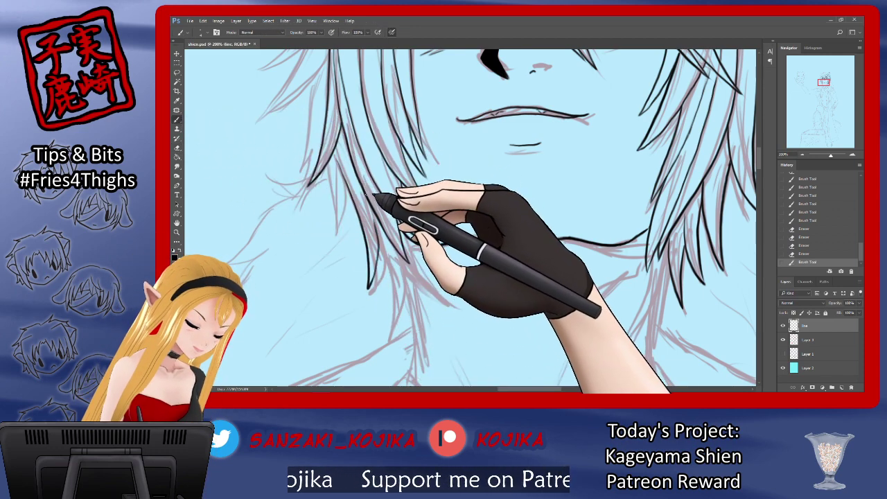
{"action": "left_click", "coordinate": [783, 339]}
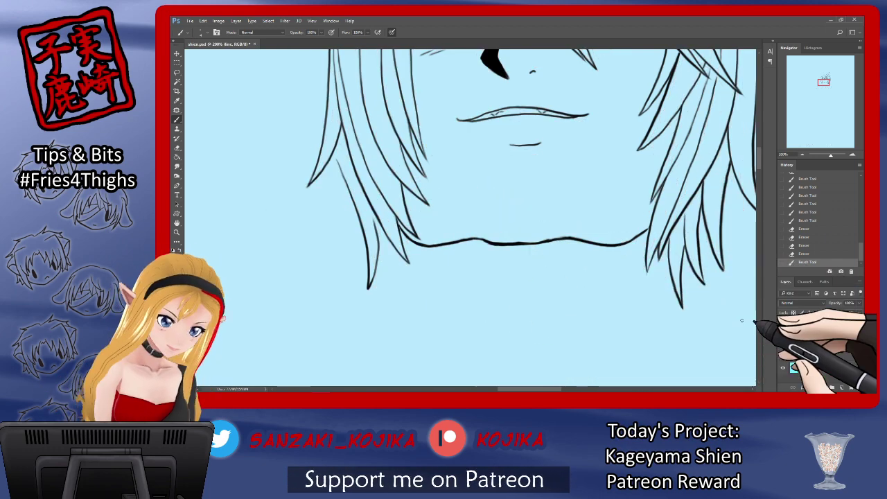
{"action": "left_click_drag", "start_coordinate": [384, 228], "coordinate": [368, 281]}
{"action": "key", "text": "e"}
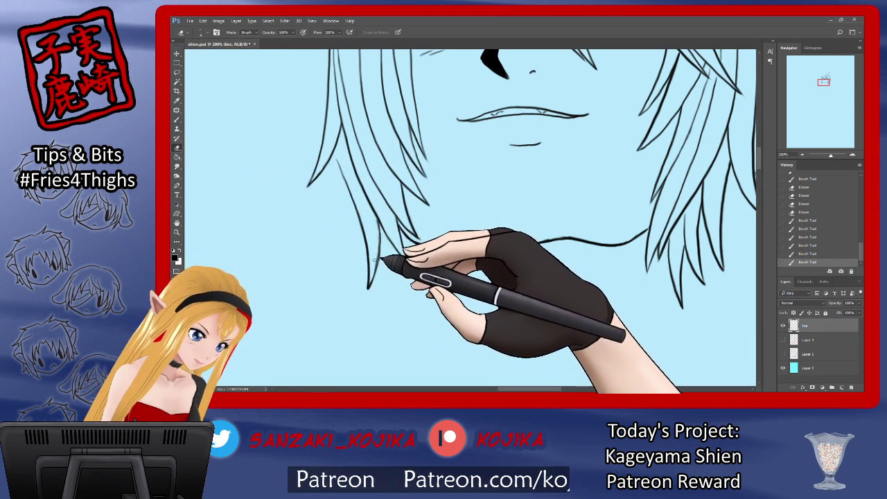
With the sketch layer shown, ink a short pointed strand between the flared outer tip and the newest long strand, and check it without the sketch.
{"action": "left_click", "coordinate": [783, 339]}
{"action": "key", "text": "b"}
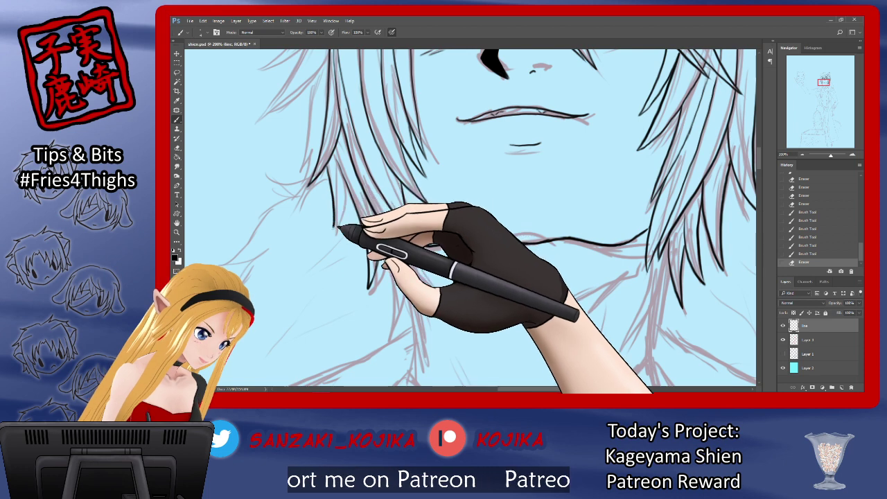
{"action": "left_click_drag", "start_coordinate": [333, 228], "coordinate": [356, 169]}
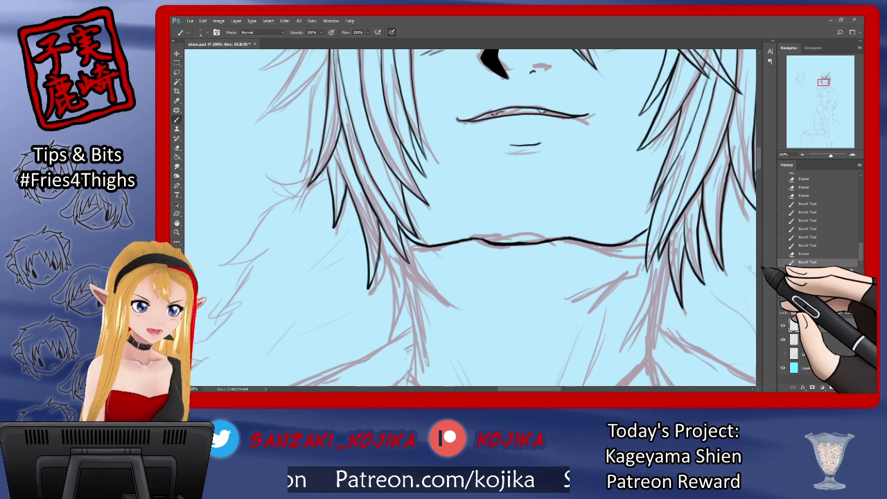
{"action": "left_click", "coordinate": [783, 340]}
{"action": "left_click", "coordinate": [783, 340]}
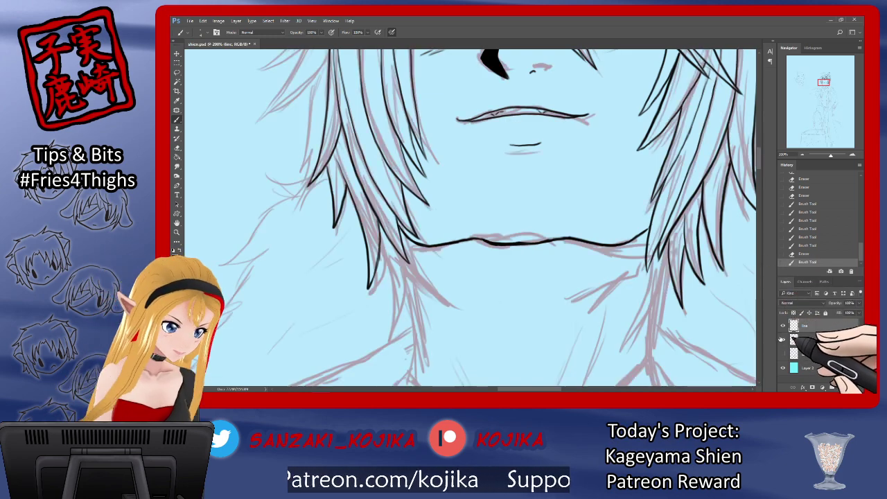
Ink the two edges of a long strand falling below the jawline over the neck on the opposite side of the face.
{"action": "left_click_drag", "start_coordinate": [759, 152], "coordinate": [758, 159]}
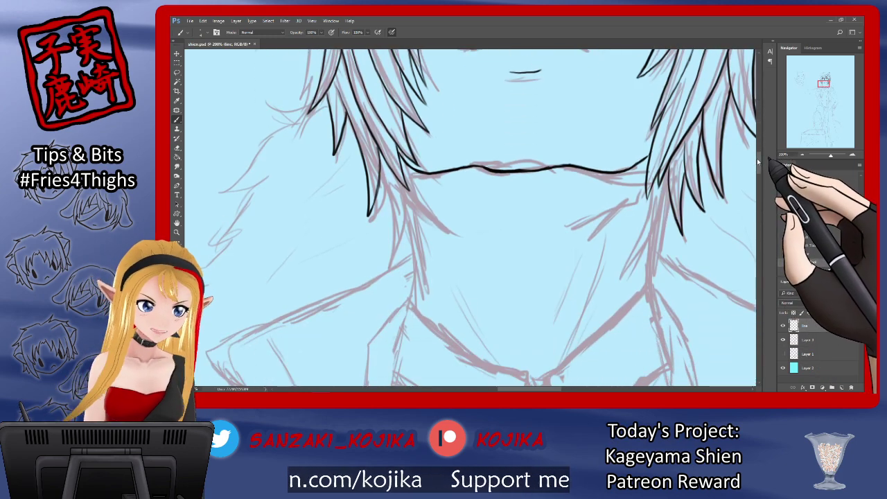
{"action": "scroll", "coordinate": [756, 158], "scroll_direction": "up", "scroll_amount": 1}
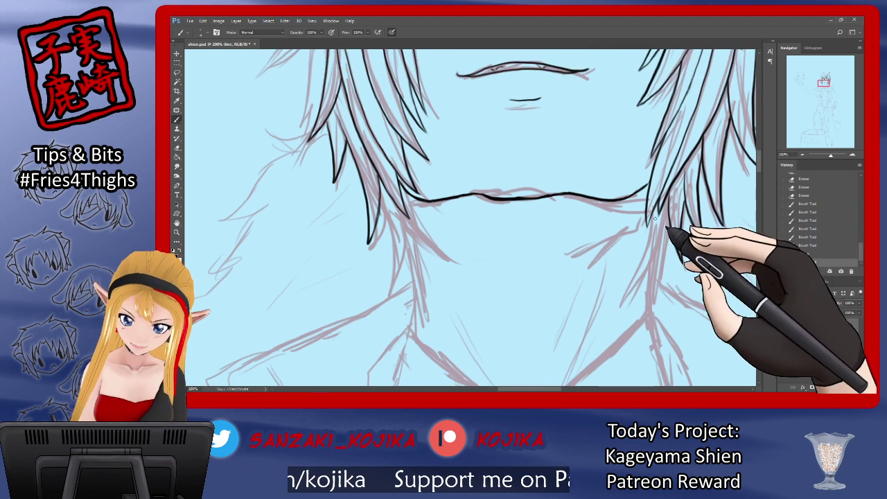
{"action": "left_click_drag", "start_coordinate": [653, 216], "coordinate": [629, 281]}
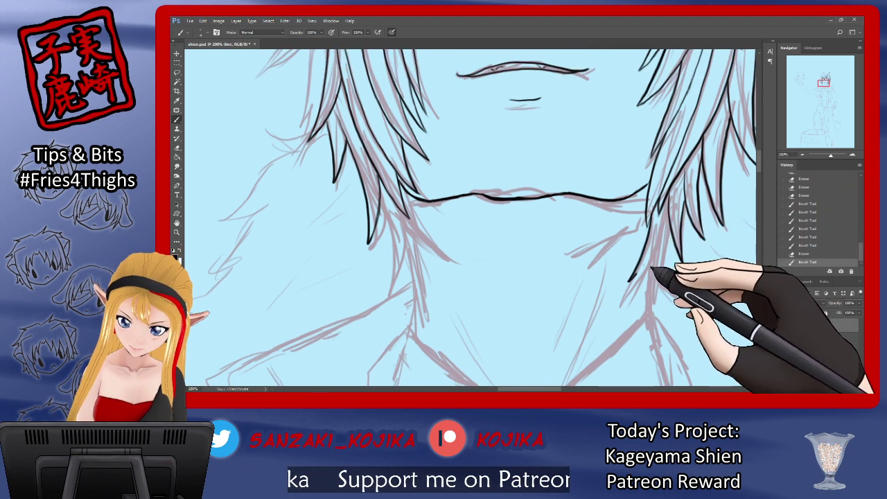
{"action": "left_click_drag", "start_coordinate": [674, 232], "coordinate": [659, 305]}
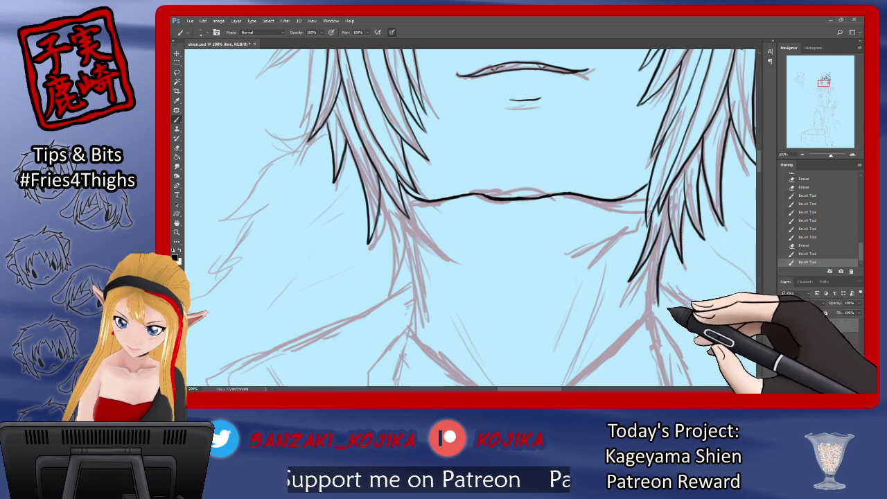
Ink the tip of the lowest hair lock on the right side of the neck and check it with the sketch layer hidden.
{"action": "left_click_drag", "start_coordinate": [649, 256], "coordinate": [657, 302]}
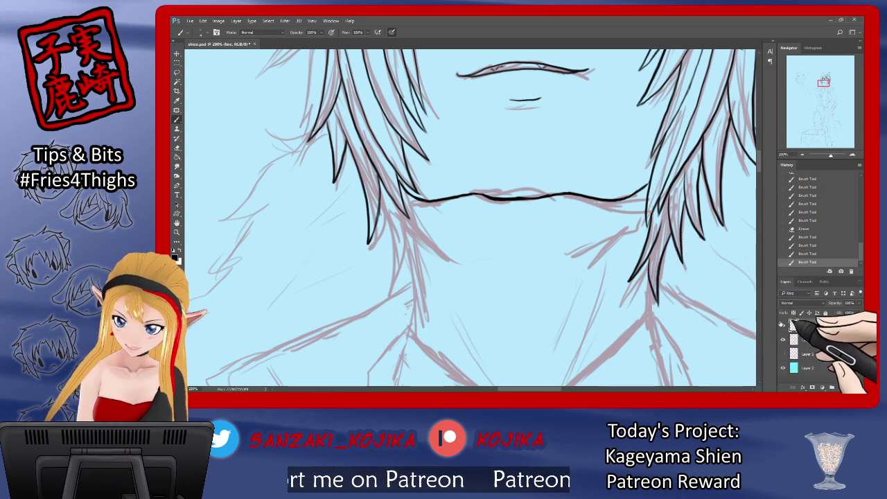
{"action": "left_click", "coordinate": [782, 340]}
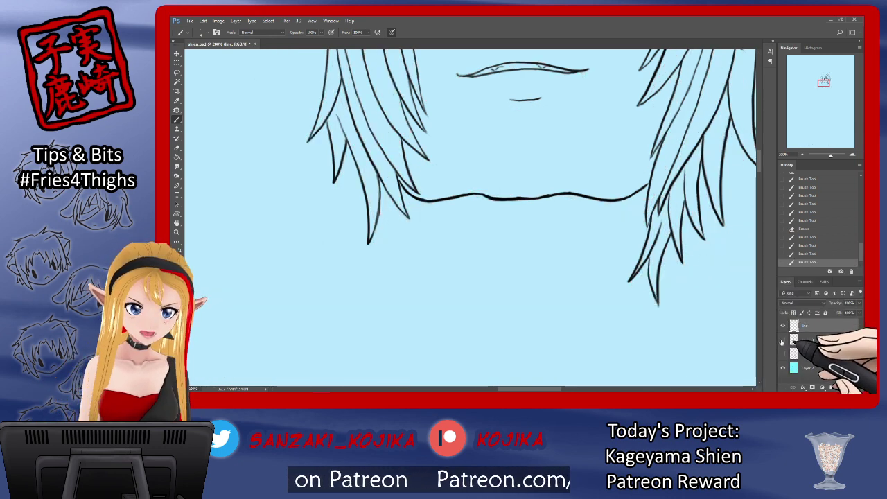
{"action": "left_click", "coordinate": [783, 341]}
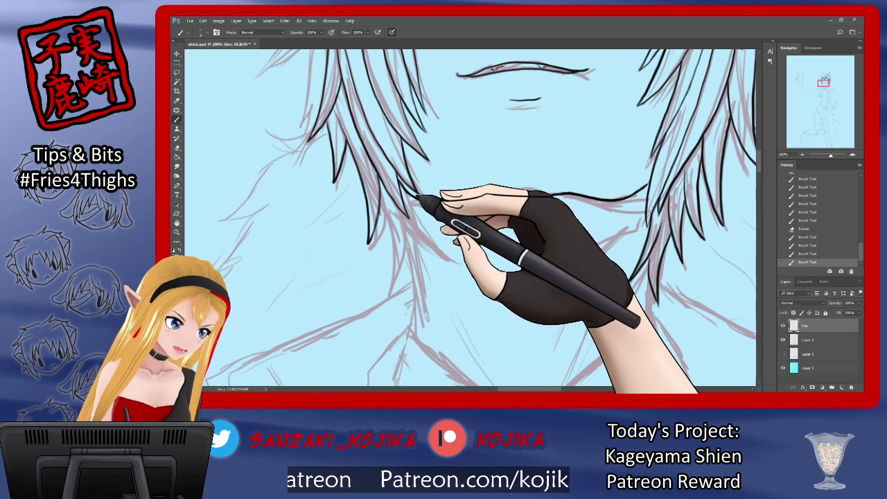
Ink the pointed hair strands hanging over the left side of the neck, checking the line art with the sketch layer hidden.
{"action": "left_click_drag", "start_coordinate": [409, 193], "coordinate": [415, 220]}
{"action": "left_click_drag", "start_coordinate": [397, 216], "coordinate": [437, 257]}
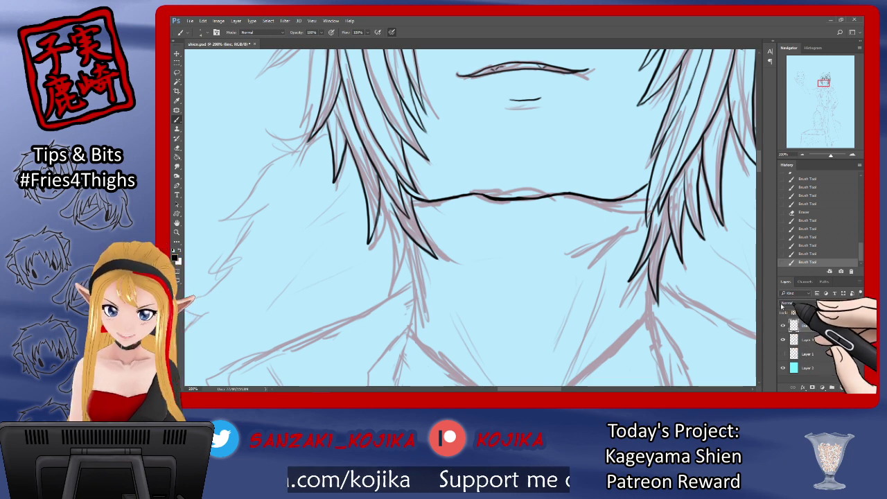
{"action": "left_click", "coordinate": [783, 339]}
{"action": "left_click", "coordinate": [782, 339]}
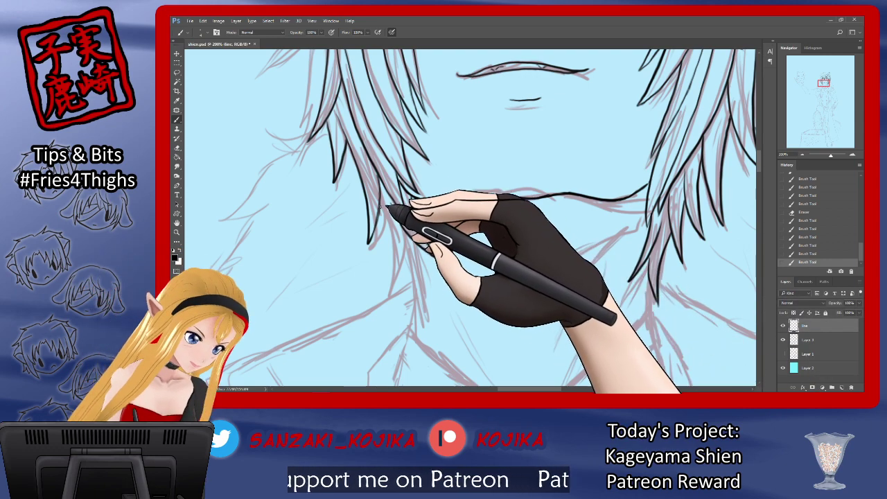
{"action": "mouse_move", "coordinate": [385, 224]}
{"action": "left_mouse_down"}
{"action": "mouse_move", "coordinate": [394, 290]}
{"action": "mouse_move", "coordinate": [406, 216]}
{"action": "left_mouse_up"}
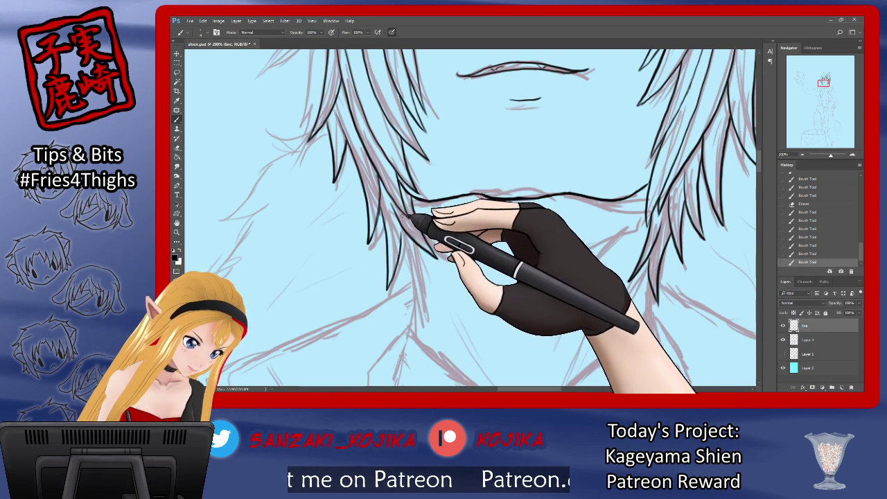
{"action": "left_click", "coordinate": [784, 339]}
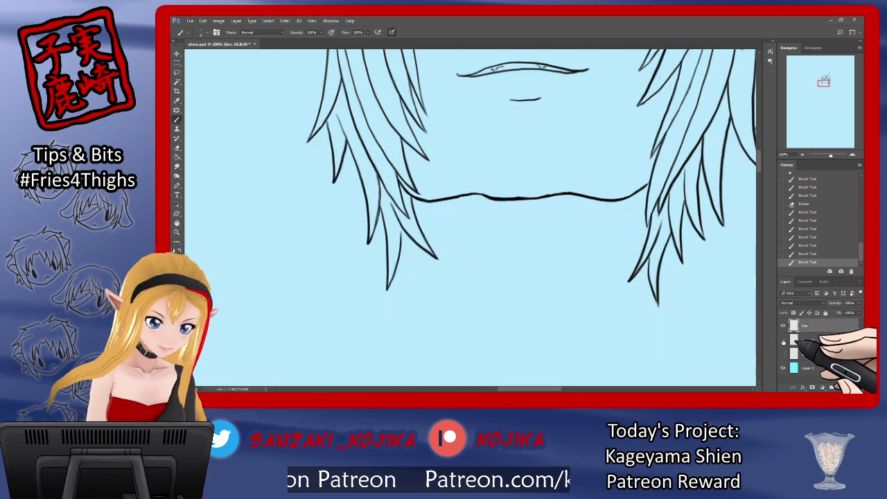
{"action": "left_click", "coordinate": [784, 339]}
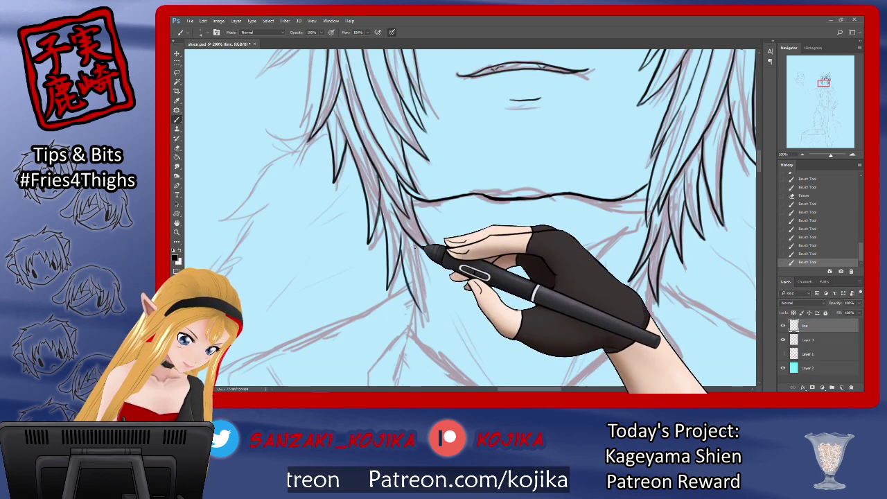
Ink the lowest hair strand left of the neck and a short fold line on each side, then compare with the sketch hidden.
{"action": "left_click_drag", "start_coordinate": [415, 259], "coordinate": [421, 311]}
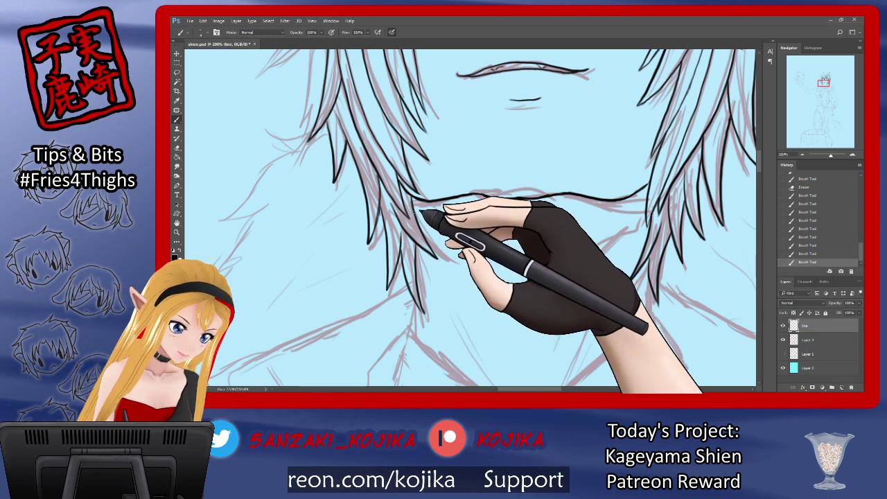
{"action": "left_click_drag", "start_coordinate": [416, 211], "coordinate": [436, 256]}
{"action": "left_click_drag", "start_coordinate": [626, 234], "coordinate": [609, 248]}
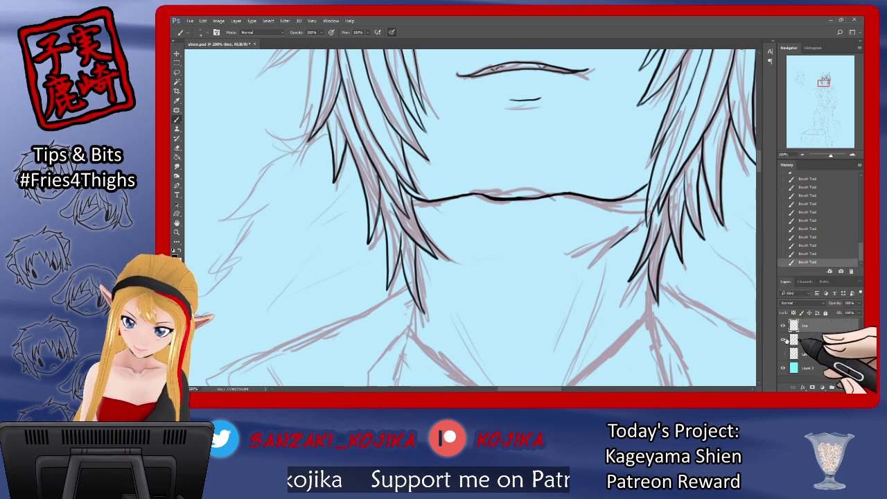
{"action": "left_click", "coordinate": [786, 339]}
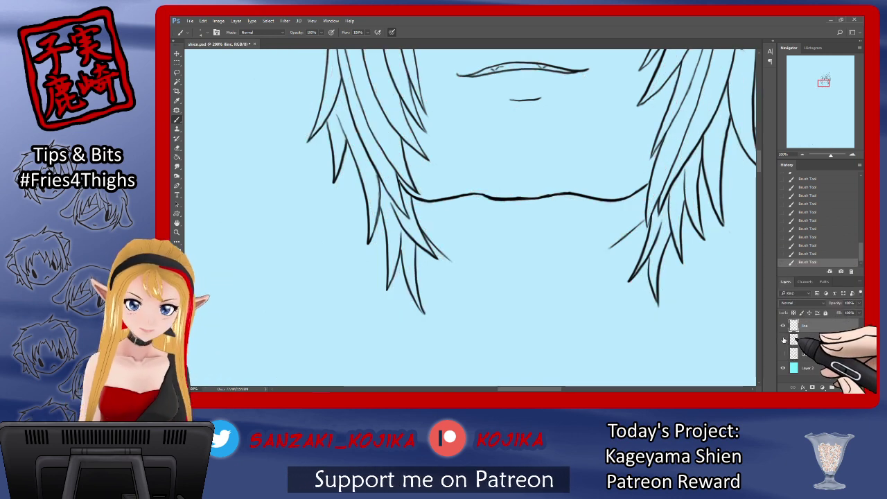
{"action": "left_click", "coordinate": [785, 340]}
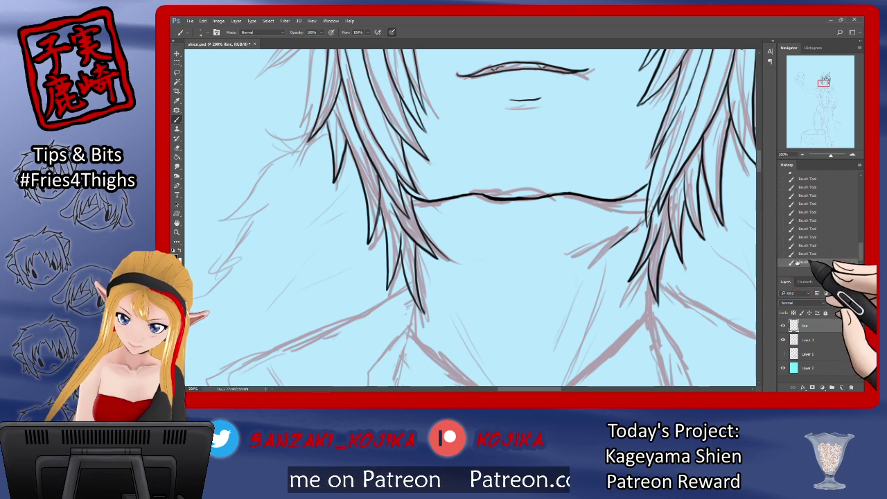
Ink the sides of the neck below the hair and the V-shaped collar edge meeting in a small point at the centre.
{"action": "left_click_drag", "start_coordinate": [758, 166], "coordinate": [758, 174]}
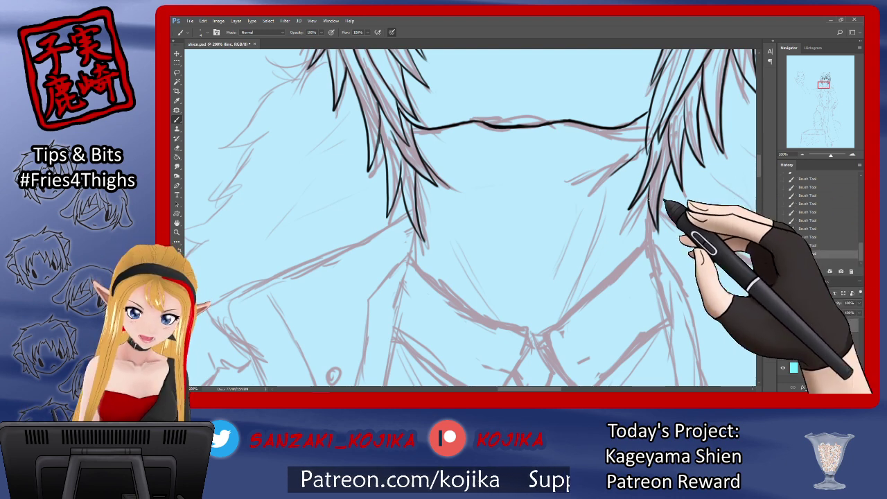
{"action": "left_click_drag", "start_coordinate": [649, 209], "coordinate": [646, 231]}
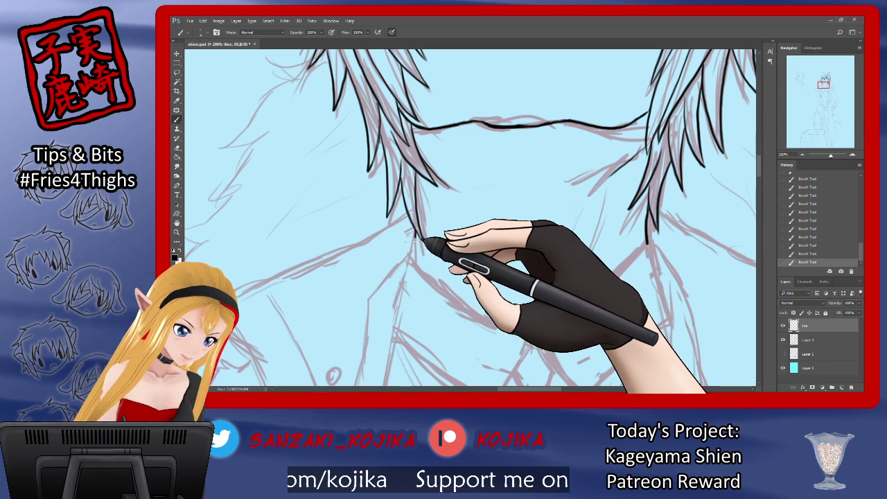
{"action": "mouse_move", "coordinate": [414, 236]}
{"action": "left_mouse_down"}
{"action": "mouse_move", "coordinate": [415, 264]}
{"action": "mouse_move", "coordinate": [473, 310]}
{"action": "mouse_move", "coordinate": [533, 339]}
{"action": "left_mouse_up"}
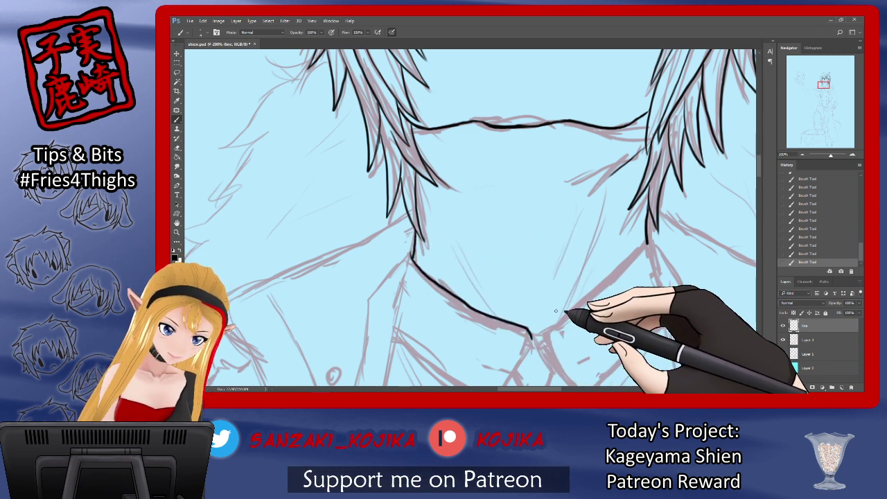
{"action": "left_click_drag", "start_coordinate": [648, 242], "coordinate": [589, 297]}
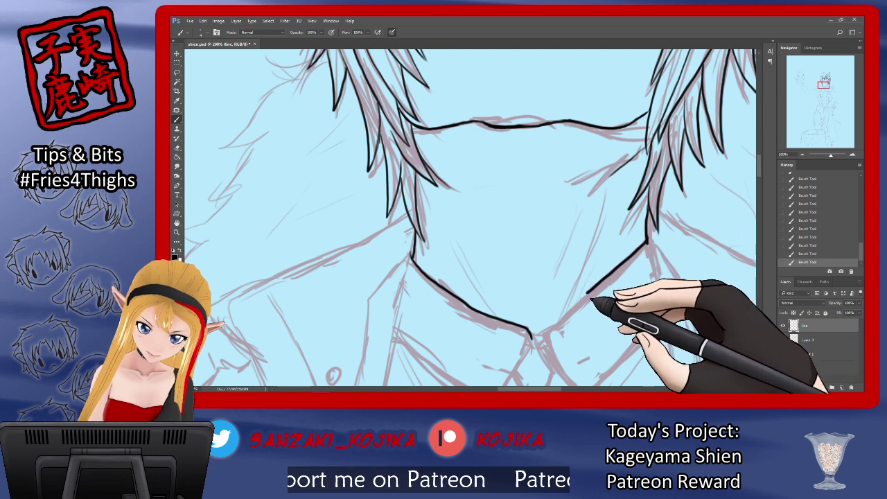
{"action": "left_click_drag", "start_coordinate": [557, 322], "coordinate": [532, 338]}
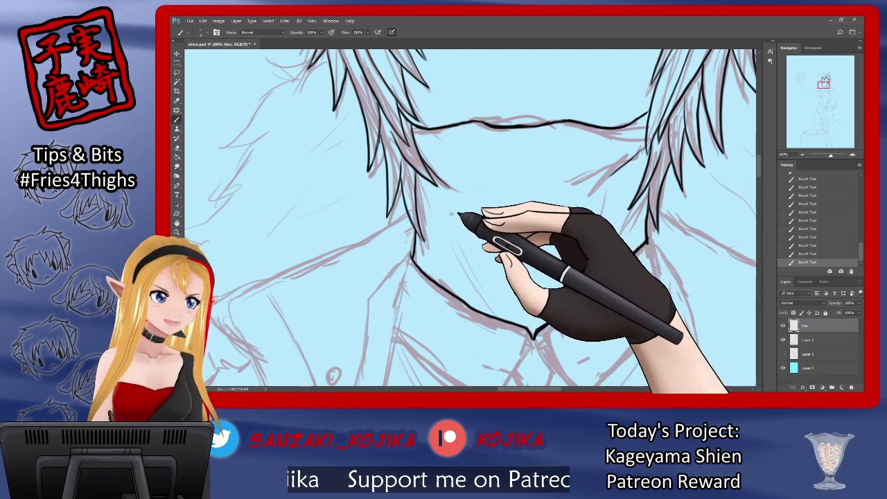
Erase the overshooting line ends at the right corner and the central point of the V-shaped collar edge.
{"action": "key", "text": "e"}
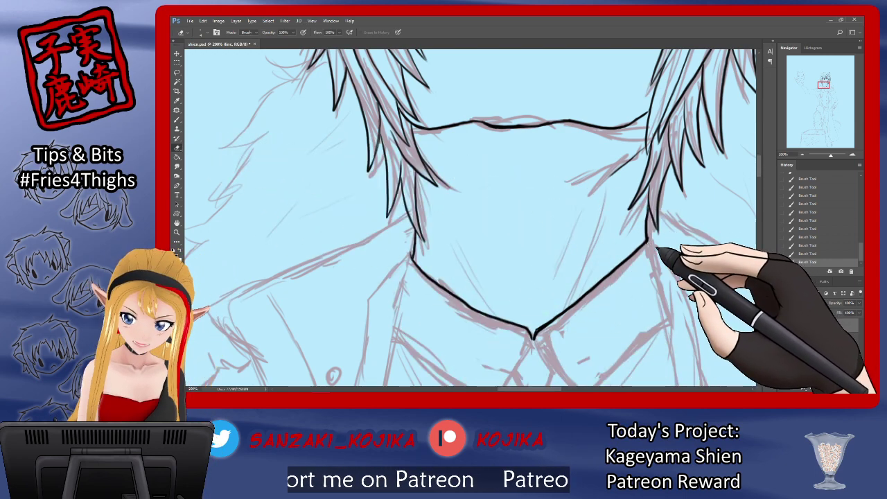
{"action": "left_click_drag", "start_coordinate": [652, 246], "coordinate": [652, 237]}
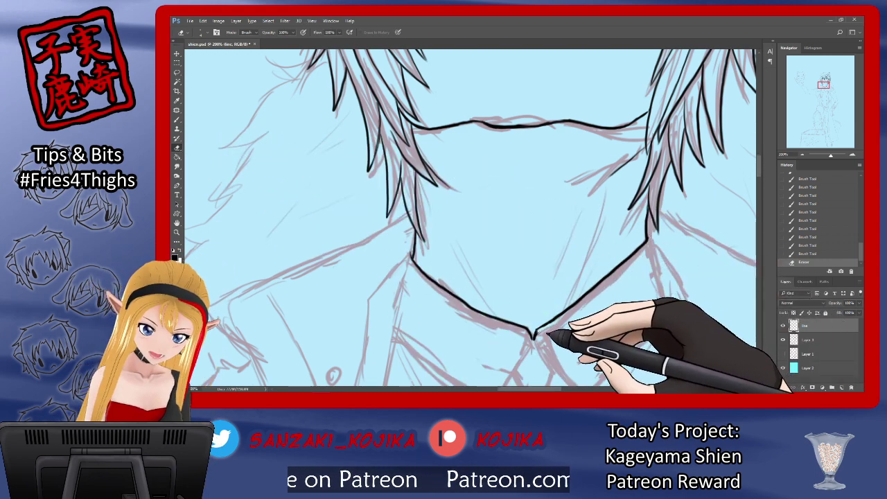
{"action": "left_click_drag", "start_coordinate": [535, 341], "coordinate": [547, 326]}
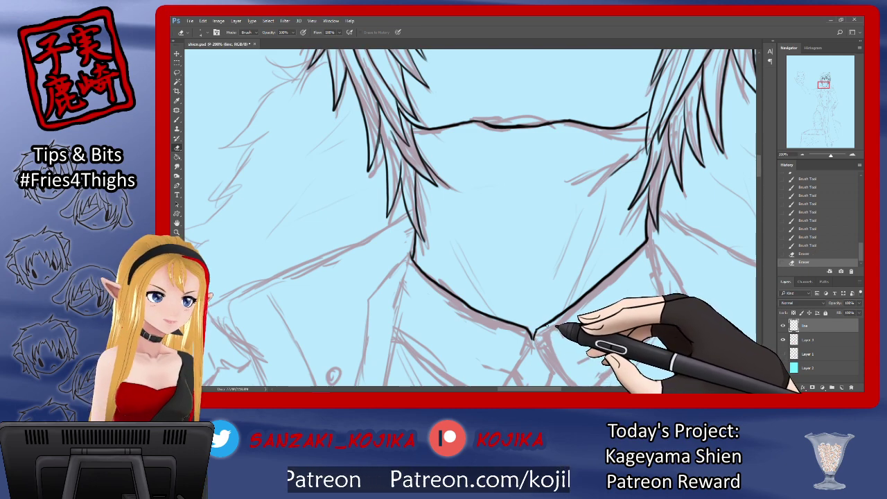
Ink thin crease lines on the left and right sides above the V-shaped collar edge, redoing the right ones and checking without the sketch.
{"action": "left_click", "coordinate": [176, 119]}
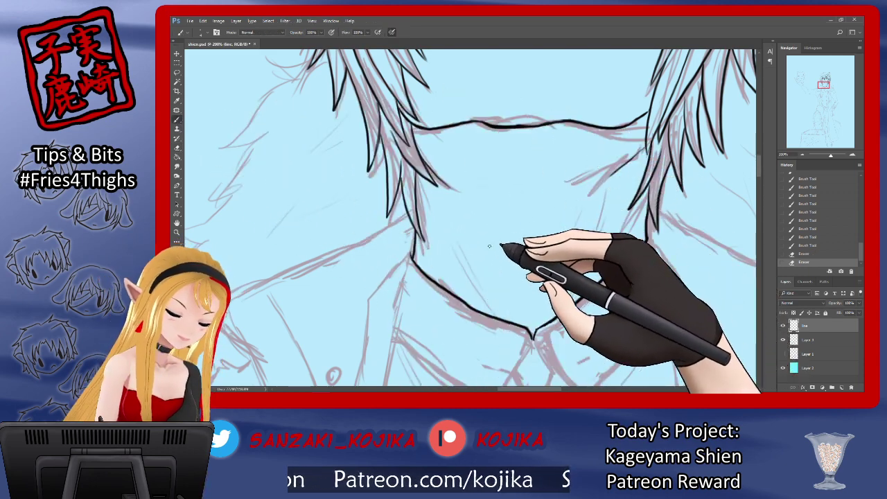
{"action": "left_click_drag", "start_coordinate": [442, 229], "coordinate": [489, 313]}
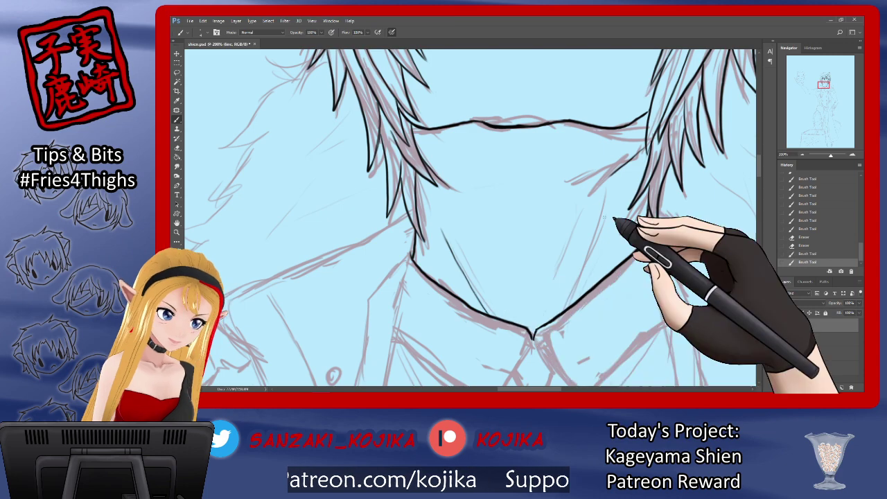
{"action": "mouse_move", "coordinate": [609, 183]}
{"action": "left_mouse_down"}
{"action": "mouse_move", "coordinate": [567, 278]}
{"action": "mouse_move", "coordinate": [591, 234]}
{"action": "mouse_move", "coordinate": [569, 287]}
{"action": "left_mouse_up"}
{"action": "left_click", "coordinate": [783, 340]}
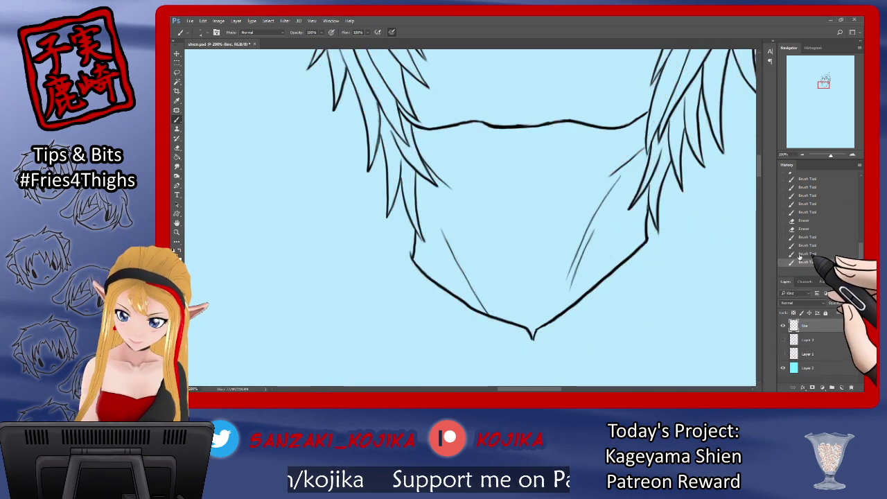
{"action": "left_click", "coordinate": [783, 339]}
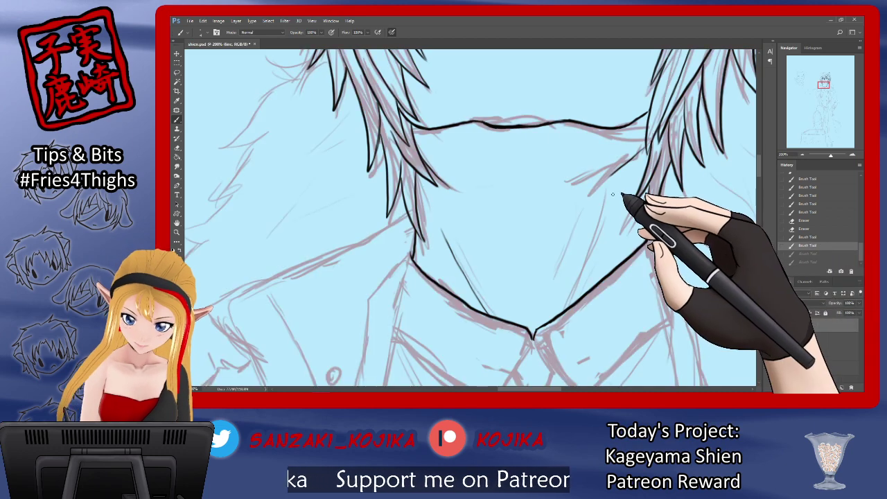
{"action": "left_click_drag", "start_coordinate": [583, 269], "coordinate": [570, 290]}
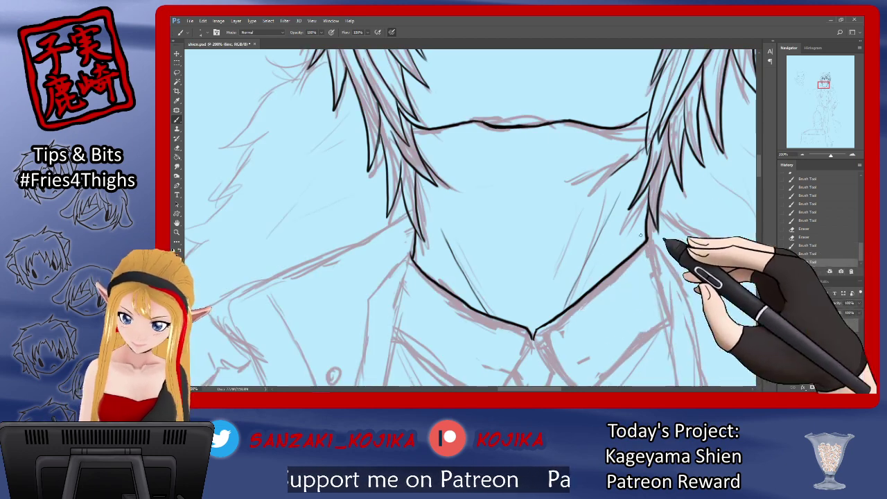
{"action": "left_click_drag", "start_coordinate": [586, 209], "coordinate": [557, 252]}
{"action": "left_click", "coordinate": [783, 339]}
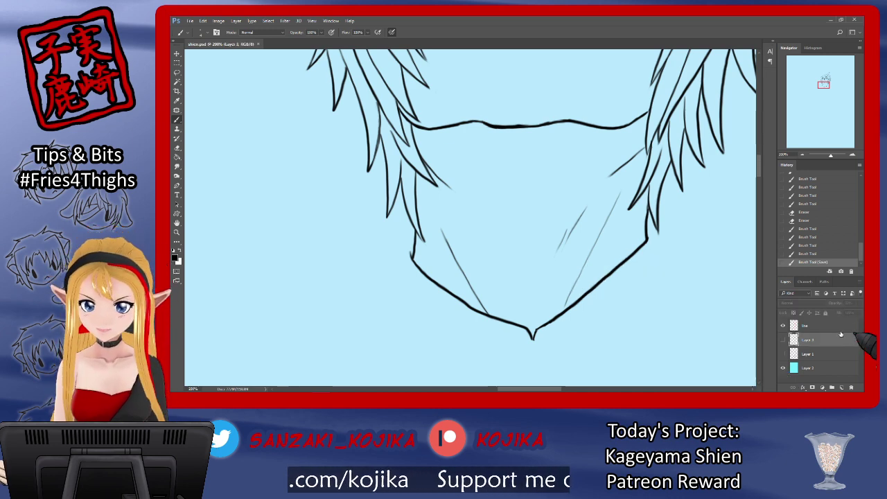
{"action": "left_click", "coordinate": [783, 341]}
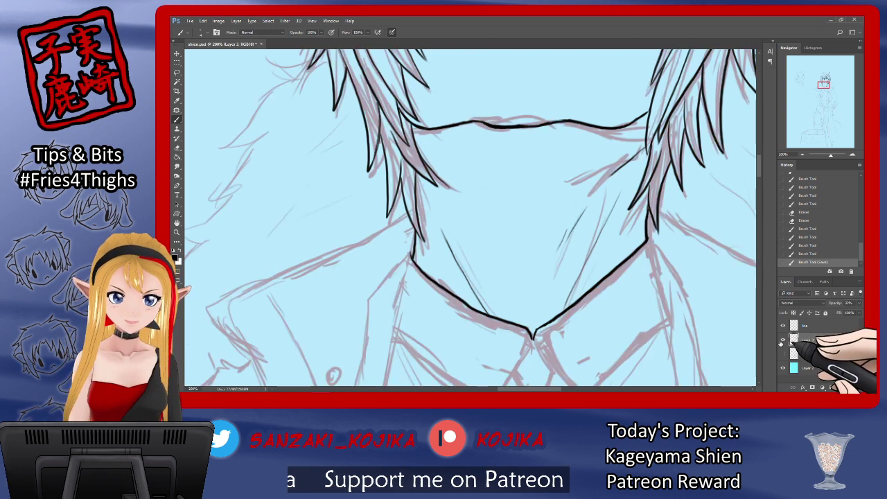
On the line layer, ink the outer hair outline from the crown to the first pointed tuft on the left side of the head.
{"action": "left_click_drag", "start_coordinate": [759, 169], "coordinate": [760, 152]}
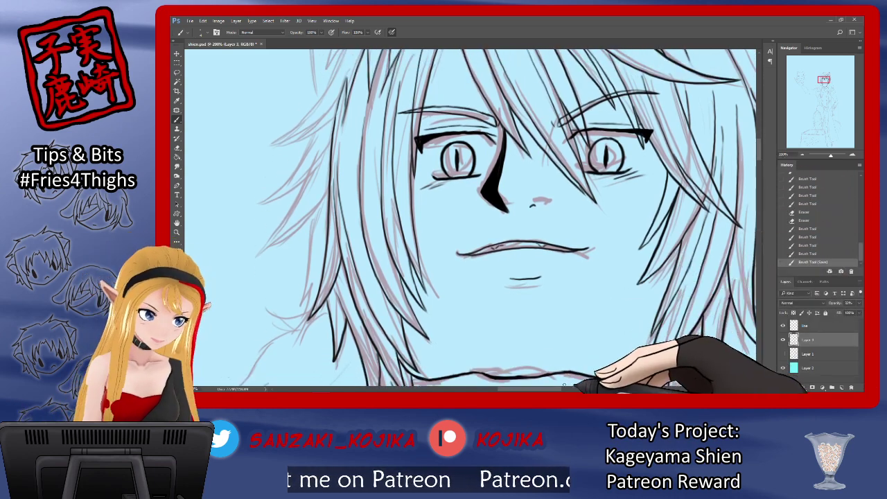
{"action": "left_click_drag", "start_coordinate": [554, 389], "coordinate": [534, 388]}
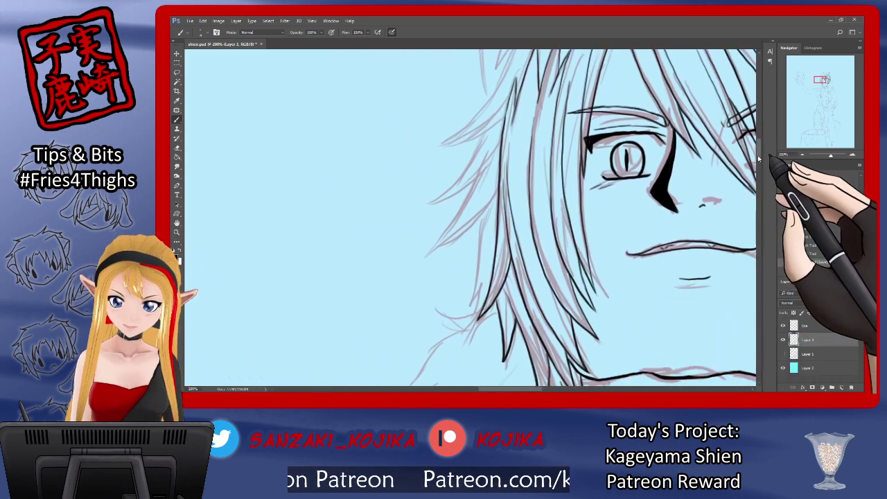
{"action": "left_click_drag", "start_coordinate": [757, 155], "coordinate": [761, 147]}
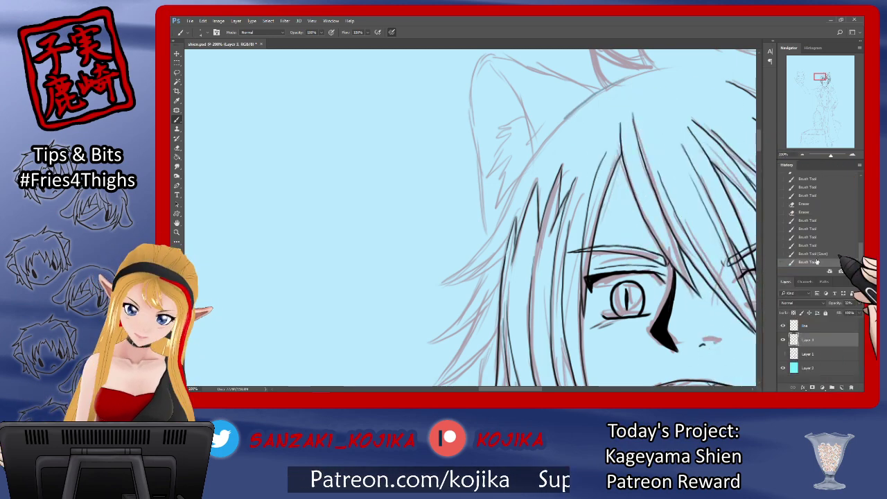
{"action": "left_click", "coordinate": [805, 325]}
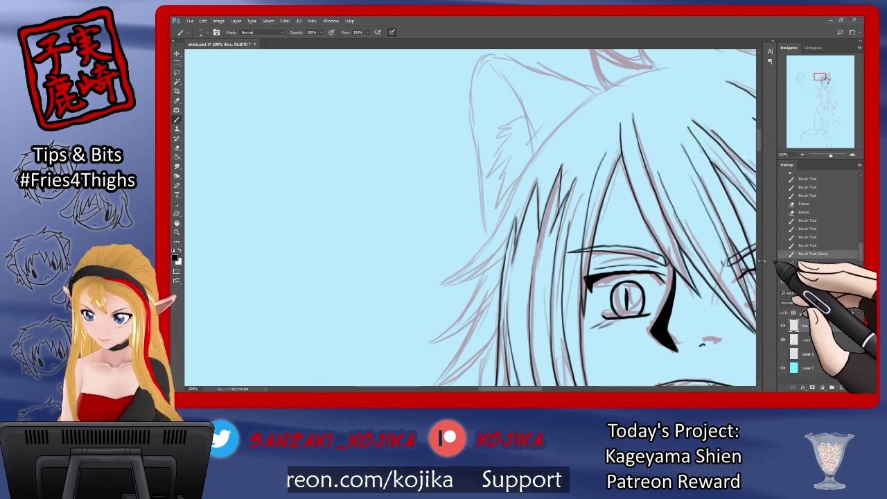
{"action": "mouse_move", "coordinate": [574, 110]}
{"action": "left_mouse_down"}
{"action": "mouse_move", "coordinate": [514, 178]}
{"action": "mouse_move", "coordinate": [461, 271]}
{"action": "mouse_move", "coordinate": [428, 293]}
{"action": "left_mouse_up"}
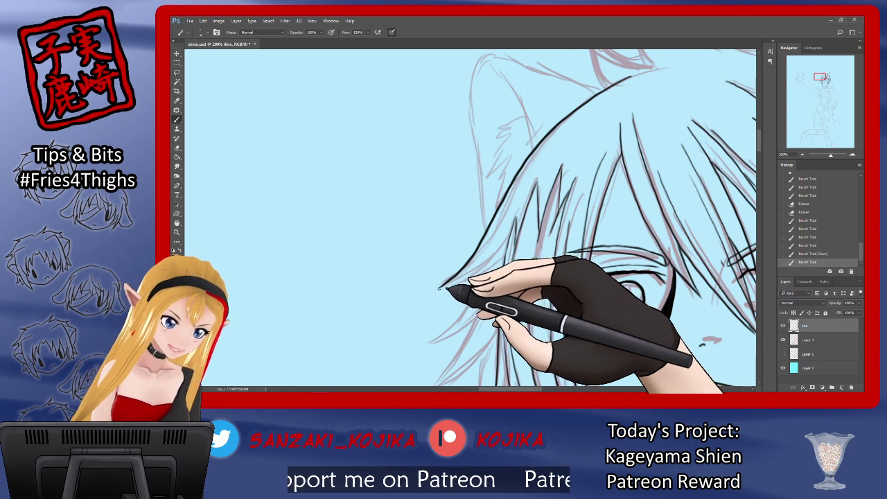
{"action": "left_click_drag", "start_coordinate": [463, 280], "coordinate": [508, 255]}
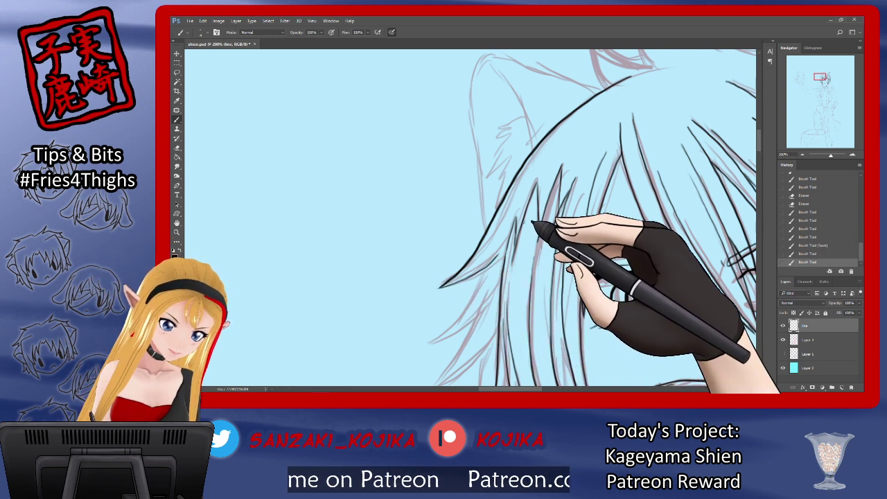
{"action": "left_click", "coordinate": [784, 340]}
{"action": "left_click", "coordinate": [784, 341]}
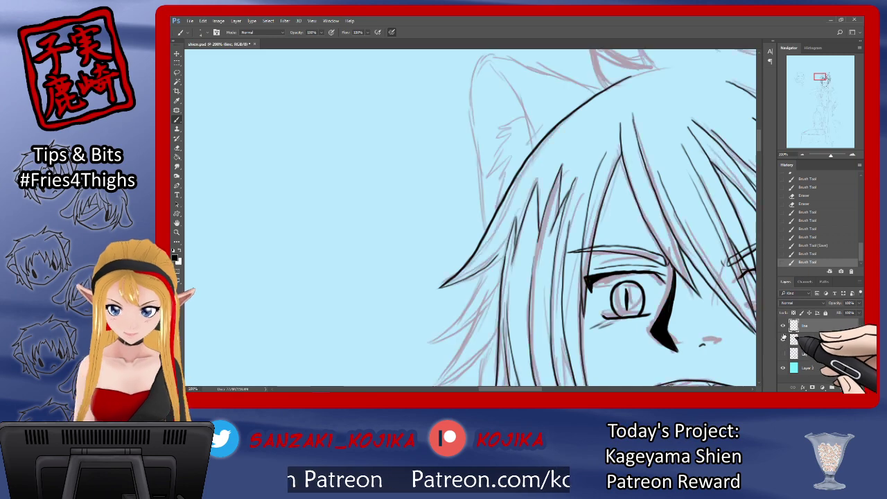
Ink the remaining pointed hair tufts down the left side of the head, checking the lines without the sketch.
{"action": "left_click_drag", "start_coordinate": [760, 146], "coordinate": [761, 157]}
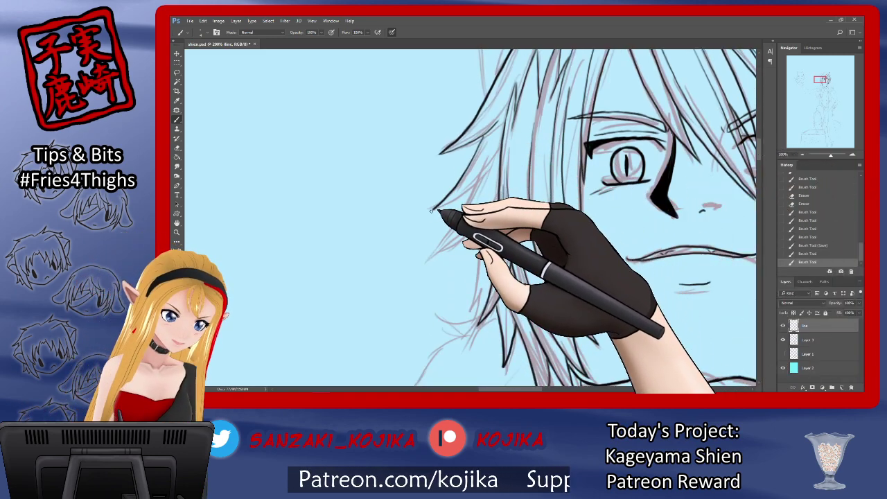
{"action": "mouse_move", "coordinate": [432, 210]}
{"action": "left_mouse_down"}
{"action": "mouse_move", "coordinate": [471, 185]}
{"action": "mouse_move", "coordinate": [516, 137]}
{"action": "left_mouse_up"}
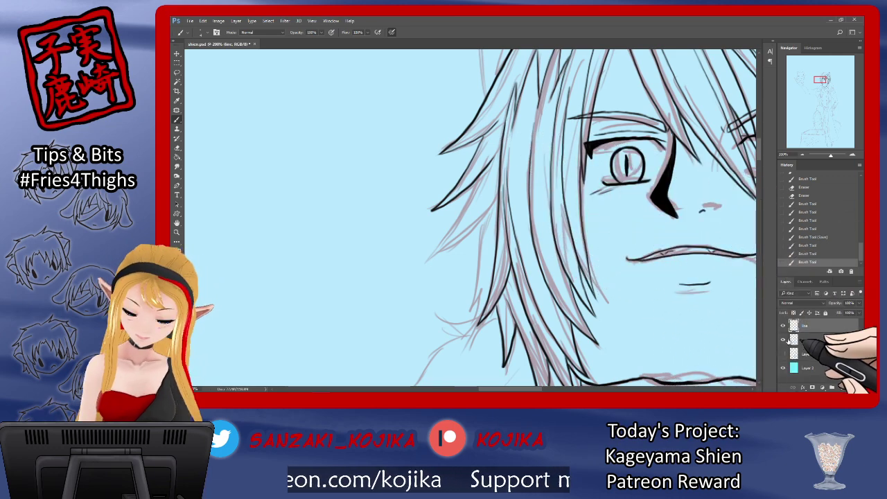
{"action": "left_click", "coordinate": [784, 340]}
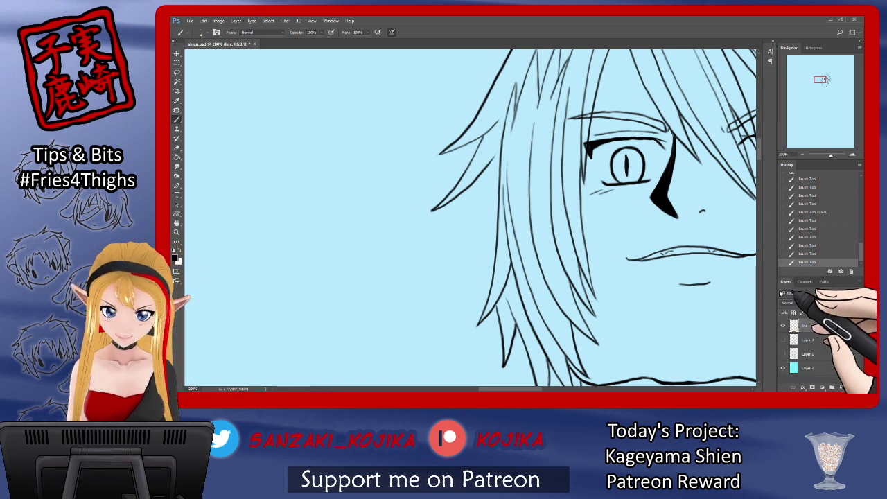
{"action": "left_click", "coordinate": [784, 340]}
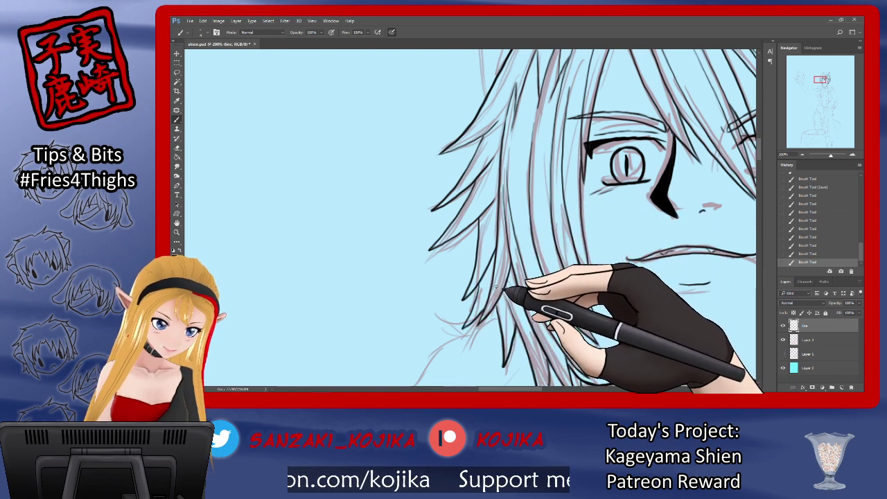
{"action": "left_click", "coordinate": [784, 341]}
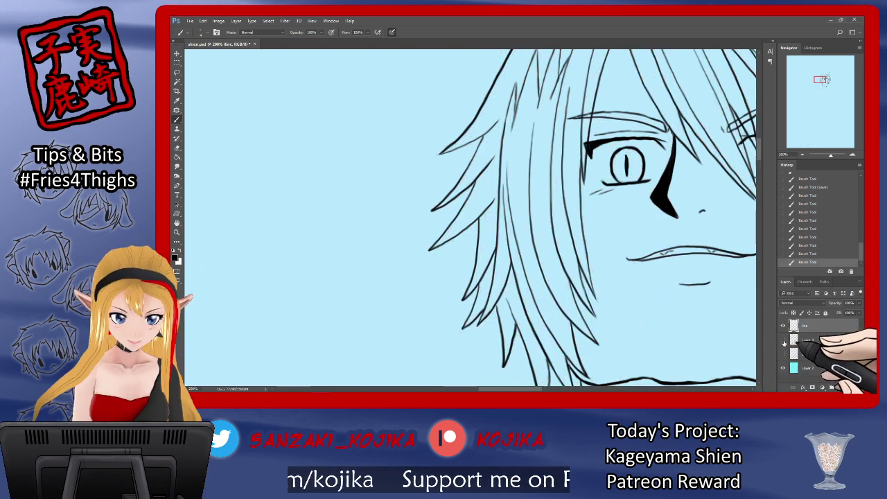
{"action": "left_click", "coordinate": [784, 341]}
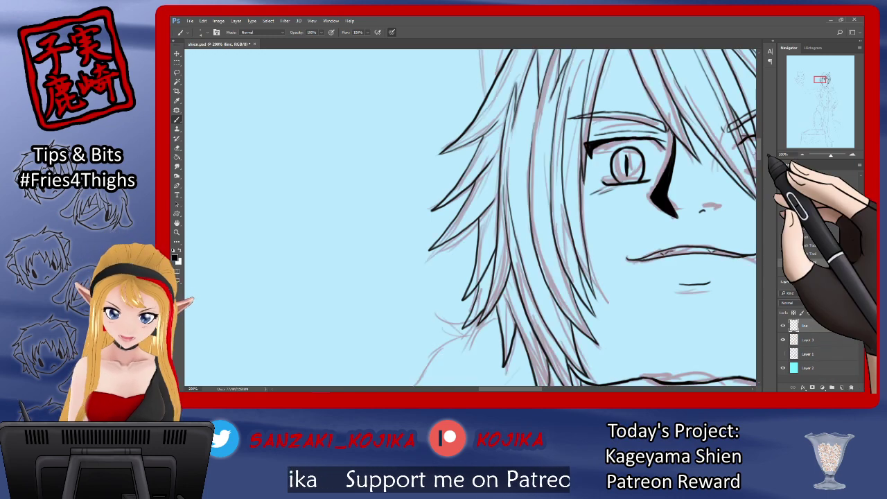
Ink the spiky hair tufts on the crown and continue the hair outline down to the base of the right ear.
{"action": "left_click_drag", "start_coordinate": [761, 154], "coordinate": [760, 140]}
{"action": "left_click_drag", "start_coordinate": [533, 389], "coordinate": [558, 389]}
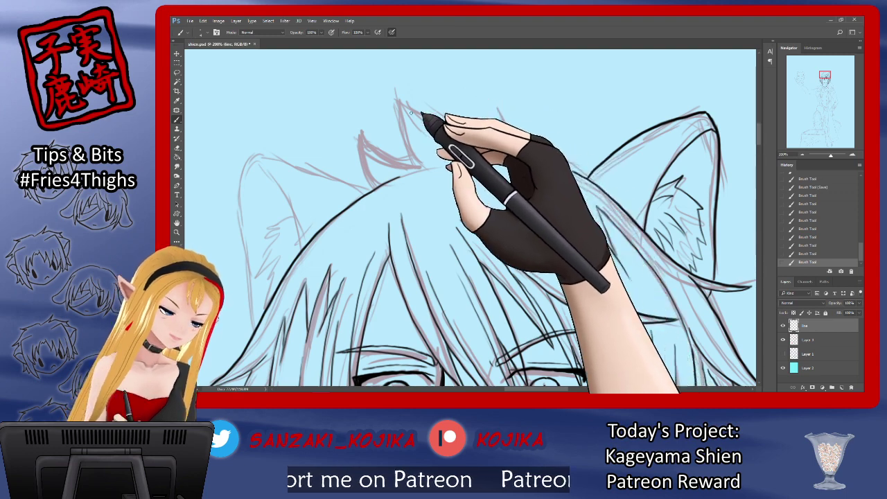
{"action": "mouse_move", "coordinate": [398, 96]}
{"action": "left_mouse_down"}
{"action": "mouse_move", "coordinate": [401, 142]}
{"action": "mouse_move", "coordinate": [419, 167]}
{"action": "left_mouse_up"}
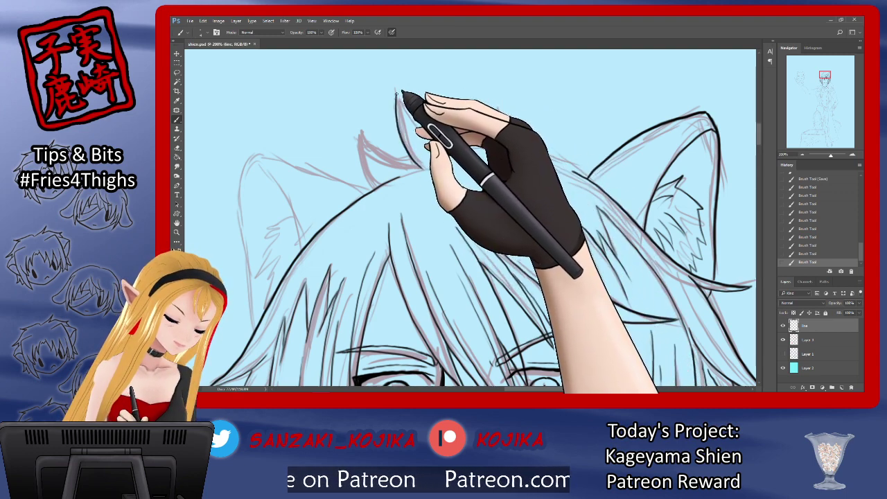
{"action": "mouse_move", "coordinate": [397, 94]}
{"action": "left_mouse_down"}
{"action": "mouse_move", "coordinate": [428, 121]}
{"action": "mouse_move", "coordinate": [474, 135]}
{"action": "mouse_move", "coordinate": [472, 126]}
{"action": "mouse_move", "coordinate": [518, 150]}
{"action": "left_mouse_up"}
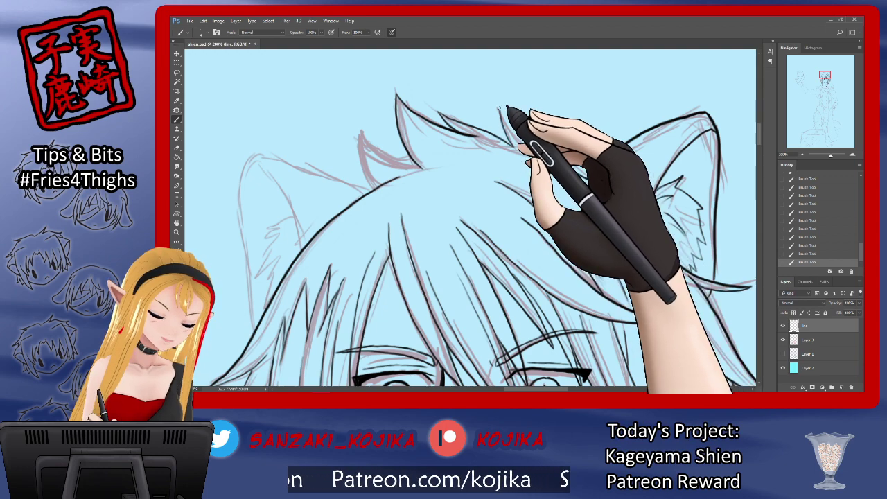
{"action": "mouse_move", "coordinate": [501, 108]}
{"action": "left_mouse_down"}
{"action": "mouse_move", "coordinate": [532, 144]}
{"action": "mouse_move", "coordinate": [584, 168]}
{"action": "left_mouse_up"}
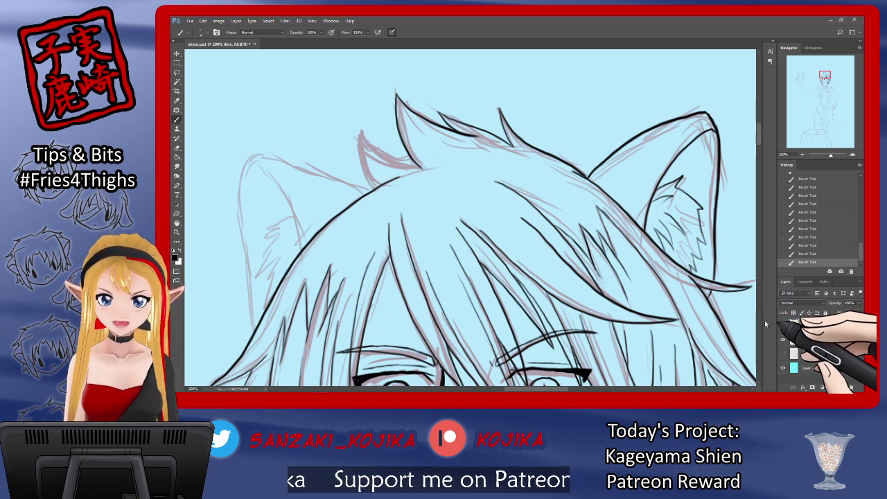
With the sketch hidden, erase overshooting line ends on the crown tufts and beside the right ear, and re-ink the hair outline there.
{"action": "left_click", "coordinate": [783, 339]}
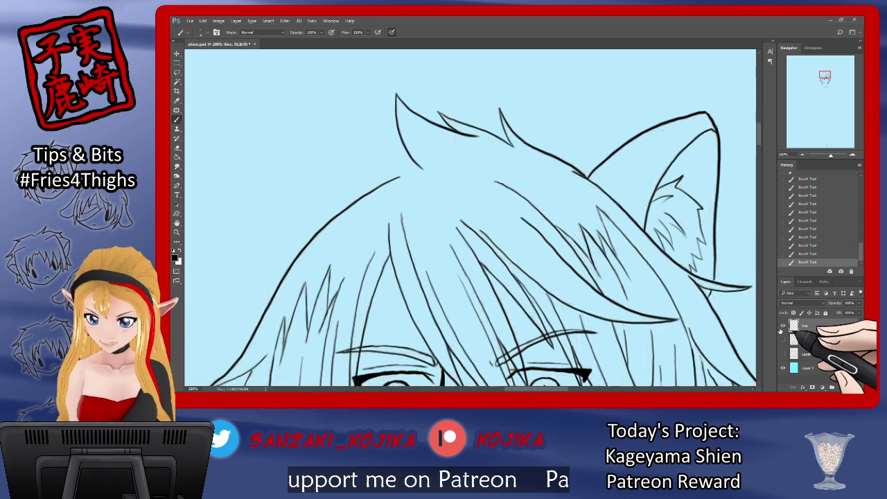
{"action": "key", "text": "e"}
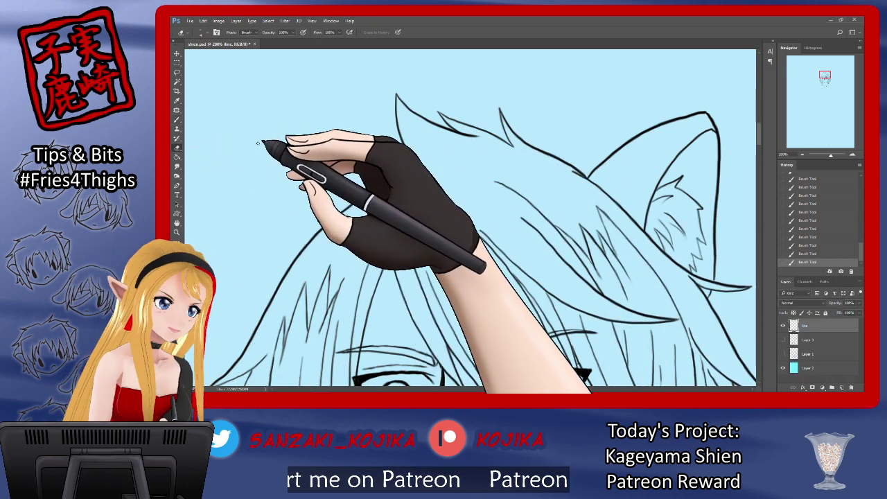
{"action": "left_click_drag", "start_coordinate": [477, 137], "coordinate": [513, 148]}
{"action": "left_click_drag", "start_coordinate": [580, 175], "coordinate": [588, 183]}
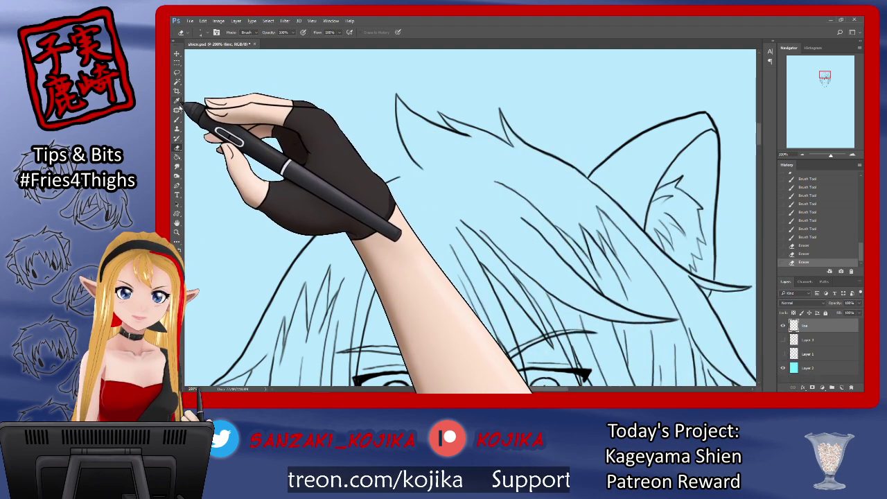
{"action": "left_click", "coordinate": [176, 119]}
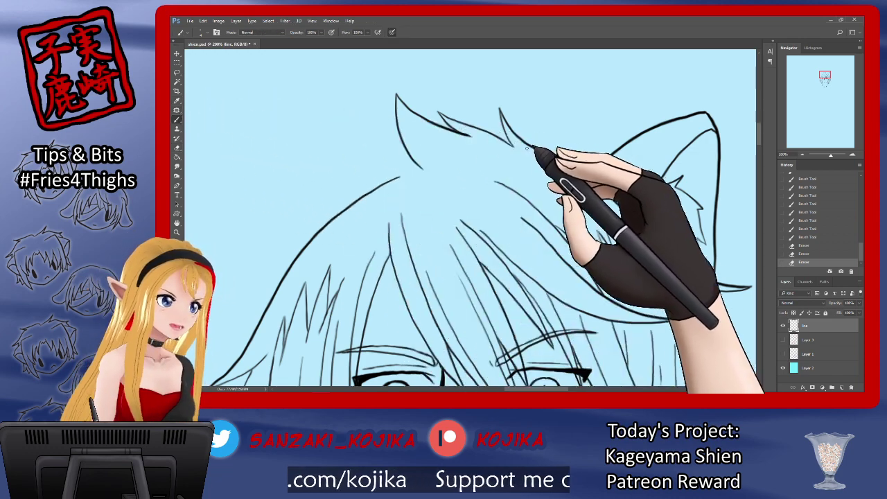
{"action": "left_click_drag", "start_coordinate": [572, 168], "coordinate": [588, 177]}
{"action": "left_click_drag", "start_coordinate": [581, 172], "coordinate": [607, 189]}
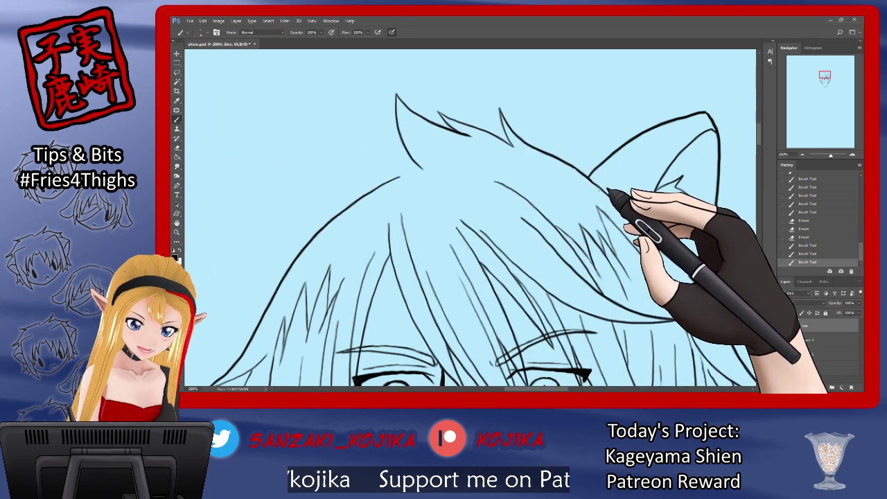
Ink the small leftmost tuft on the crown over the sketch and reinforce the inner edge of the tall tuft beside it.
{"action": "left_click", "coordinate": [783, 340]}
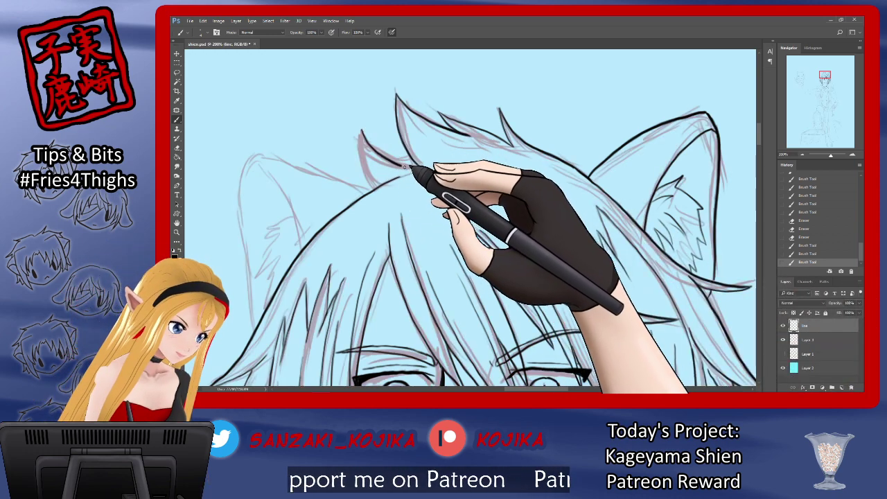
{"action": "mouse_move", "coordinate": [360, 130]}
{"action": "left_mouse_down"}
{"action": "mouse_move", "coordinate": [359, 159]}
{"action": "mouse_move", "coordinate": [376, 185]}
{"action": "left_mouse_up"}
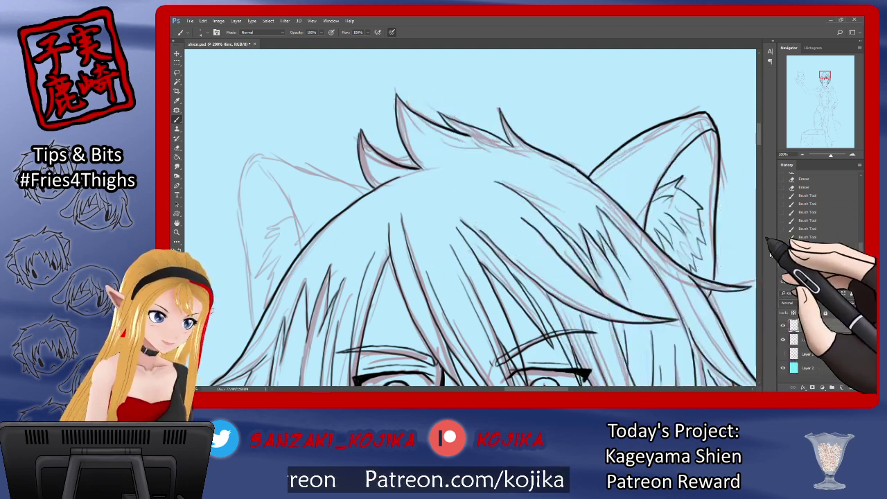
{"action": "left_click", "coordinate": [783, 340]}
{"action": "left_click_drag", "start_coordinate": [398, 95], "coordinate": [419, 168]}
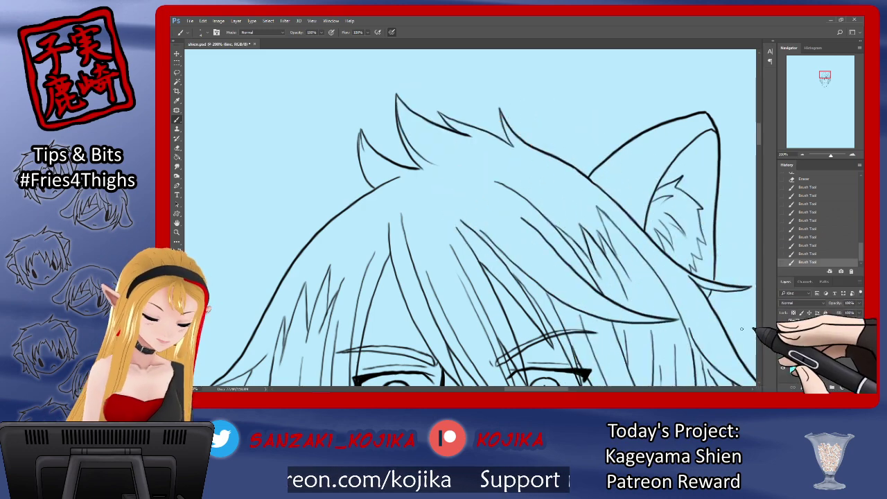
{"action": "left_click", "coordinate": [783, 340]}
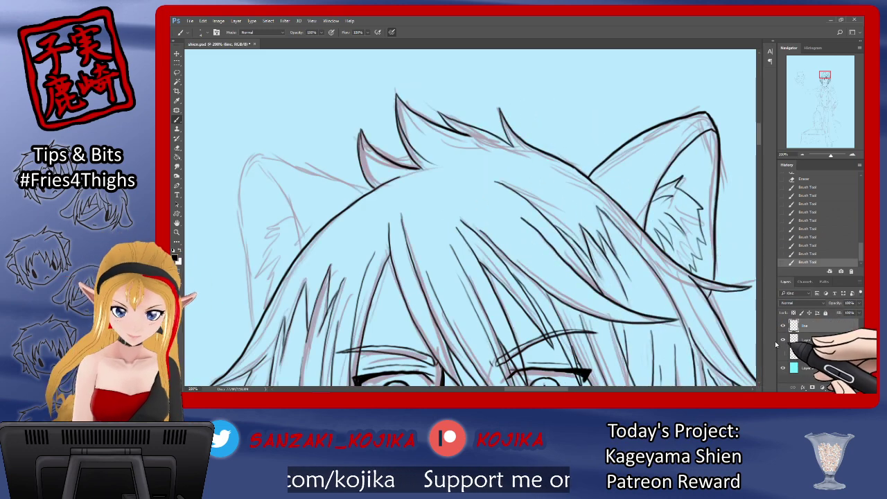
Ink the left animal ear's outer outline, inner edge and jagged inner fur, check it without the sketch, and save the file.
{"action": "left_click_drag", "start_coordinate": [427, 218], "coordinate": [528, 218]}
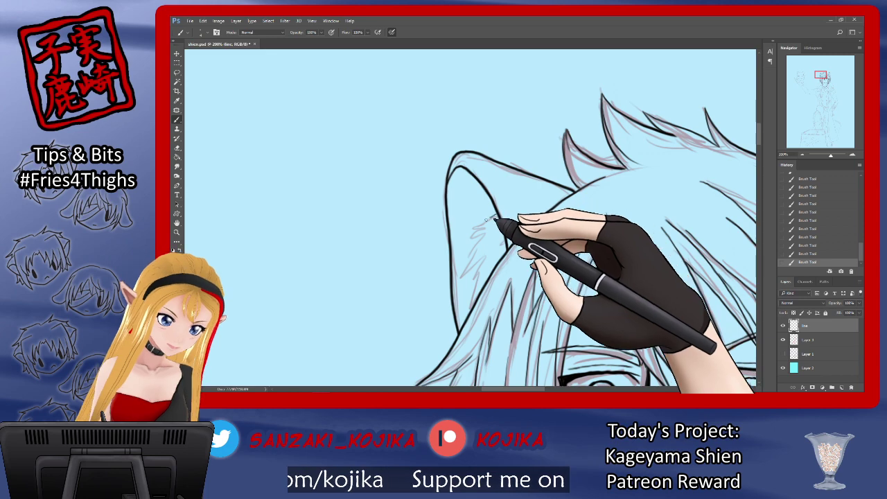
{"action": "left_click", "coordinate": [783, 339]}
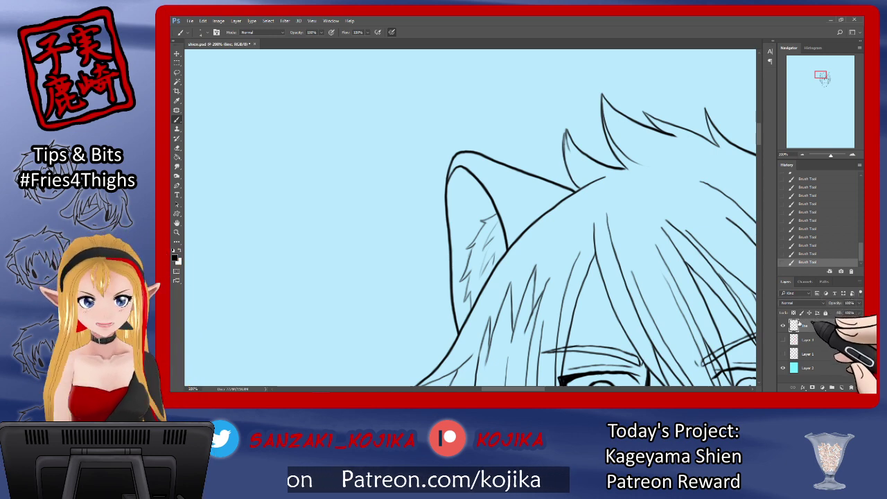
{"action": "key", "text": "ctrl+s"}
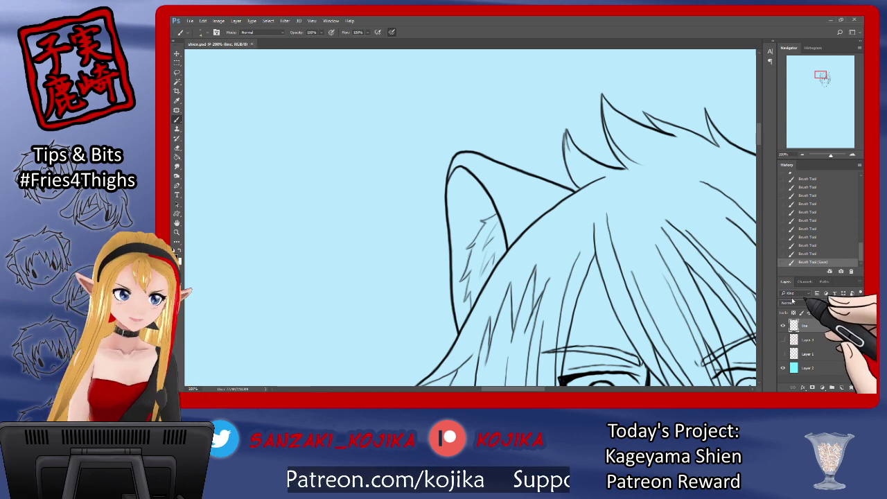
Show the sketch again and ink the small folds at the neck and the outer side edges of both shirt collar flaps.
{"action": "left_click", "coordinate": [784, 338]}
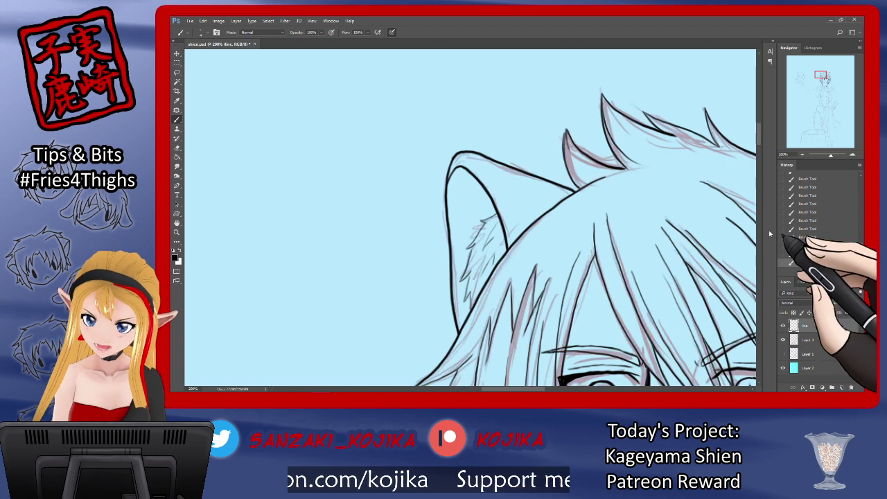
{"action": "left_click_drag", "start_coordinate": [758, 140], "coordinate": [755, 178]}
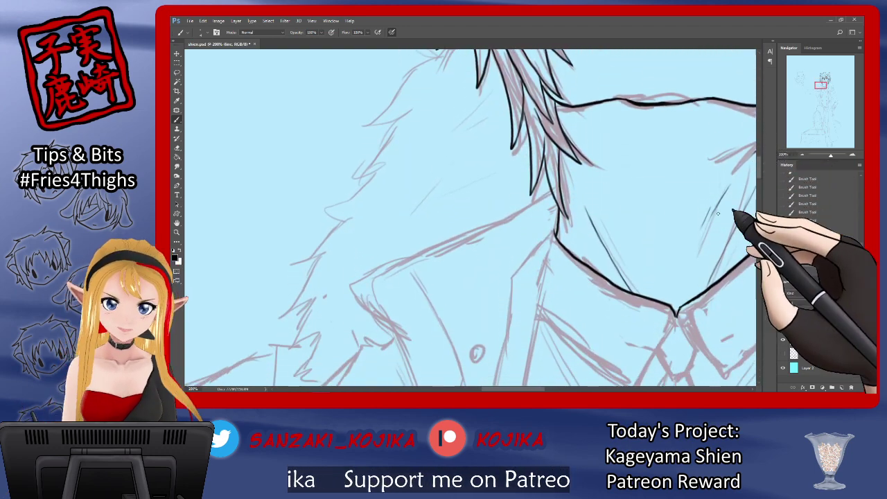
{"action": "left_click_drag", "start_coordinate": [535, 390], "coordinate": [552, 392]}
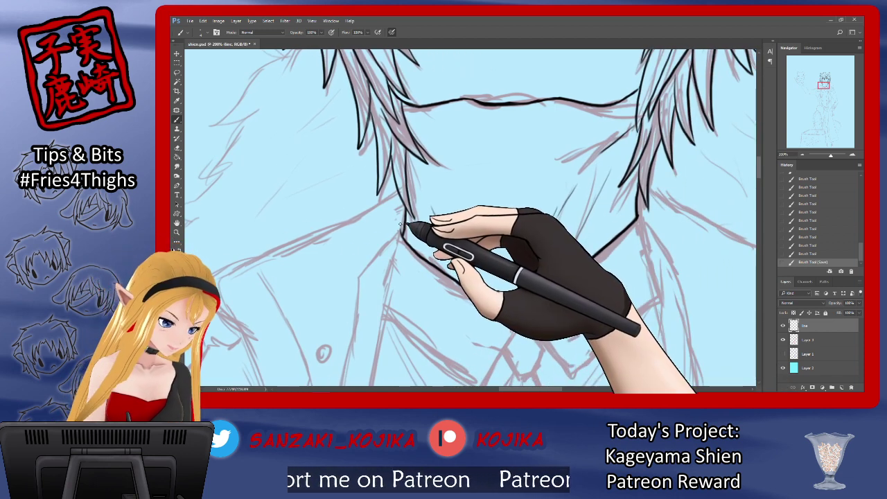
{"action": "left_click_drag", "start_coordinate": [406, 214], "coordinate": [383, 300]}
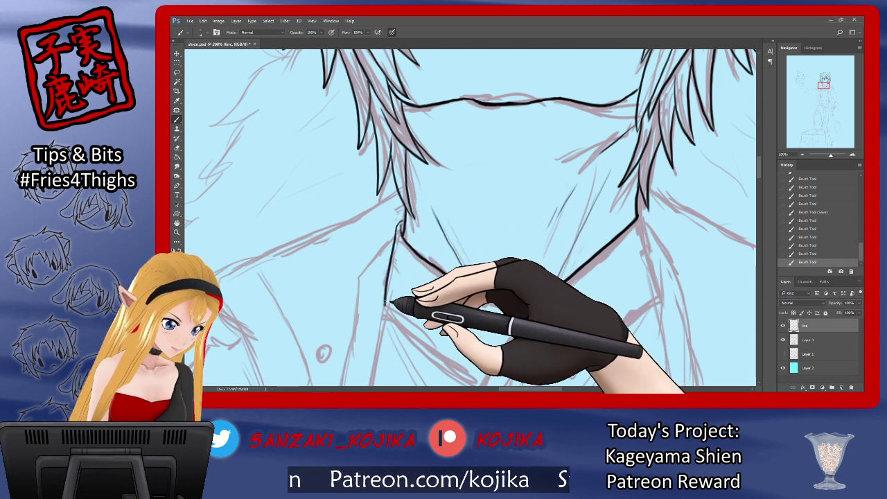
{"action": "left_click_drag", "start_coordinate": [640, 203], "coordinate": [639, 208]}
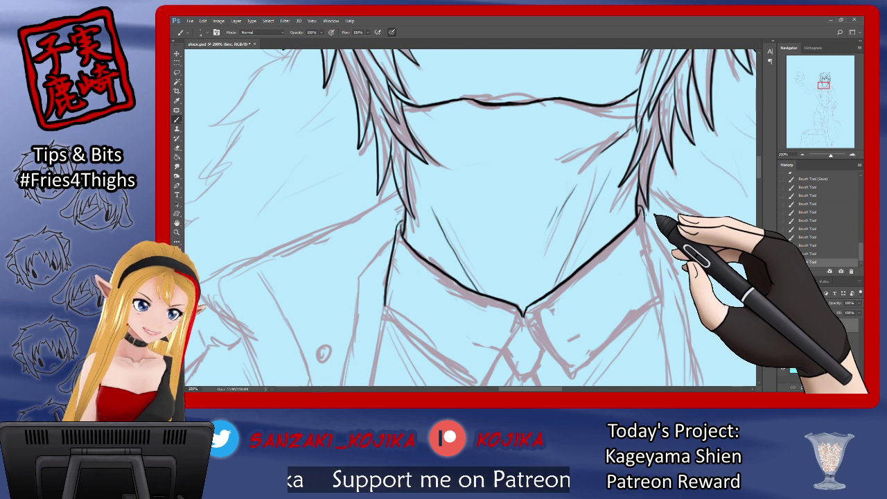
{"action": "left_click_drag", "start_coordinate": [642, 215], "coordinate": [650, 255]}
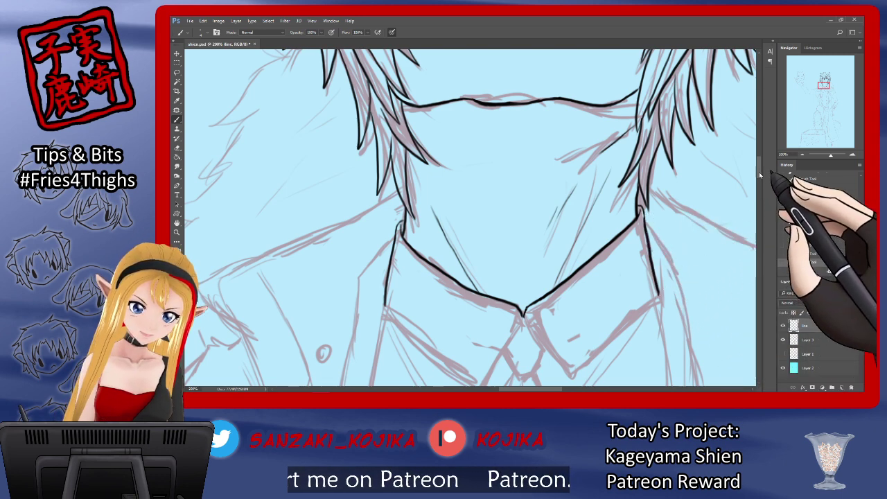
Ink the front and lower edges of both shirt collar flaps down to their points, checking the result without the sketch.
{"action": "left_click_drag", "start_coordinate": [759, 172], "coordinate": [758, 180]}
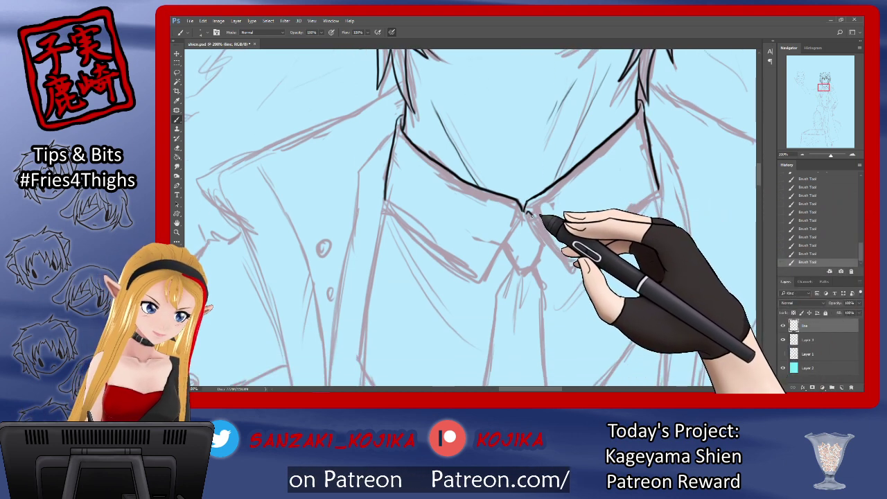
{"action": "mouse_move", "coordinate": [526, 209]}
{"action": "left_mouse_down"}
{"action": "mouse_move", "coordinate": [570, 269]}
{"action": "mouse_move", "coordinate": [631, 240]}
{"action": "mouse_move", "coordinate": [660, 192]}
{"action": "left_mouse_up"}
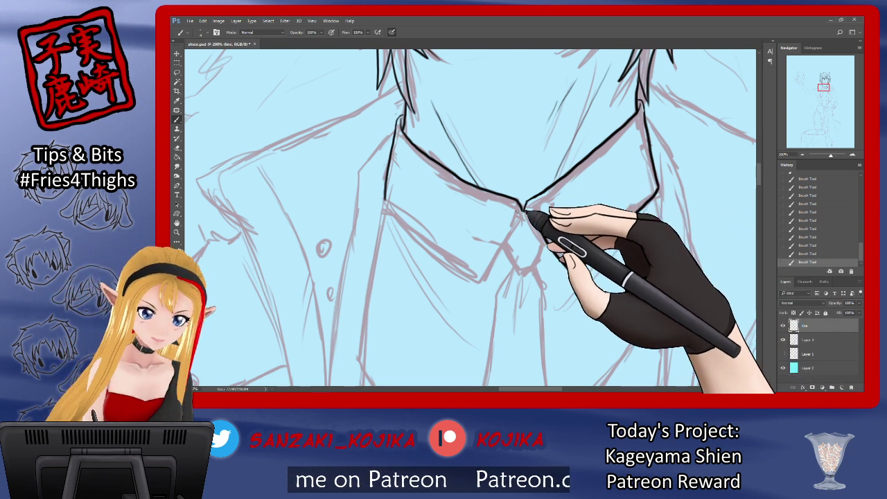
{"action": "left_click_drag", "start_coordinate": [520, 211], "coordinate": [483, 279]}
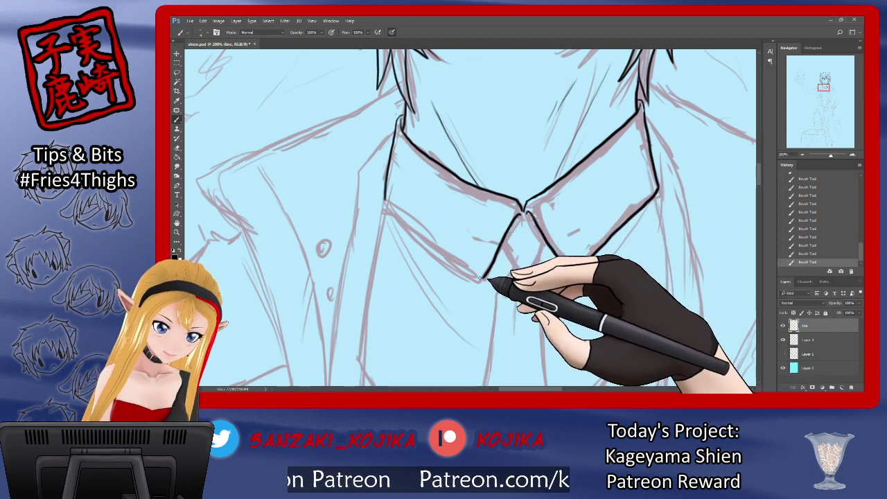
{"action": "left_click", "coordinate": [785, 341]}
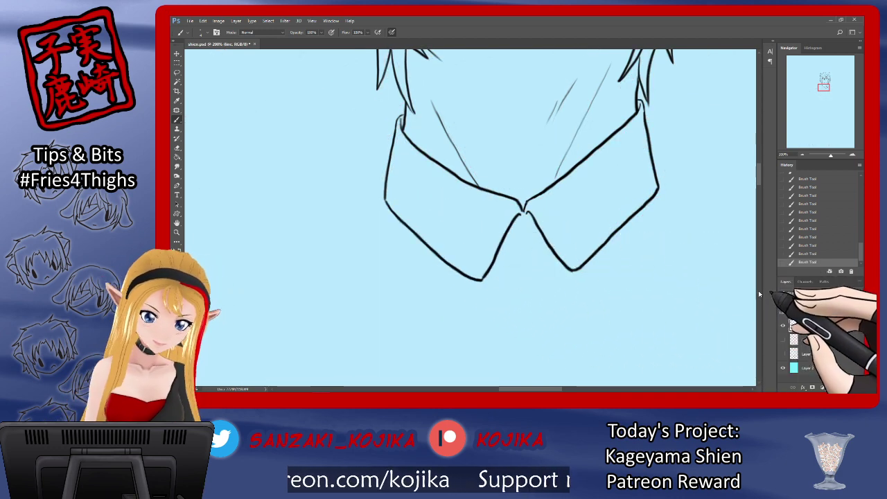
{"action": "left_click", "coordinate": [783, 339]}
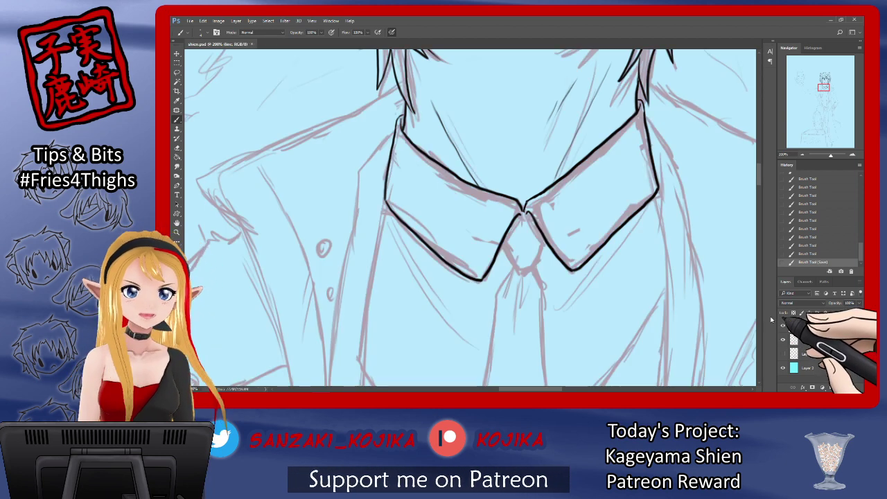
Ink the outline of the tie knot between the two collar flaps.
{"action": "left_click_drag", "start_coordinate": [759, 181], "coordinate": [759, 186]}
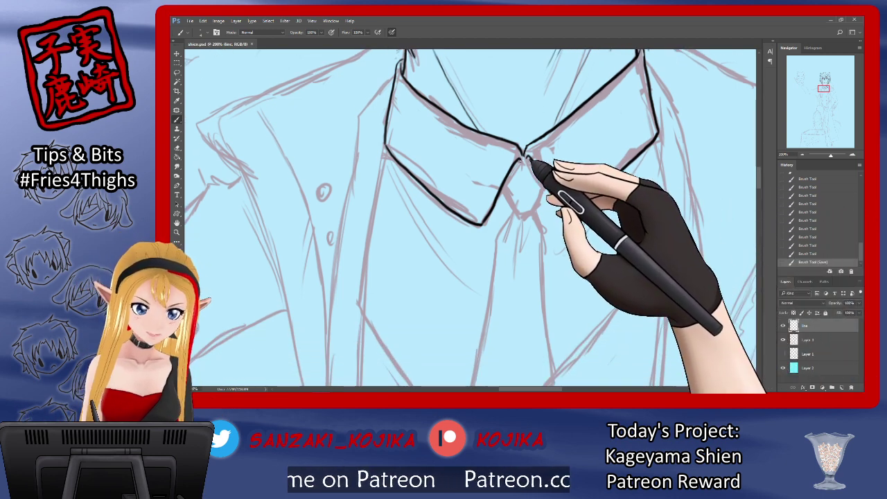
{"action": "left_click_drag", "start_coordinate": [517, 162], "coordinate": [531, 159]}
{"action": "mouse_move", "coordinate": [503, 189]}
{"action": "left_mouse_down"}
{"action": "mouse_move", "coordinate": [506, 206]}
{"action": "mouse_move", "coordinate": [525, 219]}
{"action": "mouse_move", "coordinate": [546, 184]}
{"action": "left_mouse_up"}
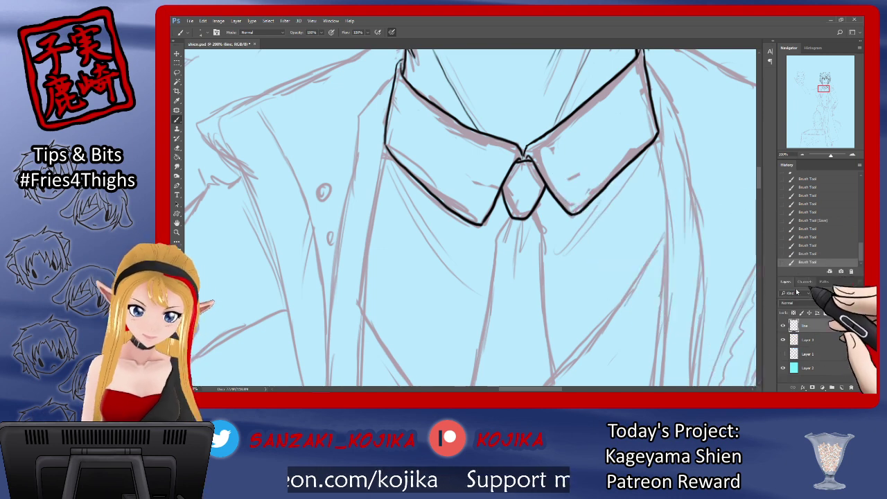
Ink both long side edges of the tie below the knot and the small folds under it, checking the lines without the sketch.
{"action": "left_click", "coordinate": [783, 340]}
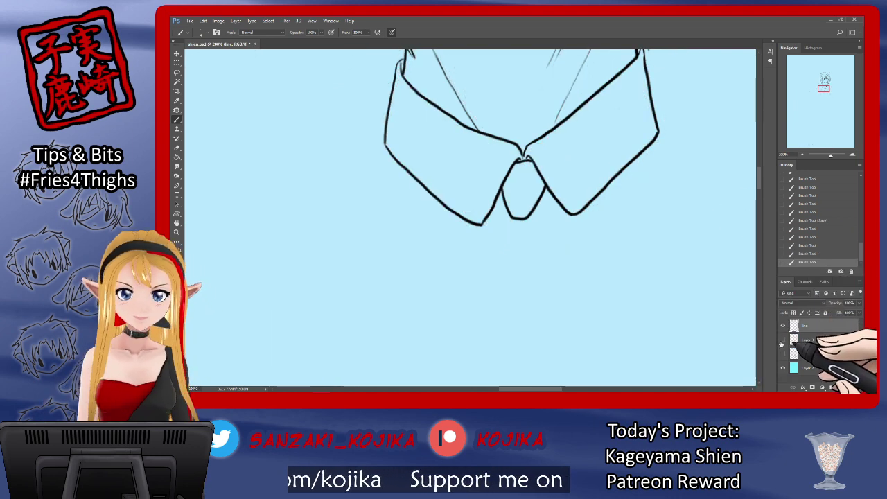
{"action": "left_click", "coordinate": [782, 340]}
{"action": "left_click_drag", "start_coordinate": [759, 179], "coordinate": [757, 194]}
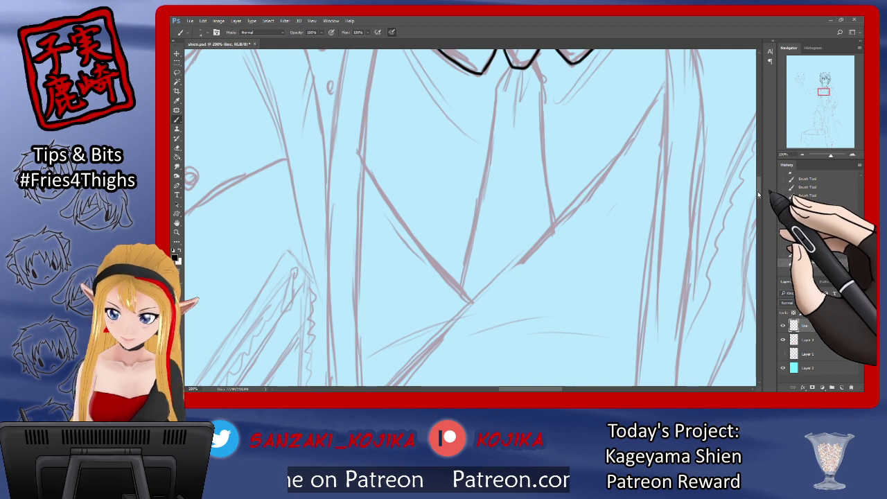
{"action": "left_click_drag", "start_coordinate": [758, 194], "coordinate": [758, 189]}
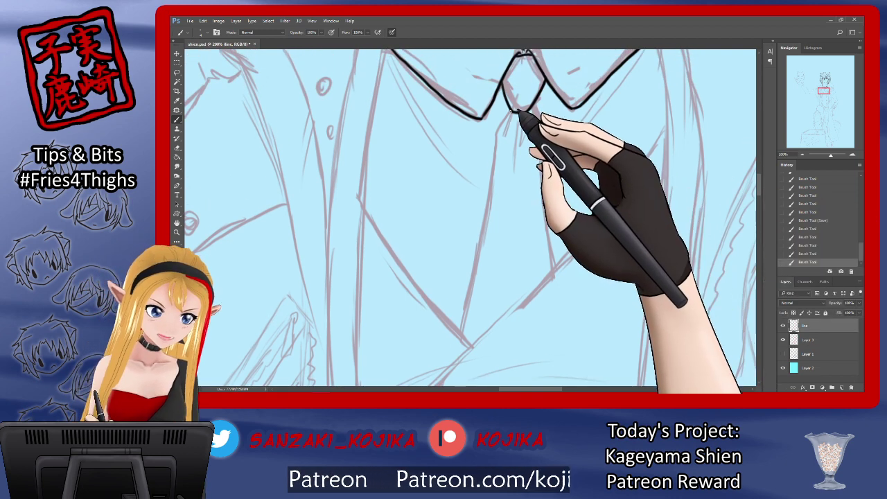
{"action": "mouse_move", "coordinate": [517, 111]}
{"action": "left_mouse_down"}
{"action": "mouse_move", "coordinate": [493, 159]}
{"action": "mouse_move", "coordinate": [461, 329]}
{"action": "left_mouse_up"}
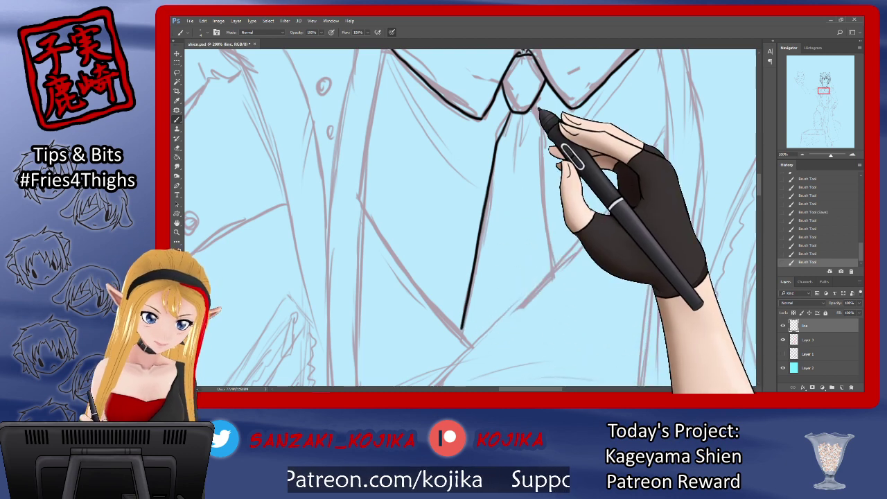
{"action": "left_click_drag", "start_coordinate": [538, 111], "coordinate": [547, 165]}
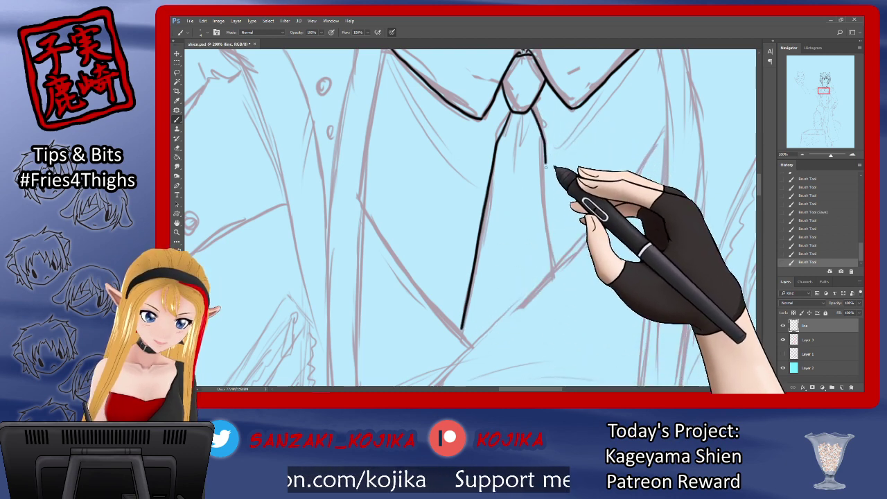
{"action": "left_click_drag", "start_coordinate": [548, 236], "coordinate": [550, 270]}
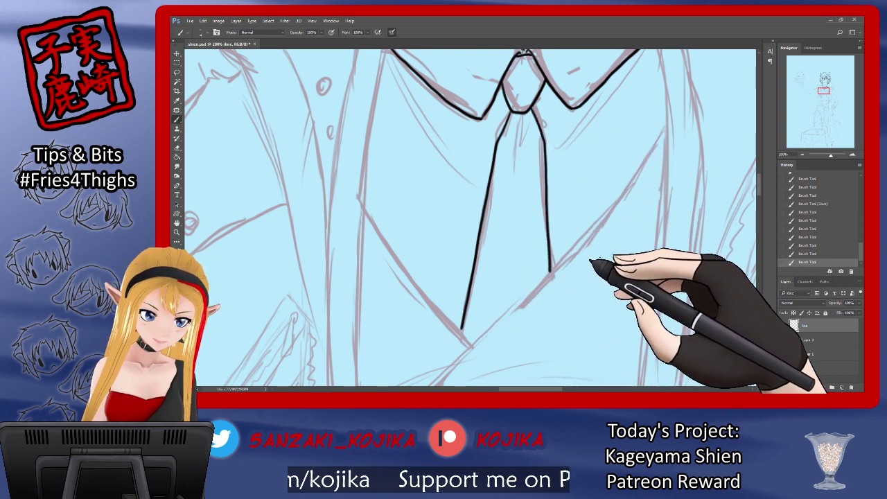
{"action": "left_click", "coordinate": [783, 340]}
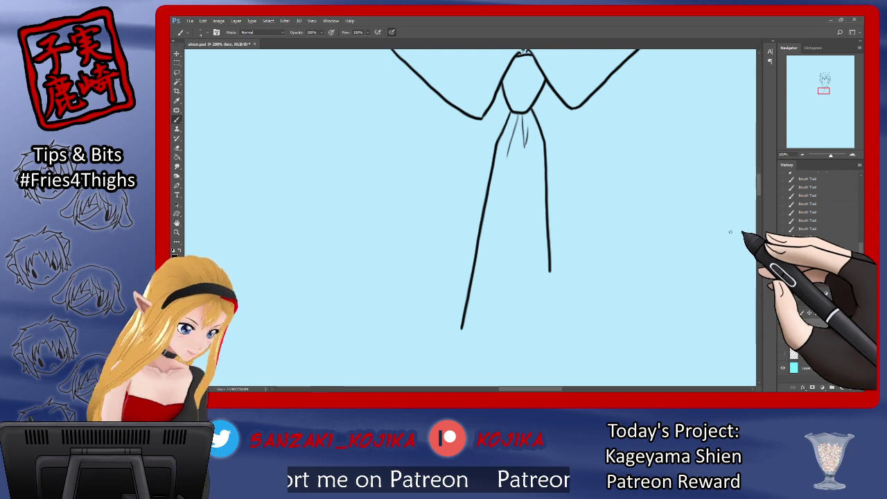
{"action": "left_click", "coordinate": [784, 339]}
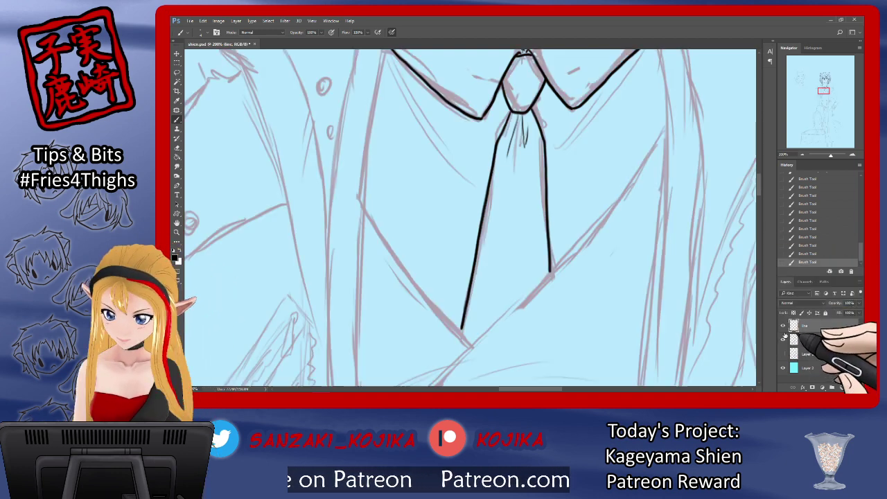
Clean up the point of the right collar flap with the Eraser while the sketch is hidden, save the file and show the sketch again.
{"action": "left_click", "coordinate": [783, 340]}
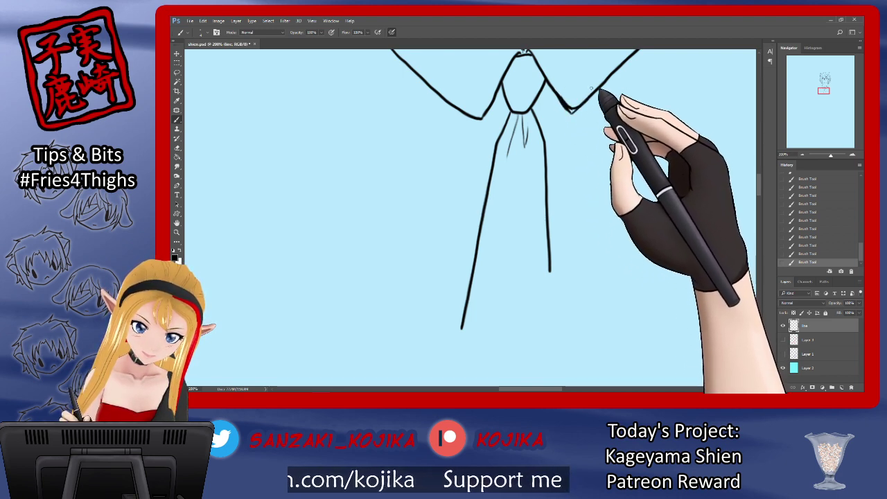
{"action": "left_click", "coordinate": [176, 148]}
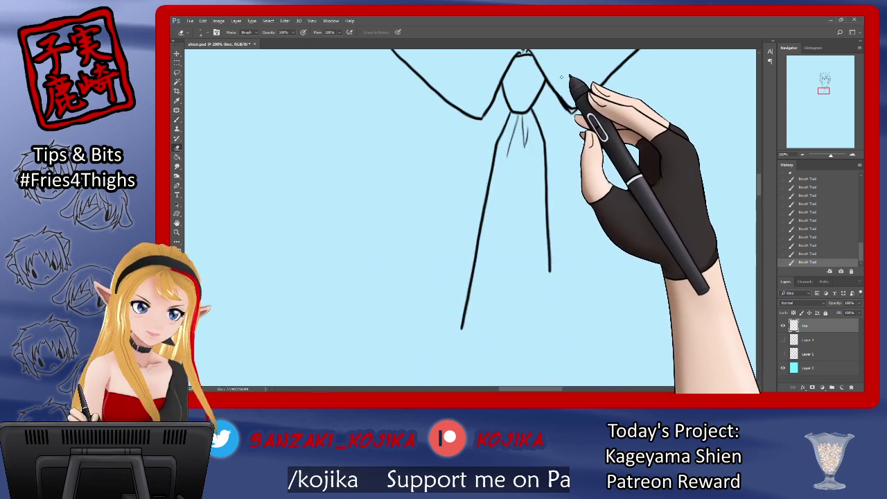
{"action": "left_click_drag", "start_coordinate": [561, 93], "coordinate": [572, 108]}
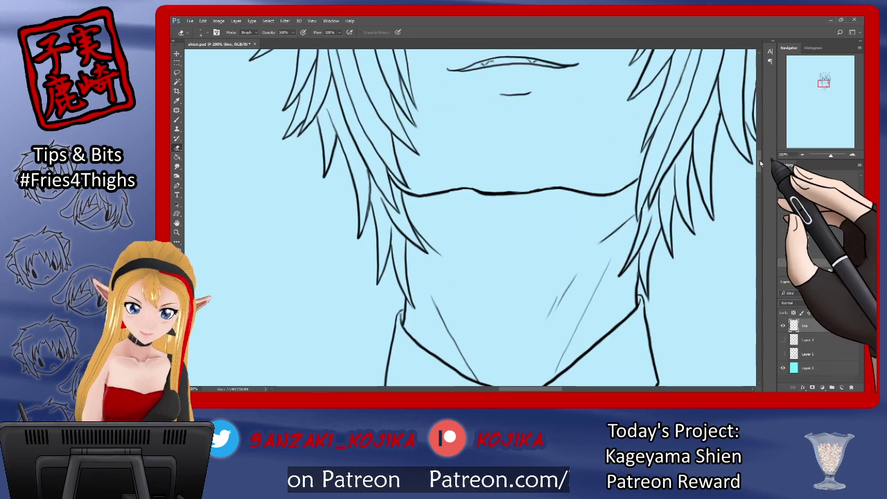
{"action": "left_click", "coordinate": [784, 339]}
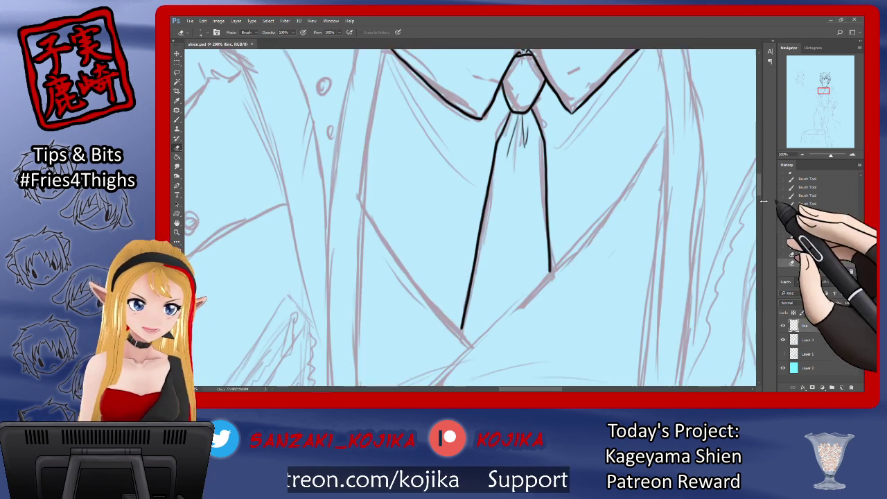
Brush thin shirt fold lines beneath both collar flaps and check them without the sketch.
{"action": "left_click_drag", "start_coordinate": [759, 196], "coordinate": [758, 186]}
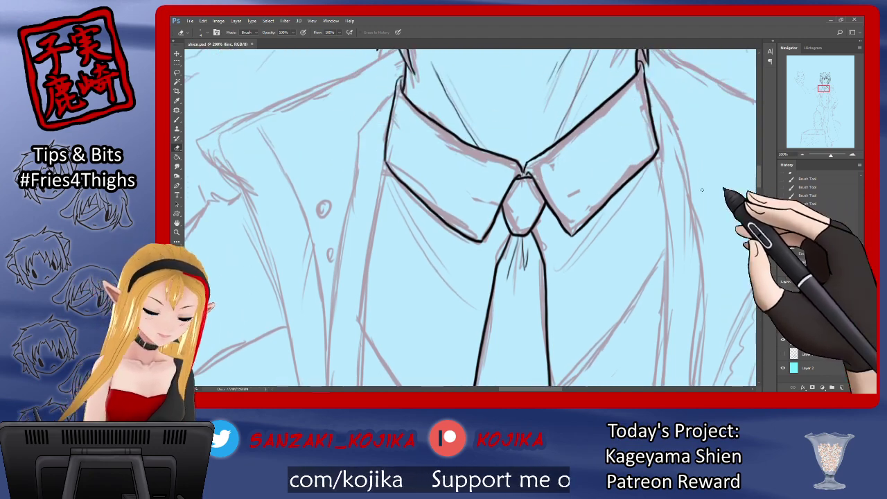
{"action": "left_click", "coordinate": [177, 120]}
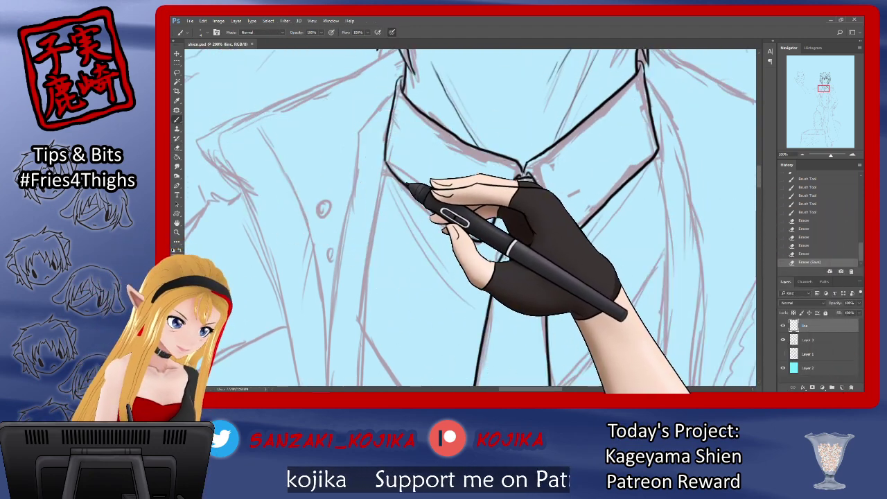
{"action": "left_click_drag", "start_coordinate": [403, 182], "coordinate": [449, 270]}
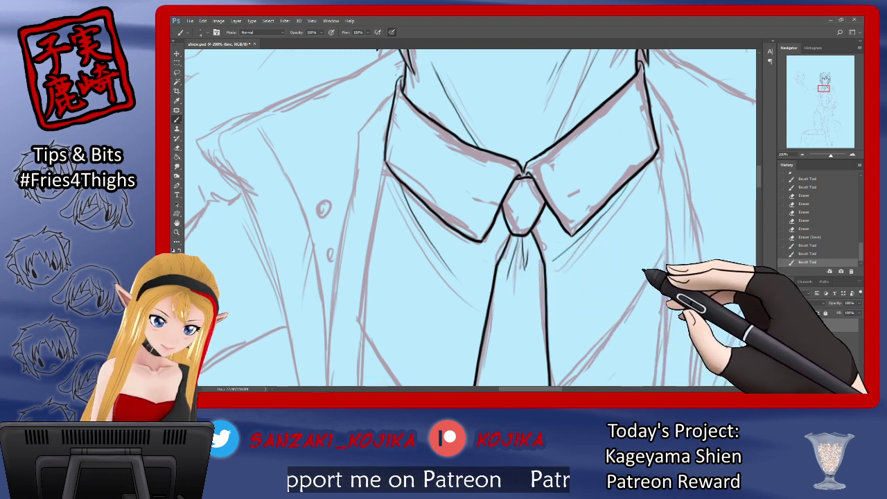
{"action": "left_click", "coordinate": [784, 340]}
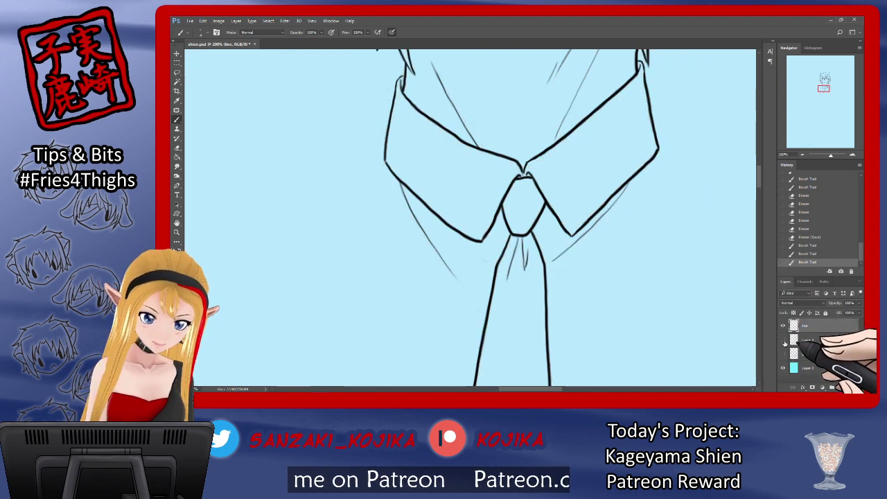
{"action": "left_click", "coordinate": [784, 341]}
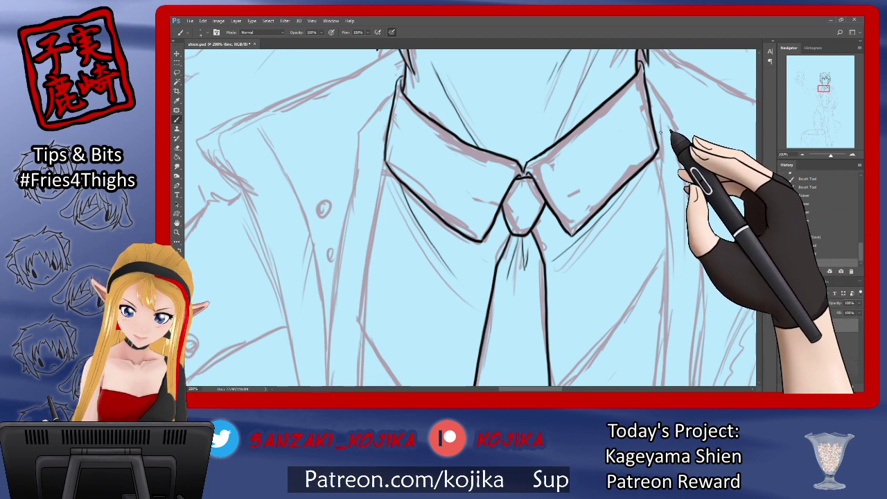
Ink the inner and outer jacket edges running down from the right collar flap and the long edge below the left flap.
{"action": "left_click_drag", "start_coordinate": [659, 142], "coordinate": [658, 354]}
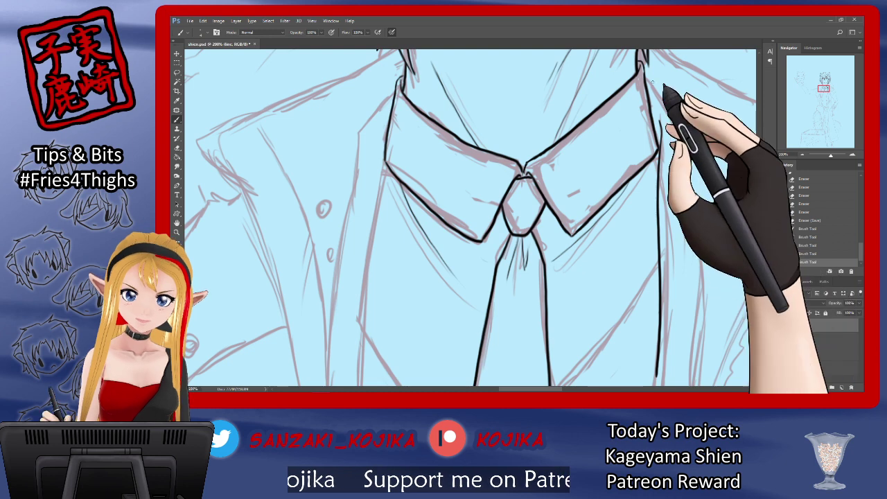
{"action": "mouse_move", "coordinate": [647, 80]}
{"action": "left_mouse_down"}
{"action": "mouse_move", "coordinate": [686, 146]}
{"action": "mouse_move", "coordinate": [698, 297]}
{"action": "left_mouse_up"}
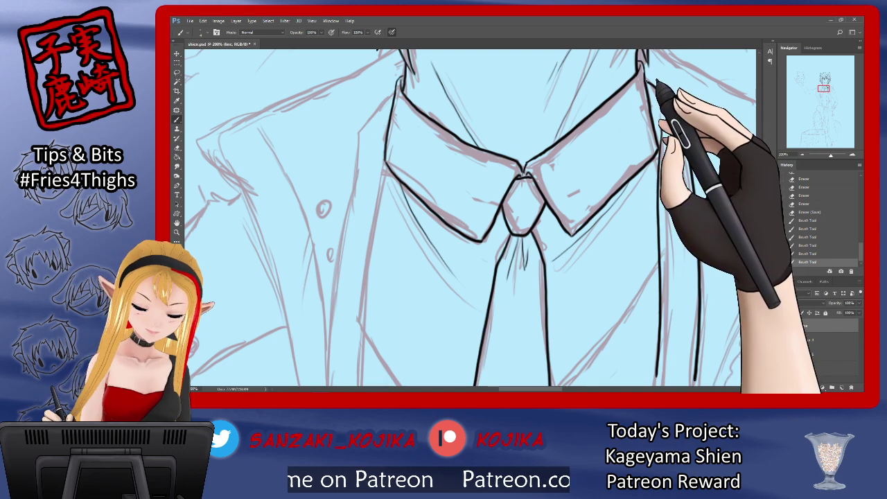
{"action": "left_click_drag", "start_coordinate": [647, 78], "coordinate": [656, 86]}
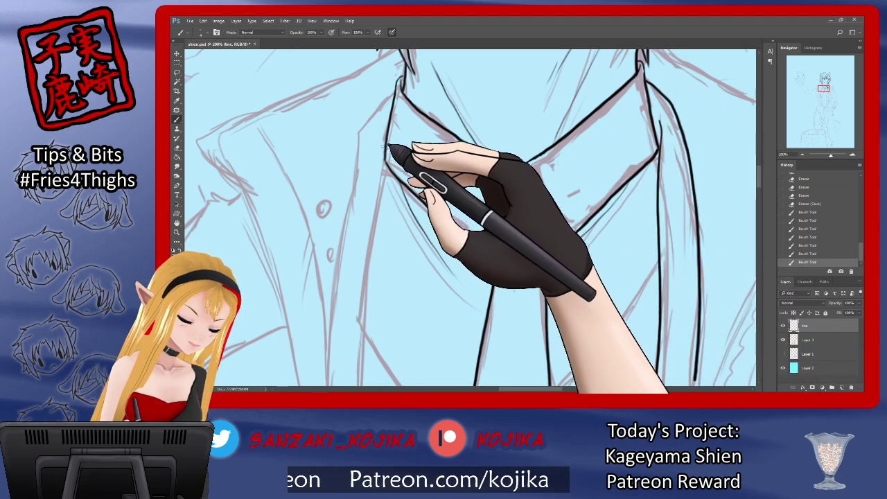
{"action": "mouse_move", "coordinate": [395, 158]}
{"action": "left_mouse_down"}
{"action": "mouse_move", "coordinate": [375, 235]}
{"action": "mouse_move", "coordinate": [360, 381]}
{"action": "left_mouse_up"}
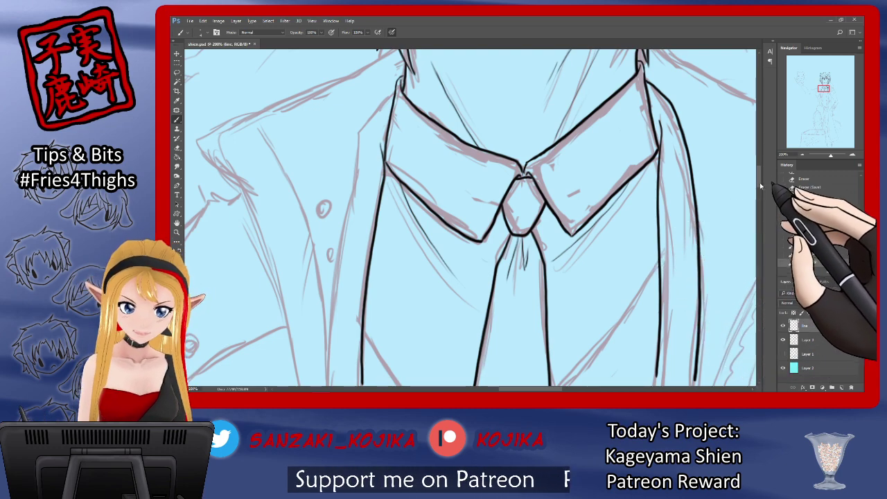
Continue the inner right jacket edge down the torso, past the right column of buttons to below the waist.
{"action": "left_click_drag", "start_coordinate": [759, 182], "coordinate": [757, 196]}
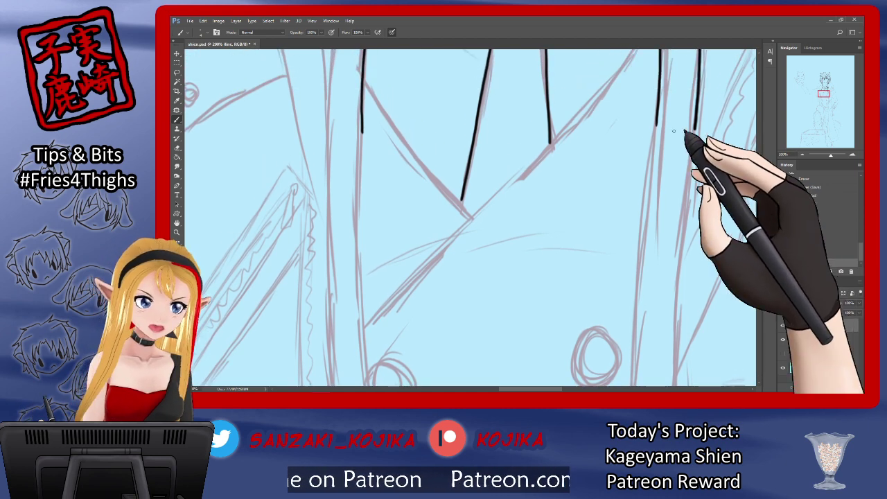
{"action": "left_click_drag", "start_coordinate": [657, 124], "coordinate": [636, 270]}
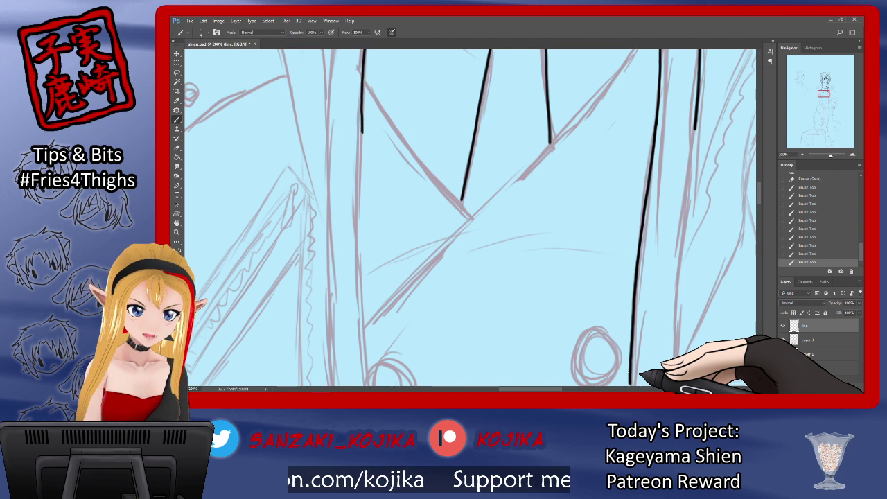
{"action": "left_click_drag", "start_coordinate": [760, 197], "coordinate": [758, 220]}
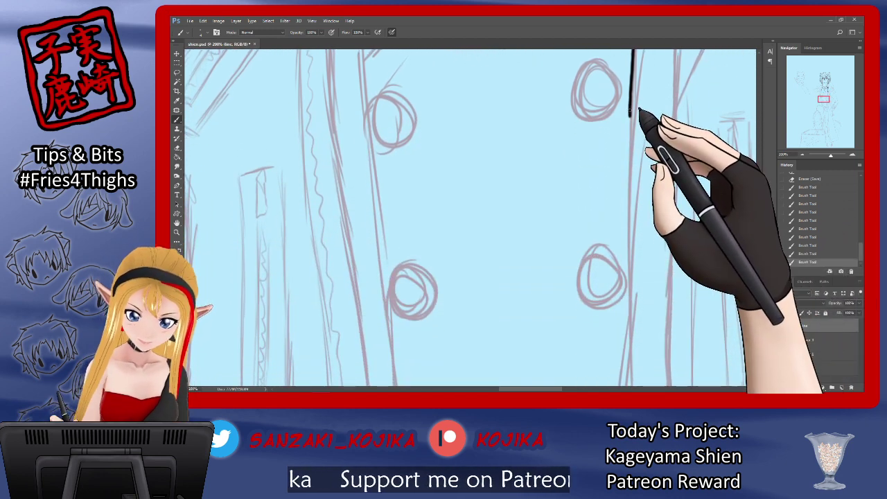
{"action": "left_click_drag", "start_coordinate": [630, 125], "coordinate": [620, 378]}
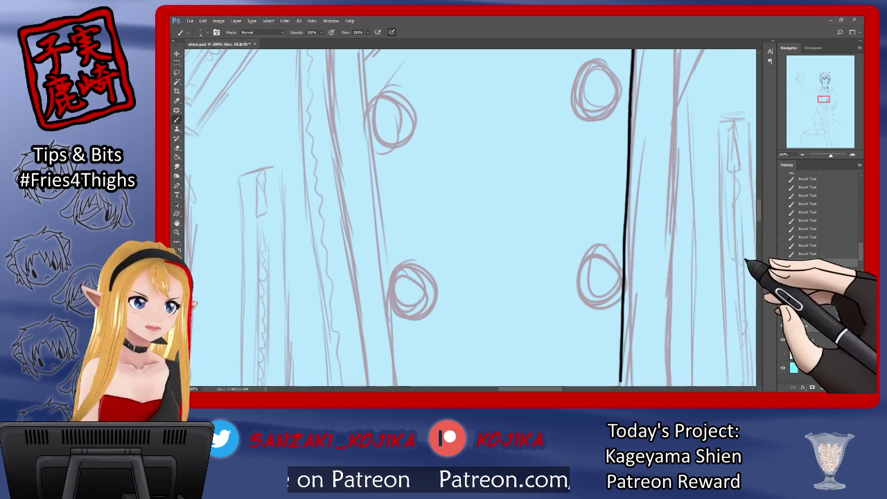
{"action": "left_click_drag", "start_coordinate": [760, 217], "coordinate": [758, 237]}
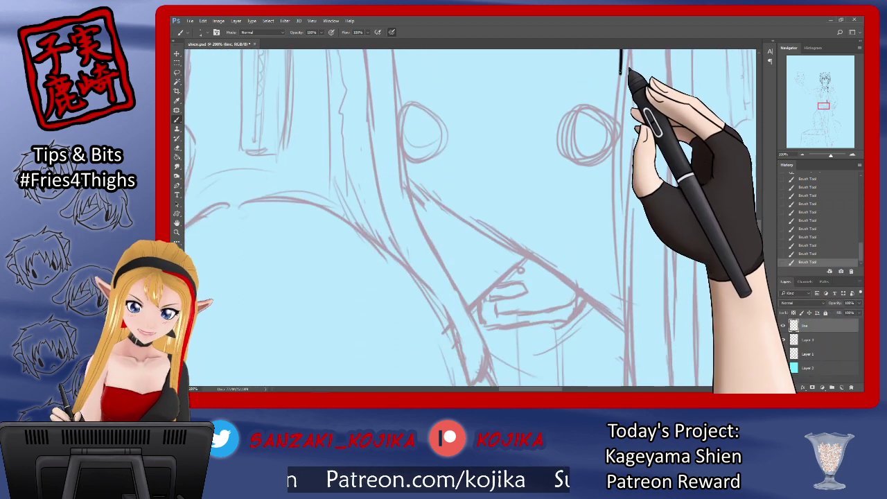
{"action": "left_click_drag", "start_coordinate": [620, 73], "coordinate": [622, 354]}
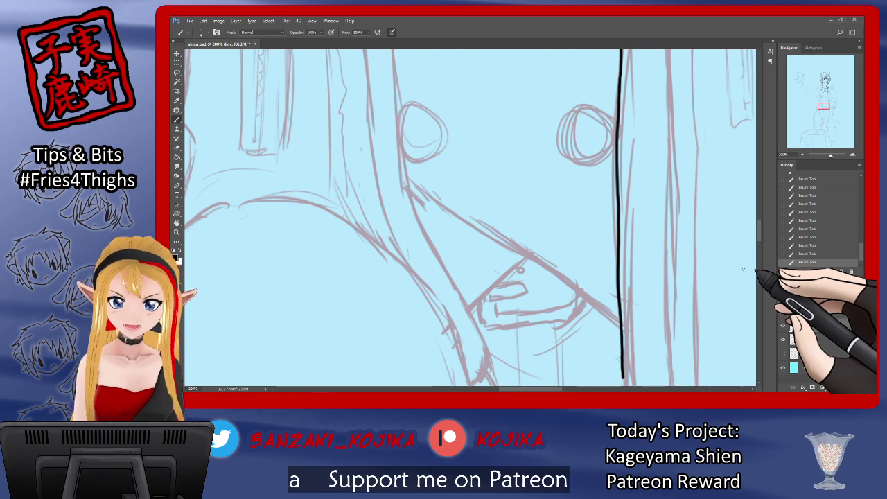
{"action": "mouse_move", "coordinate": [759, 229]}
{"action": "left_mouse_down"}
{"action": "mouse_move", "coordinate": [758, 281]}
{"action": "mouse_move", "coordinate": [758, 253]}
{"action": "left_mouse_up"}
{"action": "left_click_drag", "start_coordinate": [623, 149], "coordinate": [613, 373]}
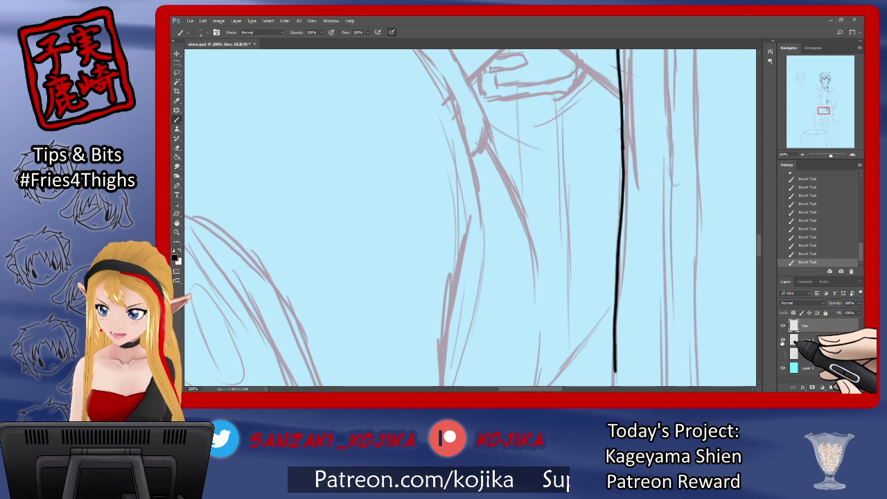
Thin the thick stretch of the right jacket edge below the waist with the Eraser while the sketch is hidden.
{"action": "left_click", "coordinate": [783, 340]}
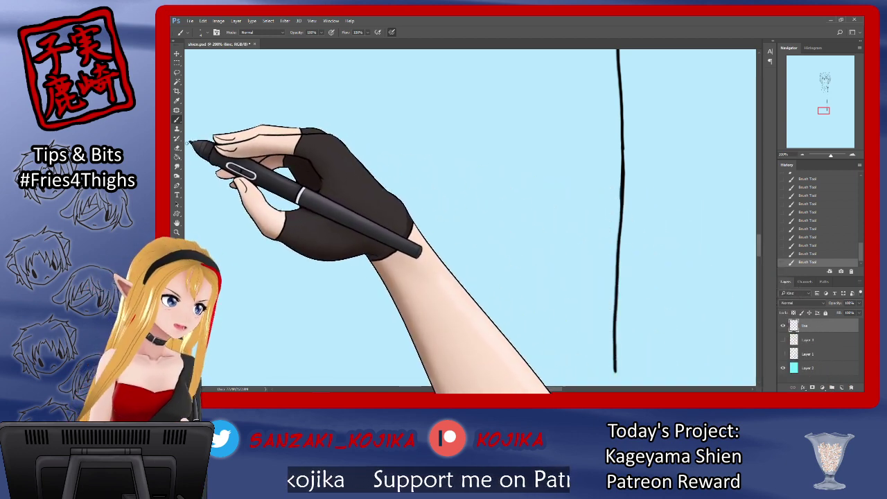
{"action": "left_click", "coordinate": [177, 148]}
{"action": "left_click_drag", "start_coordinate": [627, 142], "coordinate": [624, 161]}
{"action": "left_click_drag", "start_coordinate": [625, 163], "coordinate": [623, 208]}
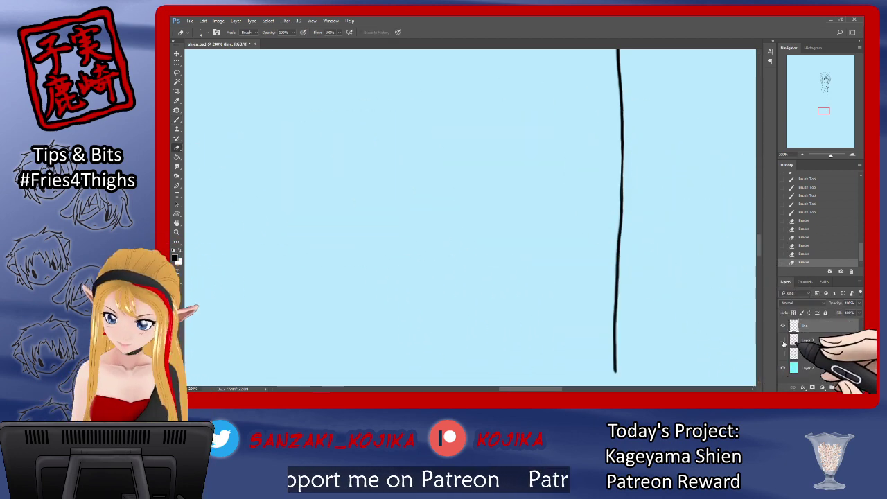
{"action": "left_click", "coordinate": [784, 340]}
Extend the inner right jacket edge farther down along the thigh area with the Brush and check it without the sketch.
{"action": "scroll", "coordinate": [758, 253], "scroll_direction": "down", "scroll_amount": 5}
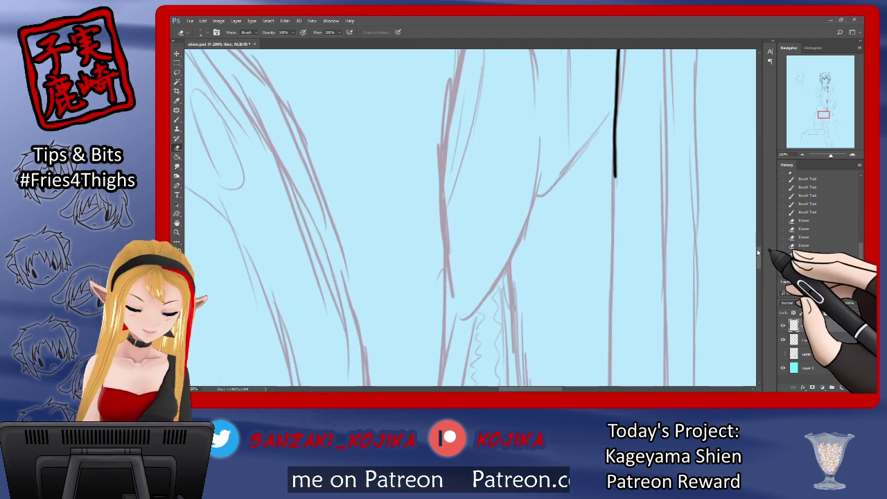
{"action": "left_click", "coordinate": [177, 120]}
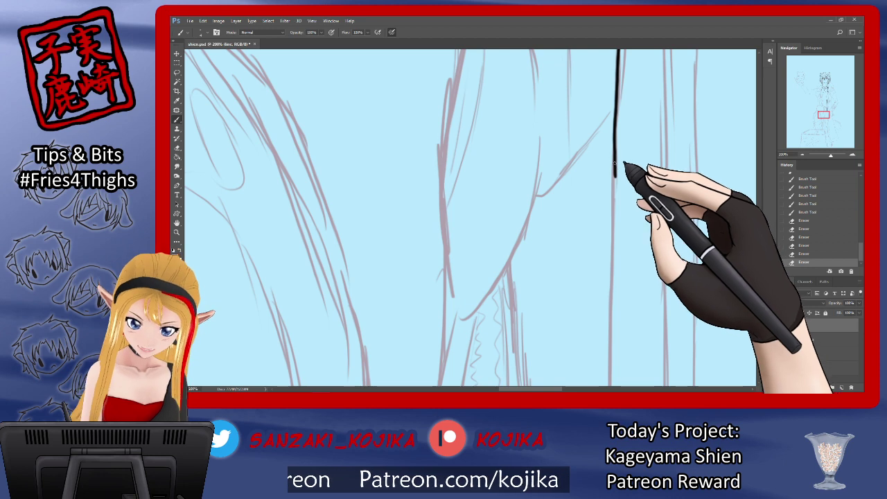
{"action": "left_click_drag", "start_coordinate": [611, 223], "coordinate": [610, 263]}
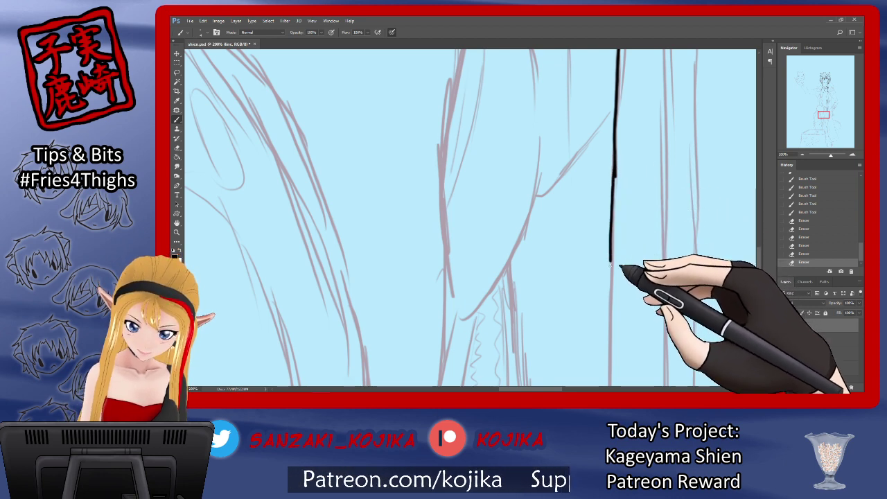
{"action": "left_click_drag", "start_coordinate": [611, 298], "coordinate": [609, 385]}
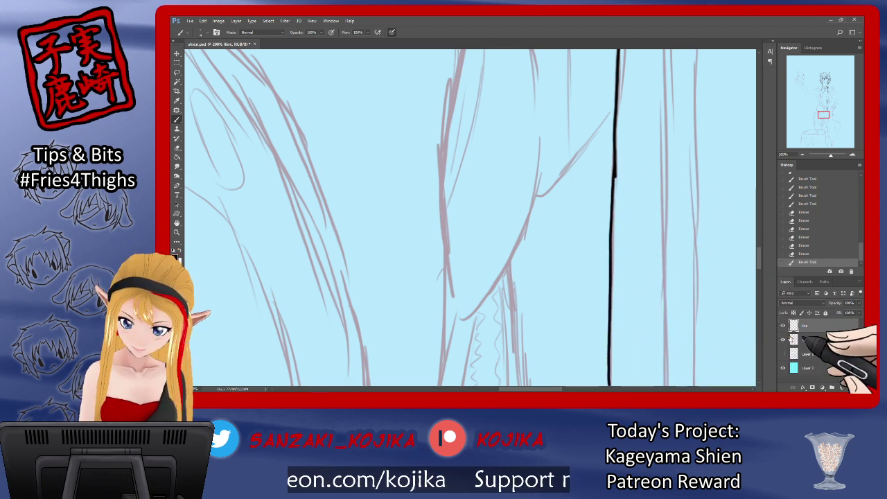
{"action": "left_click", "coordinate": [783, 340]}
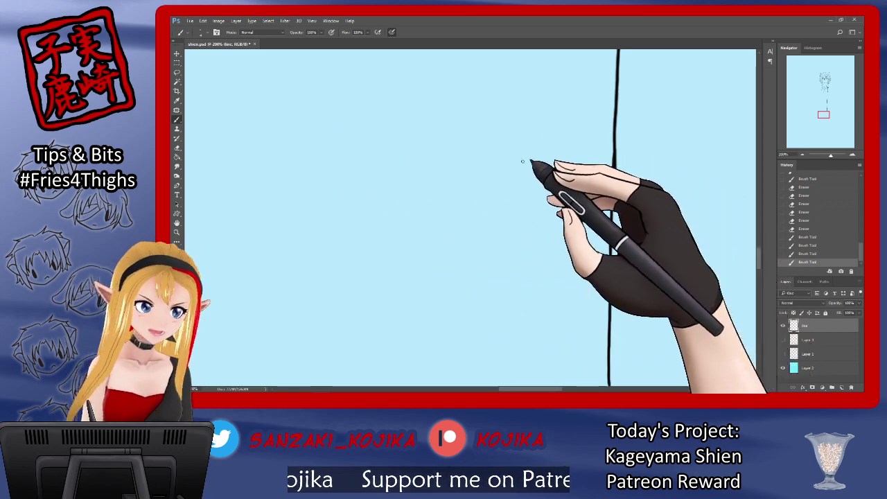
Thin the thick overlap on the inner right jacket edge at the thigh with the Eraser and show the sketch again.
{"action": "key", "text": "e"}
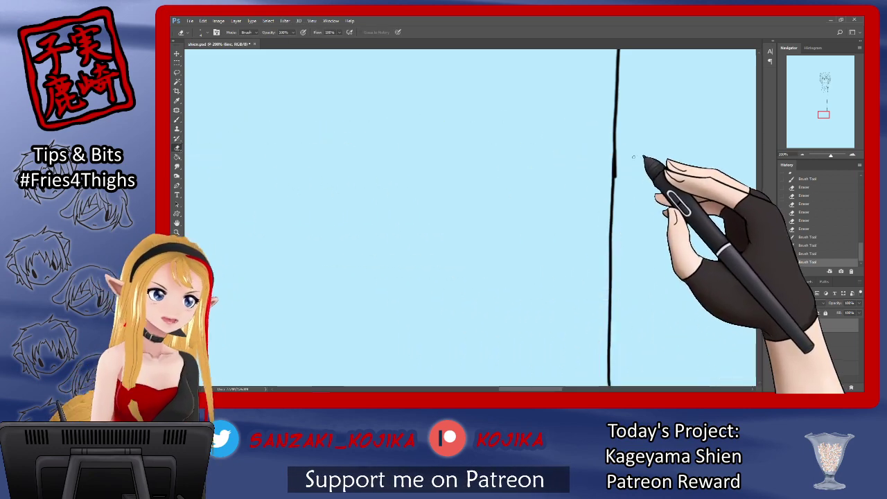
{"action": "left_click_drag", "start_coordinate": [617, 158], "coordinate": [617, 179]}
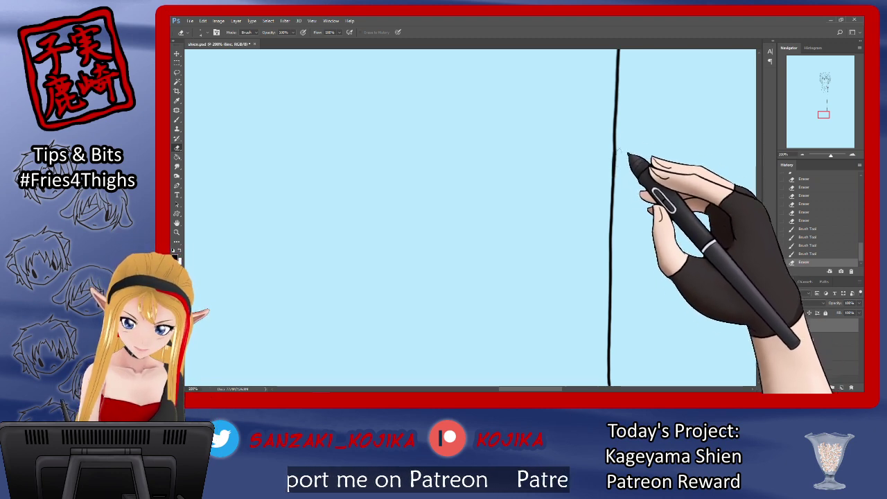
{"action": "left_click", "coordinate": [784, 339]}
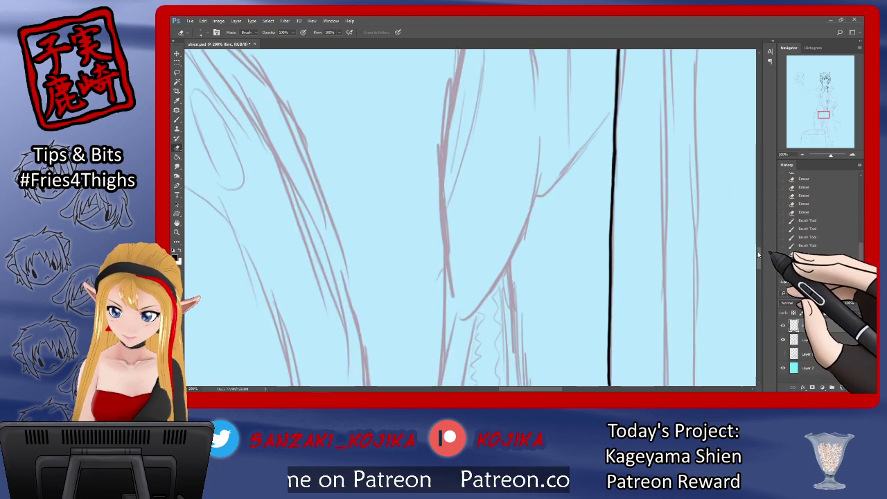
Ink the lower end of the inner right jacket edge with a rounded corner and short hem, smoothing the stroke join with the Eraser.
{"action": "scroll", "coordinate": [757, 271], "scroll_direction": "down", "scroll_amount": 4}
{"action": "scroll", "coordinate": [757, 271], "scroll_direction": "up", "scroll_amount": 1}
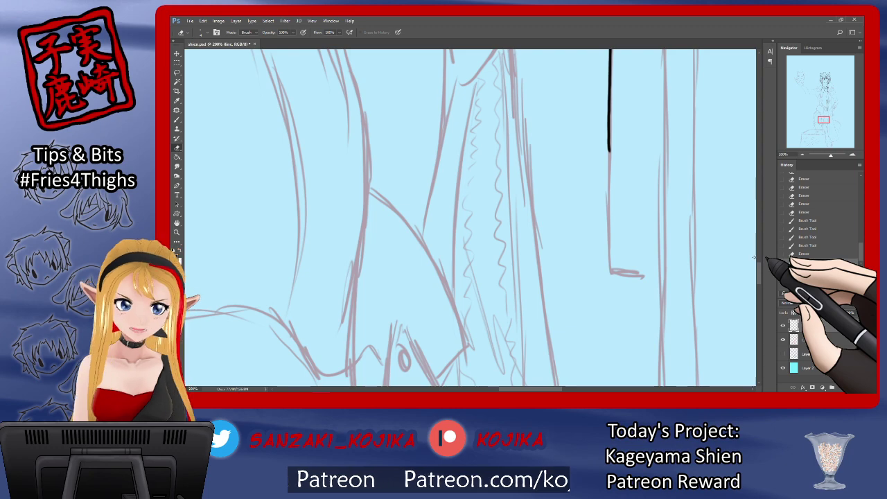
{"action": "left_click", "coordinate": [177, 119]}
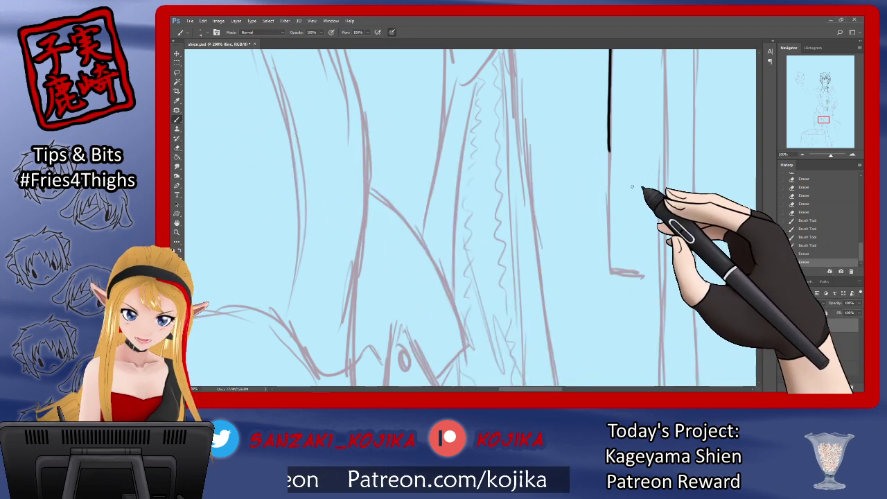
{"action": "mouse_move", "coordinate": [609, 150]}
{"action": "left_mouse_down"}
{"action": "mouse_move", "coordinate": [612, 269]}
{"action": "mouse_move", "coordinate": [659, 276]}
{"action": "left_mouse_up"}
{"action": "left_click", "coordinate": [784, 339]}
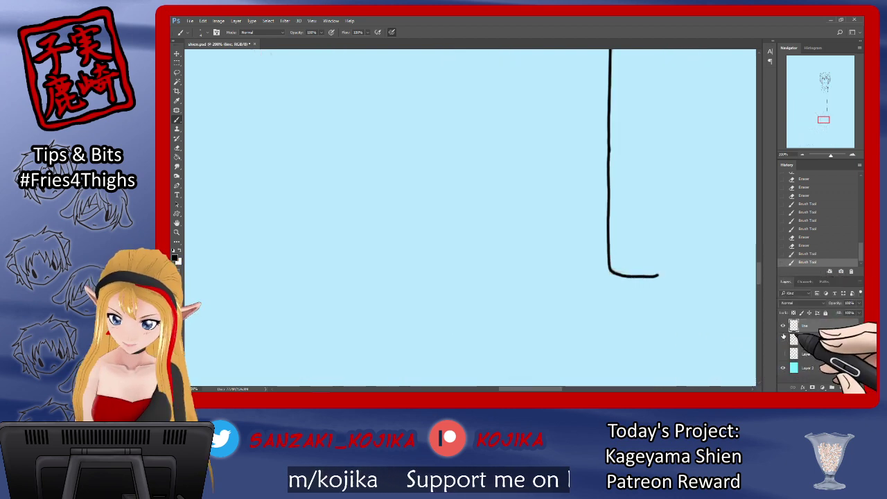
{"action": "left_click", "coordinate": [177, 147]}
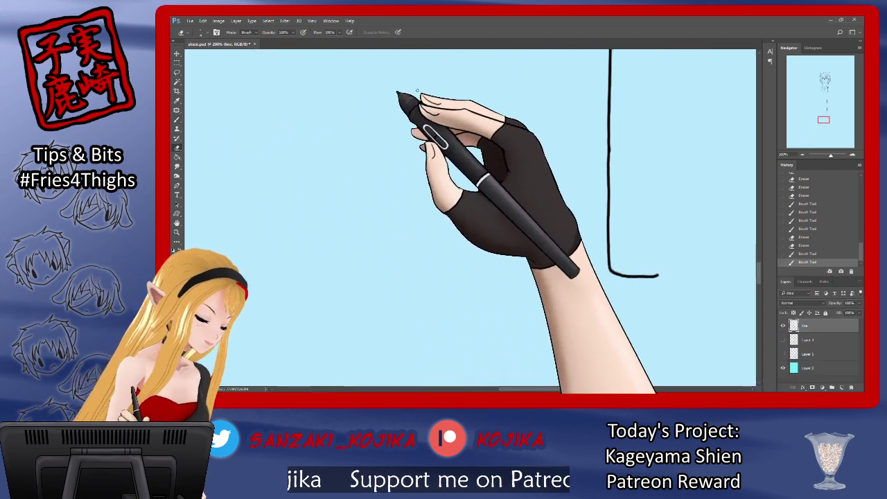
{"action": "mouse_move", "coordinate": [614, 142]}
{"action": "left_mouse_down"}
{"action": "mouse_move", "coordinate": [612, 150]}
{"action": "mouse_move", "coordinate": [614, 137]}
{"action": "left_mouse_up"}
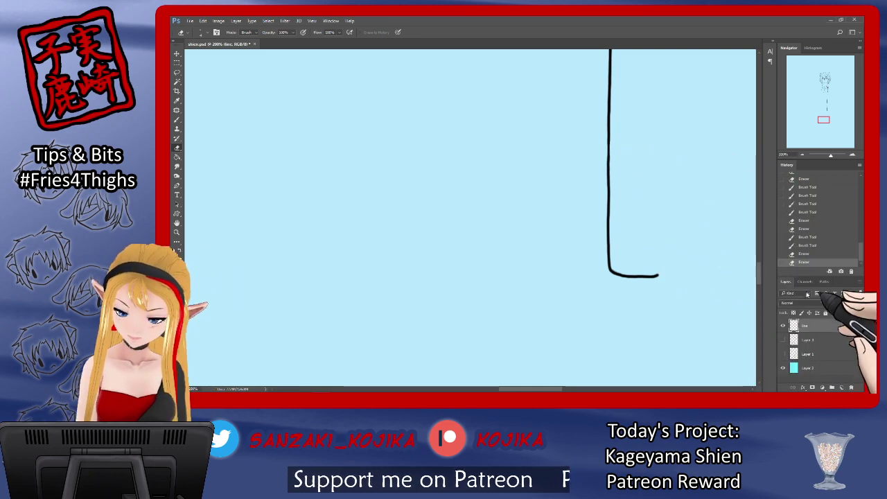
{"action": "left_click", "coordinate": [784, 338]}
Ink the inner left jacket edge with the Brush from the chest down past the upper two left buttons.
{"action": "left_click_drag", "start_coordinate": [759, 267], "coordinate": [759, 189]}
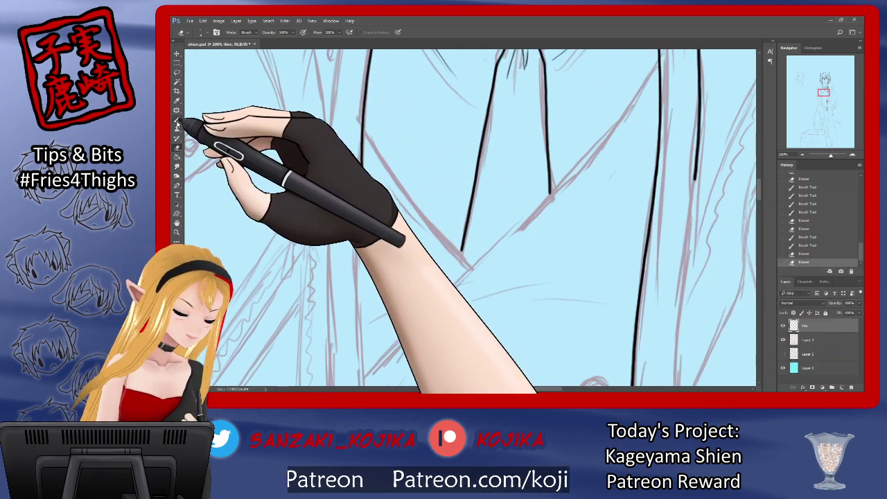
{"action": "key", "text": "b"}
{"action": "left_click_drag", "start_coordinate": [362, 184], "coordinate": [363, 383]}
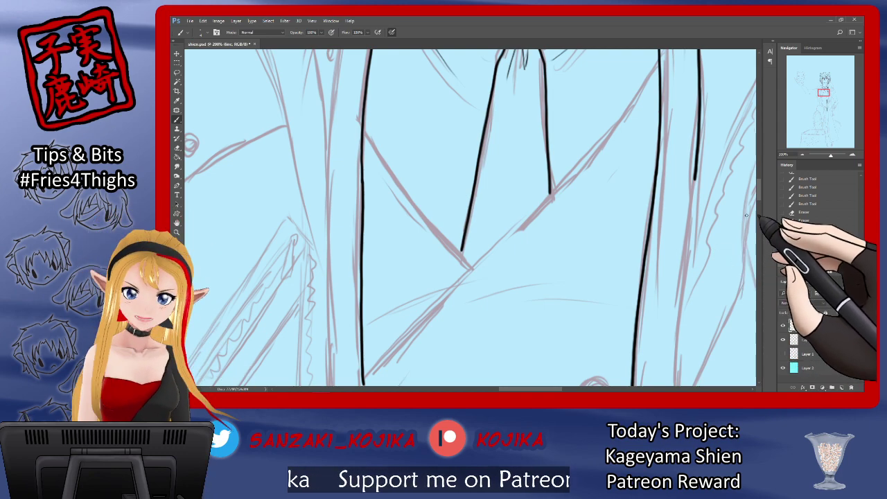
{"action": "left_click_drag", "start_coordinate": [757, 192], "coordinate": [758, 211]}
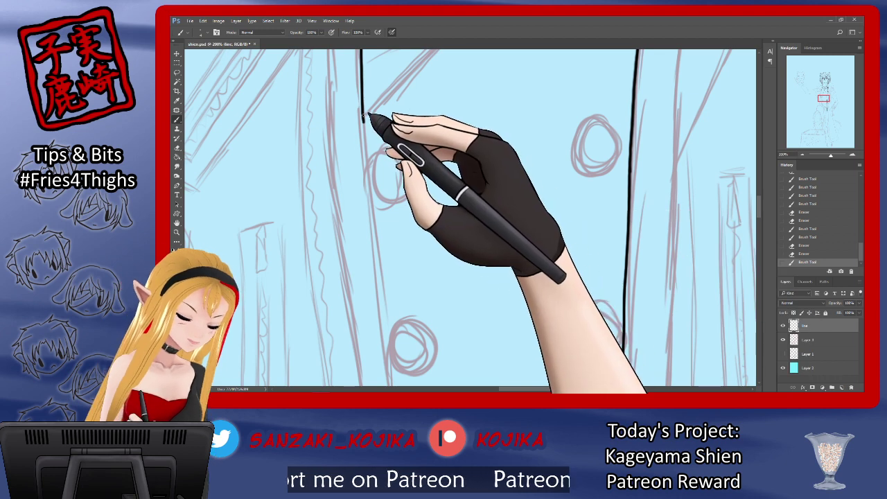
{"action": "left_click_drag", "start_coordinate": [362, 121], "coordinate": [395, 377]}
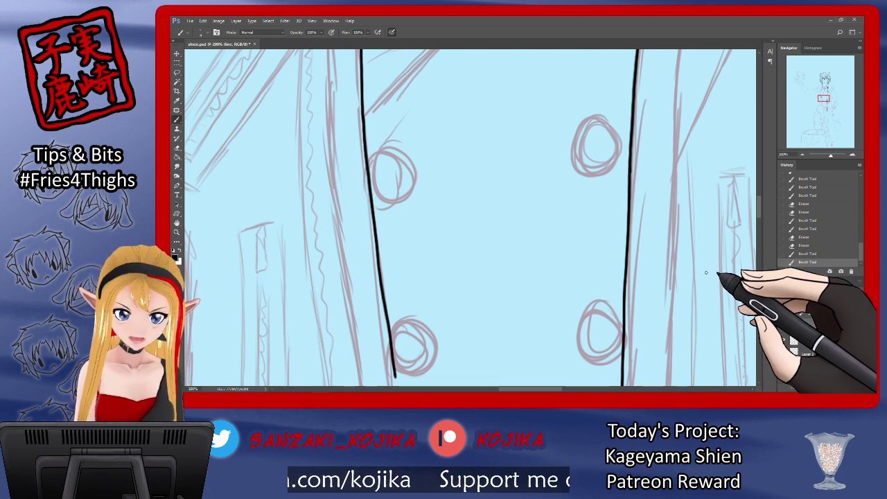
Continue the inner left jacket edge past the lowest button, curving it inward at the hip, and check it without the sketch.
{"action": "left_click_drag", "start_coordinate": [758, 213], "coordinate": [757, 229]}
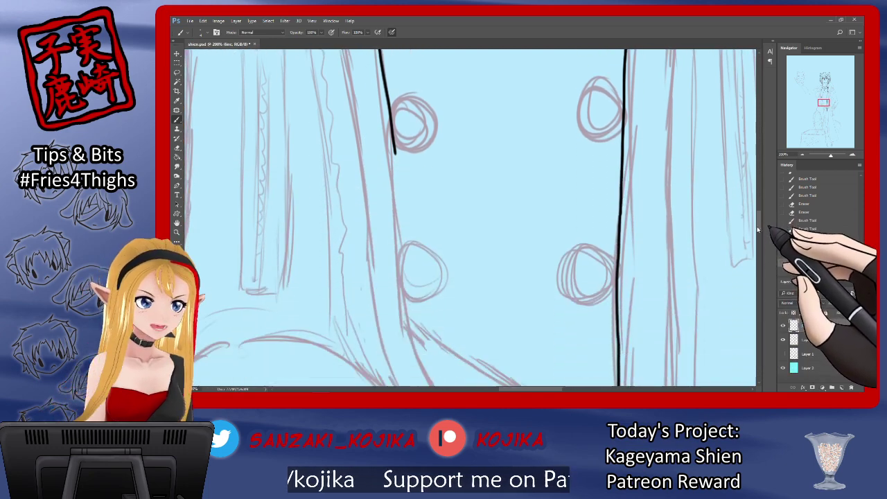
{"action": "scroll", "coordinate": [757, 229], "scroll_direction": "down", "scroll_amount": 3}
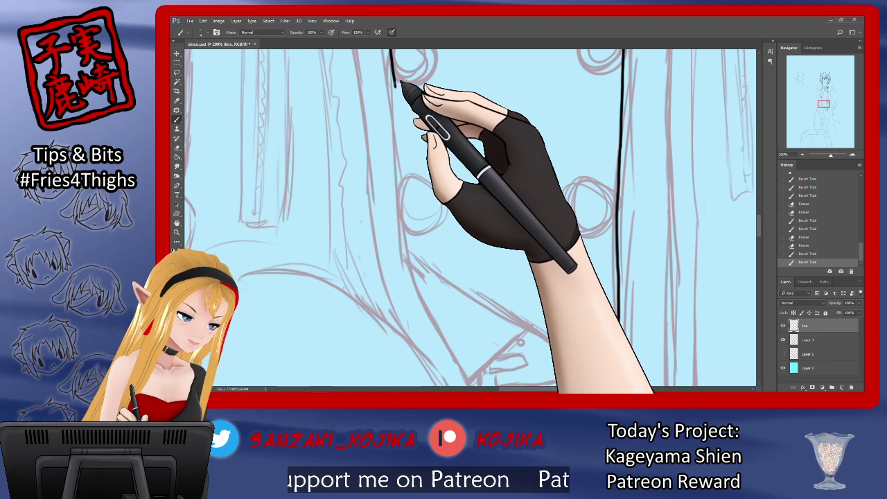
{"action": "mouse_move", "coordinate": [395, 87]}
{"action": "left_mouse_down"}
{"action": "mouse_move", "coordinate": [412, 258]}
{"action": "mouse_move", "coordinate": [427, 303]}
{"action": "mouse_move", "coordinate": [437, 332]}
{"action": "left_mouse_up"}
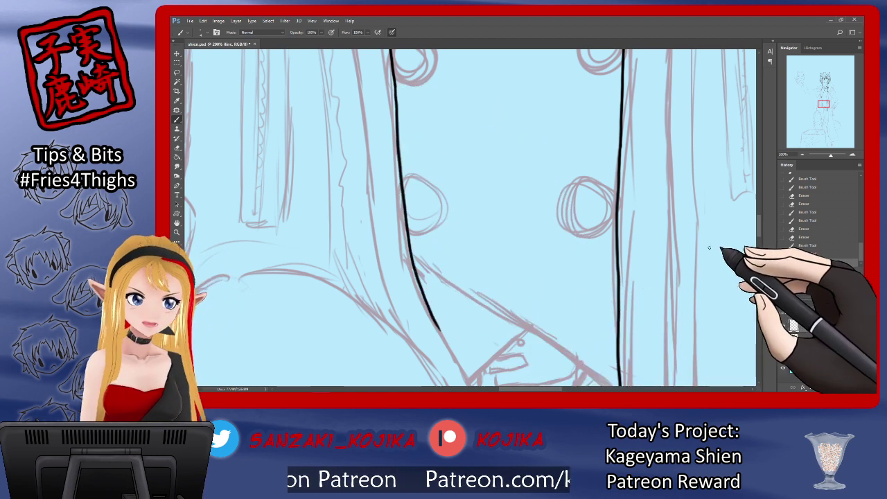
{"action": "mouse_move", "coordinate": [758, 226]}
{"action": "left_mouse_down"}
{"action": "mouse_move", "coordinate": [756, 244]}
{"action": "mouse_move", "coordinate": [754, 236]}
{"action": "left_mouse_up"}
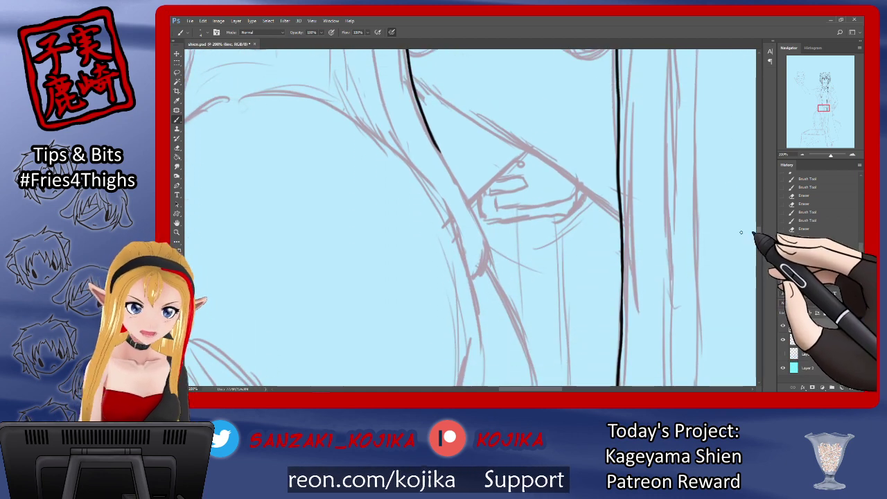
{"action": "left_click_drag", "start_coordinate": [444, 153], "coordinate": [476, 232]}
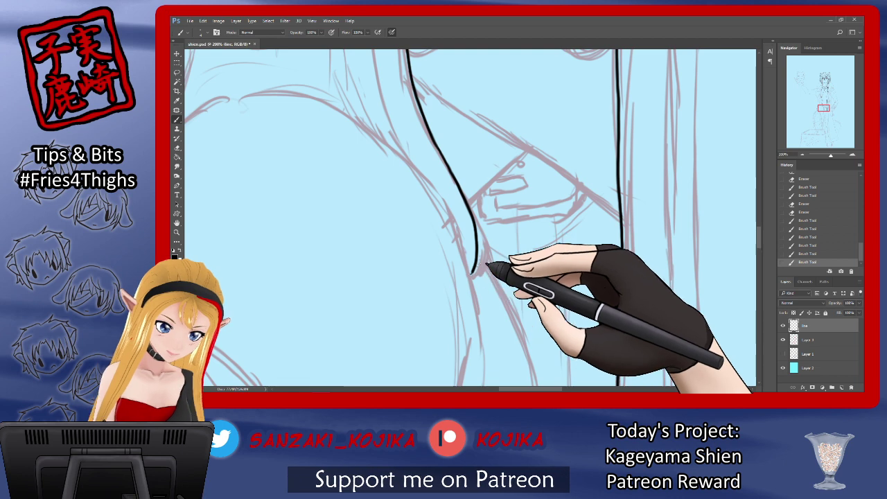
{"action": "left_click", "coordinate": [784, 340]}
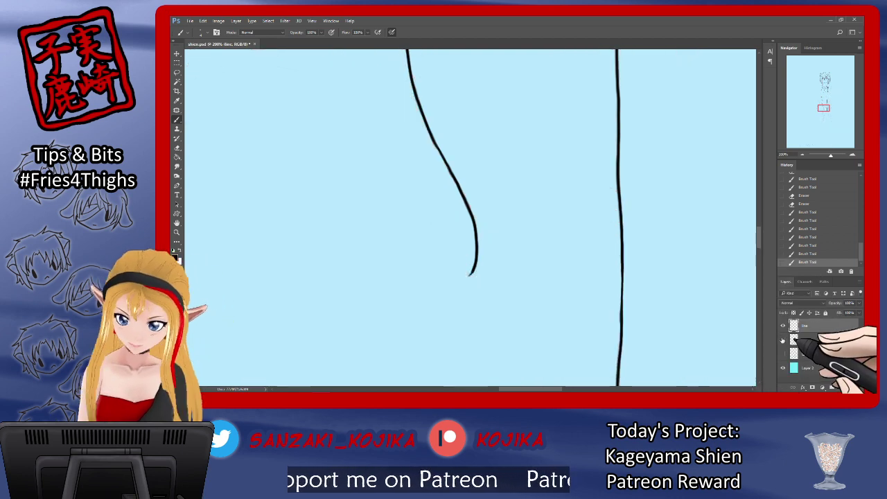
{"action": "left_click", "coordinate": [784, 340]}
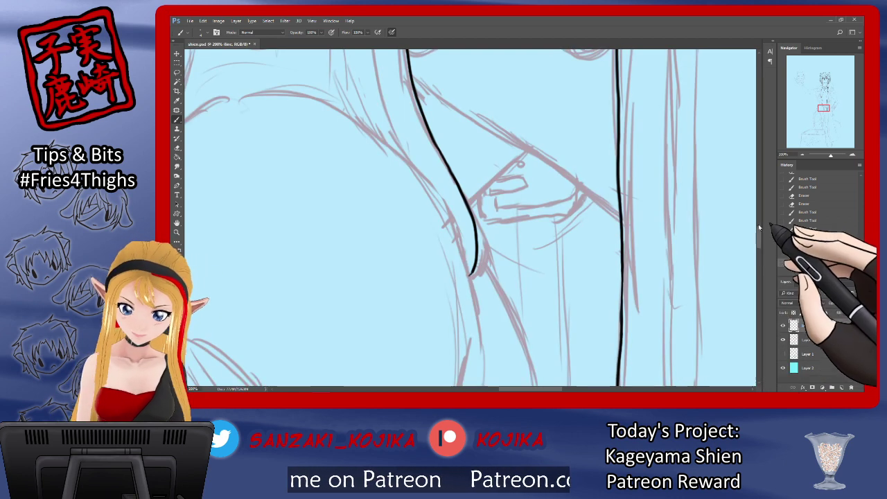
Ink the diagonal vest hem between the jacket edges and the small belt and buckle shapes beneath it, cleaning overlaps with the Eraser.
{"action": "scroll", "coordinate": [758, 226], "scroll_direction": "up", "scroll_amount": 2}
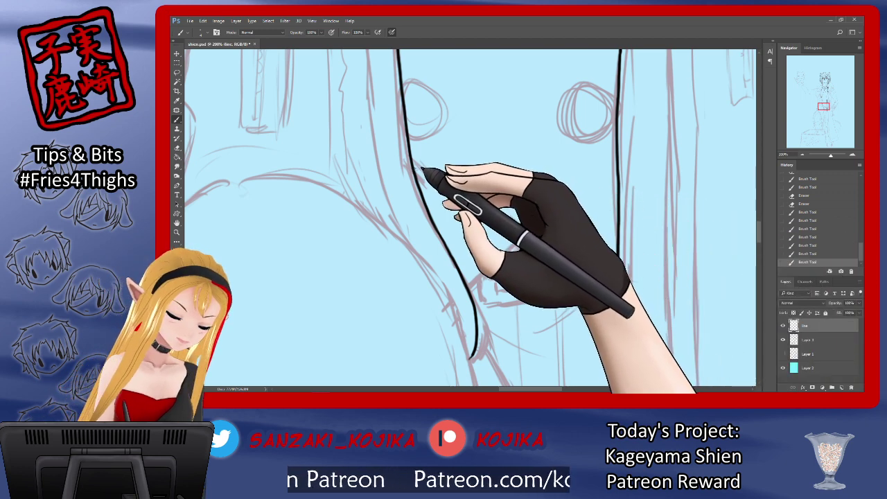
{"action": "mouse_move", "coordinate": [414, 169]}
{"action": "left_mouse_down"}
{"action": "mouse_move", "coordinate": [542, 239]}
{"action": "mouse_move", "coordinate": [629, 299]}
{"action": "left_mouse_up"}
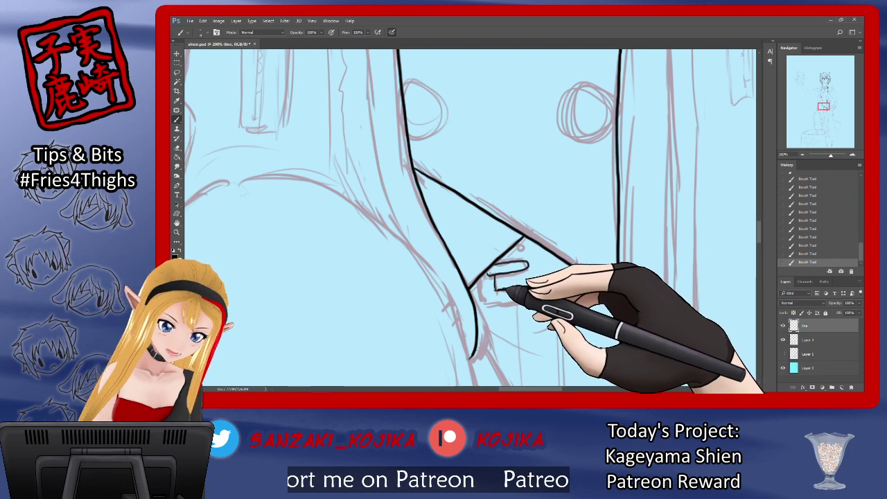
{"action": "left_click", "coordinate": [177, 147]}
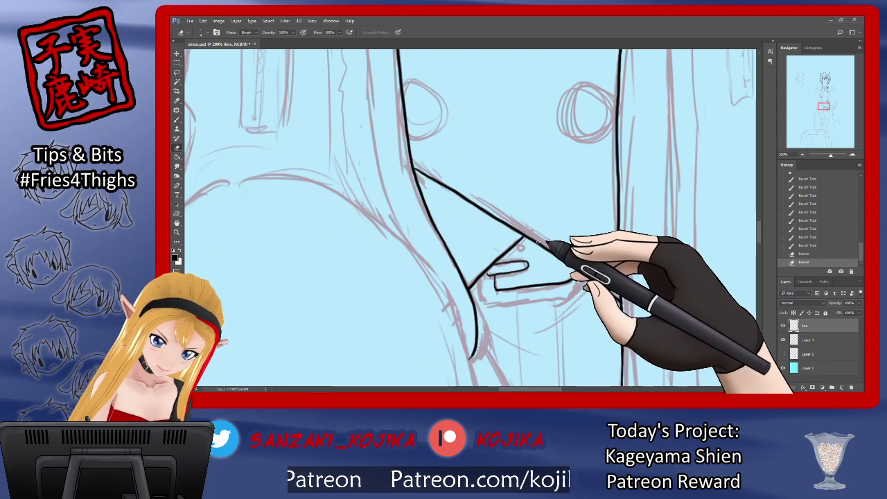
{"action": "left_click", "coordinate": [177, 119]}
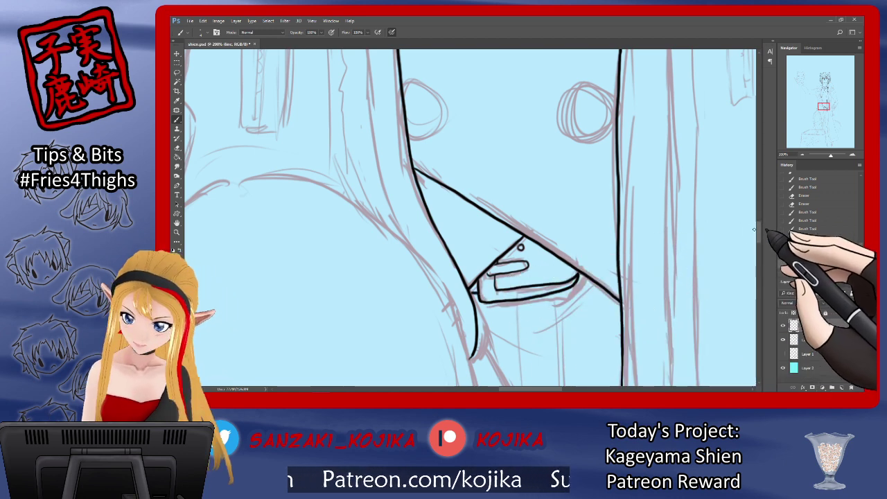
{"action": "left_click", "coordinate": [804, 221]}
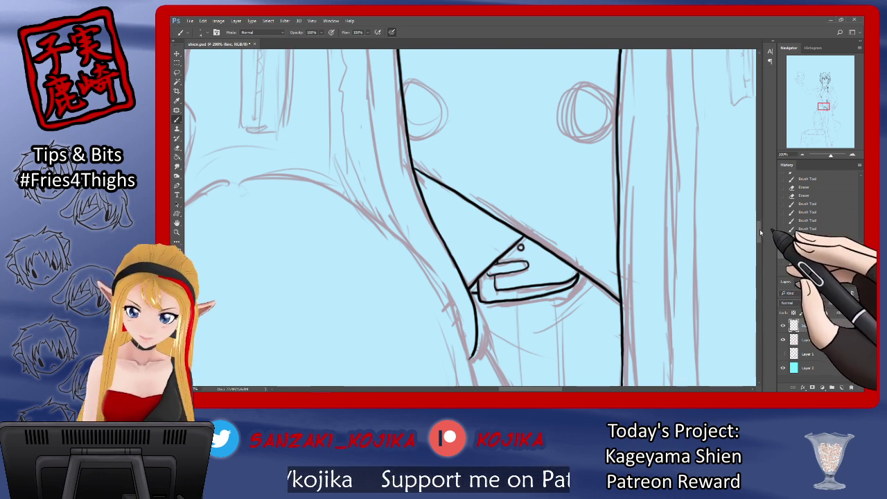
Ink the tapered trouser fold lines fanning out from the left hip below the belt, and undo the stray short fold stroke.
{"action": "mouse_move", "coordinate": [758, 233]}
{"action": "left_mouse_down"}
{"action": "mouse_move", "coordinate": [758, 253]}
{"action": "mouse_move", "coordinate": [758, 245]}
{"action": "left_mouse_up"}
{"action": "mouse_move", "coordinate": [478, 148]}
{"action": "left_mouse_down"}
{"action": "mouse_move", "coordinate": [524, 207]}
{"action": "mouse_move", "coordinate": [536, 273]}
{"action": "left_mouse_up"}
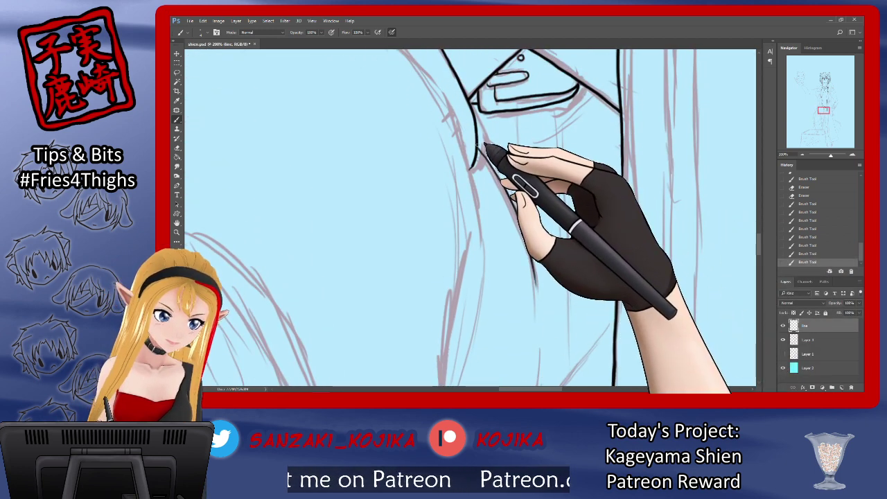
{"action": "left_click_drag", "start_coordinate": [486, 145], "coordinate": [580, 252]}
{"action": "left_click_drag", "start_coordinate": [509, 153], "coordinate": [576, 183]}
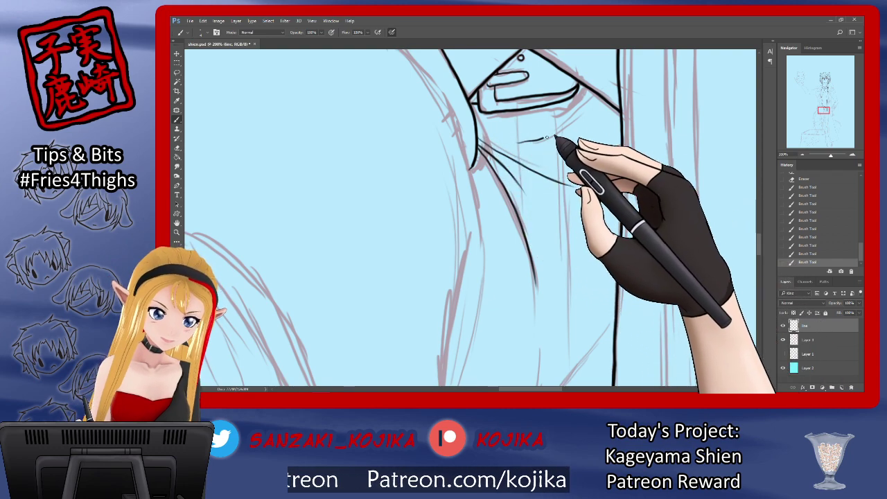
{"action": "left_click", "coordinate": [806, 254]}
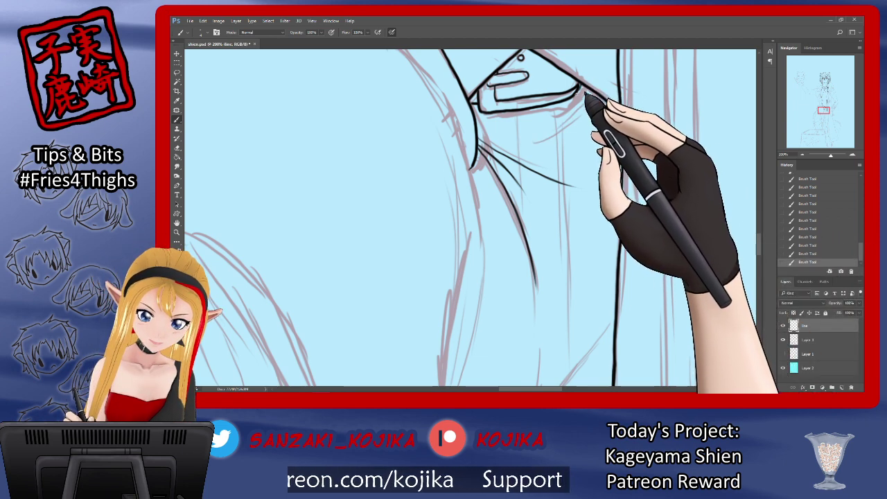
Hide the sketch and clean up the belt's right tip where it meets the vest hem, using the Eraser and short Brush strokes.
{"action": "left_click", "coordinate": [784, 340]}
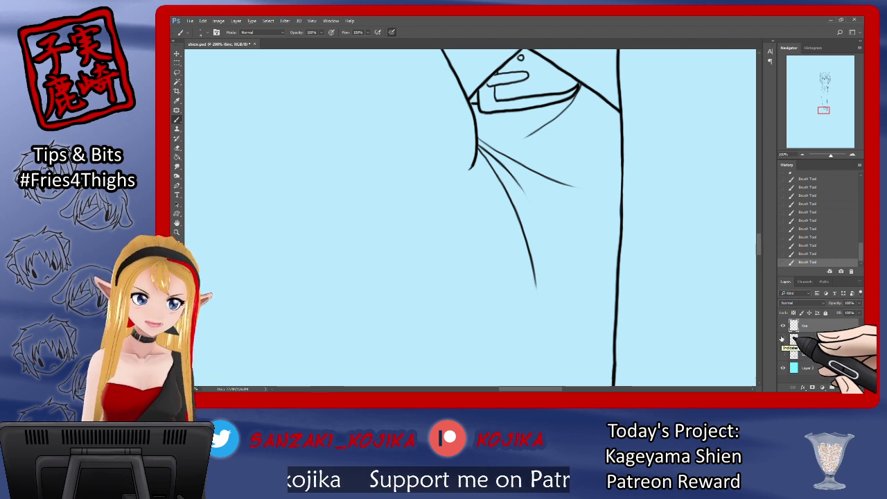
{"action": "left_click", "coordinate": [177, 148]}
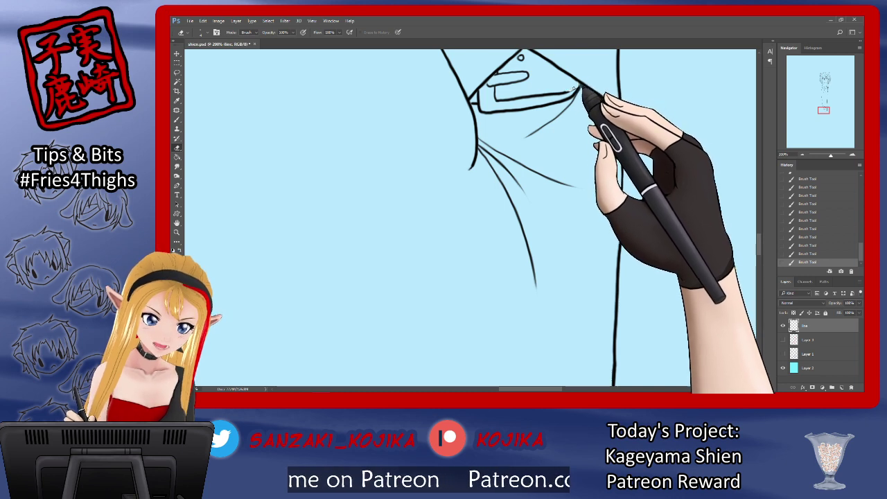
{"action": "left_click", "coordinate": [177, 119]}
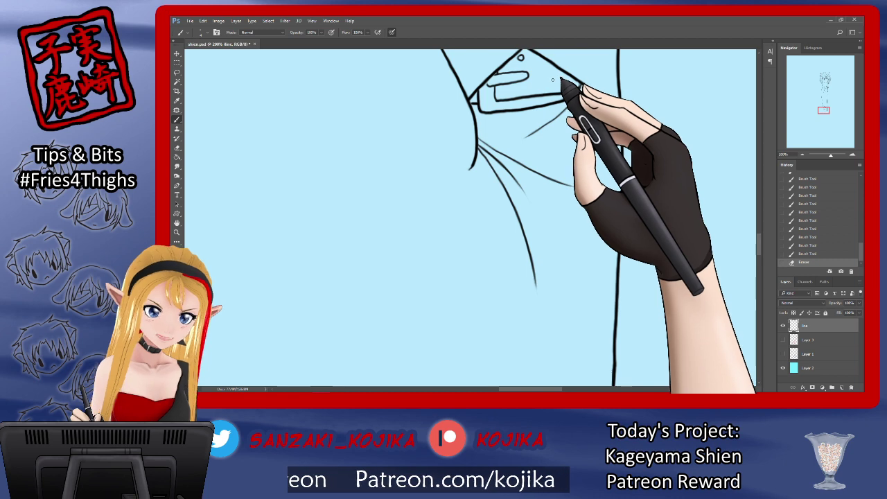
{"action": "left_click_drag", "start_coordinate": [565, 93], "coordinate": [581, 85]}
{"action": "left_click_drag", "start_coordinate": [575, 92], "coordinate": [581, 83]}
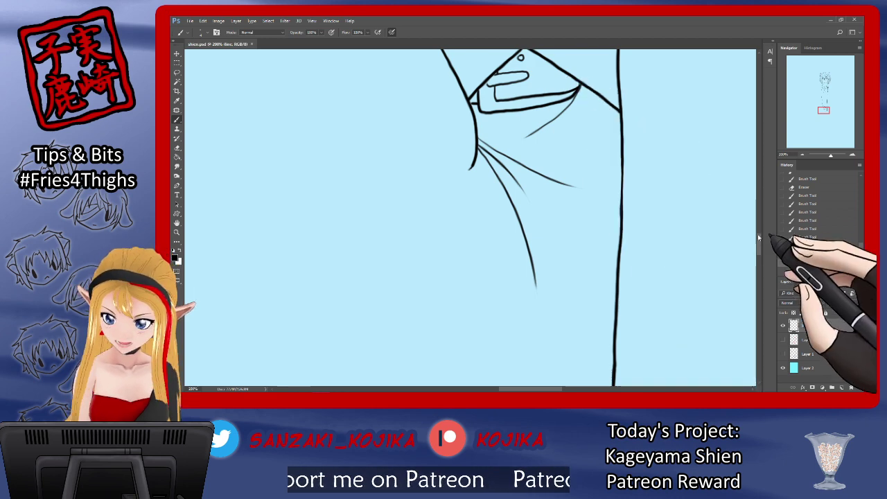
Show the sketch and ink the long diagonal vest neckline from the right inner jacket edge, under the tie, down to the left jacket edge.
{"action": "left_click_drag", "start_coordinate": [759, 240], "coordinate": [763, 187]}
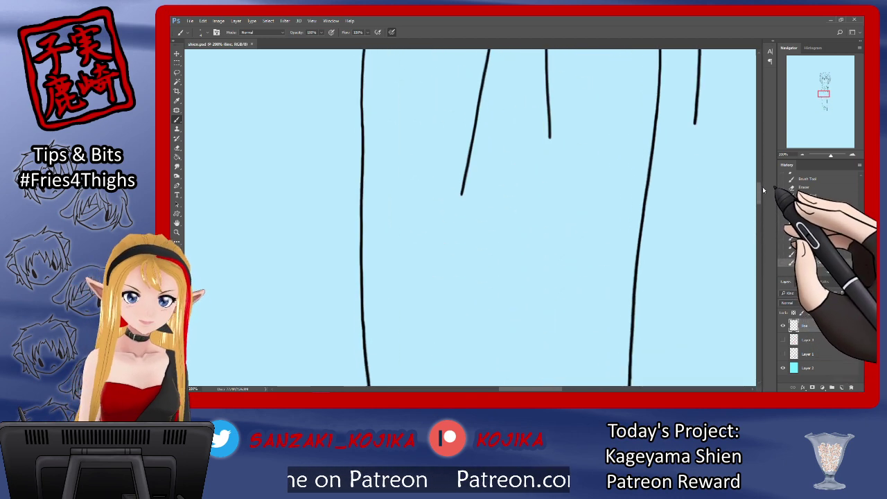
{"action": "left_click", "coordinate": [783, 339]}
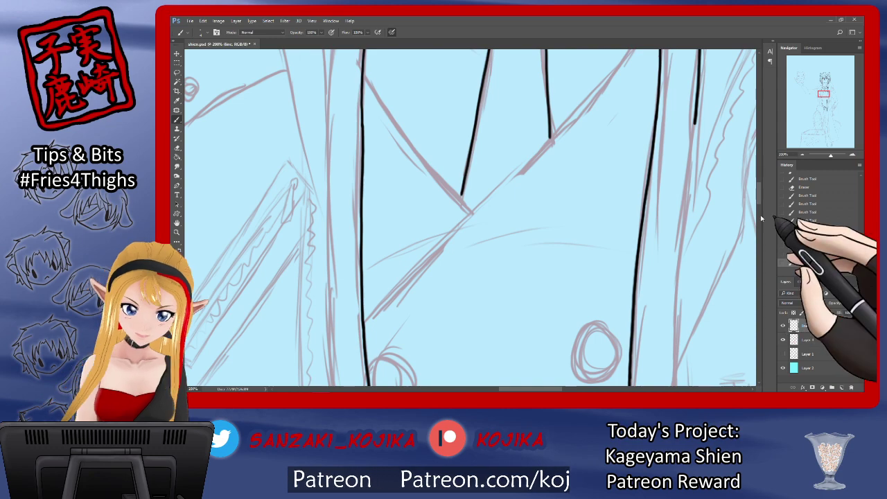
{"action": "left_click_drag", "start_coordinate": [759, 199], "coordinate": [761, 193]}
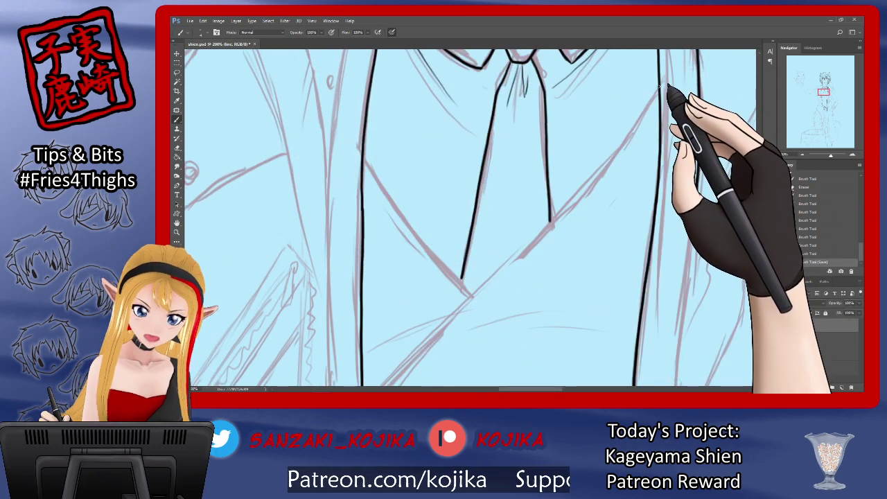
{"action": "mouse_move", "coordinate": [658, 92]}
{"action": "left_mouse_down"}
{"action": "mouse_move", "coordinate": [547, 233]}
{"action": "mouse_move", "coordinate": [460, 314]}
{"action": "mouse_move", "coordinate": [439, 314]}
{"action": "left_mouse_up"}
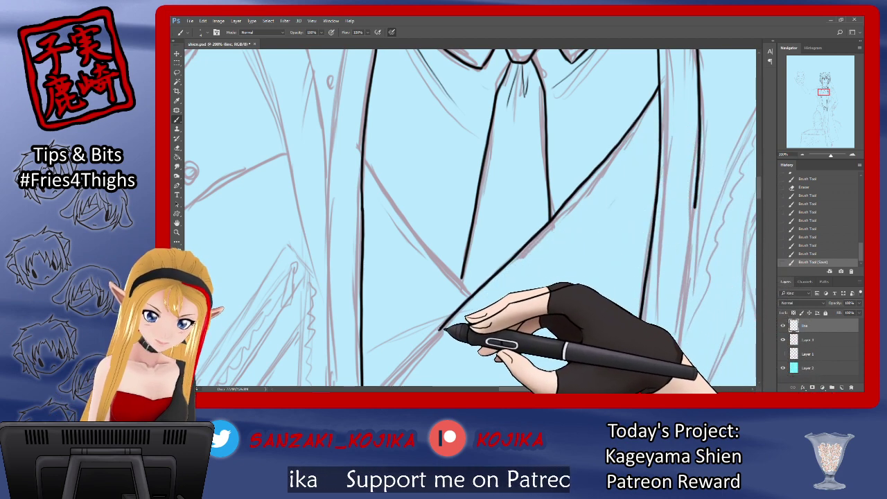
{"action": "left_click_drag", "start_coordinate": [758, 200], "coordinate": [759, 209]}
{"action": "left_click_drag", "start_coordinate": [442, 167], "coordinate": [423, 180]}
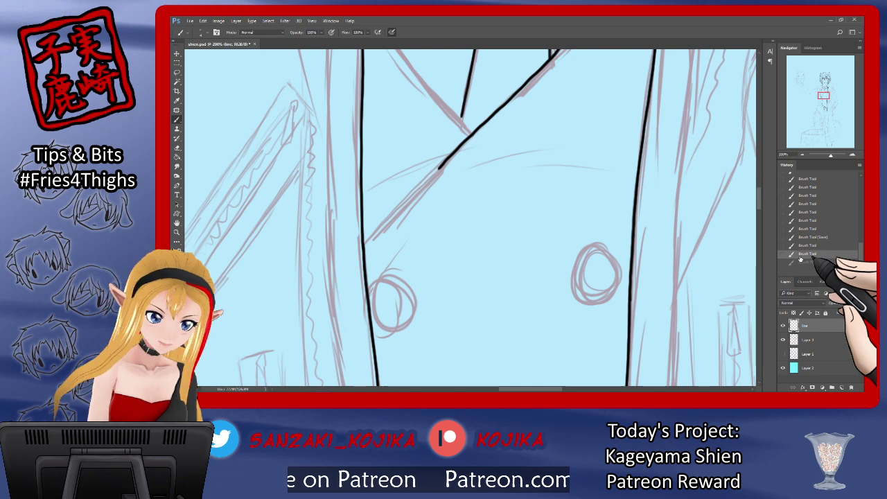
{"action": "left_click_drag", "start_coordinate": [440, 169], "coordinate": [363, 236]}
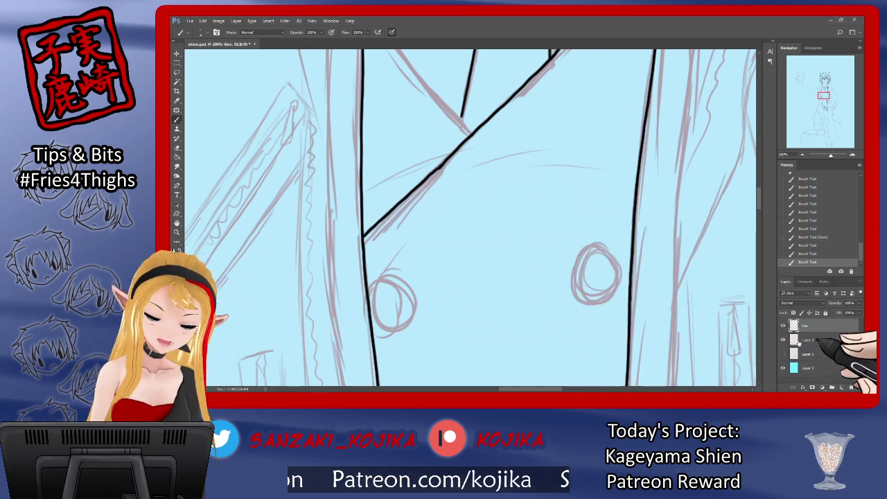
Hide the sketch and smooth the join midway along the diagonal neckline with a short Brush stroke and the Eraser.
{"action": "left_click", "coordinate": [784, 340]}
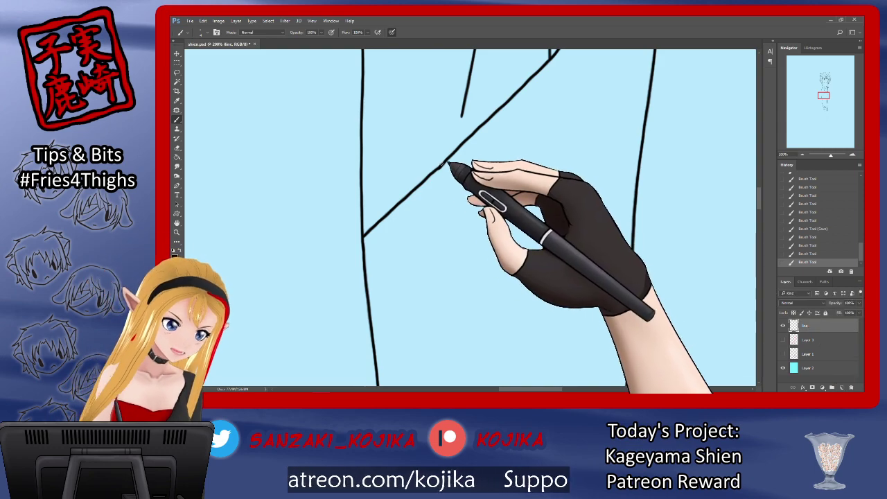
{"action": "left_click_drag", "start_coordinate": [442, 165], "coordinate": [450, 156]}
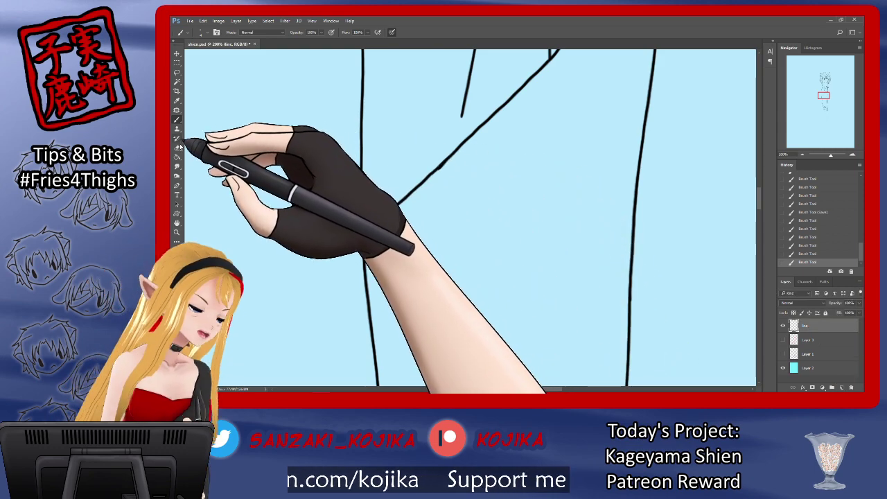
{"action": "left_click", "coordinate": [177, 146]}
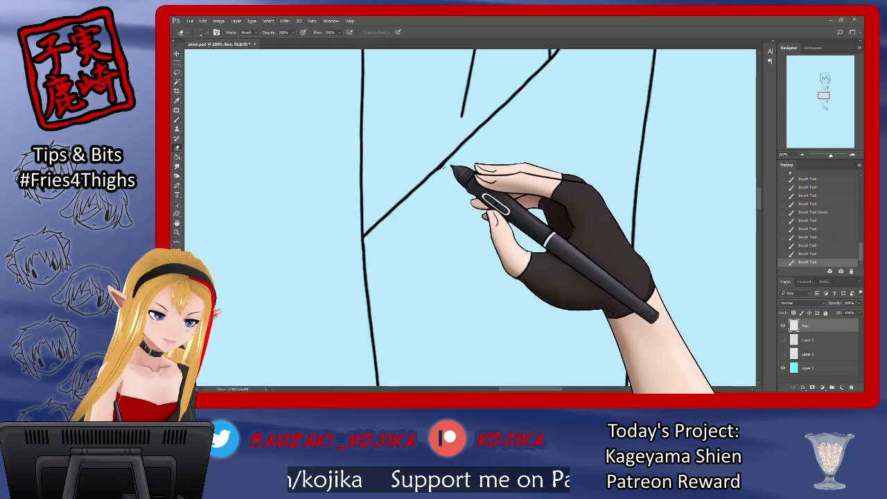
{"action": "left_click_drag", "start_coordinate": [442, 166], "coordinate": [467, 144]}
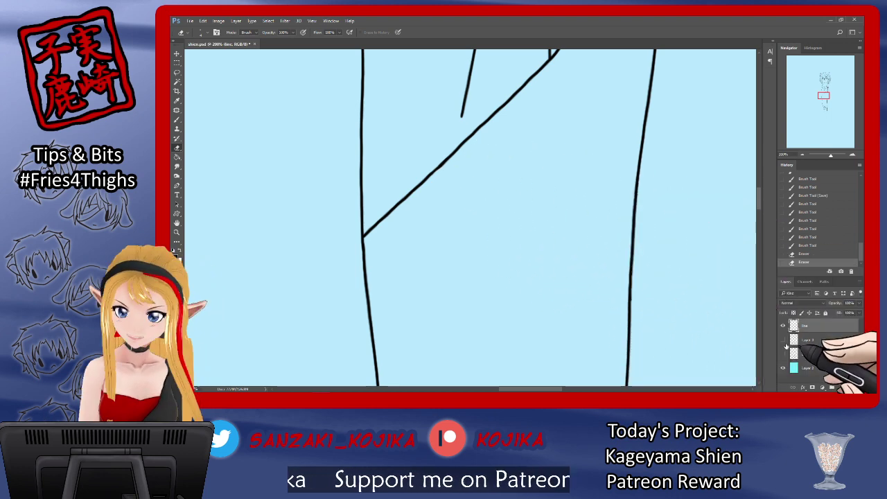
Ink the shorter left vest neckline over the sketch, from the left jacket edge down to the long diagonal, and check it without the sketch.
{"action": "left_click", "coordinate": [784, 339]}
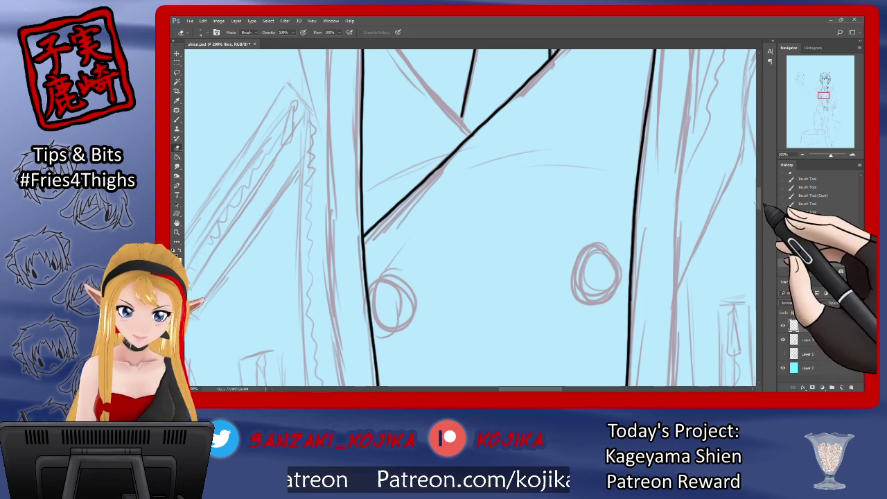
{"action": "left_click_drag", "start_coordinate": [759, 199], "coordinate": [761, 189]}
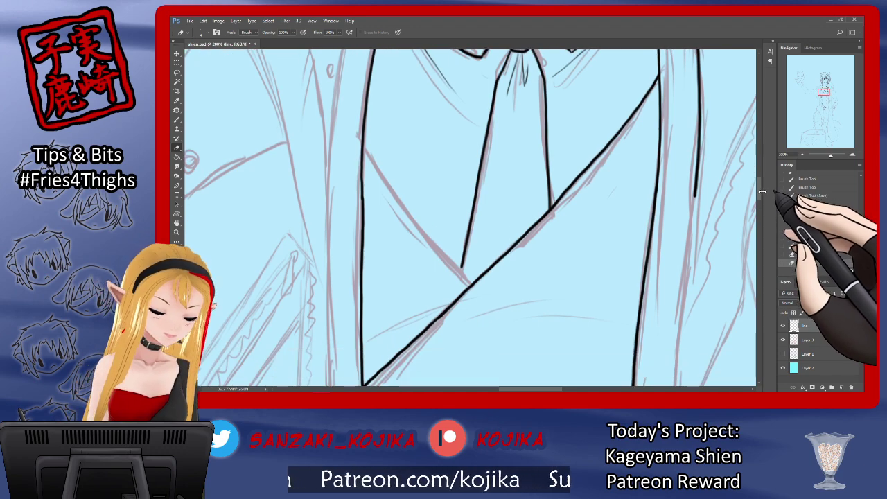
{"action": "left_click", "coordinate": [177, 119]}
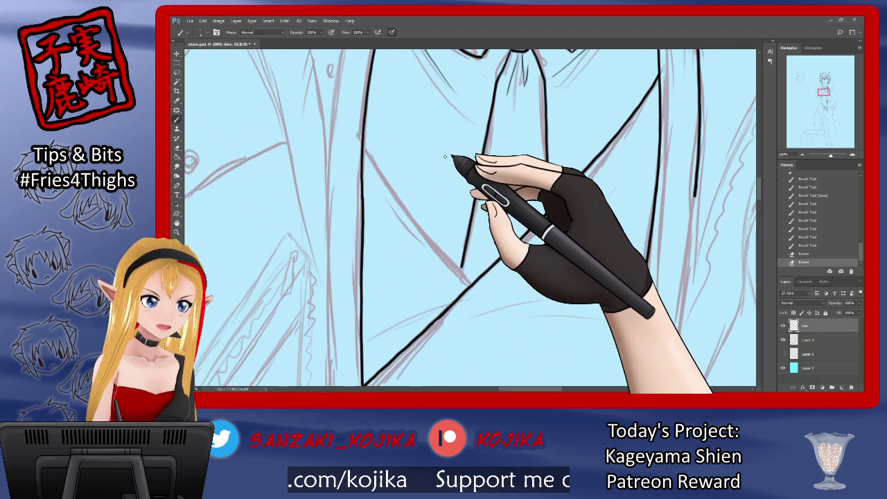
{"action": "mouse_move", "coordinate": [366, 133]}
{"action": "left_mouse_down"}
{"action": "mouse_move", "coordinate": [409, 204]}
{"action": "mouse_move", "coordinate": [468, 279]}
{"action": "mouse_move", "coordinate": [365, 132]}
{"action": "left_mouse_up"}
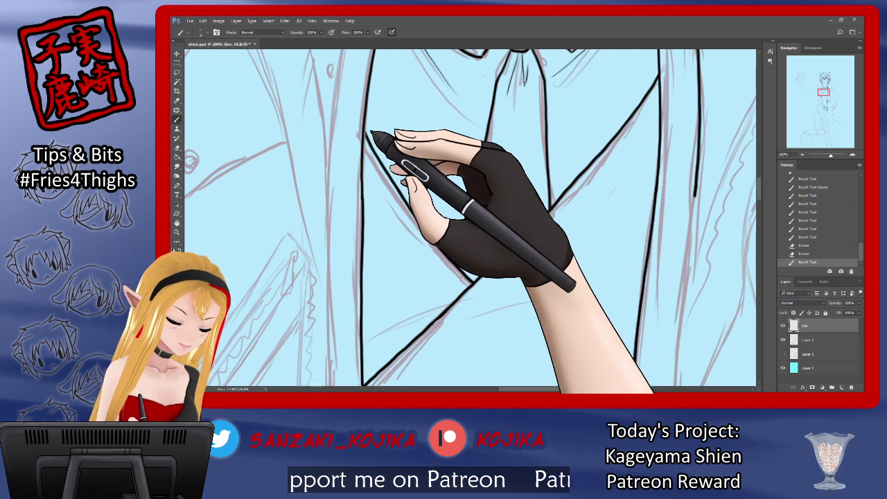
{"action": "left_click", "coordinate": [783, 339]}
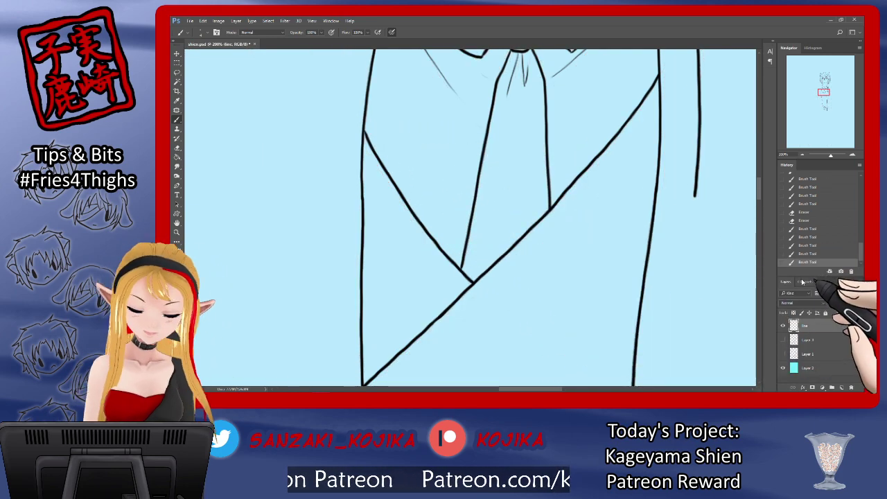
Ink the lower left vest button over the sketch as a round outline partly hidden by the jacket edge, and check it without the sketch.
{"action": "left_click", "coordinate": [784, 340]}
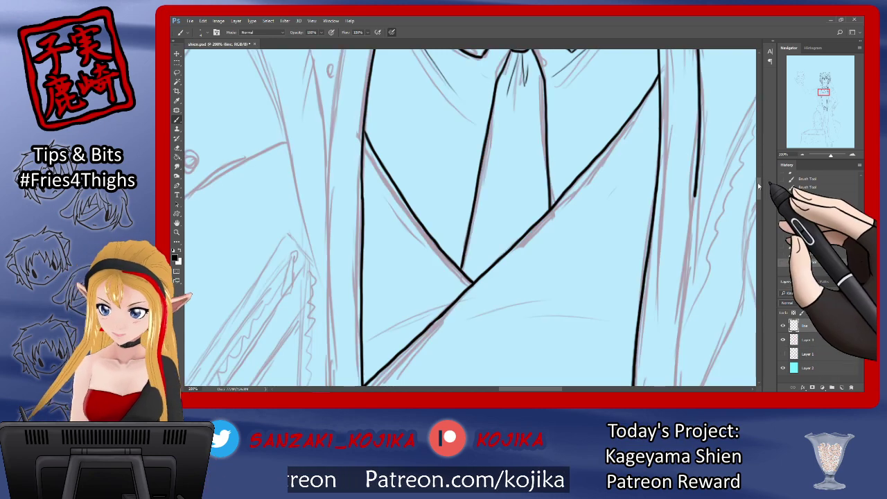
{"action": "mouse_move", "coordinate": [758, 182]}
{"action": "left_mouse_down"}
{"action": "mouse_move", "coordinate": [755, 239]}
{"action": "mouse_move", "coordinate": [757, 216]}
{"action": "left_mouse_up"}
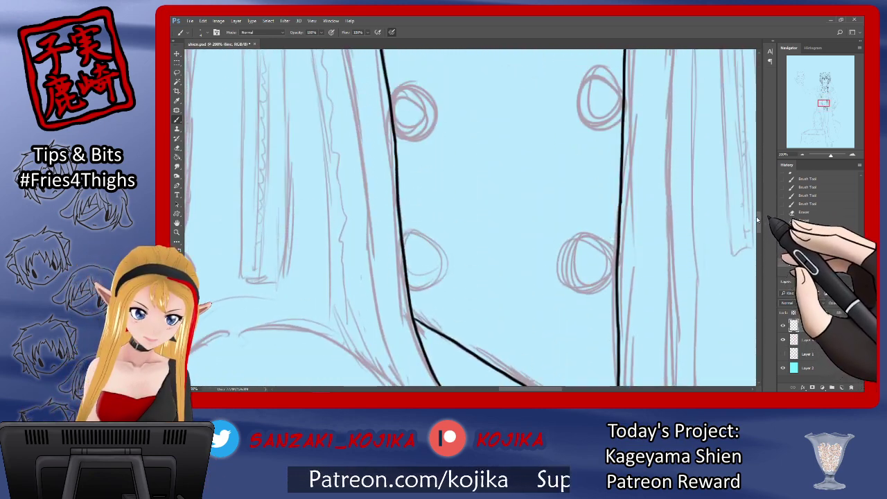
{"action": "mouse_move", "coordinate": [421, 233]}
{"action": "left_mouse_down"}
{"action": "mouse_move", "coordinate": [450, 252]}
{"action": "mouse_move", "coordinate": [414, 279]}
{"action": "left_mouse_up"}
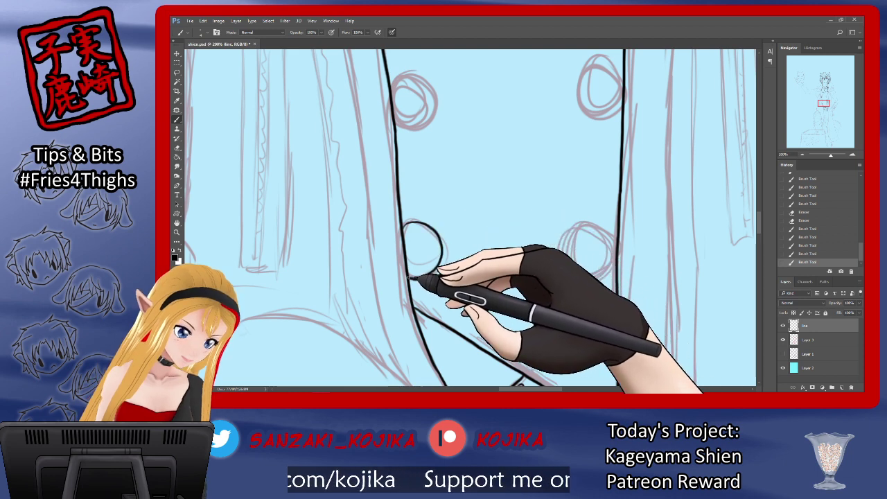
{"action": "left_click", "coordinate": [784, 338]}
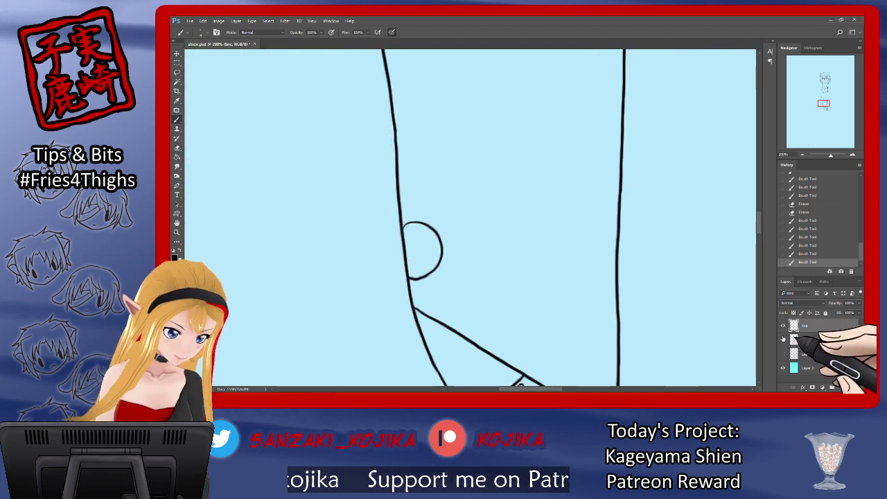
Ink the lower right vest button over the sketch as a circle meeting the right jacket edge, and compare it with the sketch hidden.
{"action": "left_click", "coordinate": [783, 339]}
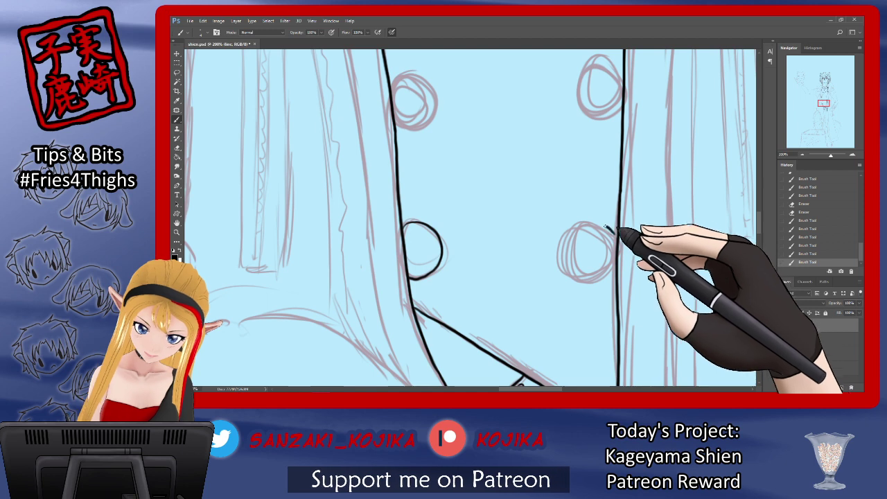
{"action": "mouse_move", "coordinate": [613, 234]}
{"action": "left_mouse_down"}
{"action": "mouse_move", "coordinate": [581, 223]}
{"action": "mouse_move", "coordinate": [565, 246]}
{"action": "left_mouse_up"}
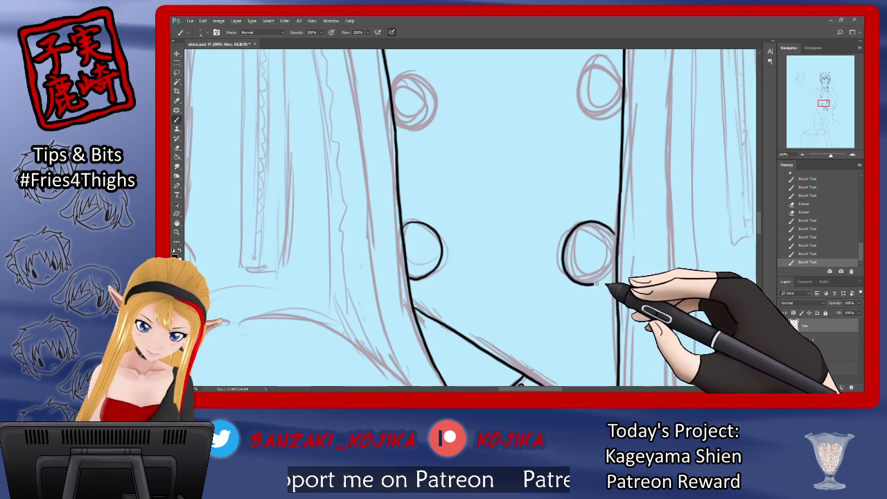
{"action": "left_click_drag", "start_coordinate": [596, 283], "coordinate": [616, 265]}
{"action": "left_click_drag", "start_coordinate": [609, 228], "coordinate": [612, 274]}
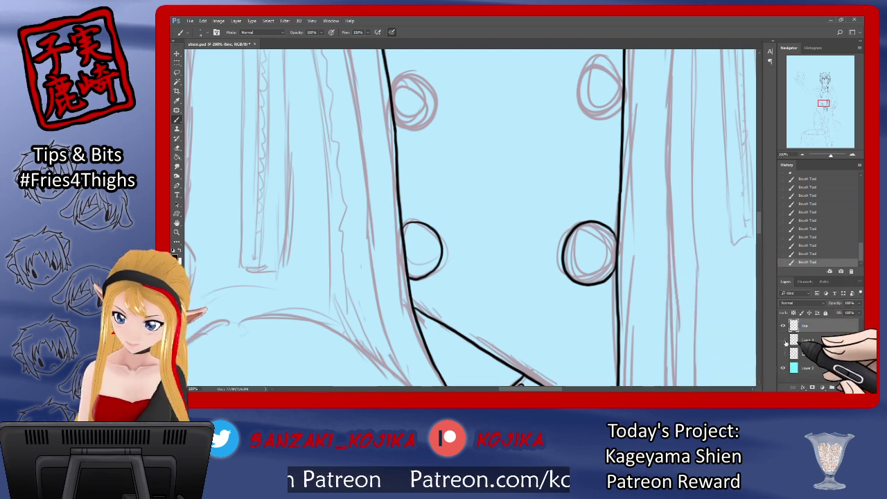
{"action": "left_click", "coordinate": [784, 341]}
{"action": "left_click", "coordinate": [784, 341]}
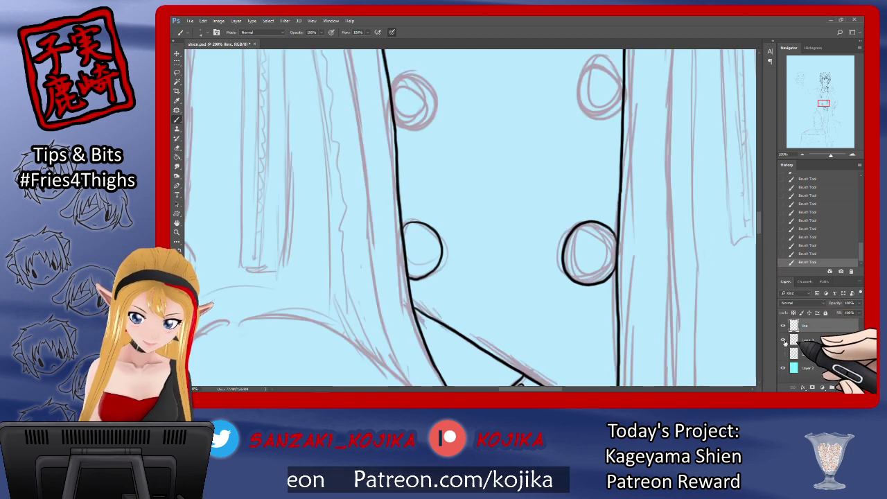
Hide the sketch, thin the lower right button's outline with the Eraser and redraw the jacket edge beside it with the Brush.
{"action": "left_click", "coordinate": [784, 341]}
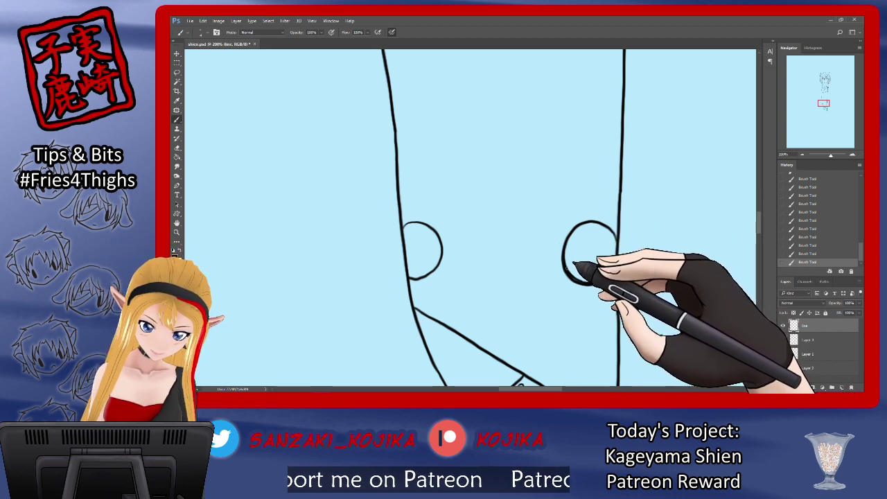
{"action": "left_click", "coordinate": [176, 148]}
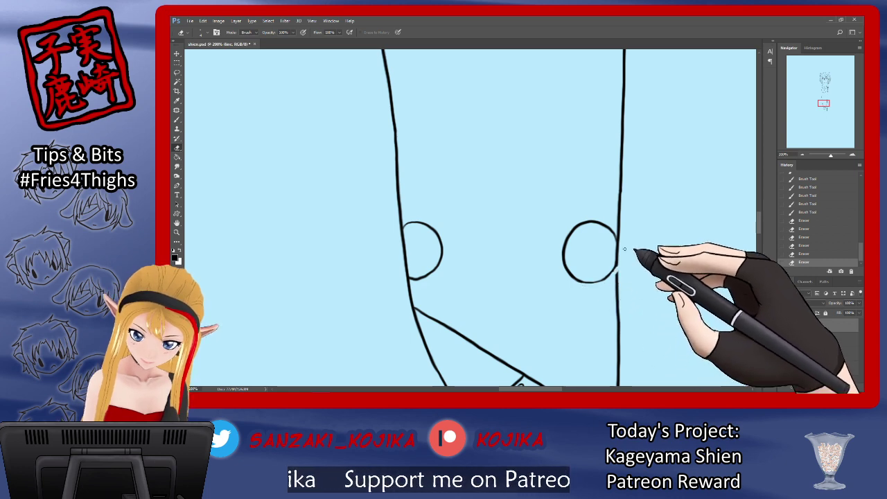
{"action": "left_click", "coordinate": [177, 119]}
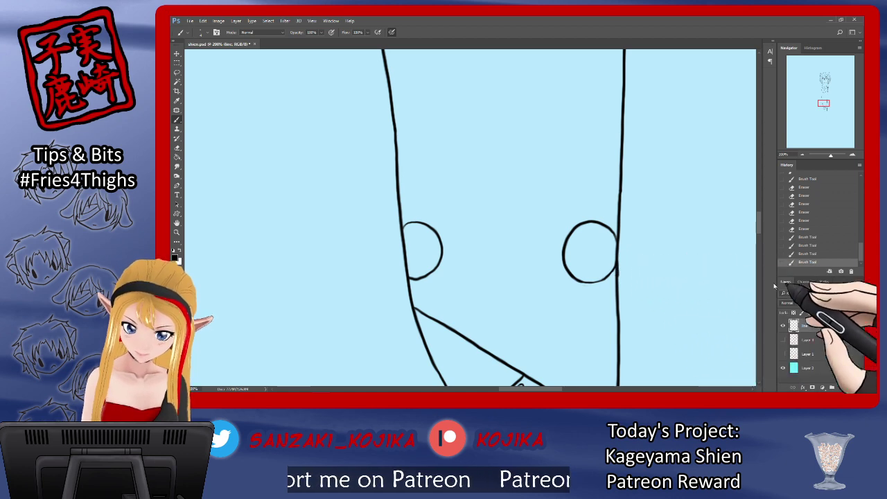
Ink the right vest button above the lowest one over the sketch, ending its outline at the jacket edge, and check it without the sketch.
{"action": "left_click", "coordinate": [784, 340]}
{"action": "left_click_drag", "start_coordinate": [763, 221], "coordinate": [762, 212]}
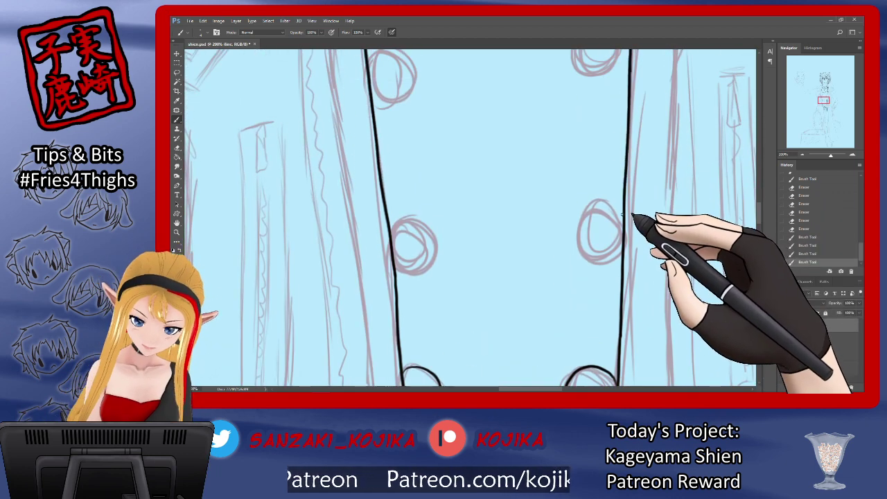
{"action": "mouse_move", "coordinate": [620, 208]}
{"action": "left_mouse_down"}
{"action": "mouse_move", "coordinate": [585, 214]}
{"action": "mouse_move", "coordinate": [576, 234]}
{"action": "mouse_move", "coordinate": [579, 256]}
{"action": "mouse_move", "coordinate": [594, 267]}
{"action": "mouse_move", "coordinate": [622, 255]}
{"action": "left_mouse_up"}
{"action": "left_click", "coordinate": [784, 340]}
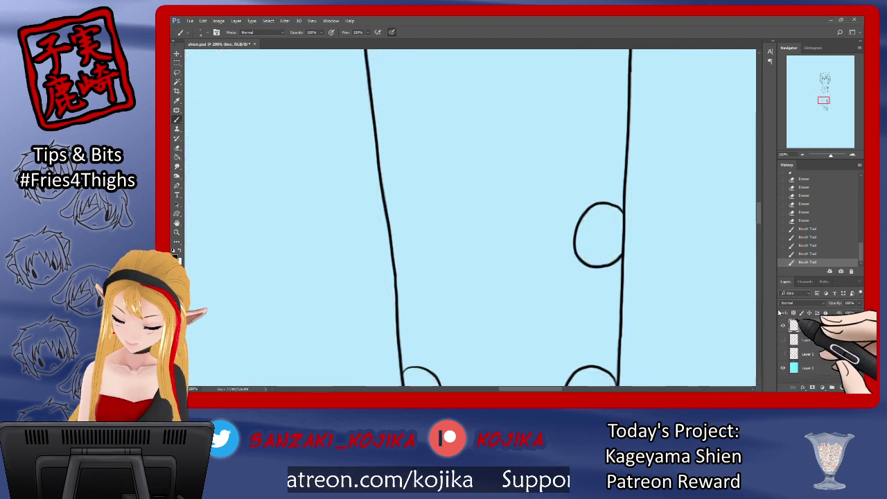
Ink the matching left vest button above the lowest one over the sketch, with its outline cut off by the left jacket edge.
{"action": "mouse_move", "coordinate": [759, 207]}
{"action": "left_mouse_down"}
{"action": "mouse_move", "coordinate": [756, 229]}
{"action": "mouse_move", "coordinate": [758, 208]}
{"action": "left_mouse_up"}
{"action": "left_click", "coordinate": [784, 340]}
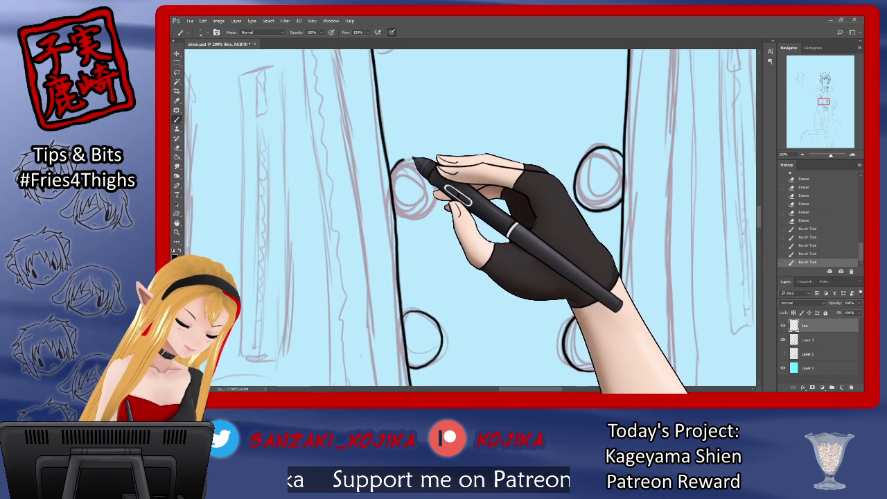
{"action": "mouse_move", "coordinate": [393, 179]}
{"action": "left_mouse_down"}
{"action": "mouse_move", "coordinate": [433, 170]}
{"action": "mouse_move", "coordinate": [420, 204]}
{"action": "mouse_move", "coordinate": [406, 208]}
{"action": "mouse_move", "coordinate": [421, 192]}
{"action": "left_mouse_up"}
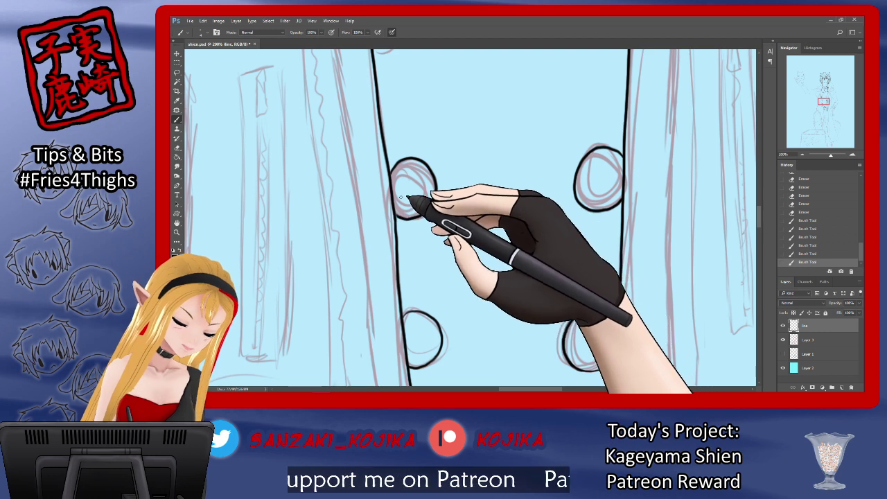
{"action": "left_click", "coordinate": [784, 339]}
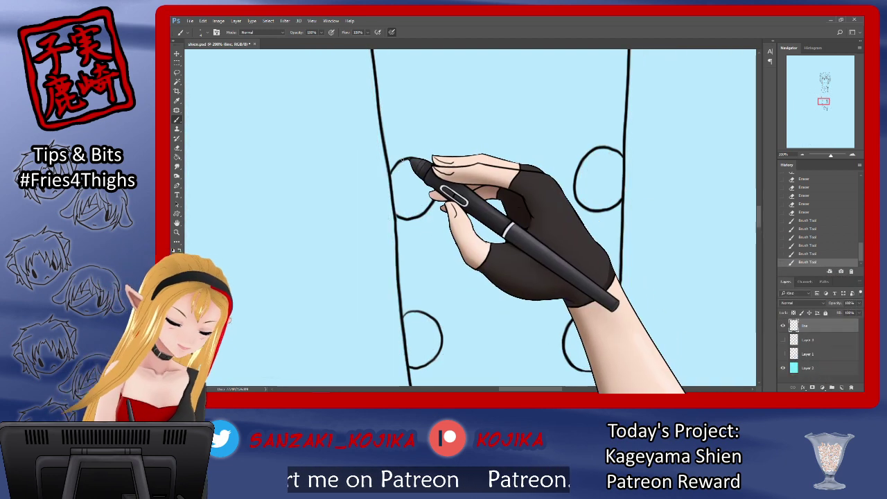
Refine the upper left curve of that left button with the Brush and Eraser, and compare the buttons with and without the sketch.
{"action": "left_click_drag", "start_coordinate": [403, 163], "coordinate": [392, 178]}
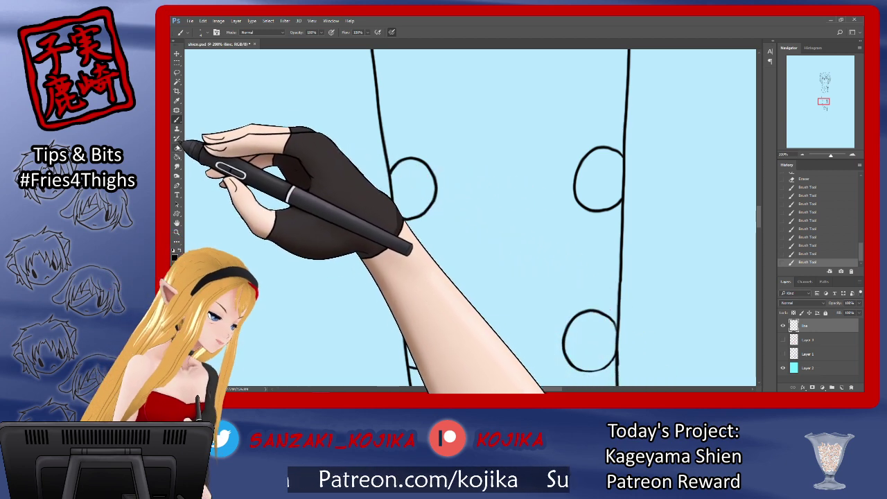
{"action": "left_click", "coordinate": [177, 147]}
{"action": "left_click_drag", "start_coordinate": [403, 159], "coordinate": [396, 176]}
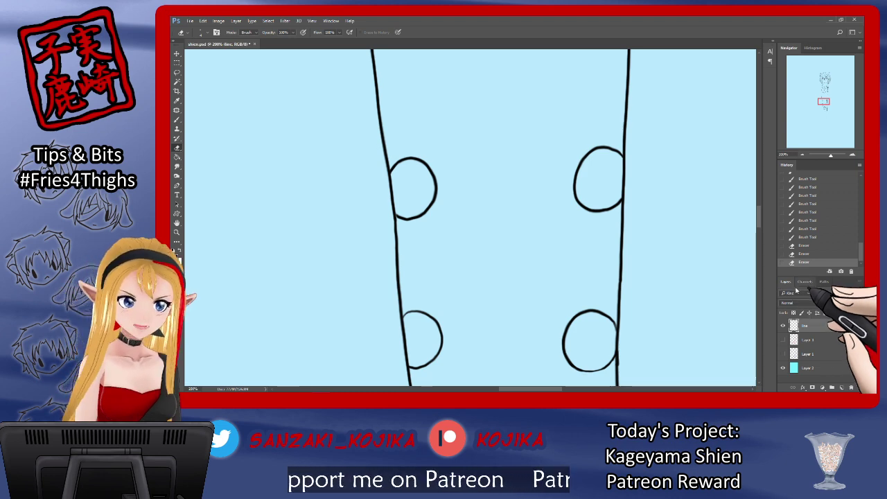
{"action": "left_click", "coordinate": [782, 340]}
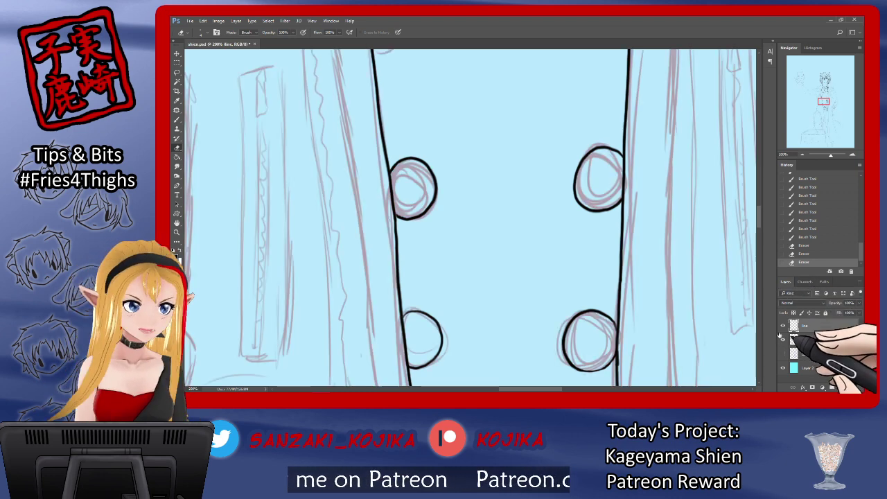
{"action": "left_click", "coordinate": [782, 340]}
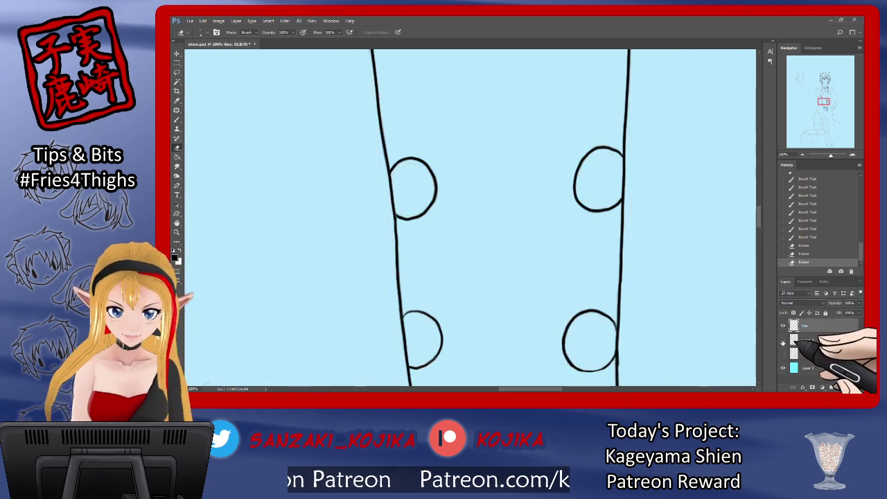
Ink the top left vest button over the sketch with the Brush, cut off by the left jacket edge, and hide the sketch.
{"action": "left_click", "coordinate": [782, 340]}
{"action": "left_click_drag", "start_coordinate": [759, 216], "coordinate": [759, 203]}
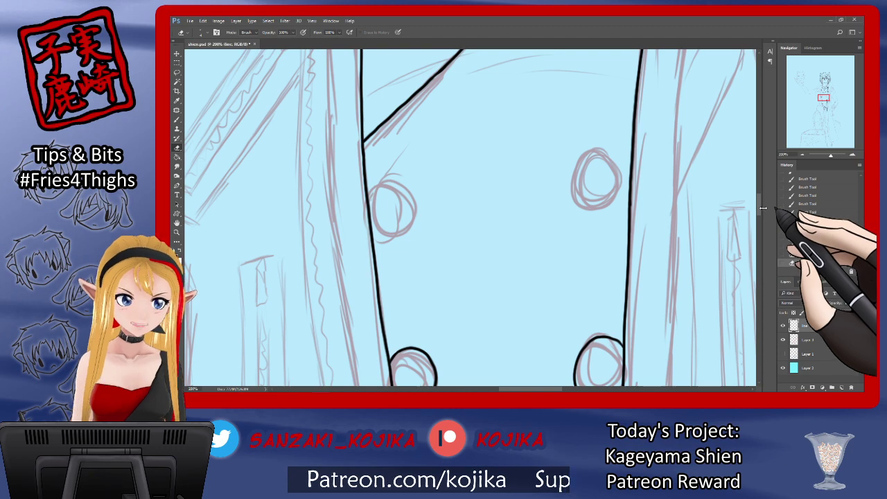
{"action": "left_click", "coordinate": [177, 120]}
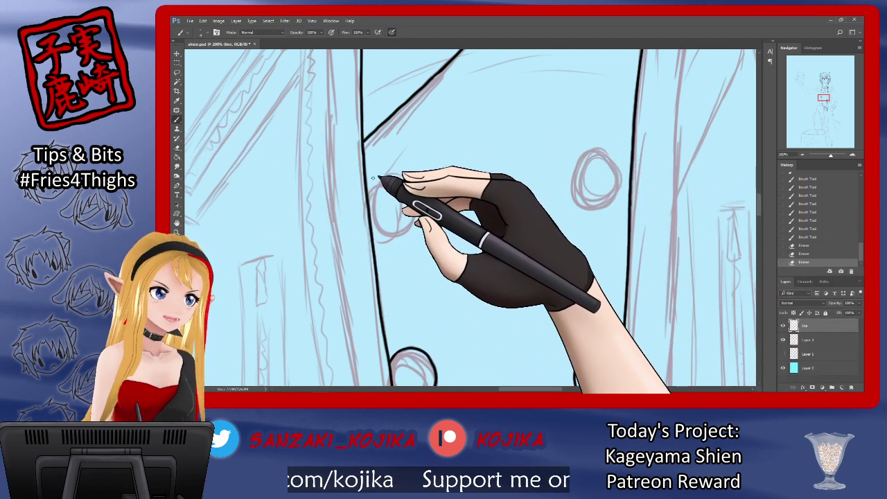
{"action": "mouse_move", "coordinate": [376, 199]}
{"action": "left_mouse_down"}
{"action": "mouse_move", "coordinate": [398, 186]}
{"action": "mouse_move", "coordinate": [417, 195]}
{"action": "mouse_move", "coordinate": [419, 222]}
{"action": "left_mouse_up"}
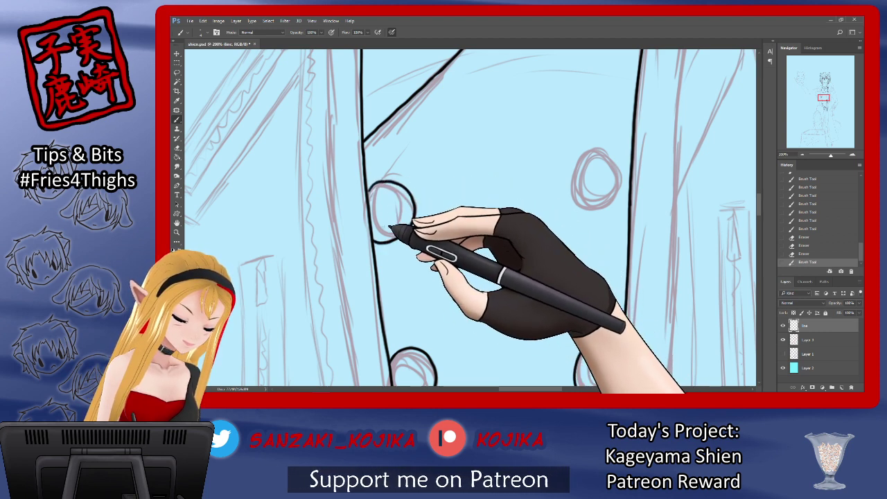
{"action": "left_click", "coordinate": [783, 340]}
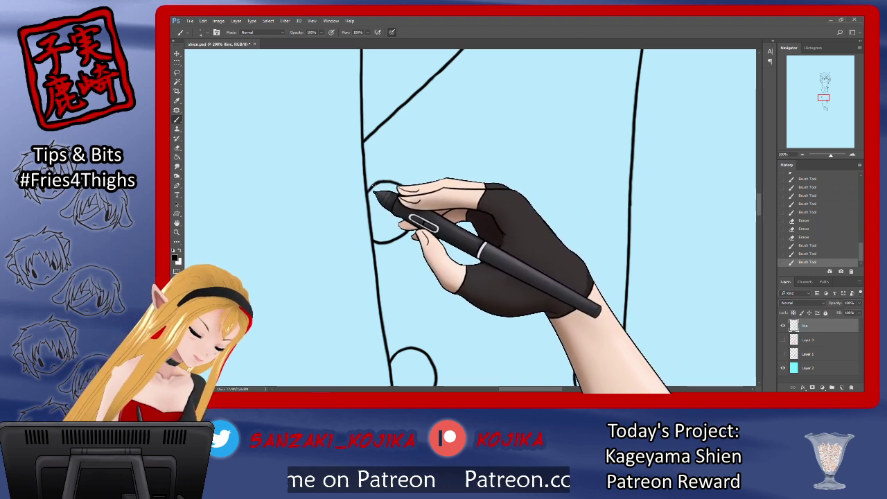
{"action": "left_click_drag", "start_coordinate": [373, 185], "coordinate": [385, 182]}
{"action": "left_click", "coordinate": [177, 147]}
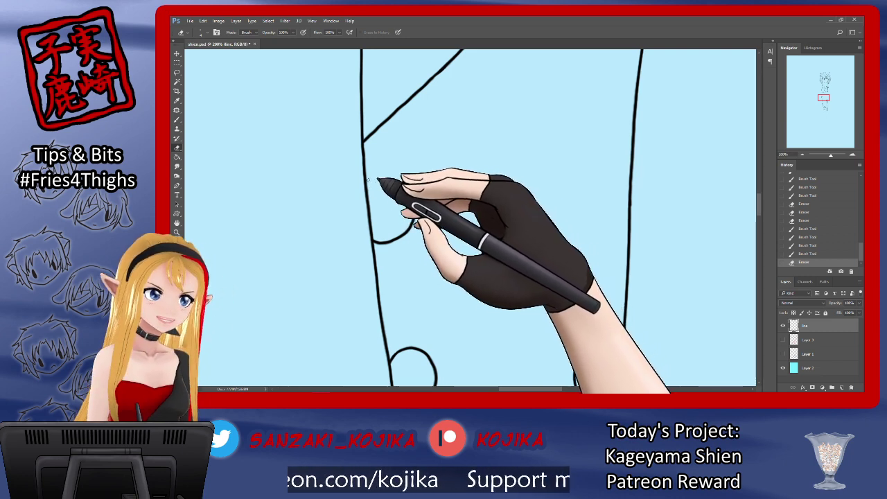
{"action": "left_click", "coordinate": [177, 120]}
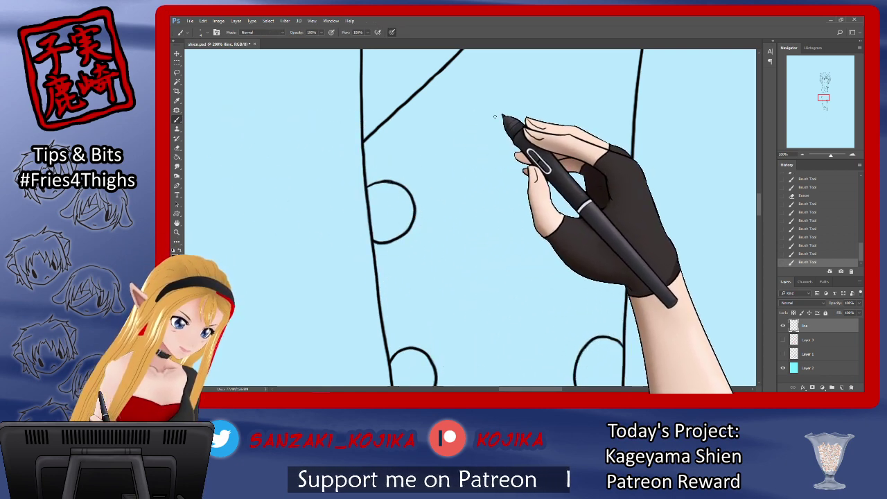
Refine where the top left button's outline meets the jacket edge with Eraser and Brush, show the sketch again and save the file.
{"action": "mouse_move", "coordinate": [759, 206]}
{"action": "left_mouse_down"}
{"action": "mouse_move", "coordinate": [760, 217]}
{"action": "mouse_move", "coordinate": [760, 210]}
{"action": "left_mouse_up"}
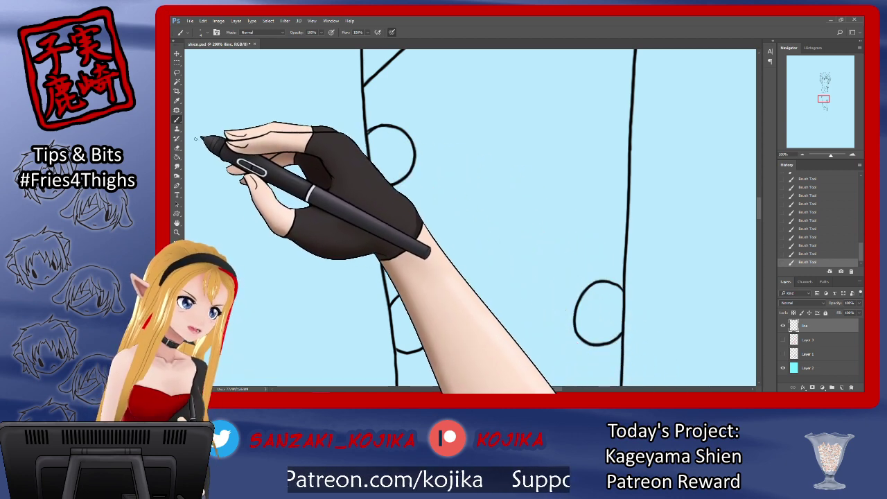
{"action": "left_click", "coordinate": [177, 147]}
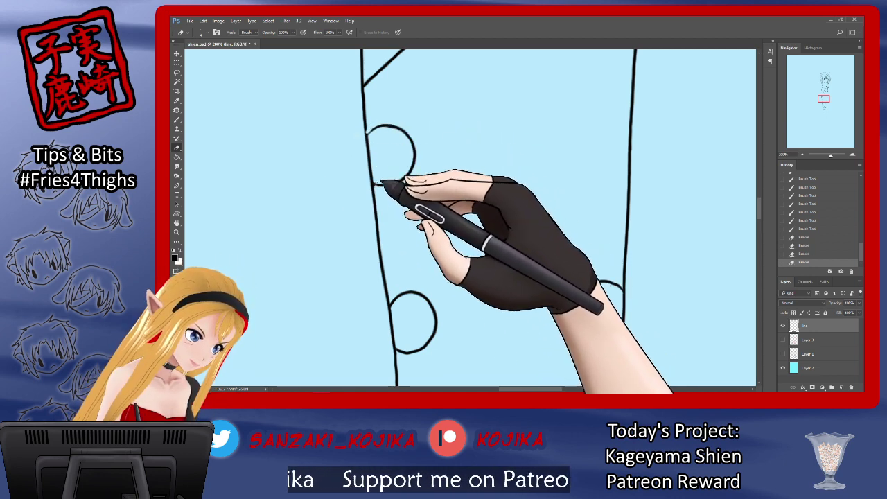
{"action": "left_click", "coordinate": [386, 189]}
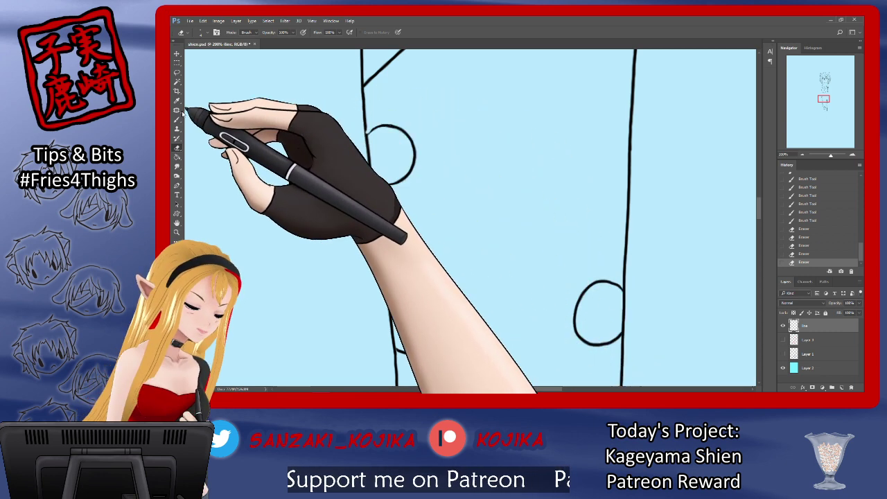
{"action": "left_click", "coordinate": [177, 119]}
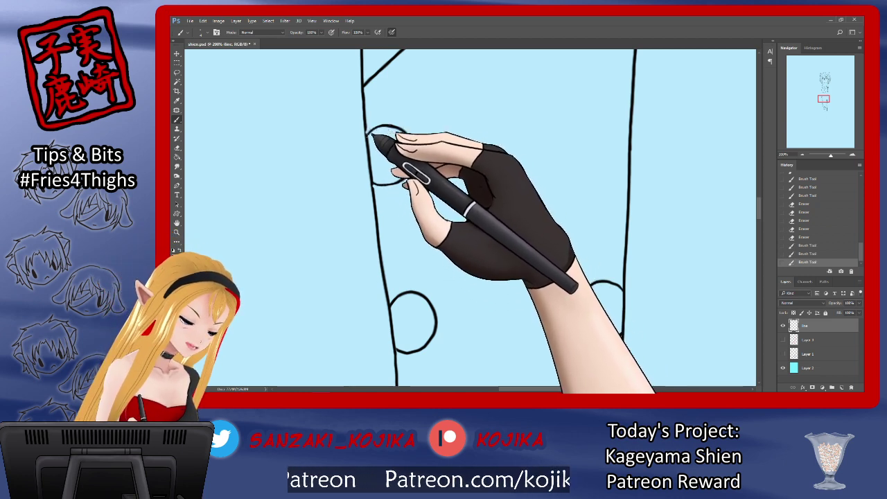
{"action": "left_click_drag", "start_coordinate": [368, 134], "coordinate": [383, 126]}
{"action": "left_click_drag", "start_coordinate": [369, 136], "coordinate": [378, 129]}
{"action": "left_click_drag", "start_coordinate": [369, 134], "coordinate": [372, 139]}
{"action": "left_click_drag", "start_coordinate": [371, 173], "coordinate": [376, 183]}
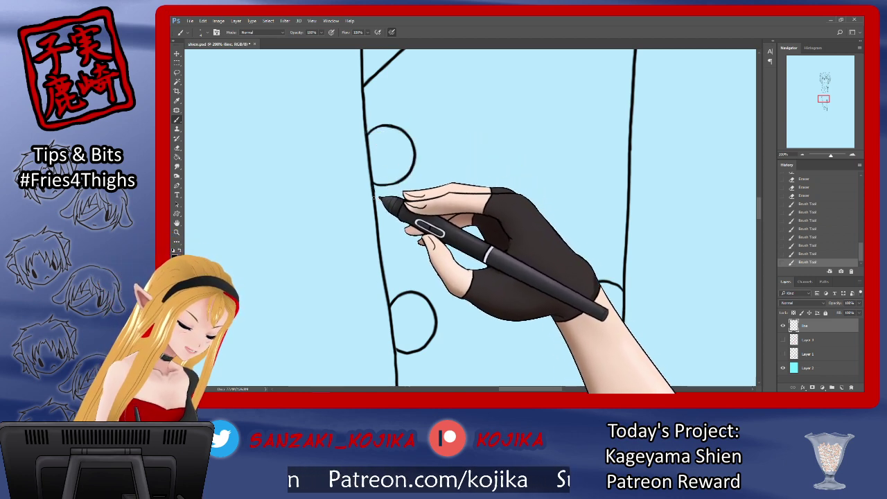
{"action": "left_click", "coordinate": [783, 339]}
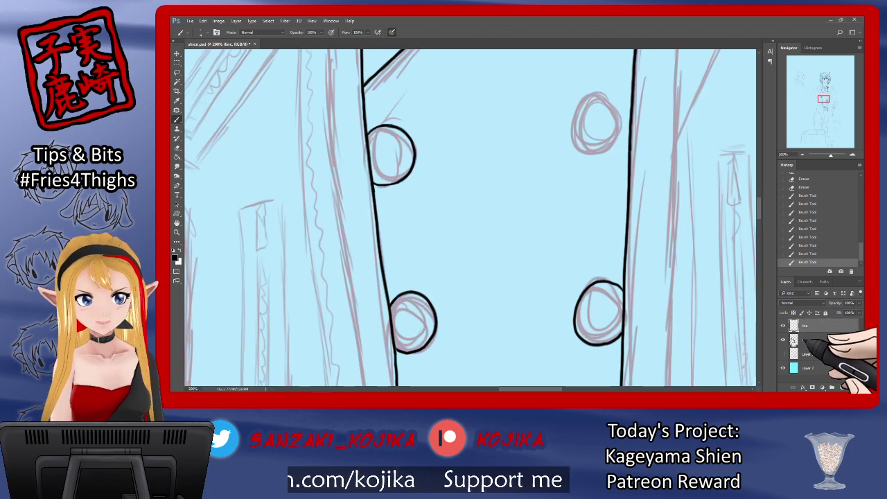
{"action": "key", "text": "ctrl+s"}
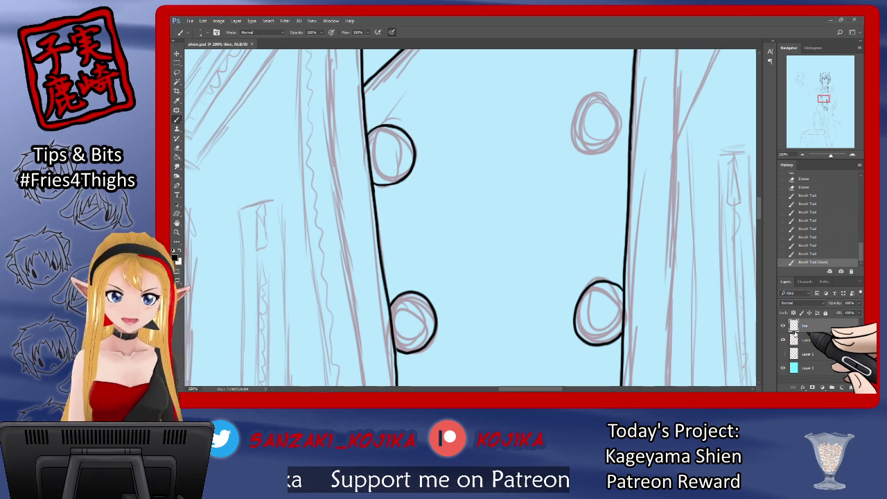
Ink the matching top right vest button over the sketch as a full oval just inside the right jacket edge.
{"action": "left_click_drag", "start_coordinate": [760, 204], "coordinate": [760, 197]}
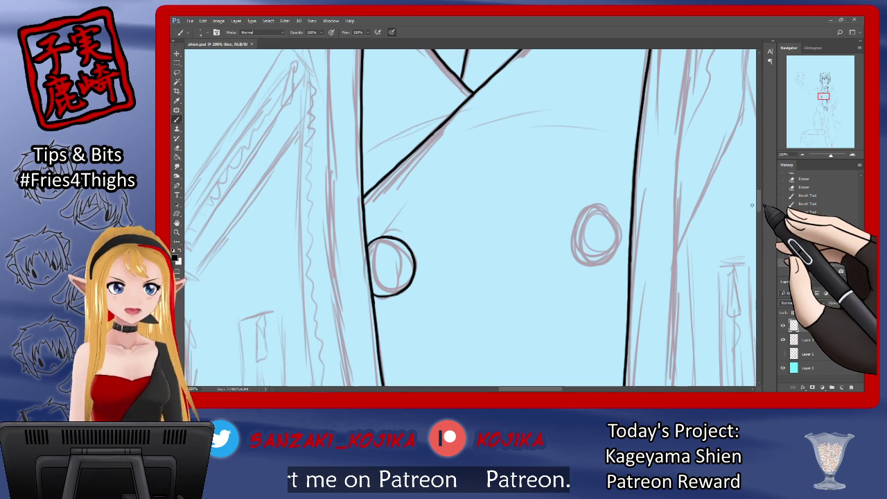
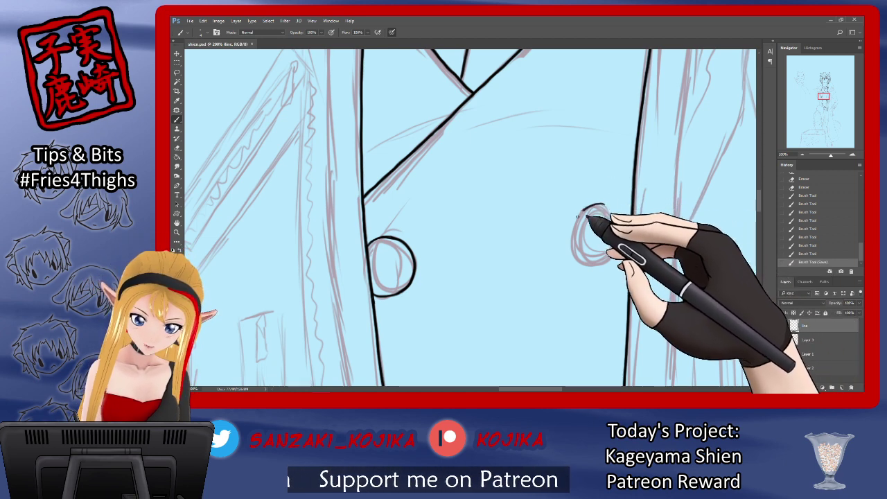
{"action": "left_click_drag", "start_coordinate": [598, 206], "coordinate": [595, 264]}
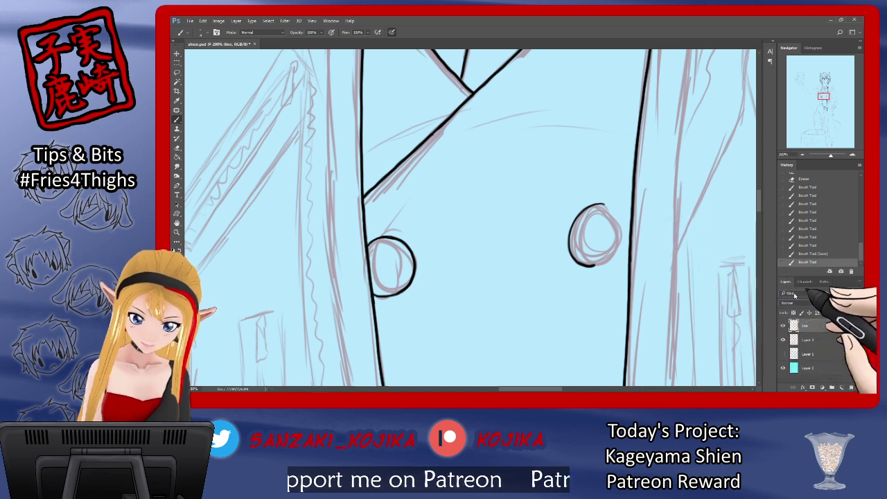
{"action": "left_click", "coordinate": [783, 339]}
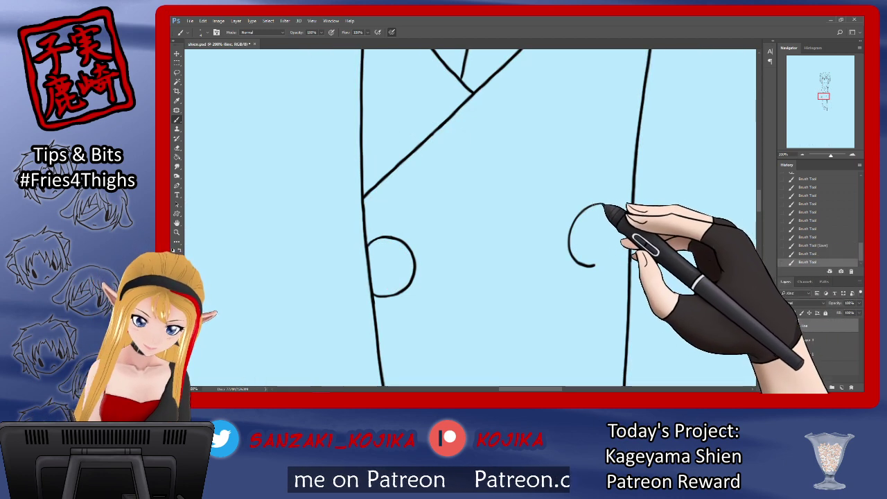
{"action": "mouse_move", "coordinate": [603, 204]}
{"action": "left_mouse_down"}
{"action": "mouse_move", "coordinate": [623, 239]}
{"action": "mouse_move", "coordinate": [596, 264]}
{"action": "left_mouse_up"}
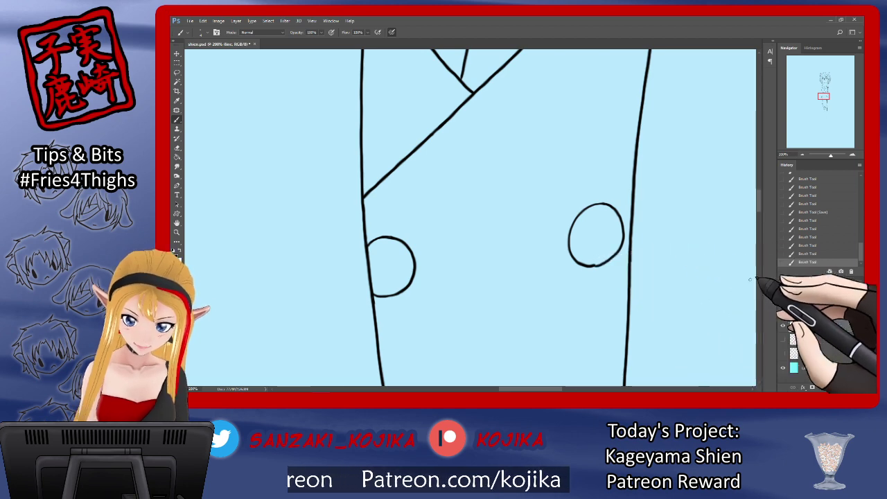
{"action": "left_click", "coordinate": [783, 340]}
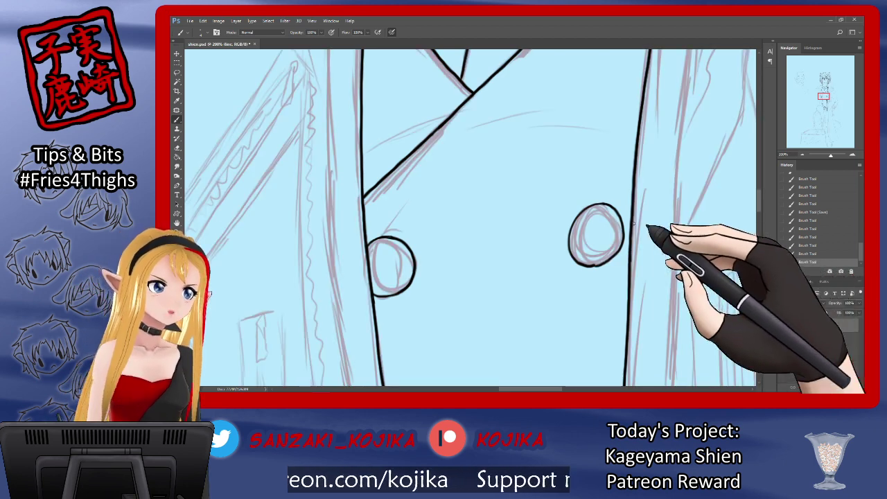
{"action": "mouse_move", "coordinate": [609, 258]}
{"action": "left_mouse_down"}
{"action": "mouse_move", "coordinate": [586, 265]}
{"action": "mouse_move", "coordinate": [619, 251]}
{"action": "left_mouse_up"}
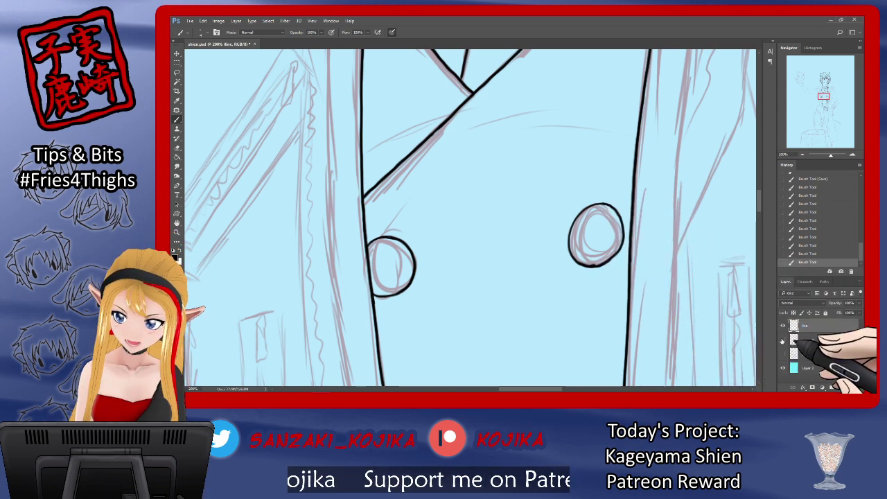
Hide the sketch, thin the bottom of the top right button's outline with the Eraser and show the sketch again.
{"action": "left_click", "coordinate": [784, 341]}
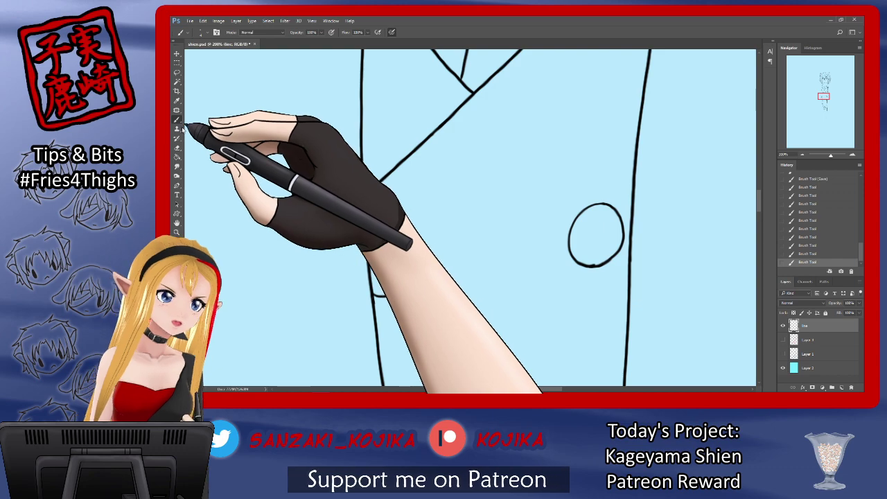
{"action": "left_click", "coordinate": [177, 148]}
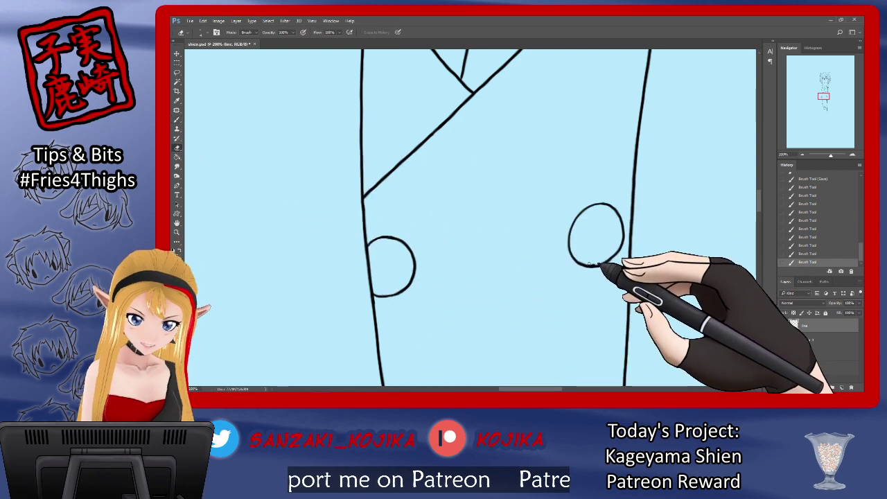
{"action": "mouse_move", "coordinate": [589, 264]}
{"action": "left_mouse_down"}
{"action": "mouse_move", "coordinate": [605, 263]}
{"action": "mouse_move", "coordinate": [601, 240]}
{"action": "left_mouse_up"}
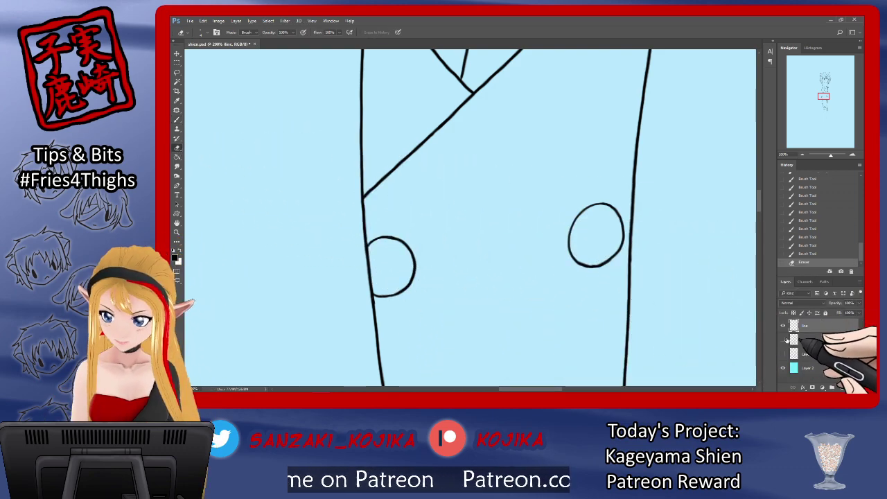
{"action": "left_click", "coordinate": [783, 341]}
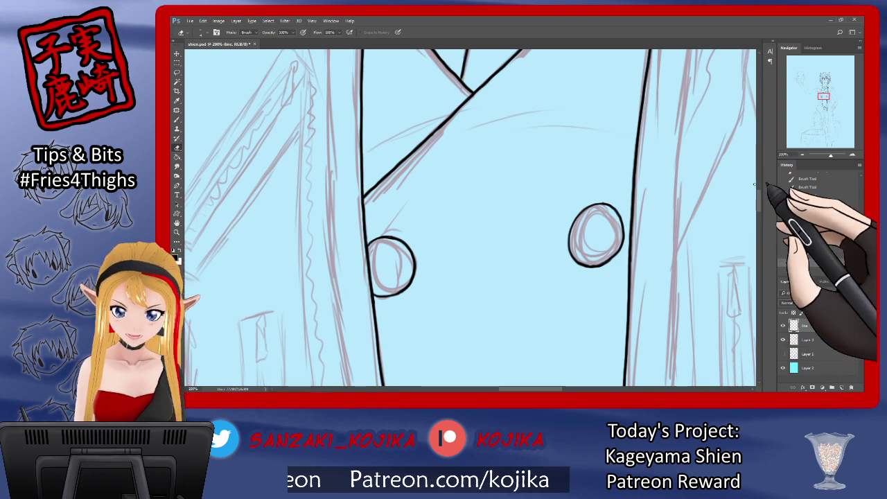
Compare the lower vest buttons with and without the sketch and save the file.
{"action": "left_click_drag", "start_coordinate": [758, 193], "coordinate": [758, 213]}
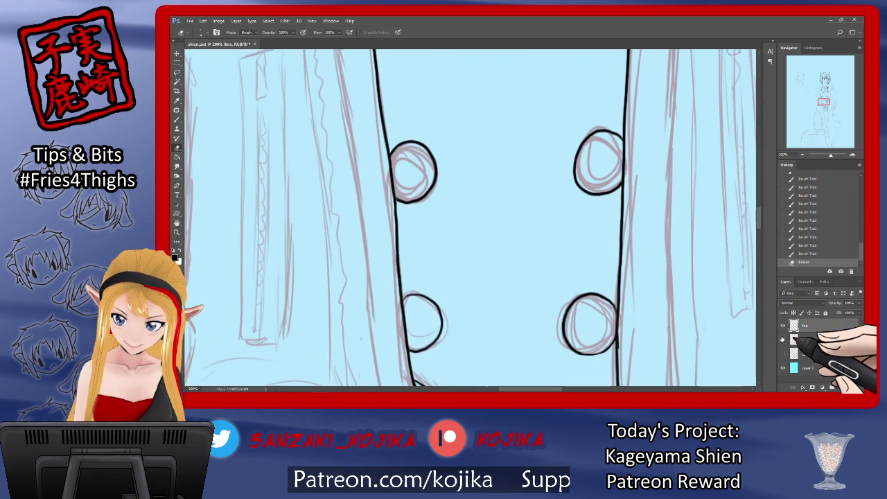
{"action": "left_click", "coordinate": [784, 341]}
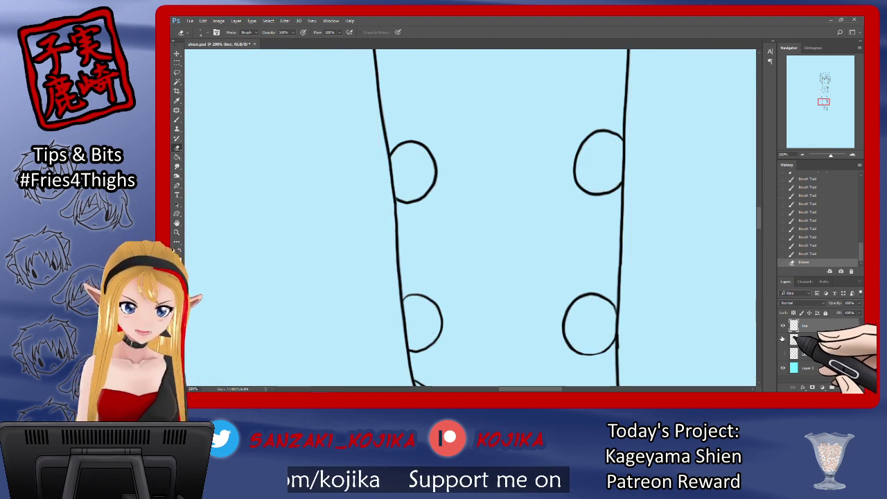
{"action": "left_click", "coordinate": [784, 340]}
{"action": "mouse_move", "coordinate": [758, 218]}
{"action": "left_mouse_down"}
{"action": "mouse_move", "coordinate": [757, 186]}
{"action": "mouse_move", "coordinate": [760, 194]}
{"action": "left_mouse_up"}
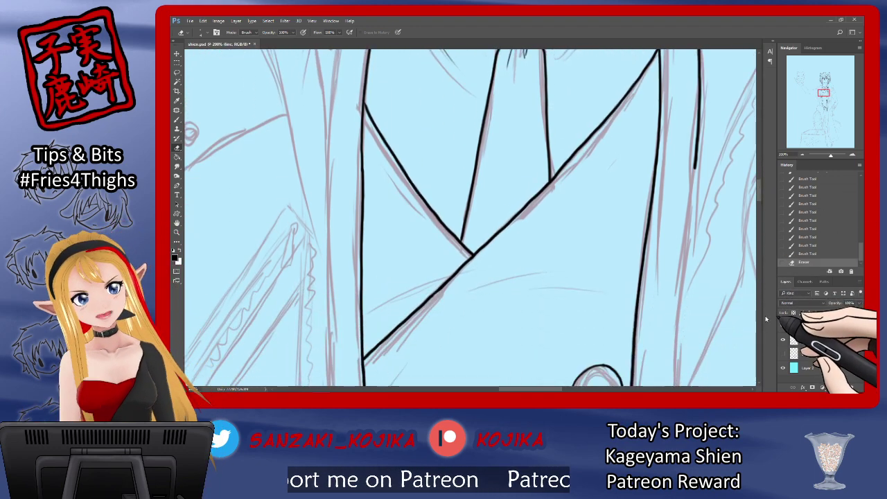
{"action": "key", "text": "ctrl+s"}
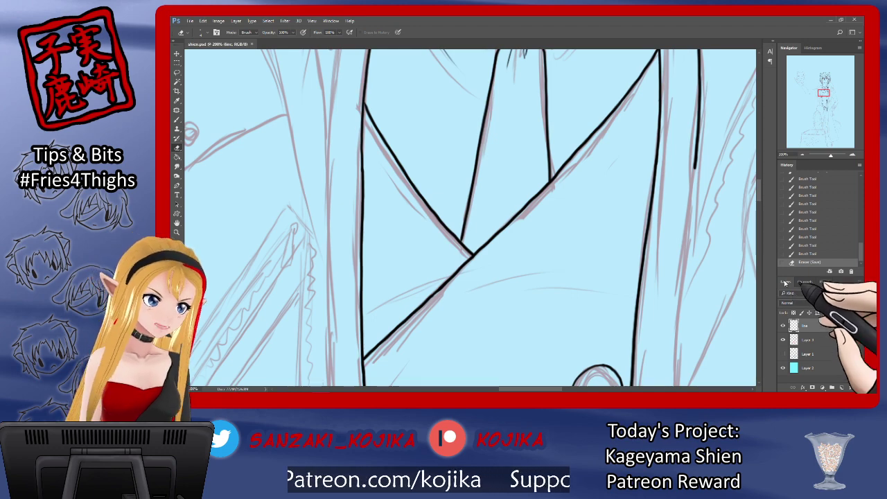
Extend the line outside the right jacket edge downward over the sketch with the Brush, undoing the first stroke and redrawing it.
{"action": "key", "text": "b"}
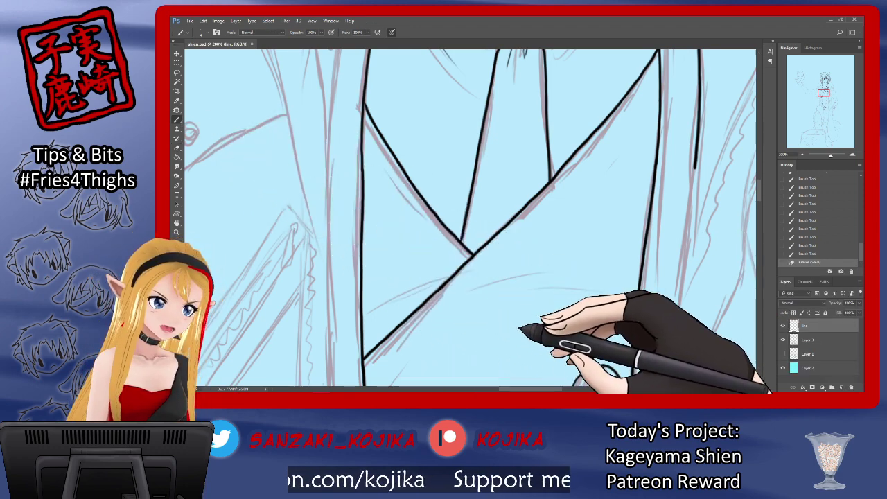
{"action": "left_click_drag", "start_coordinate": [560, 388], "coordinate": [569, 389]}
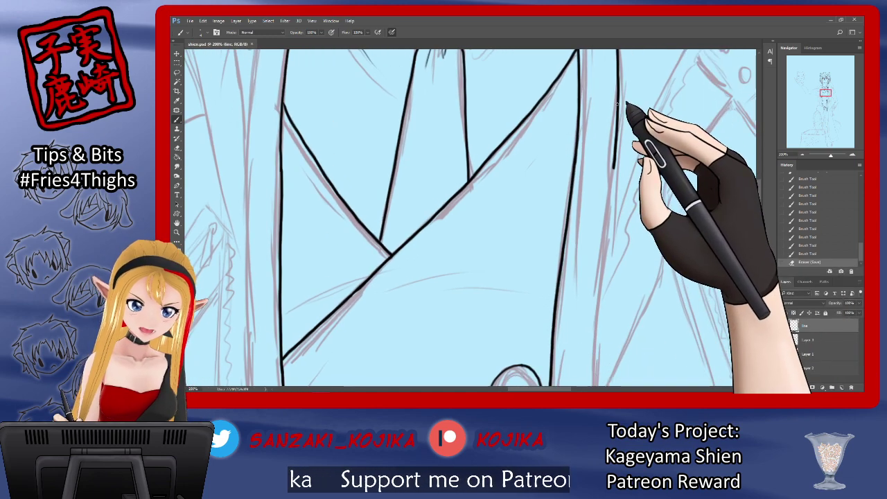
{"action": "left_click_drag", "start_coordinate": [616, 118], "coordinate": [598, 295]}
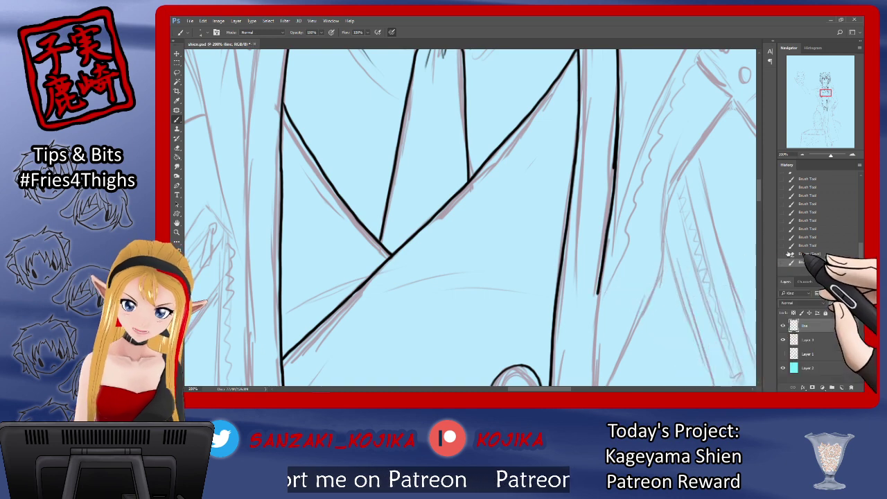
{"action": "left_click", "coordinate": [805, 254]}
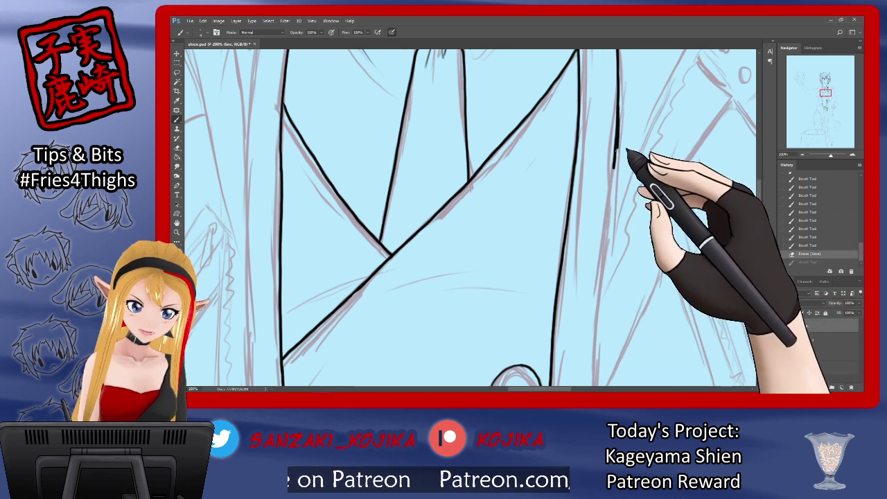
{"action": "left_click_drag", "start_coordinate": [614, 168], "coordinate": [611, 221]}
{"action": "mouse_move", "coordinate": [617, 262]}
{"action": "left_mouse_down"}
{"action": "mouse_move", "coordinate": [614, 362]}
{"action": "mouse_move", "coordinate": [598, 385]}
{"action": "left_mouse_up"}
Hide the sketch and thin the thick joint of the extended right jacket line with the Eraser.
{"action": "left_click", "coordinate": [782, 339]}
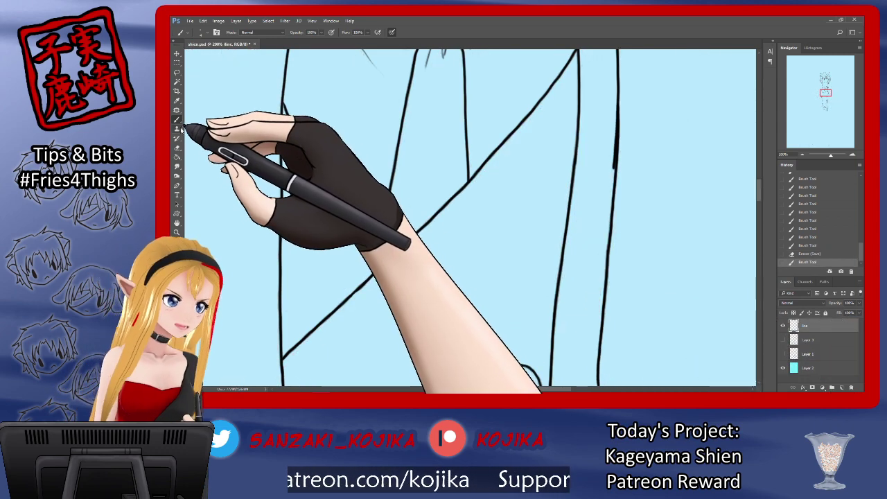
{"action": "left_click", "coordinate": [178, 149]}
{"action": "mouse_move", "coordinate": [616, 113]}
{"action": "left_mouse_down"}
{"action": "mouse_move", "coordinate": [614, 174]}
{"action": "mouse_move", "coordinate": [614, 148]}
{"action": "left_mouse_up"}
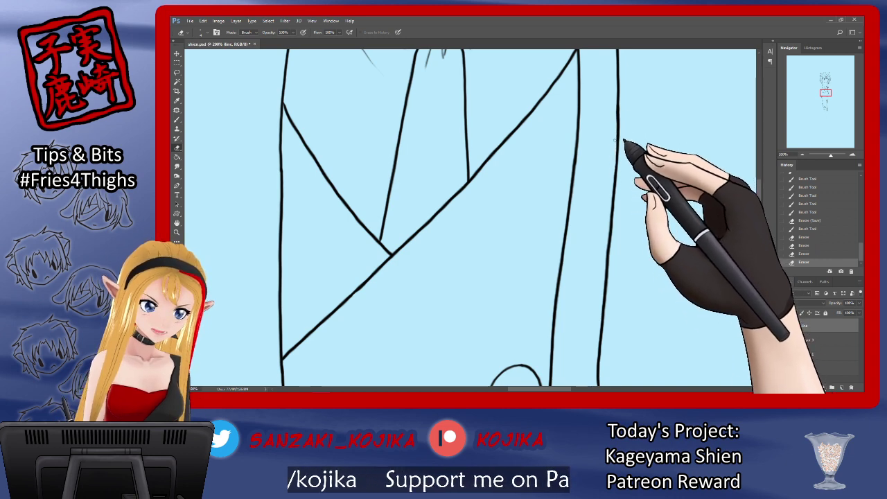
{"action": "left_click_drag", "start_coordinate": [760, 185], "coordinate": [761, 168]}
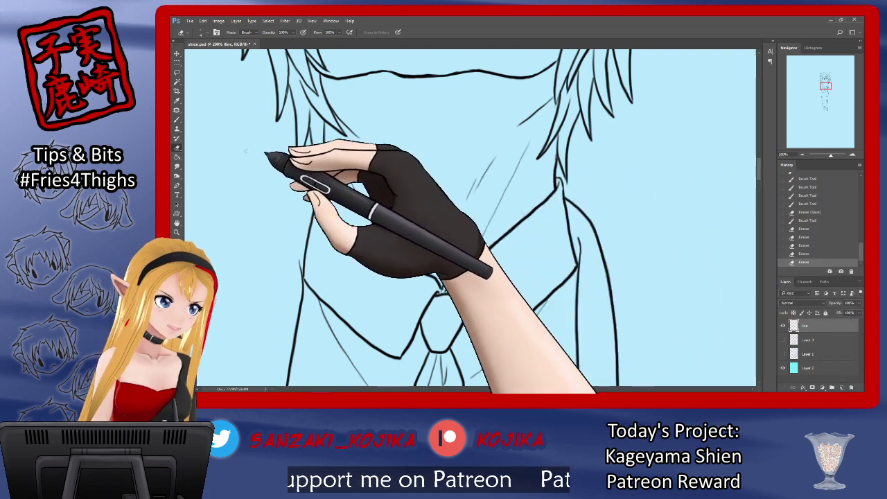
Touch up the inner jacket line beside the right collar point with short Brush strokes and show the sketch again.
{"action": "left_click", "coordinate": [177, 119]}
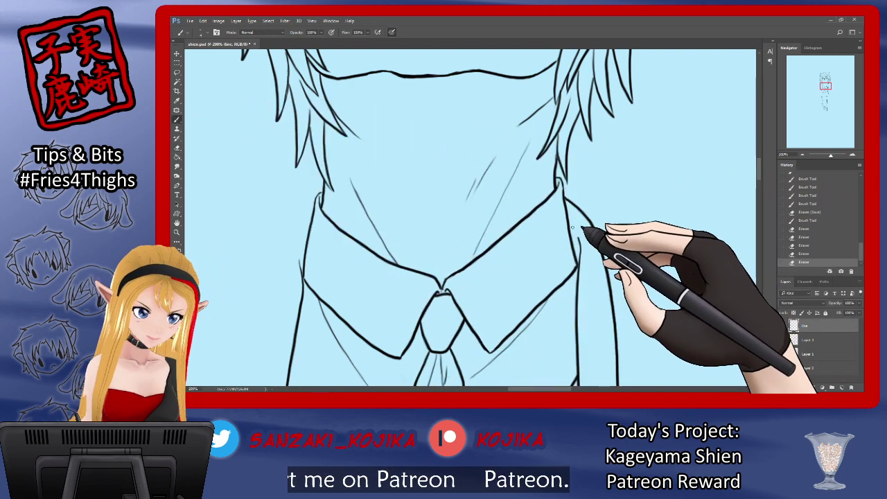
{"action": "left_click_drag", "start_coordinate": [572, 230], "coordinate": [581, 248]}
{"action": "left_click_drag", "start_coordinate": [580, 241], "coordinate": [578, 262]}
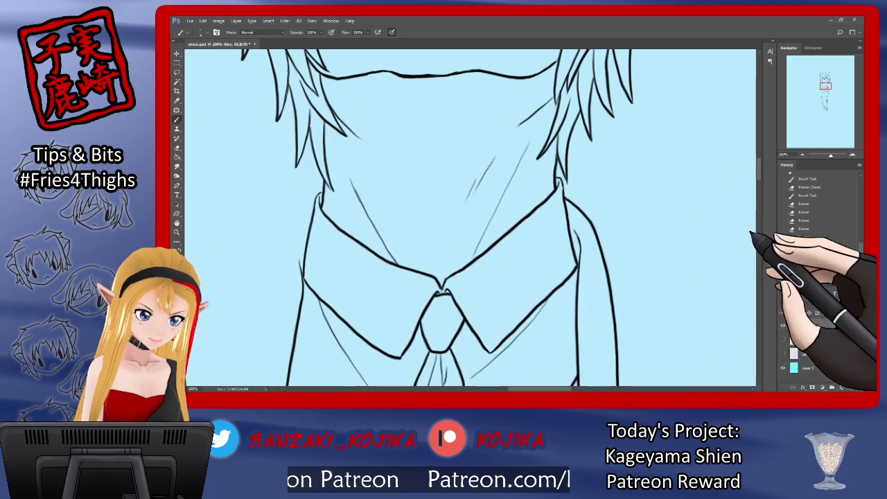
{"action": "left_click", "coordinate": [784, 339]}
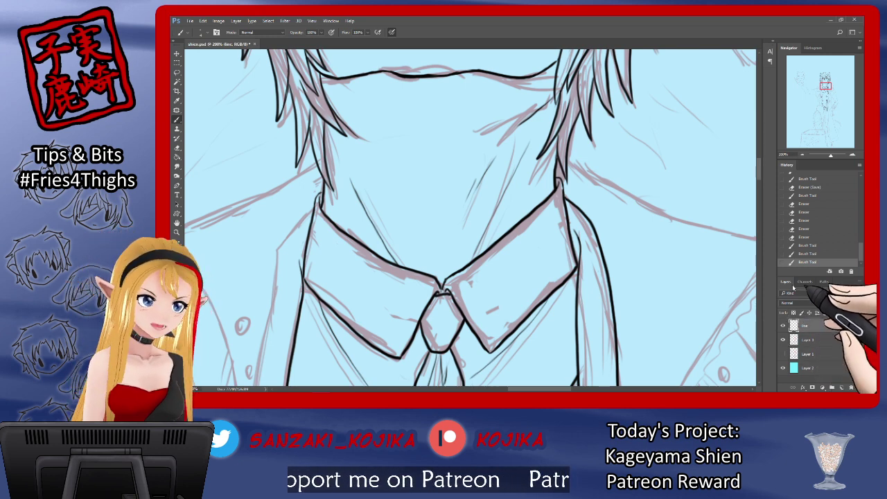
Ink the upper part of the outer left jacket line with the Brush, from the collar's left corner down past the tie knot.
{"action": "scroll", "coordinate": [761, 176], "scroll_direction": "down", "scroll_amount": 5}
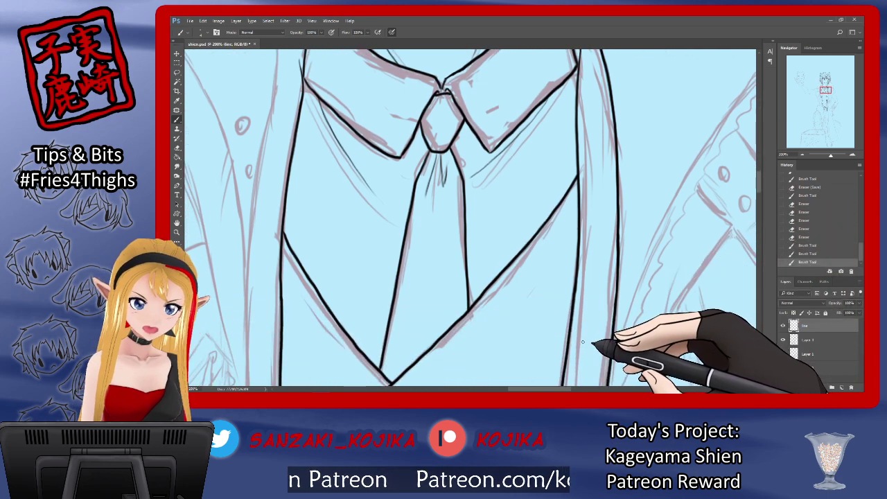
{"action": "scroll", "coordinate": [582, 340], "scroll_direction": "left", "scroll_amount": 5}
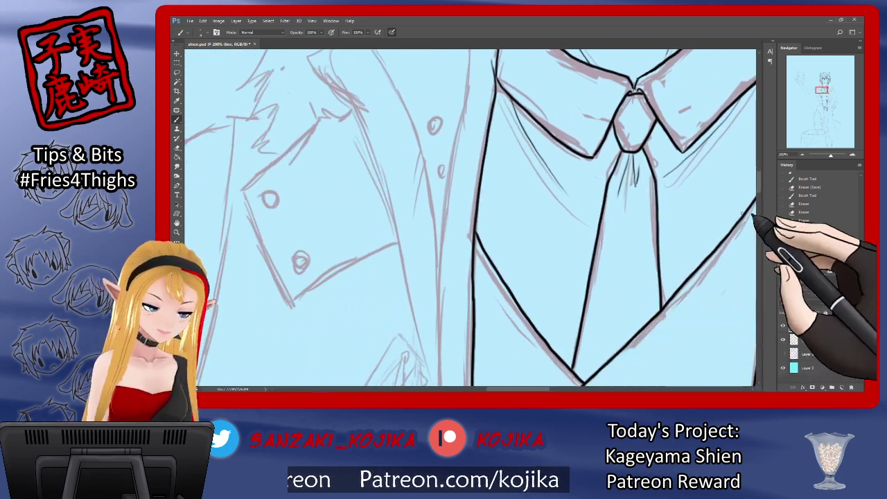
{"action": "scroll", "coordinate": [491, 179], "scroll_direction": "up", "scroll_amount": 5}
{"action": "left_click_drag", "start_coordinate": [491, 178], "coordinate": [495, 165]}
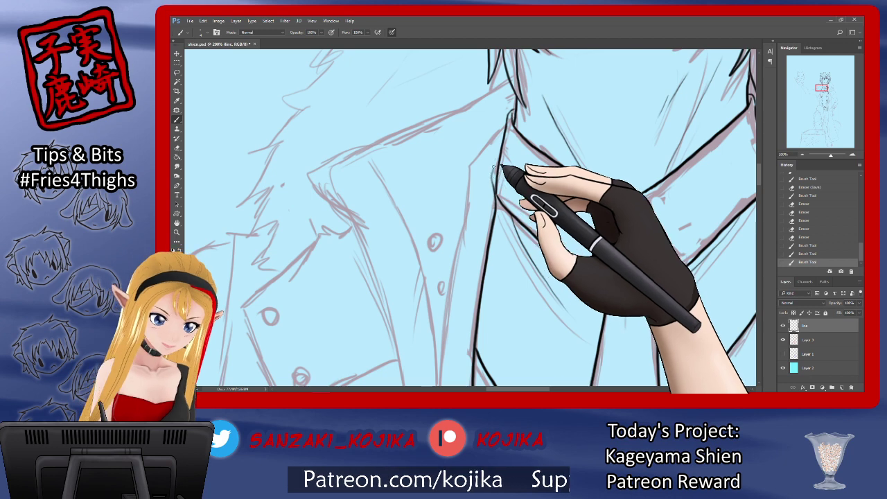
{"action": "mouse_move", "coordinate": [508, 122]}
{"action": "left_mouse_down"}
{"action": "mouse_move", "coordinate": [511, 155]}
{"action": "mouse_move", "coordinate": [482, 182]}
{"action": "mouse_move", "coordinate": [461, 262]}
{"action": "mouse_move", "coordinate": [449, 378]}
{"action": "left_mouse_up"}
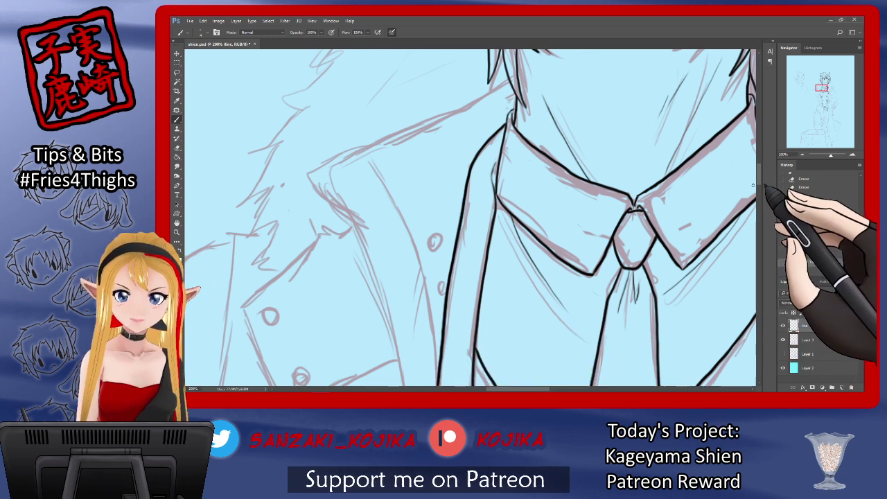
Extend the outer left jacket line downward over the sketch, past the top left vest button.
{"action": "scroll", "coordinate": [758, 181], "scroll_direction": "down", "scroll_amount": 10}
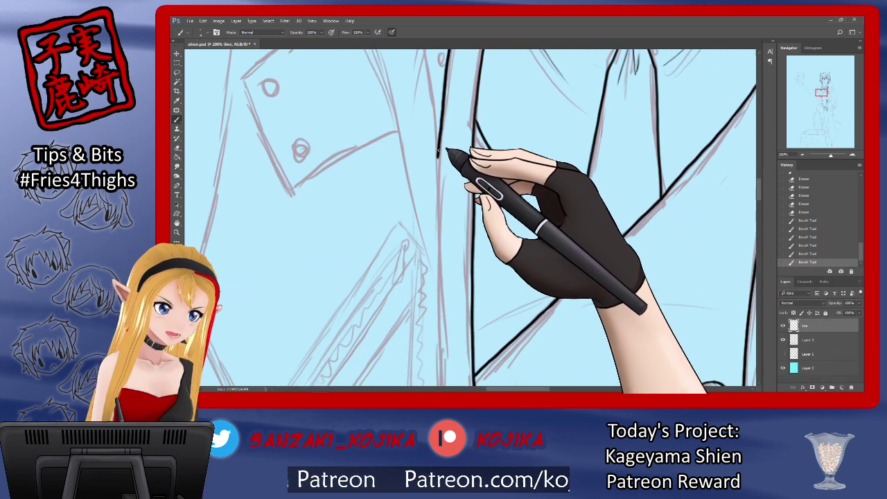
{"action": "mouse_move", "coordinate": [438, 151]}
{"action": "left_mouse_down"}
{"action": "mouse_move", "coordinate": [432, 273]}
{"action": "mouse_move", "coordinate": [440, 382]}
{"action": "left_mouse_up"}
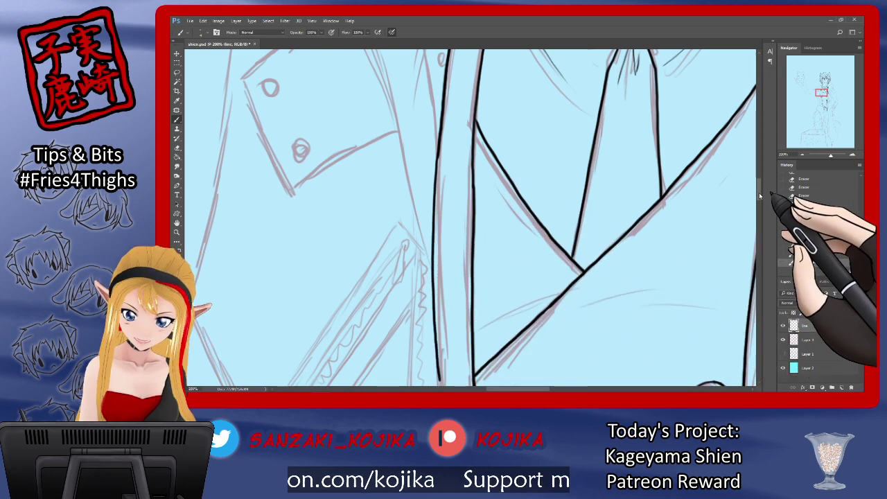
{"action": "left_click_drag", "start_coordinate": [758, 193], "coordinate": [757, 208]}
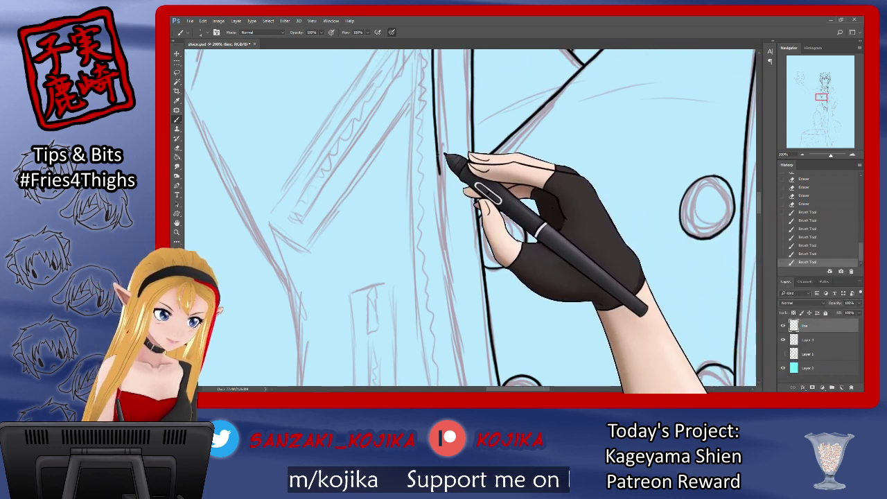
{"action": "left_click_drag", "start_coordinate": [439, 212], "coordinate": [459, 382]}
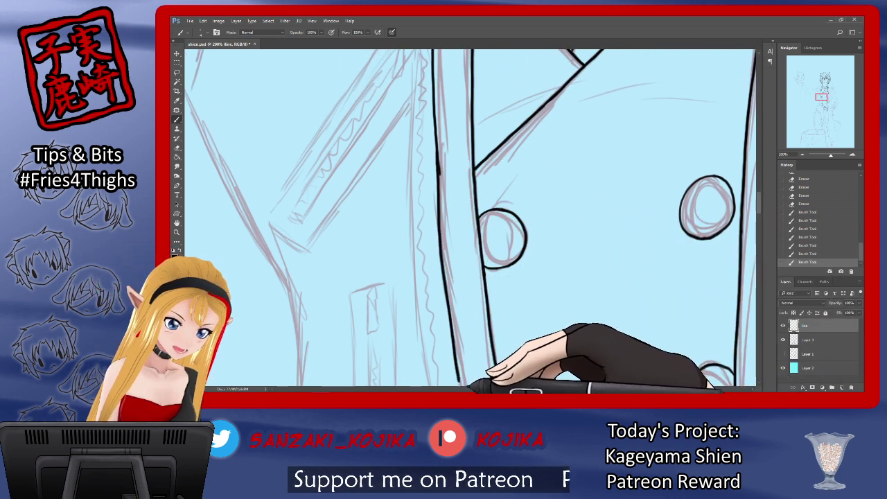
Hide the sketch, even out the joints of the outer left jacket line with Brush and Eraser, and show the sketch again.
{"action": "left_click", "coordinate": [784, 340]}
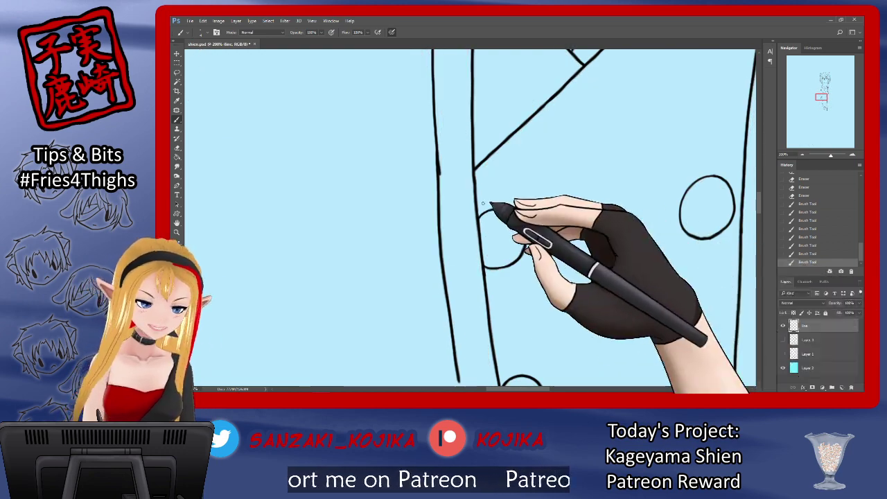
{"action": "left_click", "coordinate": [176, 148]}
{"action": "left_click_drag", "start_coordinate": [446, 156], "coordinate": [443, 185]}
{"action": "left_click_drag", "start_coordinate": [766, 214], "coordinate": [763, 190]}
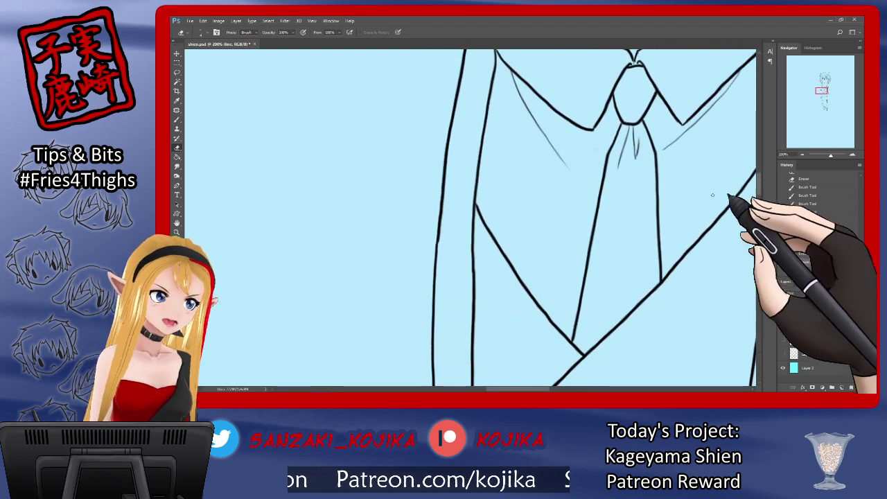
{"action": "left_click", "coordinate": [177, 119]}
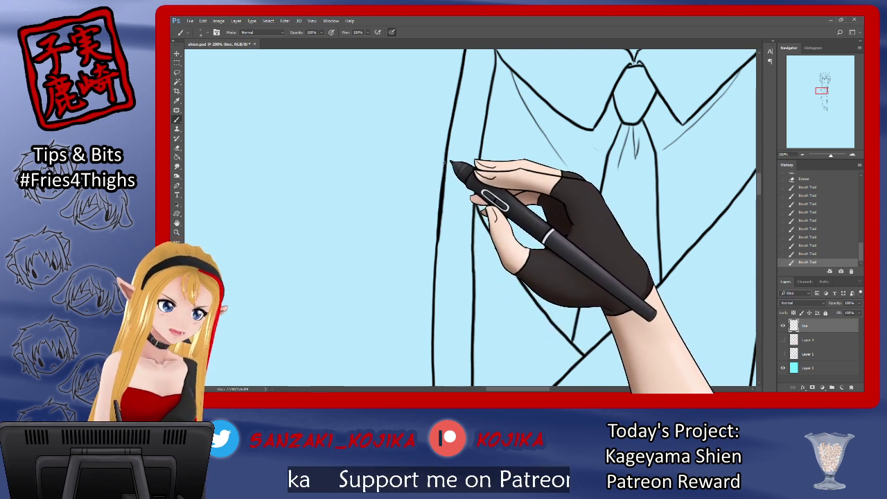
{"action": "left_click", "coordinate": [177, 148]}
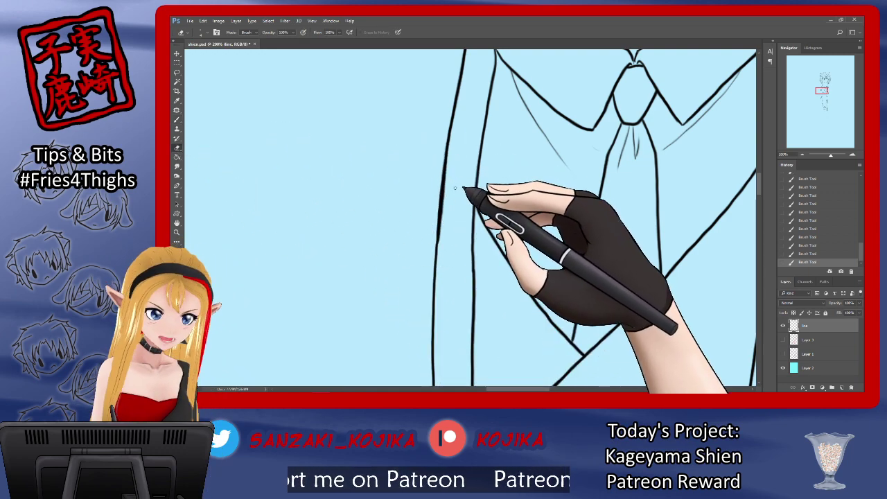
{"action": "left_click", "coordinate": [440, 234]}
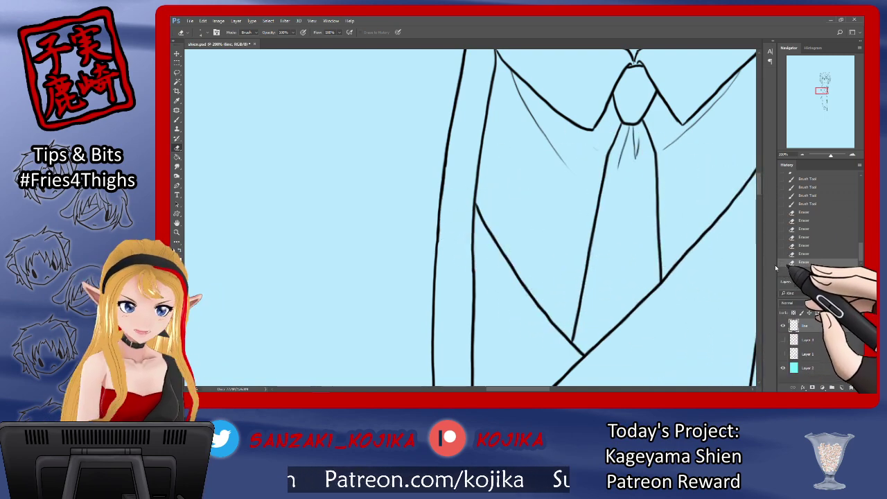
{"action": "left_click", "coordinate": [783, 340]}
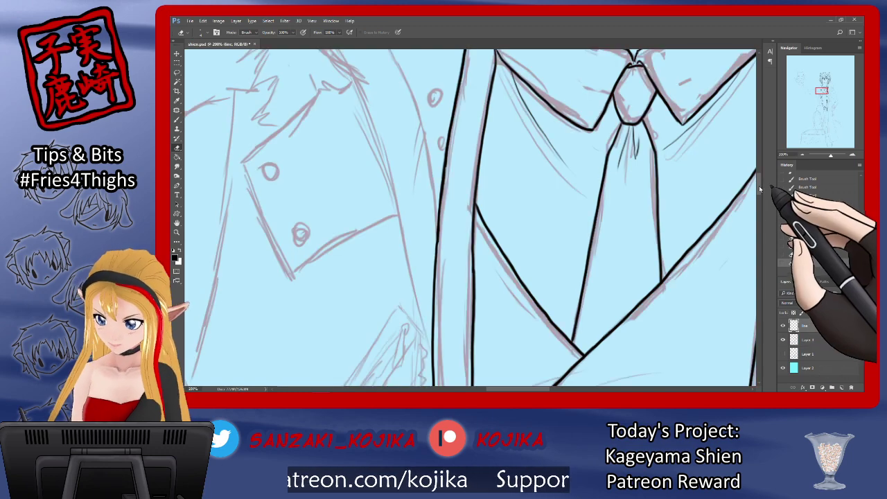
Continue the outer left jacket line with the Brush past the lower left vest buttons to the curved jacket hem.
{"action": "mouse_move", "coordinate": [759, 185]}
{"action": "left_mouse_down"}
{"action": "mouse_move", "coordinate": [757, 233]}
{"action": "mouse_move", "coordinate": [757, 222]}
{"action": "left_mouse_up"}
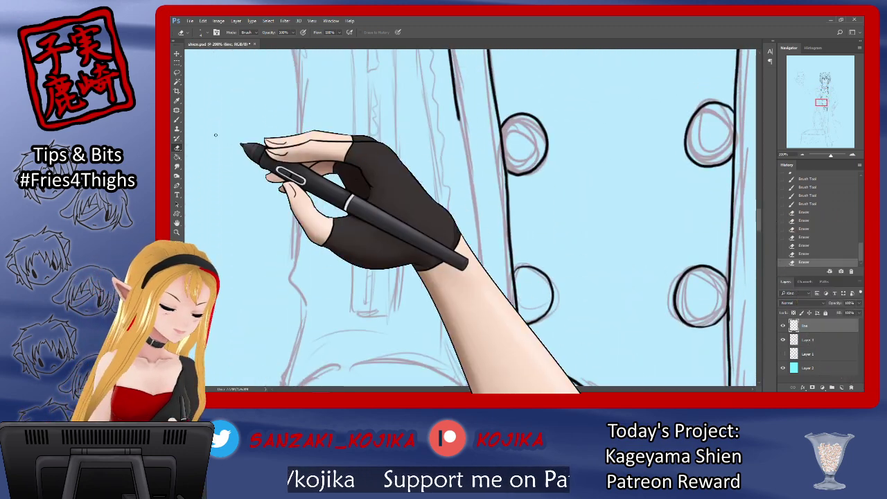
{"action": "left_click", "coordinate": [178, 119]}
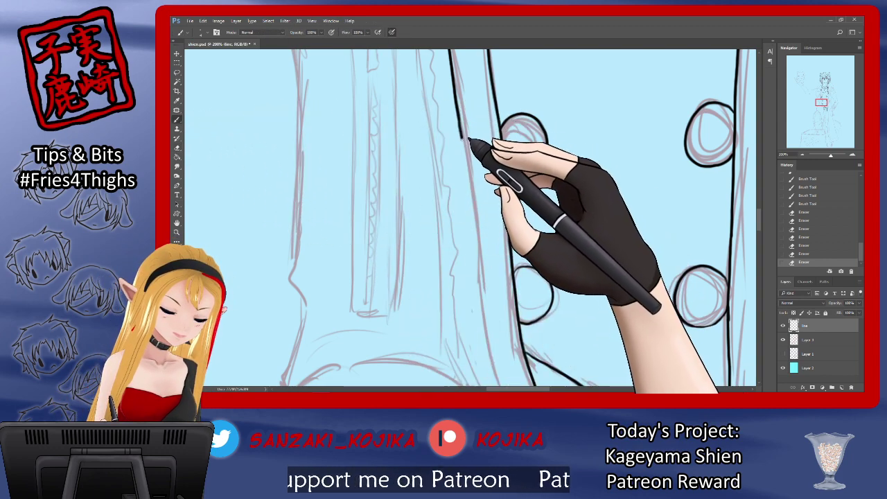
{"action": "left_click_drag", "start_coordinate": [473, 236], "coordinate": [482, 302]}
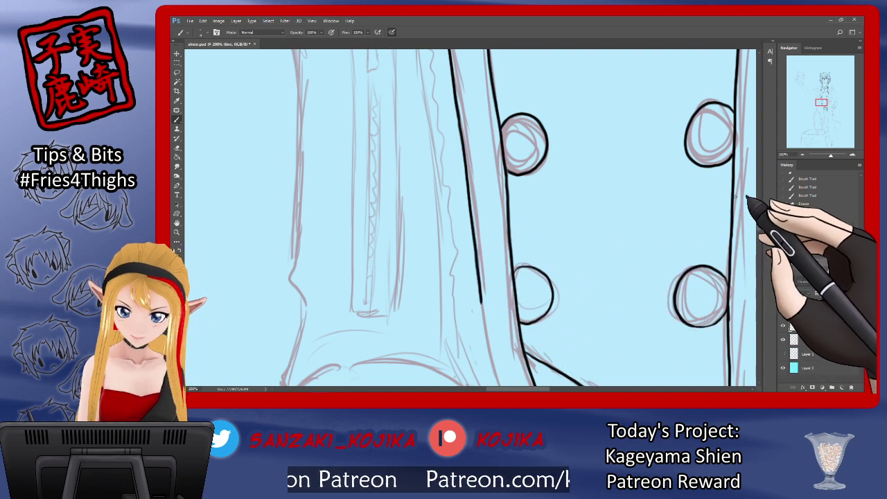
{"action": "left_click_drag", "start_coordinate": [760, 213], "coordinate": [757, 224]}
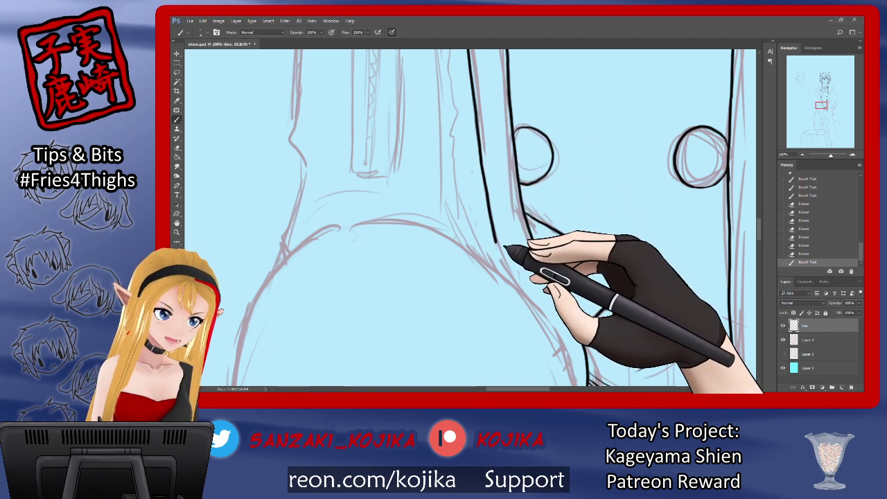
Hide the sketch, smooth the lower outer left jacket line with Brush and Eraser, and show the sketch again.
{"action": "left_click", "coordinate": [783, 340]}
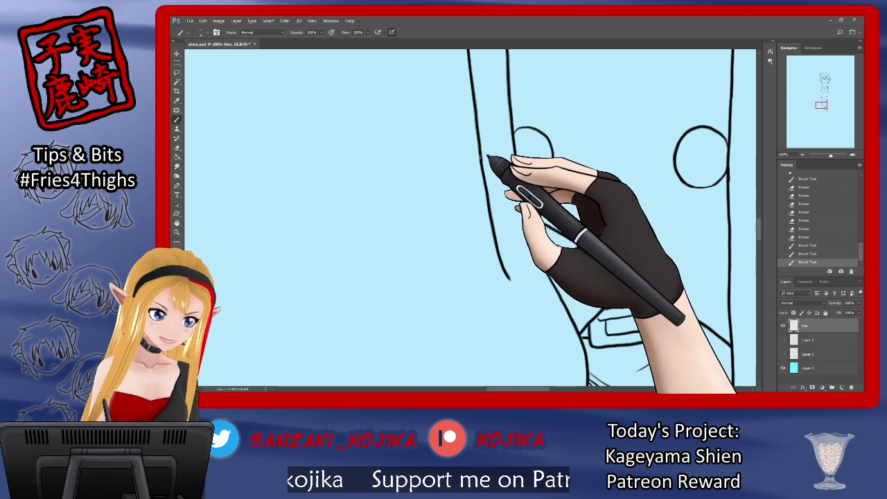
{"action": "left_click_drag", "start_coordinate": [486, 193], "coordinate": [490, 214]}
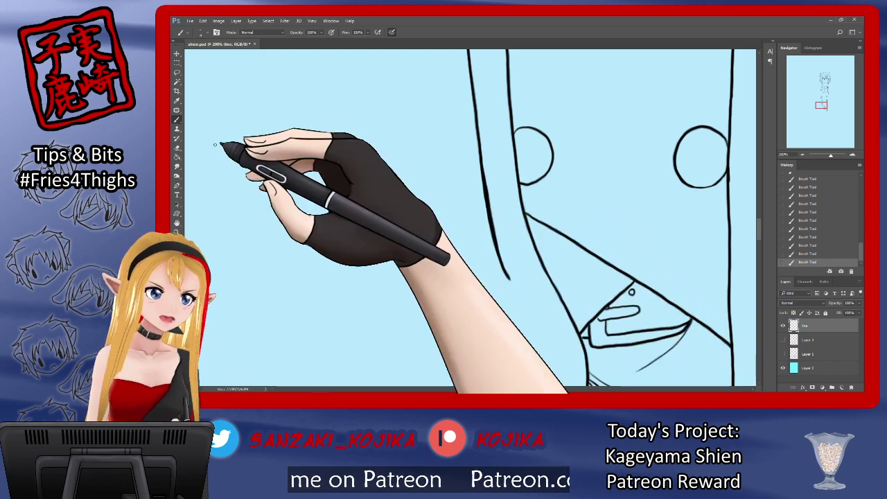
{"action": "left_click", "coordinate": [176, 147]}
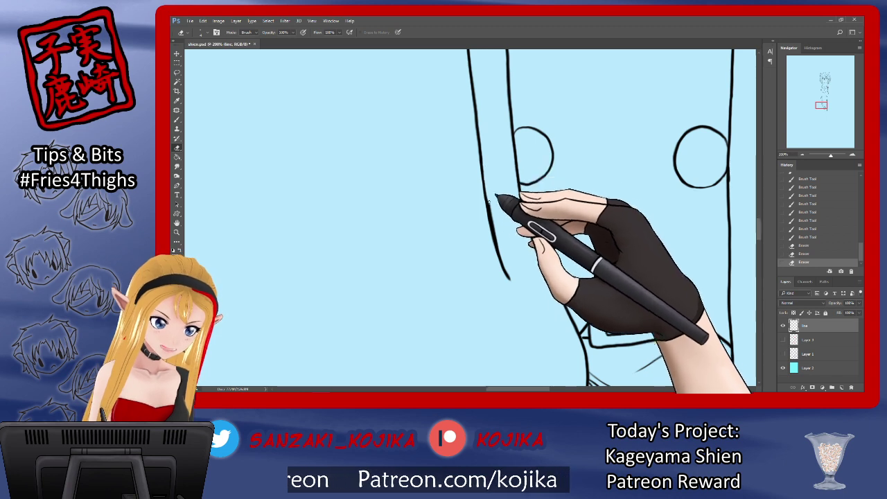
{"action": "mouse_move", "coordinate": [493, 213]}
{"action": "left_mouse_down"}
{"action": "mouse_move", "coordinate": [504, 256]}
{"action": "mouse_move", "coordinate": [530, 283]}
{"action": "left_mouse_up"}
{"action": "left_click_drag", "start_coordinate": [690, 320], "coordinate": [695, 326]}
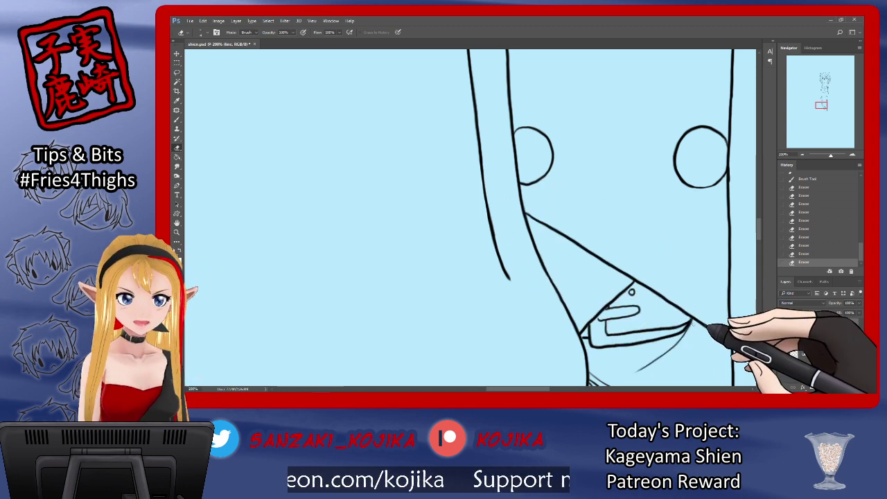
{"action": "left_click", "coordinate": [784, 339]}
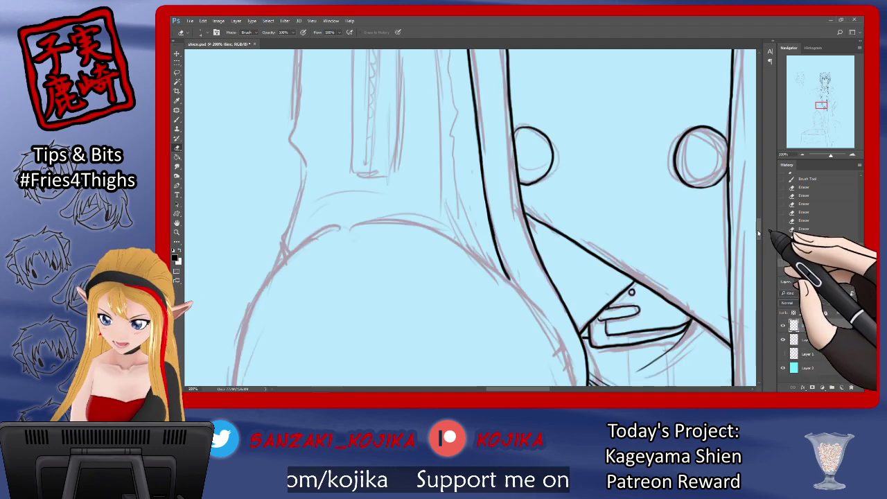
Draw two thin fold lines across the vest below the neckline, redoing the second stroke, check them without the sketch and save the file.
{"action": "left_click_drag", "start_coordinate": [759, 232], "coordinate": [761, 198]}
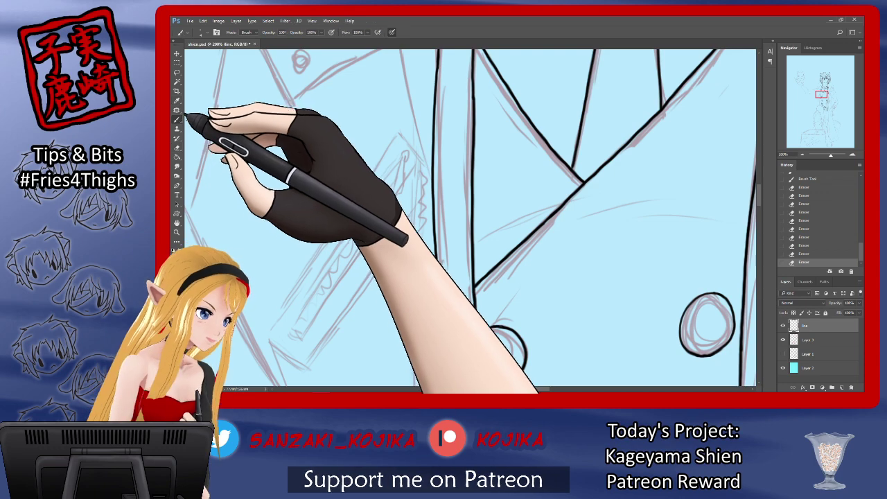
{"action": "left_click", "coordinate": [176, 119]}
{"action": "mouse_move", "coordinate": [517, 226]}
{"action": "left_mouse_down"}
{"action": "mouse_move", "coordinate": [579, 210]}
{"action": "mouse_move", "coordinate": [666, 217]}
{"action": "left_mouse_up"}
{"action": "left_click", "coordinate": [802, 254]}
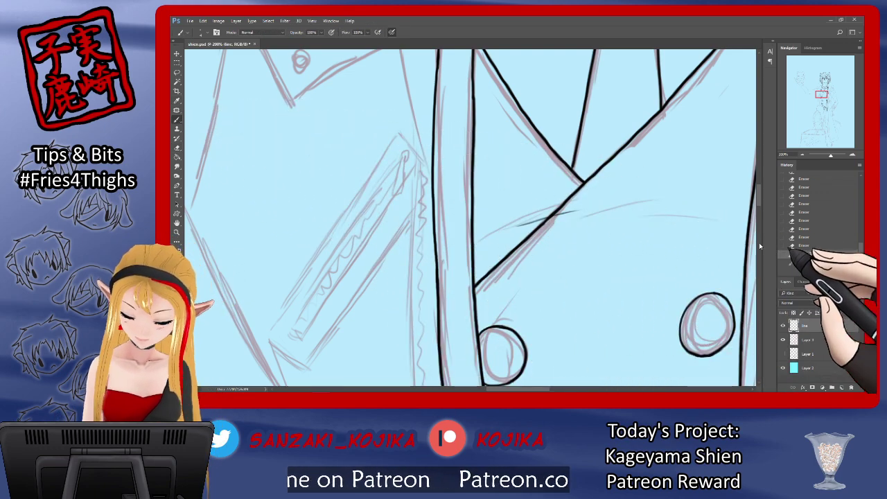
{"action": "left_click_drag", "start_coordinate": [575, 217], "coordinate": [650, 218]}
{"action": "left_click", "coordinate": [784, 338]}
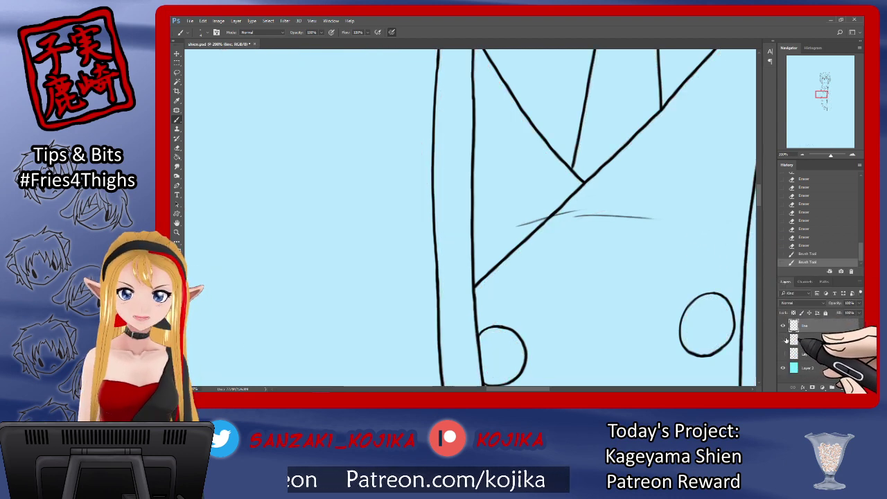
{"action": "left_click", "coordinate": [784, 339]}
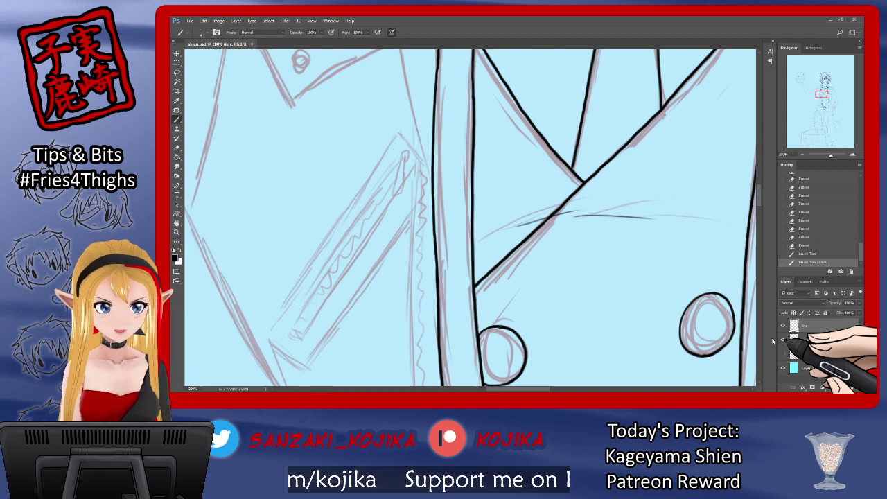
Ink the outer edge of the left coat collar with the Brush, from the neck around the pointed corner down to the jacket line.
{"action": "left_click_drag", "start_coordinate": [760, 198], "coordinate": [762, 176]}
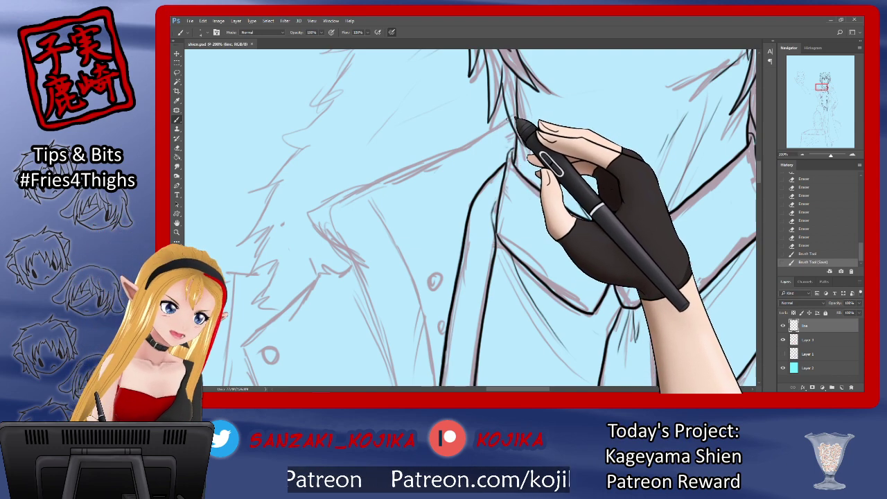
{"action": "left_click_drag", "start_coordinate": [488, 137], "coordinate": [319, 217]}
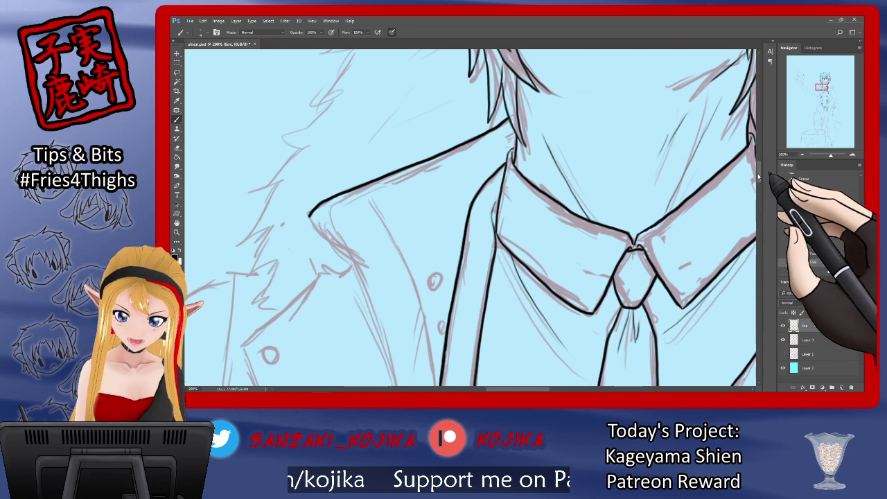
{"action": "left_click_drag", "start_coordinate": [757, 176], "coordinate": [758, 186]}
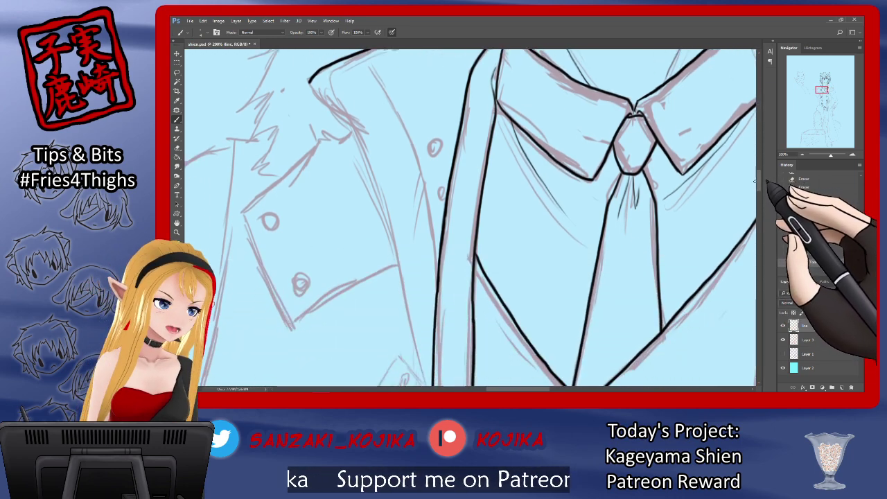
{"action": "mouse_move", "coordinate": [312, 81]}
{"action": "left_mouse_down"}
{"action": "mouse_move", "coordinate": [392, 180]}
{"action": "mouse_move", "coordinate": [404, 212]}
{"action": "mouse_move", "coordinate": [401, 281]}
{"action": "left_mouse_up"}
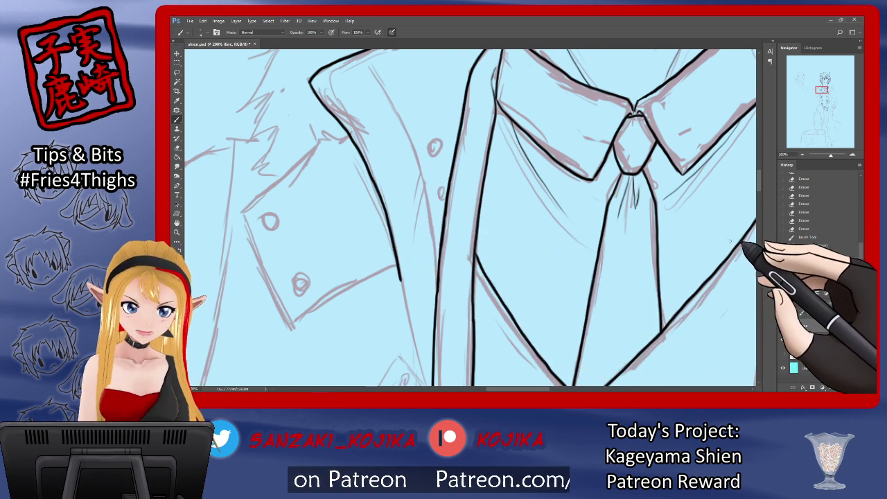
{"action": "left_click_drag", "start_coordinate": [758, 184], "coordinate": [757, 197]}
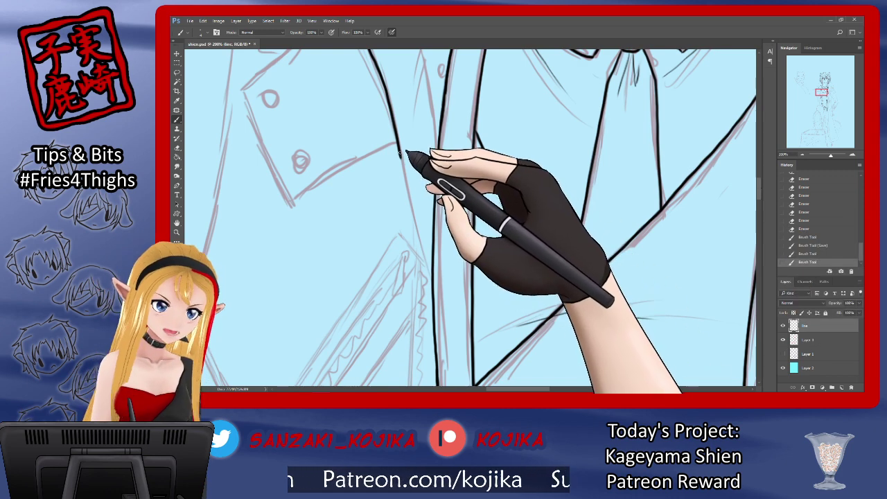
{"action": "left_click_drag", "start_coordinate": [406, 162], "coordinate": [431, 276]}
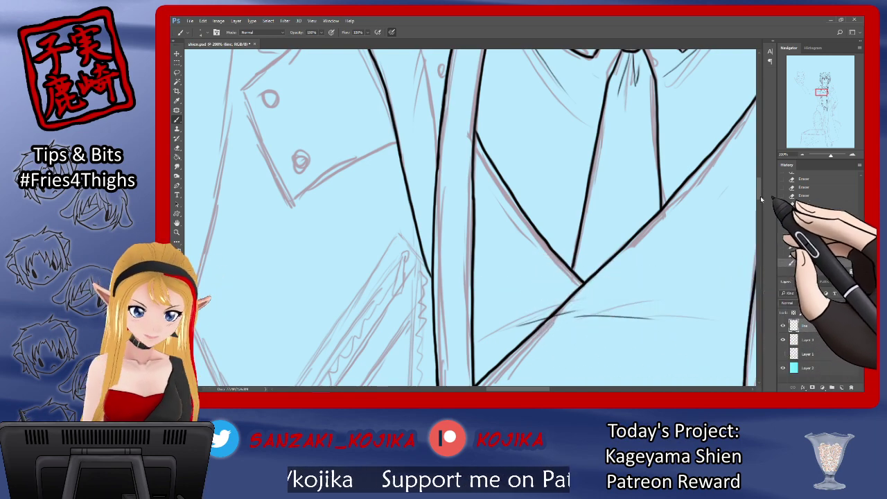
Draw a thin curved fold line inside the left coat collar, parallel to its outer edge, and compare it with and without the sketch.
{"action": "left_click_drag", "start_coordinate": [760, 196], "coordinate": [760, 185]}
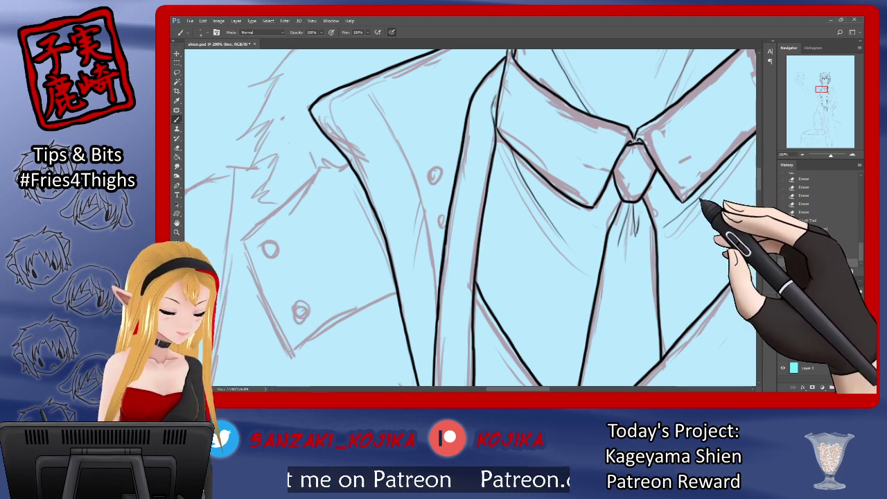
{"action": "mouse_move", "coordinate": [355, 90]}
{"action": "left_mouse_down"}
{"action": "mouse_move", "coordinate": [425, 202]}
{"action": "mouse_move", "coordinate": [440, 267]}
{"action": "left_mouse_up"}
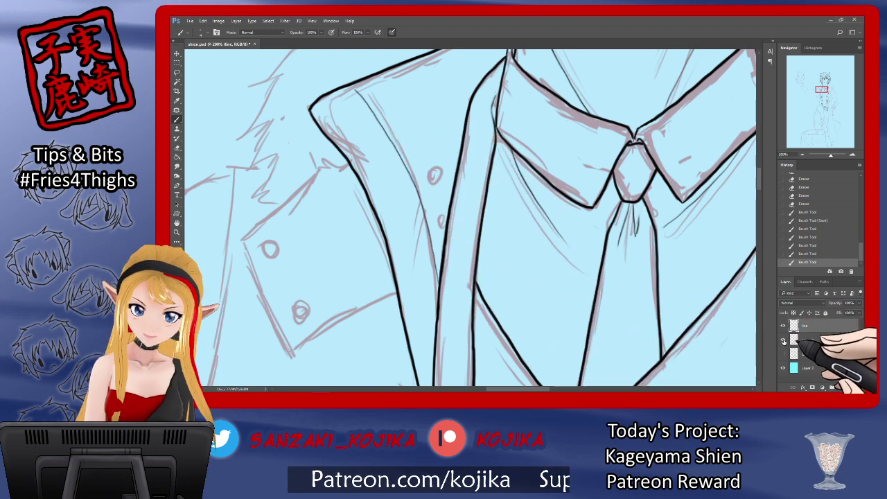
{"action": "left_click", "coordinate": [784, 340]}
{"action": "left_click", "coordinate": [784, 340]}
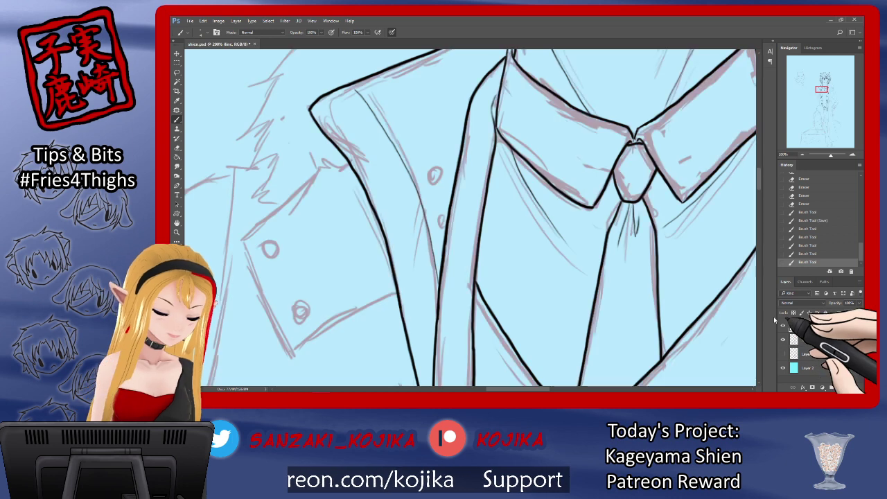
Ink the two small round buttons beside the collar's fold line, check them without the sketch and save the file.
{"action": "left_click_drag", "start_coordinate": [431, 181], "coordinate": [431, 178]}
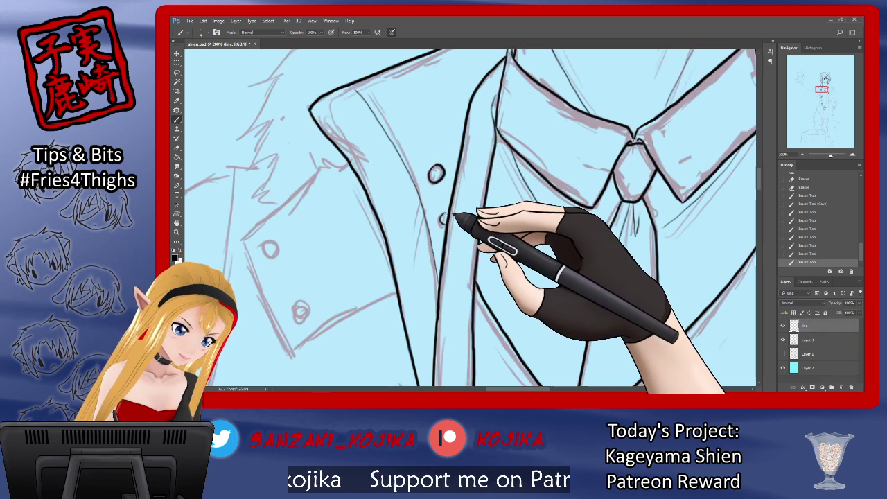
{"action": "left_click_drag", "start_coordinate": [441, 218], "coordinate": [442, 219]}
{"action": "left_click", "coordinate": [783, 340]}
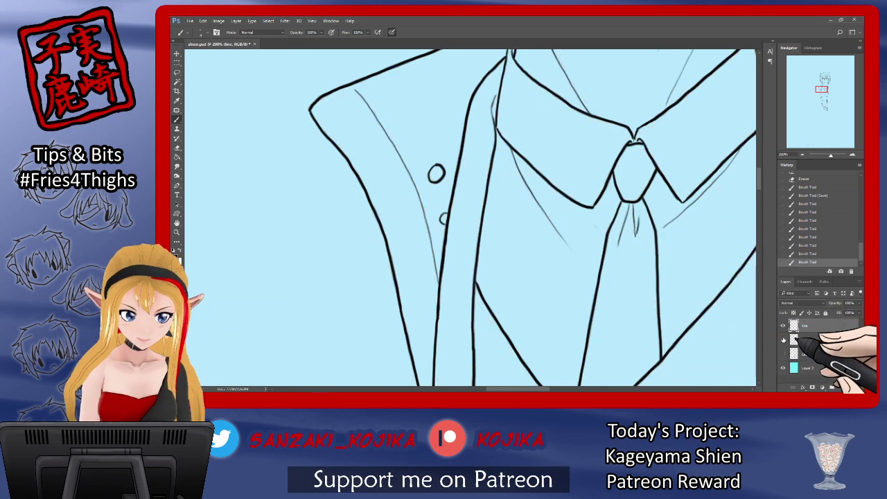
{"action": "left_click", "coordinate": [783, 339]}
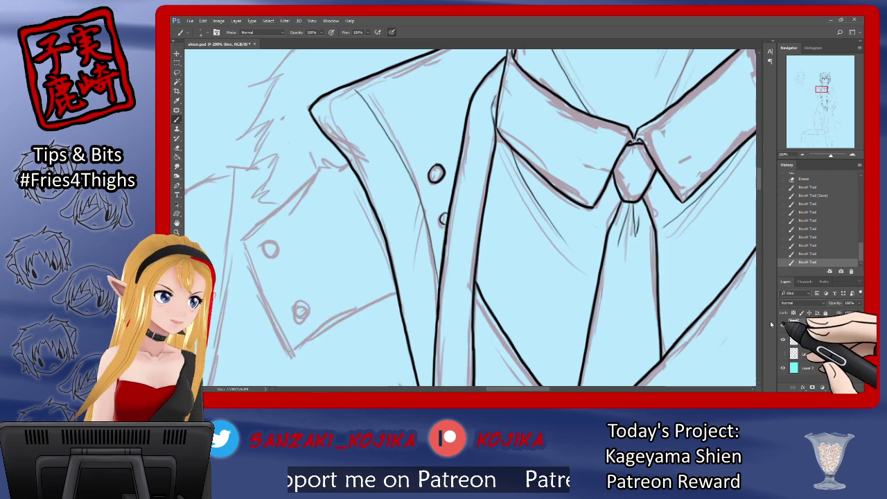
{"action": "key", "text": "ctrl+s"}
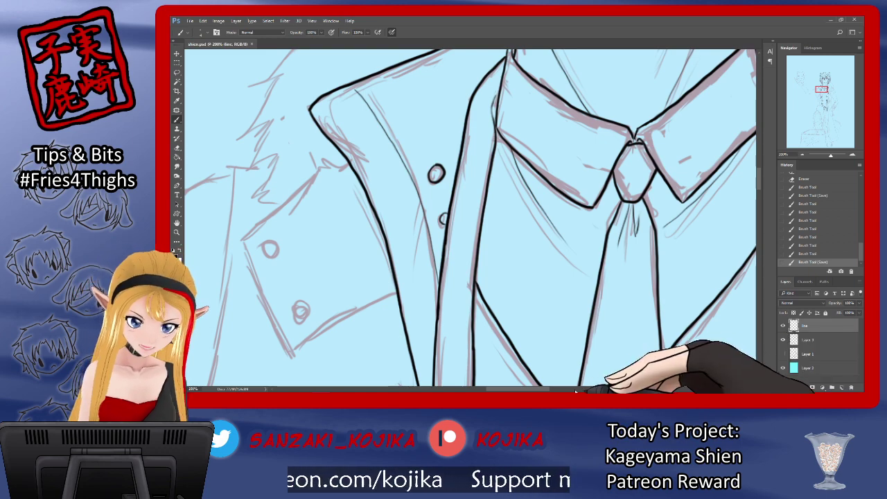
Outline the lower left coat lapel below the collar, add its thin fold line, and close the upper gap to the collar with the sketch hidden.
{"action": "left_click_drag", "start_coordinate": [543, 388], "coordinate": [529, 388]}
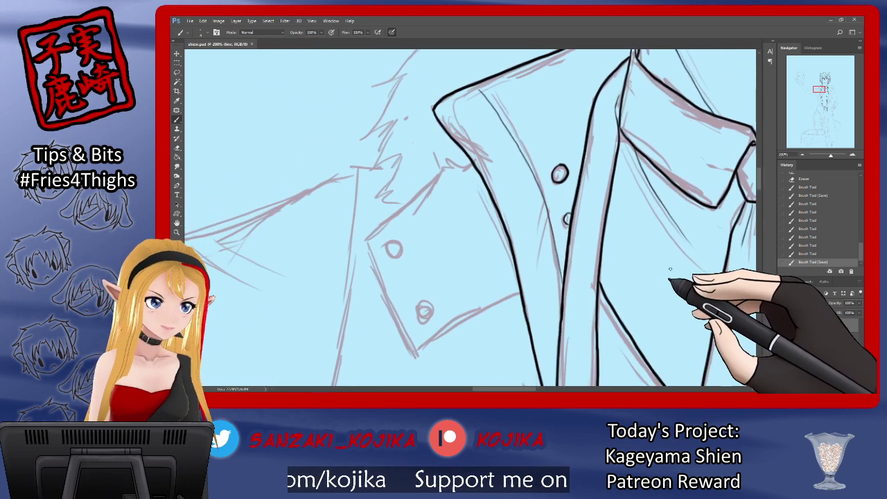
{"action": "scroll", "coordinate": [760, 186], "scroll_direction": "down", "scroll_amount": 3}
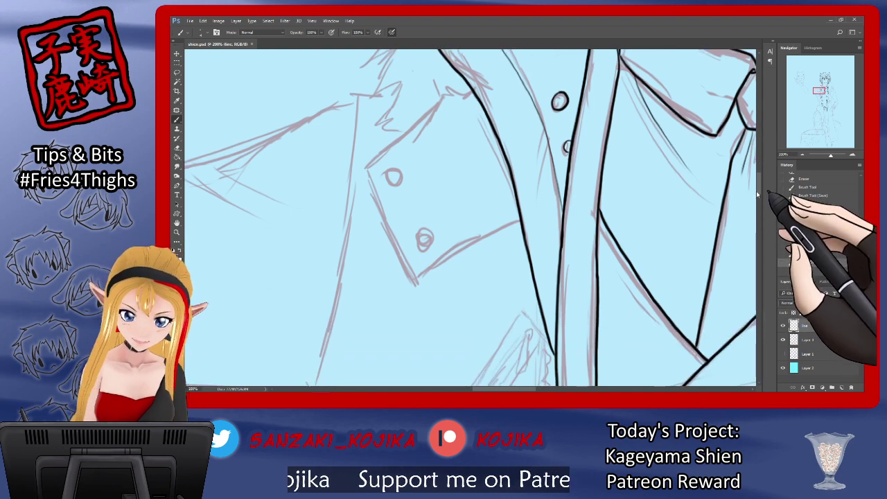
{"action": "mouse_move", "coordinate": [445, 99]}
{"action": "left_mouse_down"}
{"action": "mouse_move", "coordinate": [370, 164]}
{"action": "mouse_move", "coordinate": [410, 275]}
{"action": "mouse_move", "coordinate": [420, 278]}
{"action": "mouse_move", "coordinate": [522, 223]}
{"action": "left_mouse_up"}
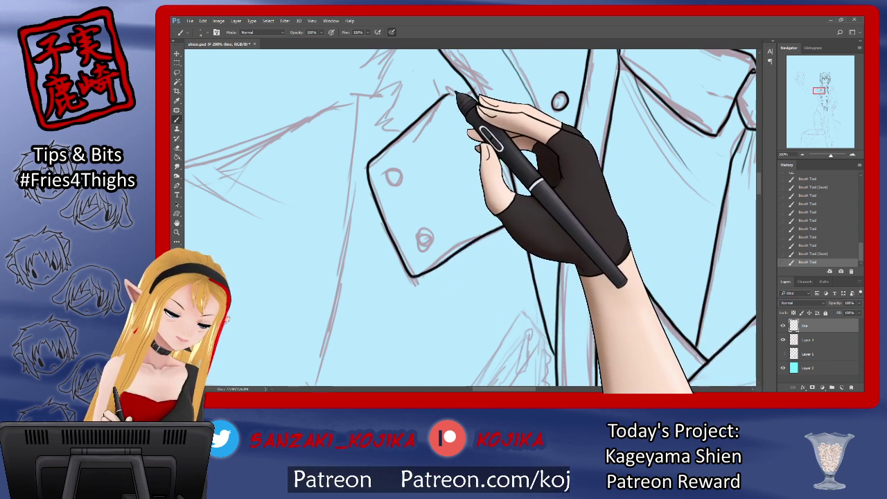
{"action": "mouse_move", "coordinate": [449, 93]}
{"action": "left_mouse_down"}
{"action": "mouse_move", "coordinate": [462, 94]}
{"action": "mouse_move", "coordinate": [513, 182]}
{"action": "left_mouse_up"}
{"action": "left_click", "coordinate": [784, 339]}
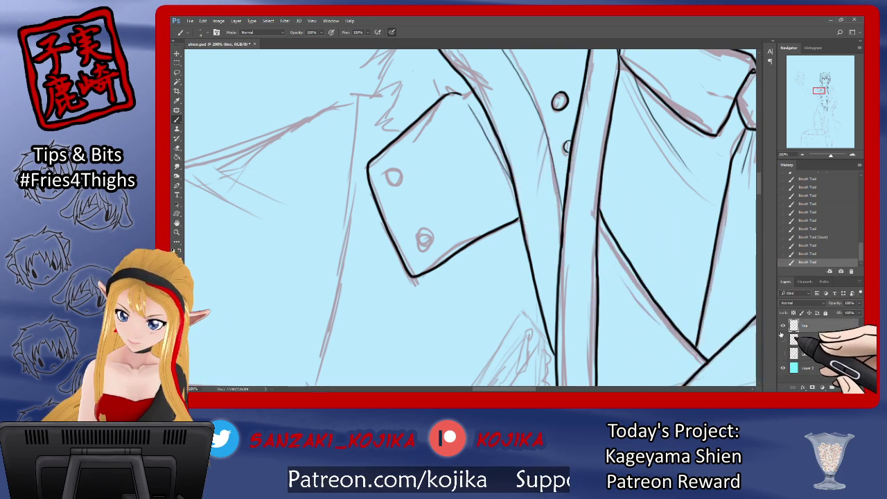
{"action": "left_click_drag", "start_coordinate": [467, 93], "coordinate": [473, 90]}
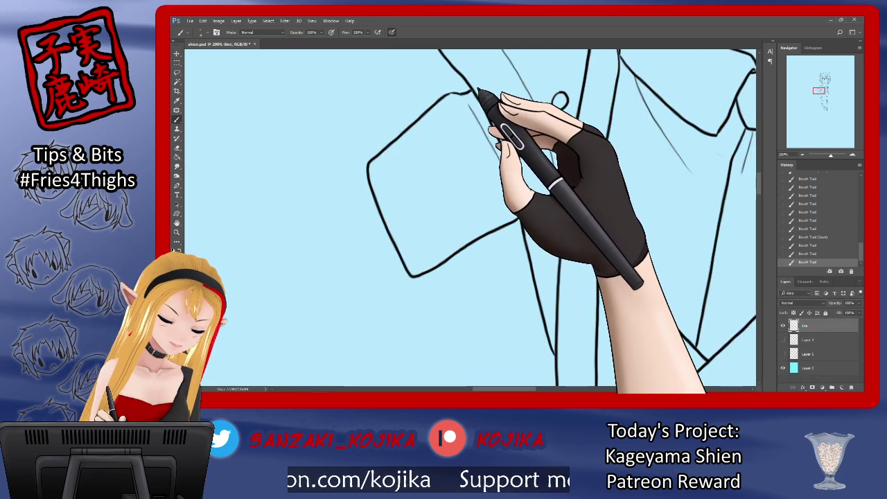
{"action": "left_click", "coordinate": [784, 340]}
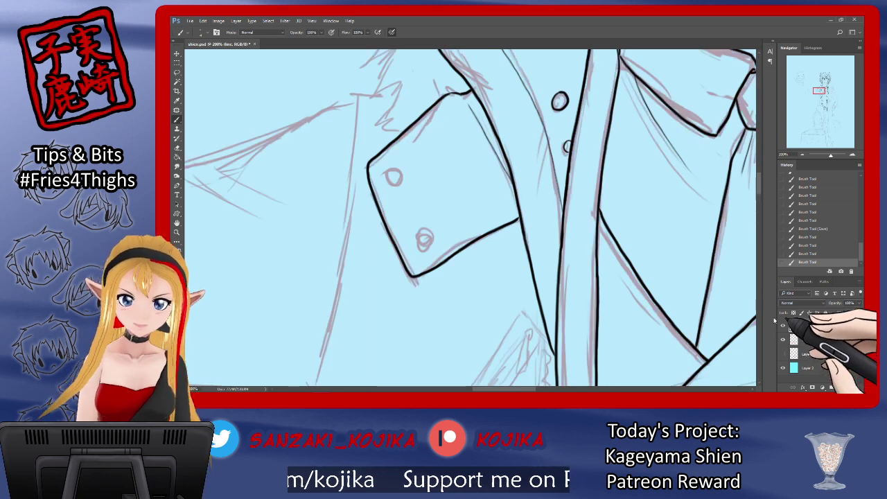
Ink the two round buttons on the lower left lapel, save the file and check them without the sketch.
{"action": "left_click_drag", "start_coordinate": [397, 182], "coordinate": [391, 169]}
{"action": "mouse_move", "coordinate": [426, 228]}
{"action": "left_mouse_down"}
{"action": "mouse_move", "coordinate": [434, 234]}
{"action": "mouse_move", "coordinate": [420, 242]}
{"action": "left_mouse_up"}
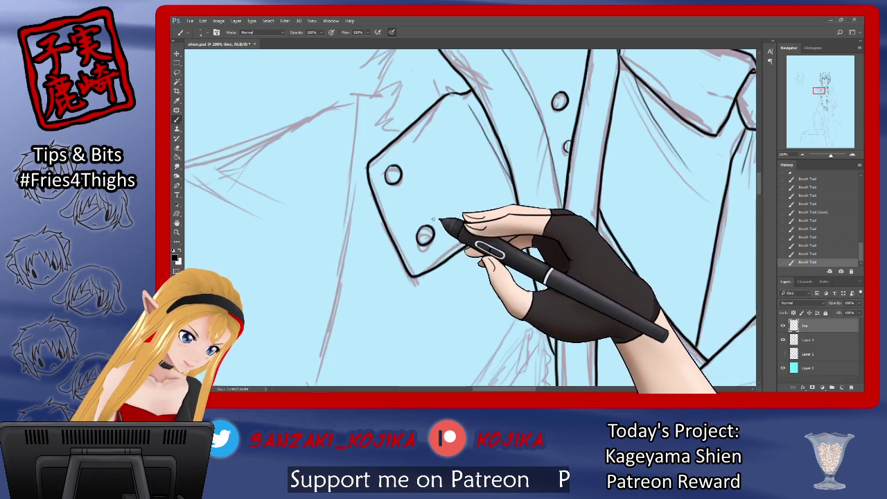
{"action": "left_click", "coordinate": [784, 339]}
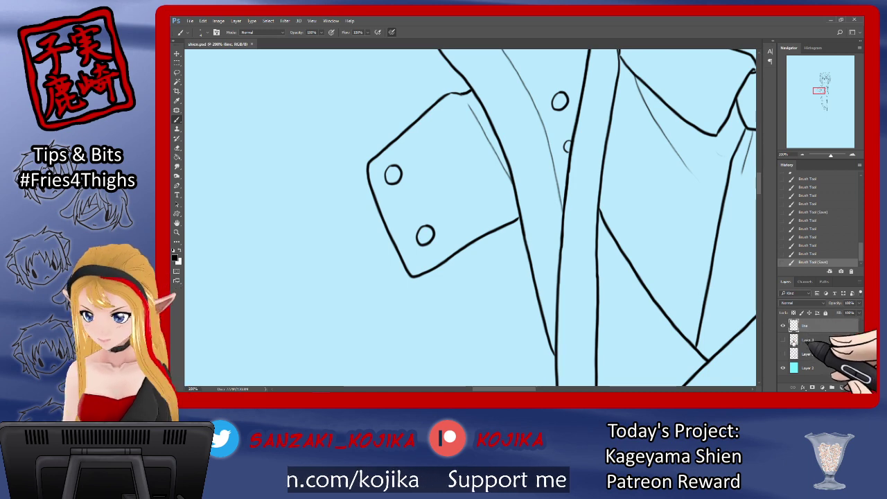
{"action": "left_click", "coordinate": [783, 339]}
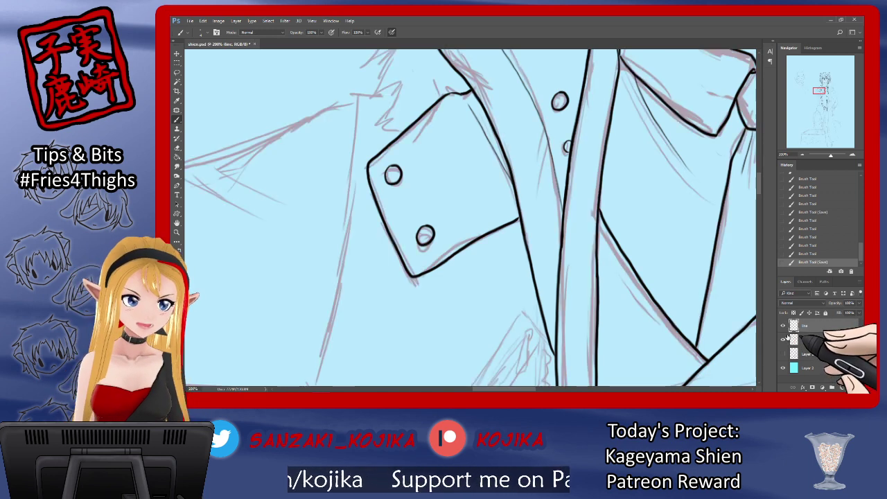
Start the spiky outline of the coat's fur trim at the left hair tips, redoing the first stroke, and ink its upper tufts.
{"action": "left_click_drag", "start_coordinate": [759, 183], "coordinate": [759, 158]}
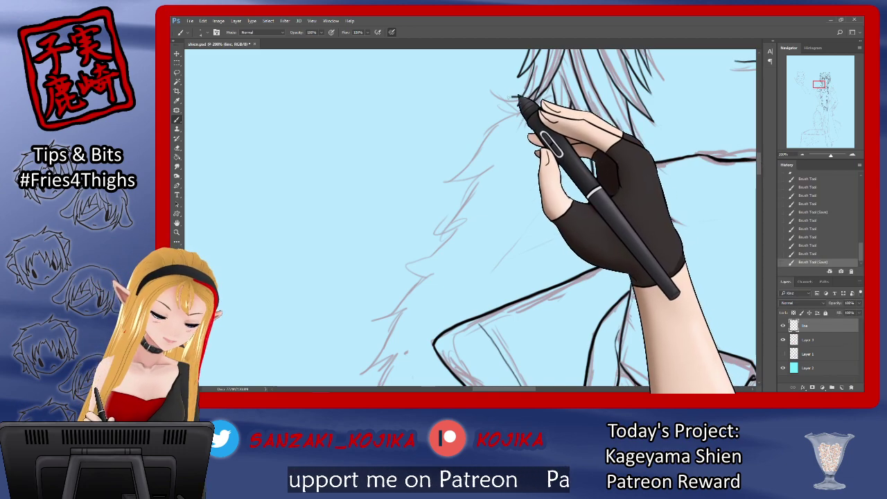
{"action": "left_click_drag", "start_coordinate": [500, 92], "coordinate": [526, 98]}
{"action": "left_click", "coordinate": [808, 253]}
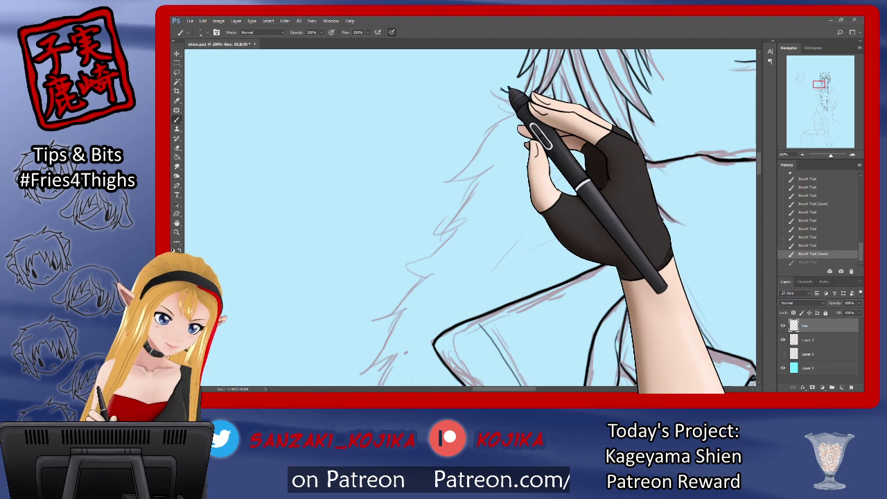
{"action": "mouse_move", "coordinate": [502, 90]}
{"action": "left_mouse_down"}
{"action": "mouse_move", "coordinate": [512, 100]}
{"action": "mouse_move", "coordinate": [484, 117]}
{"action": "mouse_move", "coordinate": [508, 110]}
{"action": "left_mouse_up"}
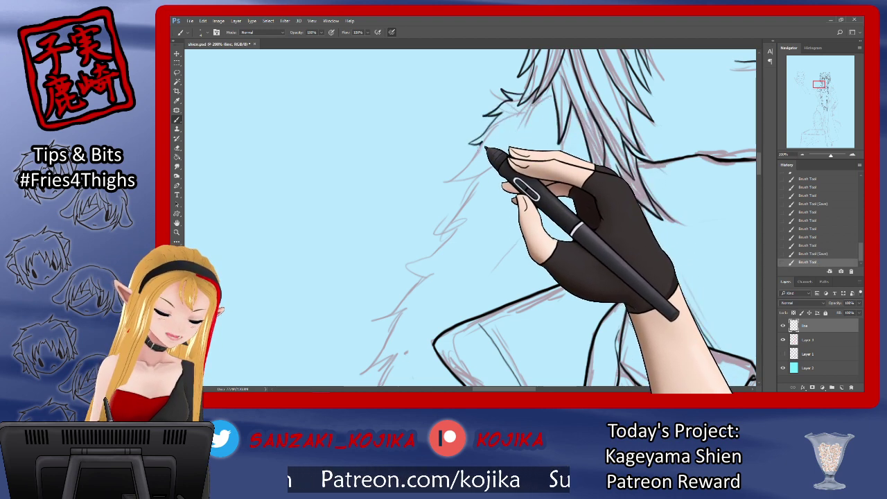
{"action": "mouse_move", "coordinate": [485, 147]}
{"action": "left_mouse_down"}
{"action": "mouse_move", "coordinate": [454, 178]}
{"action": "mouse_move", "coordinate": [492, 167]}
{"action": "left_mouse_up"}
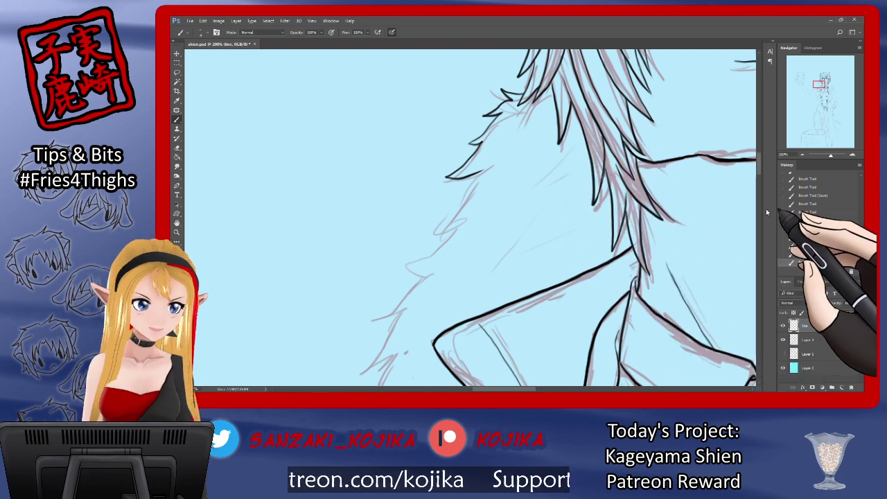
Continue the jagged left fur trim outline down to the upper edge of the lower lapel and inspect it with the sketch hidden.
{"action": "left_click_drag", "start_coordinate": [759, 176], "coordinate": [759, 179]}
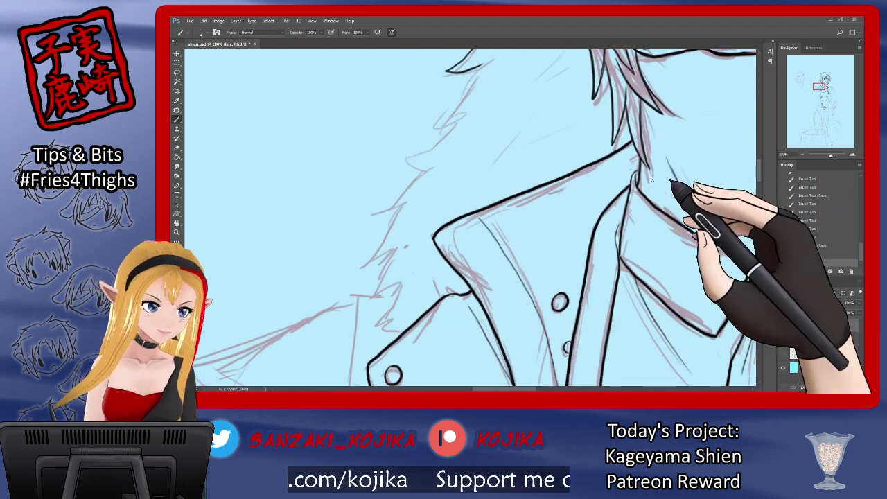
{"action": "mouse_move", "coordinate": [480, 65]}
{"action": "left_mouse_down"}
{"action": "mouse_move", "coordinate": [449, 105]}
{"action": "mouse_move", "coordinate": [459, 105]}
{"action": "mouse_move", "coordinate": [440, 131]}
{"action": "mouse_move", "coordinate": [450, 127]}
{"action": "left_mouse_up"}
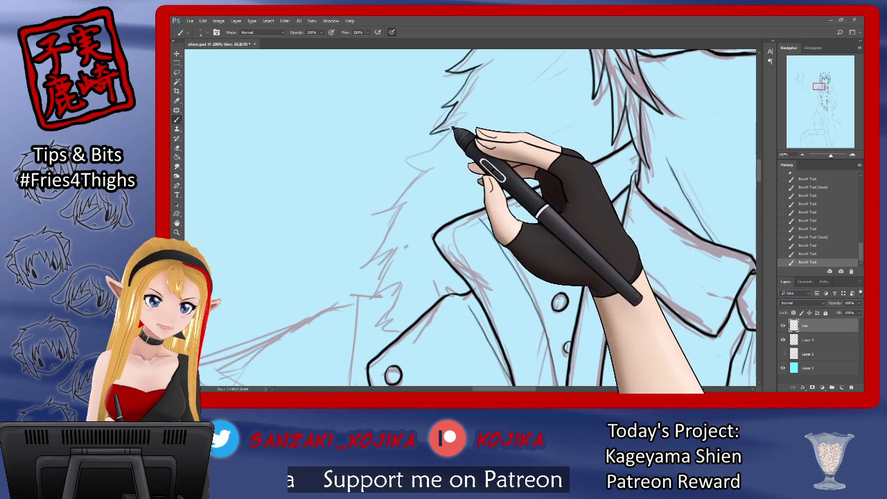
{"action": "mouse_move", "coordinate": [436, 148]}
{"action": "left_mouse_down"}
{"action": "mouse_move", "coordinate": [404, 158]}
{"action": "mouse_move", "coordinate": [430, 162]}
{"action": "mouse_move", "coordinate": [393, 190]}
{"action": "left_mouse_up"}
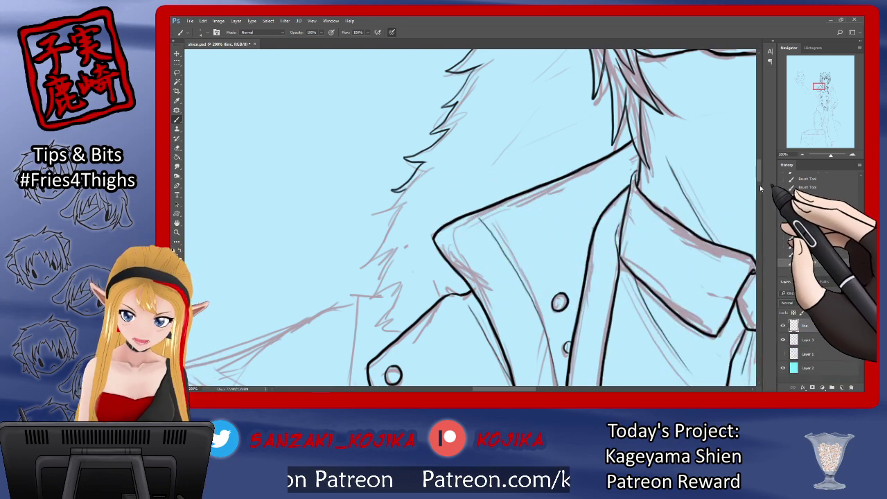
{"action": "left_click_drag", "start_coordinate": [757, 182], "coordinate": [762, 172]}
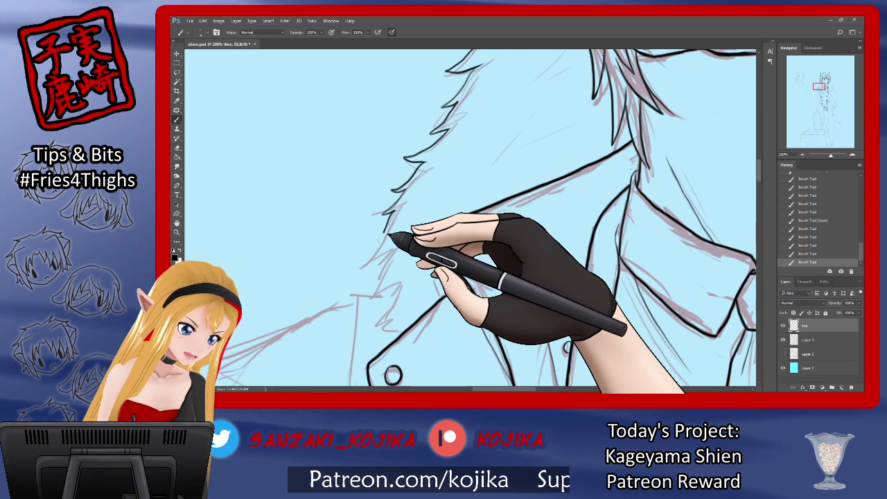
{"action": "mouse_move", "coordinate": [374, 257]}
{"action": "left_mouse_down"}
{"action": "mouse_move", "coordinate": [385, 251]}
{"action": "mouse_move", "coordinate": [375, 301]}
{"action": "mouse_move", "coordinate": [390, 295]}
{"action": "left_mouse_up"}
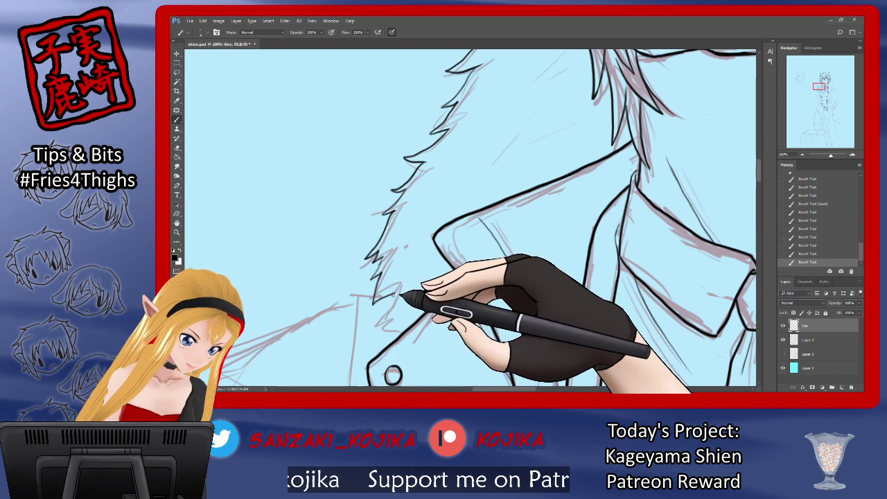
{"action": "mouse_move", "coordinate": [377, 333]}
{"action": "left_mouse_down"}
{"action": "mouse_move", "coordinate": [389, 325]}
{"action": "mouse_move", "coordinate": [396, 338]}
{"action": "left_mouse_up"}
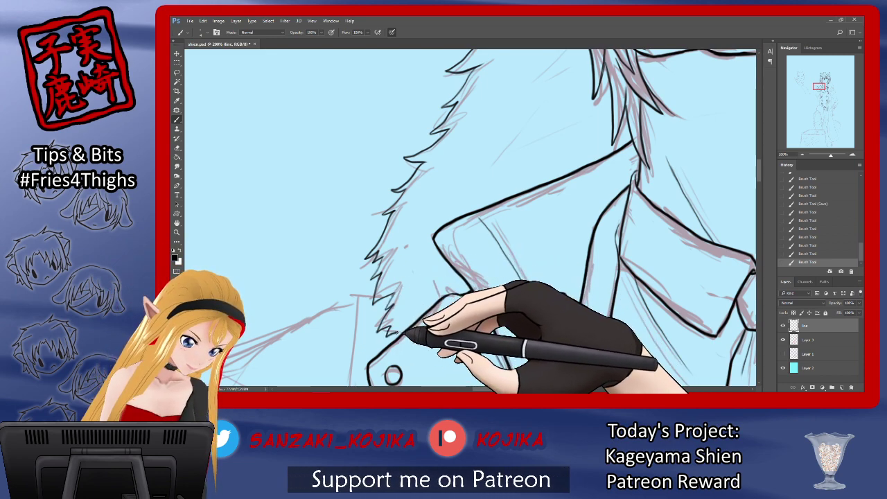
{"action": "left_click", "coordinate": [784, 340]}
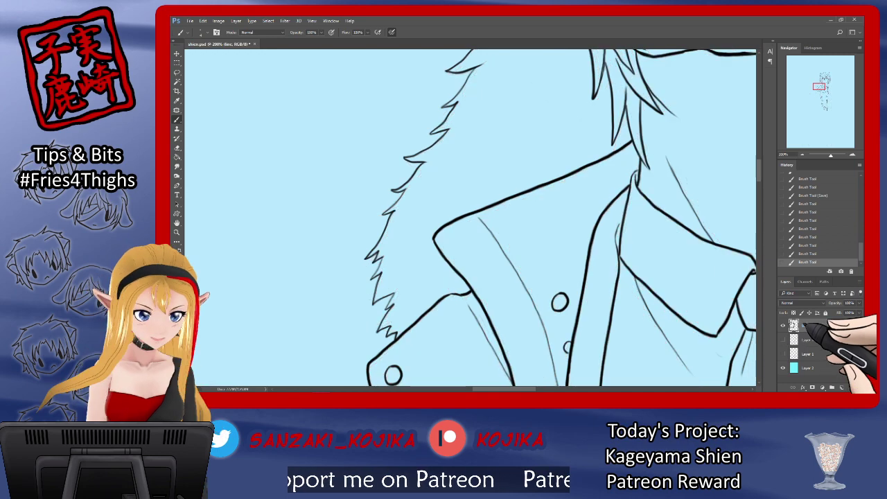
{"action": "left_click_drag", "start_coordinate": [760, 177], "coordinate": [759, 171]}
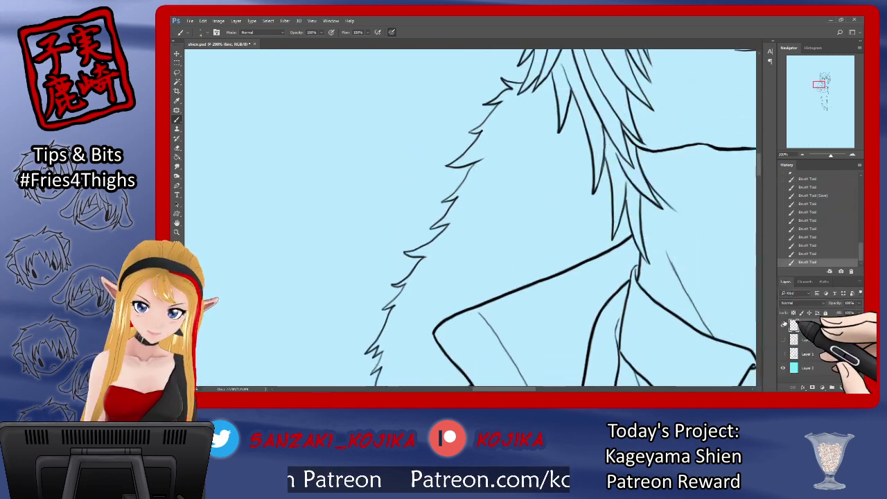
{"action": "left_click", "coordinate": [784, 340]}
{"action": "left_click", "coordinate": [784, 339]}
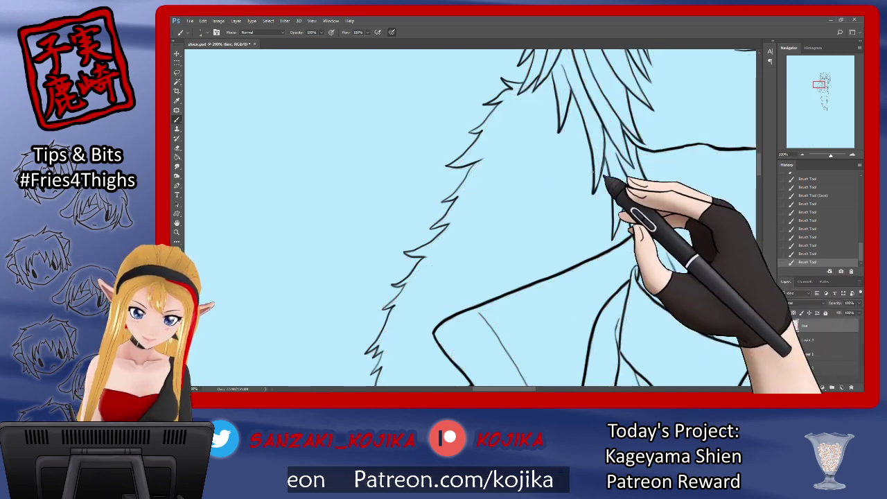
Ink thin, light fur texture strokes inside the upper left fur trim, redoing the lowest strokes above the lapel.
{"action": "mouse_move", "coordinate": [525, 143]}
{"action": "left_mouse_down"}
{"action": "mouse_move", "coordinate": [509, 164]}
{"action": "mouse_move", "coordinate": [534, 142]}
{"action": "mouse_move", "coordinate": [531, 190]}
{"action": "mouse_move", "coordinate": [504, 219]}
{"action": "left_mouse_up"}
{"action": "mouse_move", "coordinate": [505, 218]}
{"action": "left_mouse_down"}
{"action": "mouse_move", "coordinate": [556, 181]}
{"action": "mouse_move", "coordinate": [579, 178]}
{"action": "left_mouse_up"}
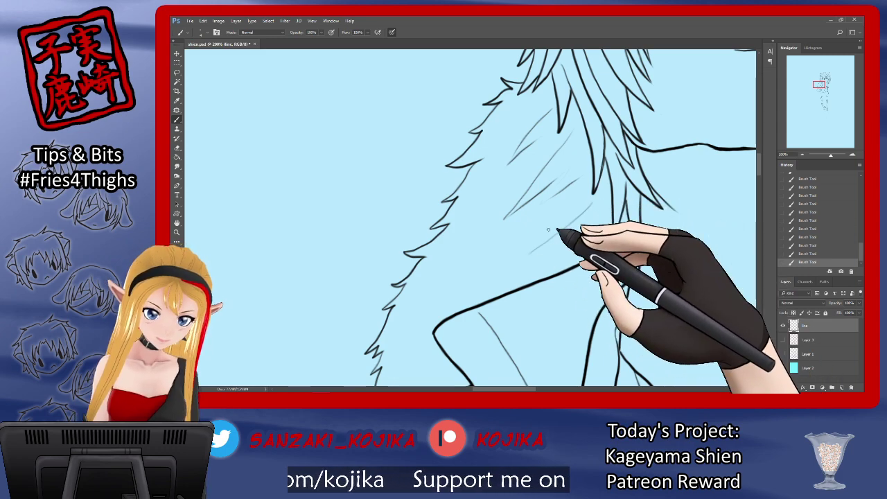
{"action": "left_click", "coordinate": [784, 340]}
{"action": "left_click", "coordinate": [784, 340]}
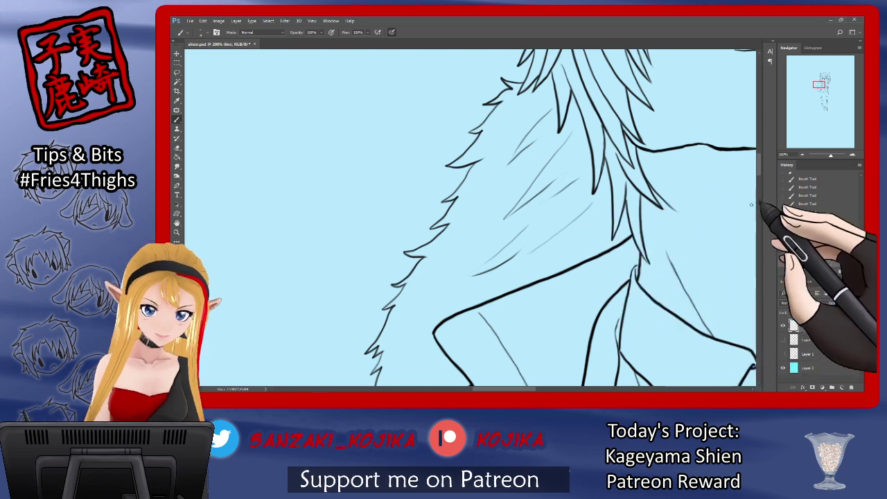
{"action": "left_click", "coordinate": [806, 254]}
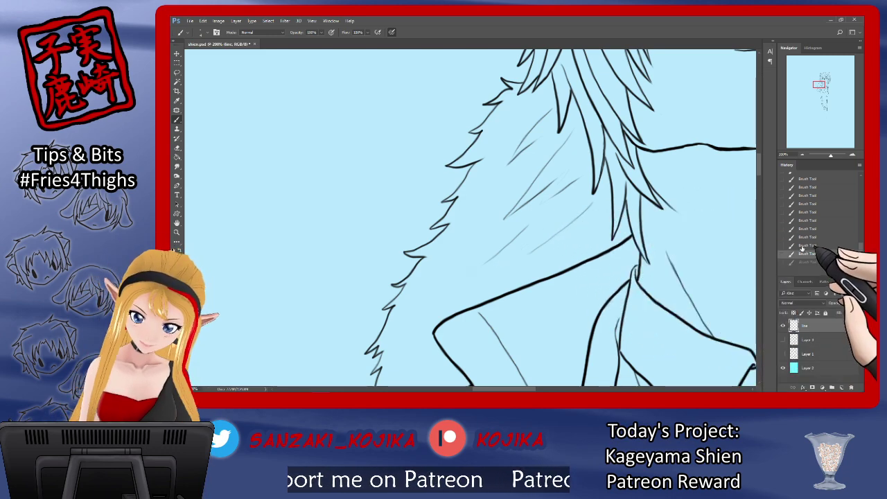
{"action": "left_click", "coordinate": [807, 246]}
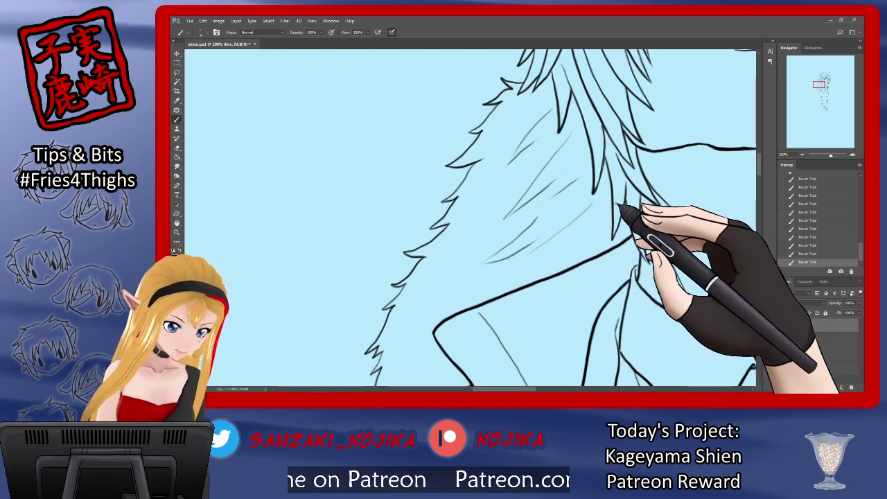
{"action": "left_click", "coordinate": [808, 261]}
{"action": "left_click", "coordinate": [808, 254]}
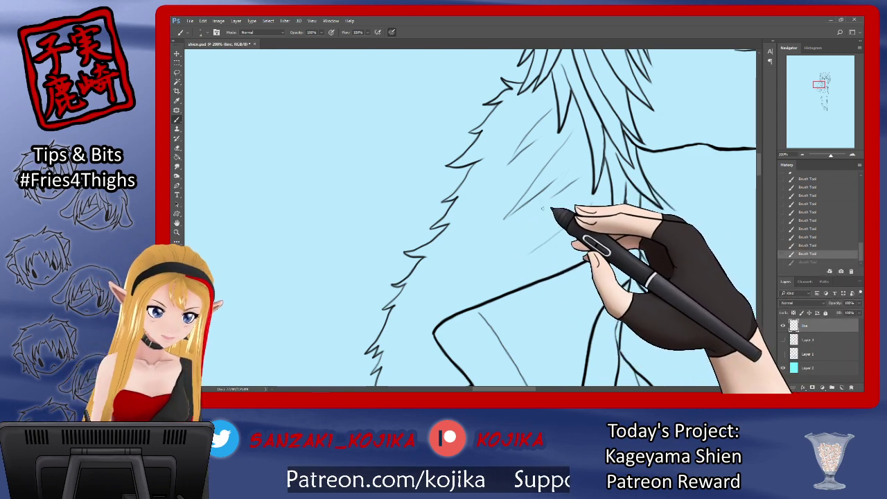
{"action": "left_click_drag", "start_coordinate": [542, 221], "coordinate": [500, 246]}
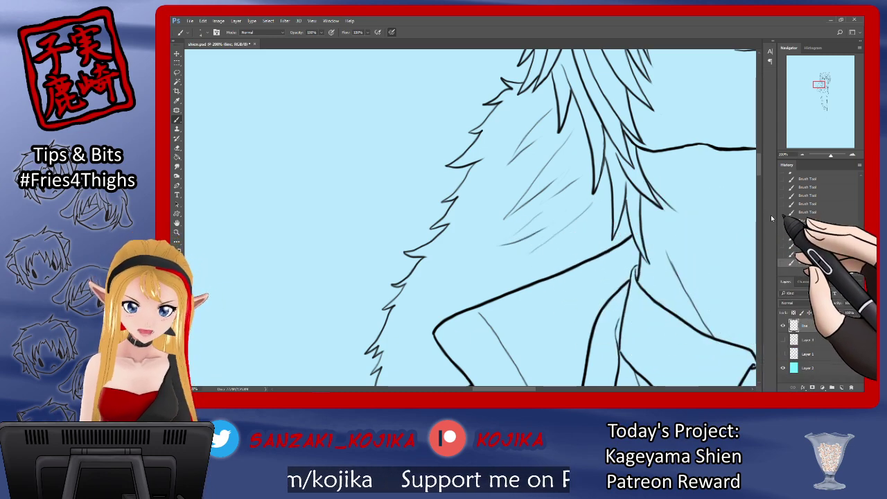
Add short, thin fur strokes along the outer edge of the left upper lapel and in the fur beside its corner.
{"action": "left_click_drag", "start_coordinate": [759, 169], "coordinate": [757, 186]}
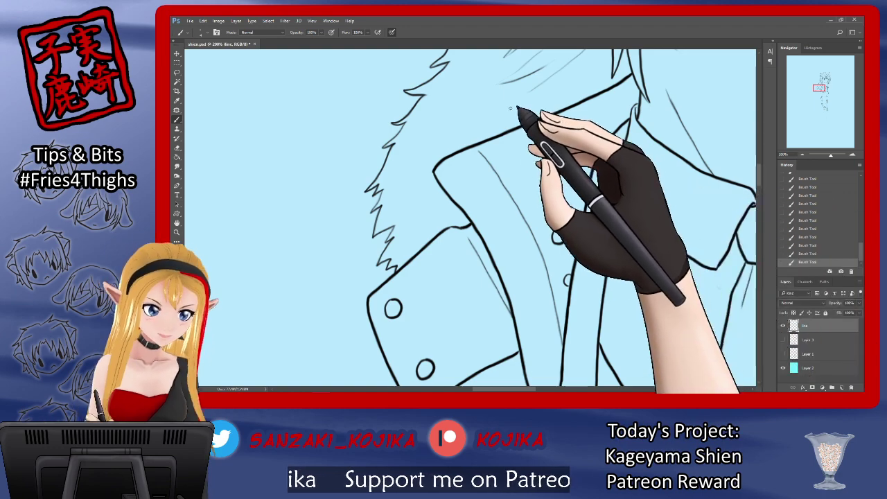
{"action": "mouse_move", "coordinate": [513, 106]}
{"action": "left_mouse_down"}
{"action": "mouse_move", "coordinate": [461, 122]}
{"action": "mouse_move", "coordinate": [486, 126]}
{"action": "mouse_move", "coordinate": [446, 141]}
{"action": "mouse_move", "coordinate": [408, 172]}
{"action": "mouse_move", "coordinate": [431, 160]}
{"action": "mouse_move", "coordinate": [409, 201]}
{"action": "left_mouse_up"}
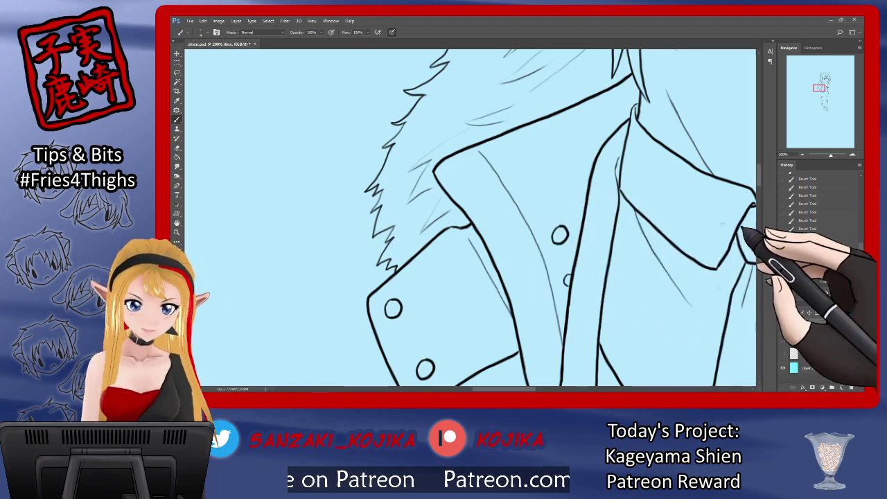
{"action": "left_click_drag", "start_coordinate": [497, 94], "coordinate": [455, 114]}
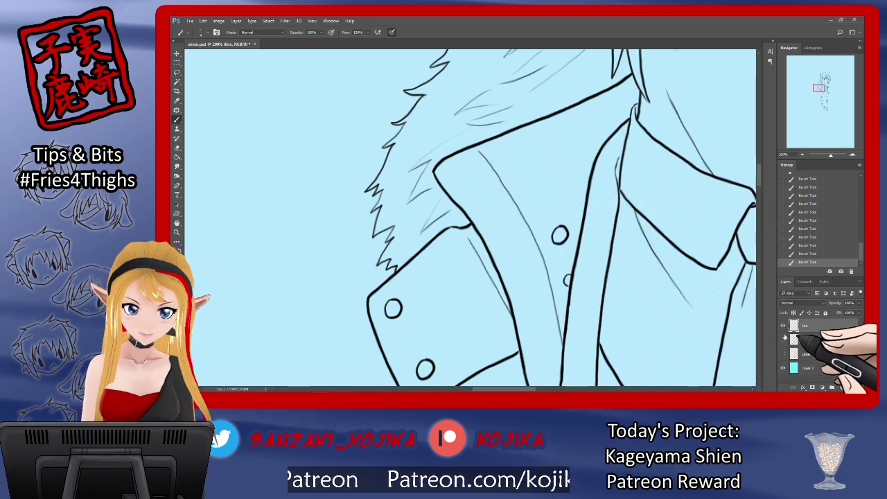
{"action": "left_click_drag", "start_coordinate": [757, 180], "coordinate": [759, 175]}
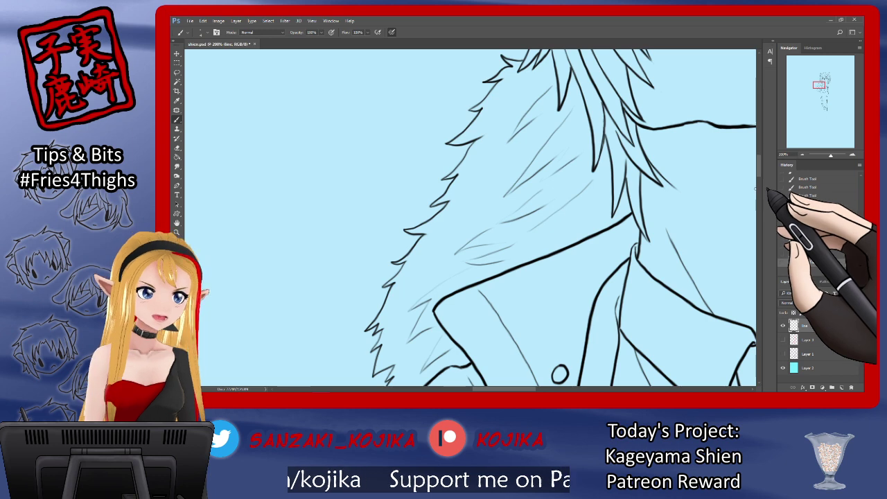
With the sketch shown again, ink the top edge of the right coat lapel from the hair tips to its outer point.
{"action": "left_click", "coordinate": [784, 340]}
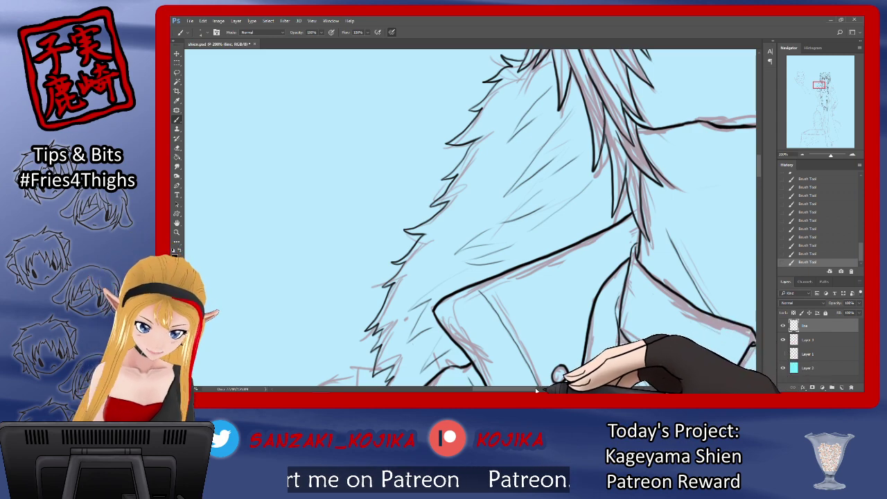
{"action": "left_click_drag", "start_coordinate": [535, 388], "coordinate": [563, 391]}
{"action": "scroll", "coordinate": [563, 390], "scroll_direction": "right", "scroll_amount": 3}
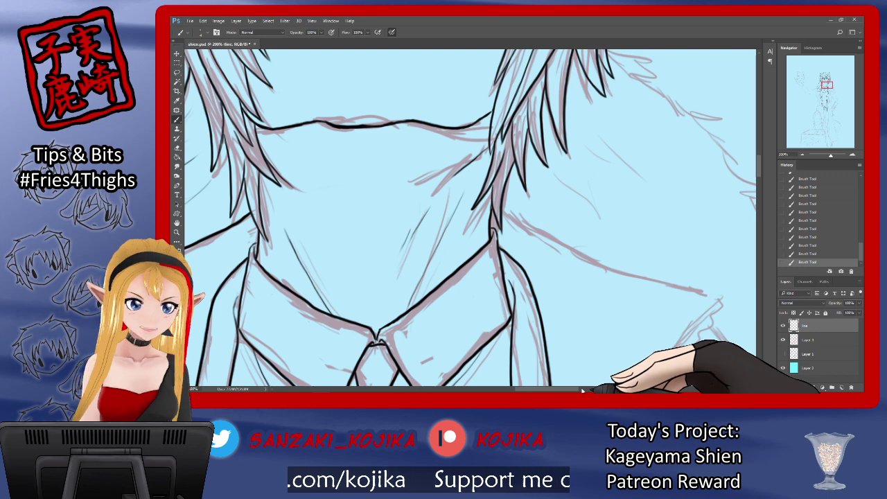
{"action": "left_click_drag", "start_coordinate": [583, 390], "coordinate": [594, 389]}
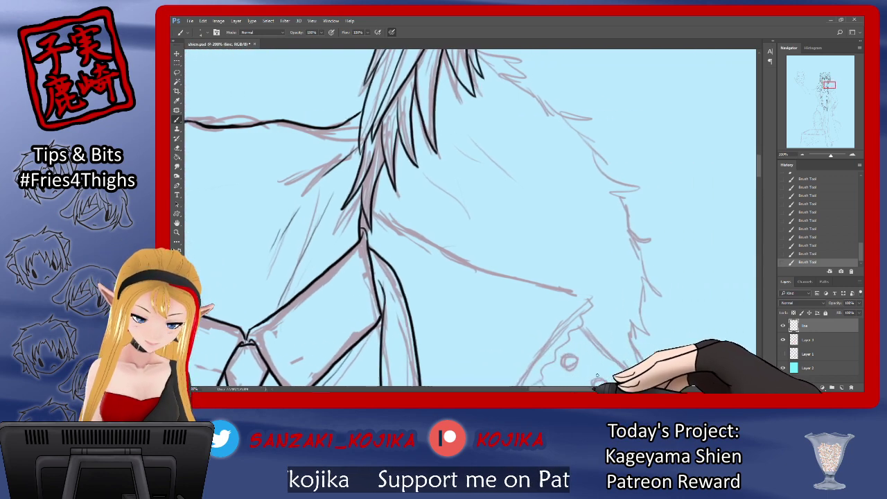
{"action": "mouse_move", "coordinate": [758, 168]}
{"action": "left_mouse_down"}
{"action": "mouse_move", "coordinate": [758, 192]}
{"action": "mouse_move", "coordinate": [761, 174]}
{"action": "left_mouse_up"}
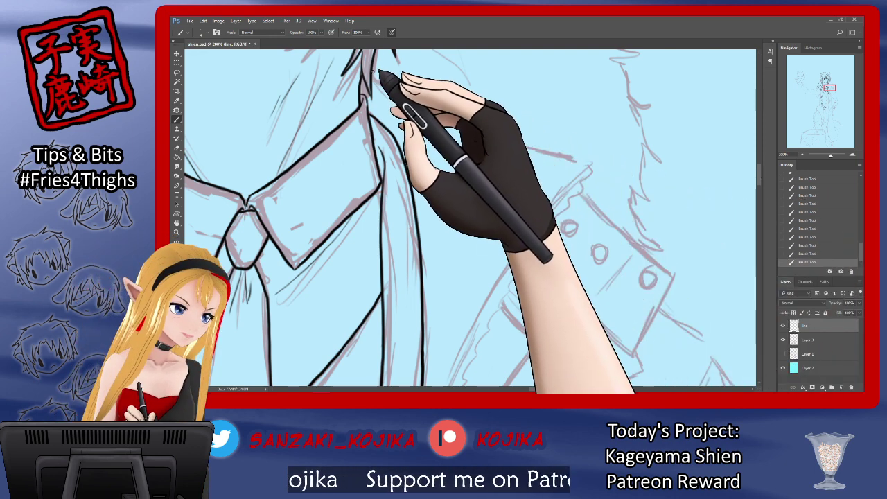
{"action": "mouse_move", "coordinate": [377, 72]}
{"action": "left_mouse_down"}
{"action": "mouse_move", "coordinate": [468, 126]}
{"action": "mouse_move", "coordinate": [593, 159]}
{"action": "left_mouse_up"}
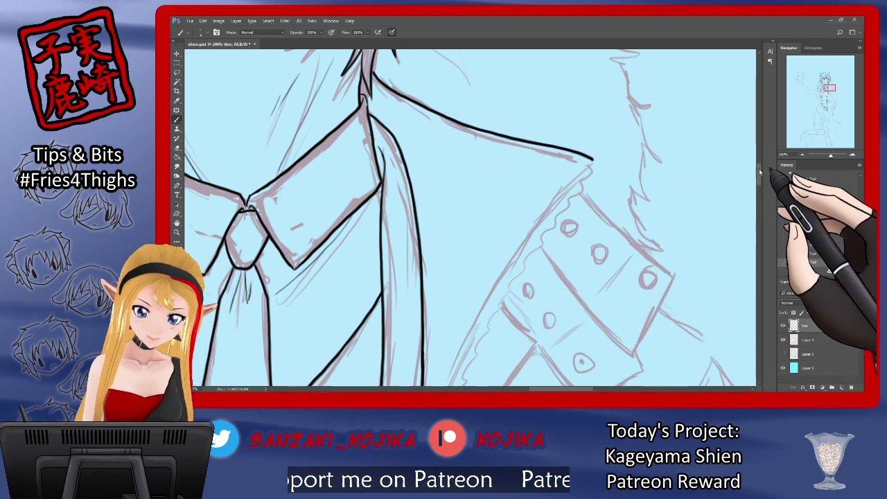
Ink the right lapel's outer edge from its point down to the coat front, redoing the first stroke, and save the file.
{"action": "mouse_move", "coordinate": [759, 174]}
{"action": "left_mouse_down"}
{"action": "mouse_move", "coordinate": [759, 194]}
{"action": "mouse_move", "coordinate": [762, 176]}
{"action": "left_mouse_up"}
{"action": "mouse_move", "coordinate": [591, 139]}
{"action": "left_mouse_down"}
{"action": "mouse_move", "coordinate": [541, 208]}
{"action": "mouse_move", "coordinate": [470, 312]}
{"action": "left_mouse_up"}
{"action": "left_click", "coordinate": [803, 254]}
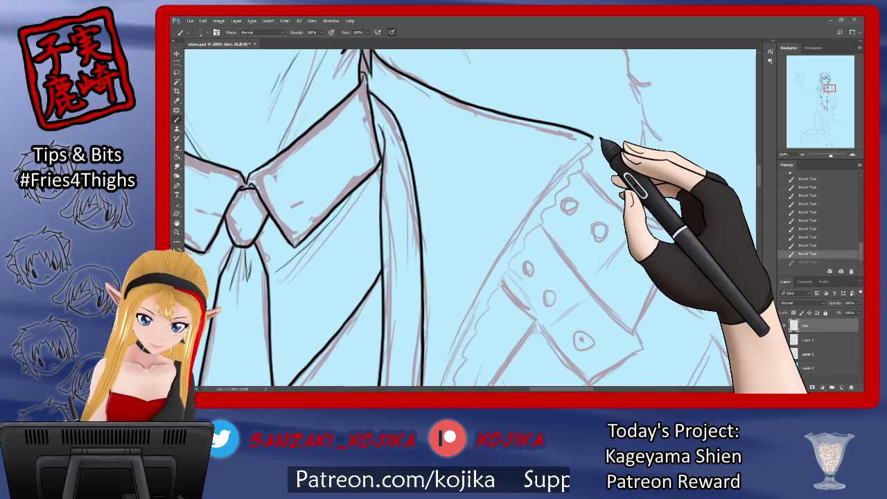
{"action": "mouse_move", "coordinate": [585, 156]}
{"action": "left_mouse_down"}
{"action": "mouse_move", "coordinate": [548, 188]}
{"action": "mouse_move", "coordinate": [486, 277]}
{"action": "mouse_move", "coordinate": [442, 375]}
{"action": "left_mouse_up"}
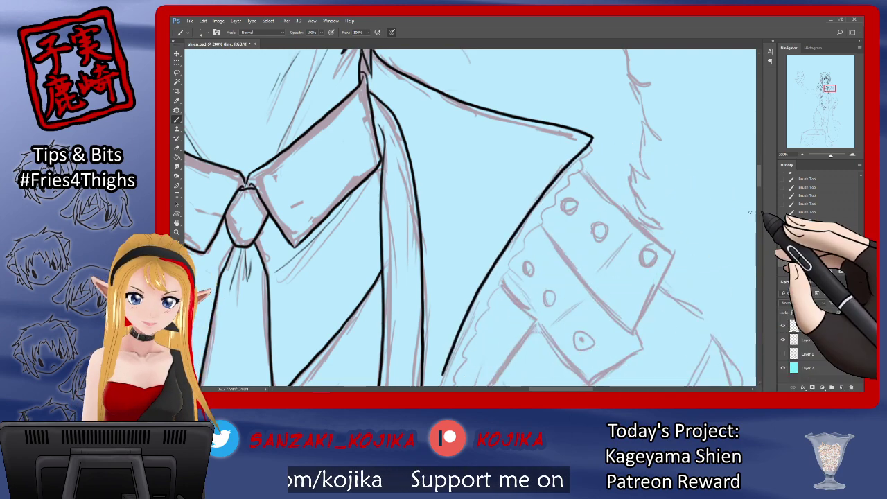
{"action": "scroll", "coordinate": [760, 196], "scroll_direction": "down", "scroll_amount": 5}
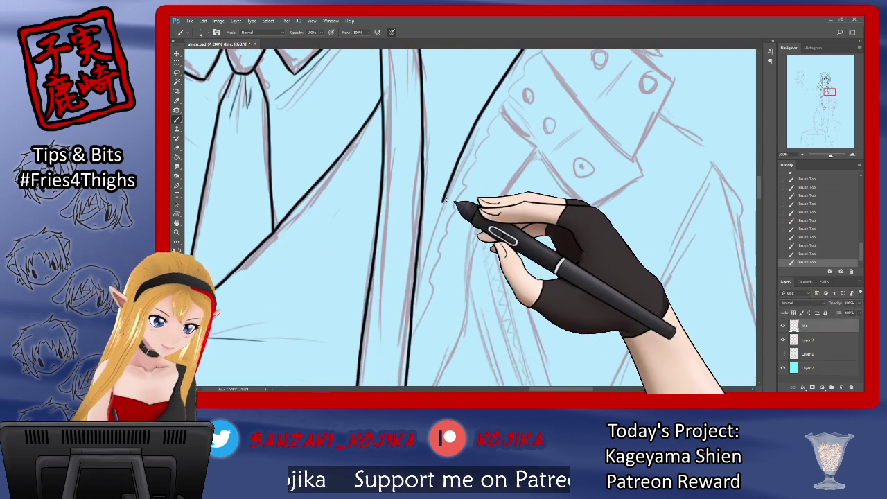
{"action": "left_click_drag", "start_coordinate": [446, 206], "coordinate": [414, 306]}
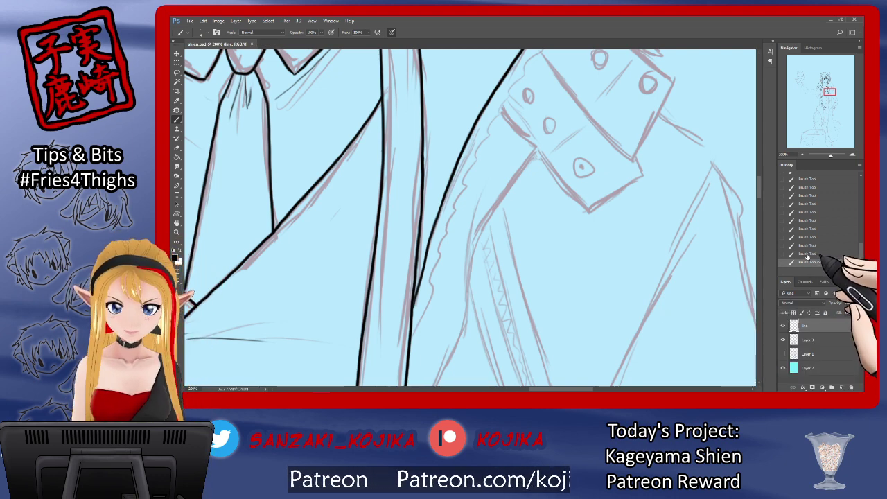
Draw the thin notched zipper teeth along the upper part of the right lapel's outer edge with the sketch hidden.
{"action": "left_click_drag", "start_coordinate": [760, 193], "coordinate": [760, 180]}
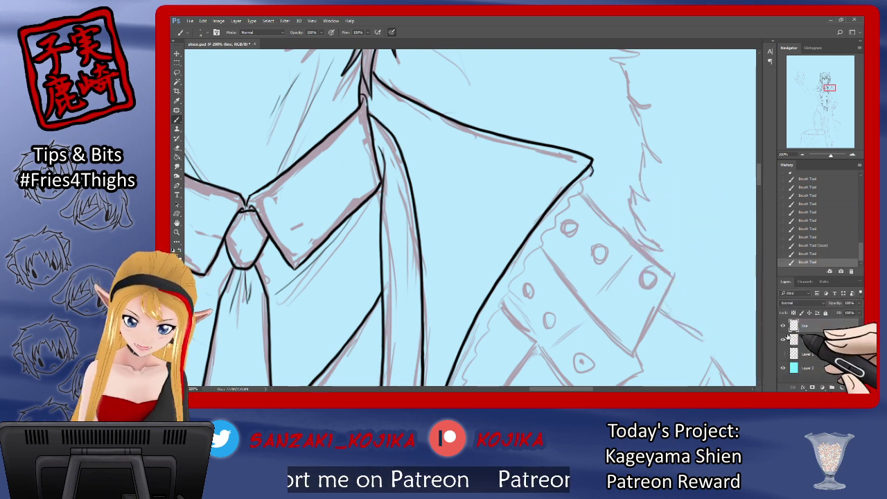
{"action": "left_click", "coordinate": [784, 340]}
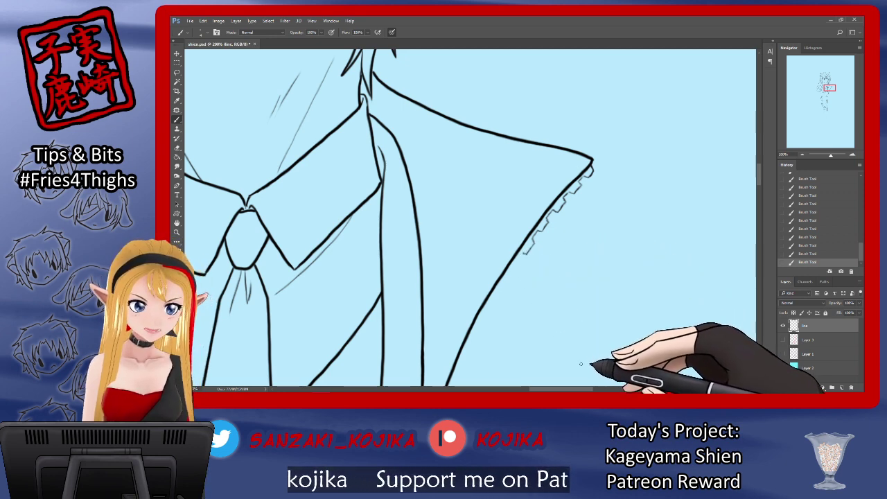
{"action": "left_click_drag", "start_coordinate": [586, 390], "coordinate": [578, 390]}
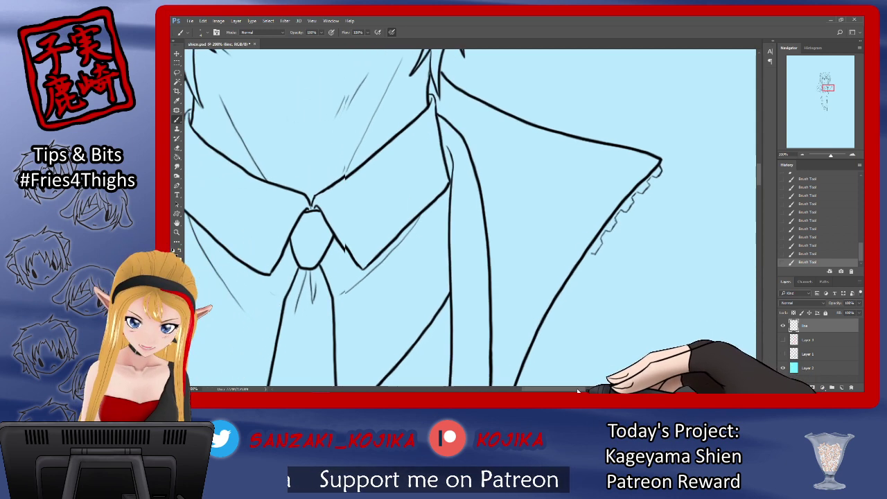
{"action": "left_click_drag", "start_coordinate": [757, 181], "coordinate": [758, 182]}
{"action": "scroll", "coordinate": [759, 181], "scroll_direction": "down", "scroll_amount": 2}
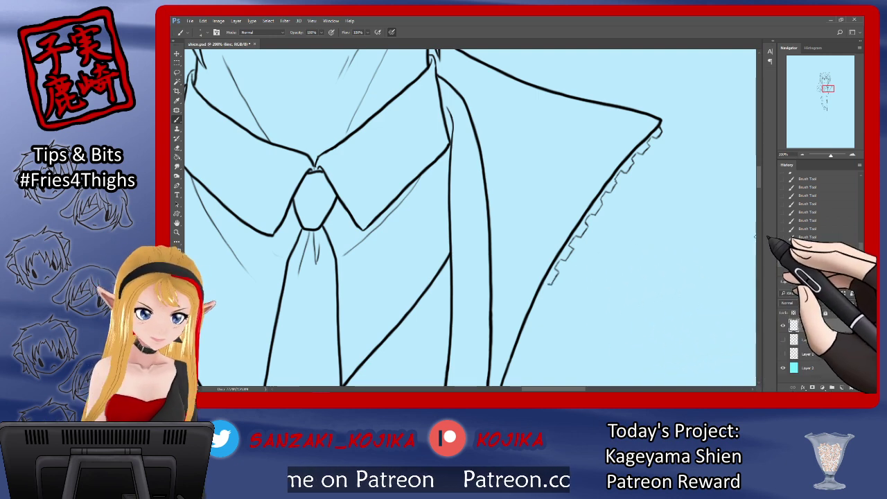
Continue the zipper teeth down the right lapel to the coat front, show the sketch again and save the file.
{"action": "left_click_drag", "start_coordinate": [759, 176], "coordinate": [758, 182]}
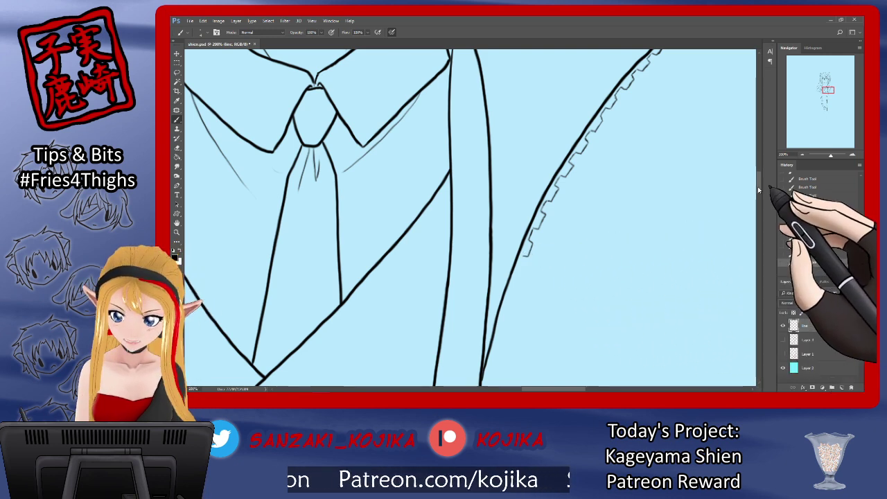
{"action": "left_click_drag", "start_coordinate": [758, 186], "coordinate": [757, 191]}
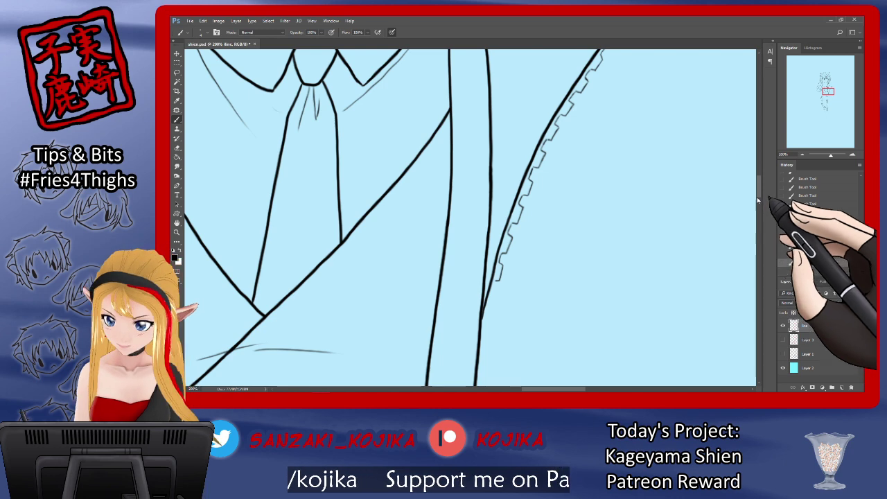
{"action": "left_click_drag", "start_coordinate": [758, 196], "coordinate": [757, 209]}
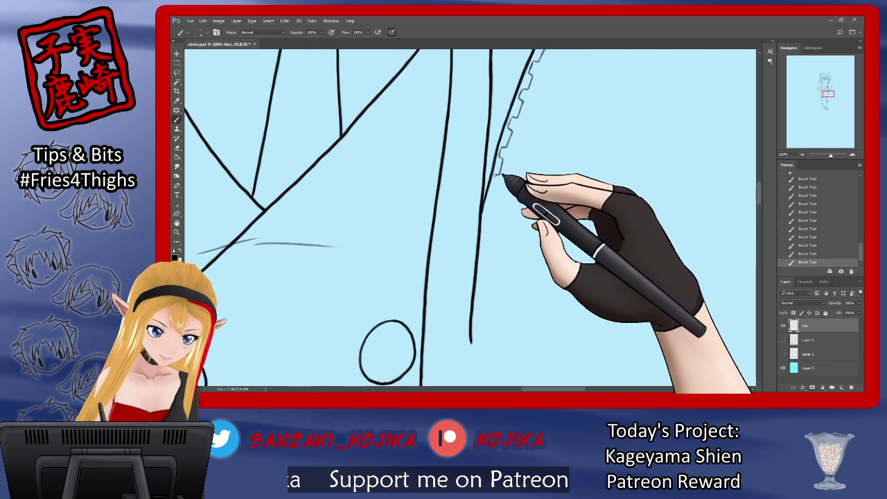
{"action": "left_click_drag", "start_coordinate": [496, 177], "coordinate": [483, 221]}
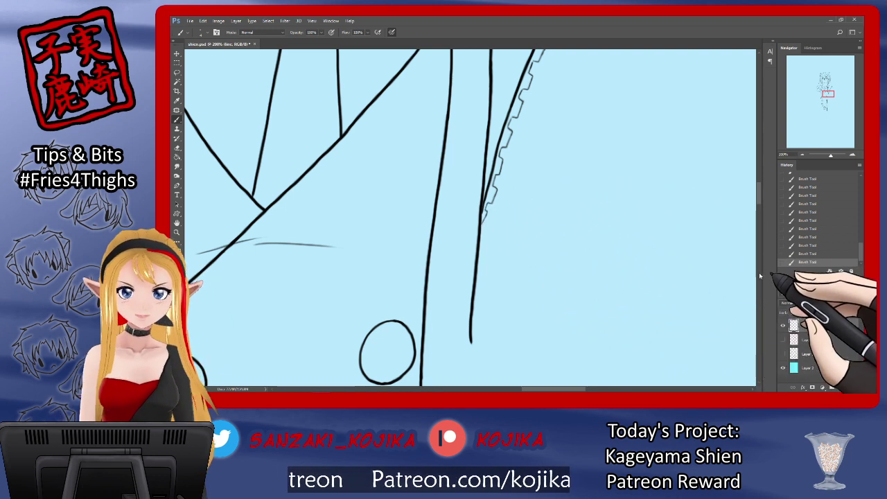
{"action": "left_click", "coordinate": [784, 339]}
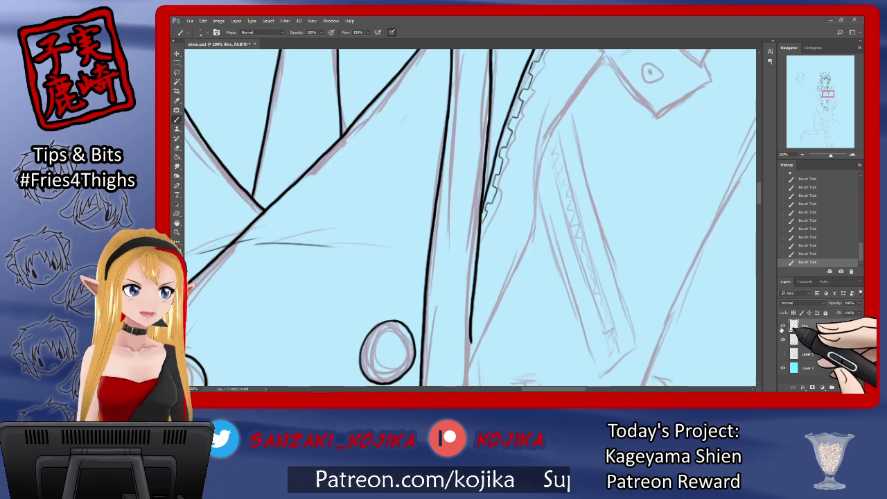
{"action": "key", "text": "ctrl+s"}
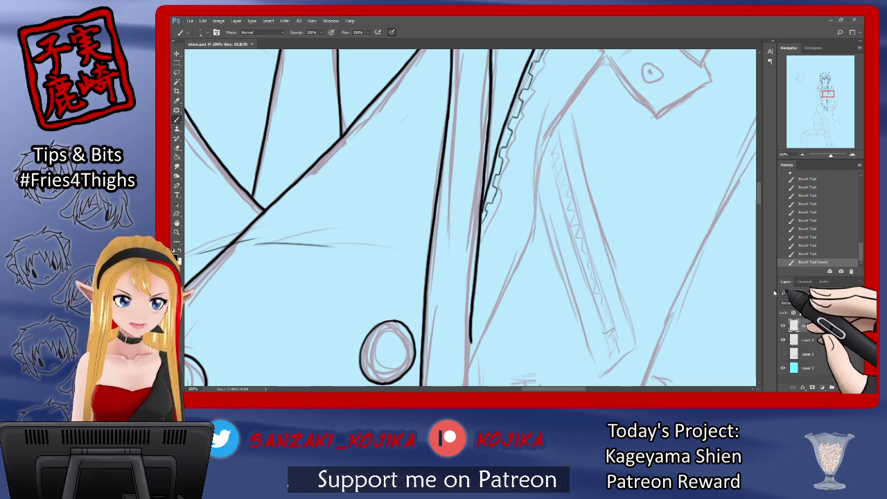
Outline the upper buttoned flap beside the right lapel, redoing its lower edge and adding the top and outer edges.
{"action": "left_click_drag", "start_coordinate": [757, 198], "coordinate": [762, 176]}
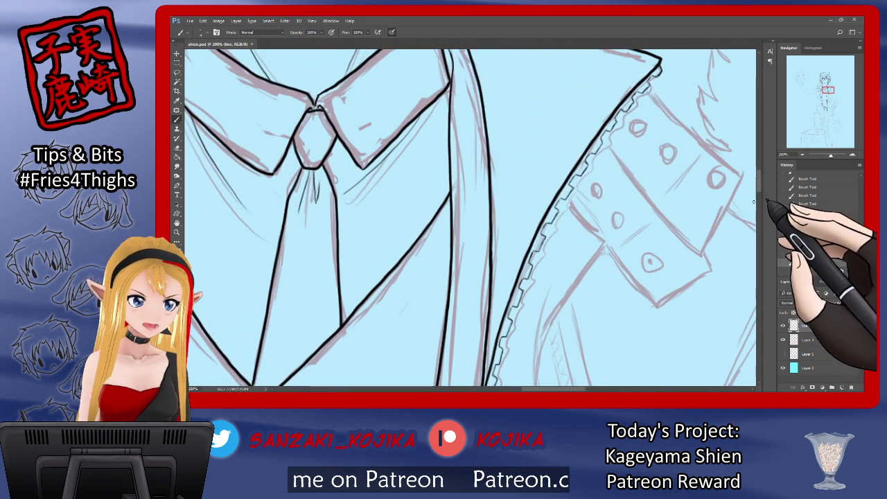
{"action": "left_click_drag", "start_coordinate": [567, 390], "coordinate": [598, 391]}
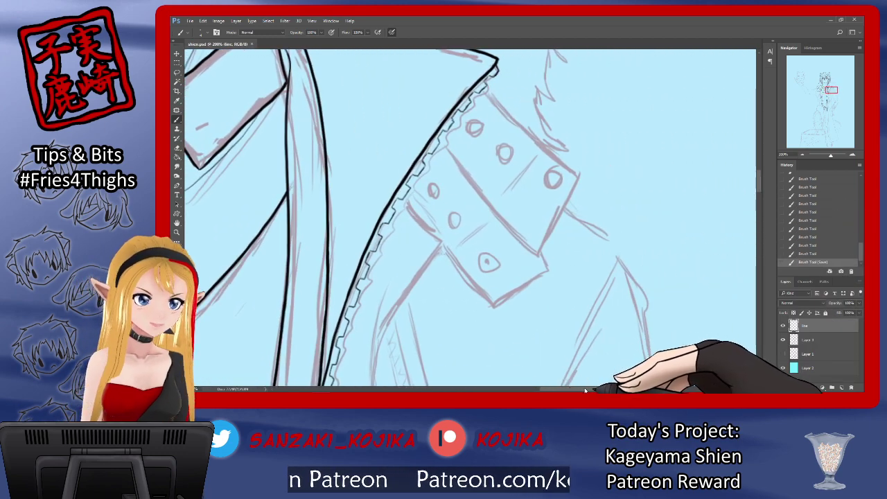
{"action": "left_click_drag", "start_coordinate": [760, 191], "coordinate": [759, 186]}
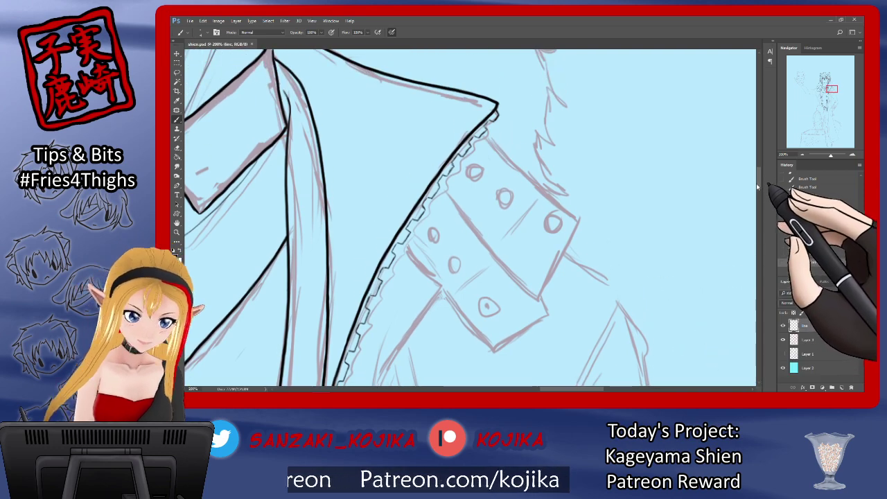
{"action": "mouse_move", "coordinate": [439, 186]}
{"action": "left_mouse_down"}
{"action": "mouse_move", "coordinate": [470, 199]}
{"action": "mouse_move", "coordinate": [504, 270]}
{"action": "mouse_move", "coordinate": [532, 298]}
{"action": "left_mouse_up"}
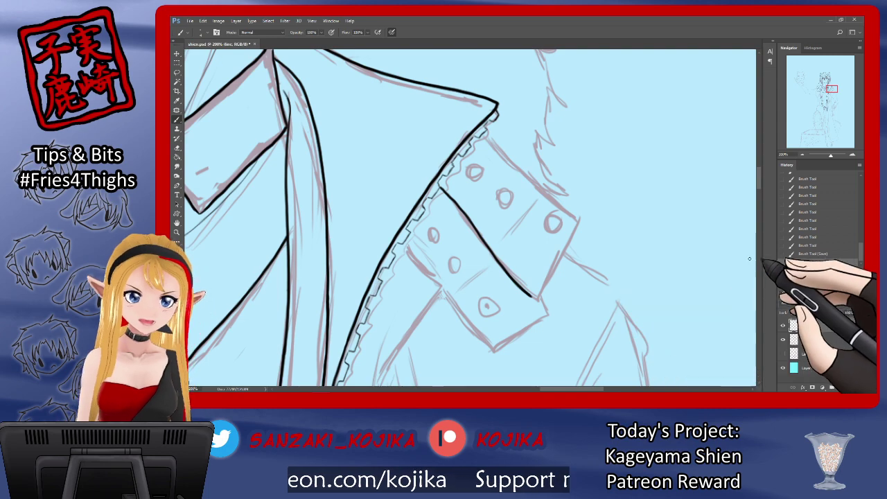
{"action": "left_click", "coordinate": [796, 255]}
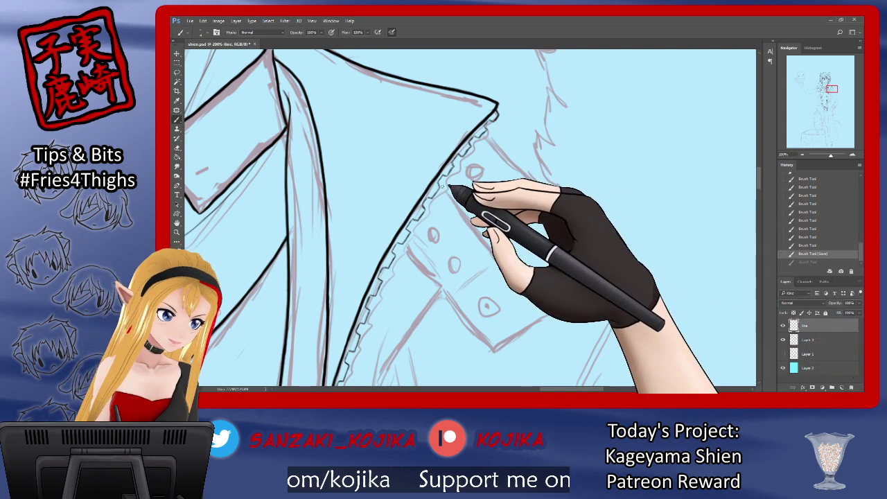
{"action": "left_click_drag", "start_coordinate": [441, 188], "coordinate": [537, 299]}
{"action": "mouse_move", "coordinate": [495, 132]}
{"action": "left_mouse_down"}
{"action": "mouse_move", "coordinate": [574, 205]}
{"action": "mouse_move", "coordinate": [578, 253]}
{"action": "mouse_move", "coordinate": [552, 290]}
{"action": "left_mouse_up"}
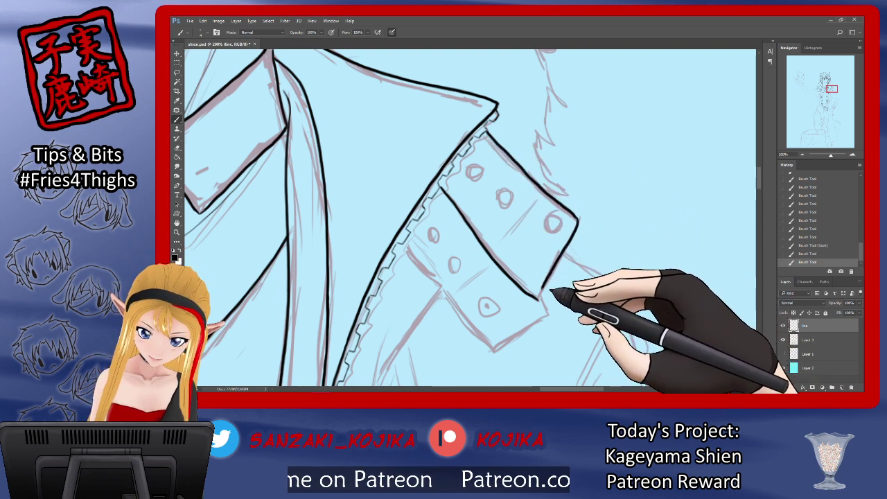
Erase the overshooting ink at the upper flap's lower corner with the sketch hidden, and show the sketch again.
{"action": "left_click", "coordinate": [784, 340]}
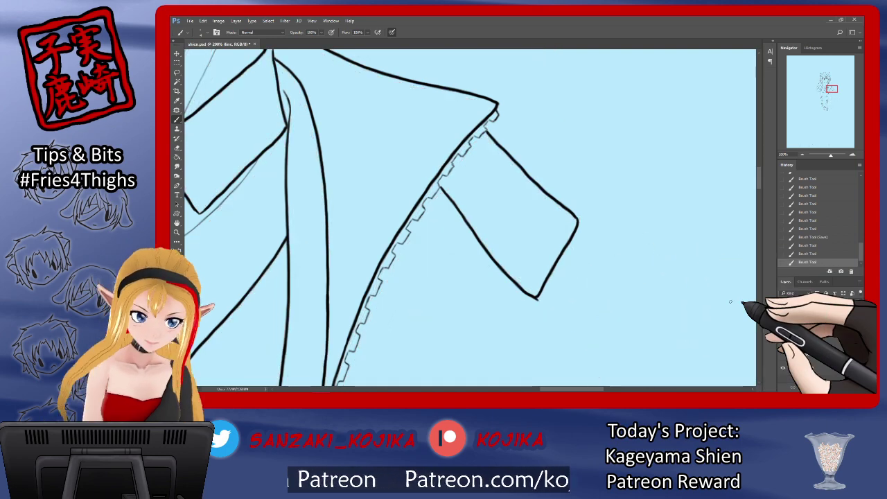
{"action": "left_click", "coordinate": [177, 148]}
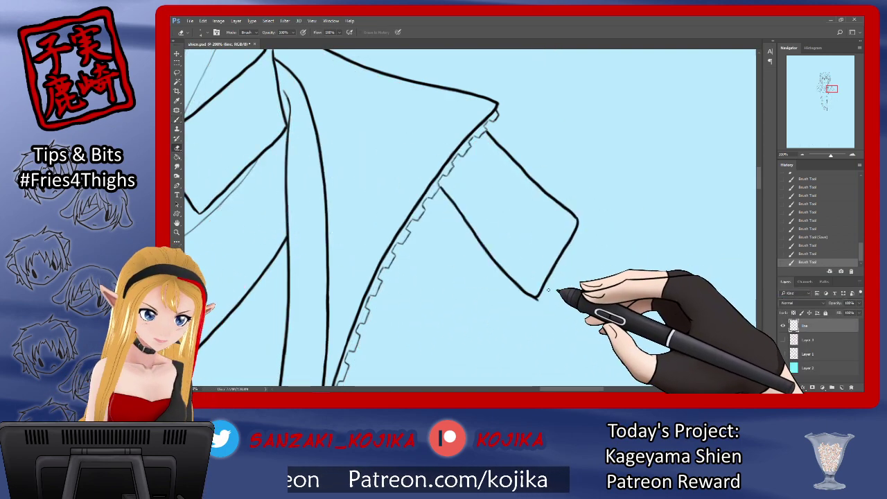
{"action": "left_click", "coordinate": [783, 340]}
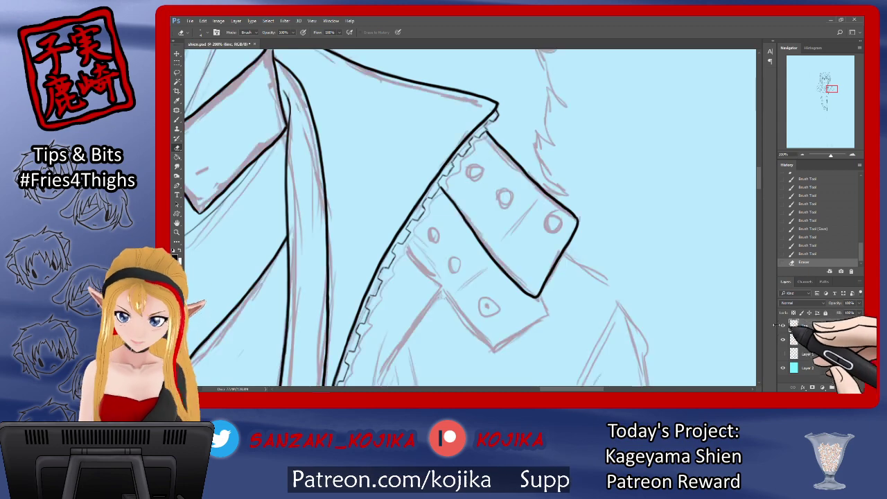
Draw the thin dividing line across the upper flap and ink its three round buttons, checking them with the sketch hidden.
{"action": "left_click", "coordinate": [178, 120]}
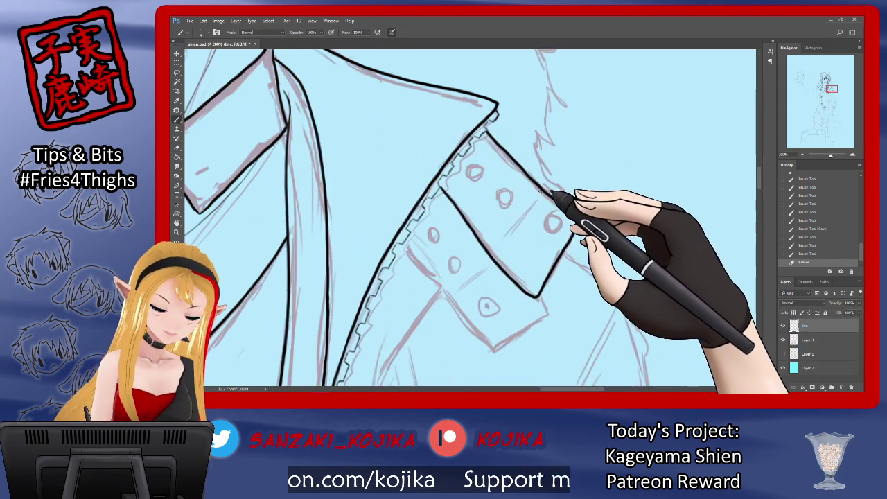
{"action": "left_click_drag", "start_coordinate": [502, 239], "coordinate": [494, 253]}
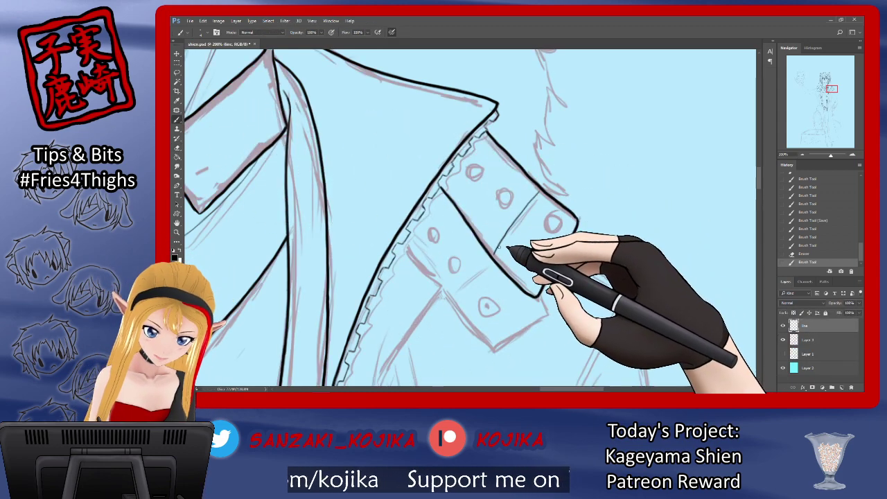
{"action": "mouse_move", "coordinate": [560, 218]}
{"action": "left_mouse_down"}
{"action": "mouse_move", "coordinate": [549, 232]}
{"action": "mouse_move", "coordinate": [558, 219]}
{"action": "left_mouse_up"}
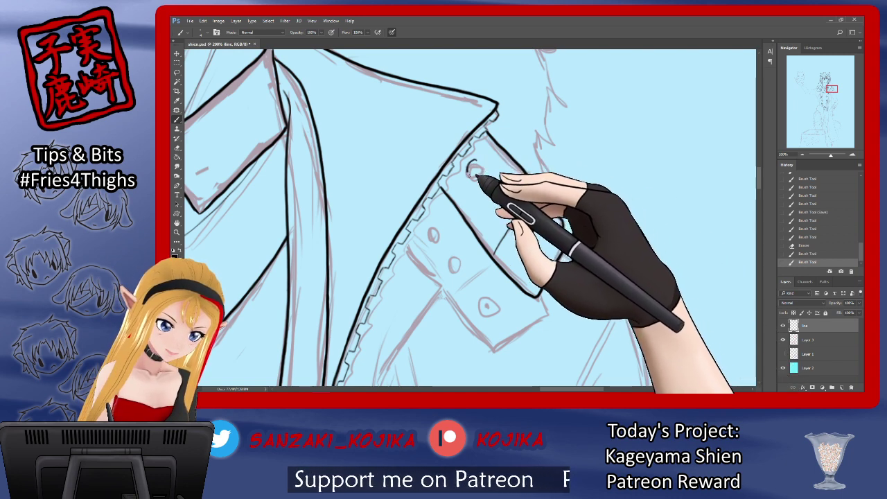
{"action": "left_click_drag", "start_coordinate": [478, 163], "coordinate": [502, 190]}
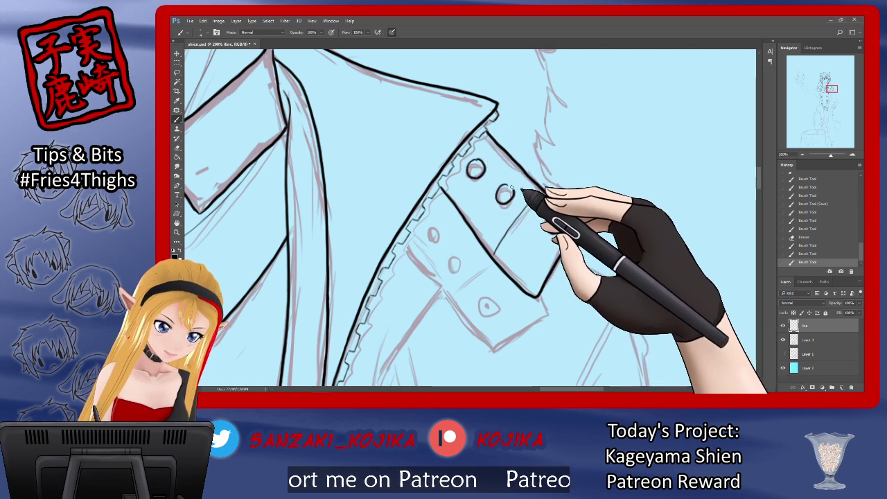
{"action": "left_click", "coordinate": [783, 338]}
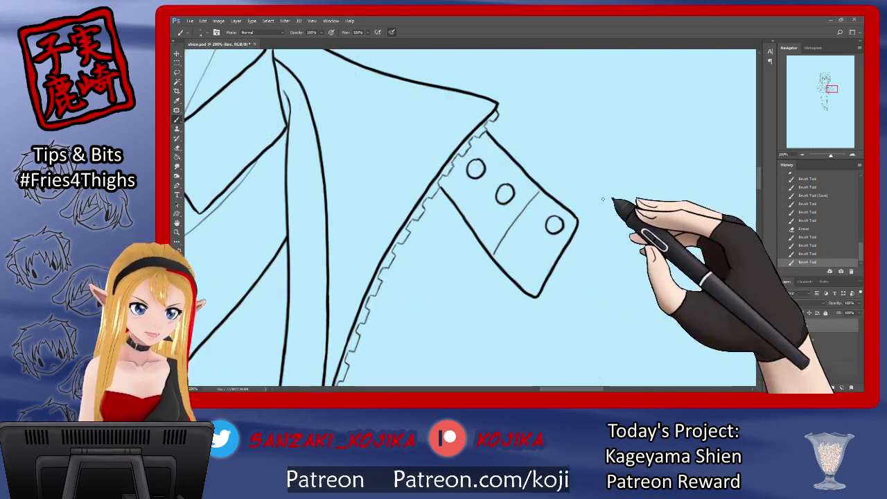
{"action": "left_click_drag", "start_coordinate": [505, 192], "coordinate": [522, 203]}
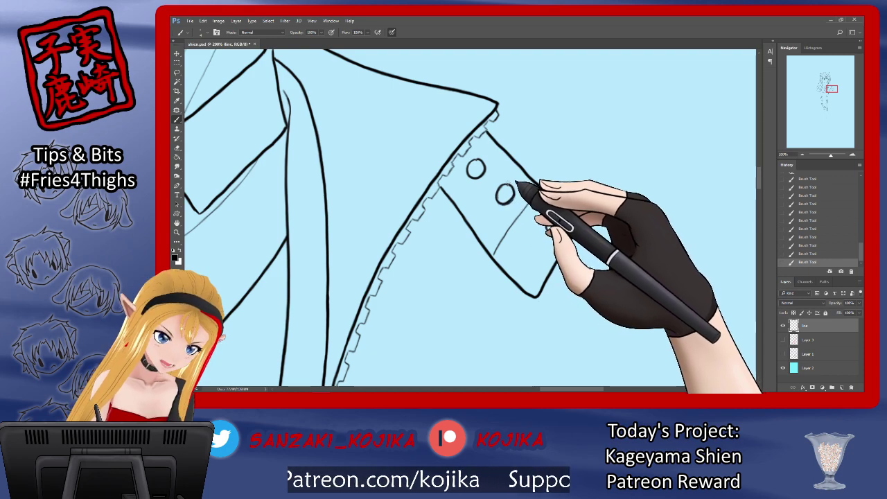
Erase the stray ink around the upper flap's edge and buttons, and save the file.
{"action": "left_click", "coordinate": [177, 147]}
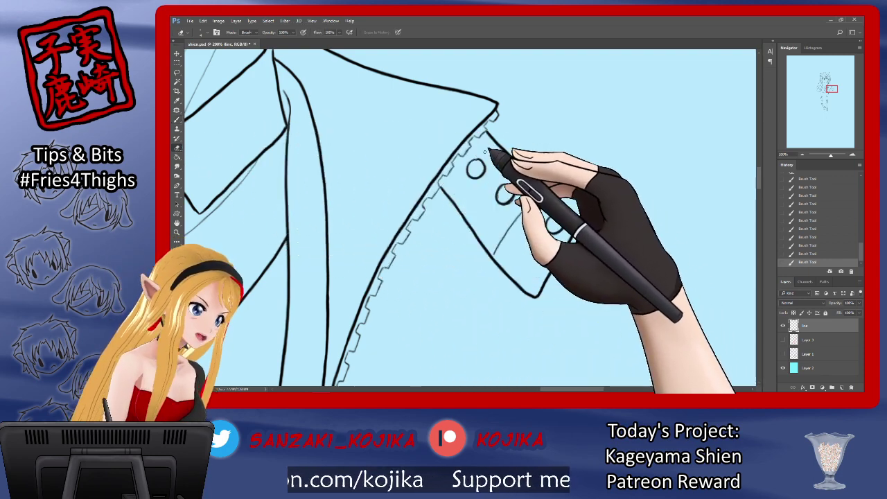
{"action": "left_click_drag", "start_coordinate": [509, 201], "coordinate": [510, 186]}
{"action": "left_click", "coordinate": [513, 159]}
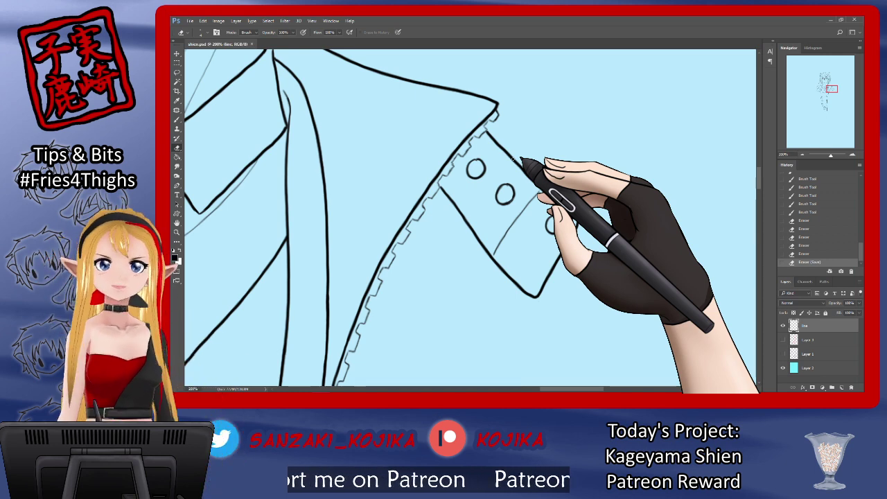
Ink the jagged outer outline of the fur trim from the hair down to the upper flap over the shown sketch.
{"action": "left_click", "coordinate": [783, 354]}
{"action": "left_click_drag", "start_coordinate": [759, 181], "coordinate": [760, 164]}
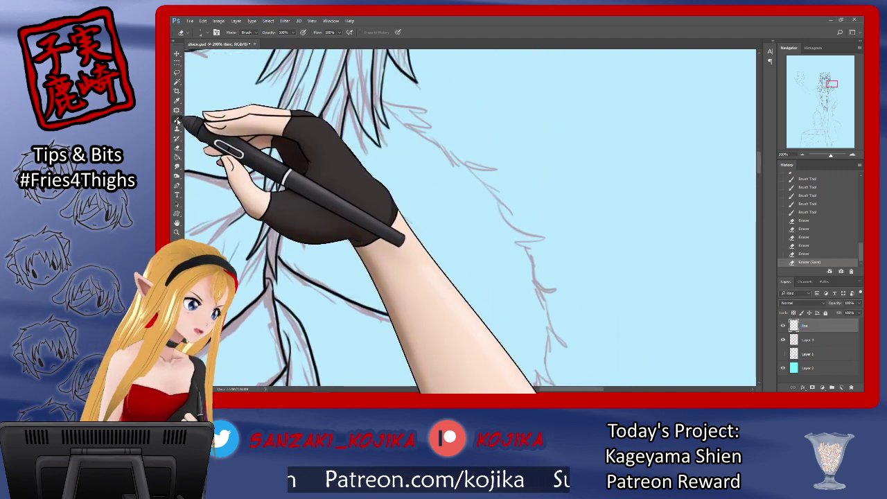
{"action": "left_click", "coordinate": [177, 119]}
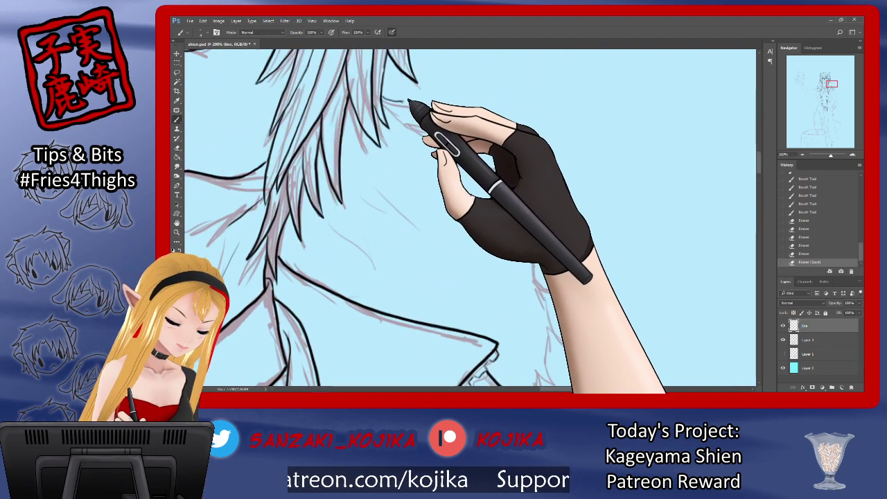
{"action": "mouse_move", "coordinate": [431, 120]}
{"action": "left_mouse_down"}
{"action": "mouse_move", "coordinate": [487, 166]}
{"action": "mouse_move", "coordinate": [505, 206]}
{"action": "mouse_move", "coordinate": [534, 244]}
{"action": "left_mouse_up"}
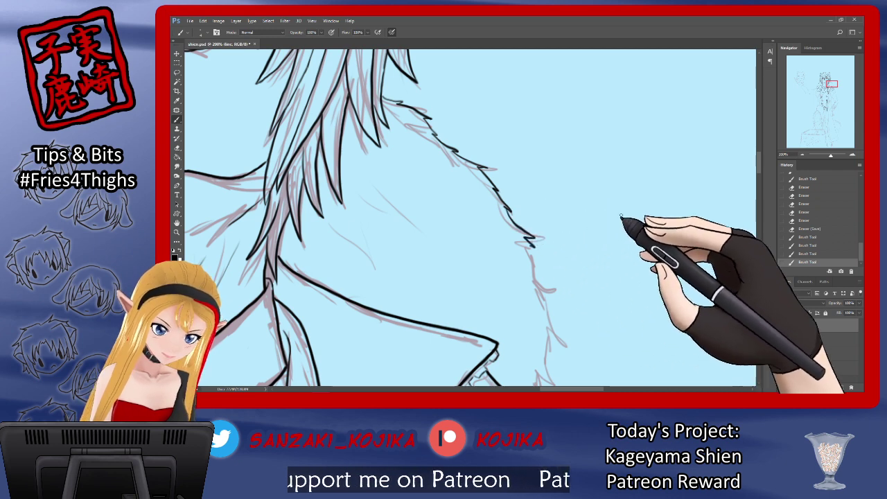
{"action": "left_click_drag", "start_coordinate": [759, 169], "coordinate": [759, 176]}
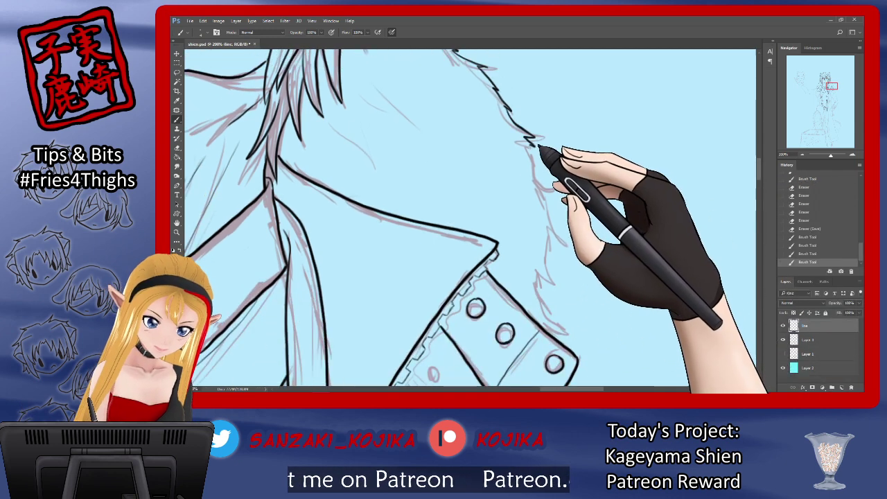
{"action": "mouse_move", "coordinate": [539, 147]}
{"action": "left_mouse_down"}
{"action": "mouse_move", "coordinate": [566, 193]}
{"action": "mouse_move", "coordinate": [554, 187]}
{"action": "mouse_move", "coordinate": [570, 240]}
{"action": "left_mouse_up"}
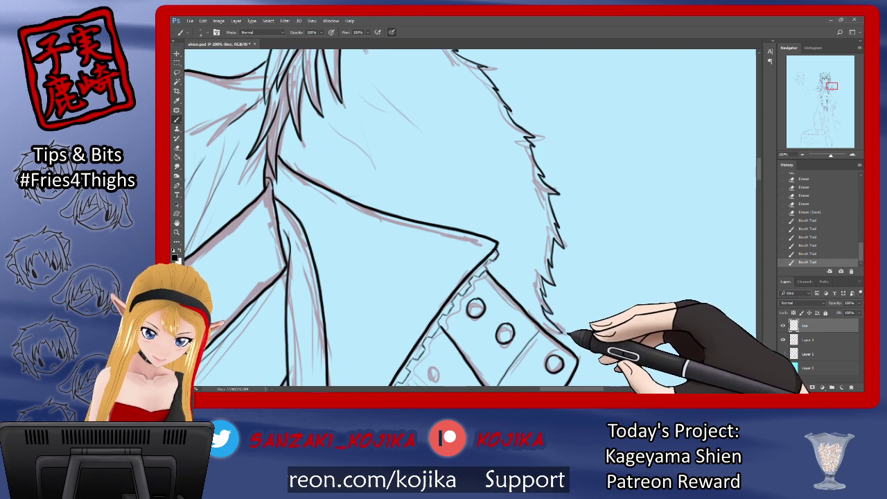
Add thin fur strands across the upper part of the fur trim beside the hair, with the sketch hidden.
{"action": "left_click", "coordinate": [783, 339]}
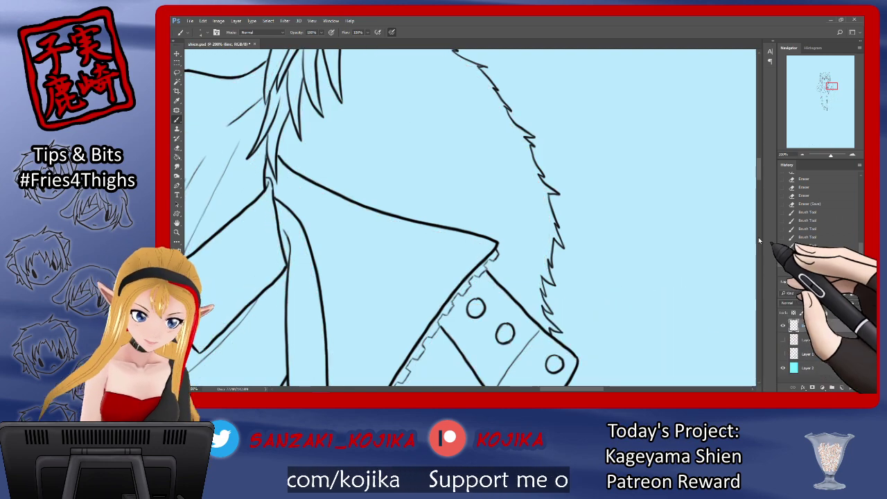
{"action": "left_click_drag", "start_coordinate": [758, 177], "coordinate": [759, 170]}
{"action": "left_click_drag", "start_coordinate": [346, 149], "coordinate": [394, 189]}
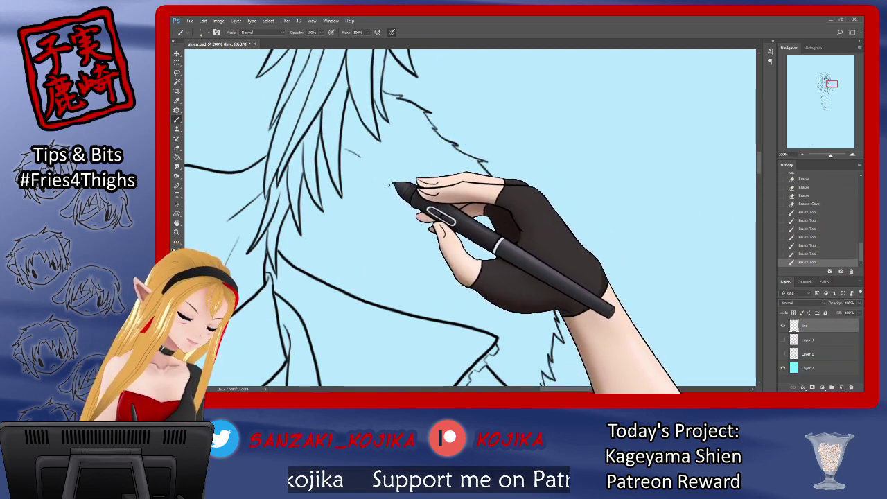
{"action": "mouse_move", "coordinate": [372, 142]}
{"action": "left_mouse_down"}
{"action": "mouse_move", "coordinate": [398, 167]}
{"action": "mouse_move", "coordinate": [409, 154]}
{"action": "left_mouse_up"}
{"action": "left_click_drag", "start_coordinate": [390, 121], "coordinate": [410, 127]}
{"action": "mouse_move", "coordinate": [333, 207]}
{"action": "left_mouse_down"}
{"action": "mouse_move", "coordinate": [391, 240]}
{"action": "mouse_move", "coordinate": [364, 211]}
{"action": "mouse_move", "coordinate": [385, 232]}
{"action": "left_mouse_up"}
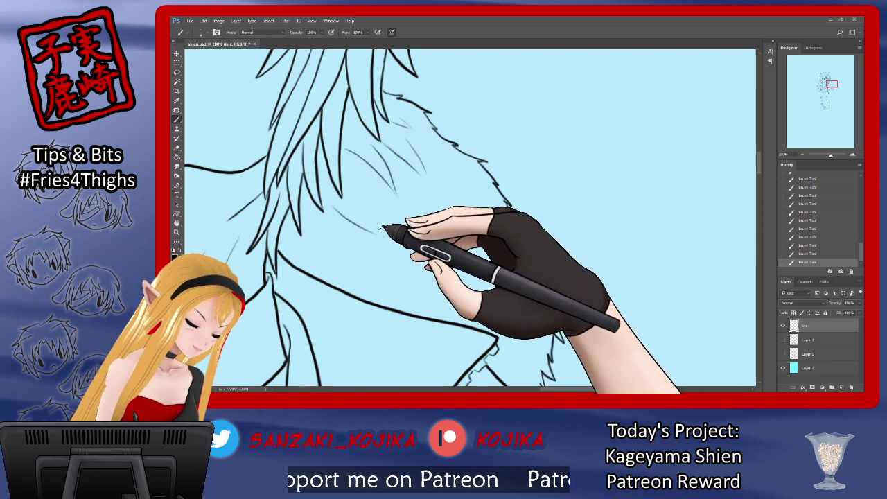
{"action": "left_click_drag", "start_coordinate": [363, 204], "coordinate": [439, 255]}
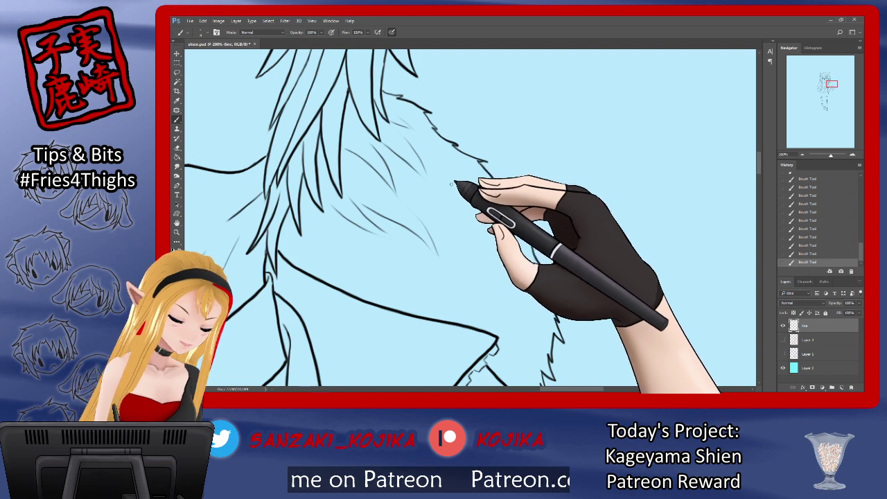
{"action": "mouse_move", "coordinate": [437, 174]}
{"action": "left_mouse_down"}
{"action": "mouse_move", "coordinate": [455, 203]}
{"action": "mouse_move", "coordinate": [495, 238]}
{"action": "mouse_move", "coordinate": [514, 230]}
{"action": "mouse_move", "coordinate": [460, 229]}
{"action": "left_mouse_up"}
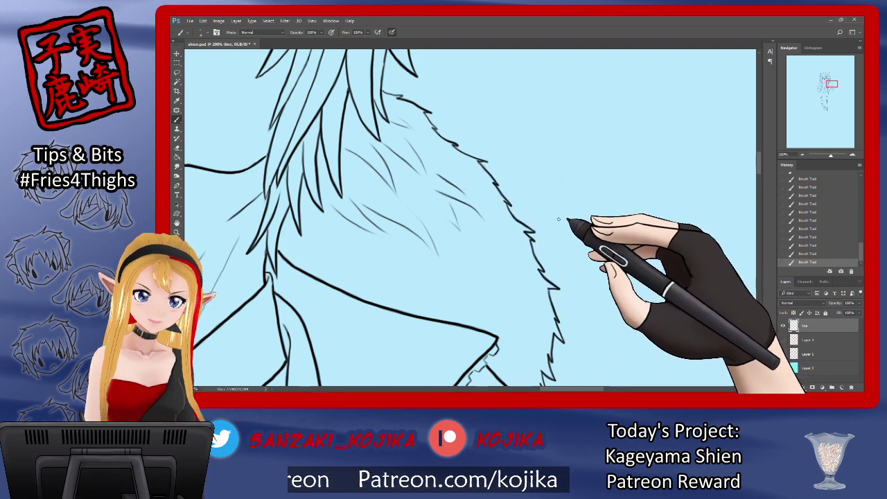
Add thin fur strands along the lapel's top edge and toward the trim's outer edge, and save the file.
{"action": "mouse_move", "coordinate": [314, 247]}
{"action": "left_mouse_down"}
{"action": "mouse_move", "coordinate": [342, 261]}
{"action": "mouse_move", "coordinate": [326, 218]}
{"action": "mouse_move", "coordinate": [390, 274]}
{"action": "mouse_move", "coordinate": [369, 244]}
{"action": "mouse_move", "coordinate": [409, 235]}
{"action": "mouse_move", "coordinate": [422, 276]}
{"action": "mouse_move", "coordinate": [458, 302]}
{"action": "left_mouse_up"}
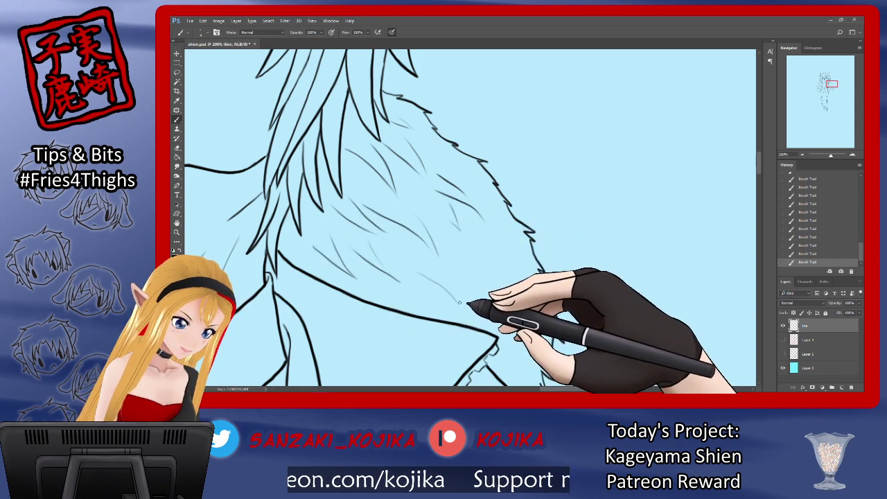
{"action": "left_click_drag", "start_coordinate": [466, 256], "coordinate": [508, 294]}
{"action": "left_click_drag", "start_coordinate": [490, 243], "coordinate": [514, 301]}
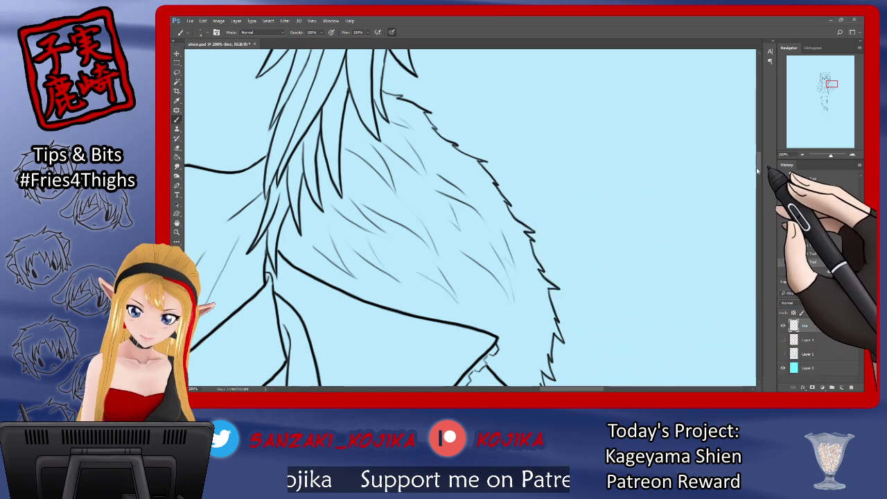
{"action": "mouse_move", "coordinate": [759, 170]}
{"action": "left_mouse_down"}
{"action": "mouse_move", "coordinate": [756, 182]}
{"action": "mouse_move", "coordinate": [757, 161]}
{"action": "left_mouse_up"}
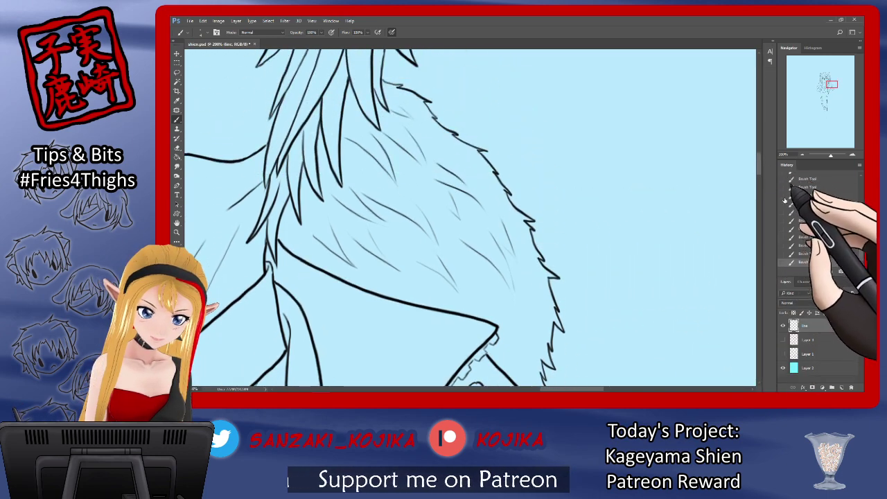
Compare the fur with the sketch, hide the sketch and add fur strands between the lapel point and the trim's outer edge.
{"action": "left_click", "coordinate": [782, 340]}
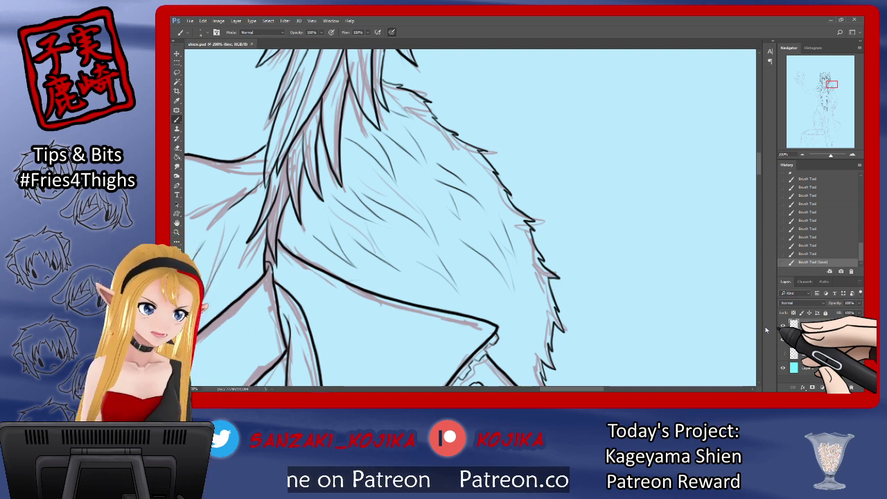
{"action": "mouse_move", "coordinate": [586, 388]}
{"action": "left_mouse_down"}
{"action": "mouse_move", "coordinate": [525, 391]}
{"action": "mouse_move", "coordinate": [588, 389]}
{"action": "left_mouse_up"}
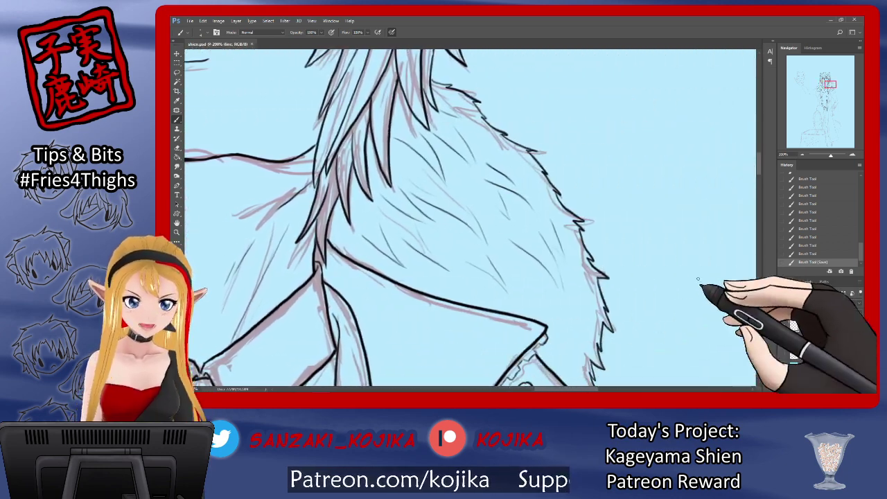
{"action": "left_click_drag", "start_coordinate": [758, 167], "coordinate": [758, 175]}
{"action": "left_click", "coordinate": [784, 340]}
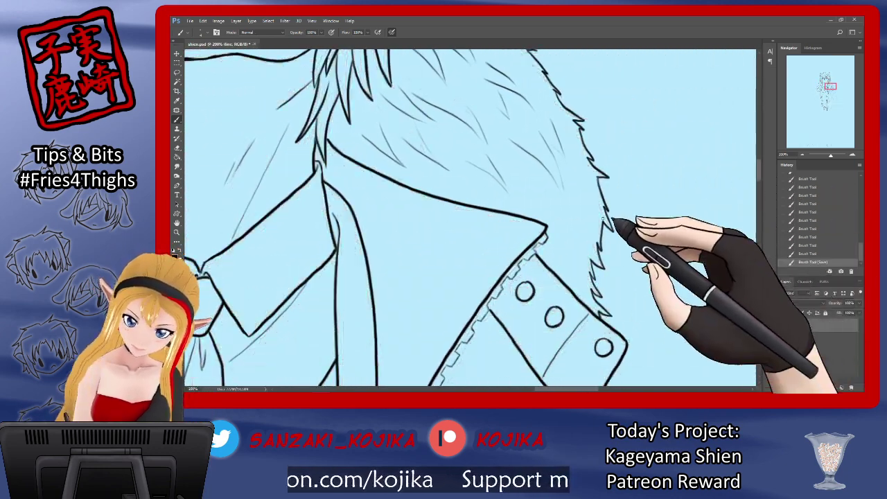
{"action": "left_click_drag", "start_coordinate": [558, 228], "coordinate": [577, 255]}
{"action": "mouse_move", "coordinate": [573, 212]}
{"action": "left_mouse_down"}
{"action": "mouse_move", "coordinate": [575, 186]}
{"action": "mouse_move", "coordinate": [553, 262]}
{"action": "mouse_move", "coordinate": [559, 272]}
{"action": "mouse_move", "coordinate": [552, 221]}
{"action": "mouse_move", "coordinate": [558, 269]}
{"action": "left_mouse_up"}
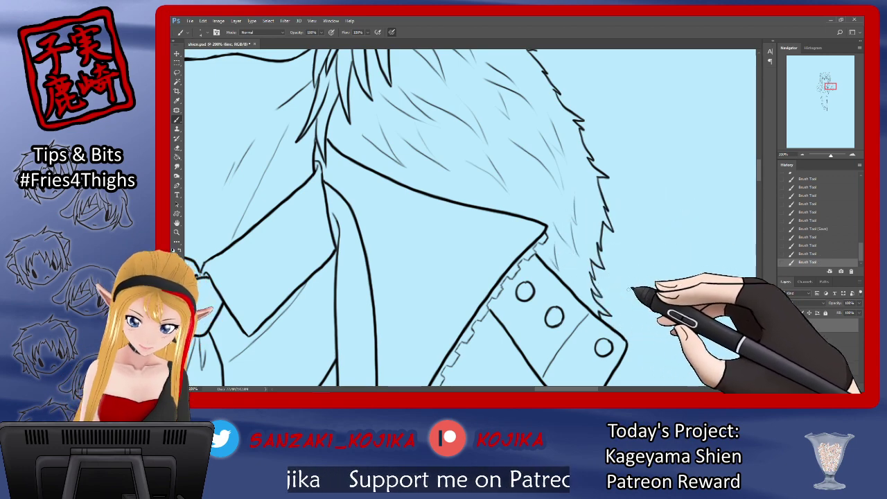
Show the sketch and outline the lower buttoned flap from the zipper teeth around its outer corner to the upper flap.
{"action": "left_click", "coordinate": [783, 339]}
{"action": "scroll", "coordinate": [757, 176], "scroll_direction": "down", "scroll_amount": 6}
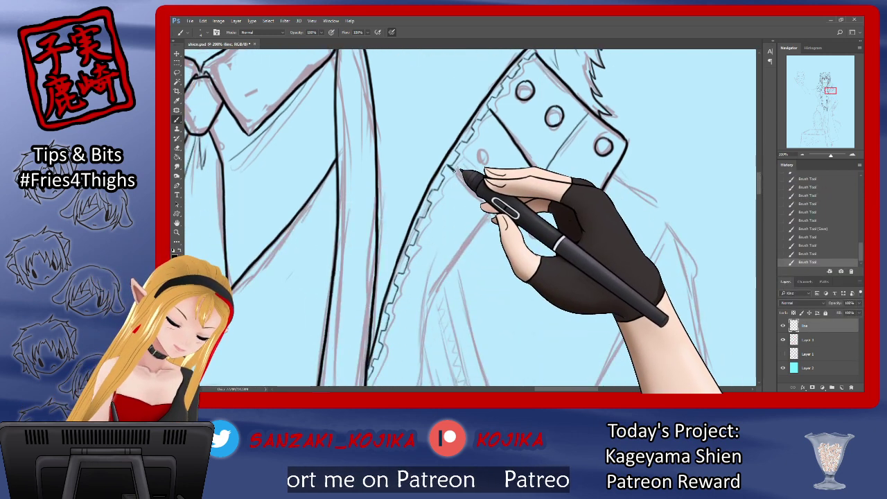
{"action": "left_click_drag", "start_coordinate": [449, 166], "coordinate": [468, 185]}
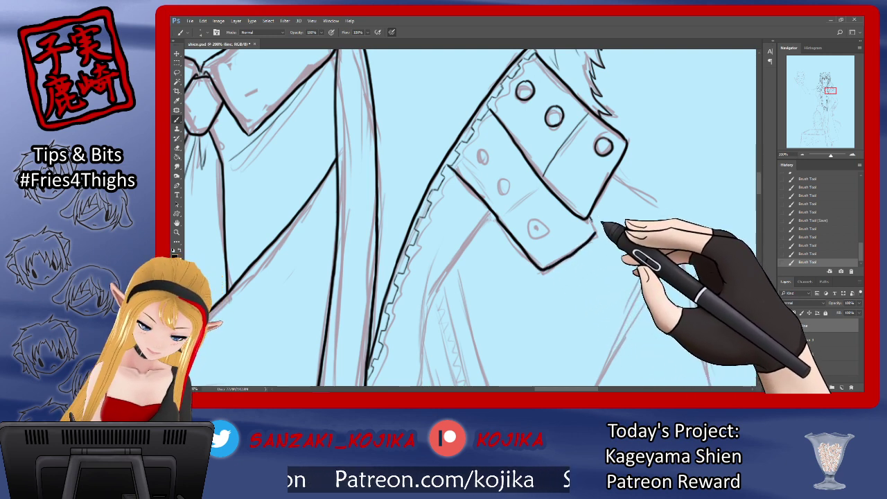
{"action": "left_click_drag", "start_coordinate": [591, 218], "coordinate": [596, 236]}
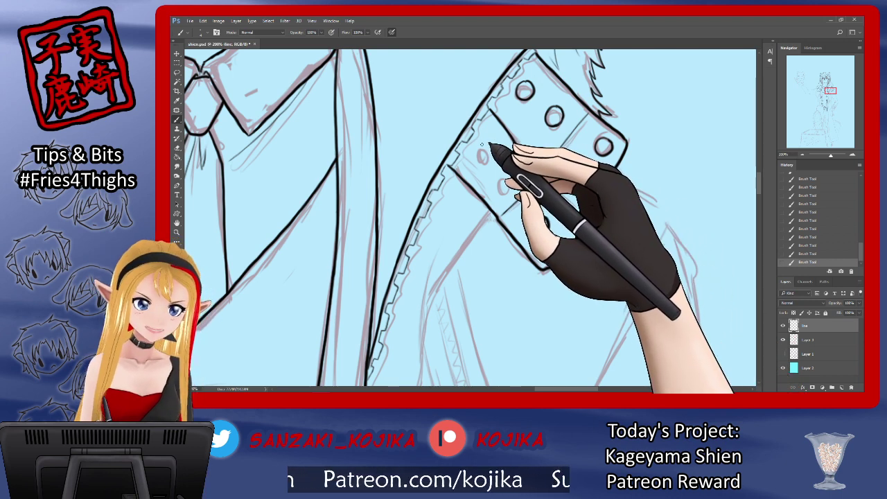
Ink the lower flap's dividing line and three round buttons, dotting the outermost, and erase stray ink with the sketch hidden.
{"action": "mouse_move", "coordinate": [485, 144]}
{"action": "left_mouse_down"}
{"action": "mouse_move", "coordinate": [483, 159]}
{"action": "mouse_move", "coordinate": [488, 145]}
{"action": "mouse_move", "coordinate": [506, 185]}
{"action": "mouse_move", "coordinate": [507, 170]}
{"action": "left_mouse_up"}
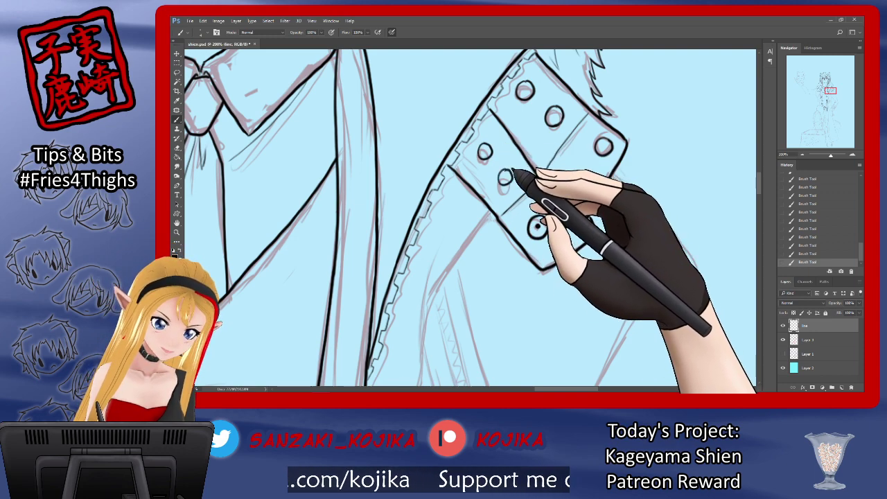
{"action": "left_click", "coordinate": [785, 339]}
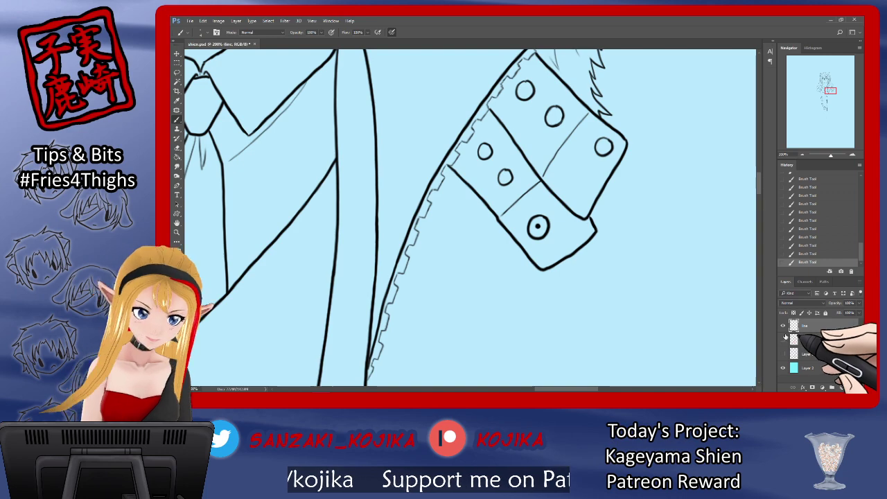
{"action": "left_click", "coordinate": [177, 147]}
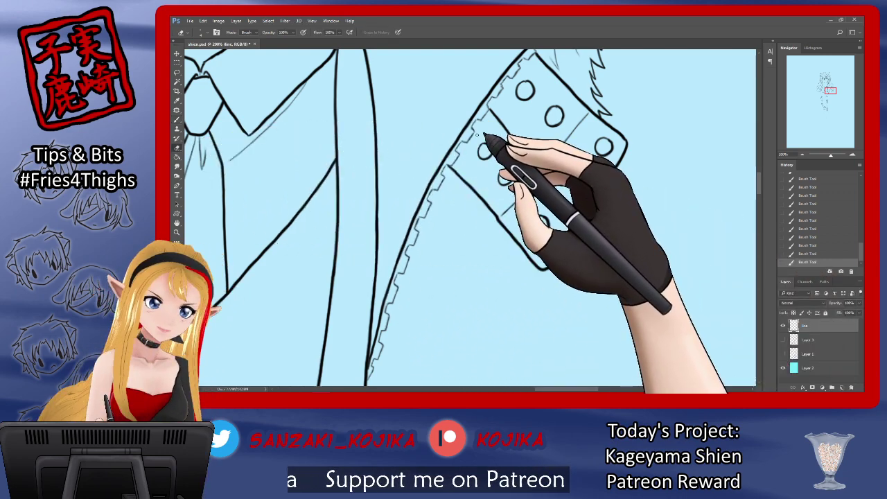
{"action": "left_click_drag", "start_coordinate": [515, 172], "coordinate": [526, 168]}
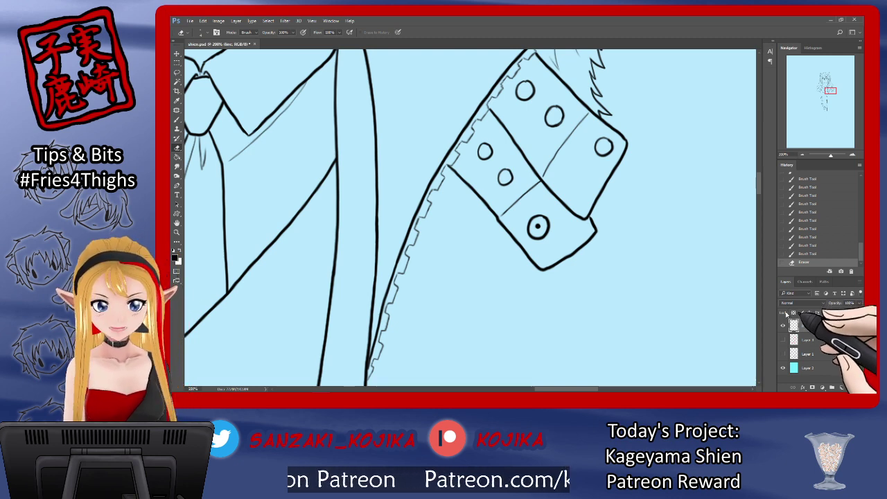
Show the sketch and extend the front placket's outer edge line down past the two large buttons.
{"action": "left_click", "coordinate": [784, 338]}
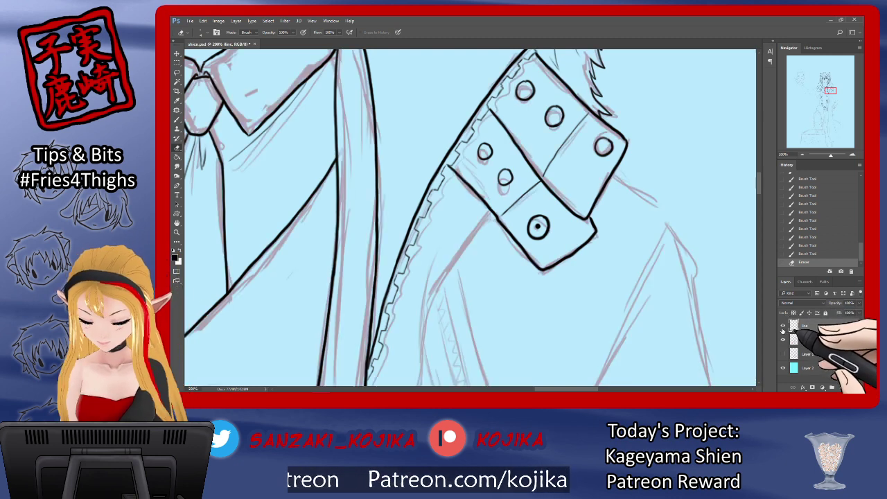
{"action": "left_click_drag", "start_coordinate": [757, 180], "coordinate": [756, 206]}
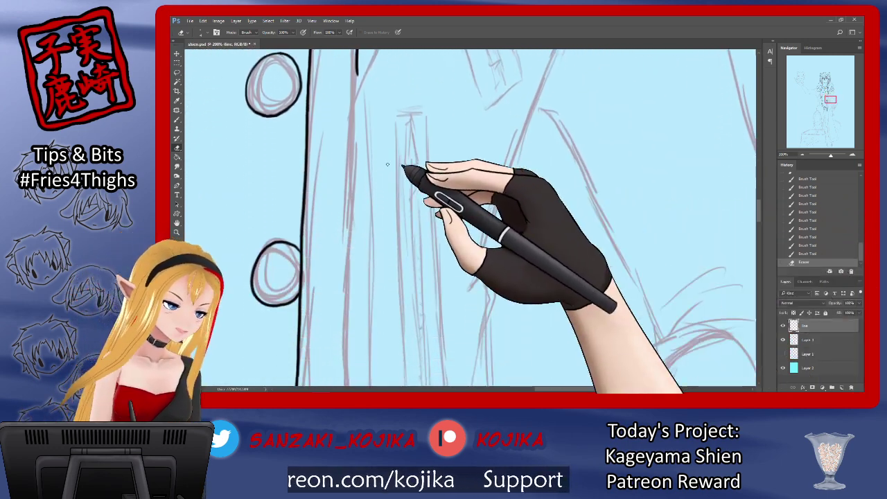
{"action": "left_click", "coordinate": [177, 119]}
{"action": "left_click_drag", "start_coordinate": [358, 63], "coordinate": [355, 174]}
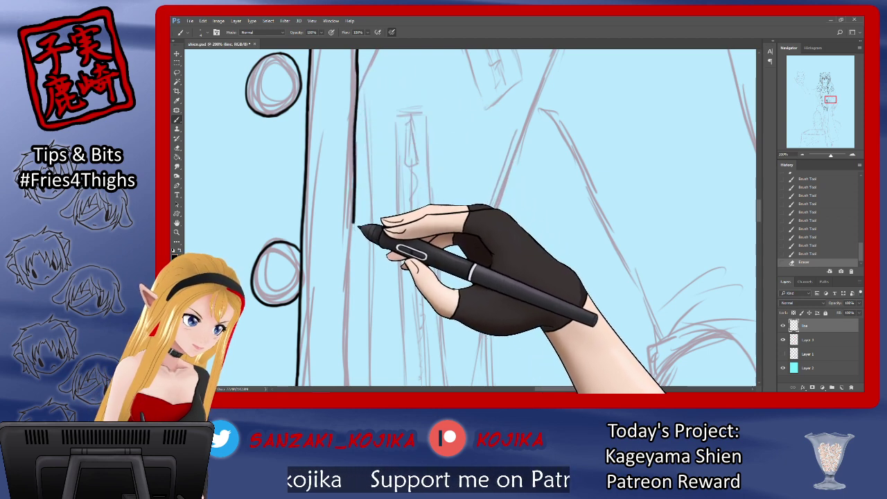
{"action": "left_click_drag", "start_coordinate": [348, 312], "coordinate": [350, 378]}
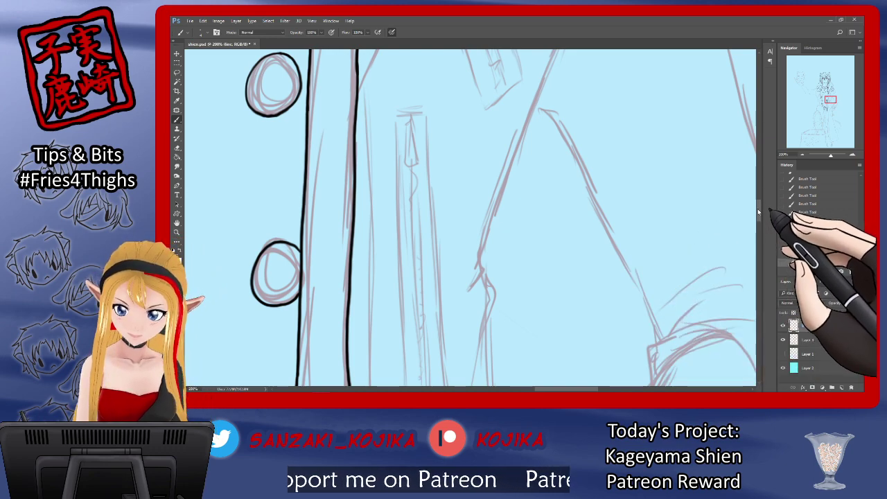
Hide the sketch and erase stray ink along the placket's outer line to clean up its joints.
{"action": "left_click_drag", "start_coordinate": [759, 211], "coordinate": [759, 199]}
{"action": "left_click", "coordinate": [783, 340]}
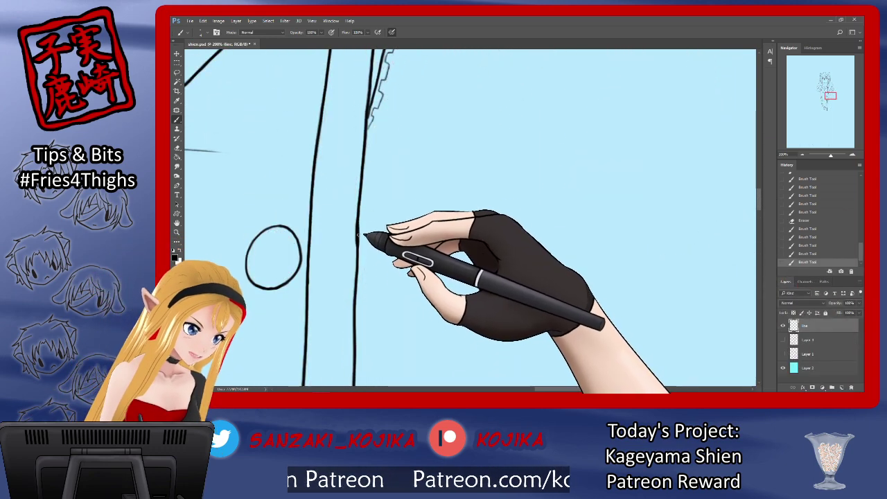
{"action": "key", "text": "e"}
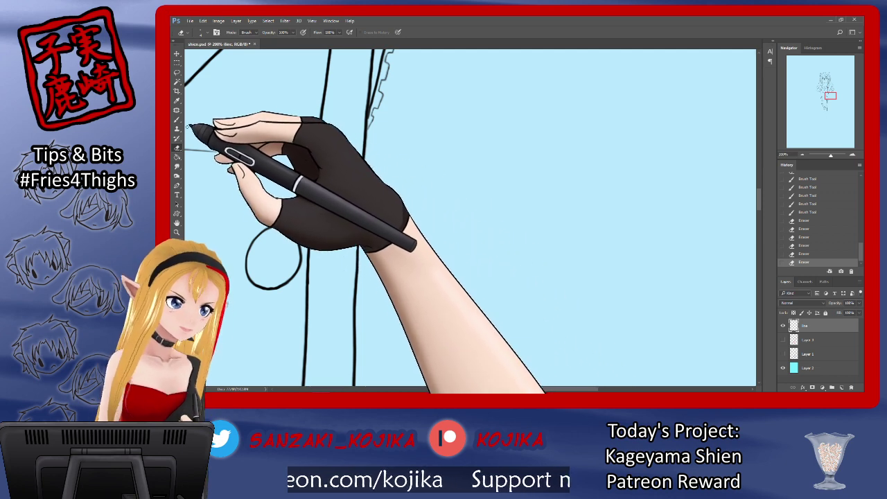
{"action": "left_click", "coordinate": [178, 119]}
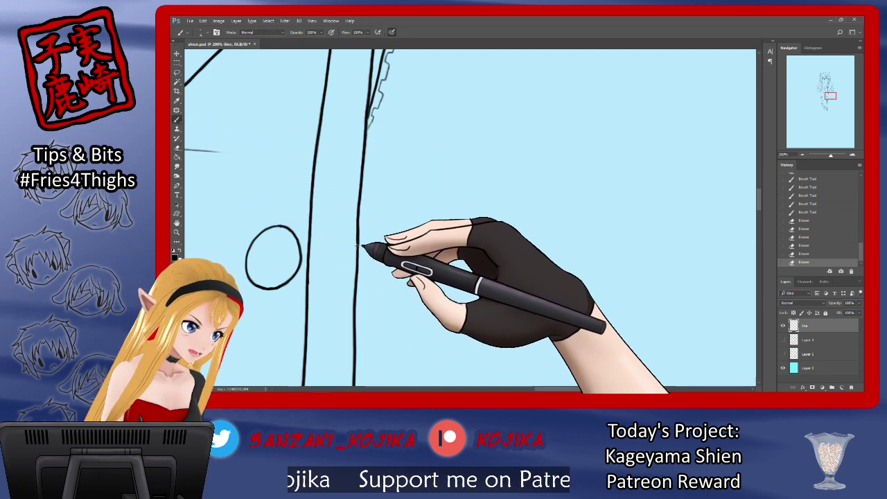
Show the sketch, ink the curved line from the lower flap down to the placket, and compare it with the sketch hidden.
{"action": "left_click", "coordinate": [783, 339]}
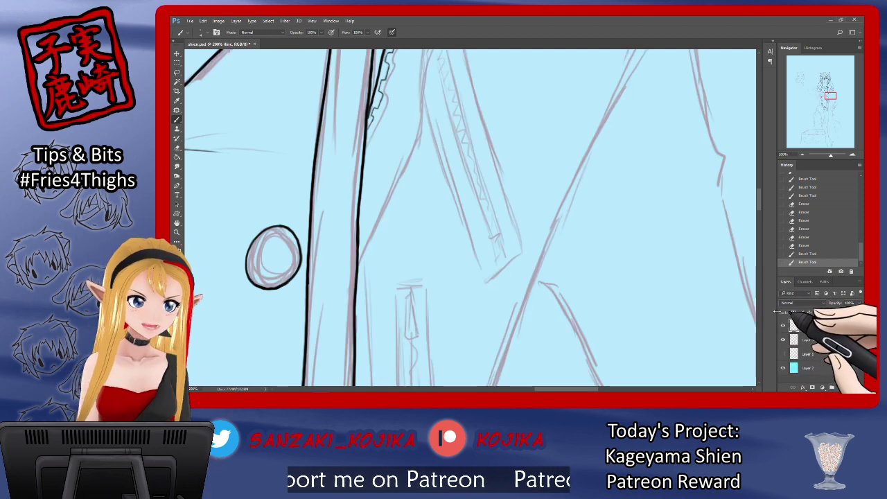
{"action": "left_click_drag", "start_coordinate": [761, 198], "coordinate": [761, 189]}
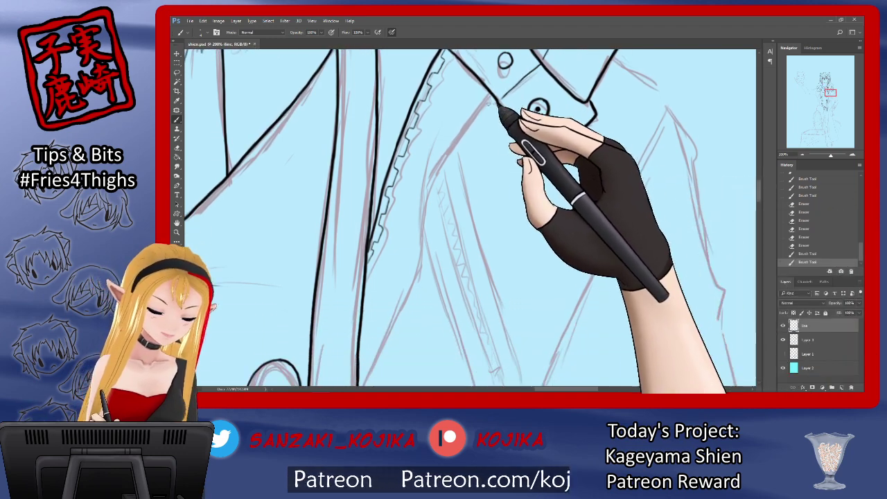
{"action": "mouse_move", "coordinate": [449, 146]}
{"action": "left_mouse_down"}
{"action": "mouse_move", "coordinate": [421, 244]}
{"action": "mouse_move", "coordinate": [433, 142]}
{"action": "mouse_move", "coordinate": [421, 186]}
{"action": "mouse_move", "coordinate": [418, 269]}
{"action": "left_mouse_up"}
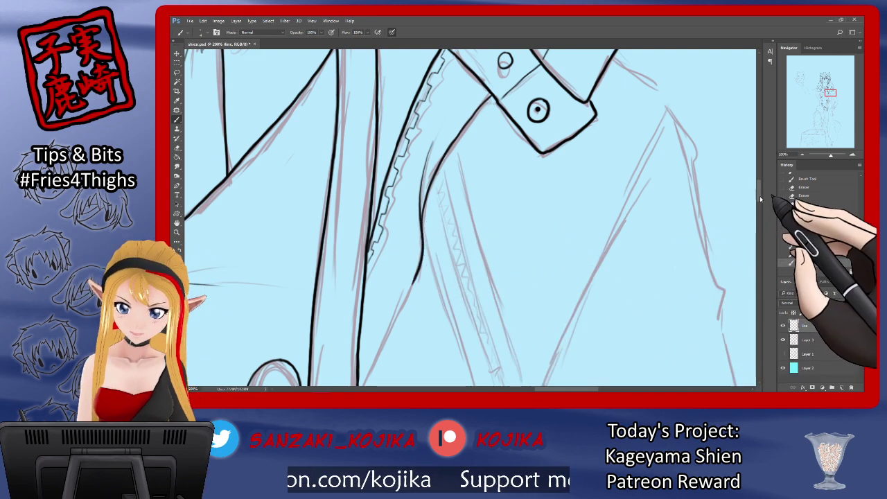
{"action": "left_click_drag", "start_coordinate": [760, 199], "coordinate": [758, 208]}
{"action": "left_click_drag", "start_coordinate": [420, 151], "coordinate": [358, 284]}
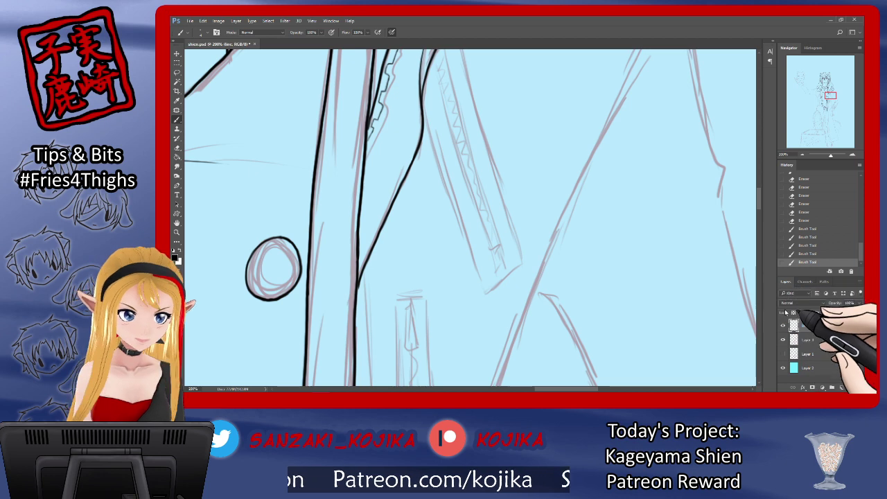
{"action": "left_click", "coordinate": [783, 339]}
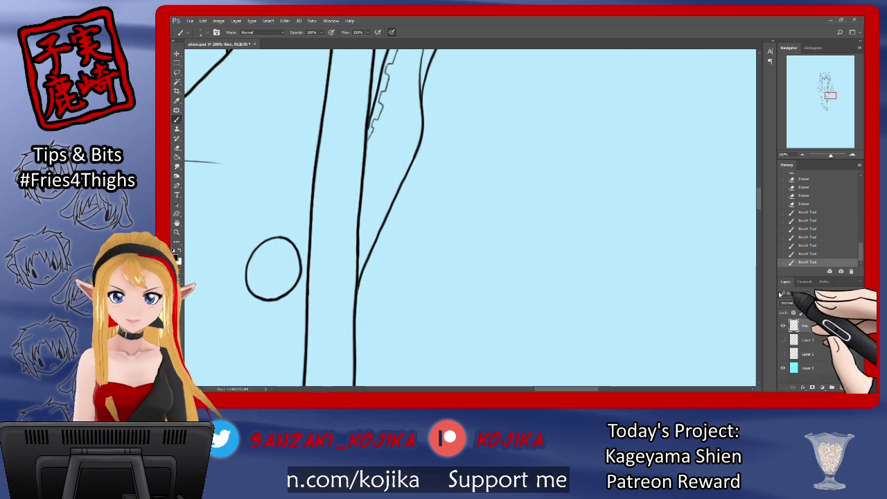
{"action": "left_click", "coordinate": [784, 339]}
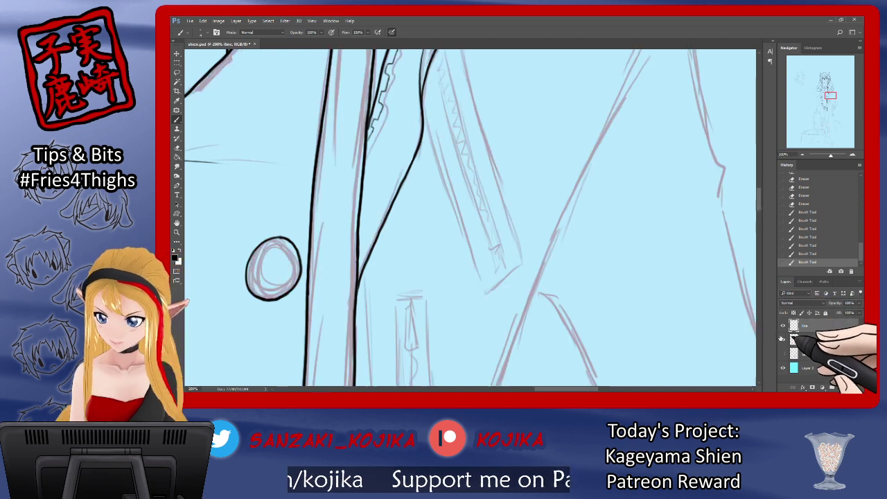
Ink the shoulder and outer sleeve line from the upper flap's corner down to the elbow, redoing the sleeve stroke.
{"action": "left_click_drag", "start_coordinate": [758, 201], "coordinate": [759, 191]}
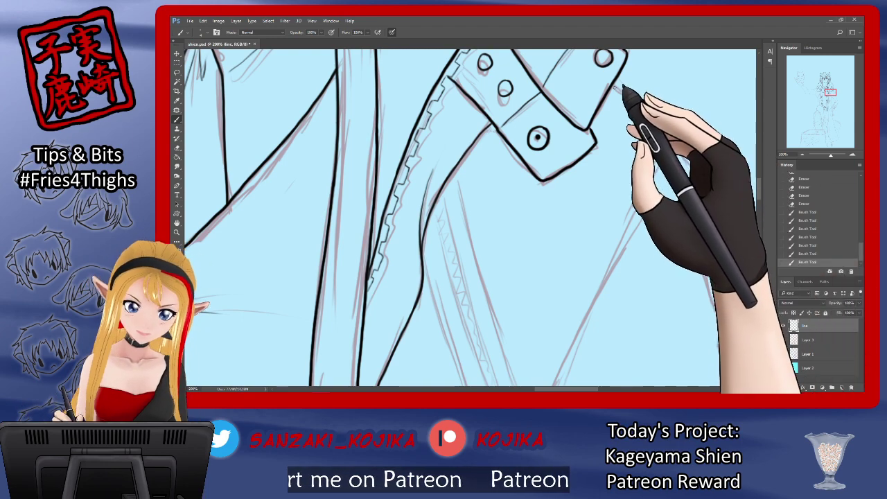
{"action": "left_click_drag", "start_coordinate": [614, 87], "coordinate": [675, 137]}
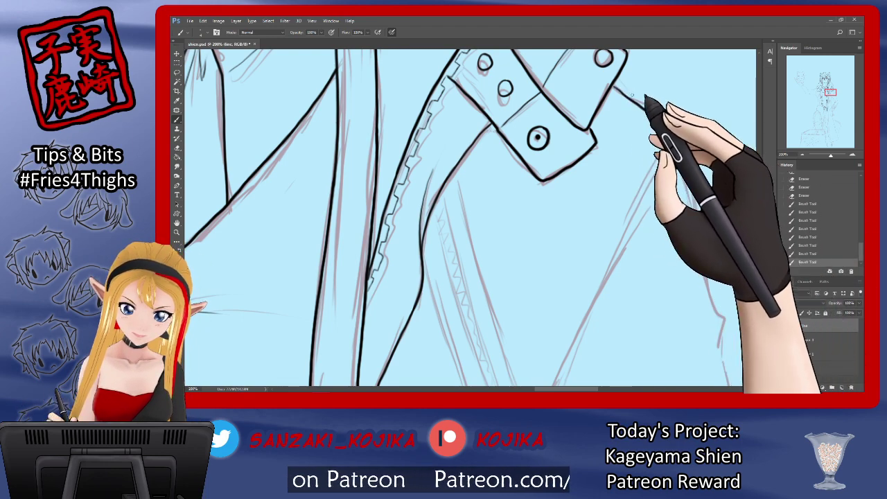
{"action": "left_click_drag", "start_coordinate": [613, 85], "coordinate": [656, 113]}
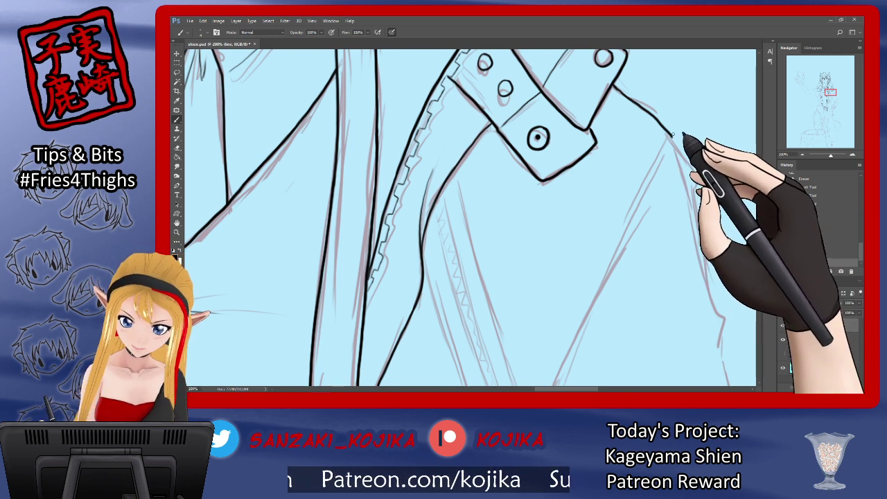
{"action": "left_click_drag", "start_coordinate": [673, 138], "coordinate": [699, 212]}
{"action": "left_click", "coordinate": [805, 245]}
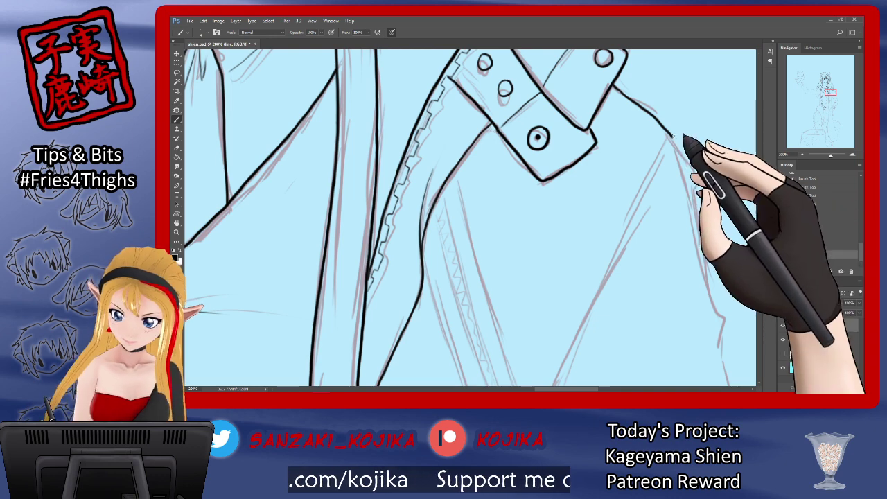
{"action": "mouse_move", "coordinate": [671, 136]}
{"action": "left_mouse_down"}
{"action": "mouse_move", "coordinate": [701, 164]}
{"action": "mouse_move", "coordinate": [701, 242]}
{"action": "left_mouse_up"}
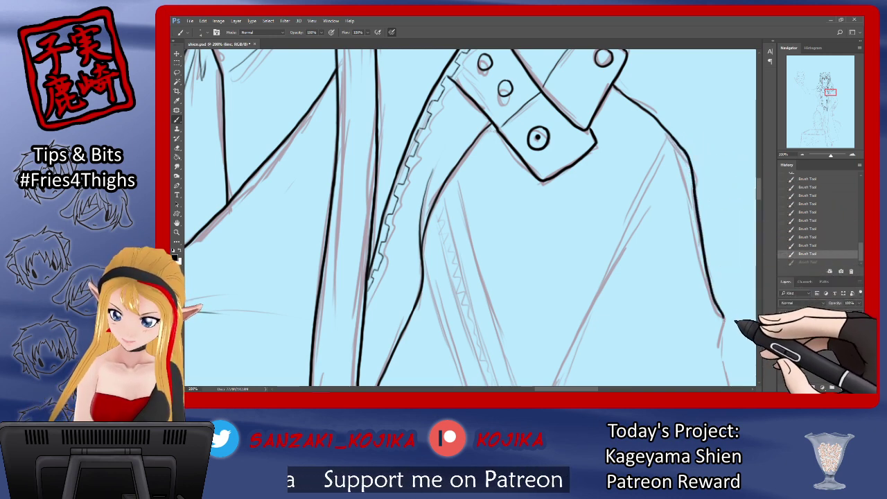
Ink the elbow's bend with two thin fold creases, check it against the sketch and save the file.
{"action": "left_click_drag", "start_coordinate": [759, 189], "coordinate": [757, 203]}
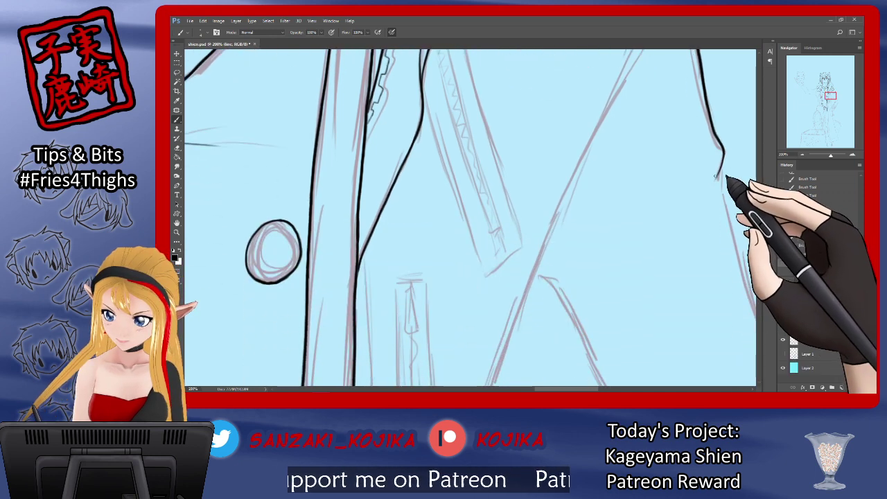
{"action": "left_click_drag", "start_coordinate": [720, 172], "coordinate": [704, 204]}
{"action": "left_click_drag", "start_coordinate": [709, 152], "coordinate": [662, 184]}
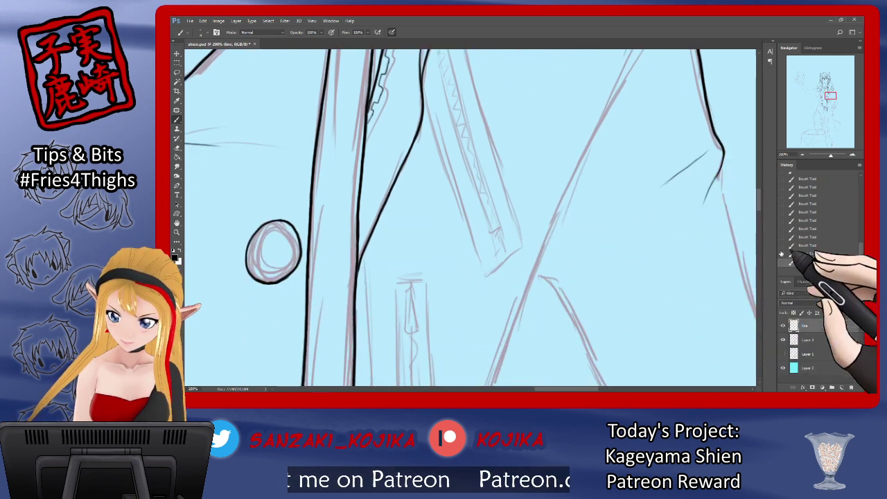
{"action": "left_click", "coordinate": [785, 340]}
{"action": "left_click", "coordinate": [784, 341]}
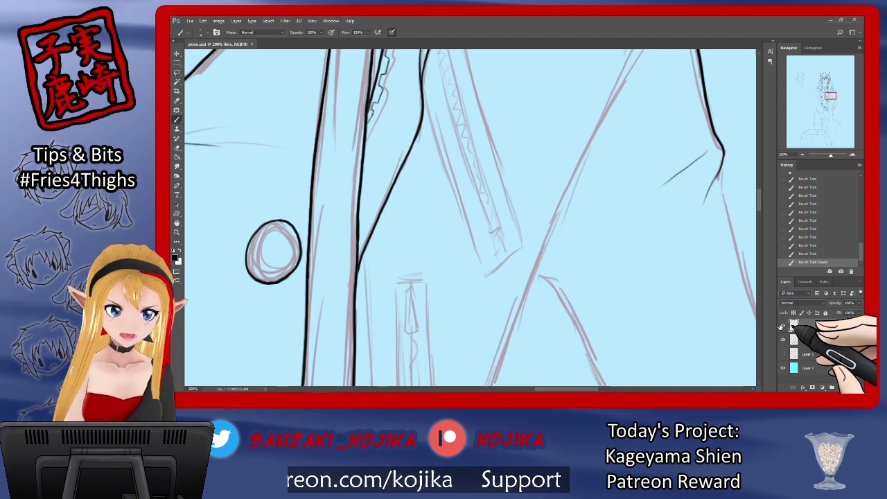
{"action": "left_click_drag", "start_coordinate": [760, 201], "coordinate": [759, 190]}
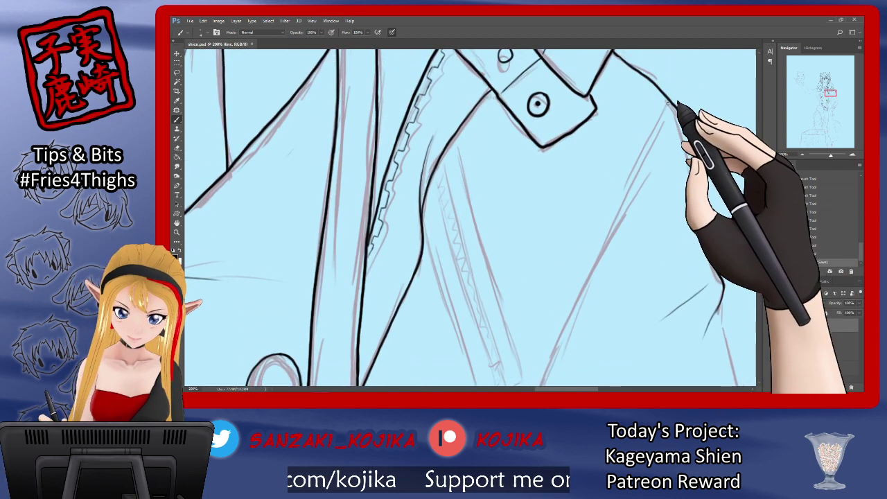
{"action": "mouse_move", "coordinate": [667, 103]}
{"action": "left_mouse_down"}
{"action": "mouse_move", "coordinate": [624, 235]}
{"action": "mouse_move", "coordinate": [600, 274]}
{"action": "mouse_move", "coordinate": [590, 331]}
{"action": "mouse_move", "coordinate": [555, 371]}
{"action": "left_mouse_up"}
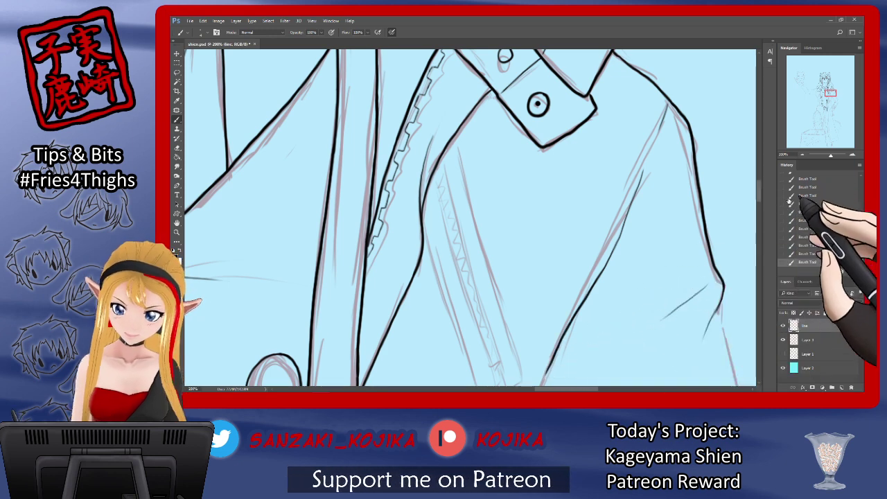
{"action": "key", "text": "ctrl+z"}
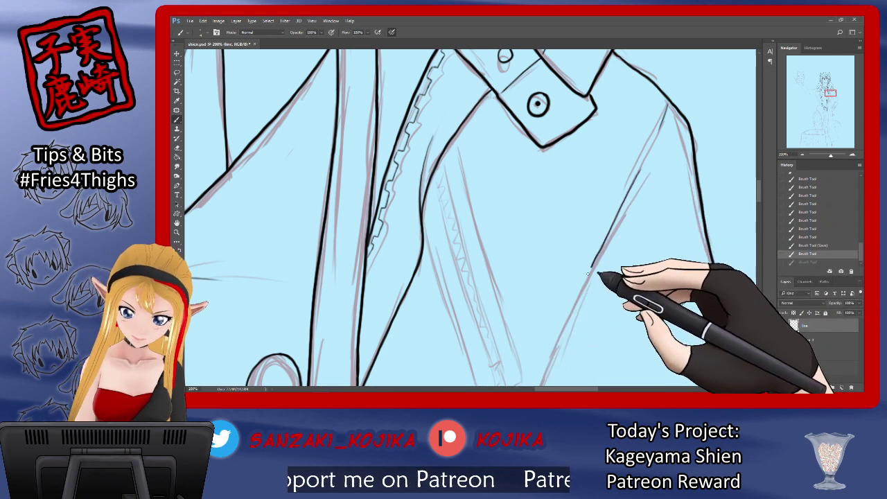
{"action": "left_click_drag", "start_coordinate": [577, 323], "coordinate": [548, 381]}
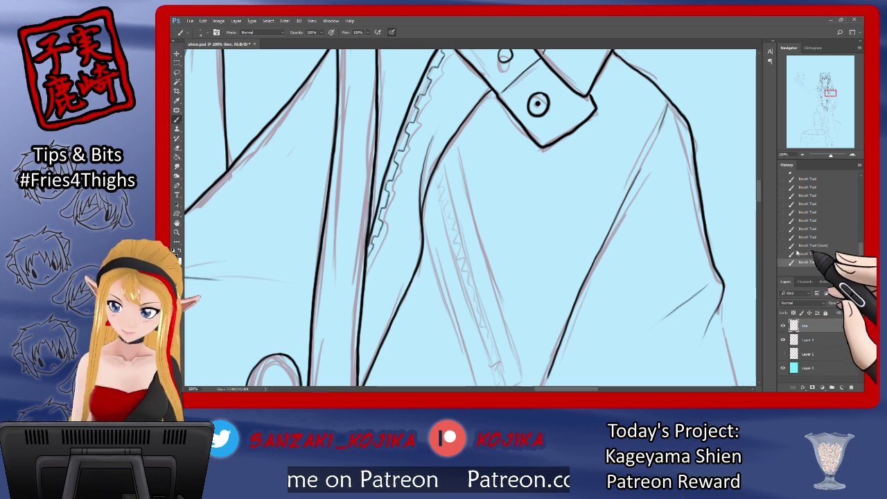
{"action": "left_click", "coordinate": [797, 253]}
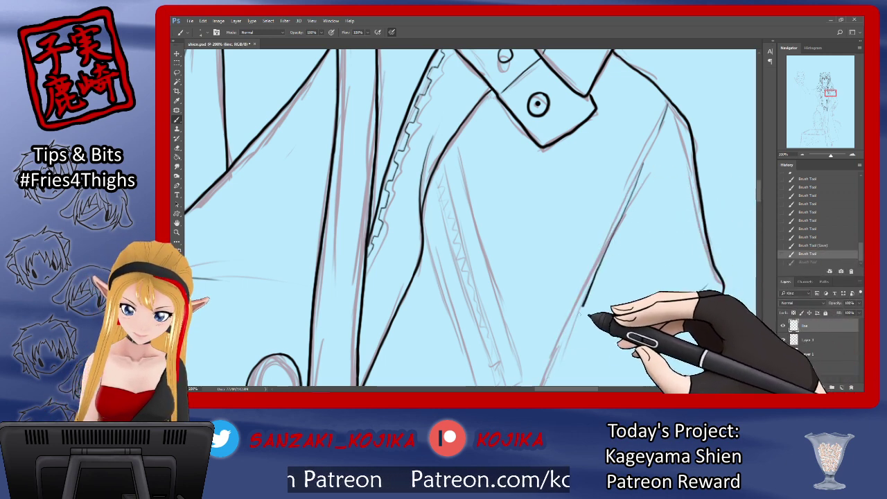
{"action": "left_click_drag", "start_coordinate": [589, 315], "coordinate": [554, 382]}
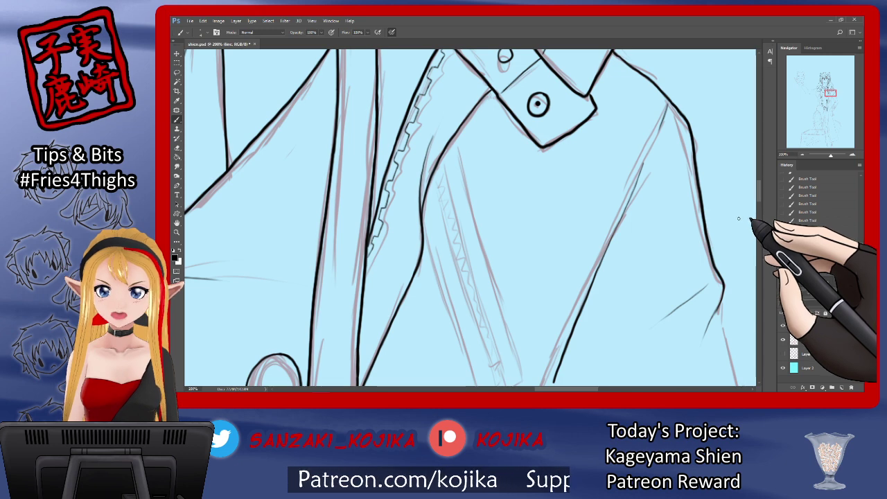
{"action": "scroll", "coordinate": [693, 208], "scroll_direction": "down", "scroll_amount": 5}
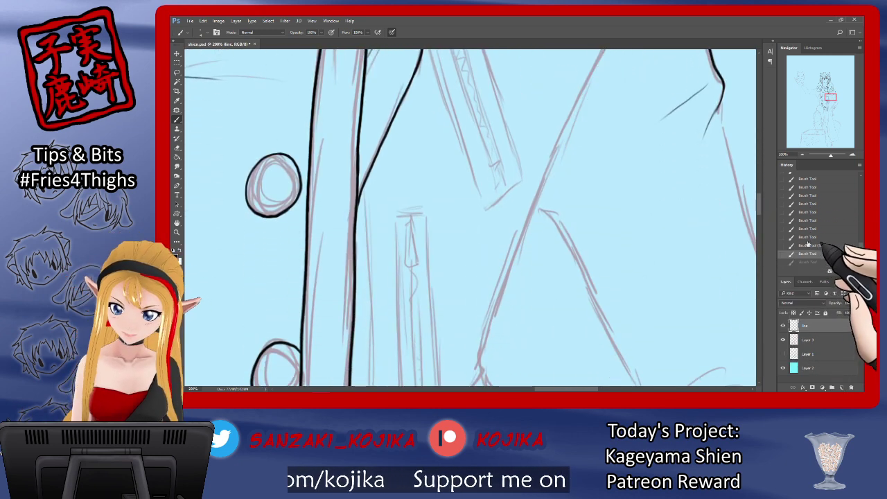
{"action": "scroll", "coordinate": [761, 191], "scroll_direction": "up", "scroll_amount": 4}
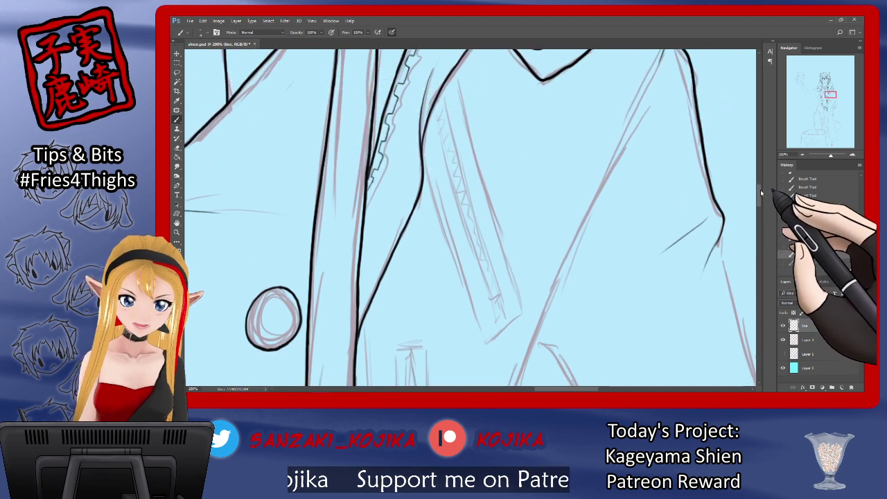
Ink the jacket's side line from the armpit down to the waist with thin fold creases, and compare it with the sketch hidden.
{"action": "left_click_drag", "start_coordinate": [760, 190], "coordinate": [761, 192]}
{"action": "left_click_drag", "start_coordinate": [643, 92], "coordinate": [521, 364]}
{"action": "left_click_drag", "start_coordinate": [759, 196], "coordinate": [759, 211]}
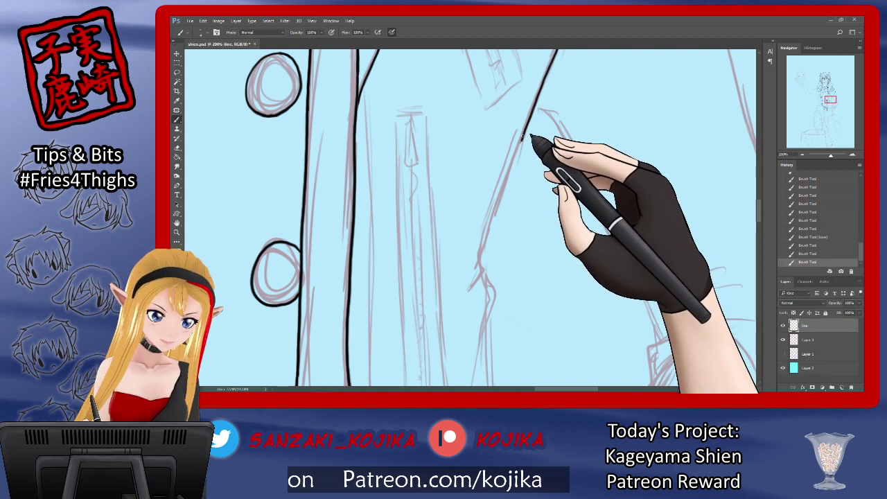
{"action": "mouse_move", "coordinate": [526, 139]}
{"action": "left_mouse_down"}
{"action": "mouse_move", "coordinate": [485, 274]}
{"action": "mouse_move", "coordinate": [457, 281]}
{"action": "left_mouse_up"}
{"action": "left_click", "coordinate": [784, 340]}
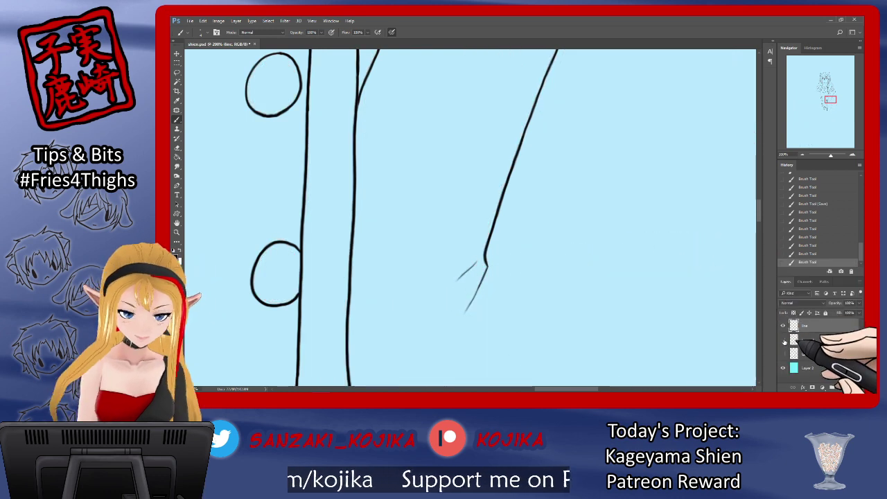
{"action": "left_click", "coordinate": [784, 340]}
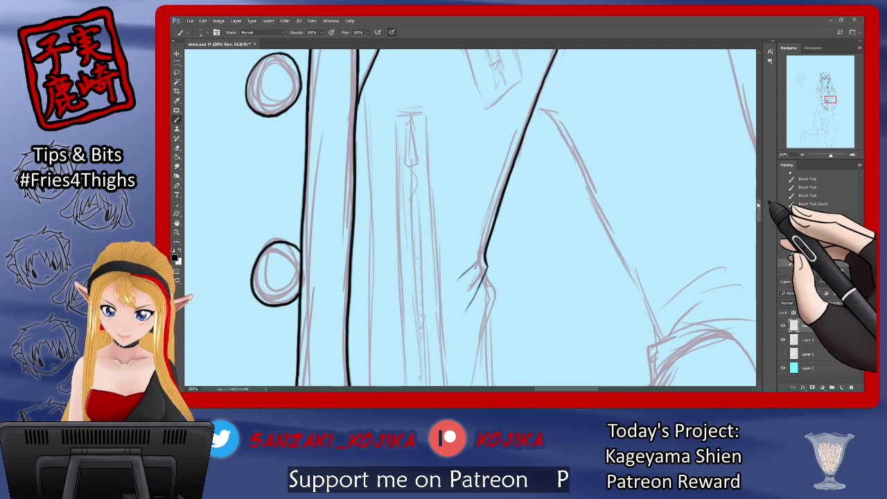
Continue the jacket's side line from the waist fold down over the hip and hide the sketch to check it.
{"action": "left_click_drag", "start_coordinate": [758, 204], "coordinate": [758, 217]}
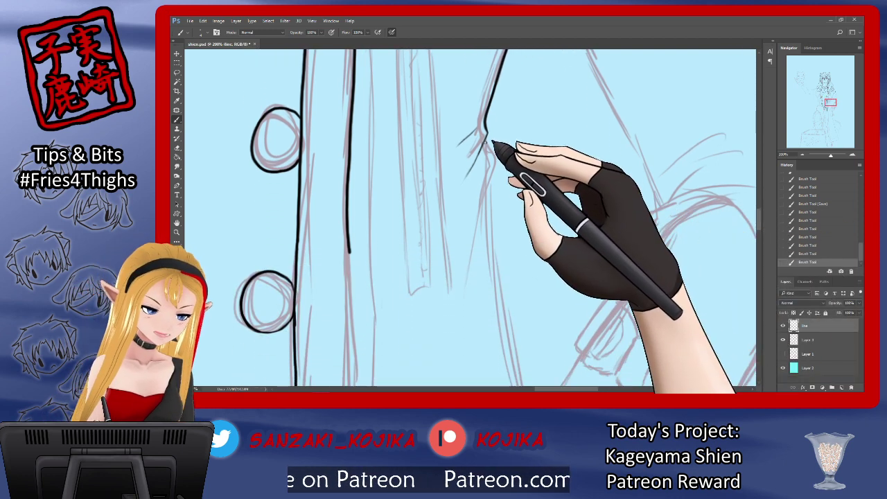
{"action": "mouse_move", "coordinate": [484, 139]}
{"action": "left_mouse_down"}
{"action": "mouse_move", "coordinate": [492, 254]}
{"action": "mouse_move", "coordinate": [524, 384]}
{"action": "left_mouse_up"}
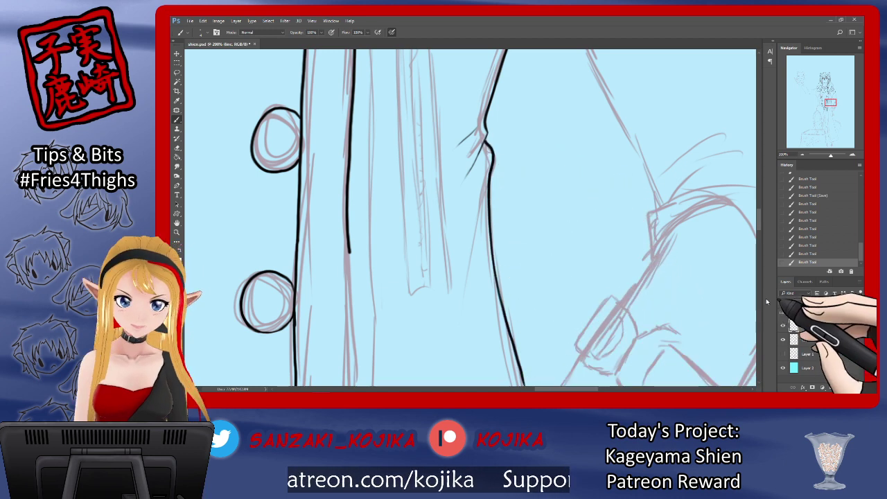
{"action": "left_click", "coordinate": [783, 340]}
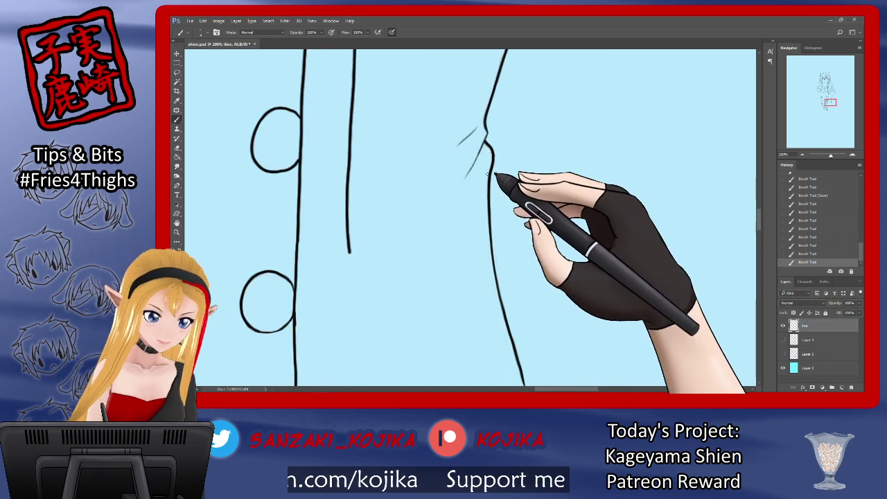
Add a thin fold crease below the jacket's waist bend and extend the placket's inner line downward, checking it with the sketch hidden.
{"action": "left_click_drag", "start_coordinate": [486, 174], "coordinate": [440, 228]}
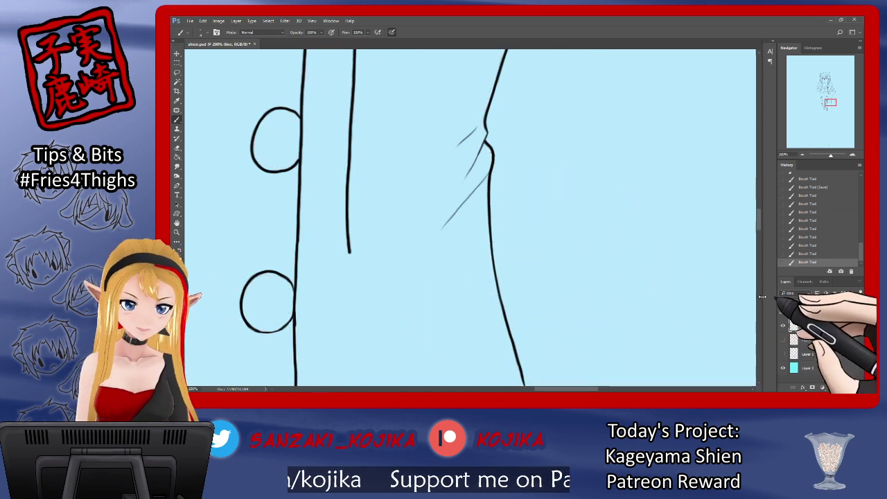
{"action": "left_click", "coordinate": [783, 340]}
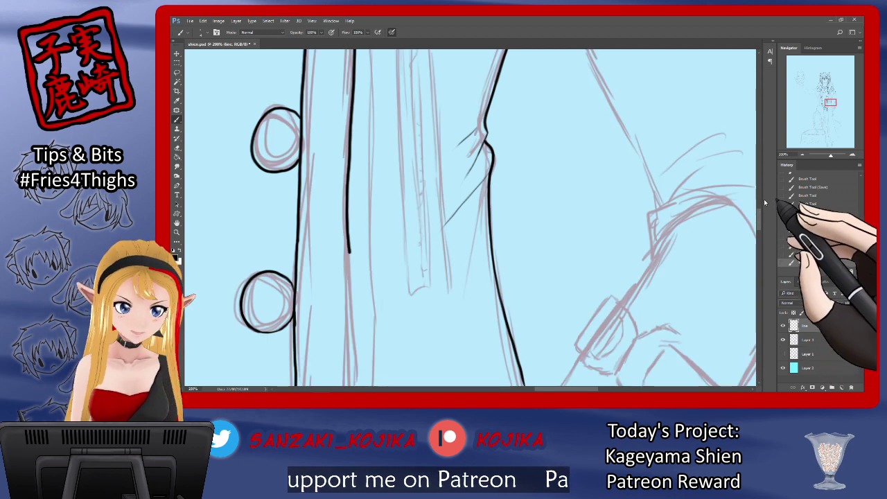
{"action": "left_click_drag", "start_coordinate": [759, 208], "coordinate": [759, 216]}
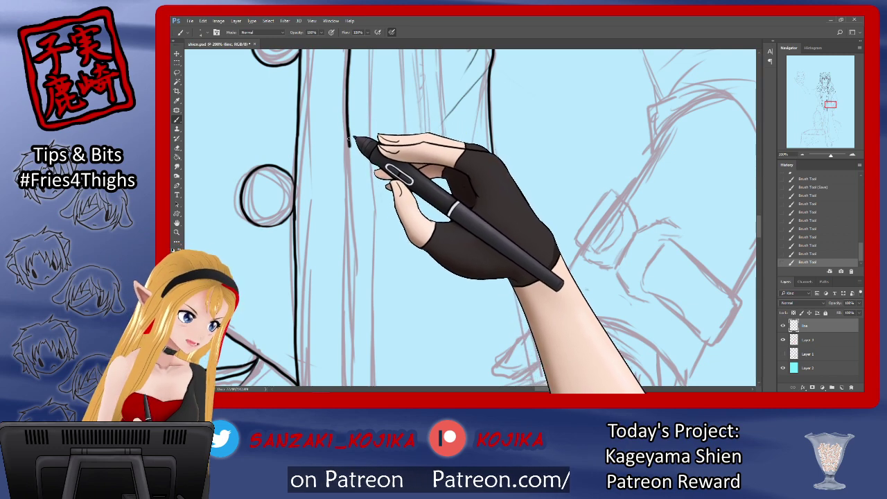
{"action": "mouse_move", "coordinate": [349, 142]}
{"action": "left_mouse_down"}
{"action": "mouse_move", "coordinate": [356, 199]}
{"action": "mouse_move", "coordinate": [349, 382]}
{"action": "left_mouse_up"}
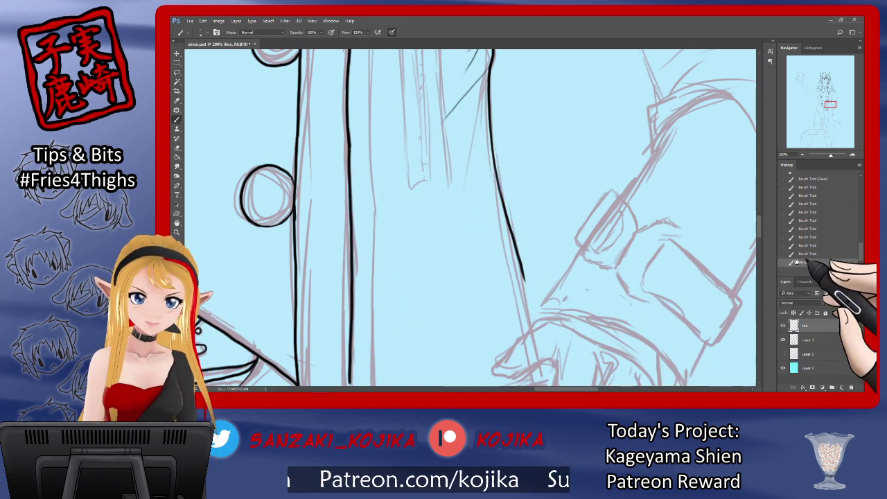
{"action": "left_click", "coordinate": [784, 339]}
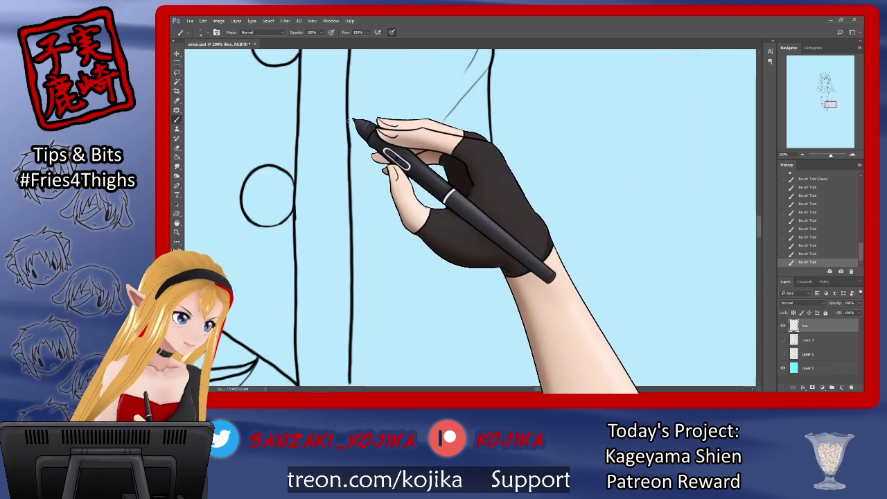
Smooth the join in the placket's inner line with a short stroke and erase its rough edges, comparing it with the sketch.
{"action": "left_click_drag", "start_coordinate": [349, 119], "coordinate": [349, 143]}
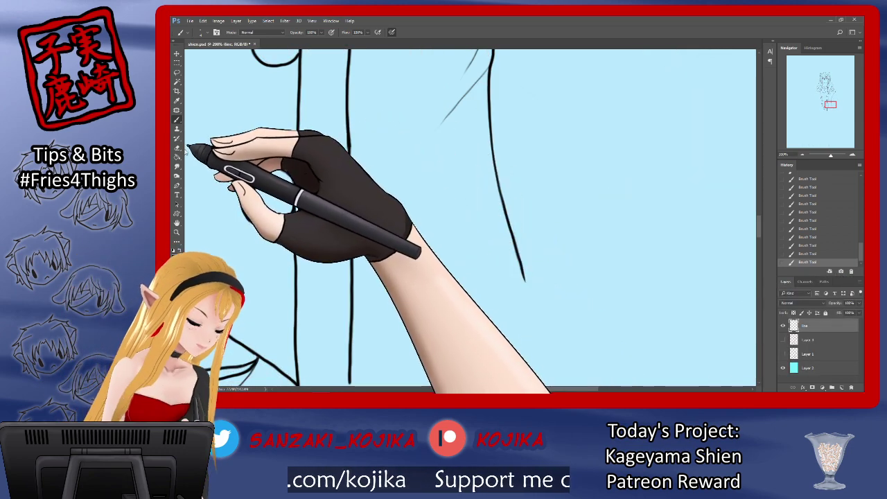
{"action": "left_click", "coordinate": [177, 146]}
{"action": "left_click_drag", "start_coordinate": [352, 137], "coordinate": [347, 148]}
{"action": "left_click", "coordinate": [783, 340]}
{"action": "left_click", "coordinate": [783, 340]}
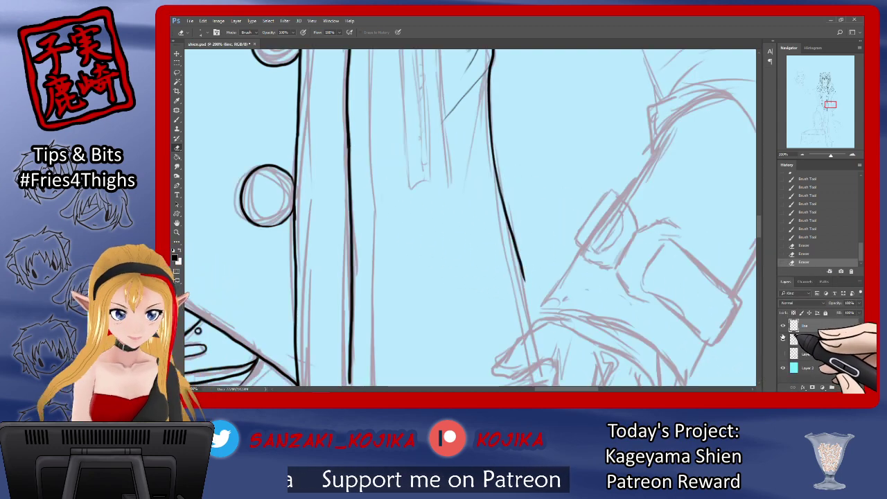
Continue the jacket's side line down to the sketched hand, redraw and erase the overlap at the join, and save the file.
{"action": "left_click_drag", "start_coordinate": [759, 228], "coordinate": [753, 234]}
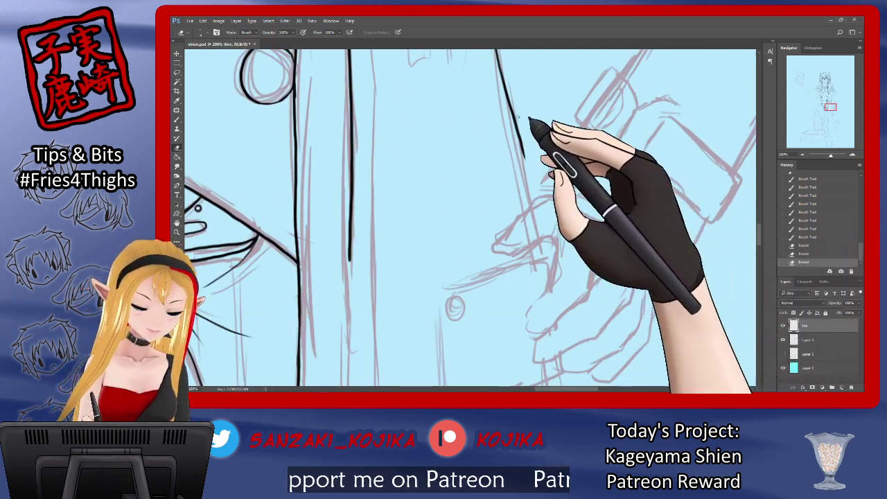
{"action": "left_click", "coordinate": [177, 119]}
{"action": "mouse_move", "coordinate": [511, 114]}
{"action": "left_mouse_down"}
{"action": "mouse_move", "coordinate": [519, 99]}
{"action": "mouse_move", "coordinate": [513, 83]}
{"action": "mouse_move", "coordinate": [532, 201]}
{"action": "left_mouse_up"}
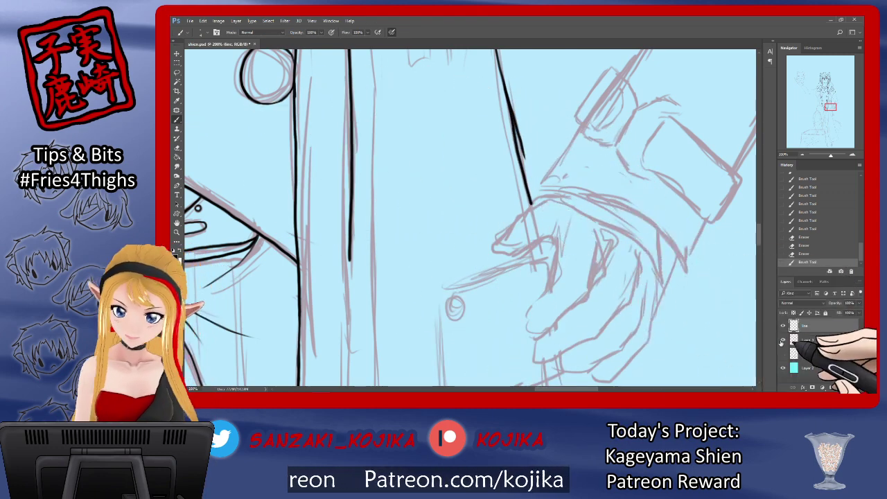
{"action": "left_click", "coordinate": [783, 339]}
{"action": "left_click_drag", "start_coordinate": [524, 109], "coordinate": [510, 108]}
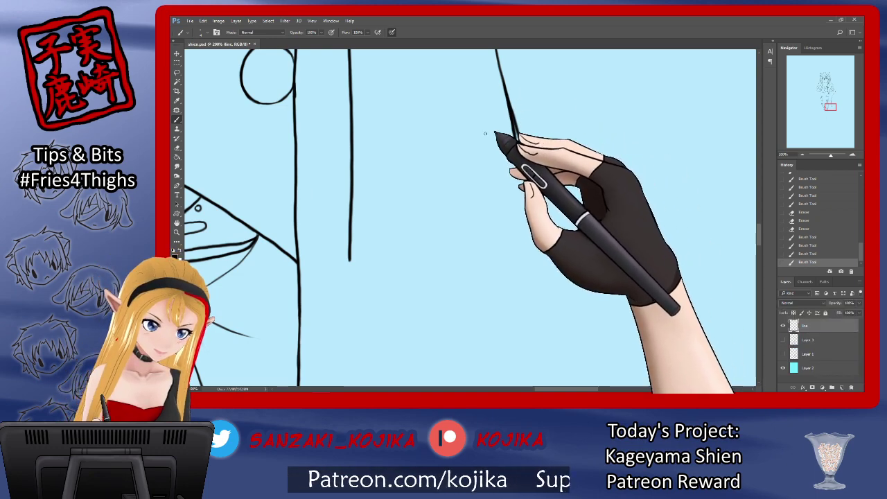
{"action": "left_click", "coordinate": [177, 148]}
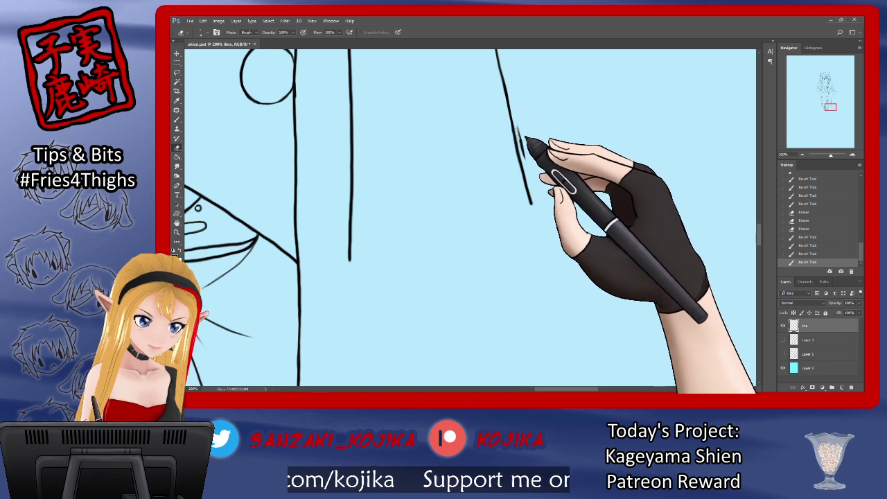
{"action": "left_click_drag", "start_coordinate": [516, 126], "coordinate": [526, 147]}
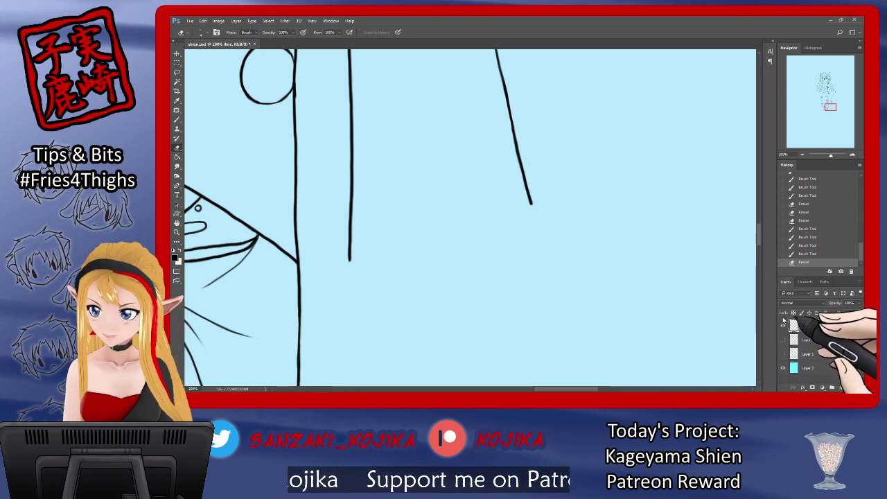
{"action": "left_click", "coordinate": [783, 340]}
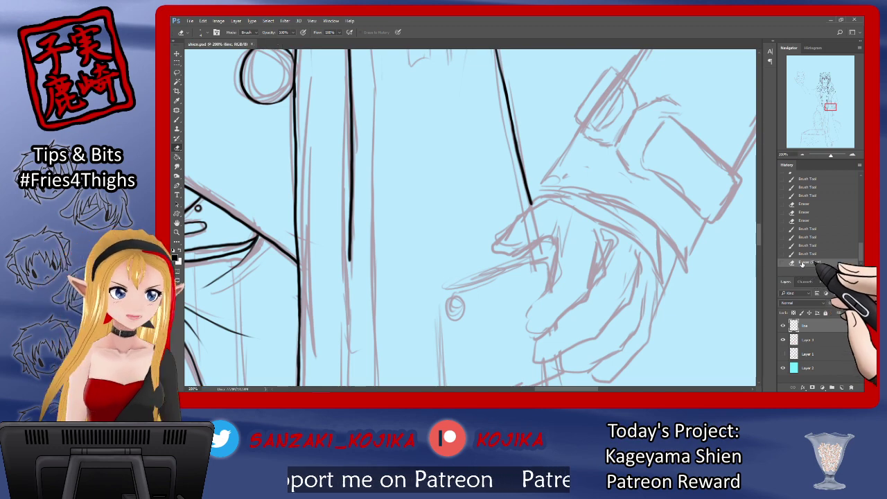
Review the whole figure's line art against the sketch.
{"action": "key", "text": "ctrl+minus"}
{"action": "key", "text": "ctrl+minus"}
{"action": "key", "text": "ctrl+minus"}
{"action": "key", "text": "ctrl+minus"}
{"action": "key", "text": "ctrl+minus"}
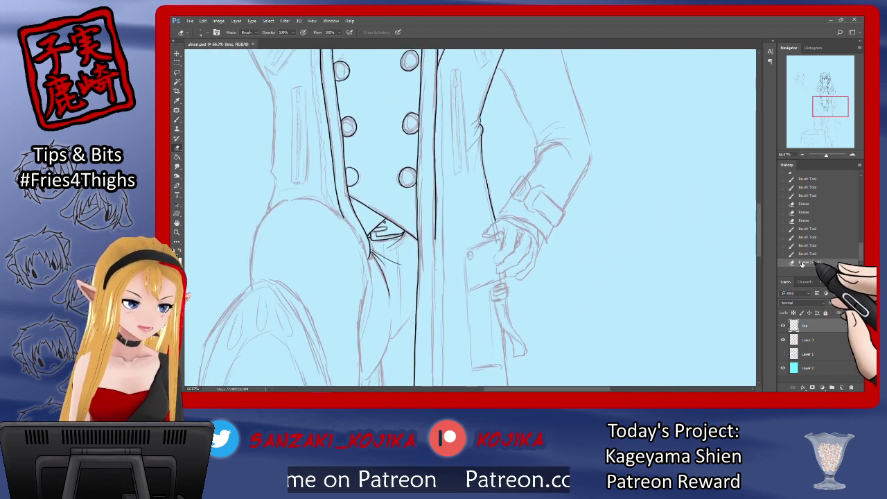
{"action": "key", "text": "ctrl+minus"}
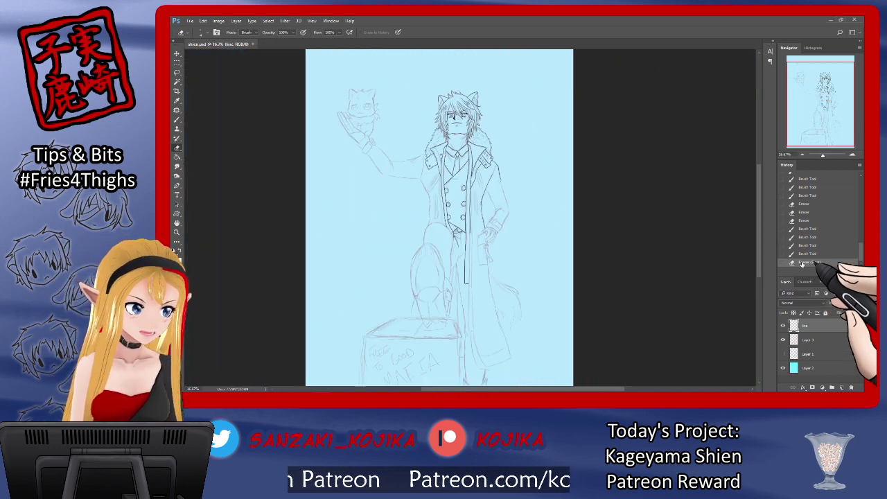